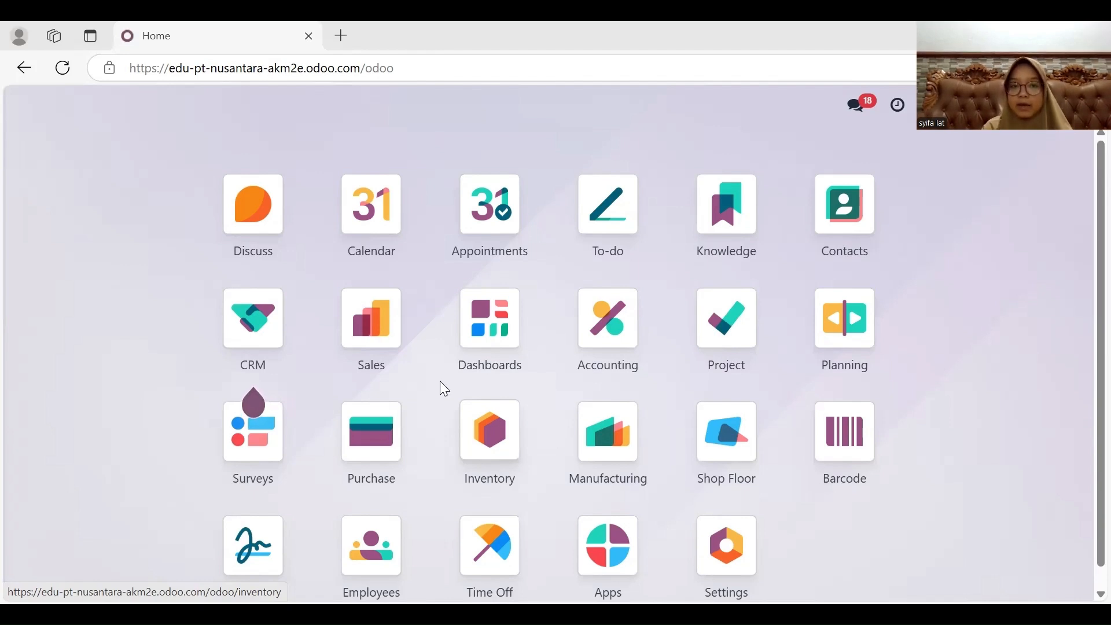
- Start a new quotation in the Sales app for the customer CV Sukses Abadi
click(372, 334)
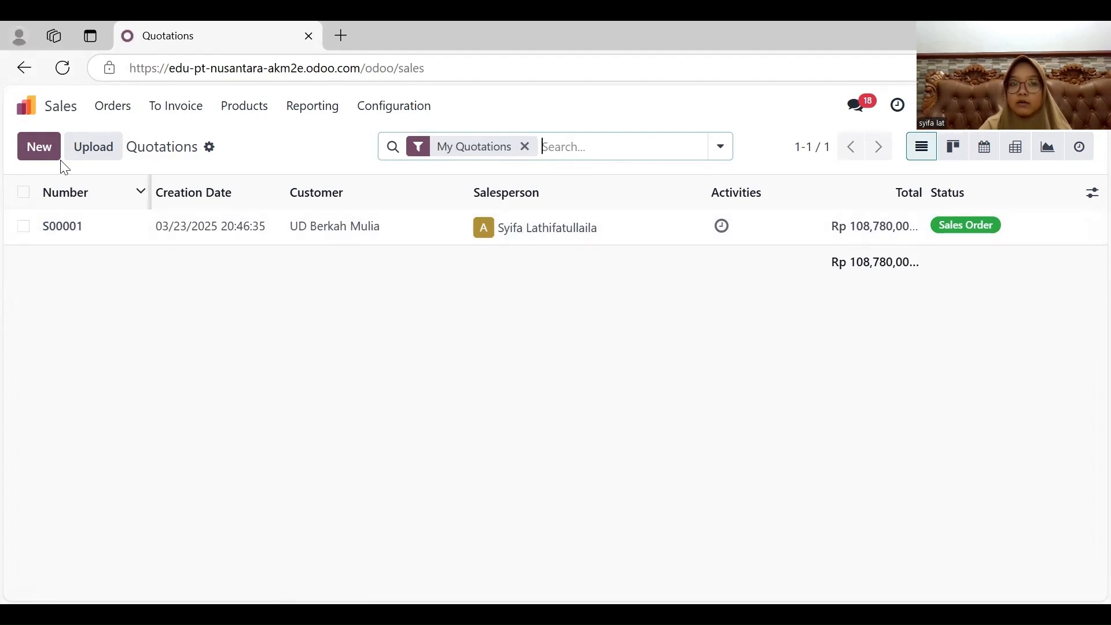
click(38, 149)
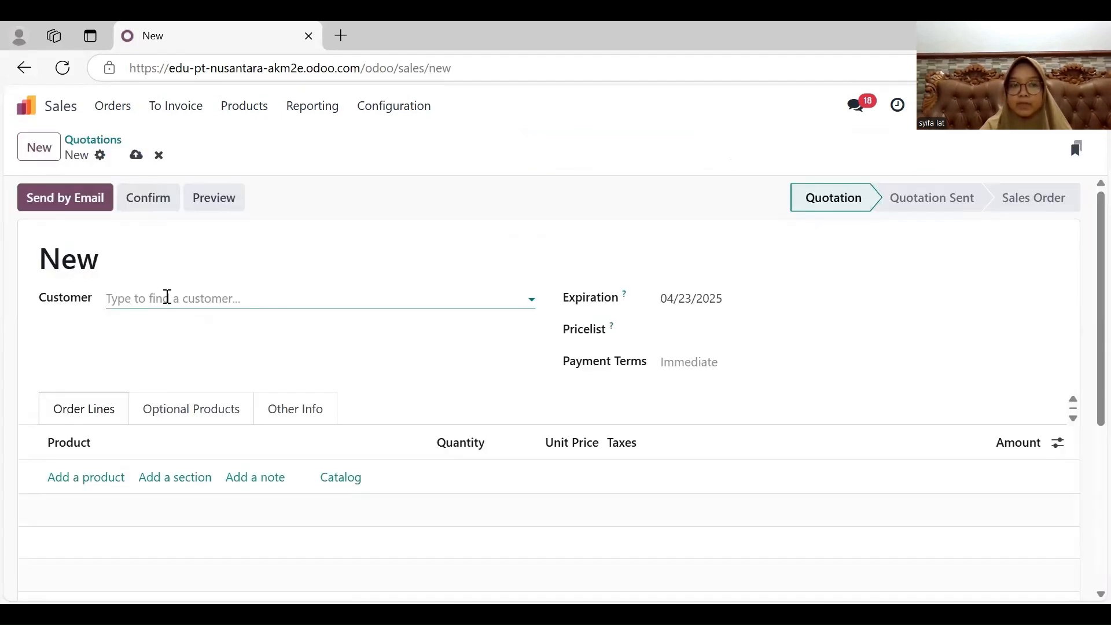
click(167, 298)
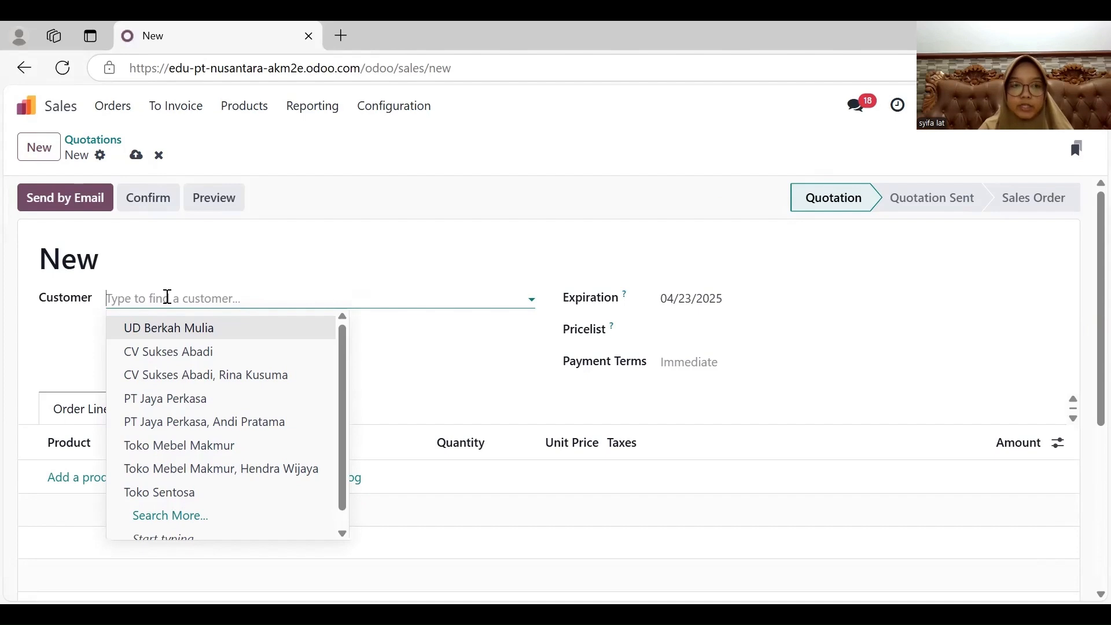
click(189, 352)
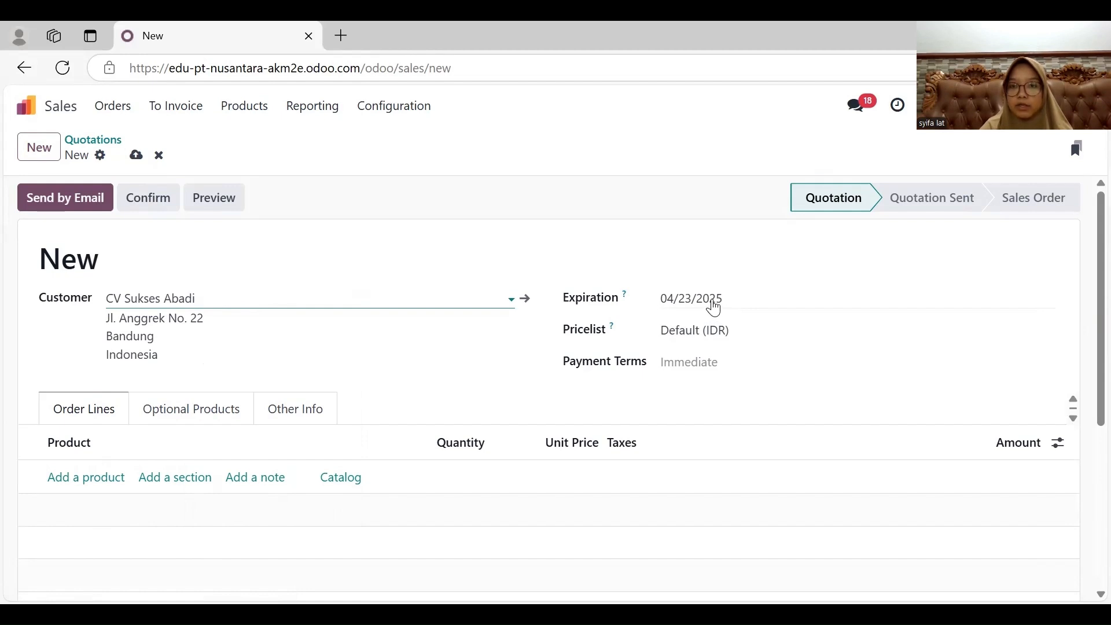
- Set the quotation's expiration date to 03/10/2025
click(715, 309)
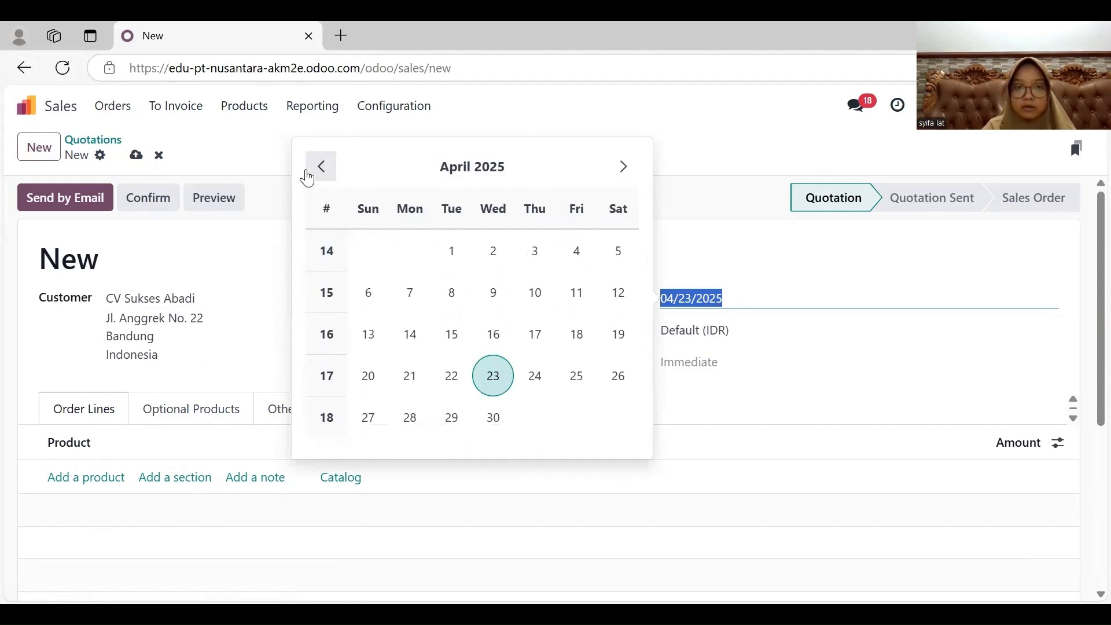
click(320, 169)
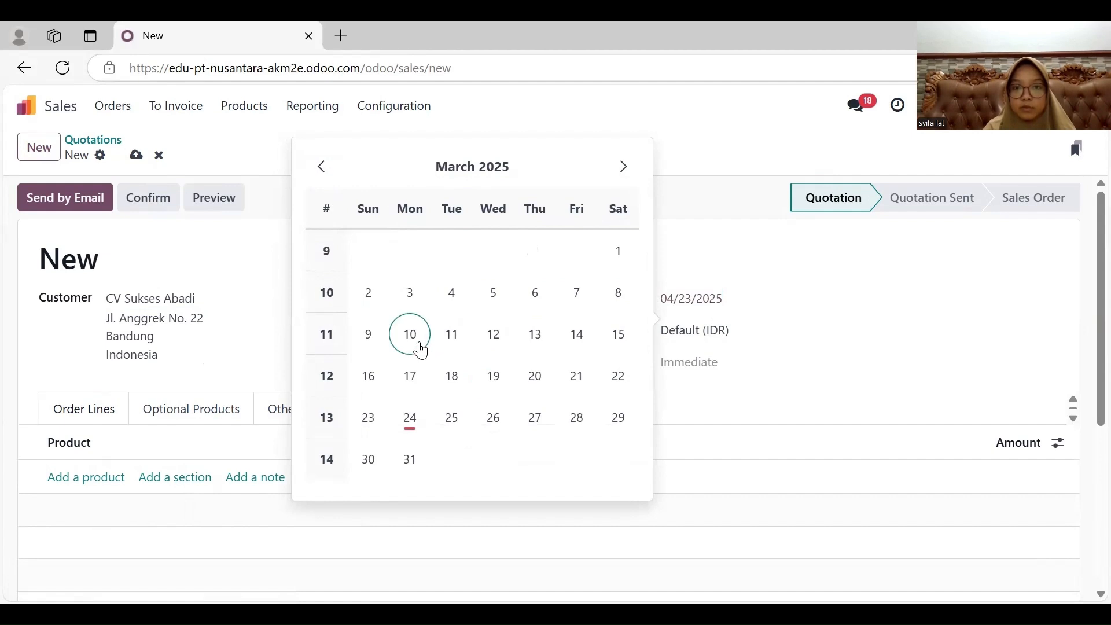
click(419, 346)
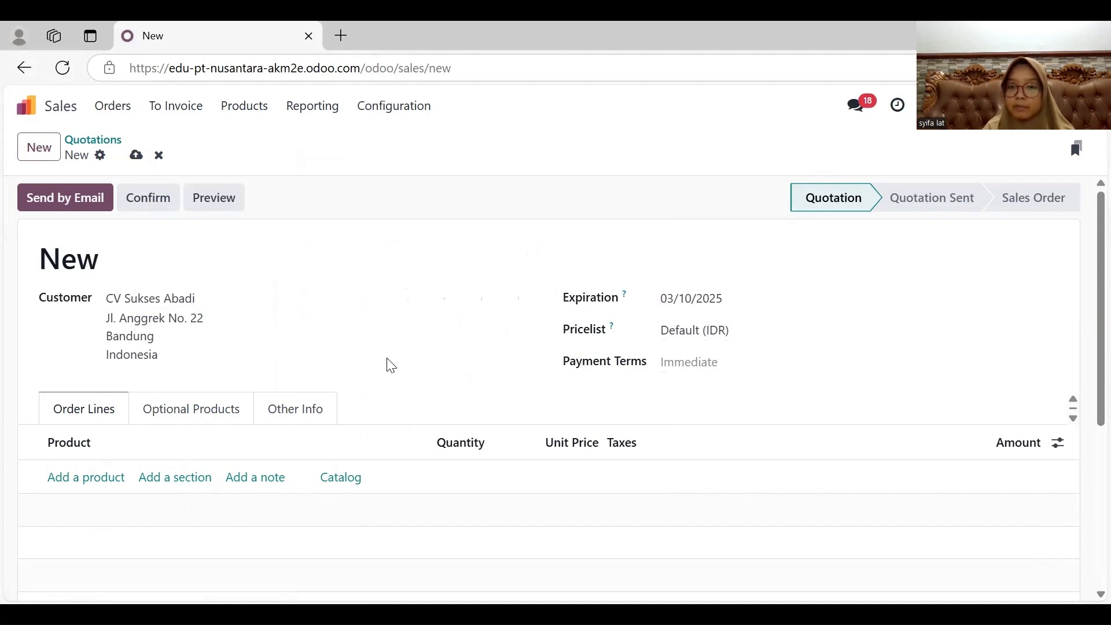
- Add an order line for Meja Rapat Besar with quantity 2 and a unit price of 4,500,000
scroll(391, 365, down, 1)
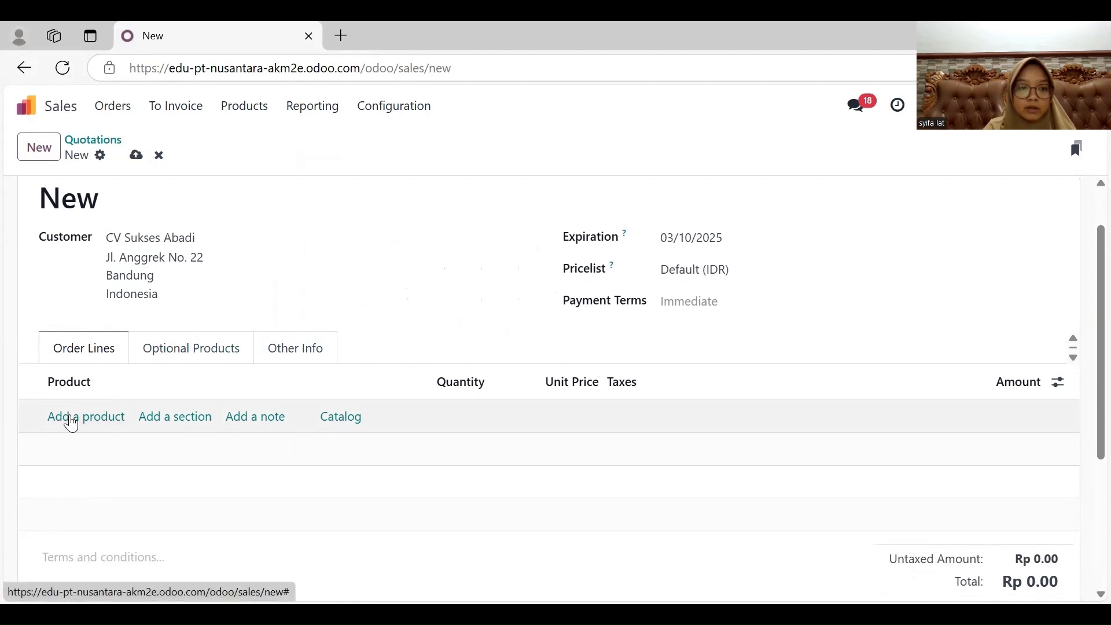
click(71, 417)
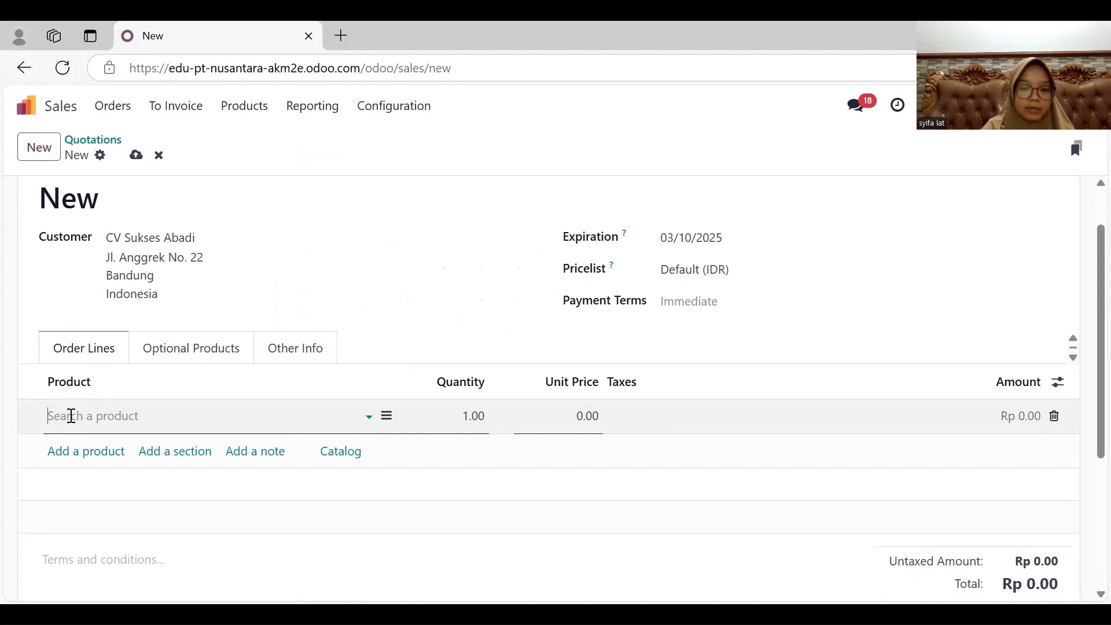
text(besa)
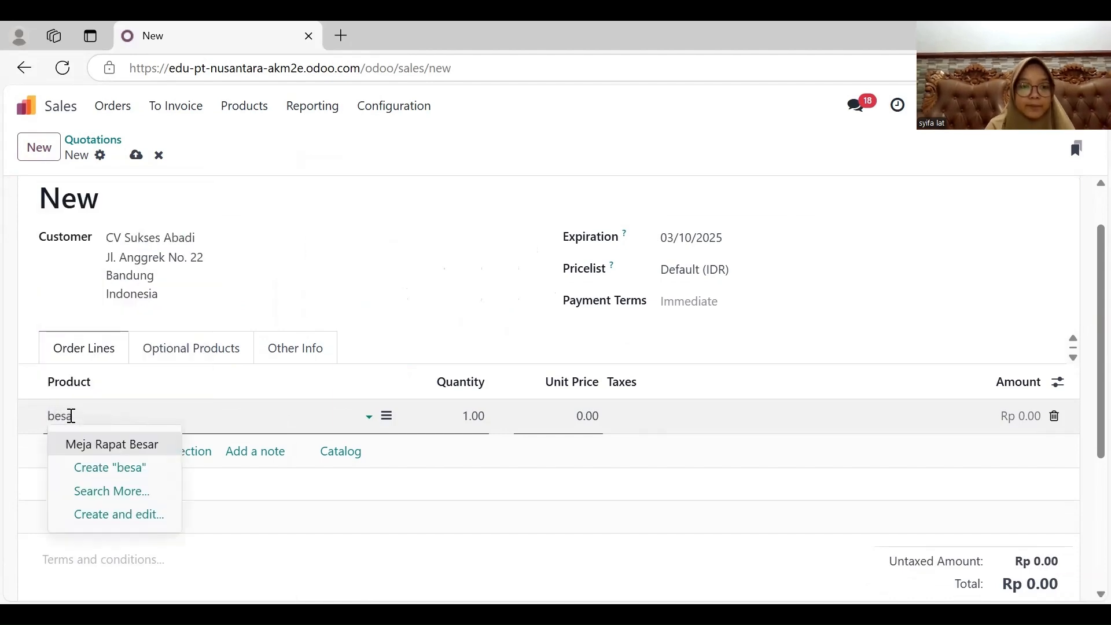
click(77, 442)
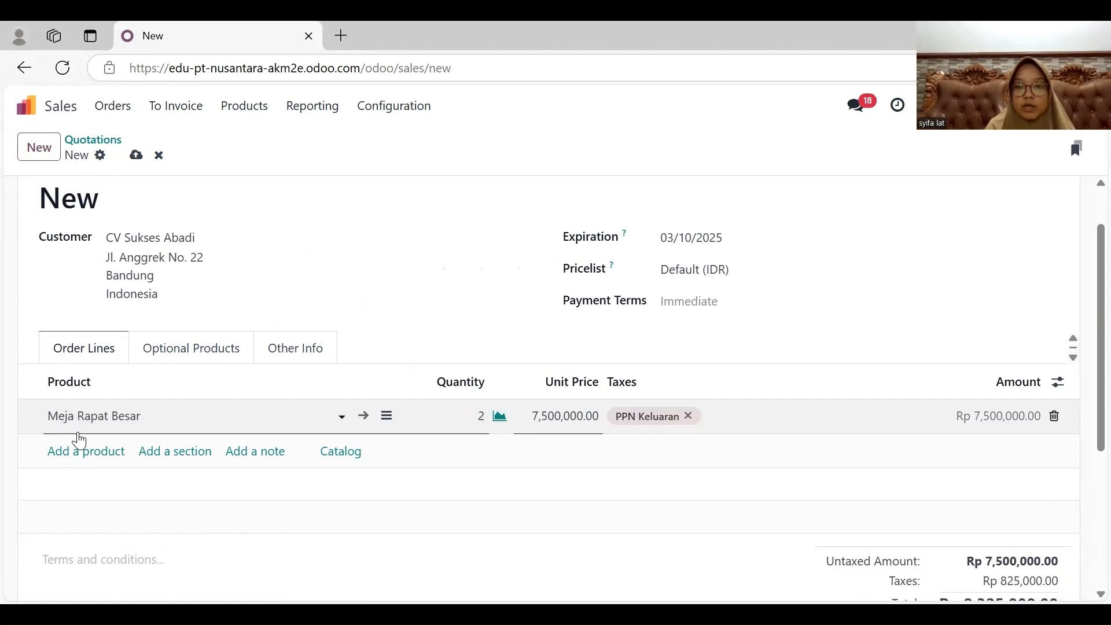
click(550, 417)
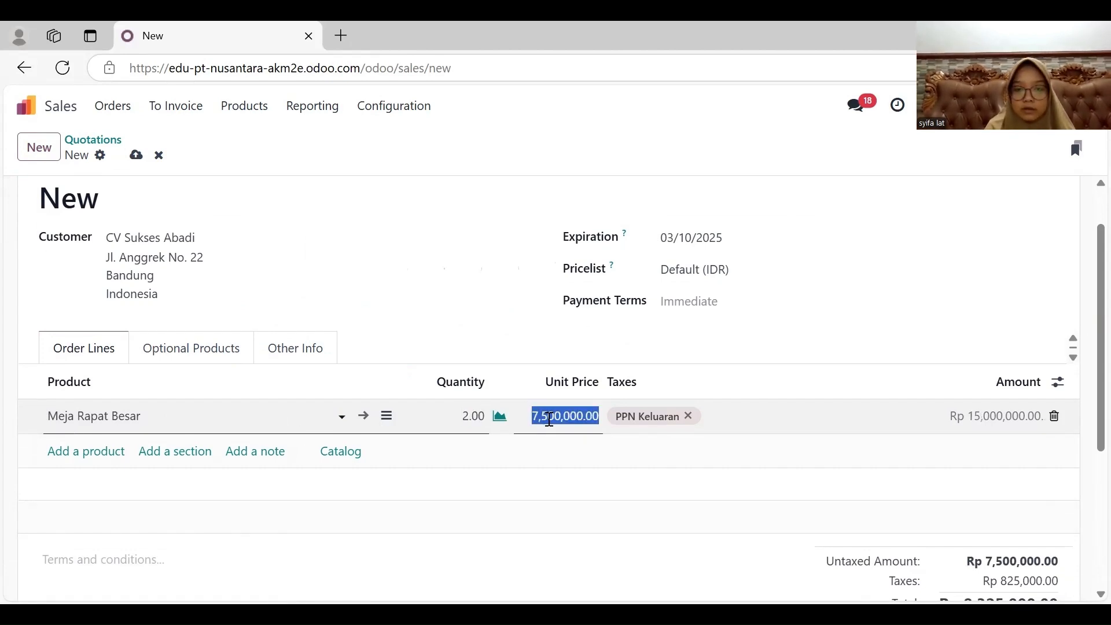
text(45)
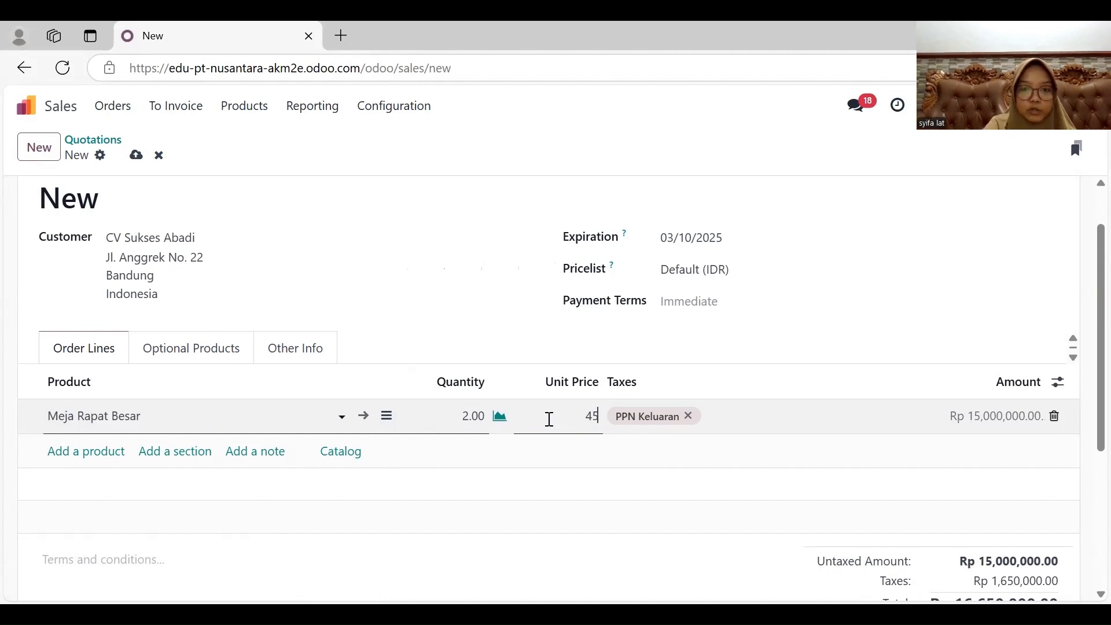
text(00000)
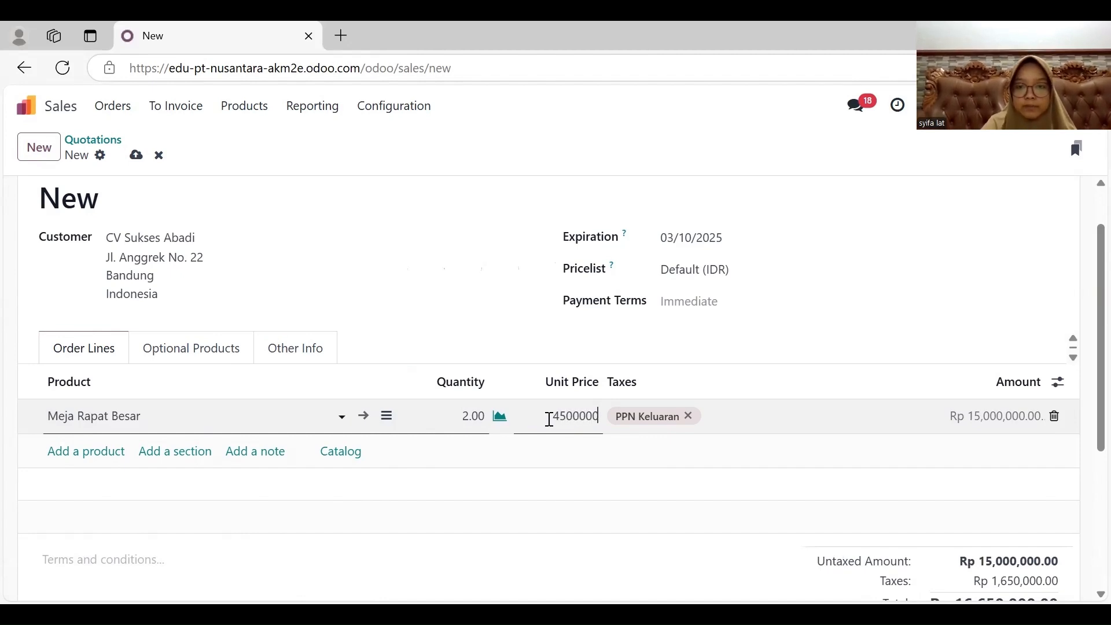
- Add a second order line for Kursi Rapat Lipat with quantity 6 and a unit price of 500,000
click(92, 452)
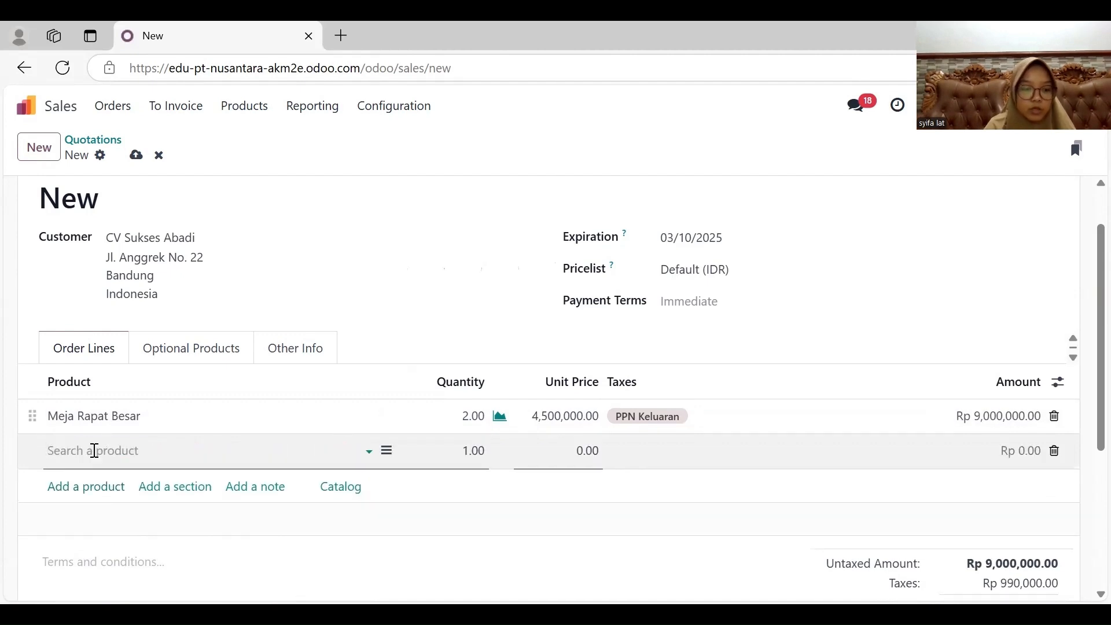
text(lipa)
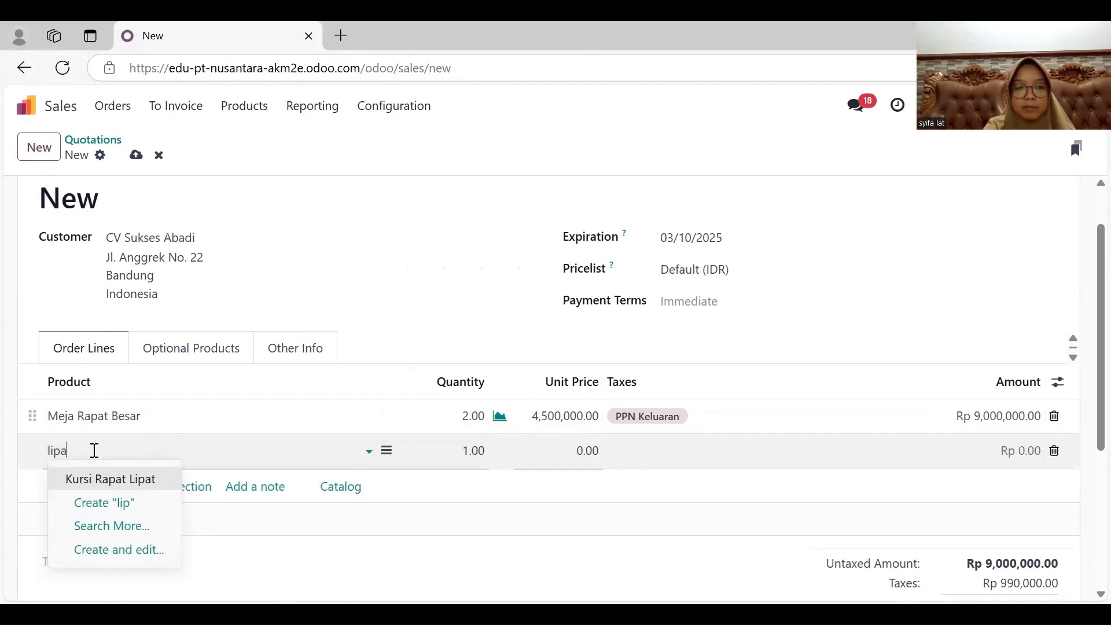
key(Return)
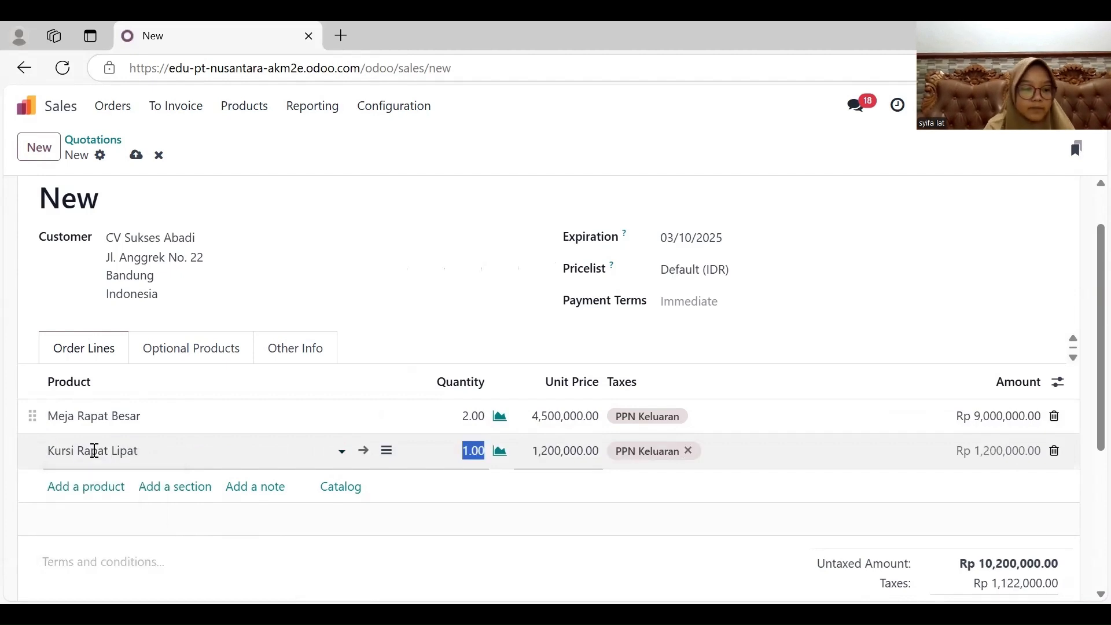
text(6)
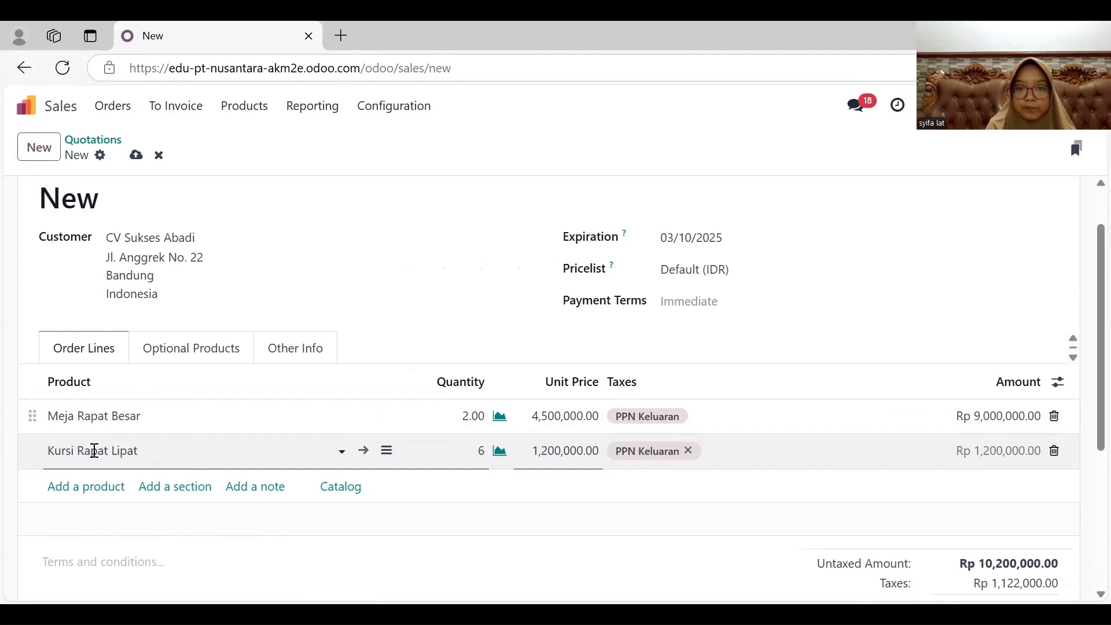
key(Tab)
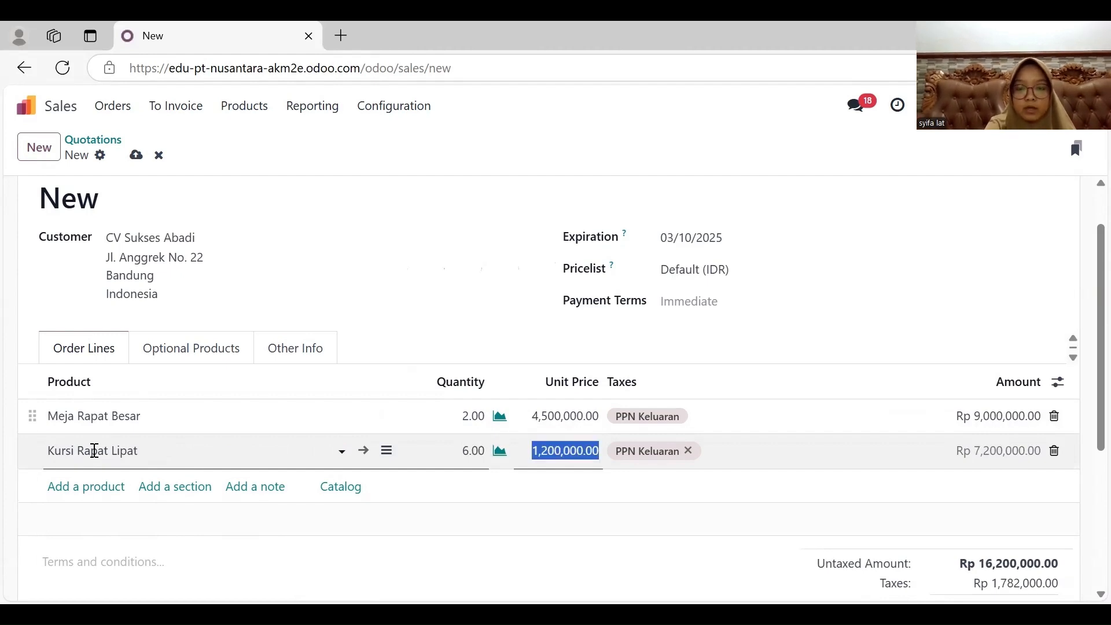
text(5)
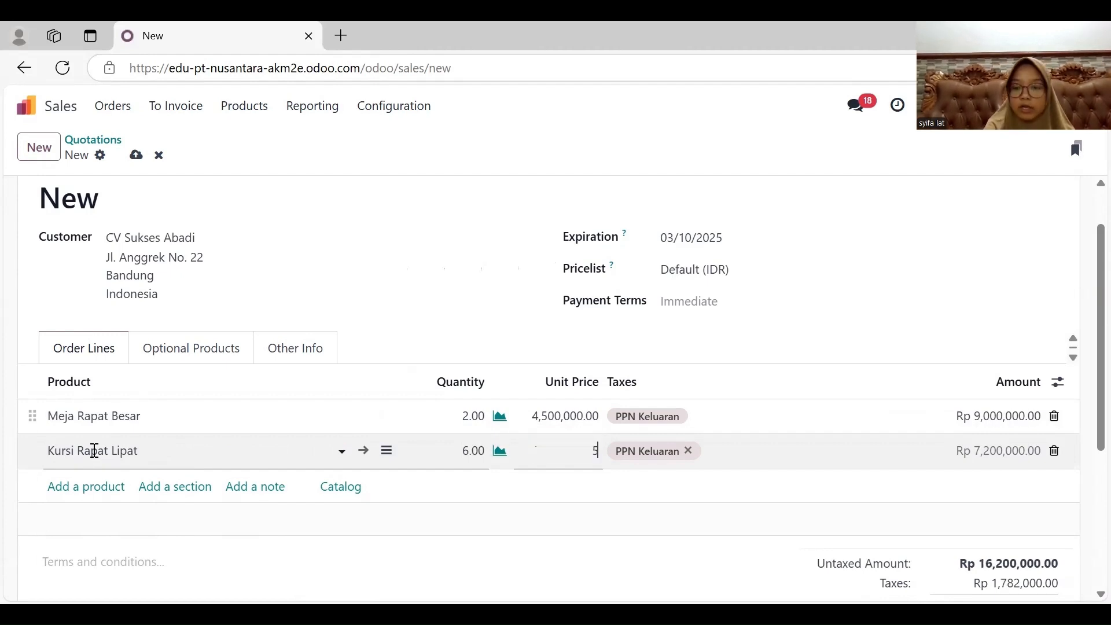
text(00000)
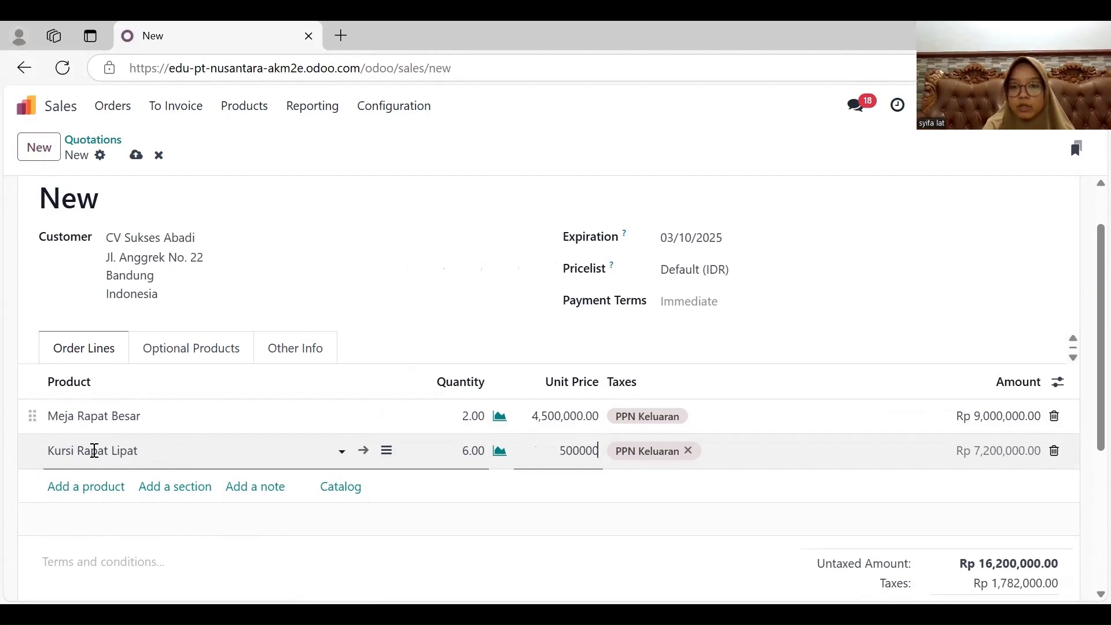
key(Return)
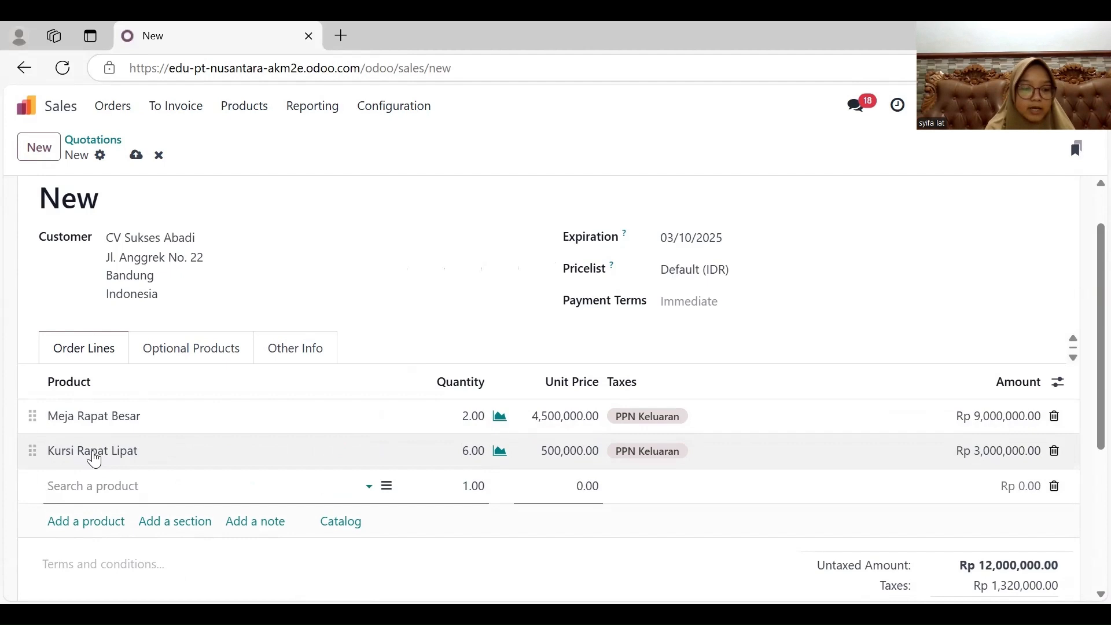
- Add a third order line for Lemari Arsip Besi with quantity 2 and a unit price of 2,500,000
text(bes)
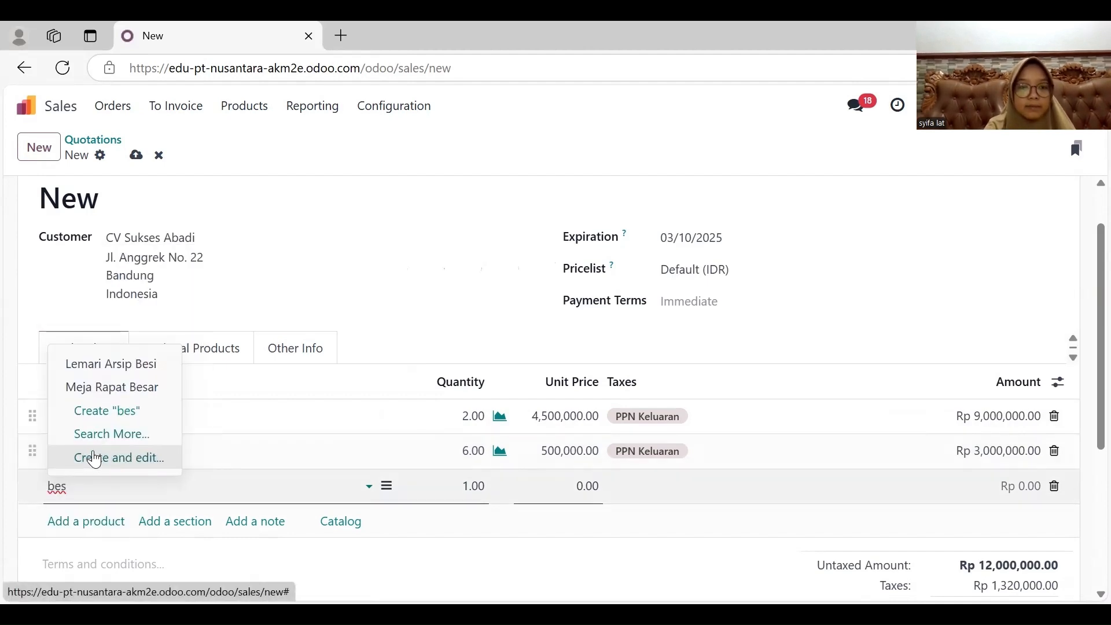
text(i)
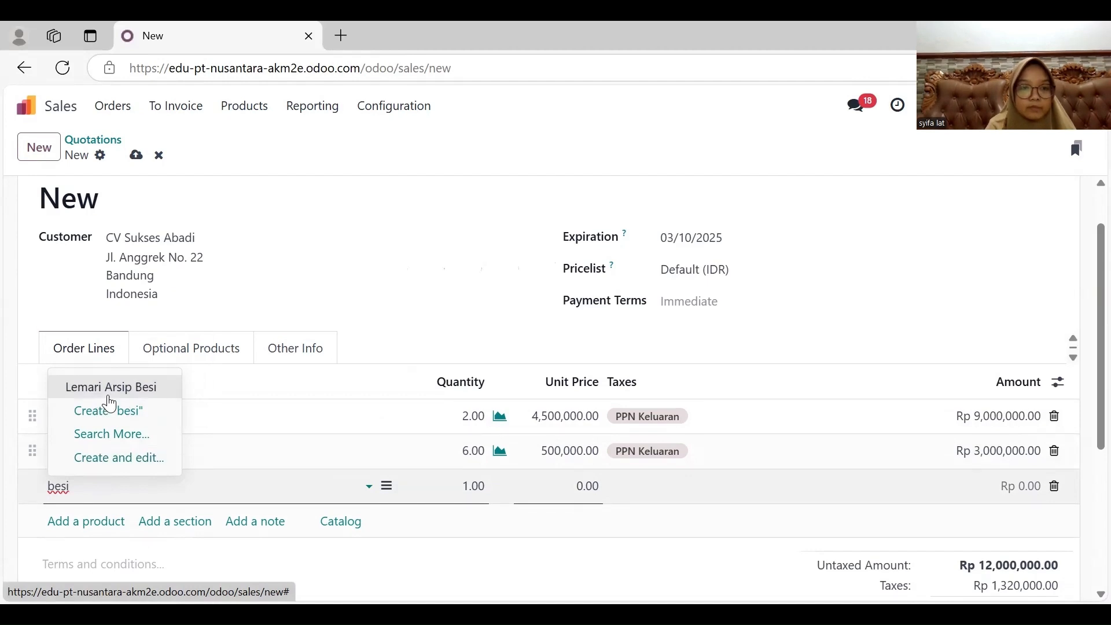
click(111, 397)
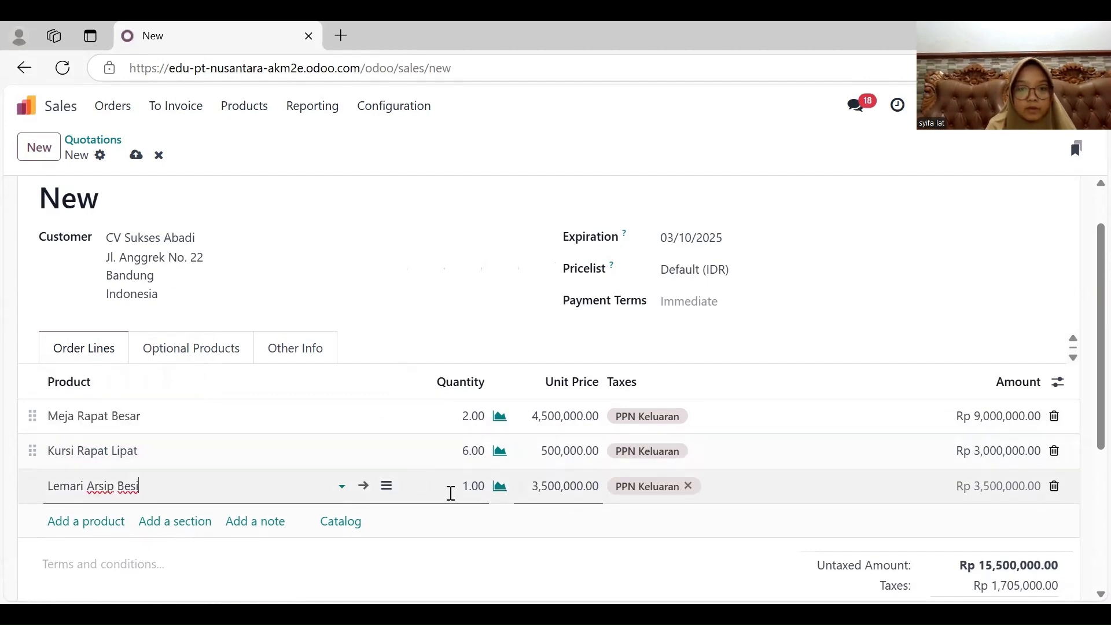
click(474, 489)
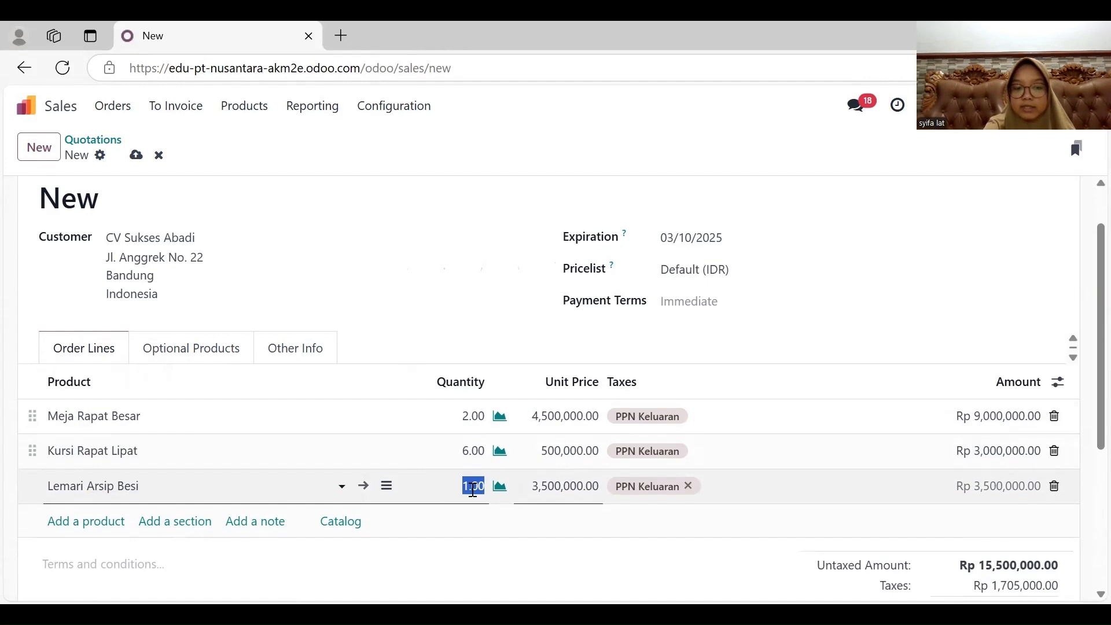
text(2)
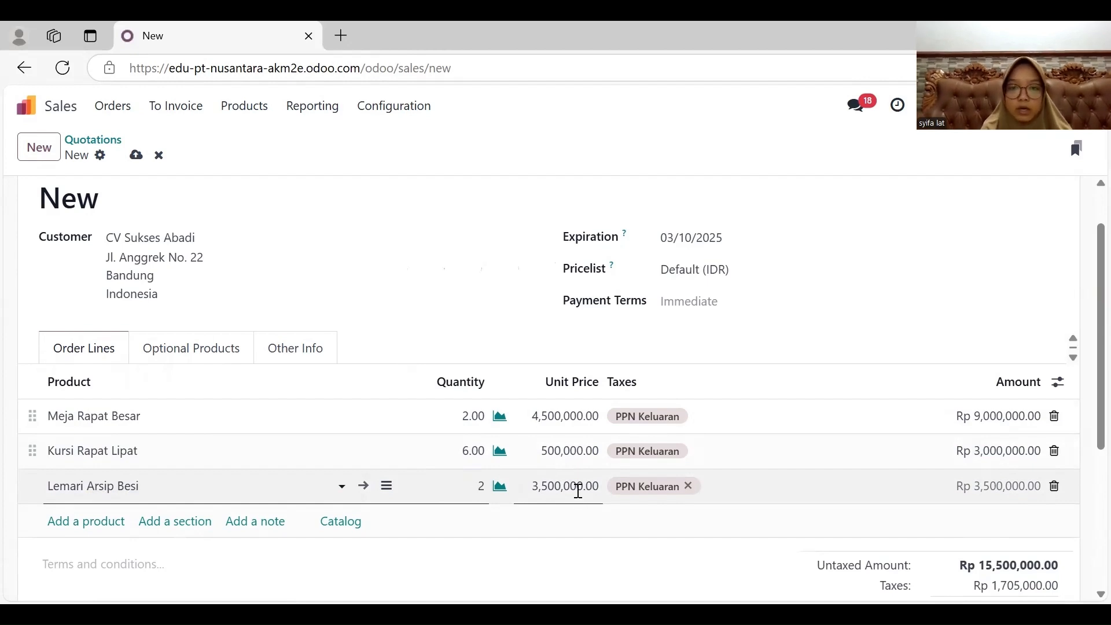
click(579, 490)
text(3500)
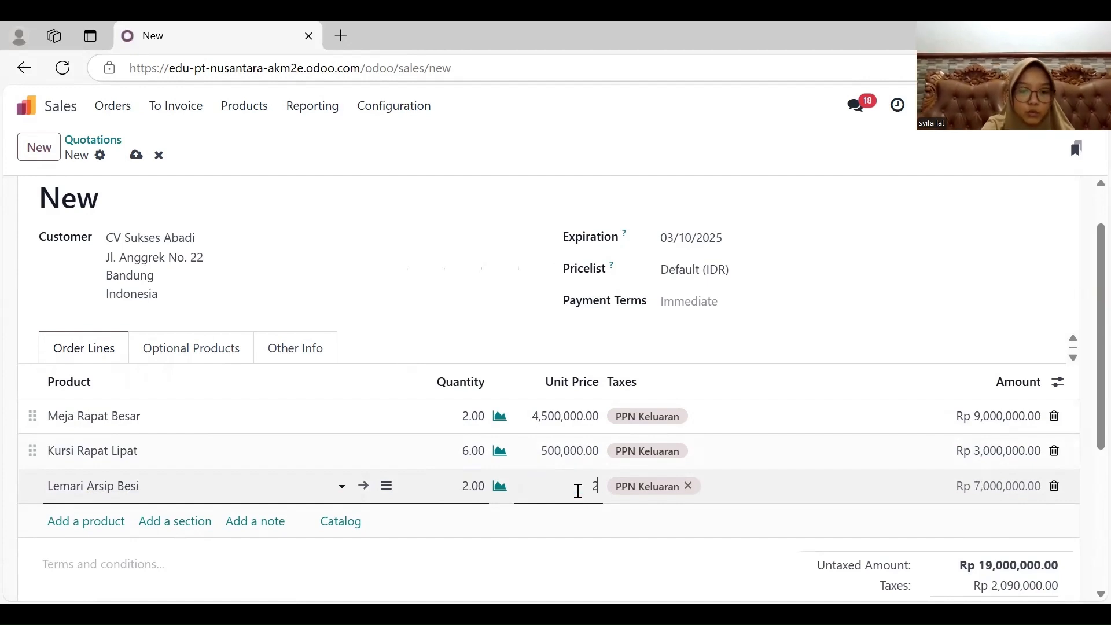
text(00000)
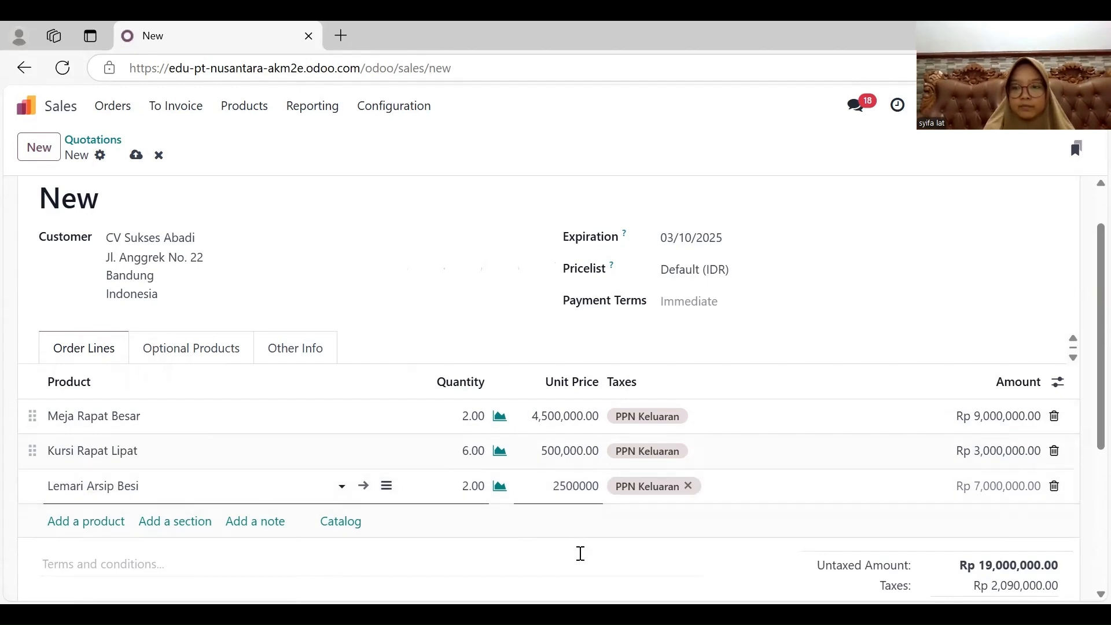
click(581, 541)
scroll(583, 555, down, 2)
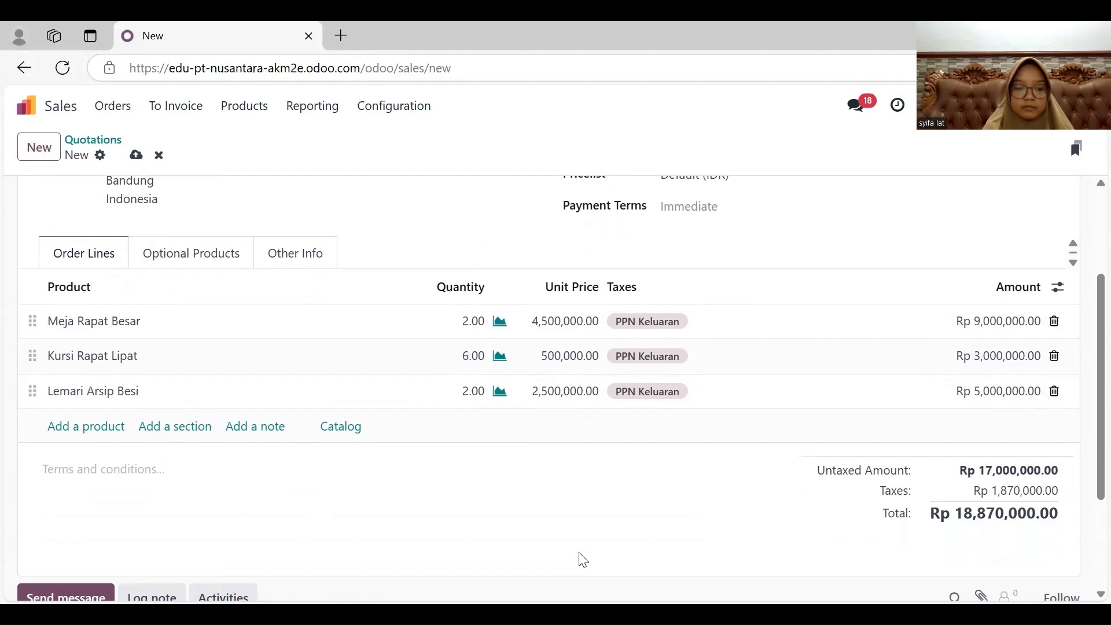
- Send the quotation to the customer by email with its PDF attached, and confirm it as a sales order
scroll(583, 560, up, 3)
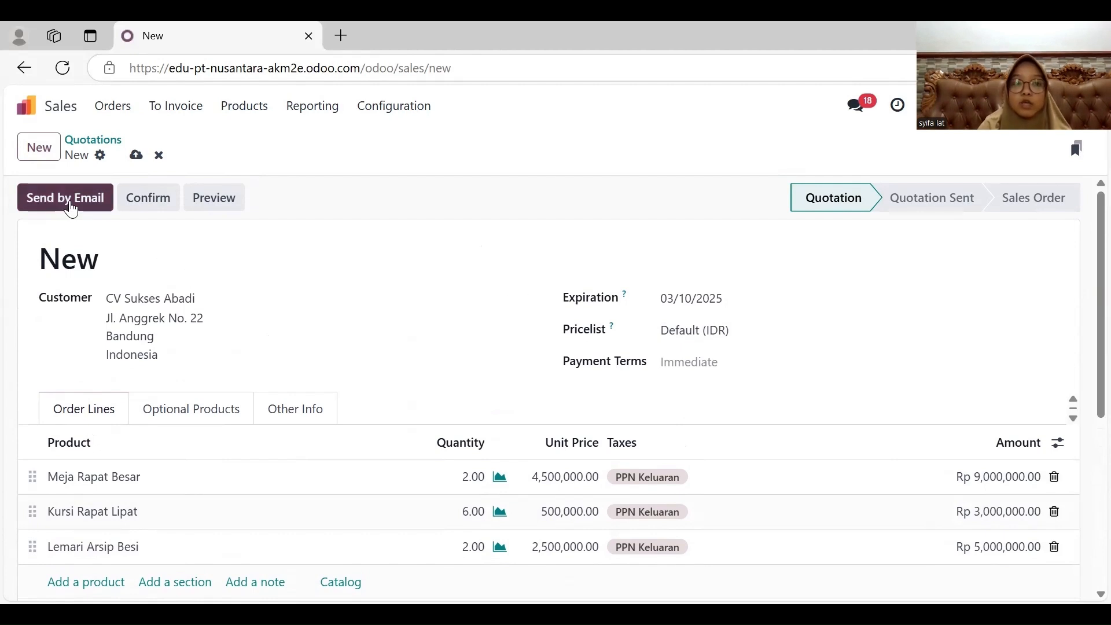
click(69, 204)
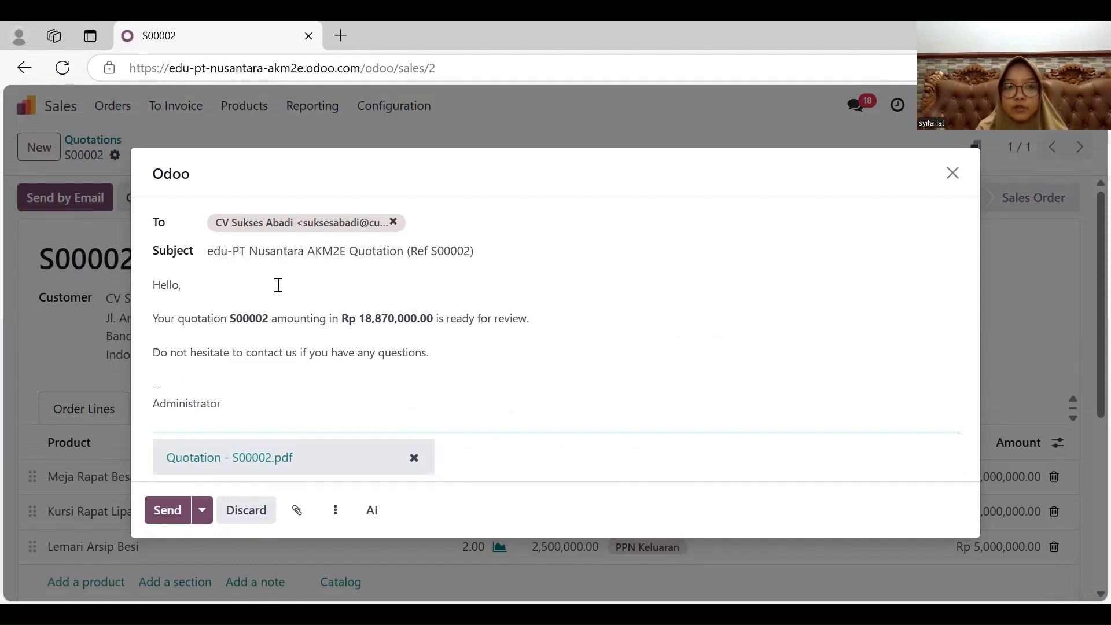
click(171, 512)
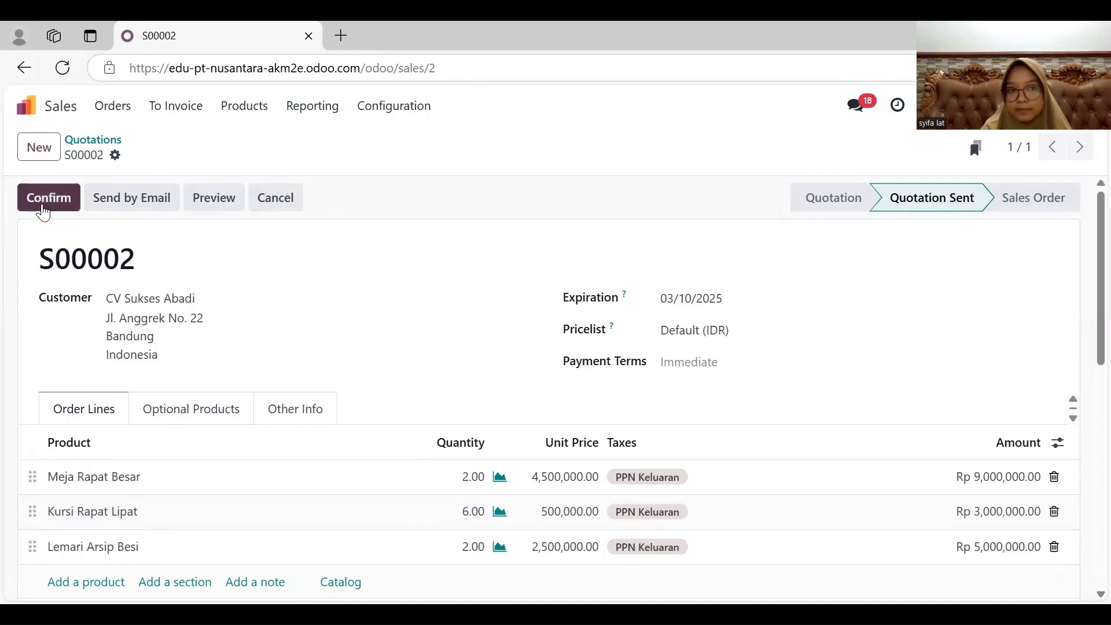
click(43, 212)
scroll(314, 348, down, 2)
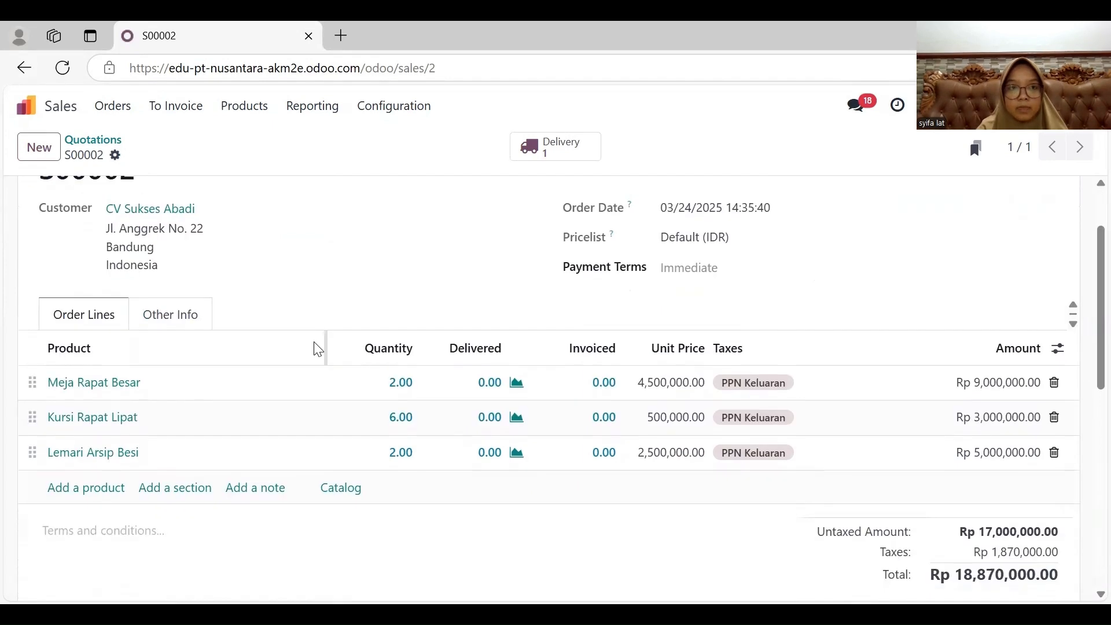
- Open the CV Sukses Abadi sales order from the sales orders list and go to its delivery order
click(119, 108)
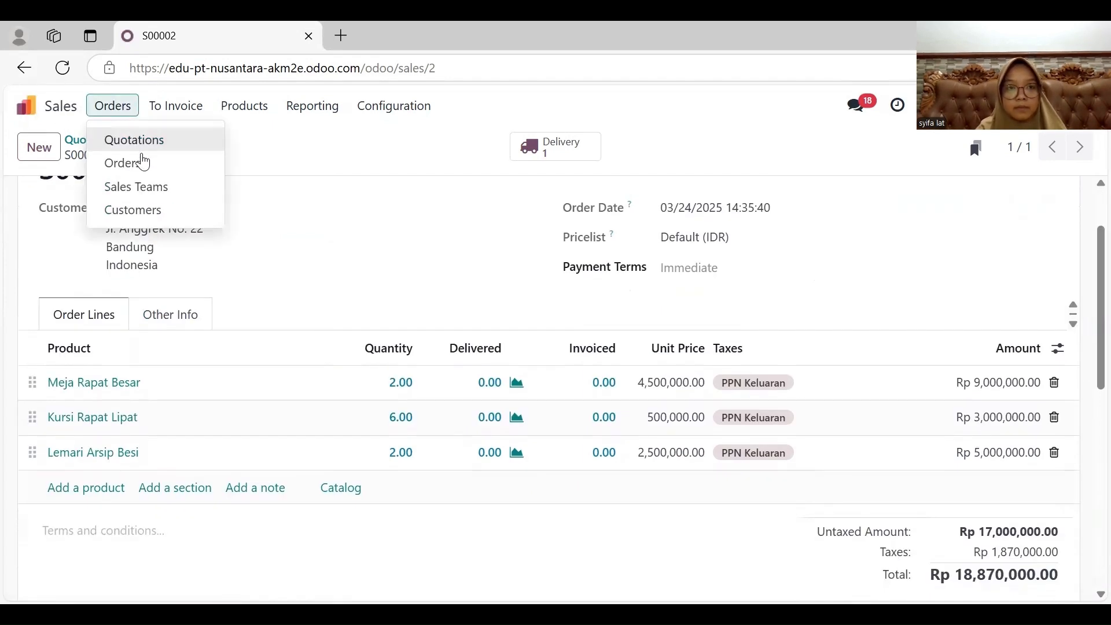
click(145, 164)
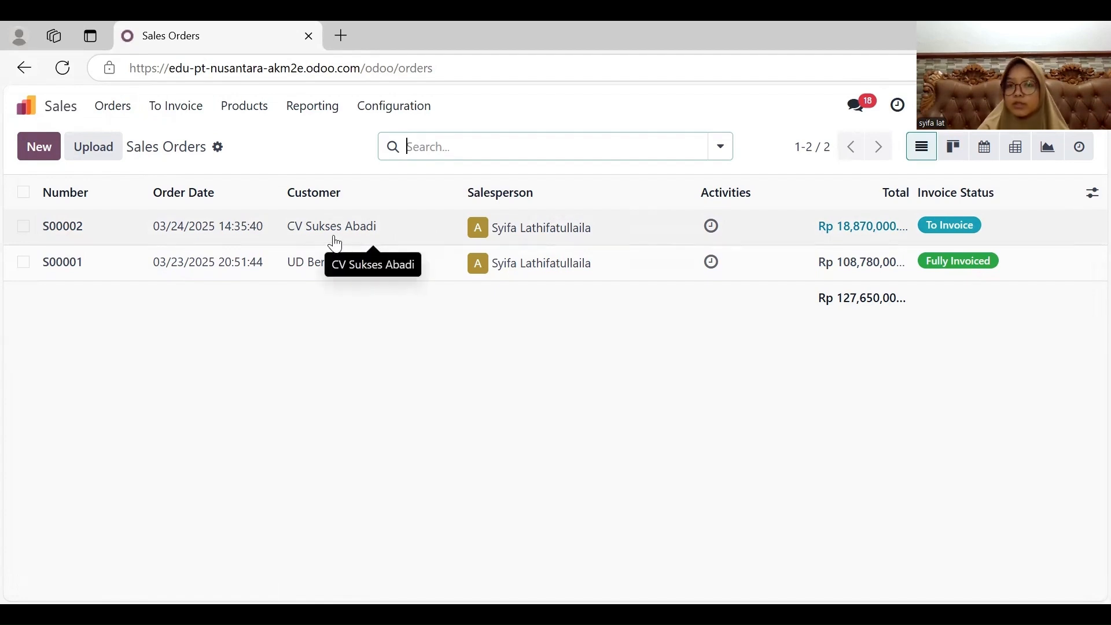
click(335, 241)
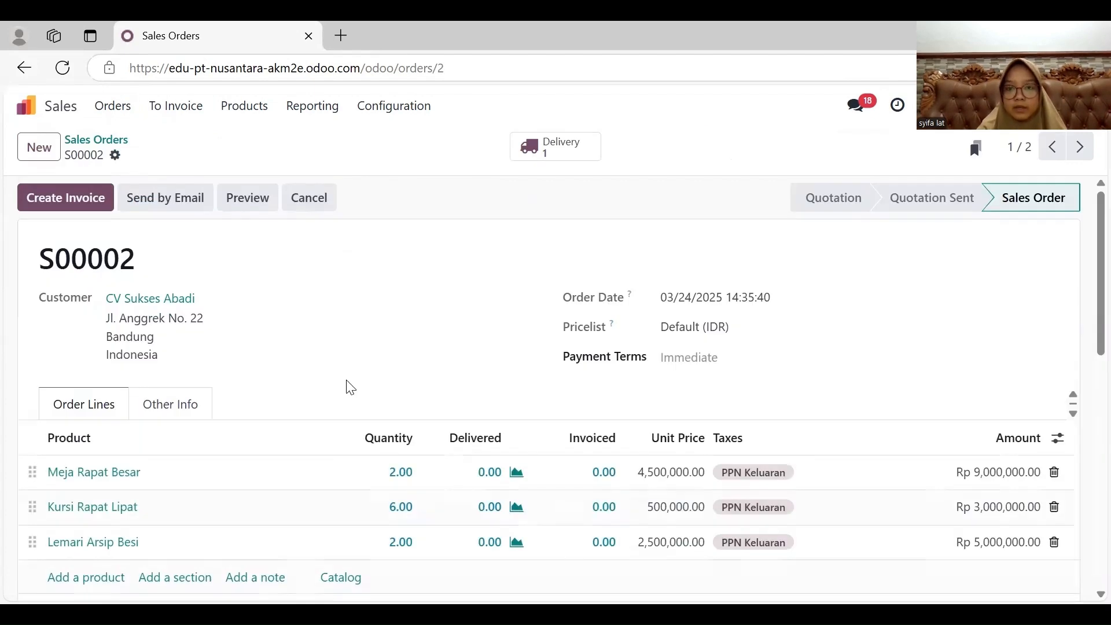
scroll(350, 388, down, 2)
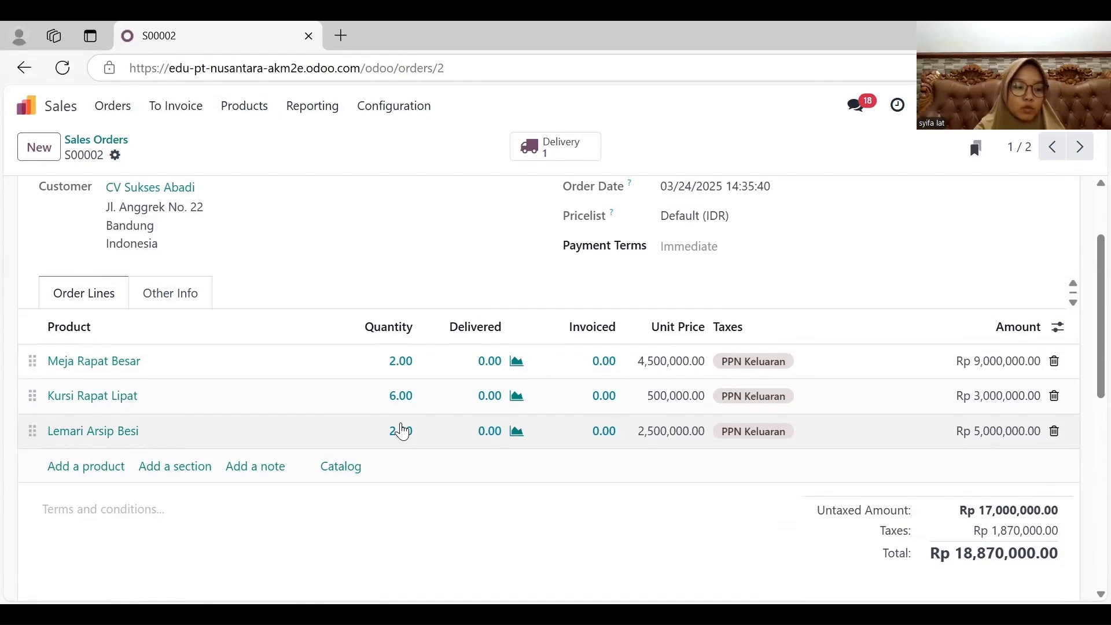
scroll(400, 429, up, 2)
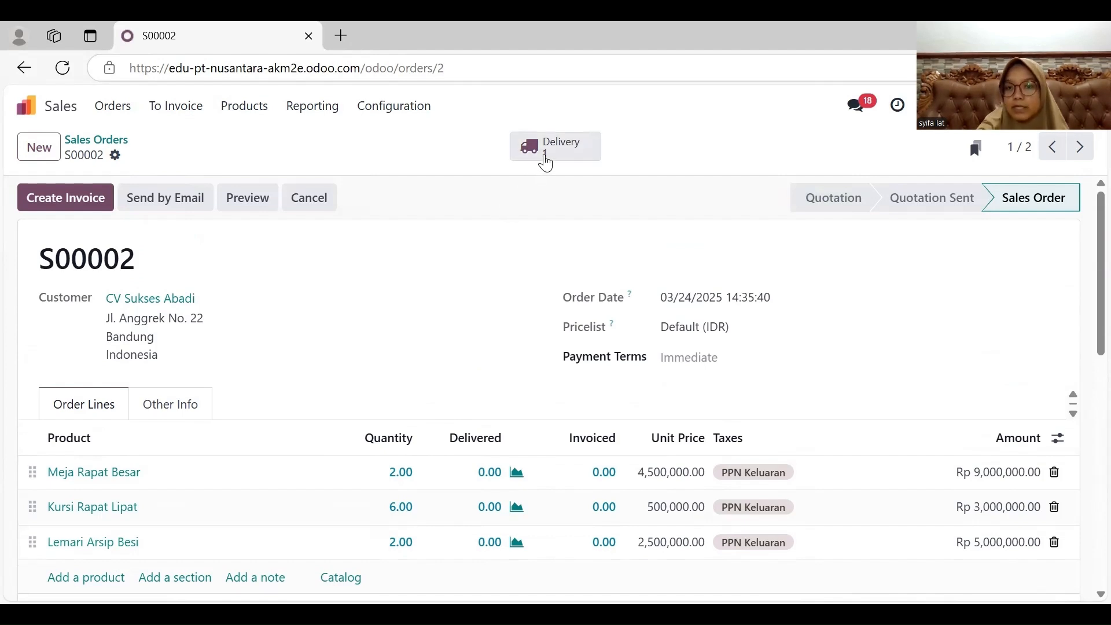
click(545, 157)
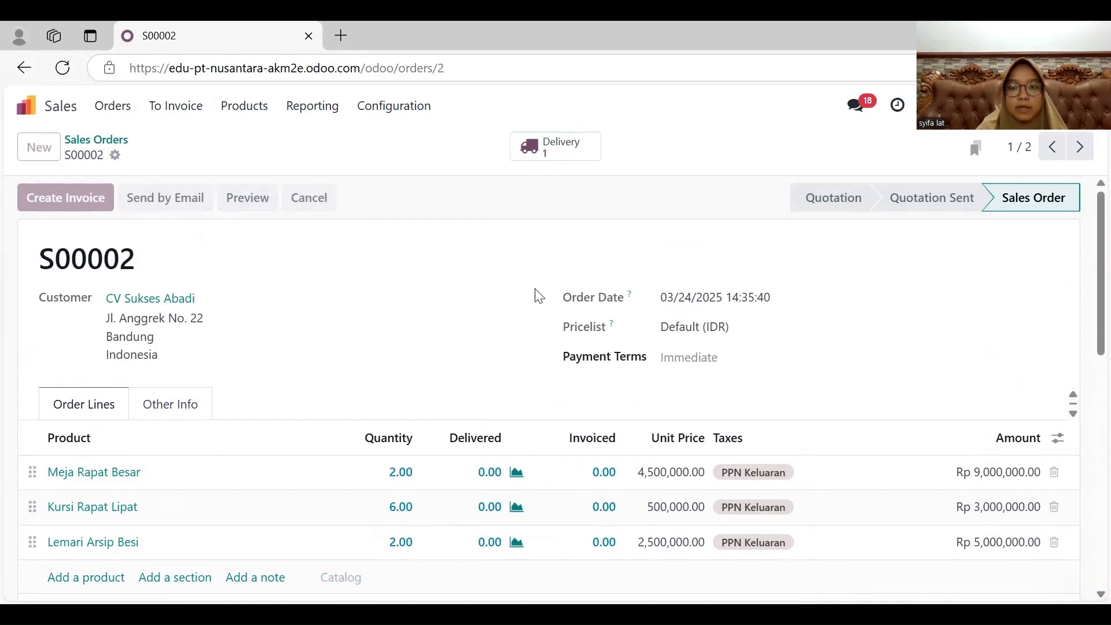
- Set the delivery order's scheduled date to 03/10/2025
click(740, 301)
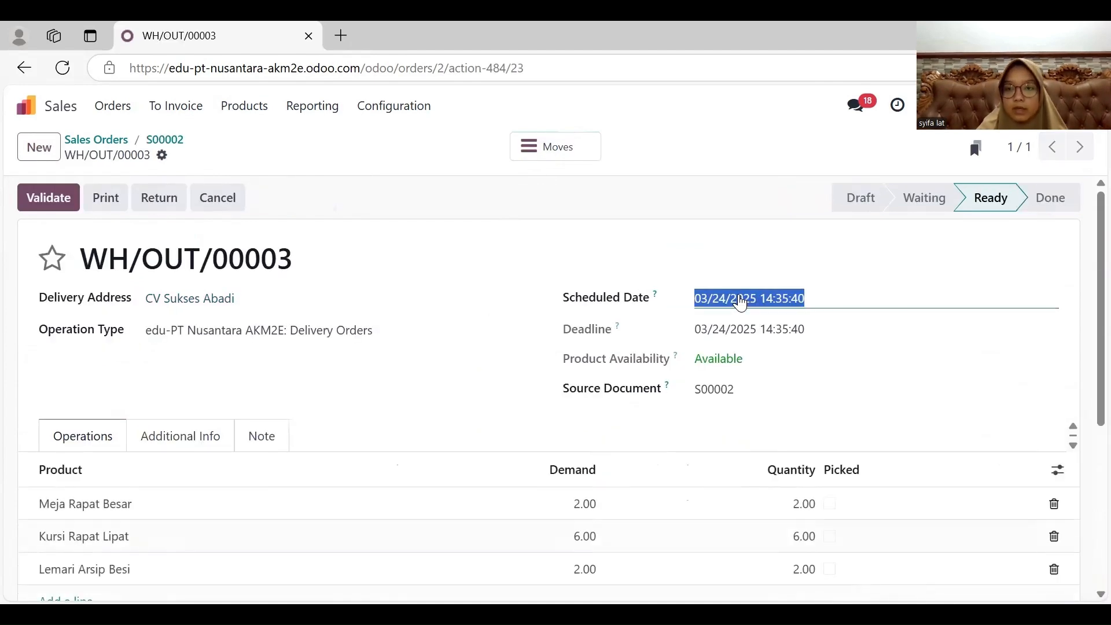
click(357, 138)
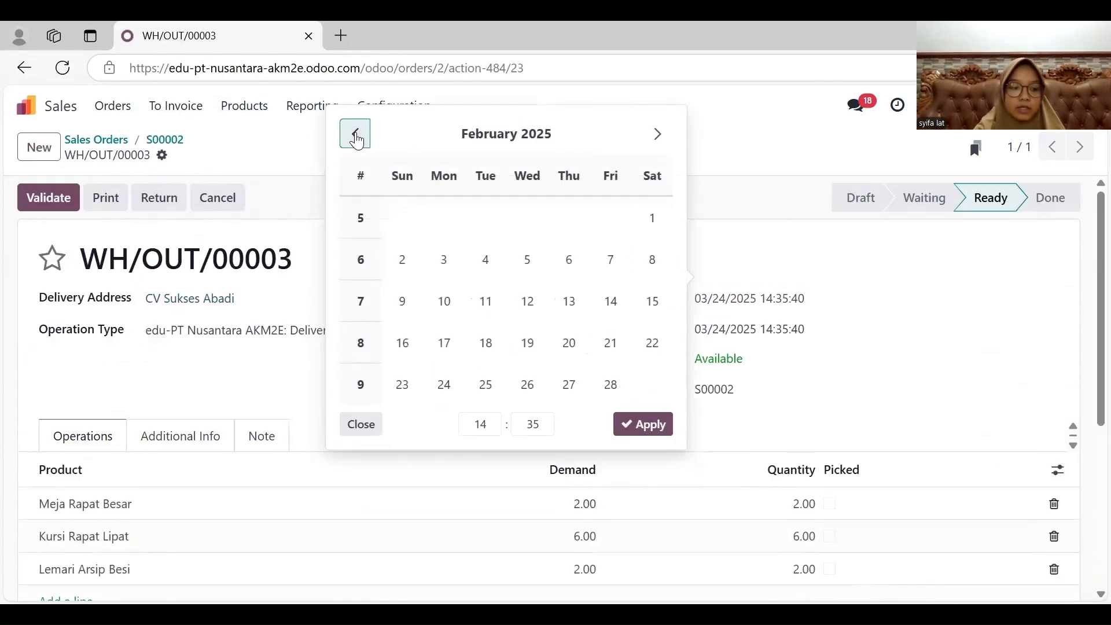
click(357, 139)
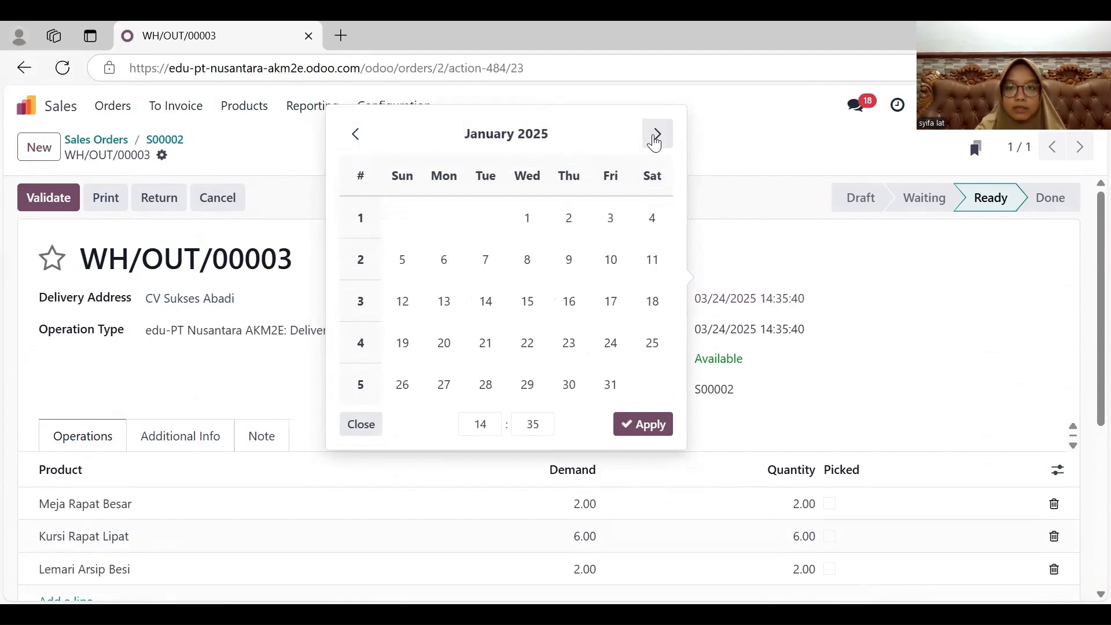
click(657, 137)
click(657, 137)
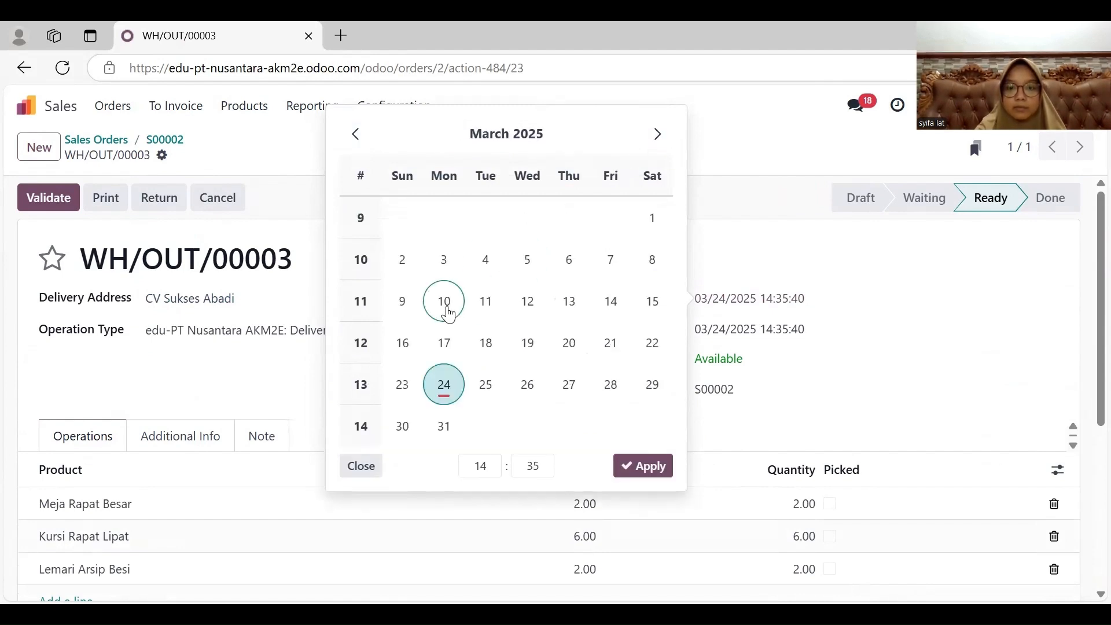
click(447, 310)
click(626, 465)
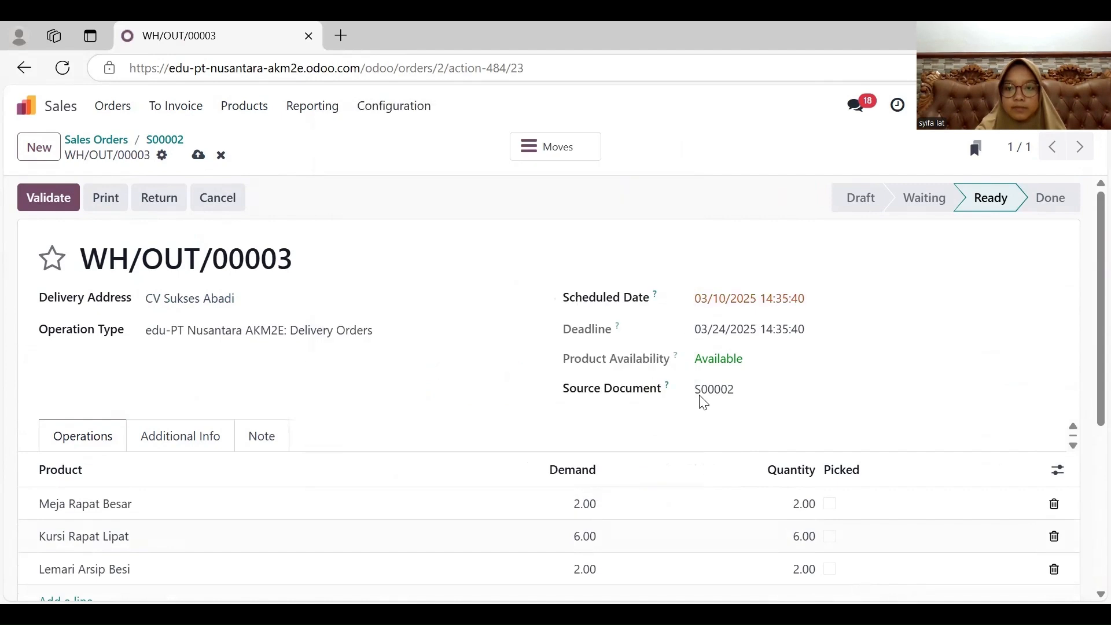
- Mark Meja Rapat Besar, Kursi Rapat Lipat and Lemari Arsip Besi as picked and validate the delivery
scroll(461, 389, down, 1)
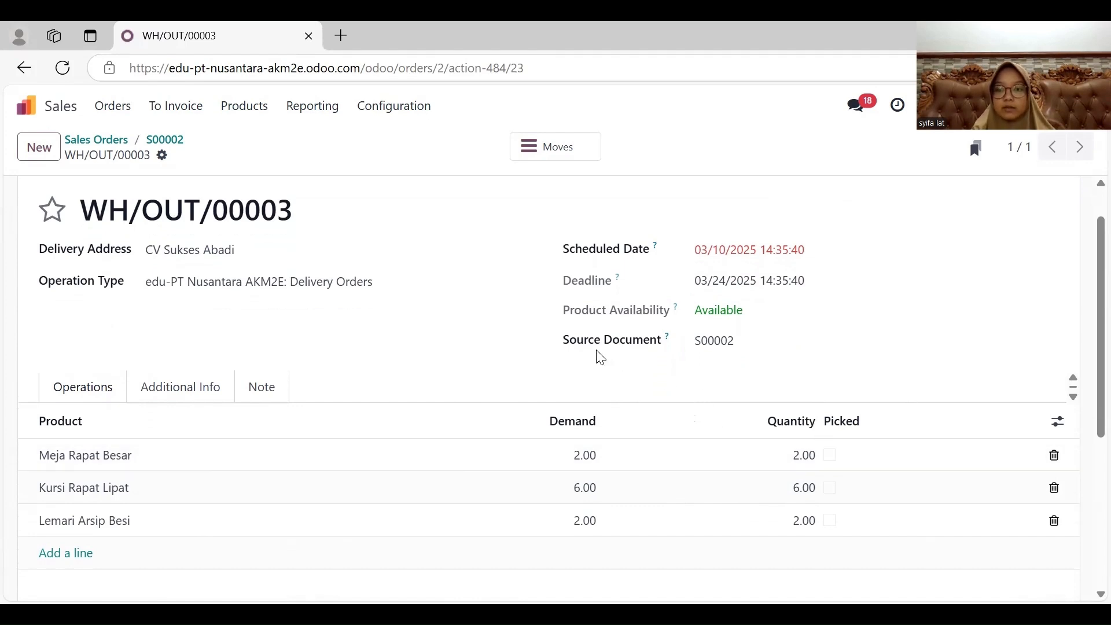
scroll(600, 357, up, 1)
click(831, 479)
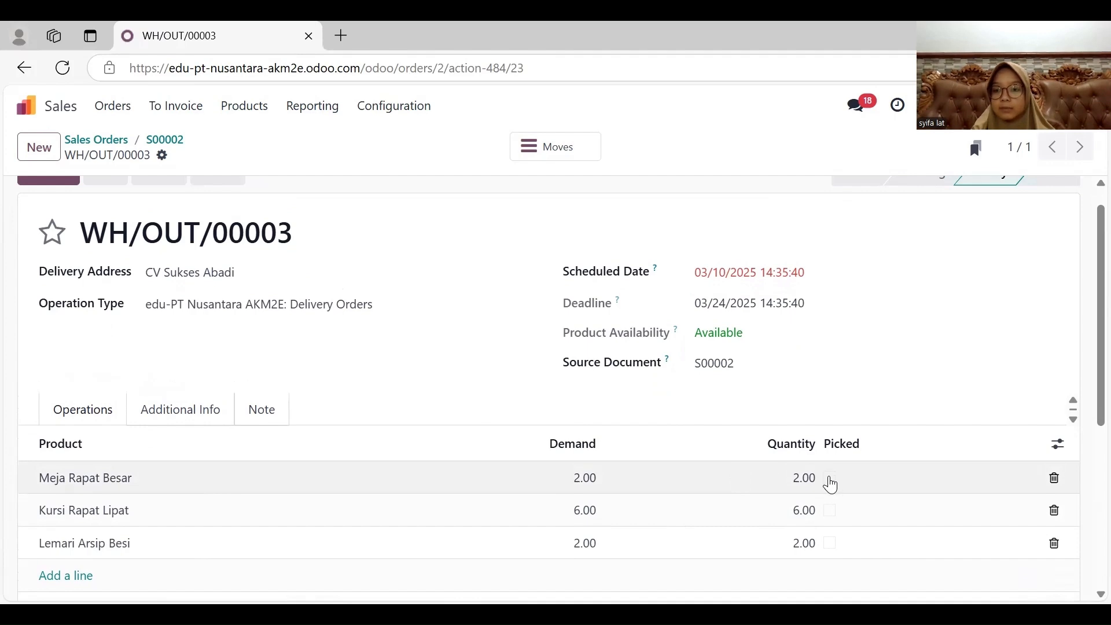
click(832, 511)
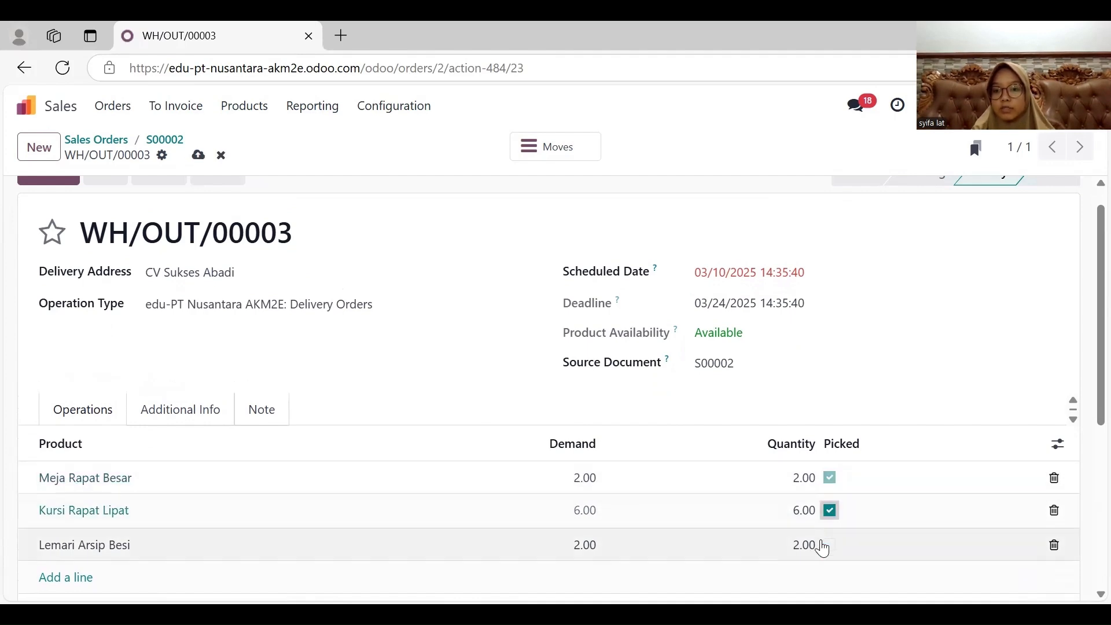
click(830, 547)
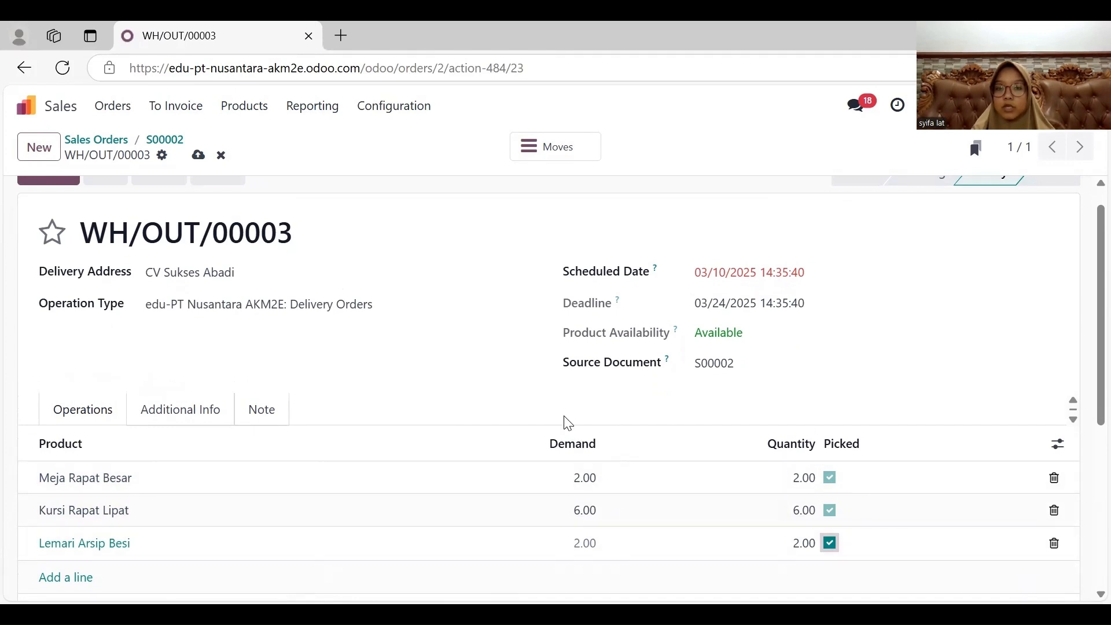
scroll(440, 338, up, 1)
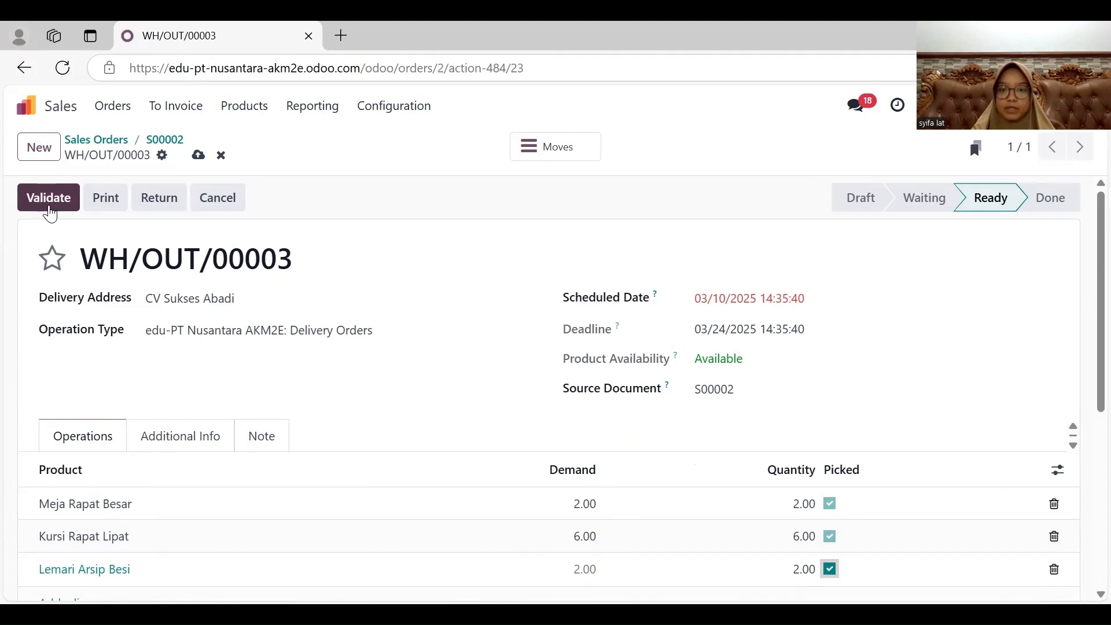
click(49, 198)
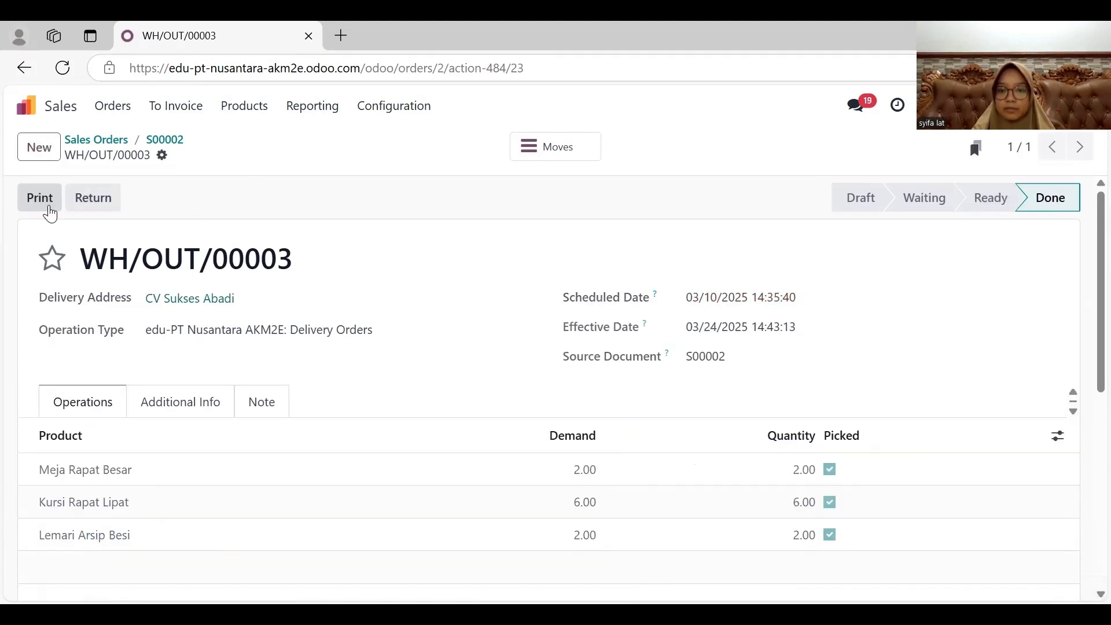
- Return to the CV Sukses Abadi sales order and create a draft regular invoice from it
scroll(347, 376, down, 1)
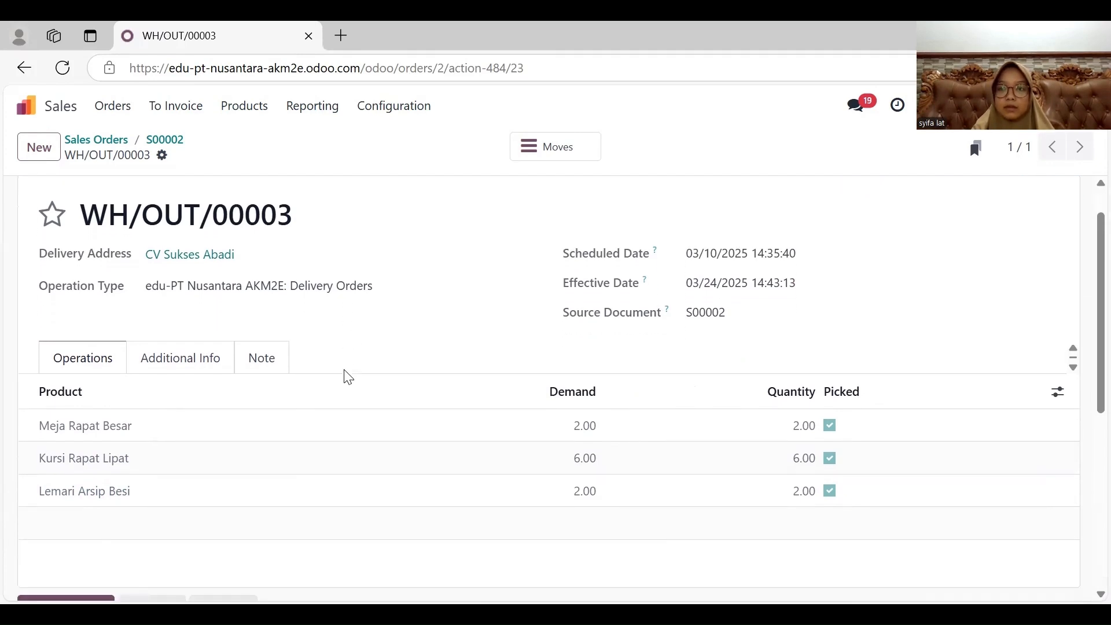
scroll(348, 378, up, 1)
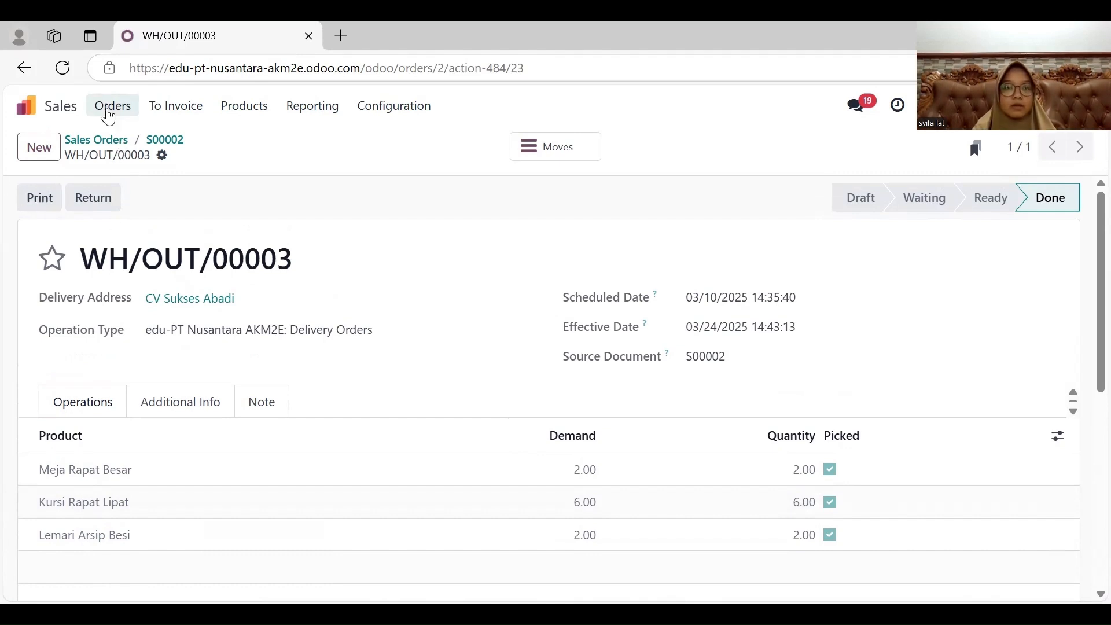
click(110, 110)
click(116, 168)
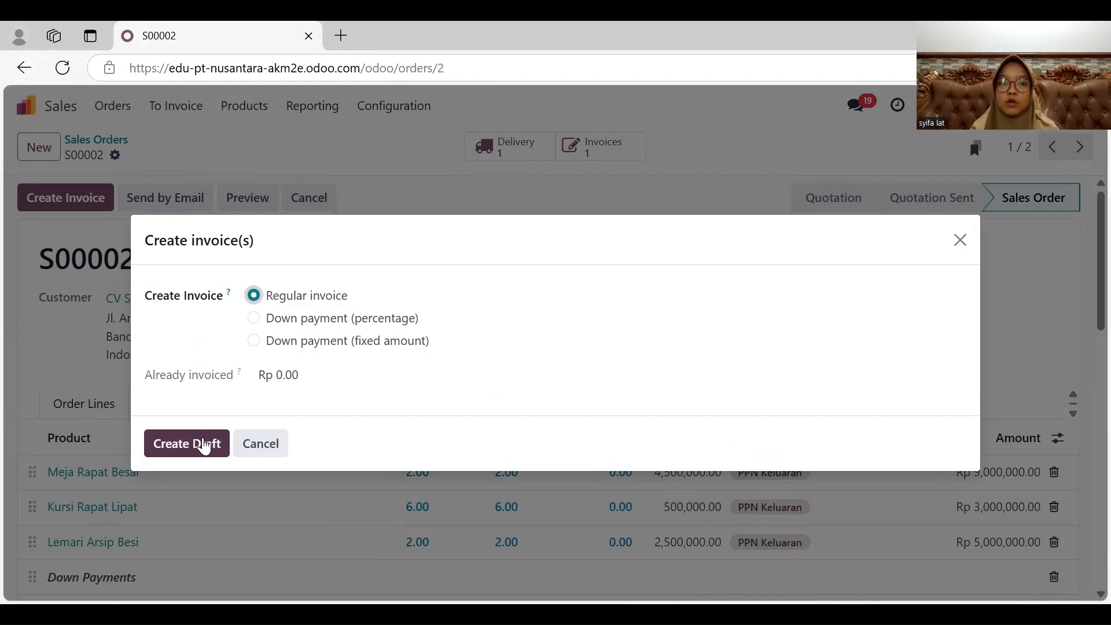
click(203, 447)
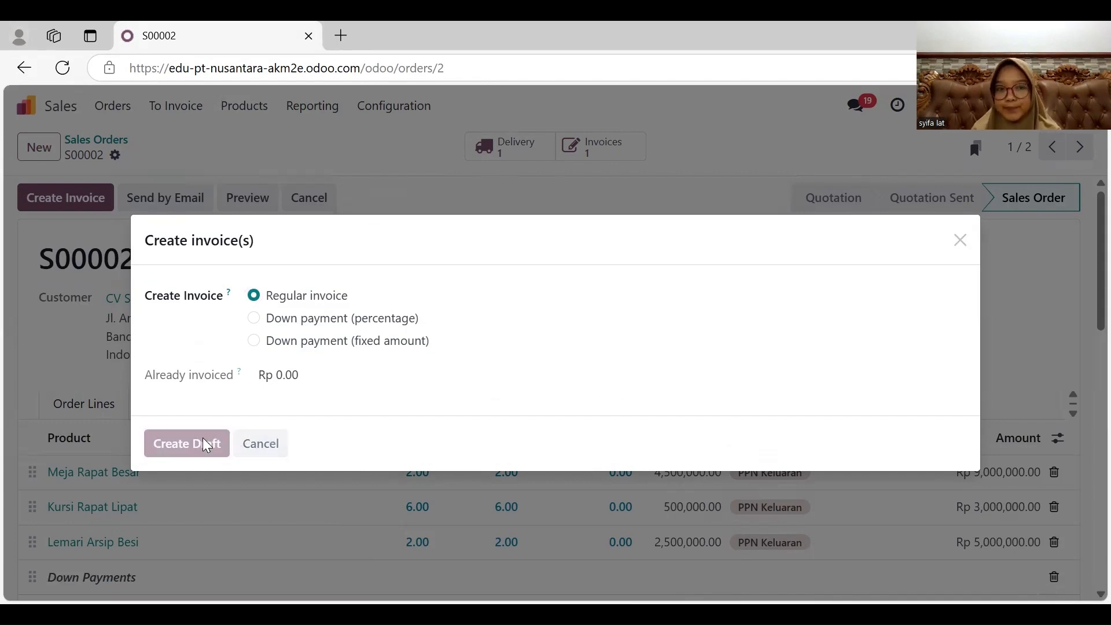
- Set the draft invoice's due date and delivery date to 03/10/2025 and confirm the invoice
scroll(336, 440, down, 1)
scroll(336, 440, down, 1)
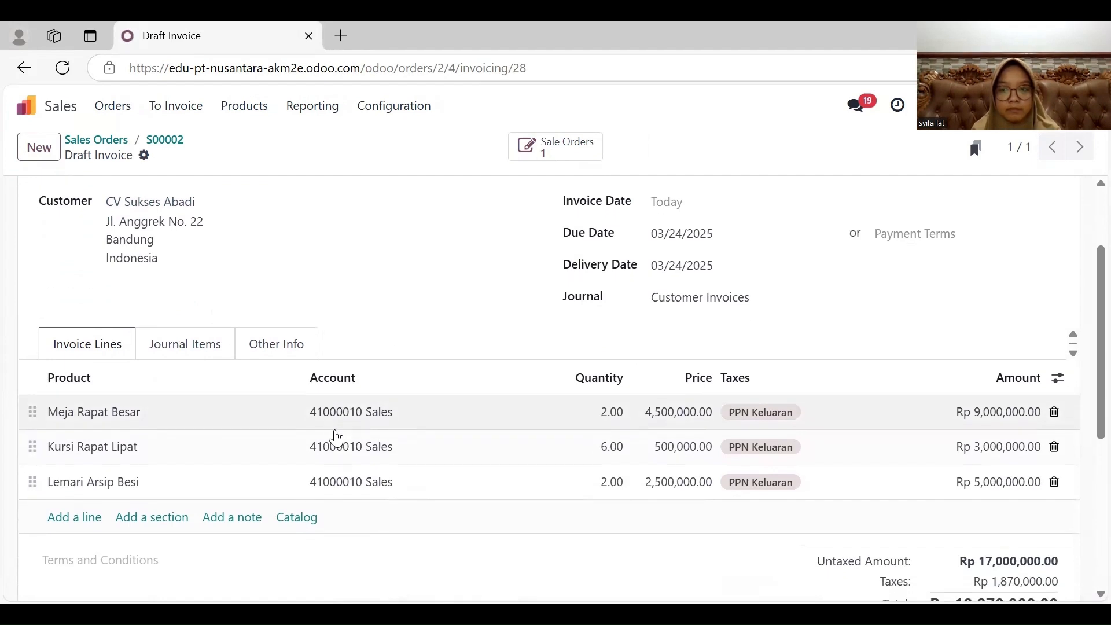
scroll(337, 439, down, 1)
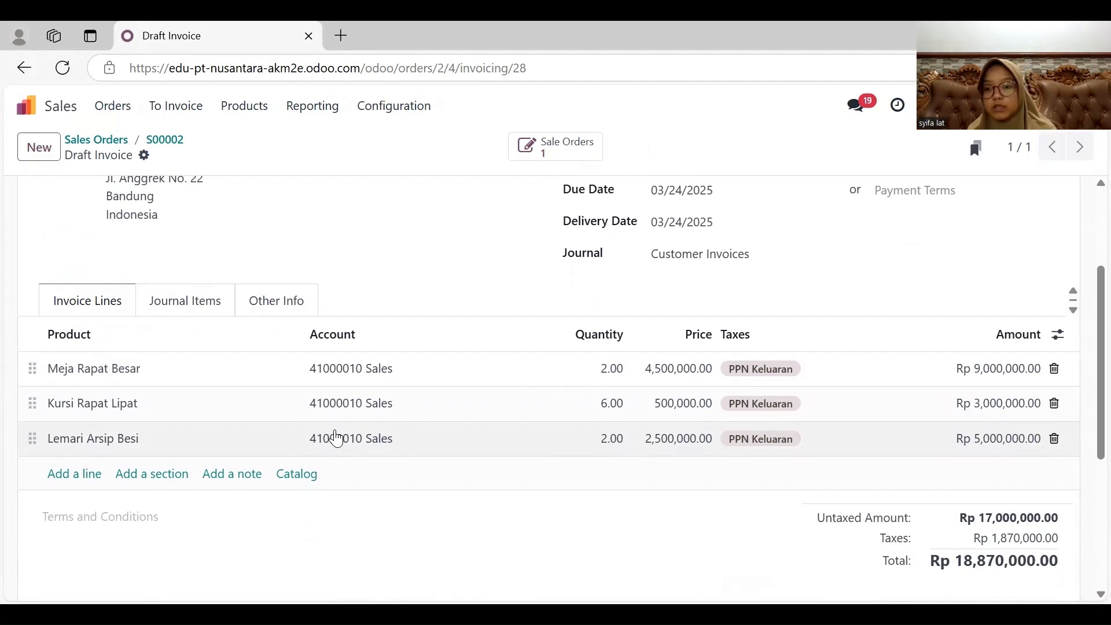
scroll(338, 438, up, 3)
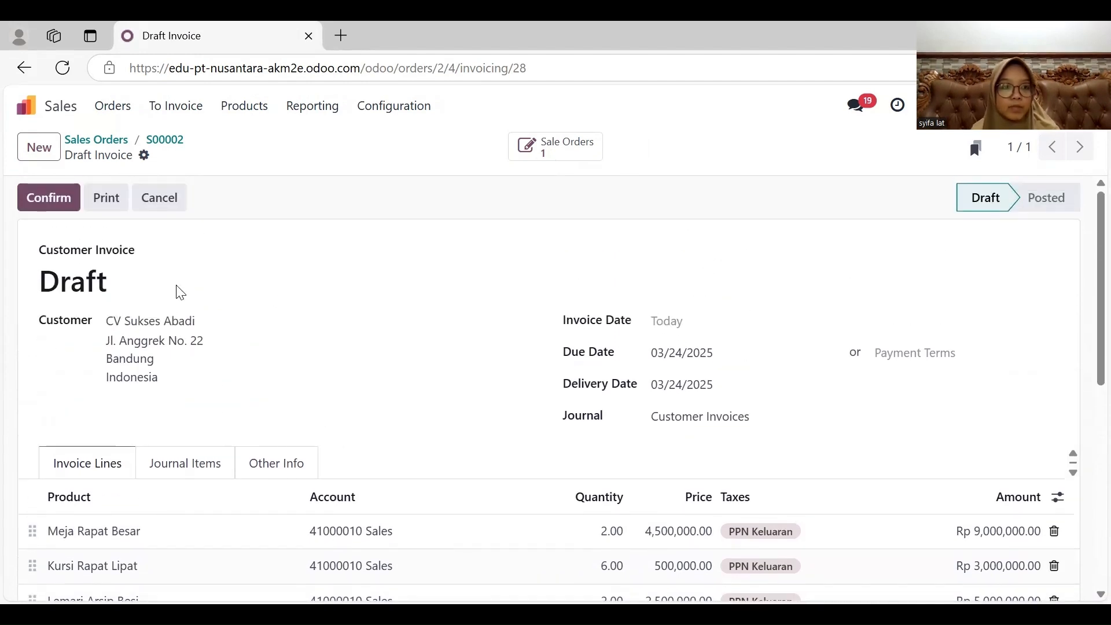
click(739, 354)
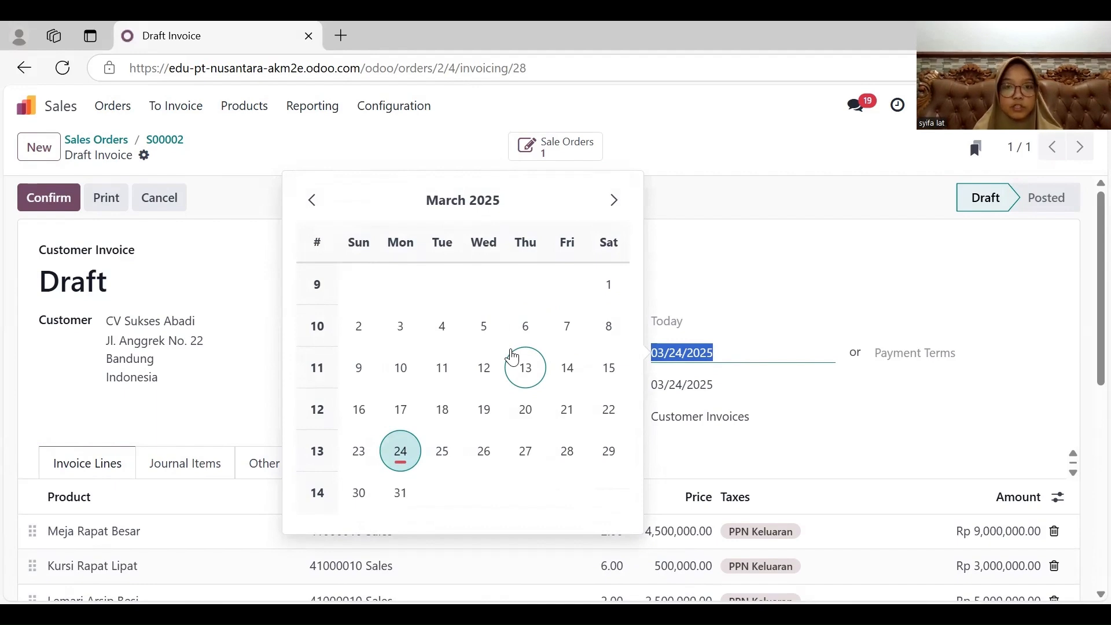
click(402, 370)
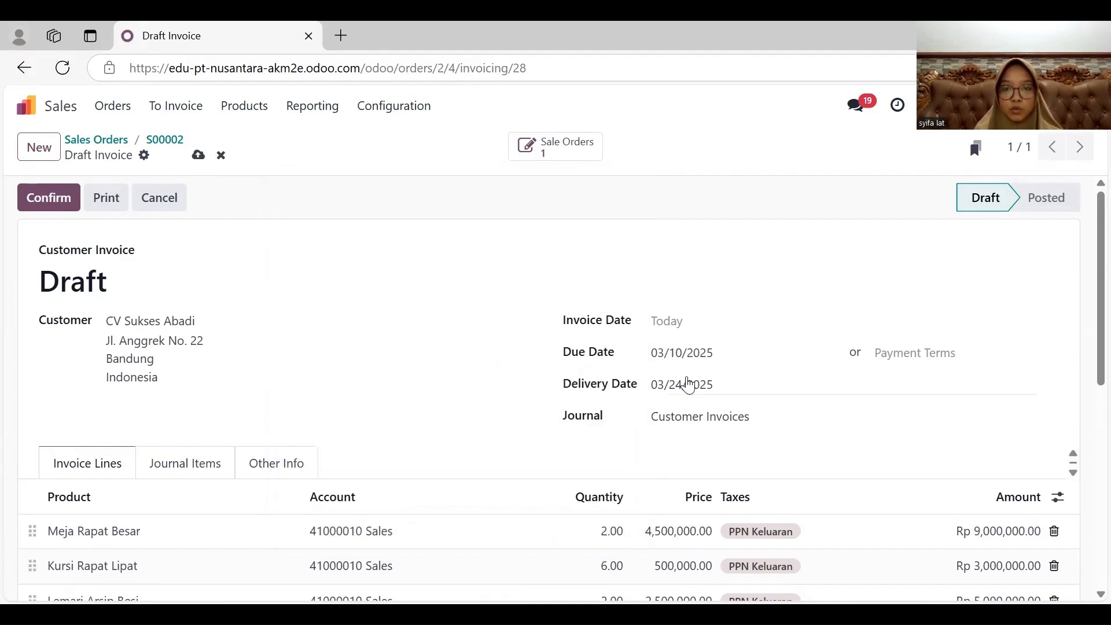
click(697, 387)
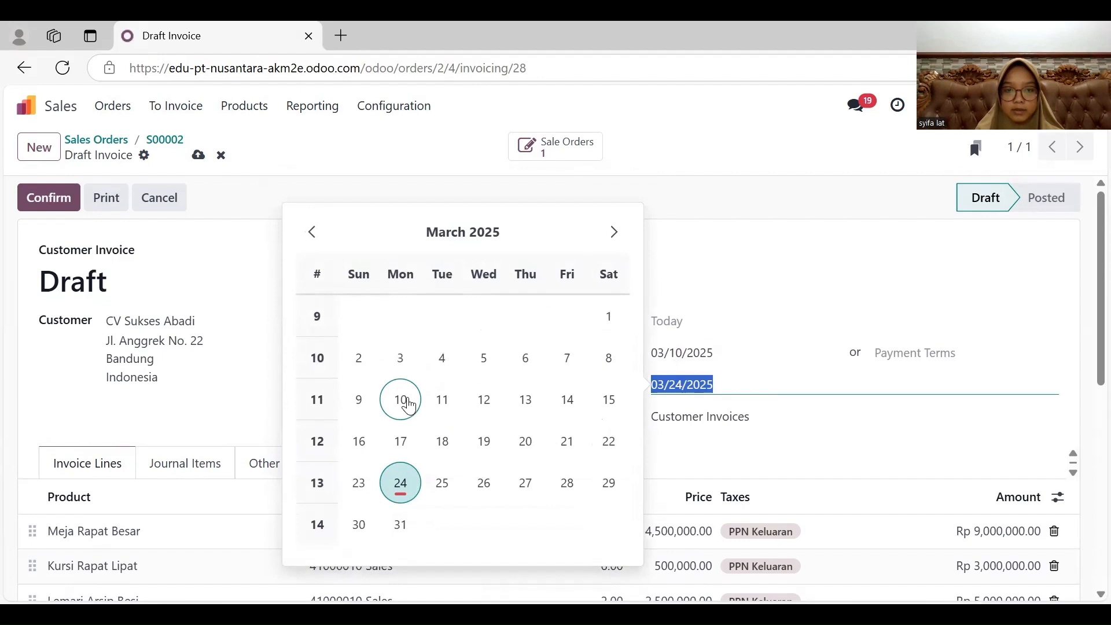
click(401, 399)
click(57, 207)
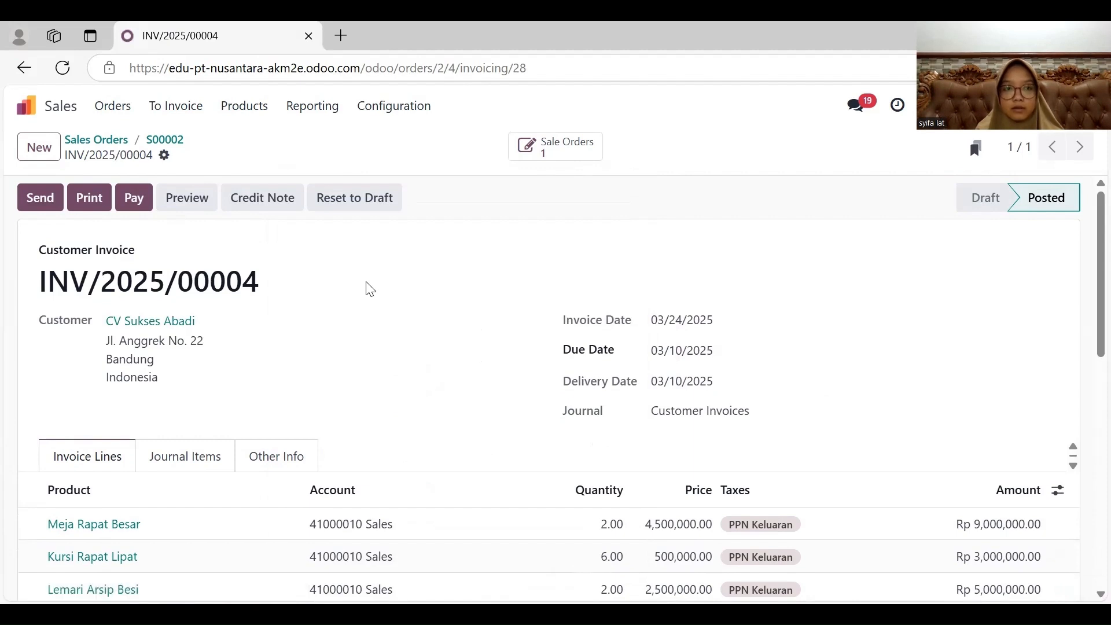
- Register the invoice's payment using the Cash journal
scroll(370, 289, down, 2)
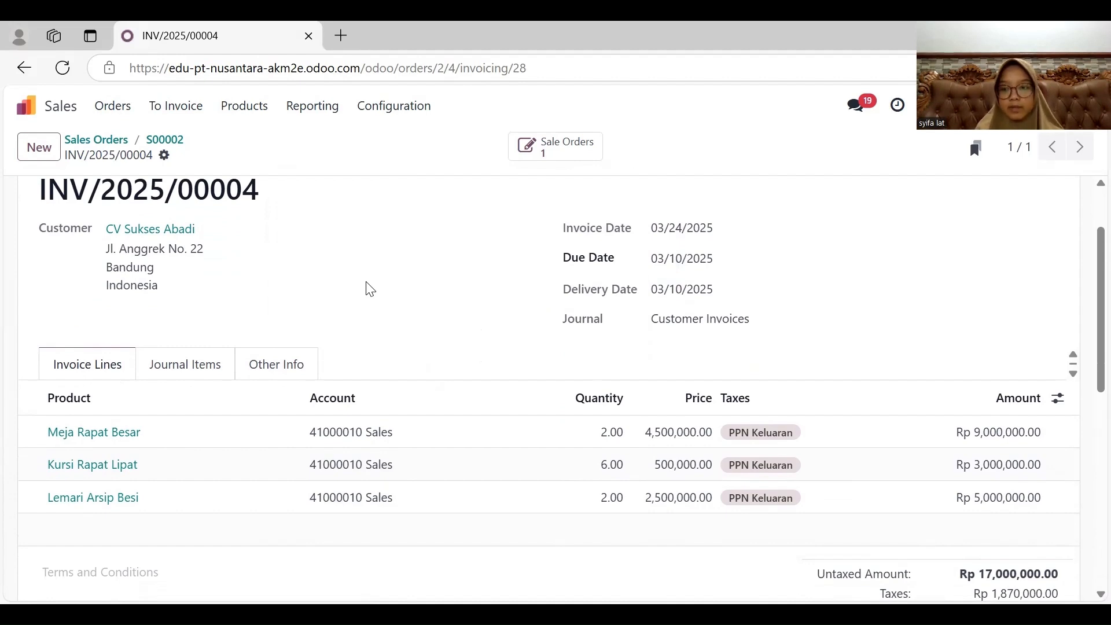
scroll(370, 289, down, 1)
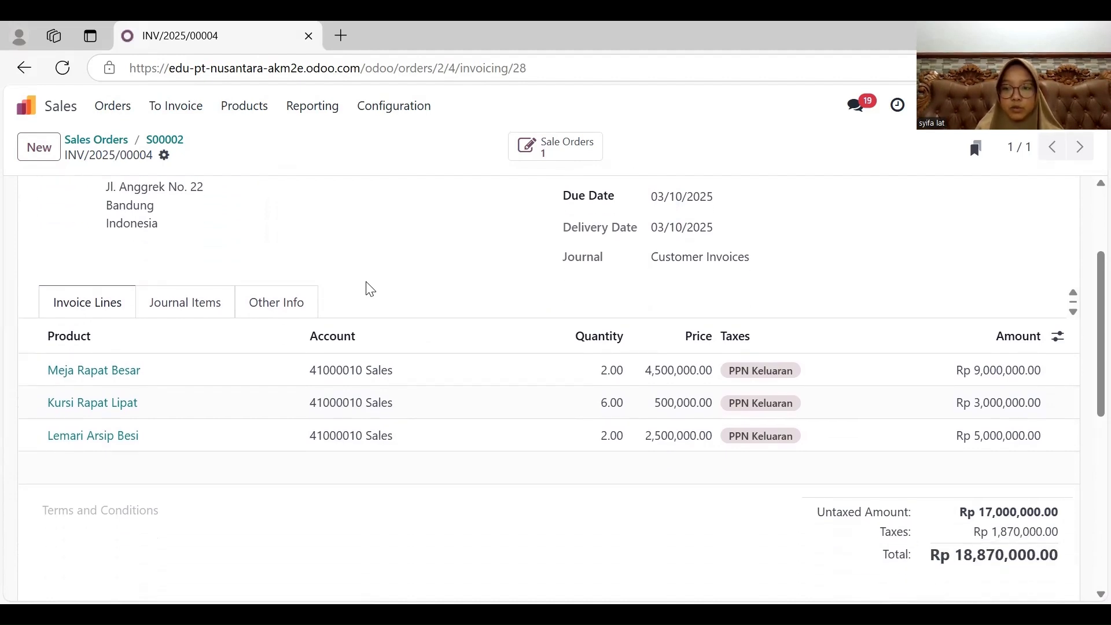
scroll(370, 289, up, 3)
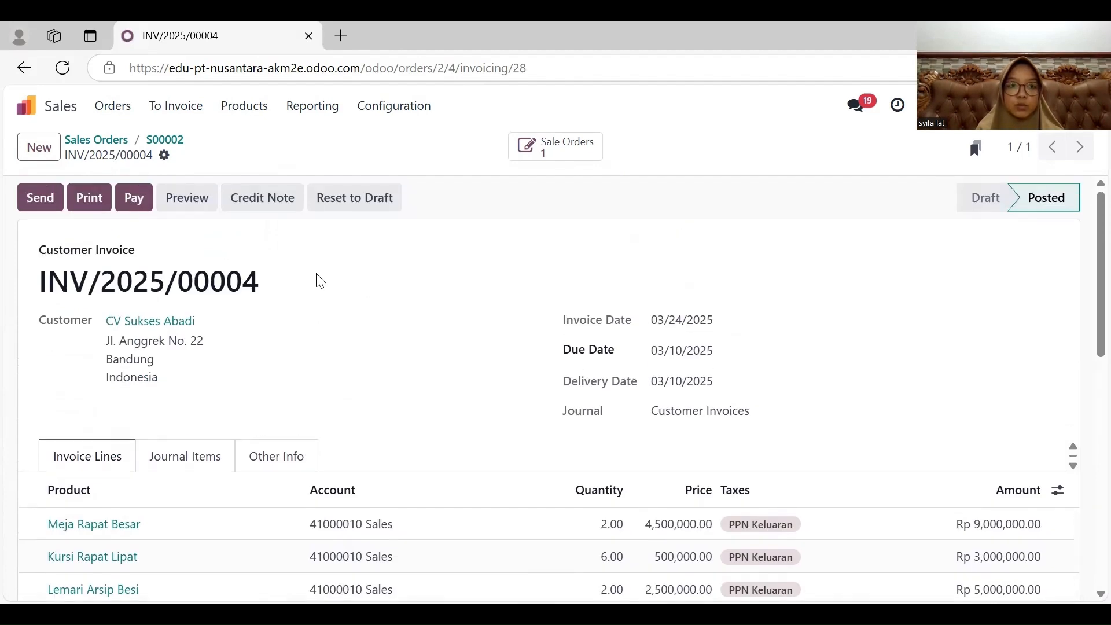
click(131, 202)
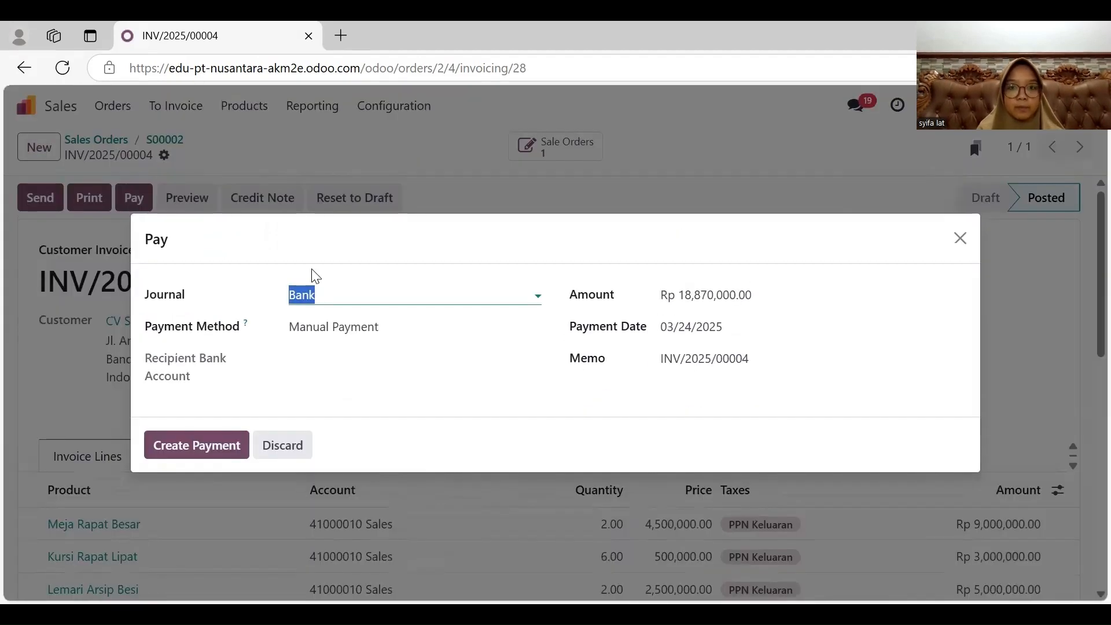
click(395, 295)
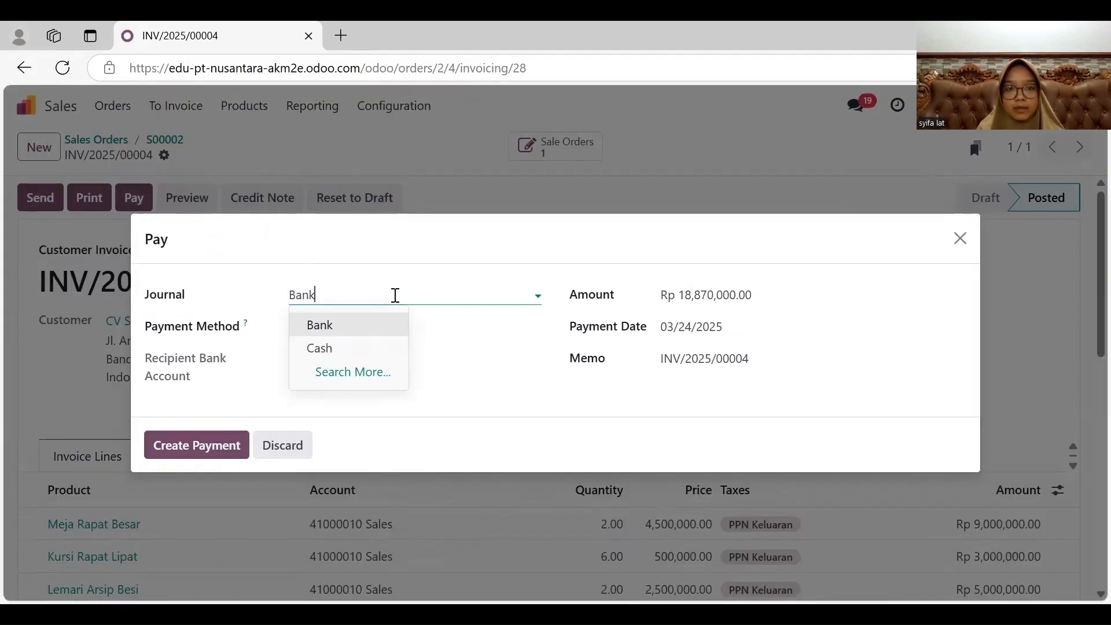
click(363, 349)
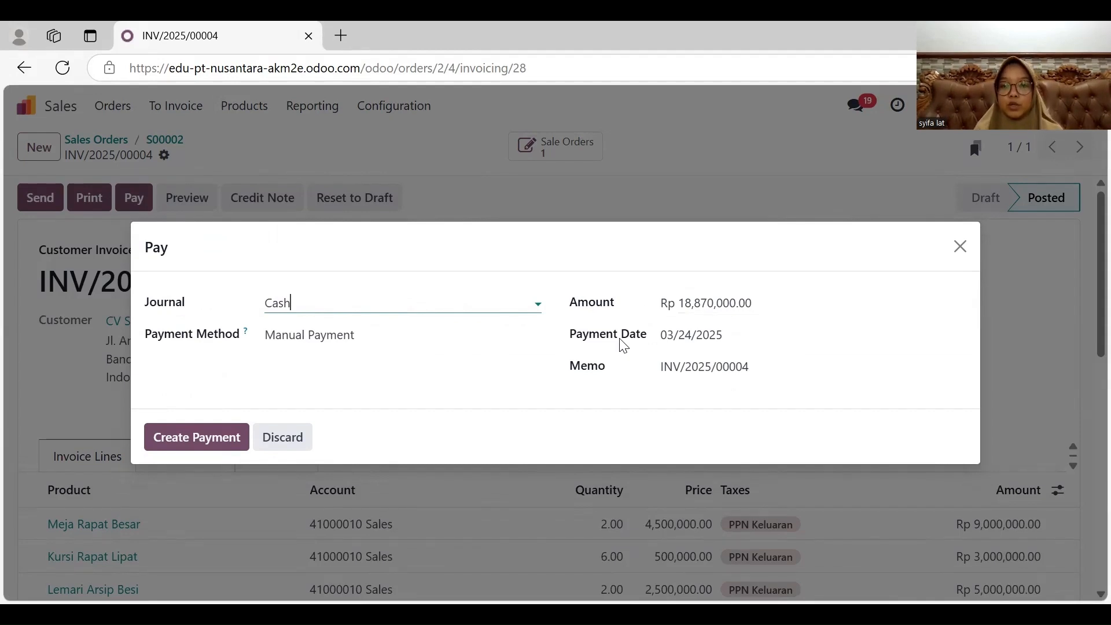
click(218, 436)
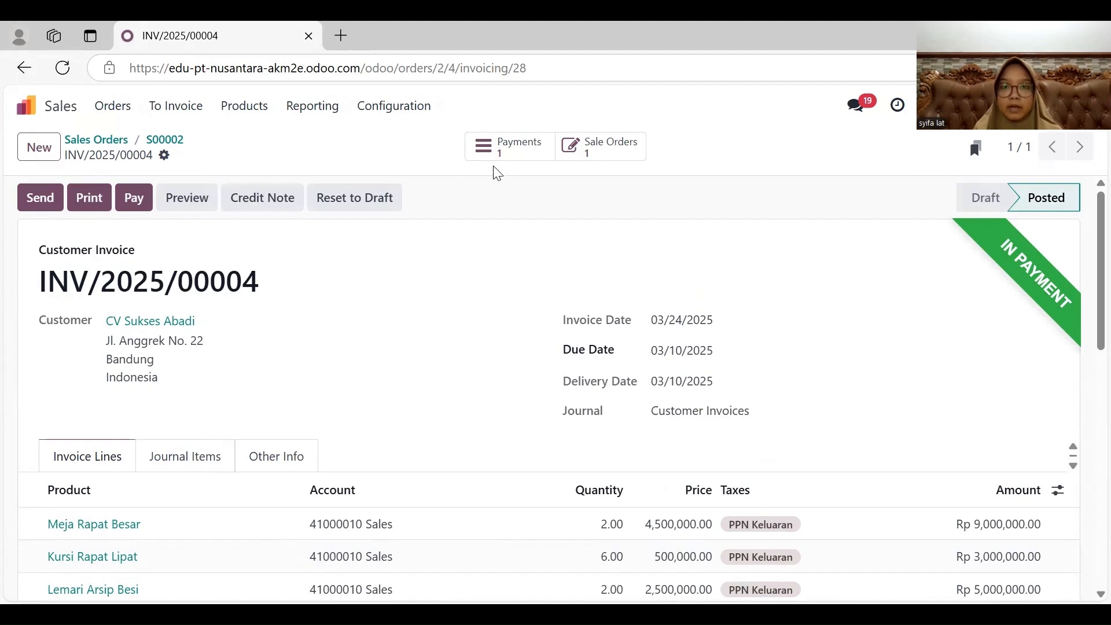
- Open the payment linked to the CV Sukses Abadi invoice, validate it and return to the invoice
click(518, 153)
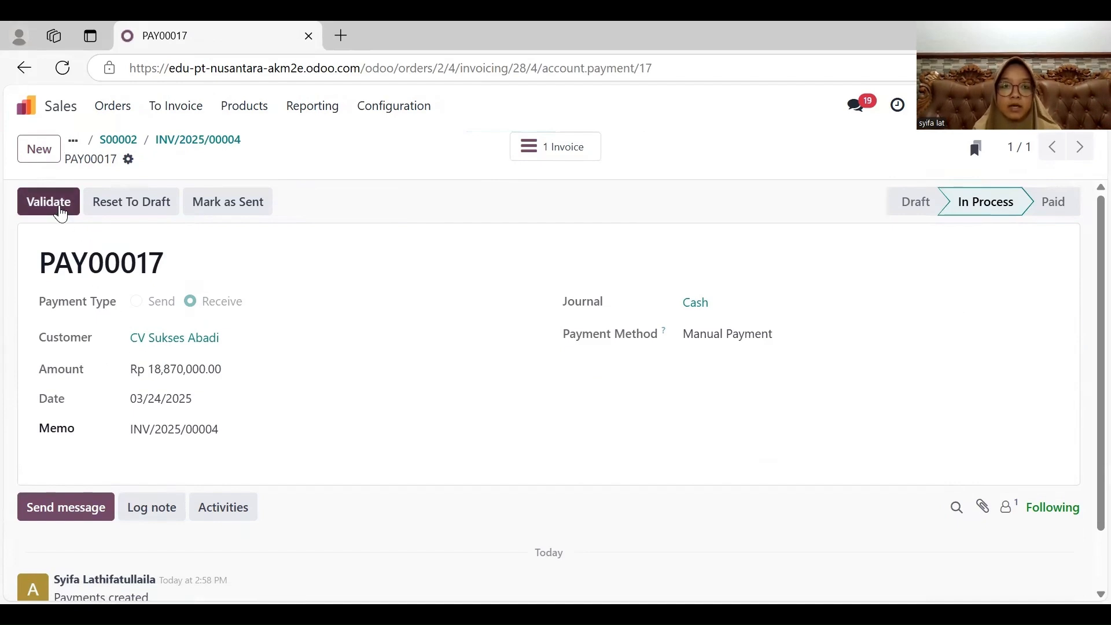
click(55, 202)
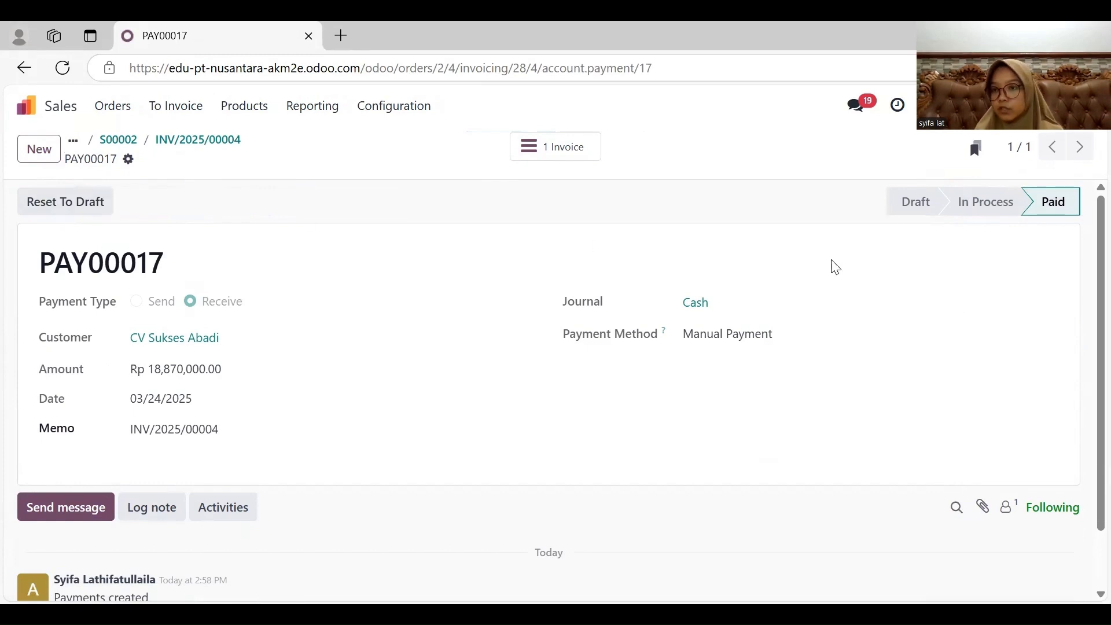
click(24, 69)
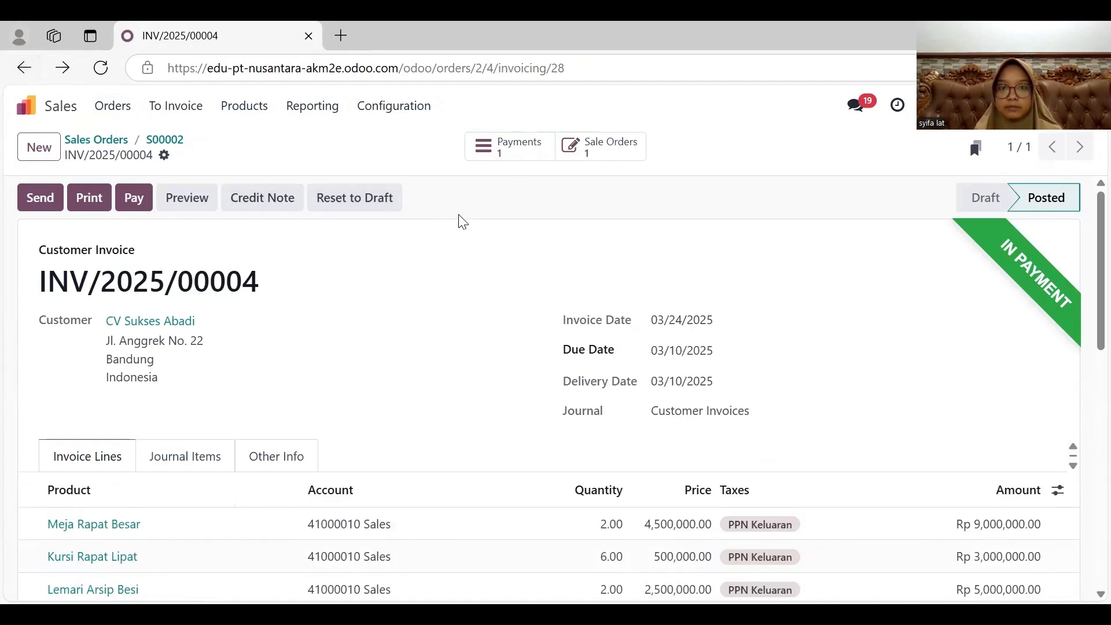
- Switch to the Accounting app's journal items and replace the Posted filter with the Unreconciled filter
click(26, 106)
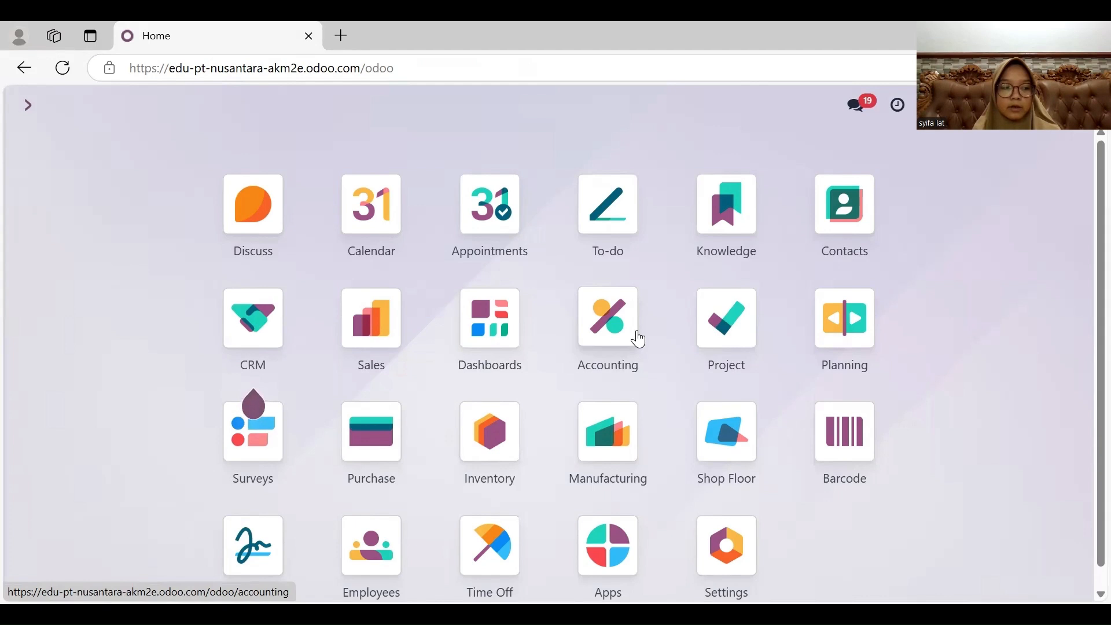
click(614, 328)
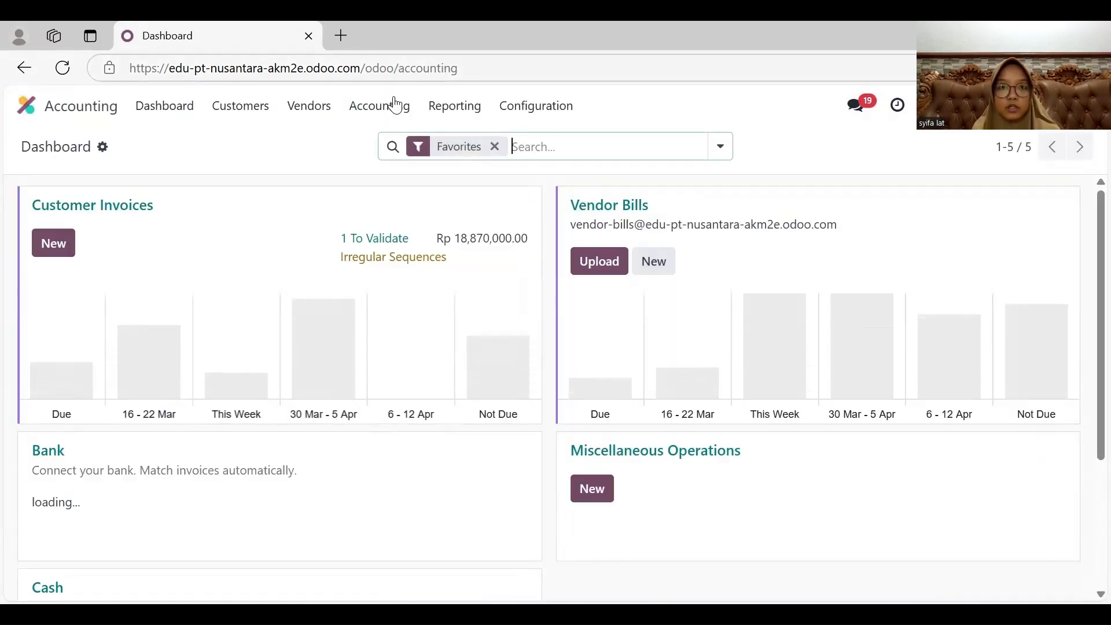
click(393, 108)
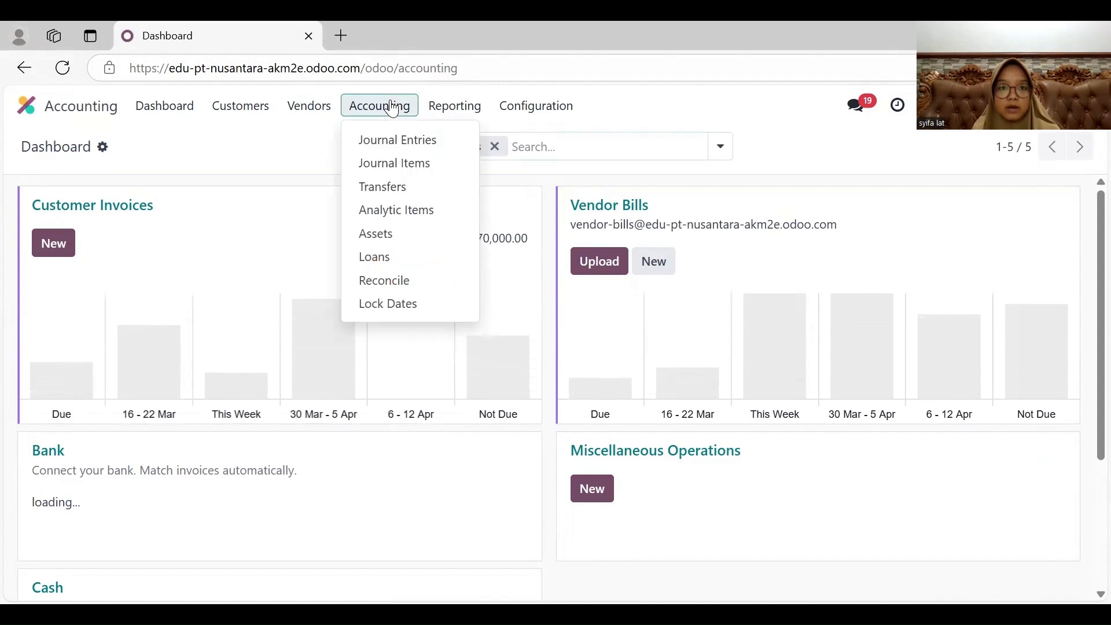
click(406, 164)
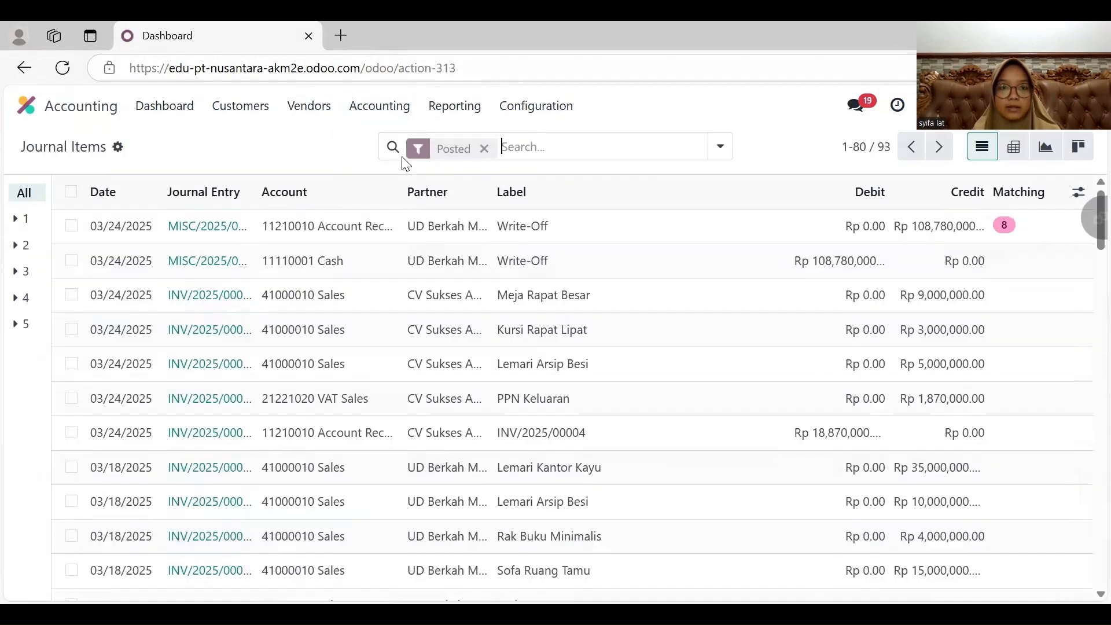
click(486, 149)
click(481, 145)
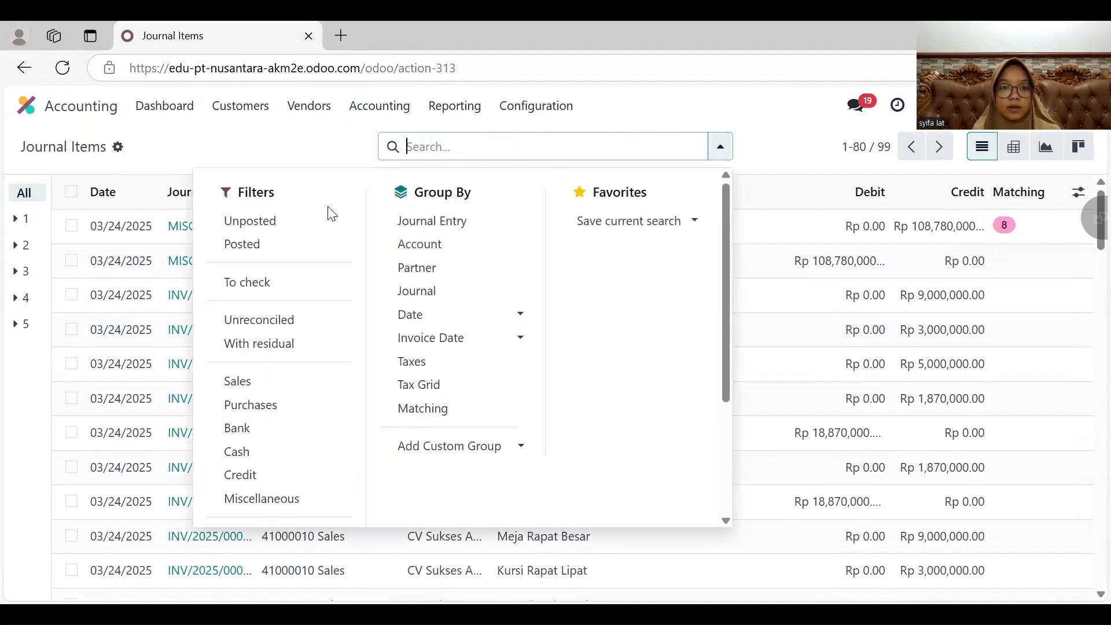
click(256, 321)
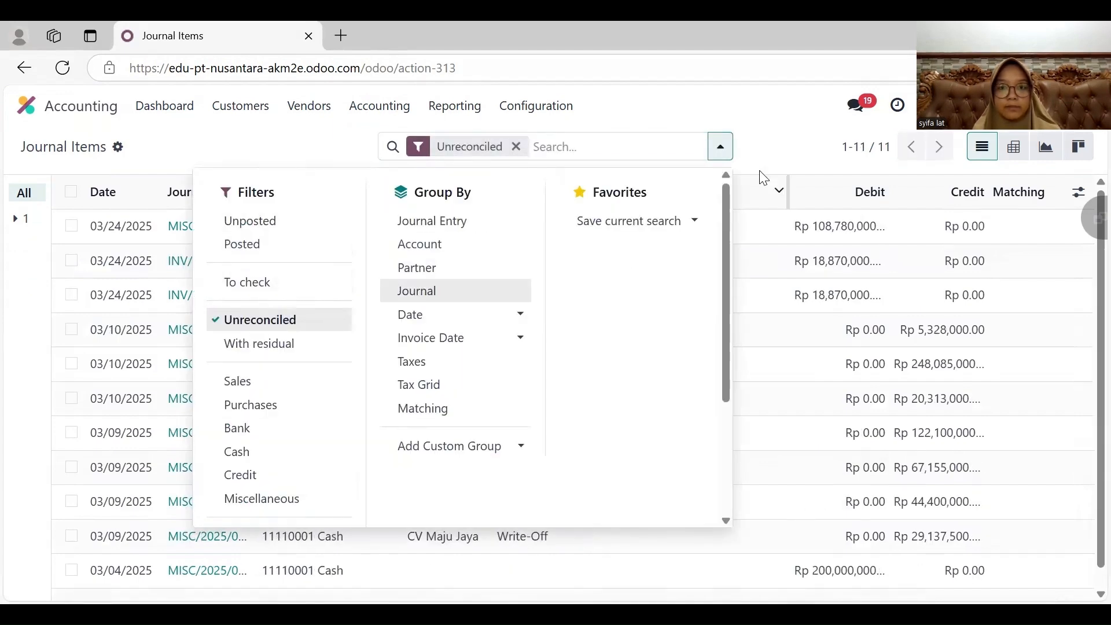
click(772, 138)
- Reconcile the new CV Sukses Abadi invoice's receivable item against account 11110001 Cash dated 03/14/2025, and clear the Unreconciled filter
click(71, 260)
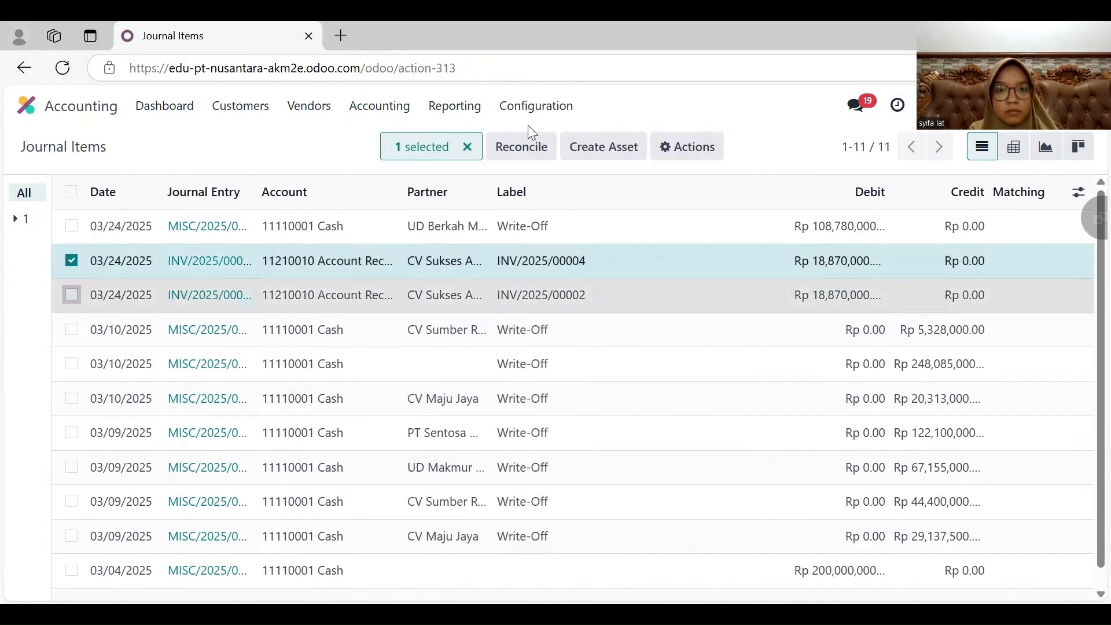
click(525, 145)
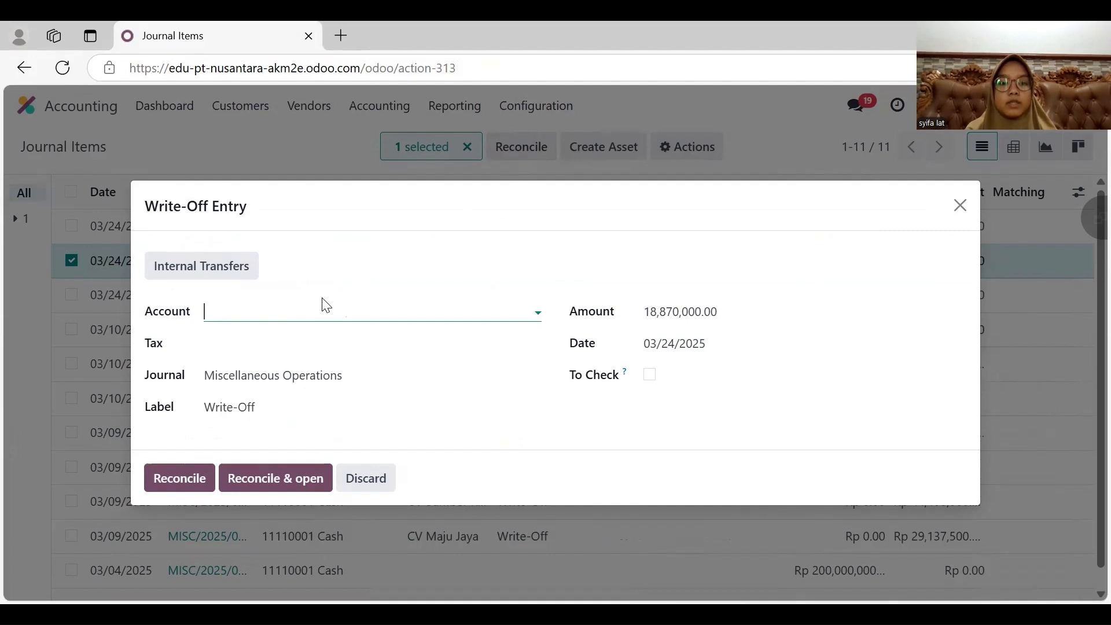
click(357, 311)
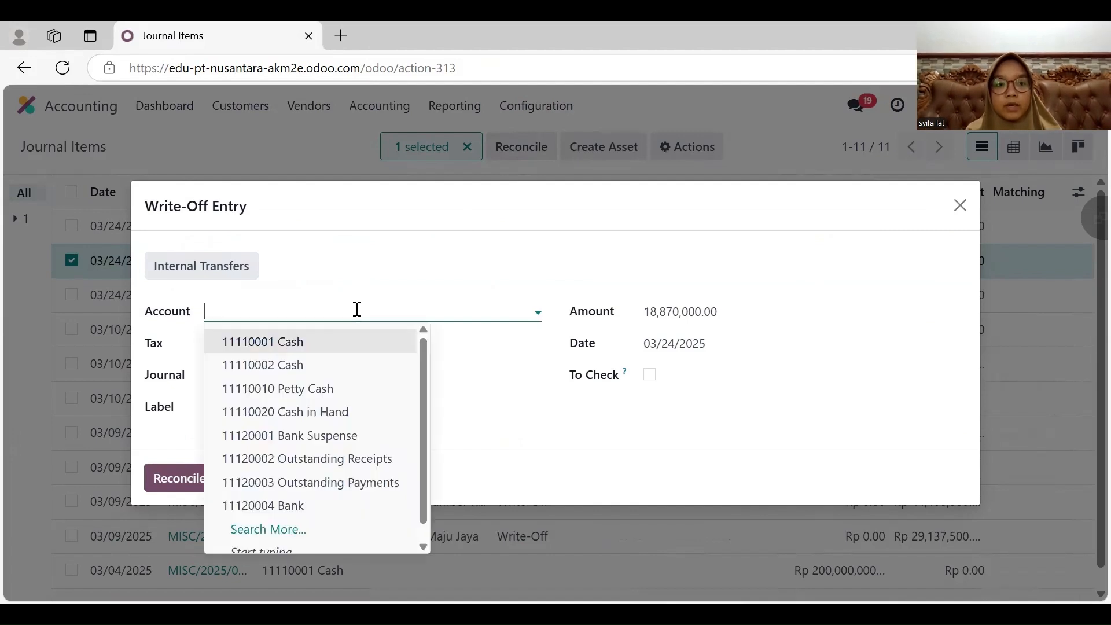
click(296, 340)
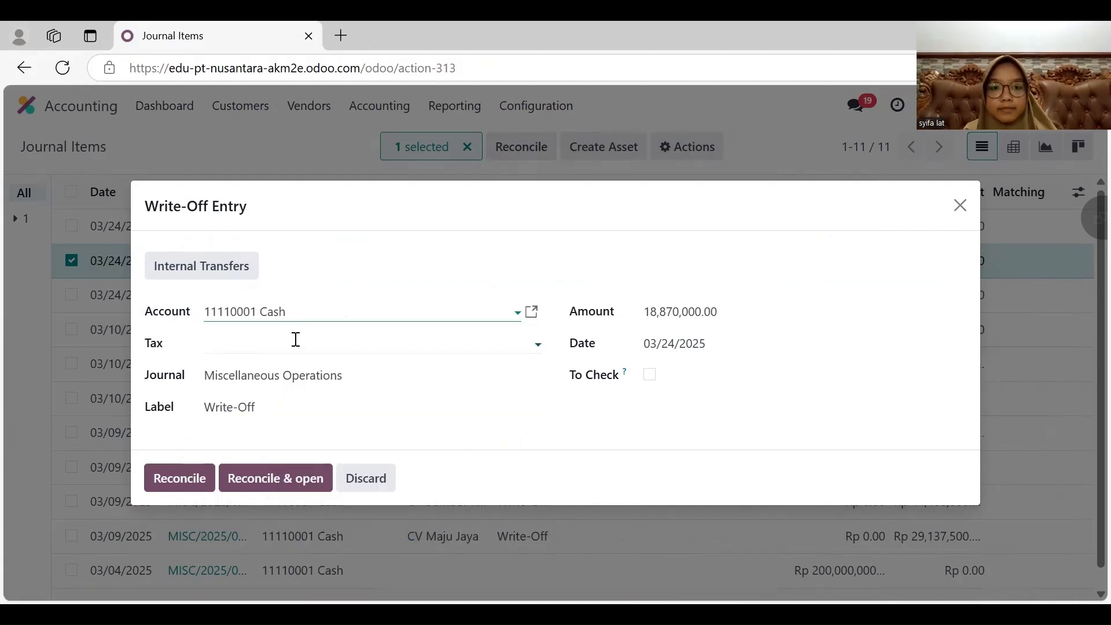
click(695, 344)
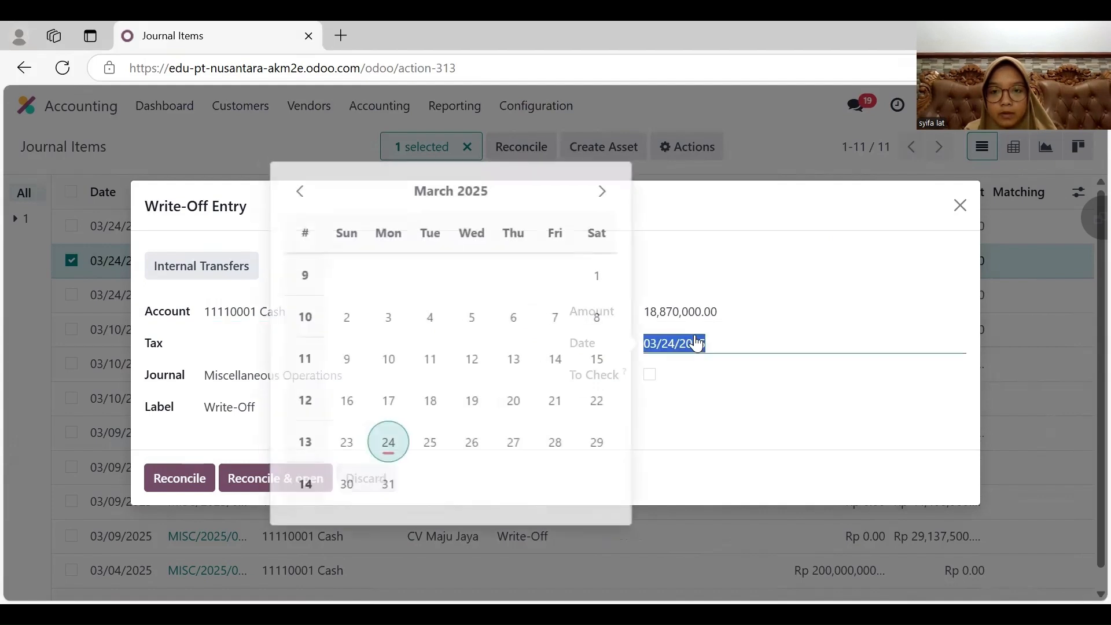
click(559, 358)
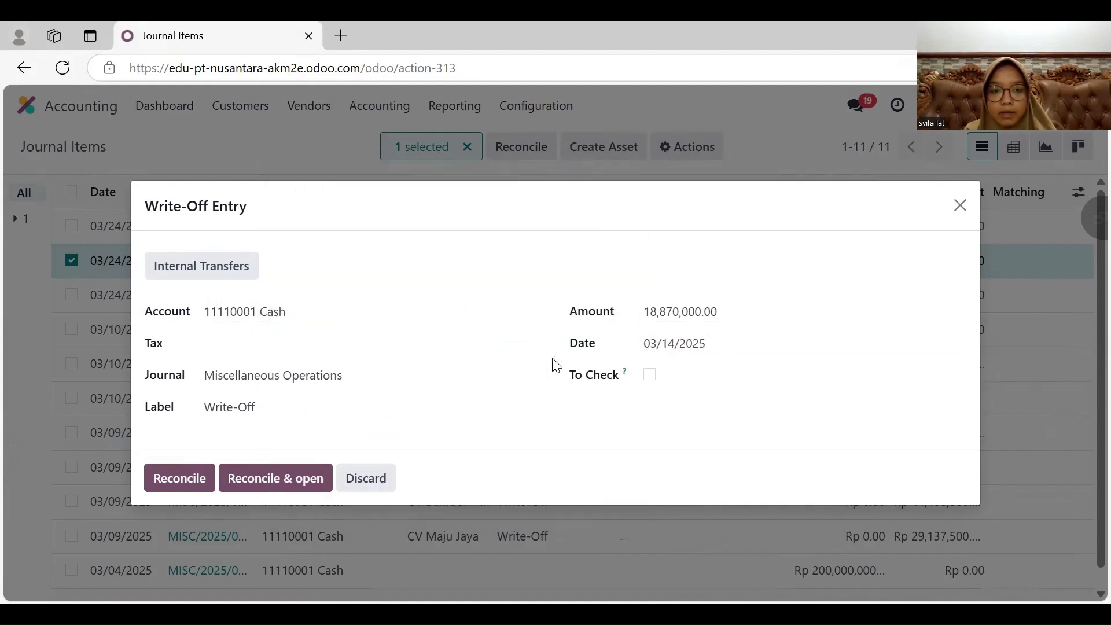
click(194, 476)
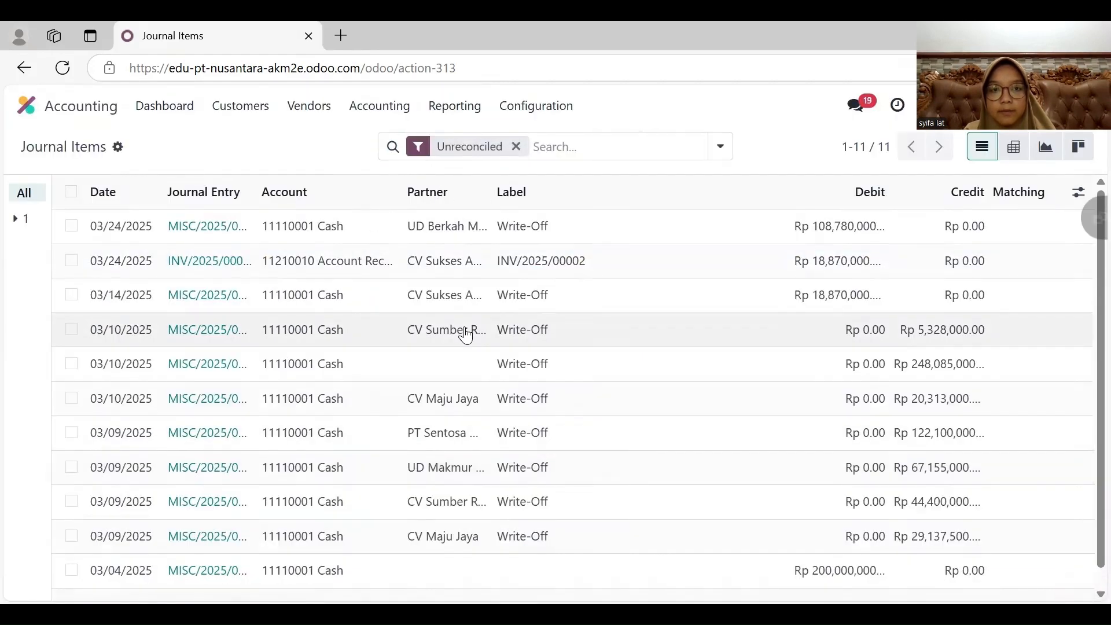
click(516, 147)
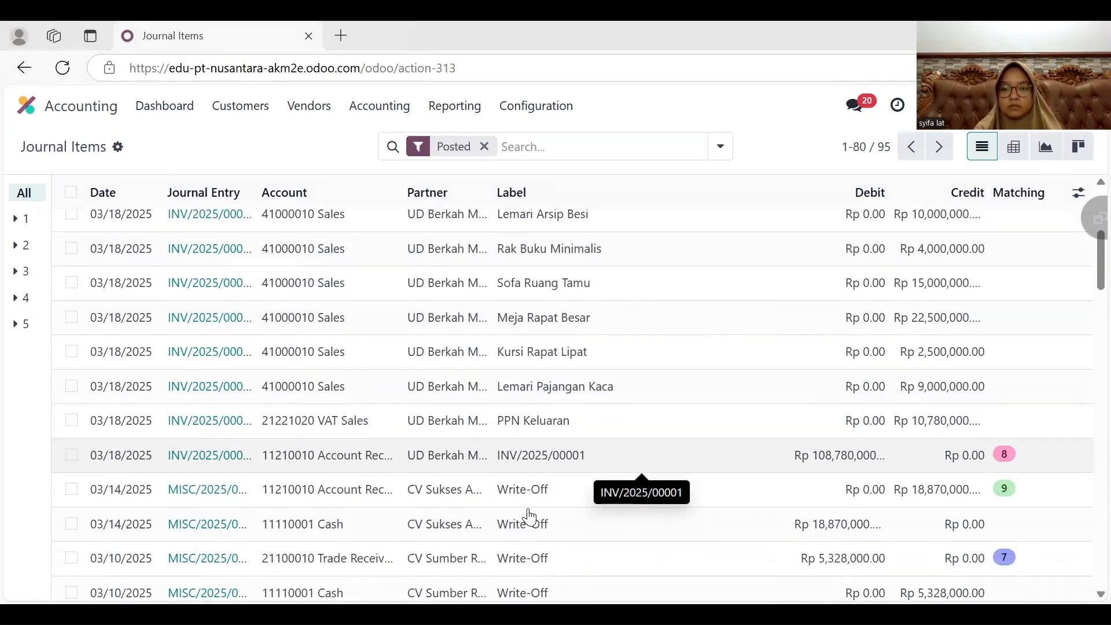
scroll(530, 516, down, 1)
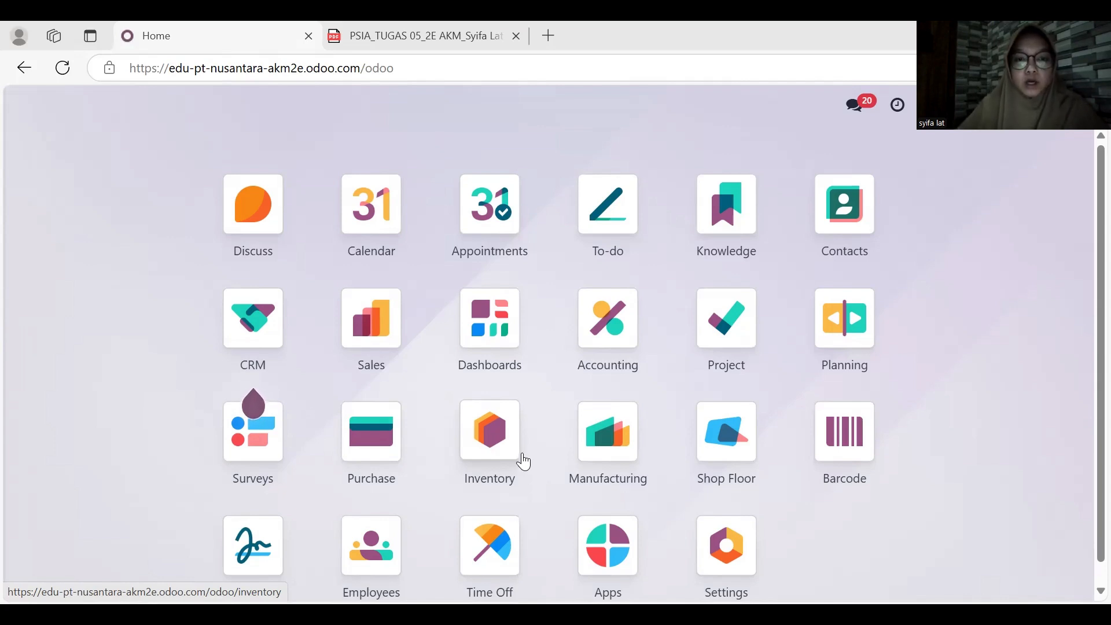
- Create a new sales quotation for customer Toko Sentosa with expiration date 03/12/2025
click(395, 362)
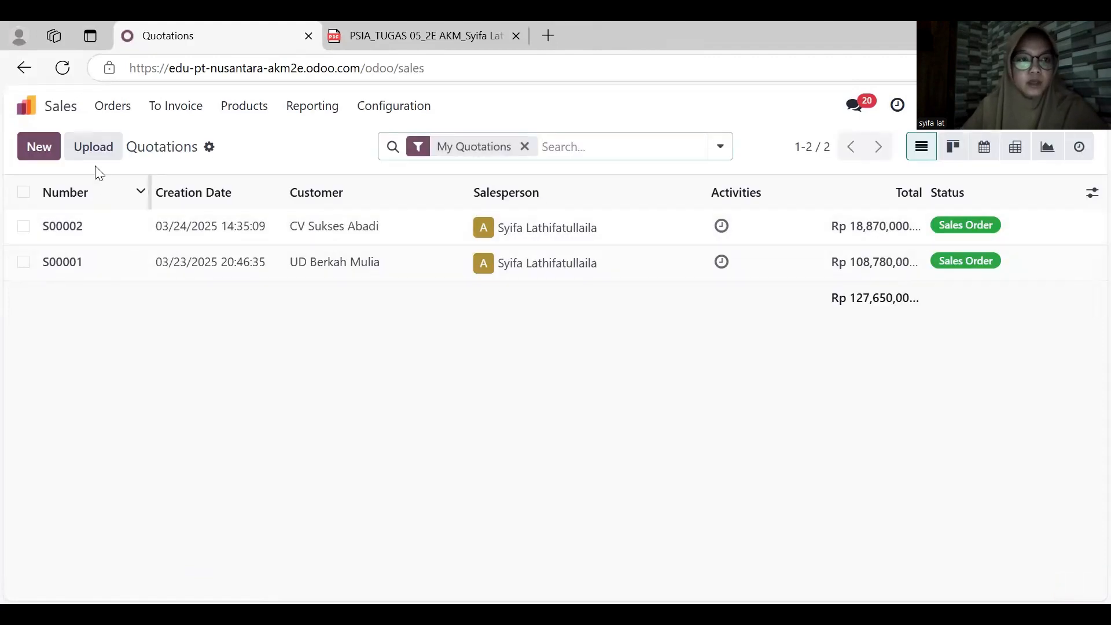
click(51, 148)
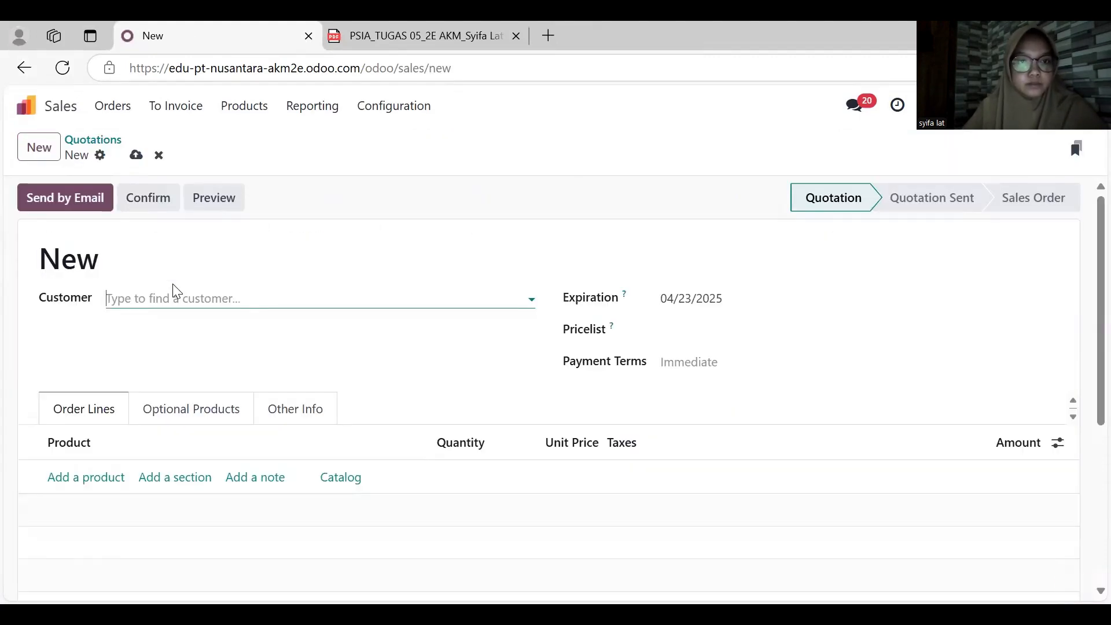
click(185, 298)
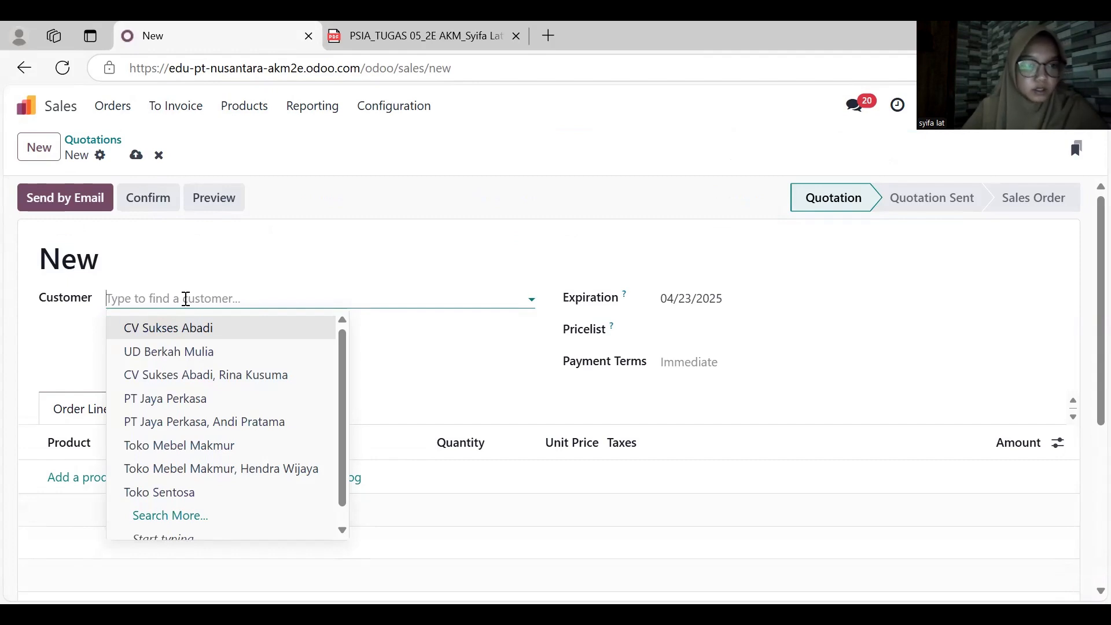
click(185, 486)
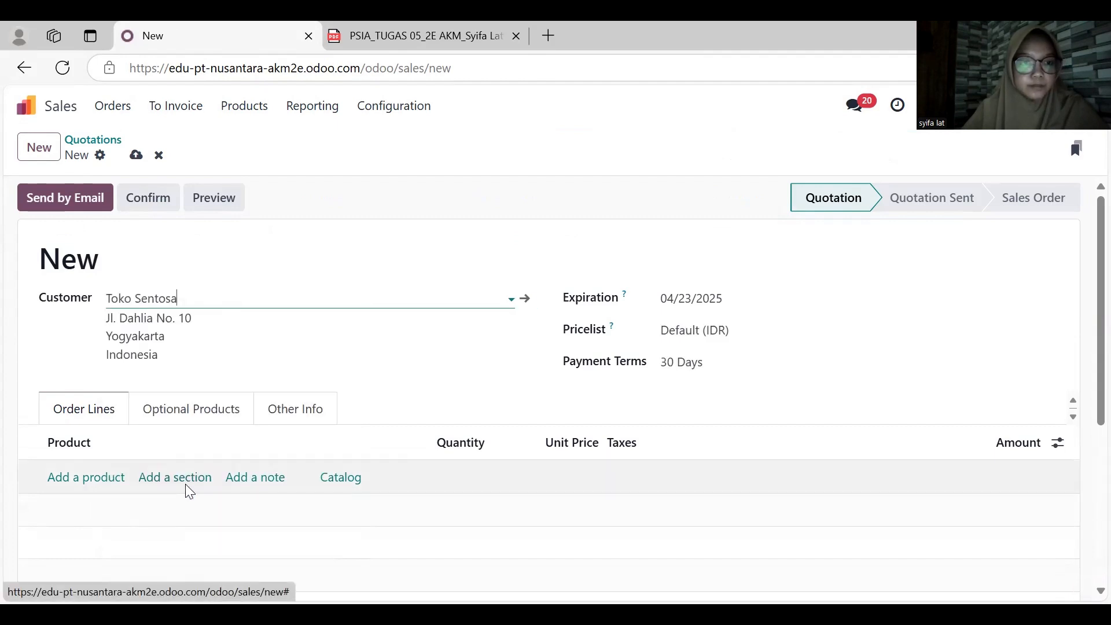
click(716, 304)
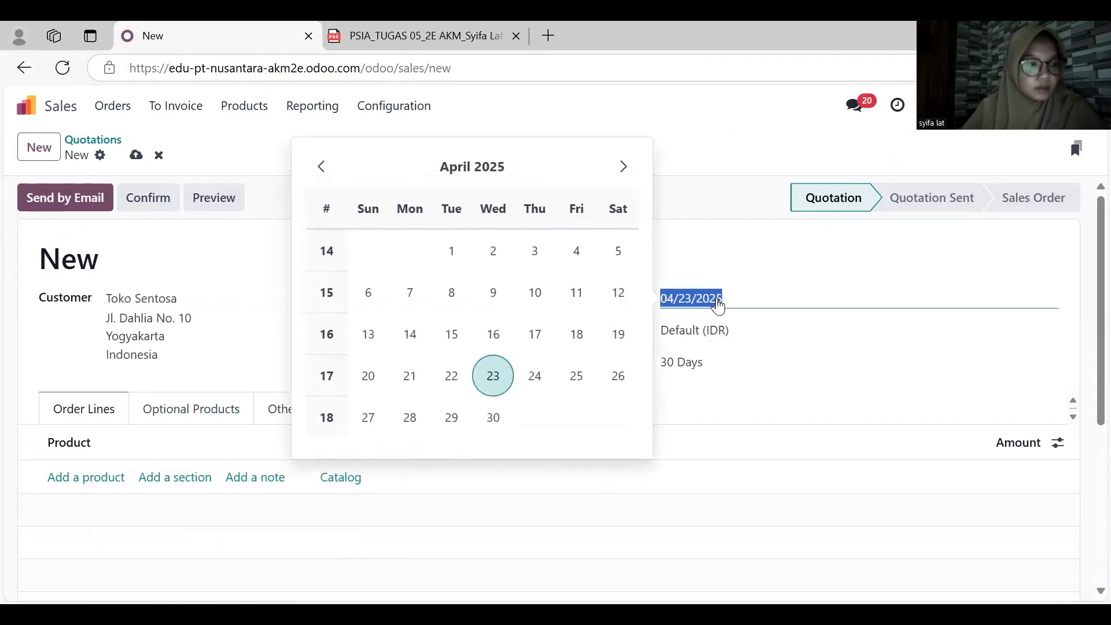
click(319, 168)
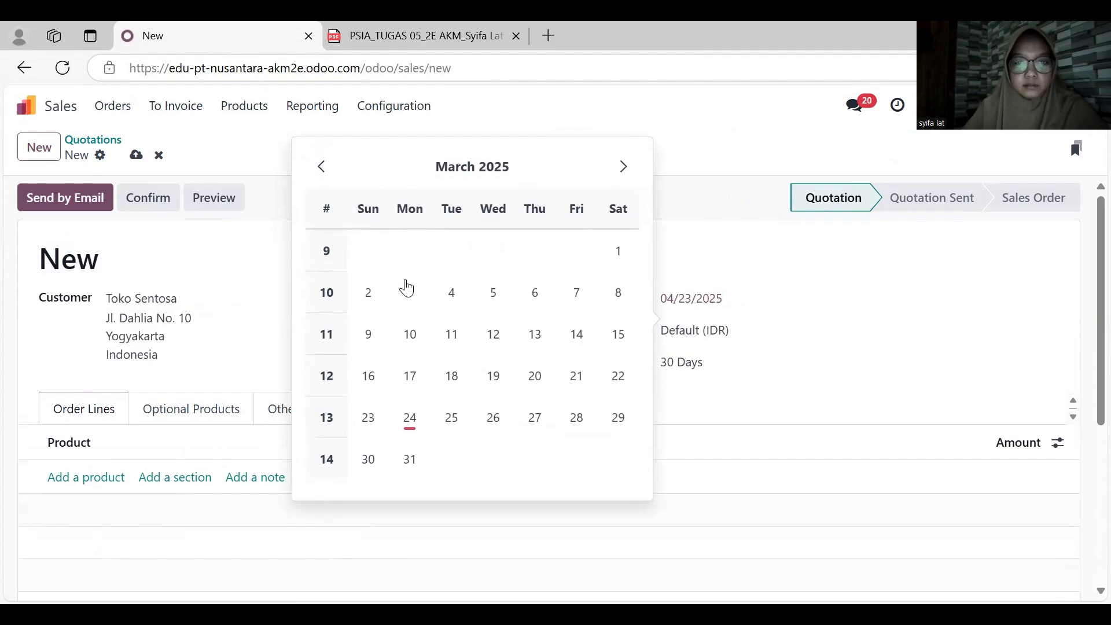
click(502, 330)
- Add an order line for Set Dipan dan Nakas with quantity 5 and unit price 2,500,000
scroll(407, 382, down, 2)
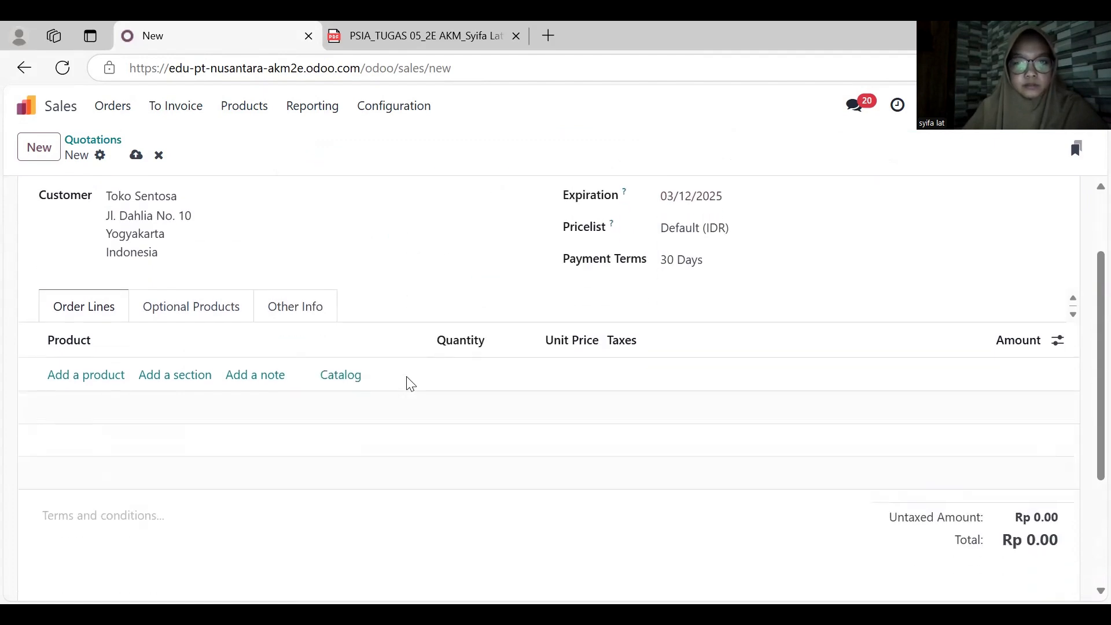
click(99, 375)
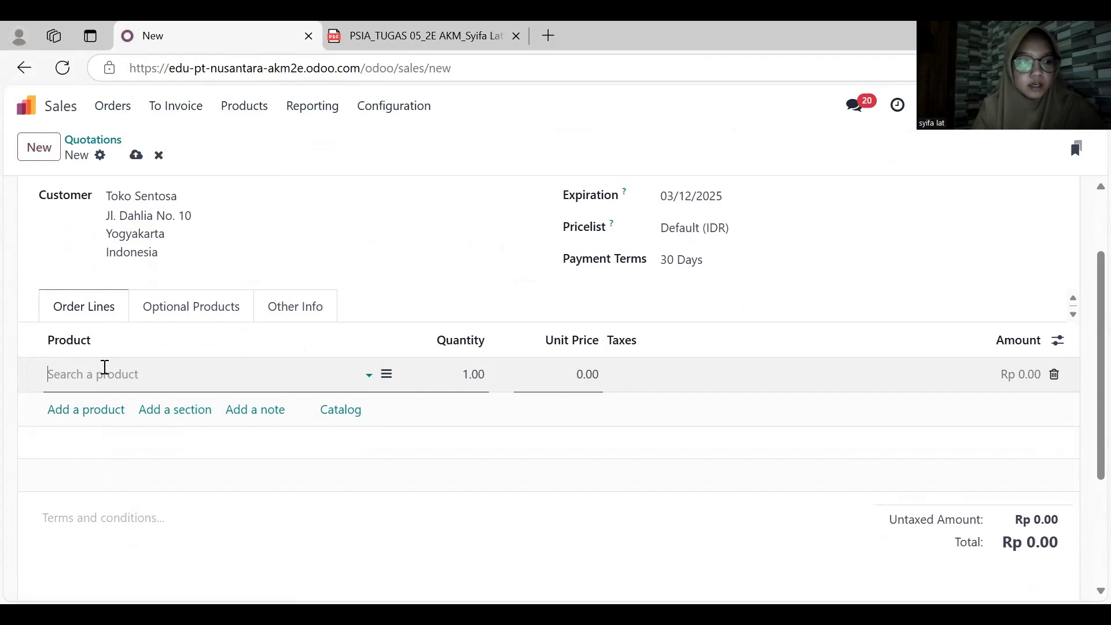
text(set)
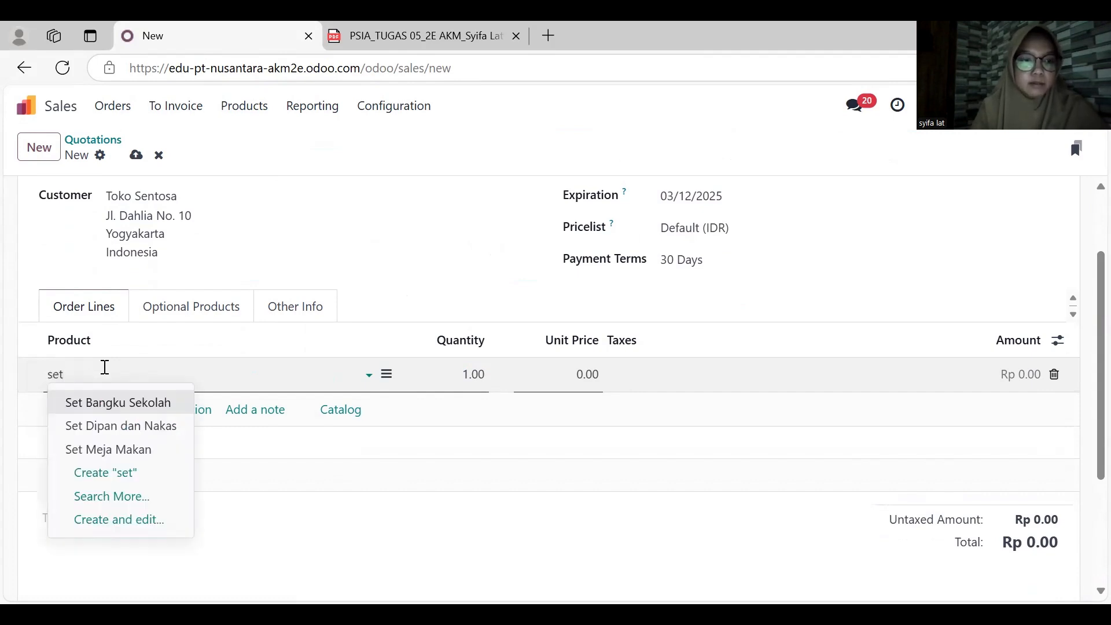
key(Down)
key(Tab)
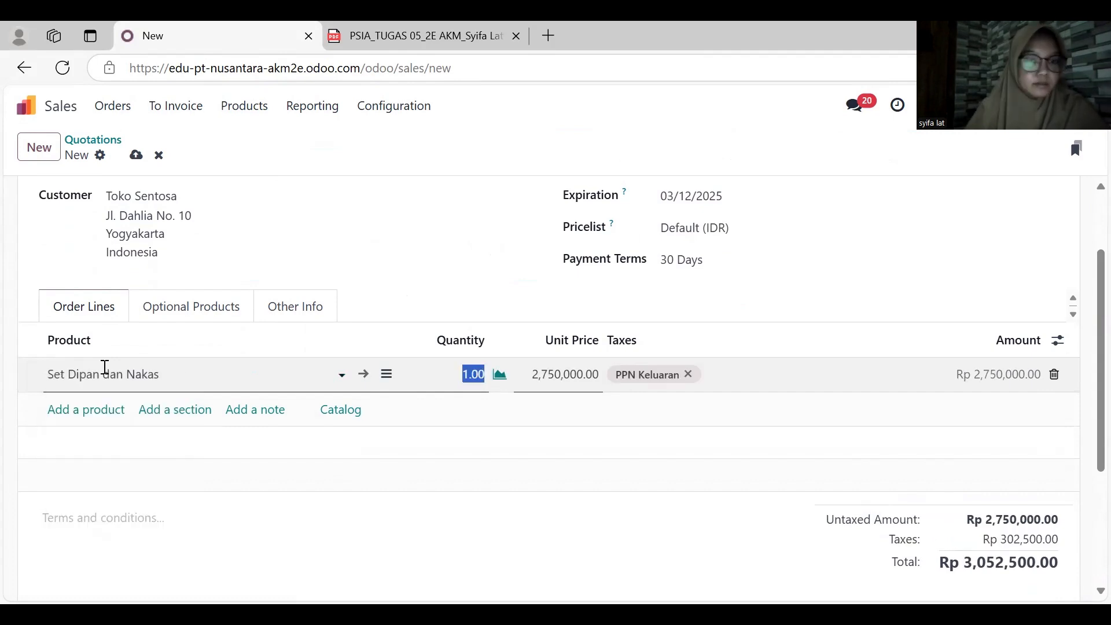
text(5)
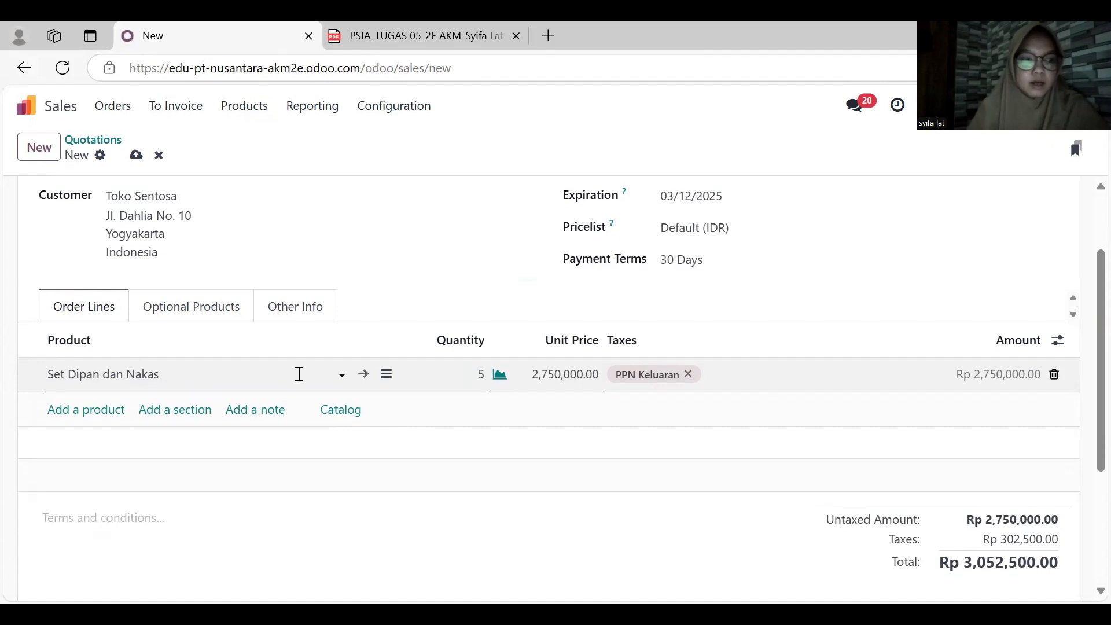
key(Tab)
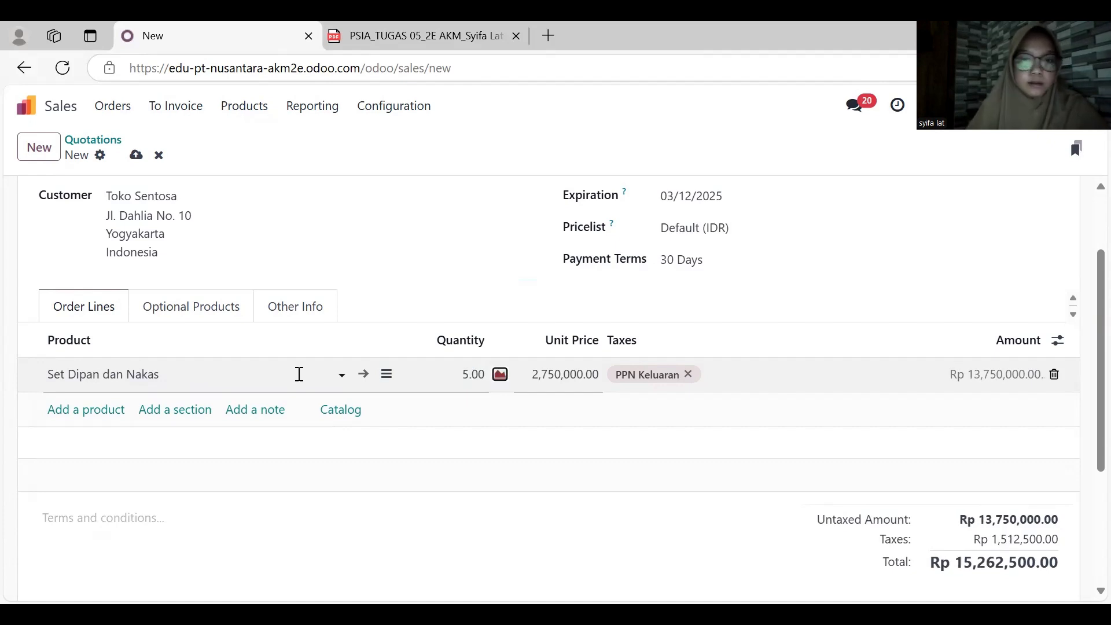
key(Tab)
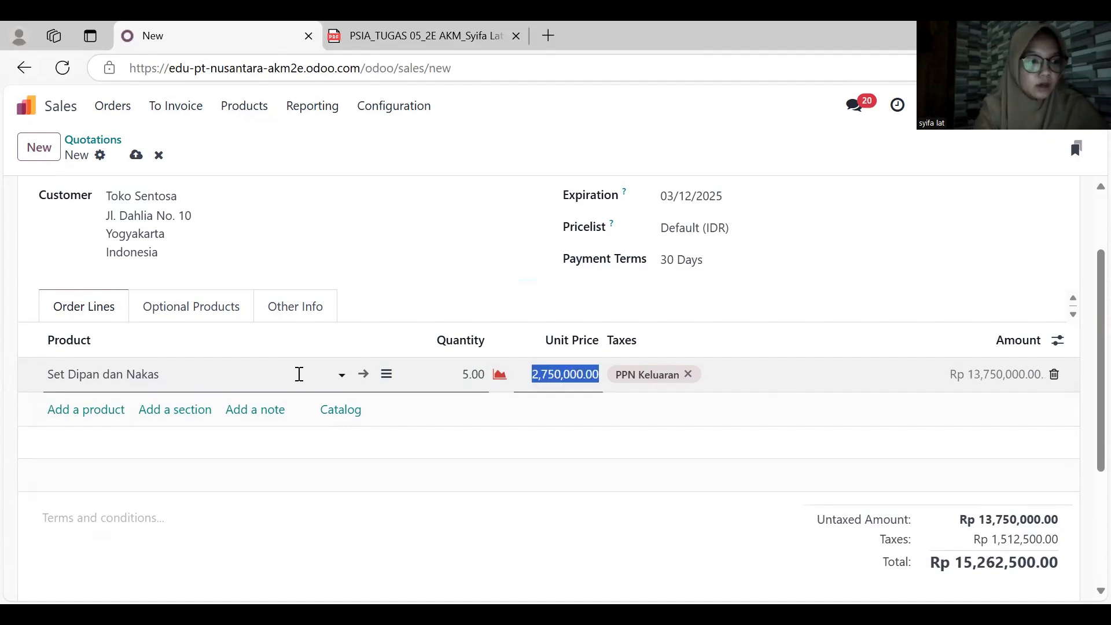
text(2500000)
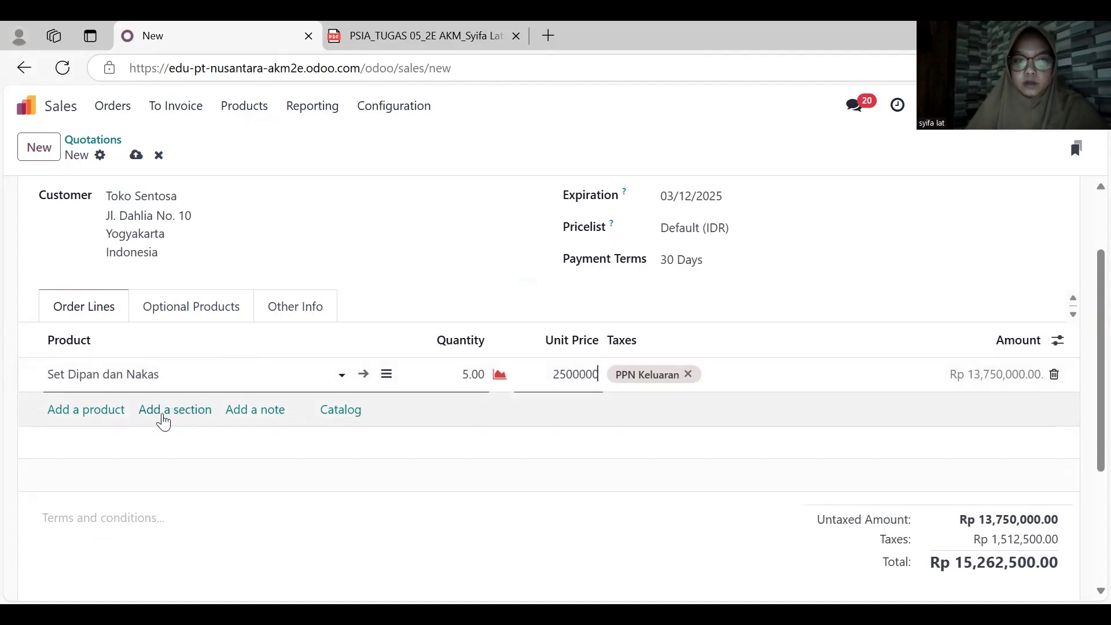
- Add an order line for Tempat Tidur King Size with quantity 5 and unit price 5,500,000
click(109, 414)
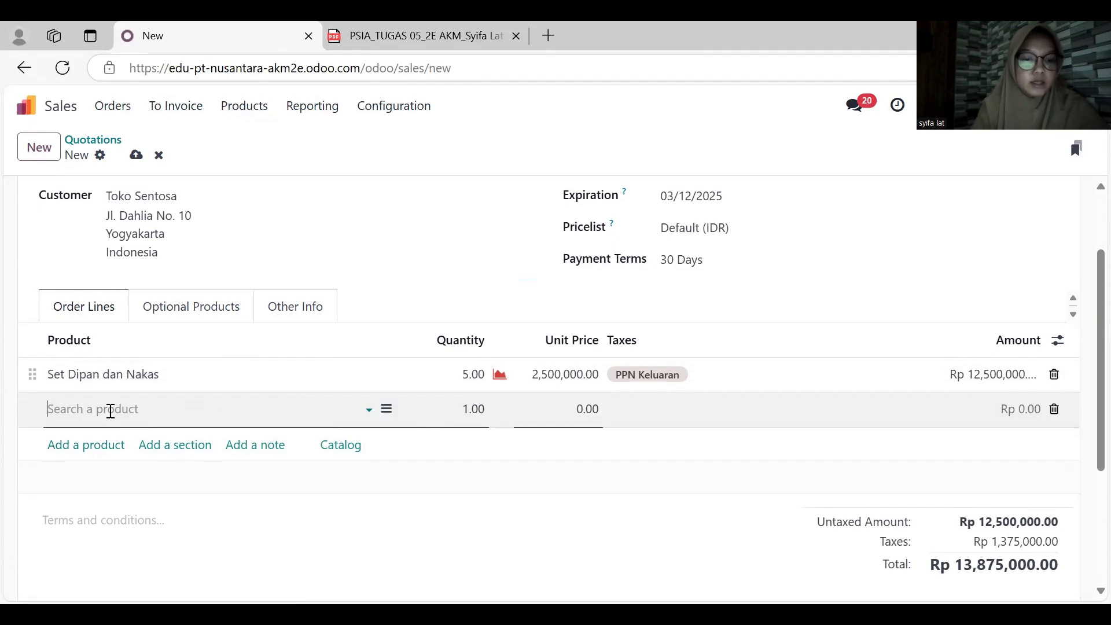
text(te)
key(BackSpace)
key(BackSpace)
text(ki)
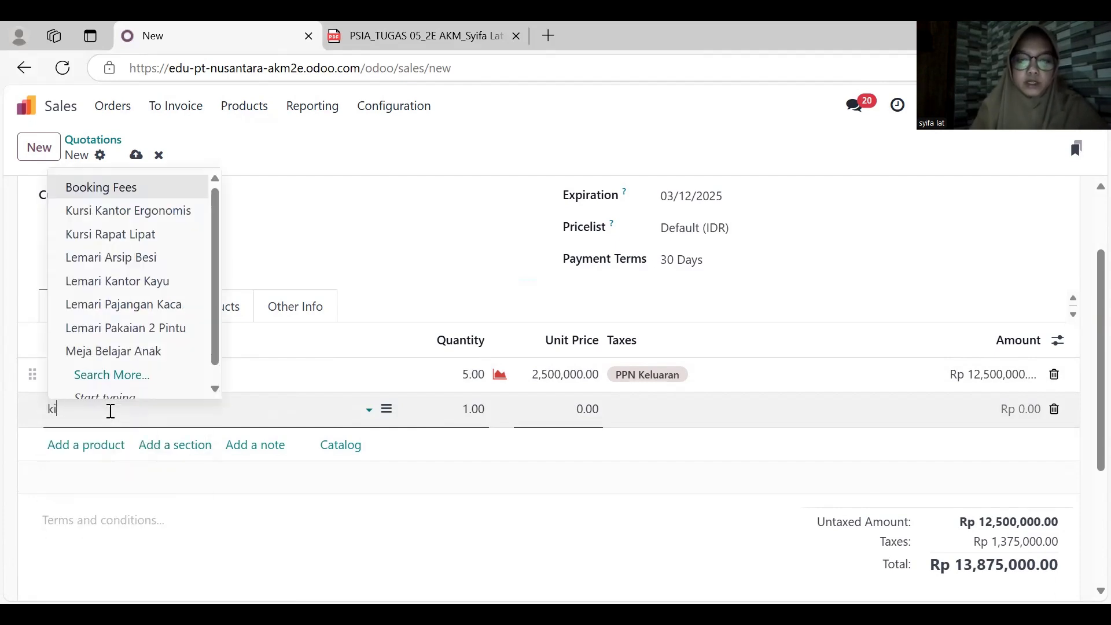
text(ng)
key(Down)
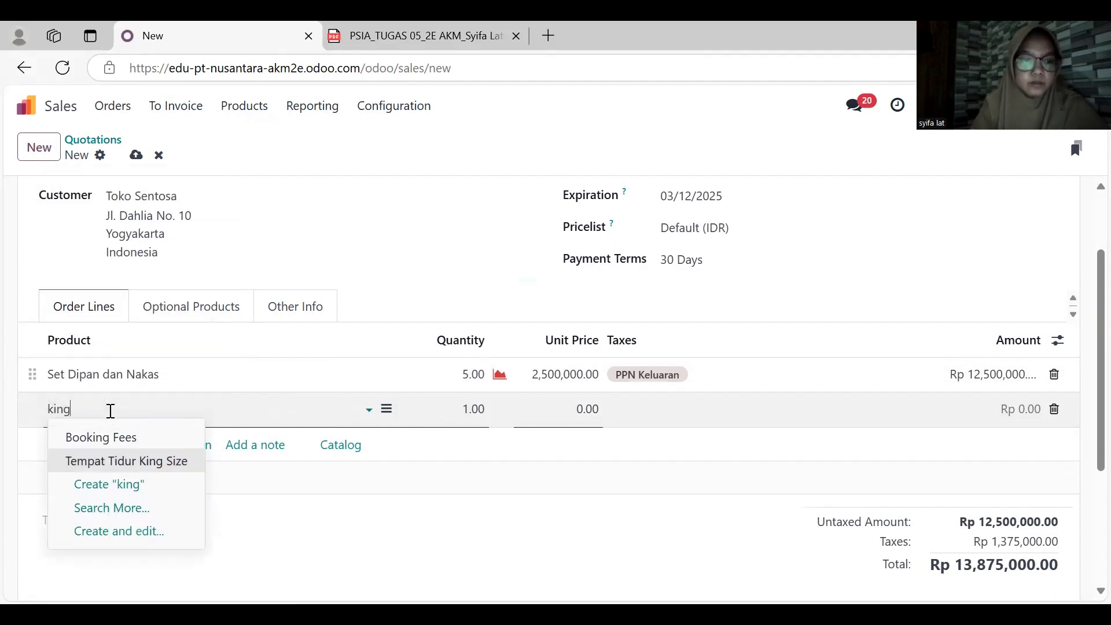
key(Return)
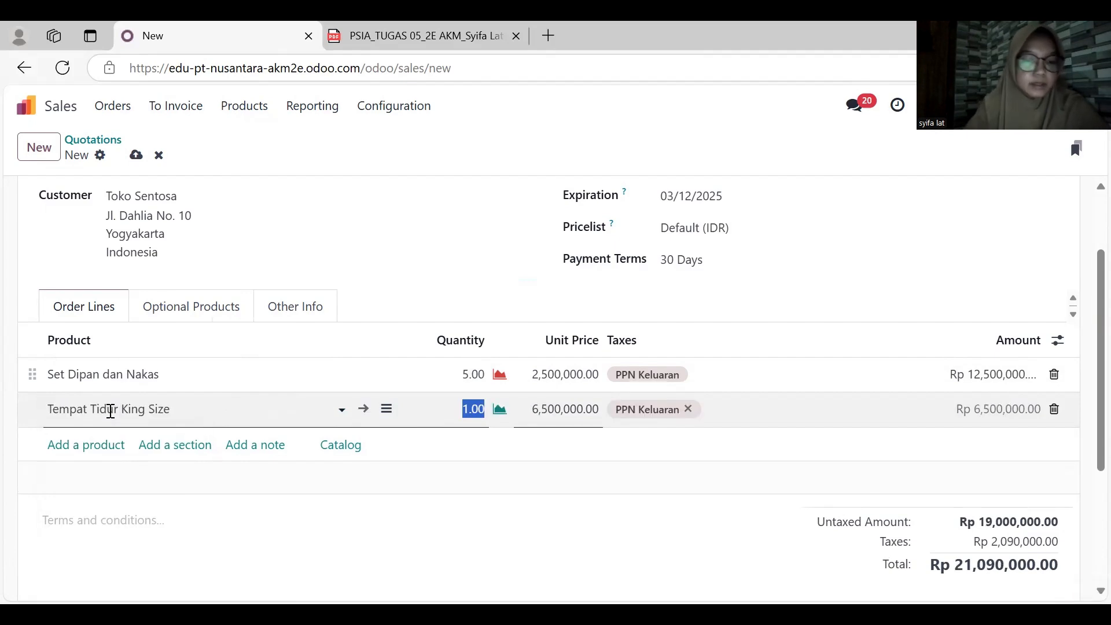
text(5)
key(Tab)
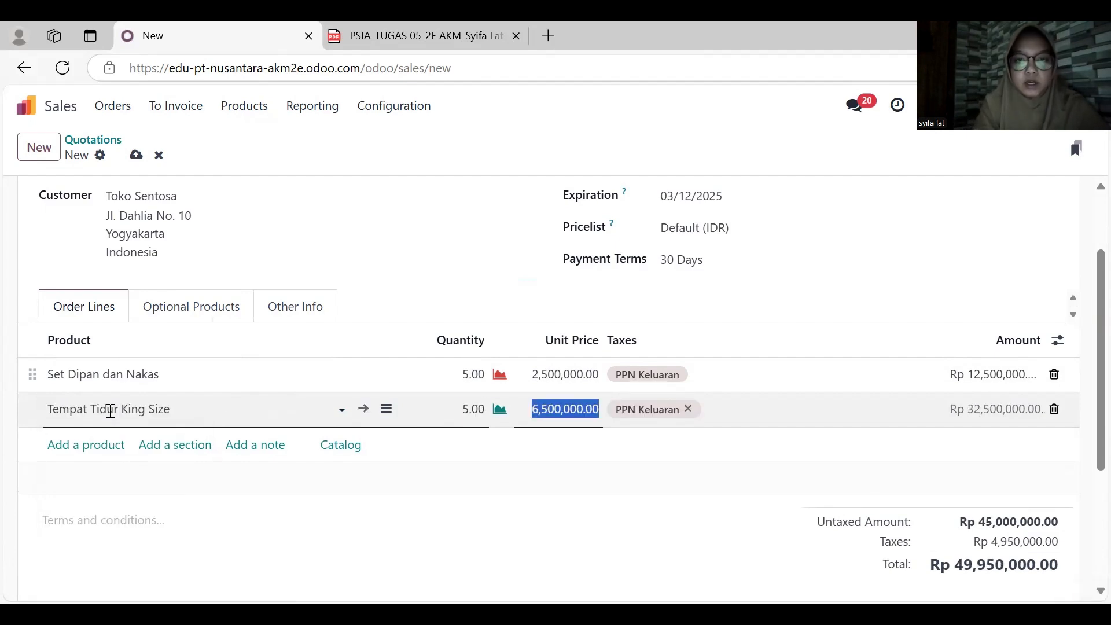
text(55)
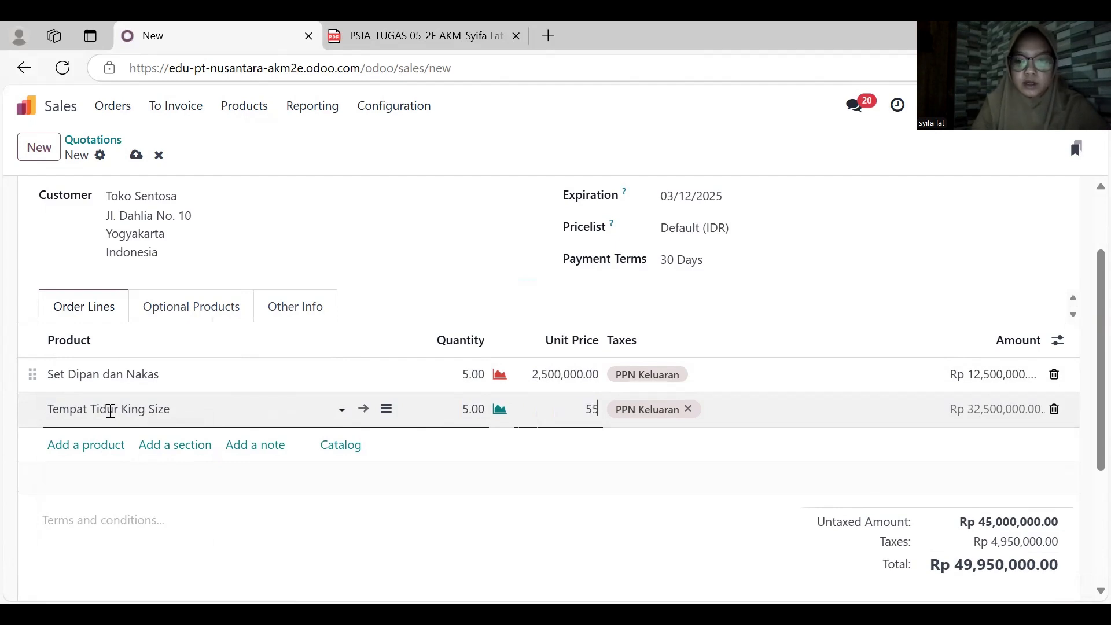
text(00000)
key(Return)
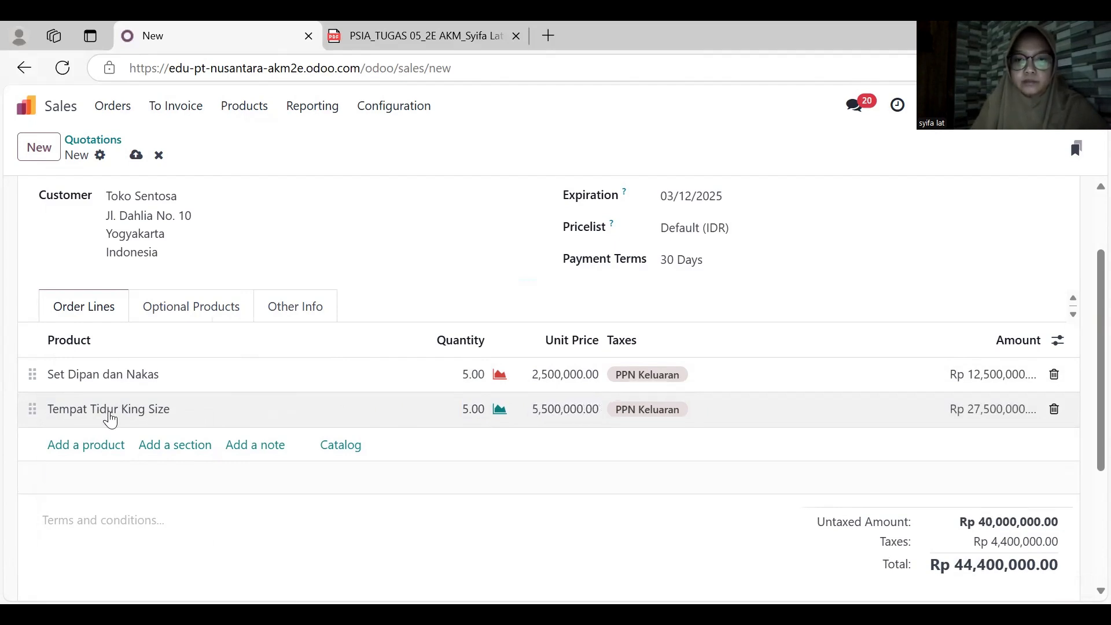
- Add an order line for Wardrobe with quantity 2 and unit price 2,000,000
text(ward)
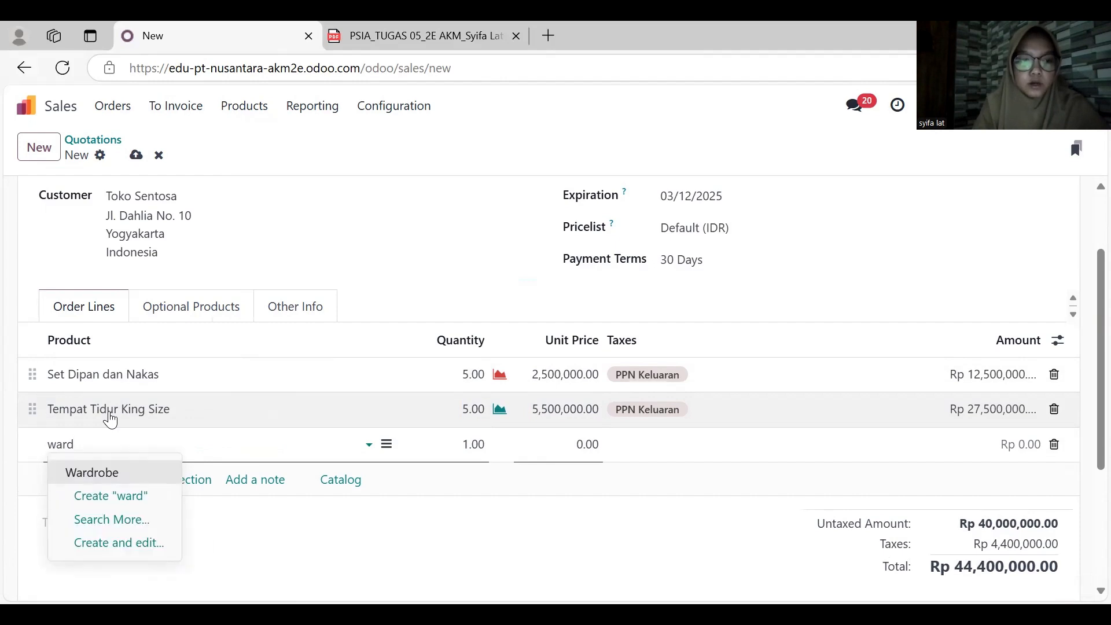
key(Tab)
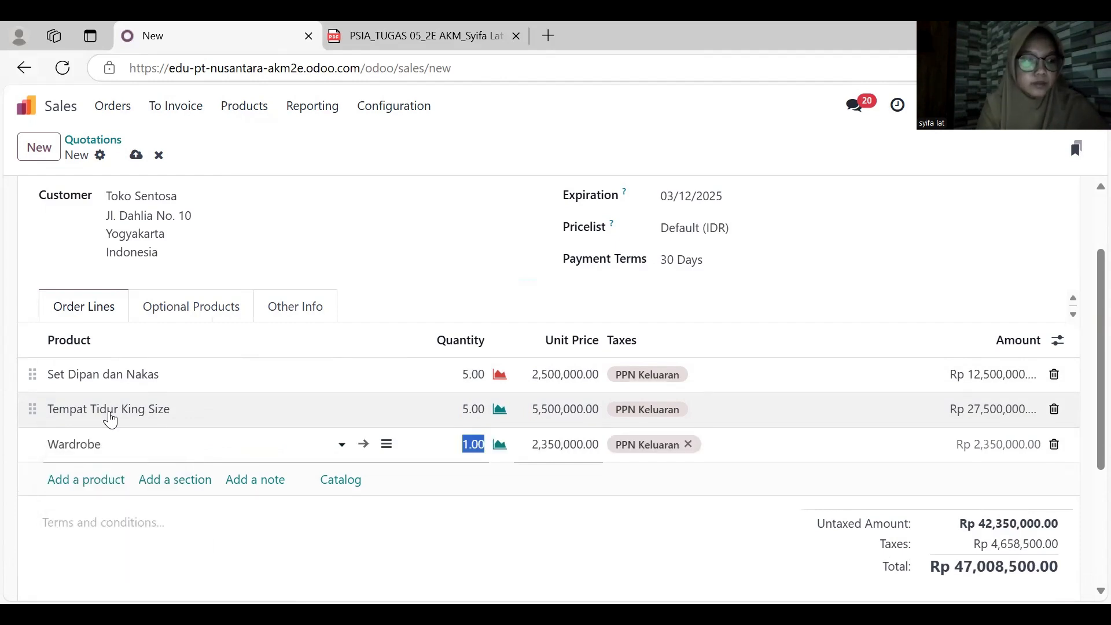
text(2)
key(Tab)
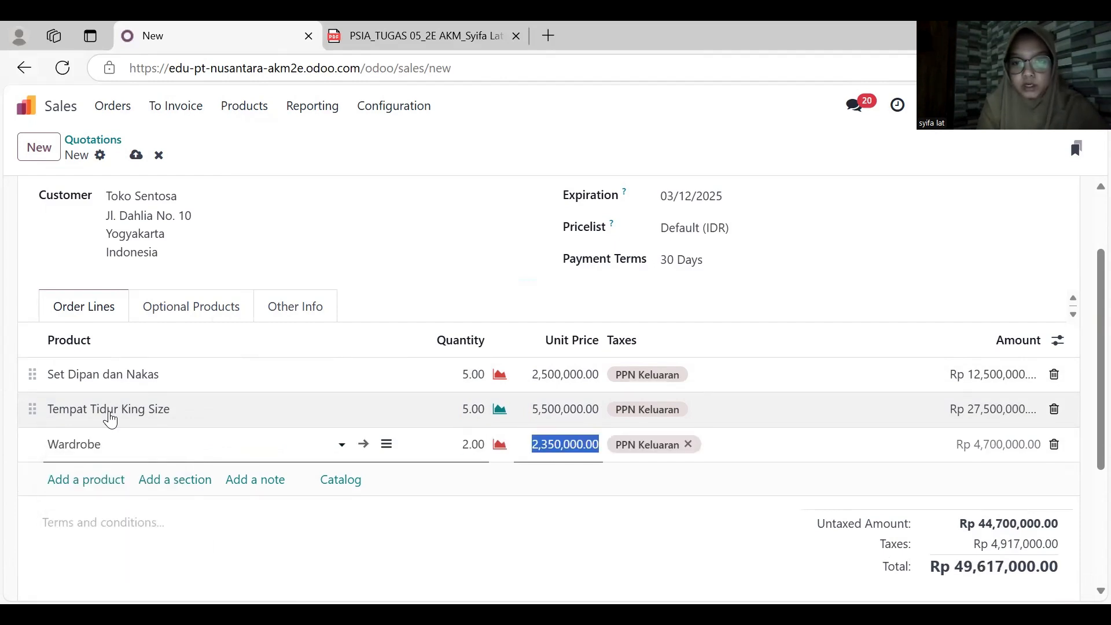
key(Tab)
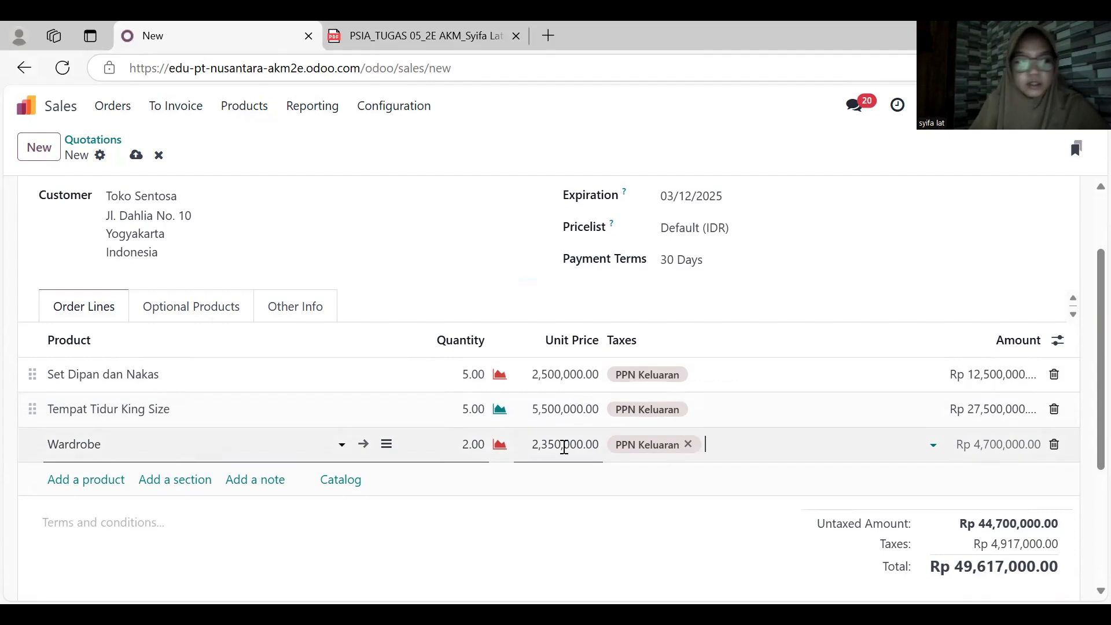
click(565, 445)
text(2)
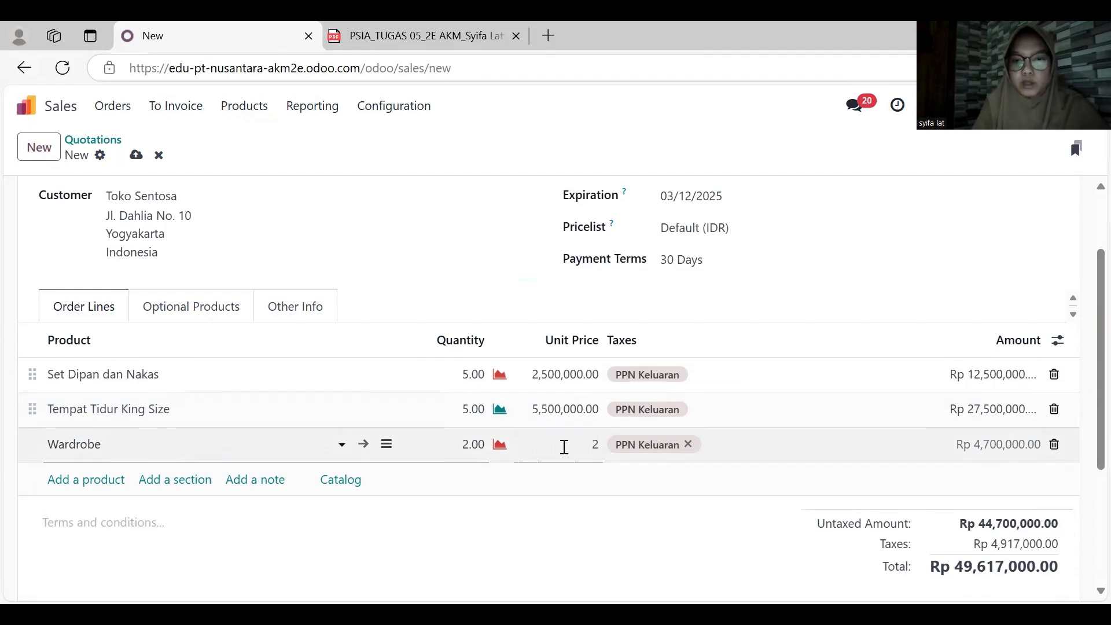
text(,000,000)
click(614, 530)
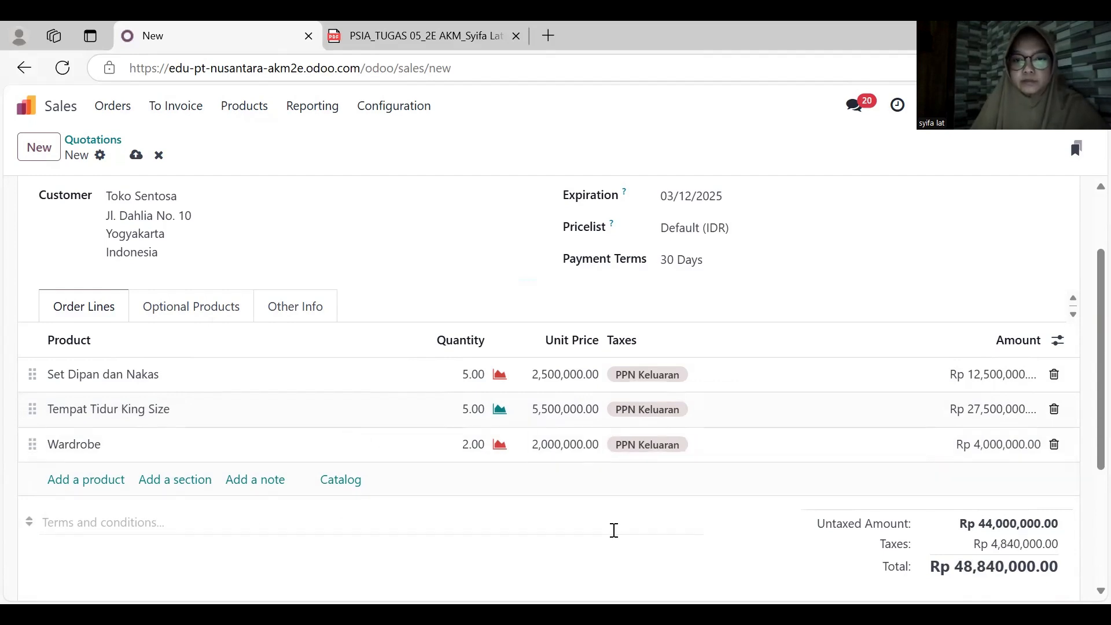
- Send the Toko Sentosa quotation to the customer by email and confirm it as a sales order
scroll(613, 530, down, 1)
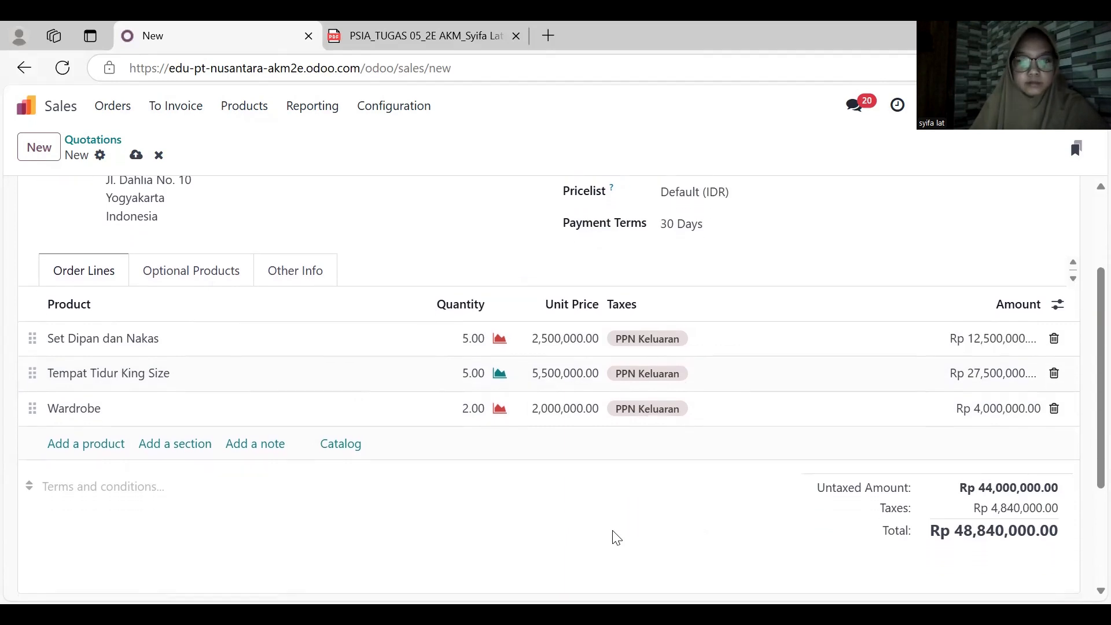
scroll(617, 538, up, 3)
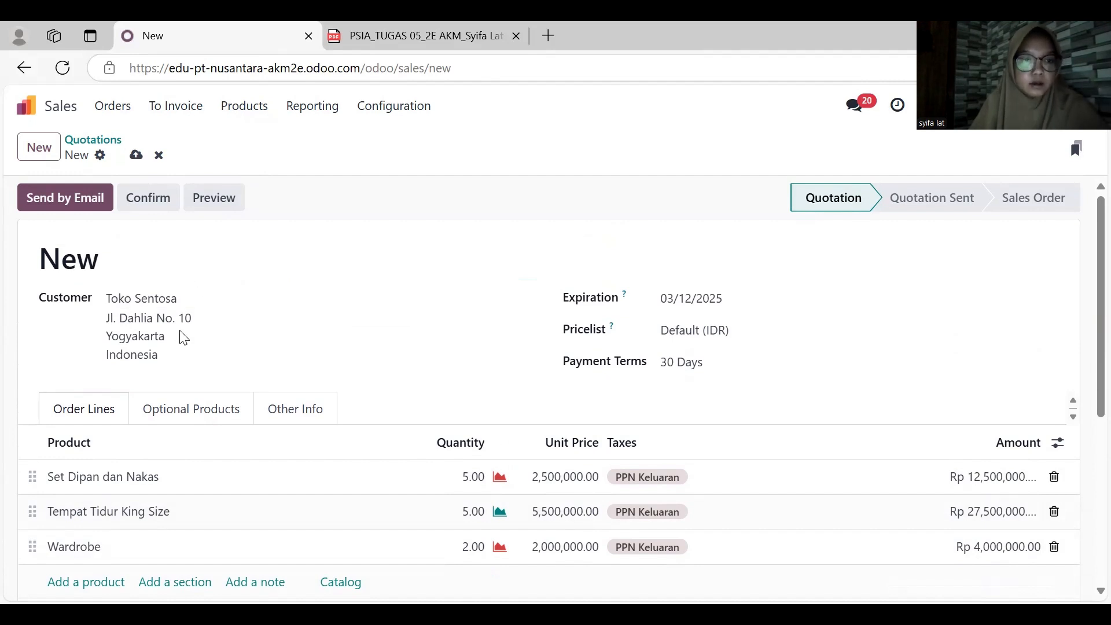
click(79, 191)
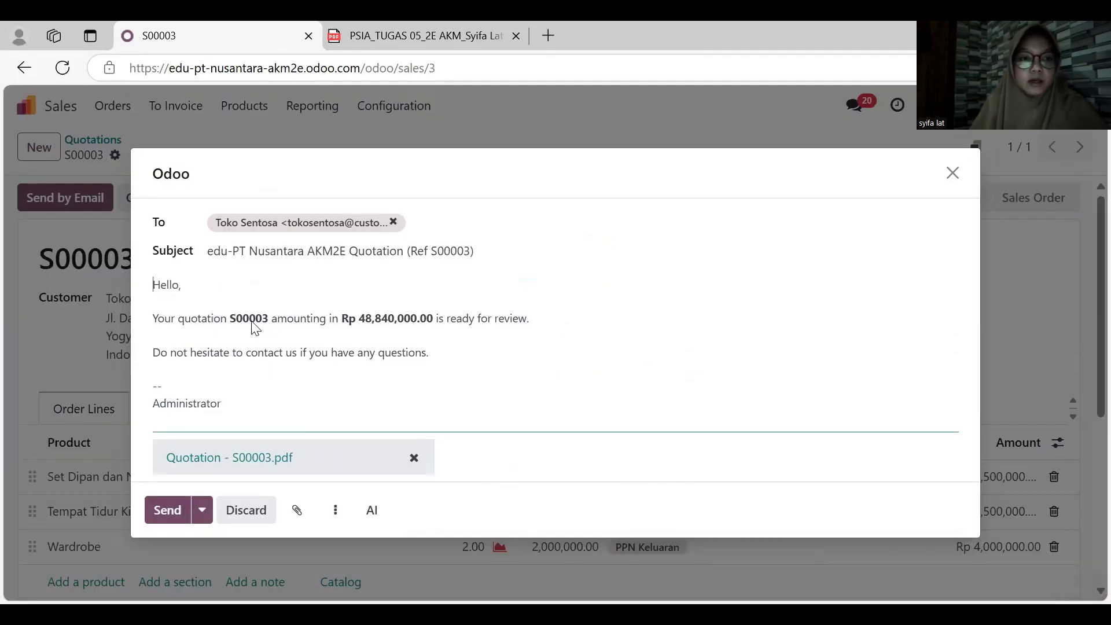
click(177, 514)
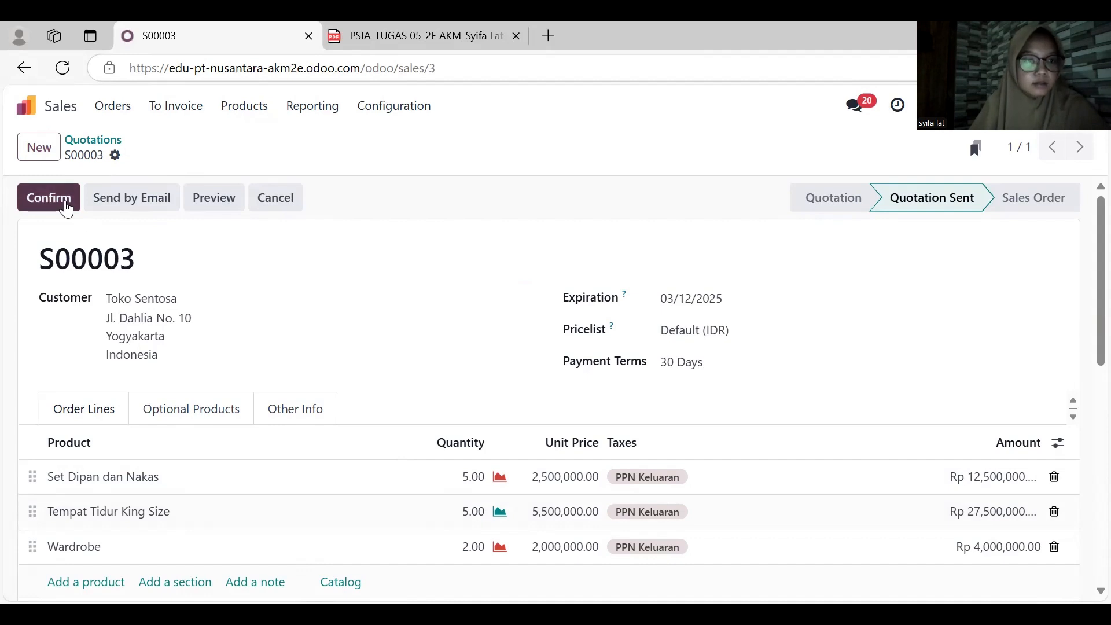
click(66, 208)
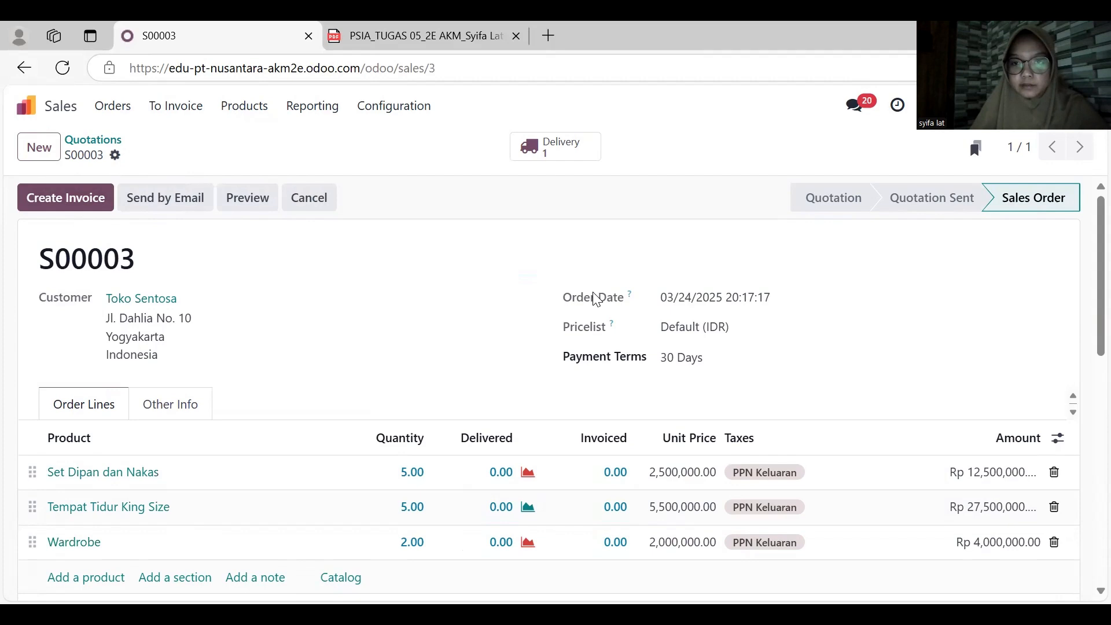
- Switch to the Inventory app's product list and check the on-hand stock of Set Dipan dan Nakas, Tempat Tidur King Size and Wardrobe
scroll(596, 298, down, 3)
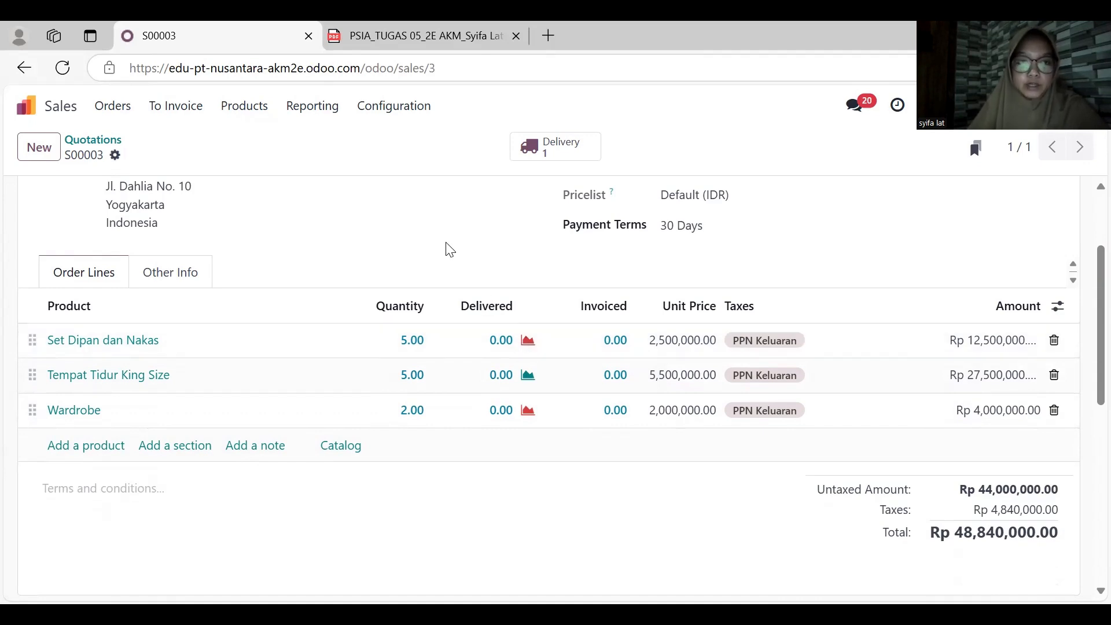
click(53, 107)
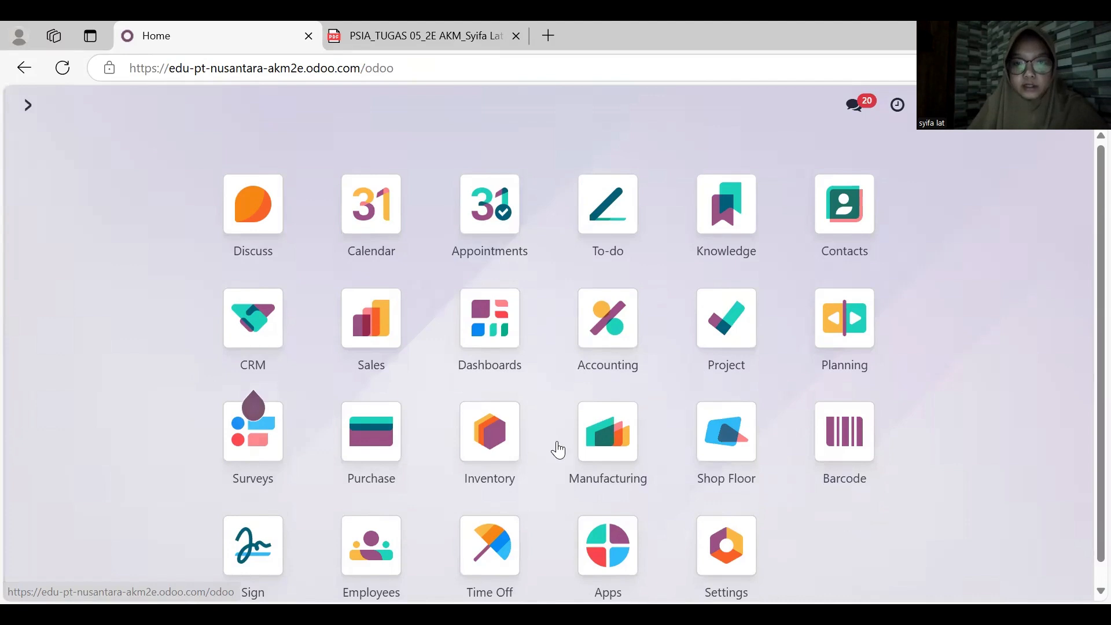
click(486, 440)
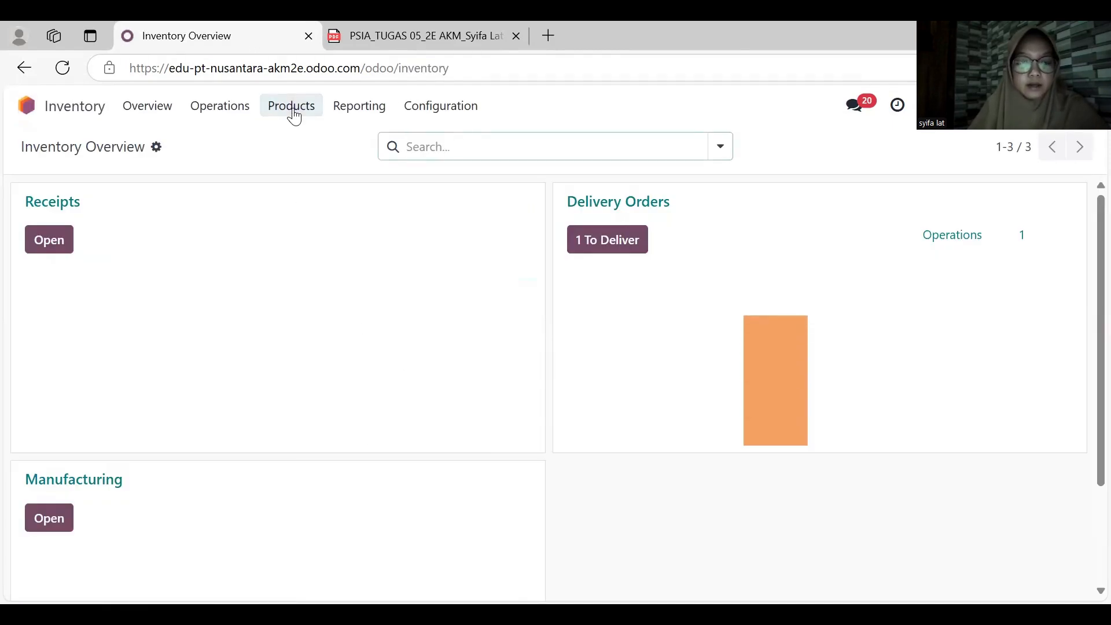
click(292, 107)
click(300, 139)
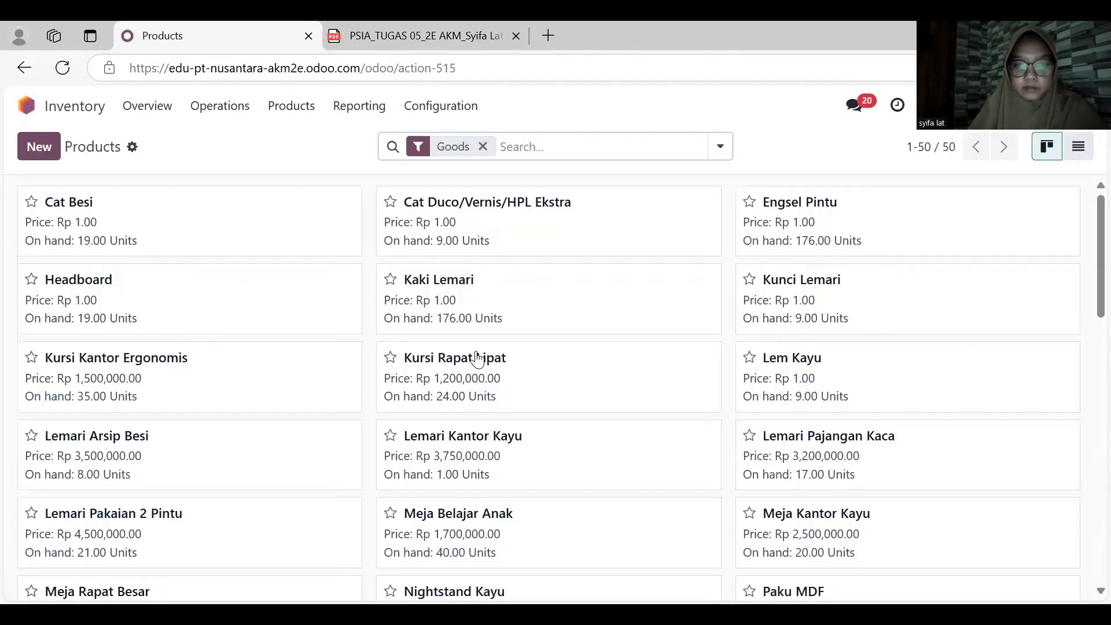
scroll(478, 359, down, 10)
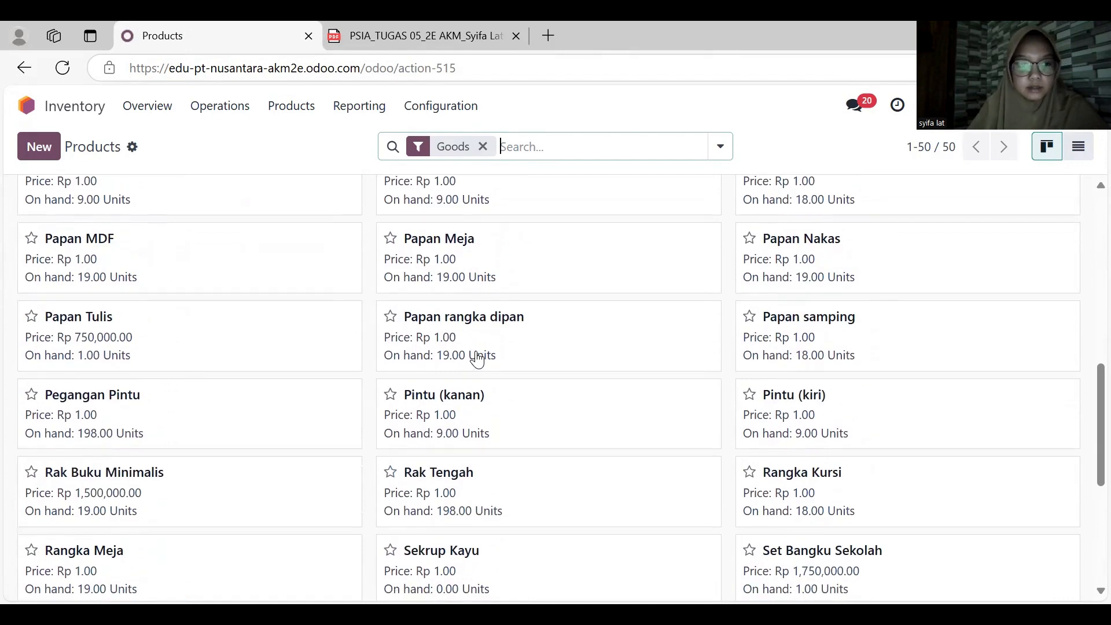
scroll(477, 359, down, 3)
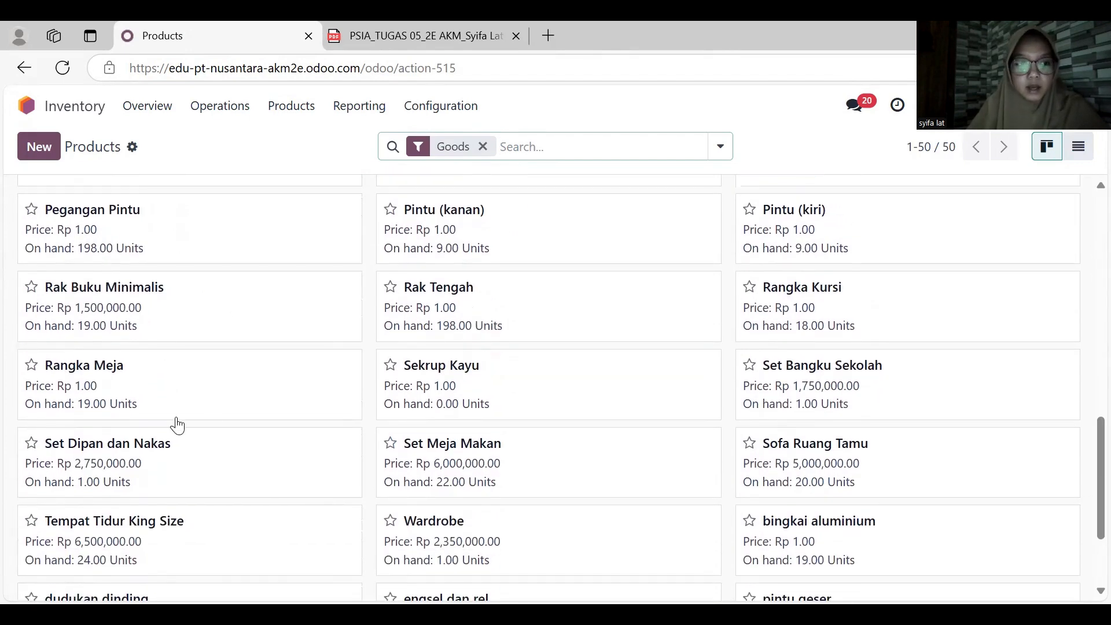
scroll(135, 478, down, 2)
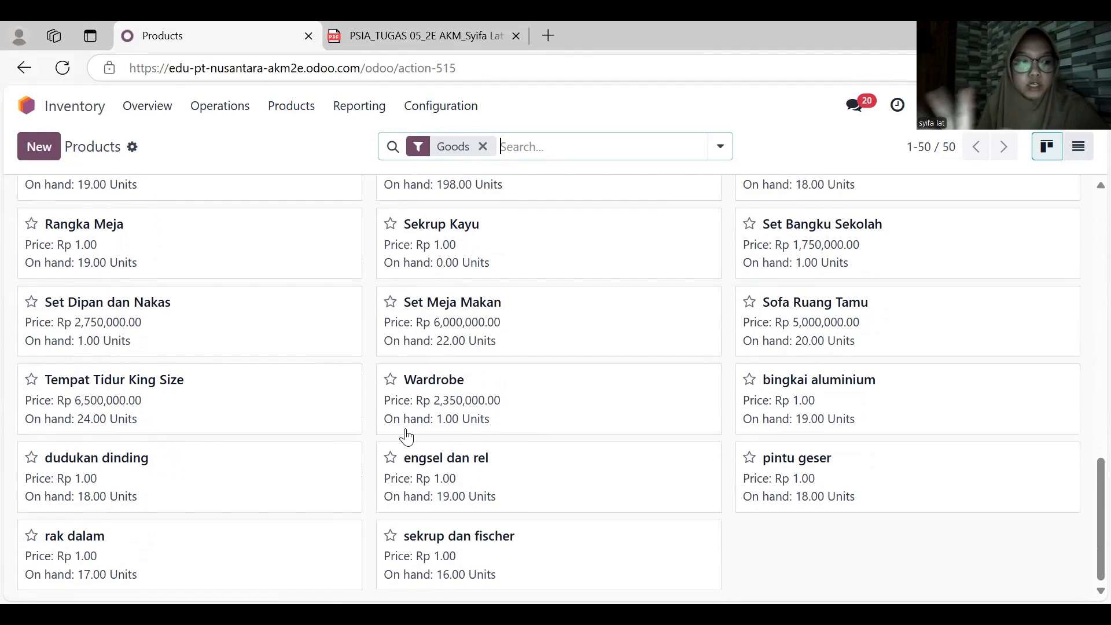
scroll(405, 431, up, 6)
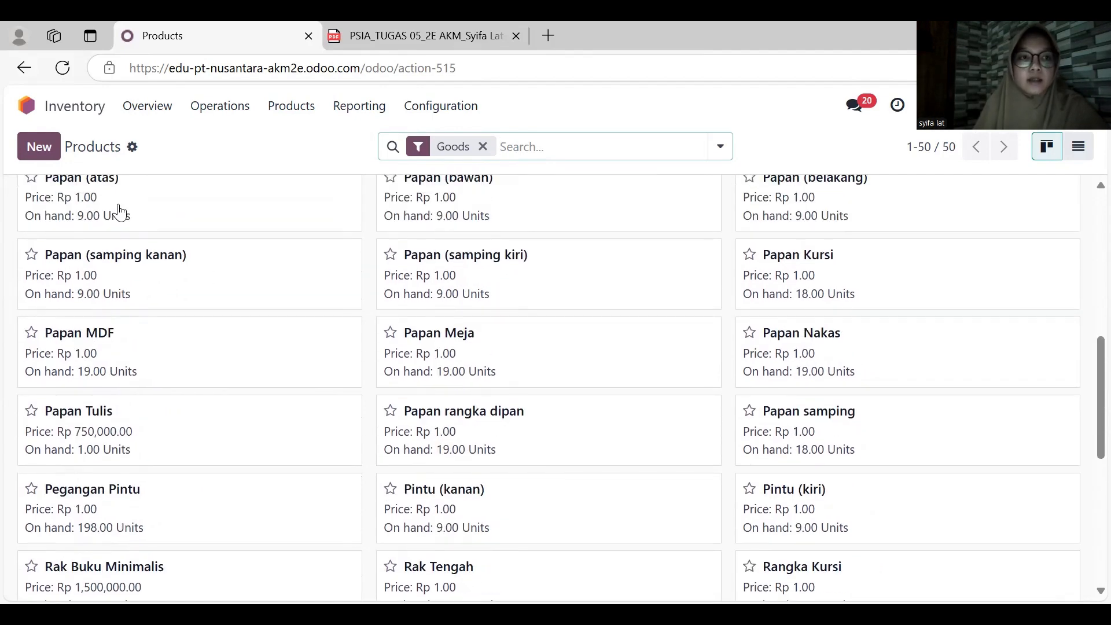
- Switch to the Manufacturing app and create a new manufacturing order for Set Dipan dan Nakas with quantity 5
click(61, 116)
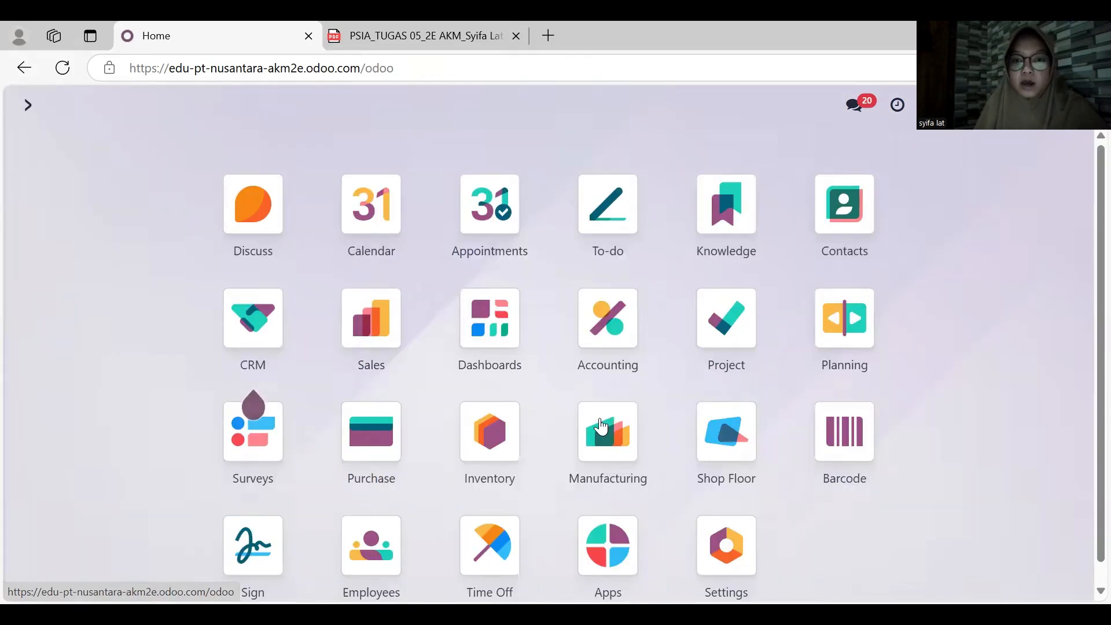
click(602, 431)
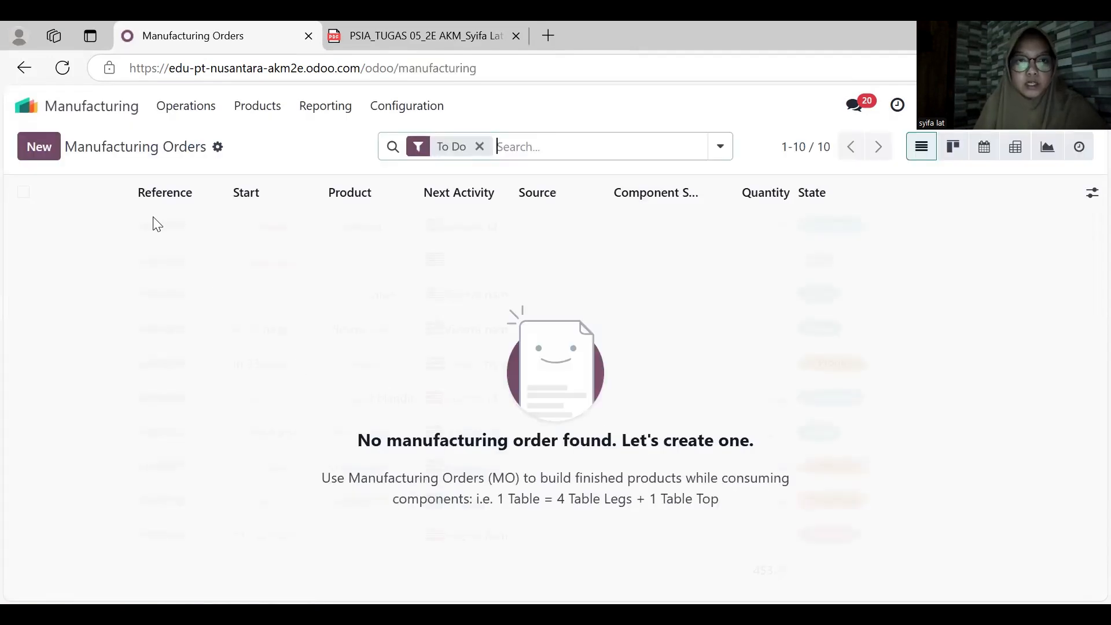
click(56, 155)
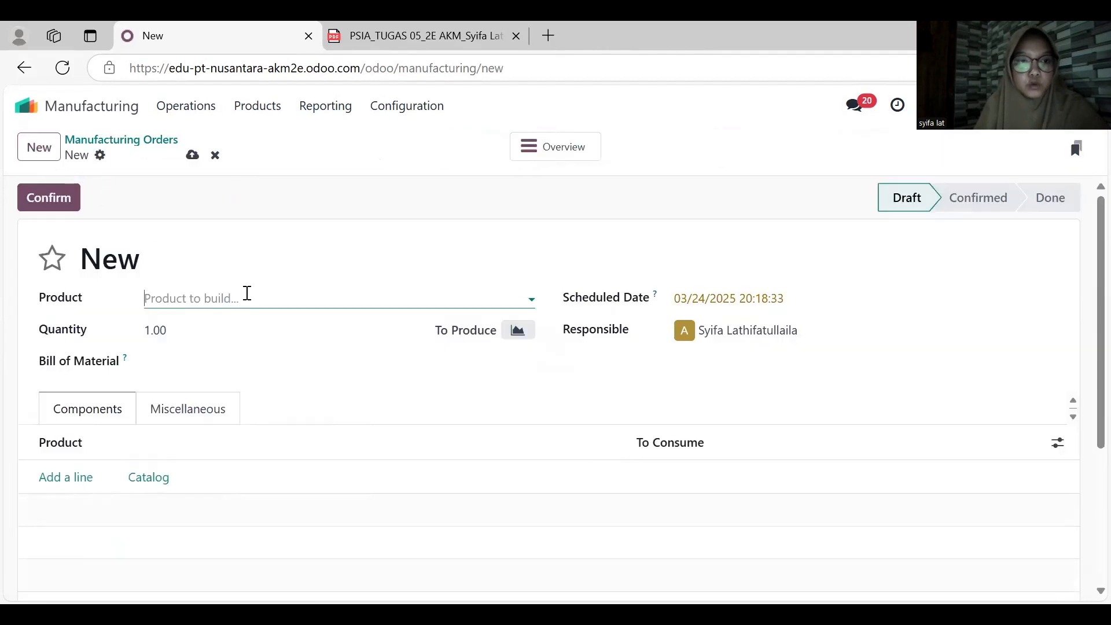
click(246, 293)
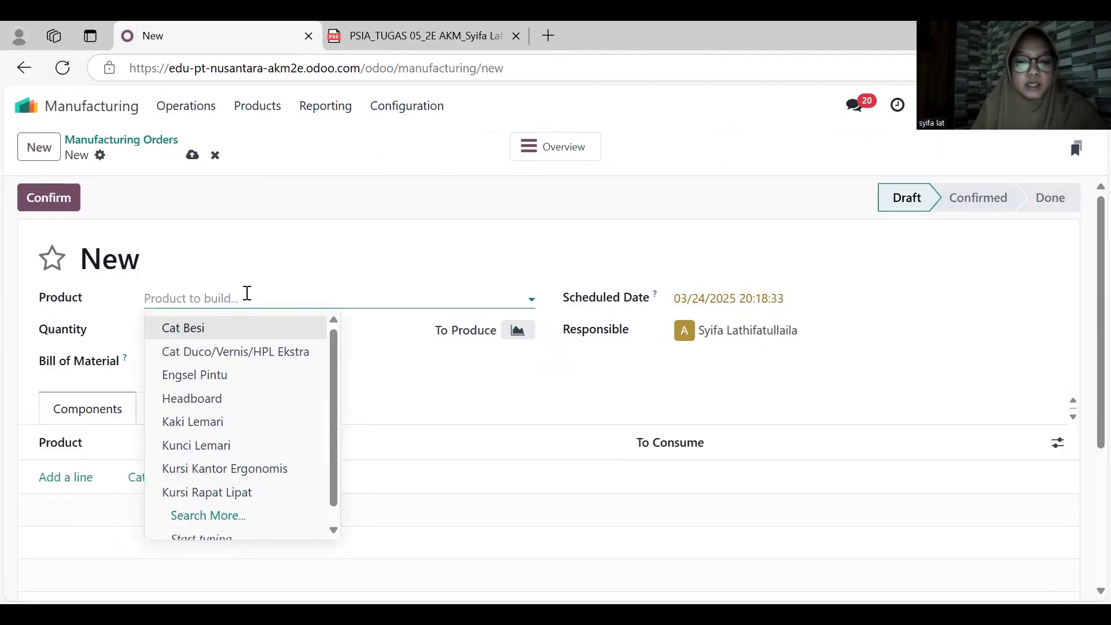
text(na)
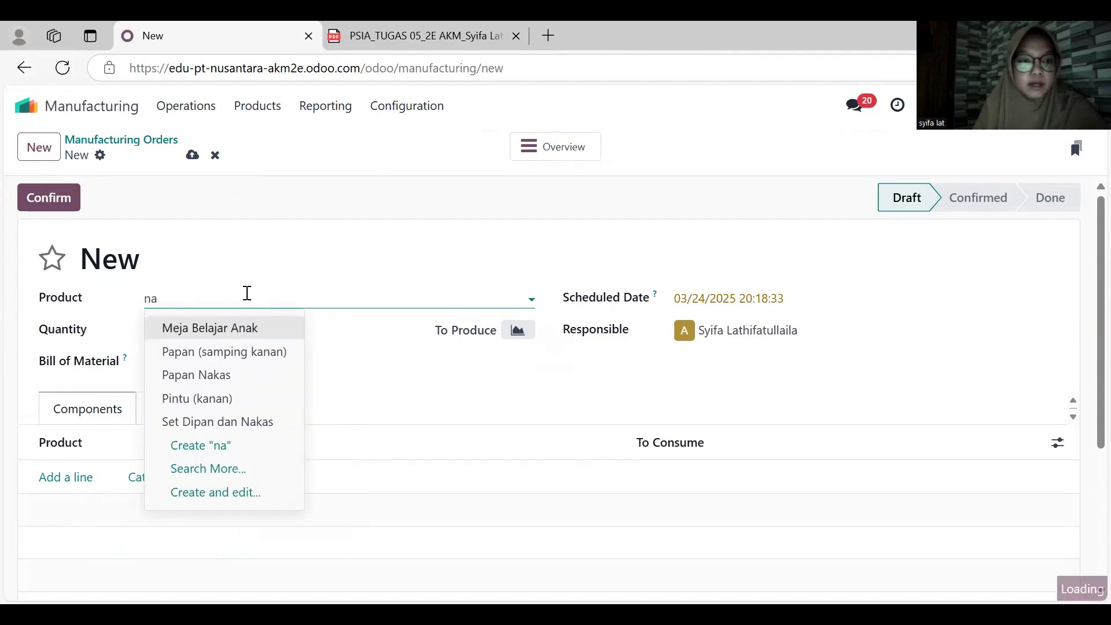
key(Down)
key(Down)
key(Down)
key(Return)
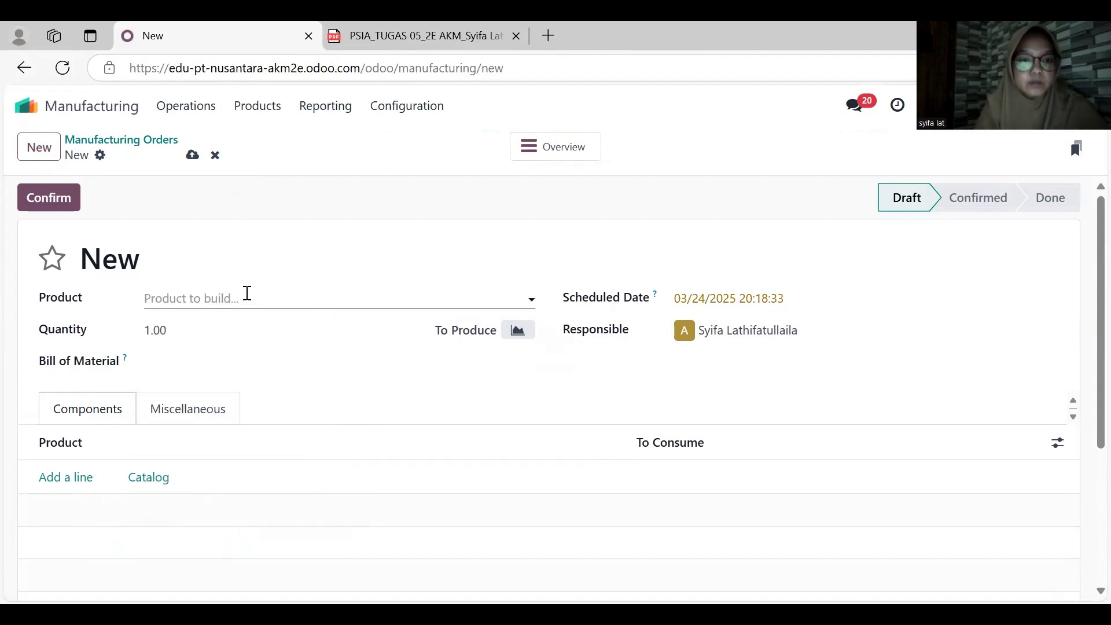
click(159, 335)
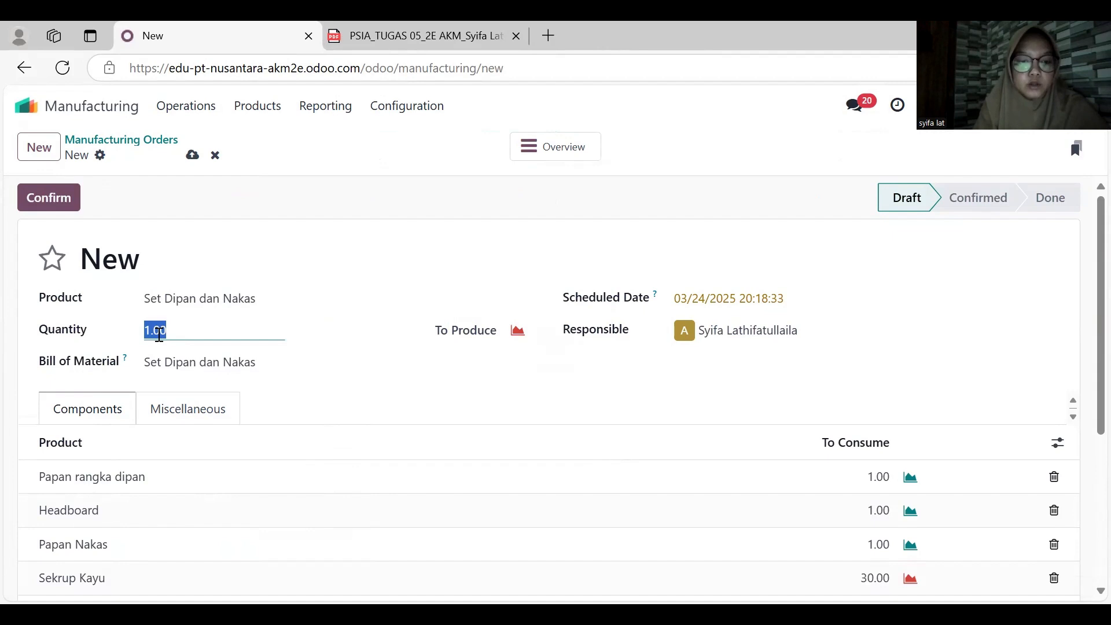
text(5)
click(319, 358)
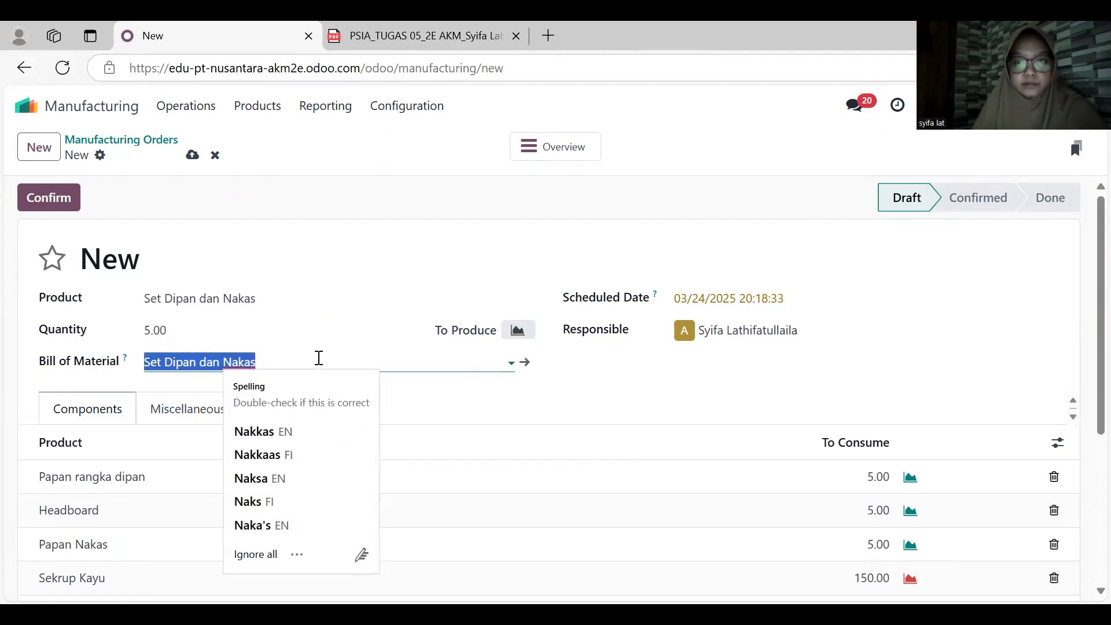
- Set the manufacturing order's scheduled date to March 13, 2025 and check the availability of its components
click(738, 306)
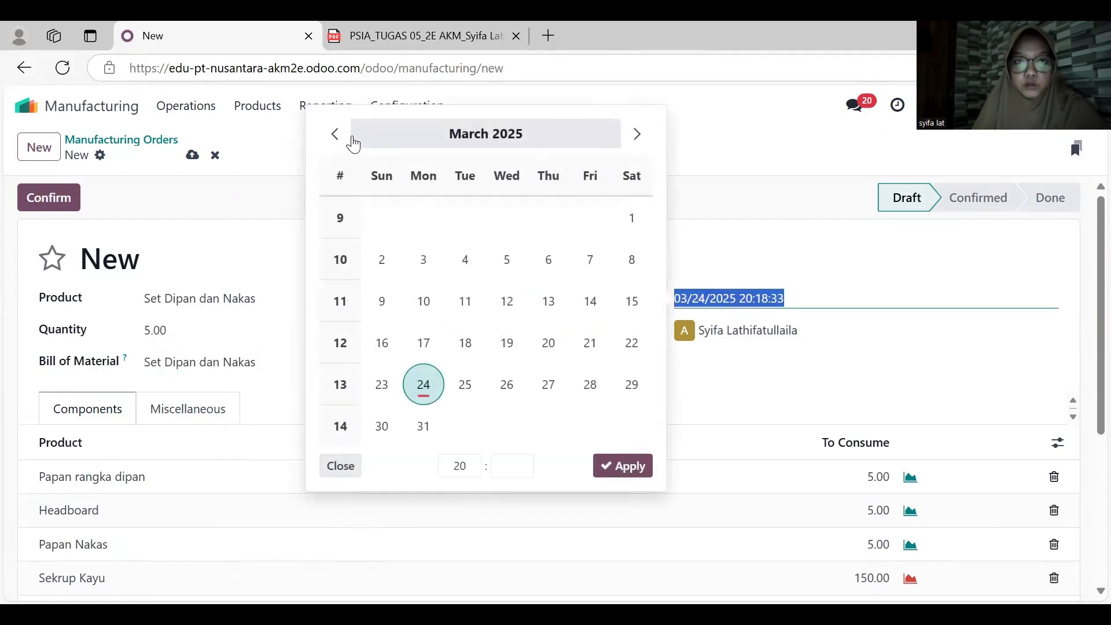
click(347, 144)
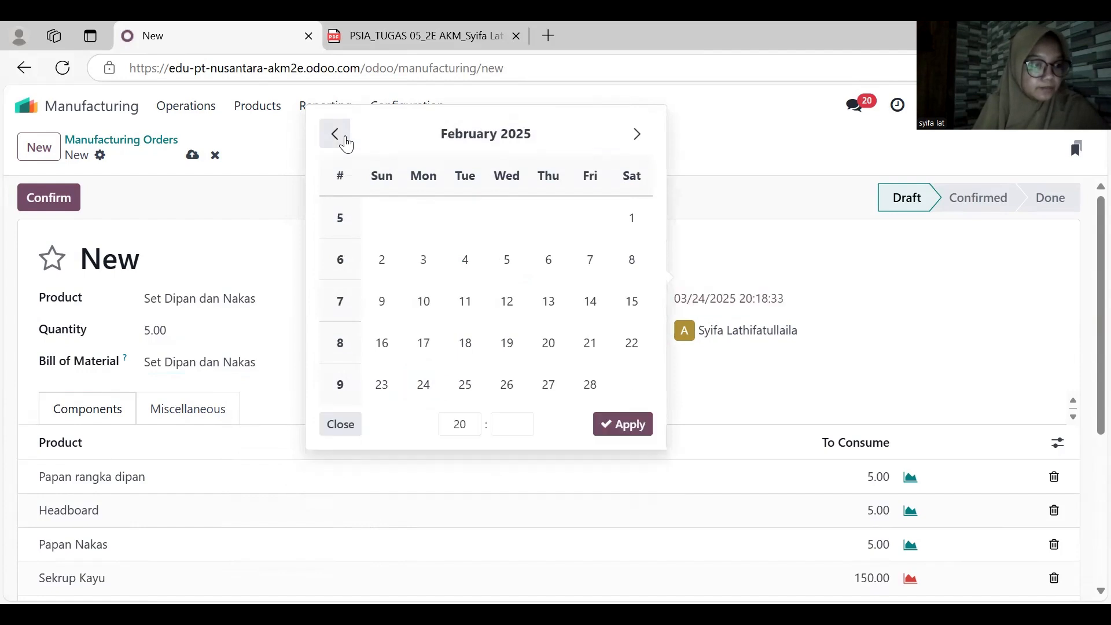
click(636, 137)
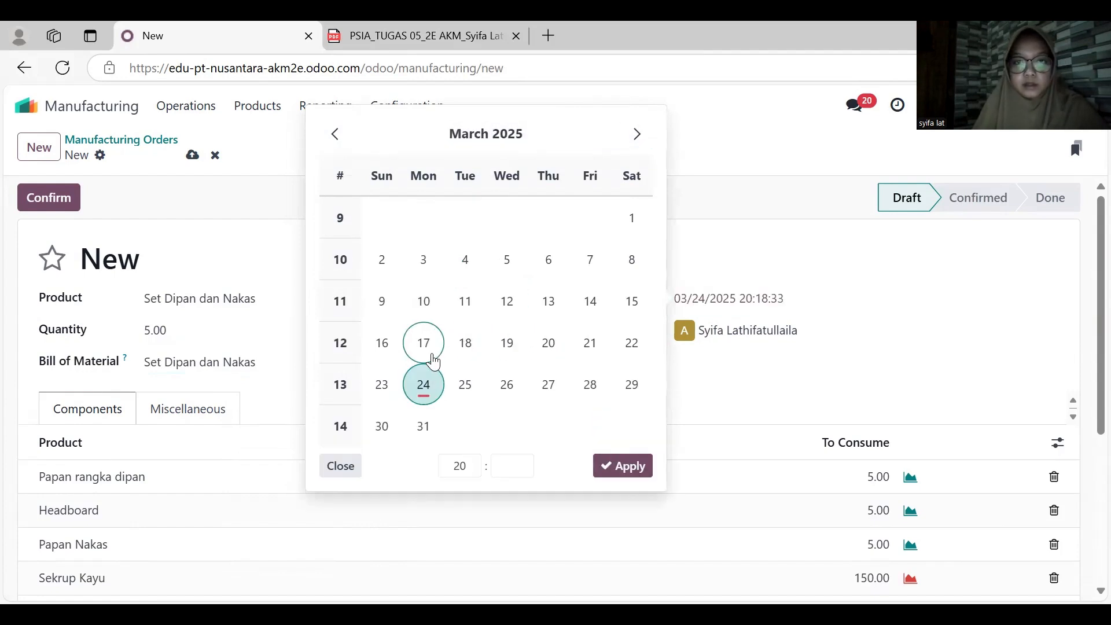
click(549, 306)
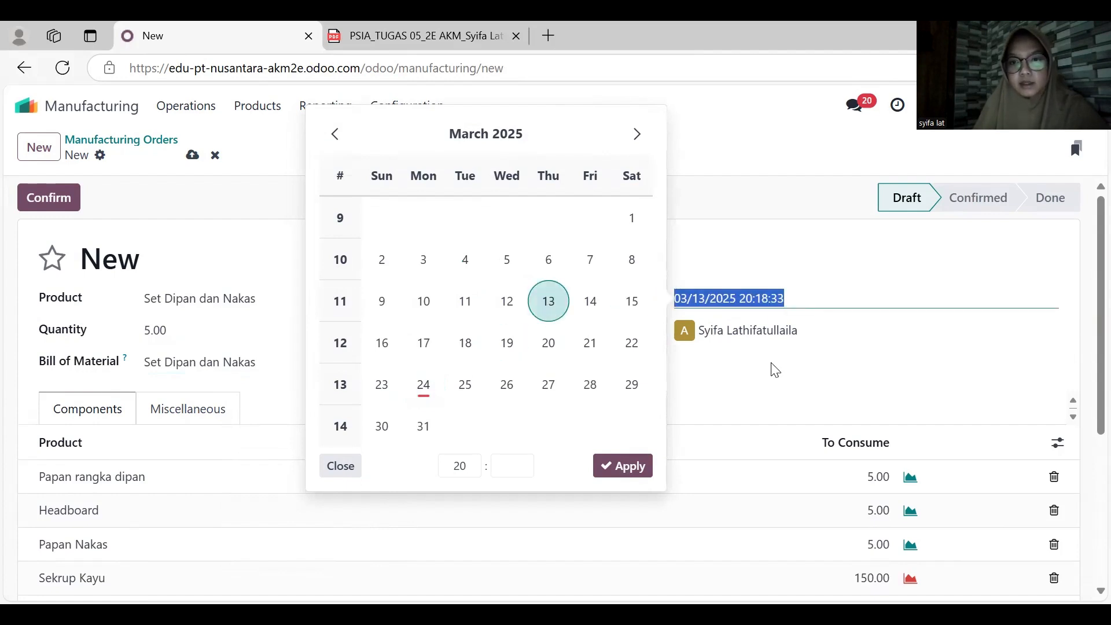
click(631, 466)
scroll(498, 397, down, 2)
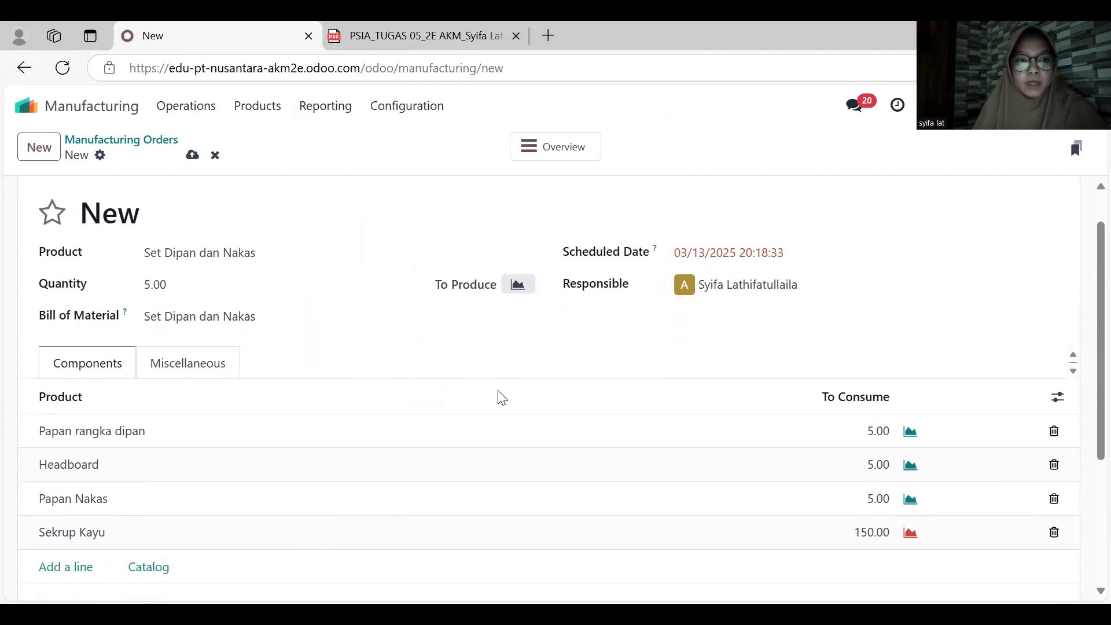
scroll(500, 399, up, 1)
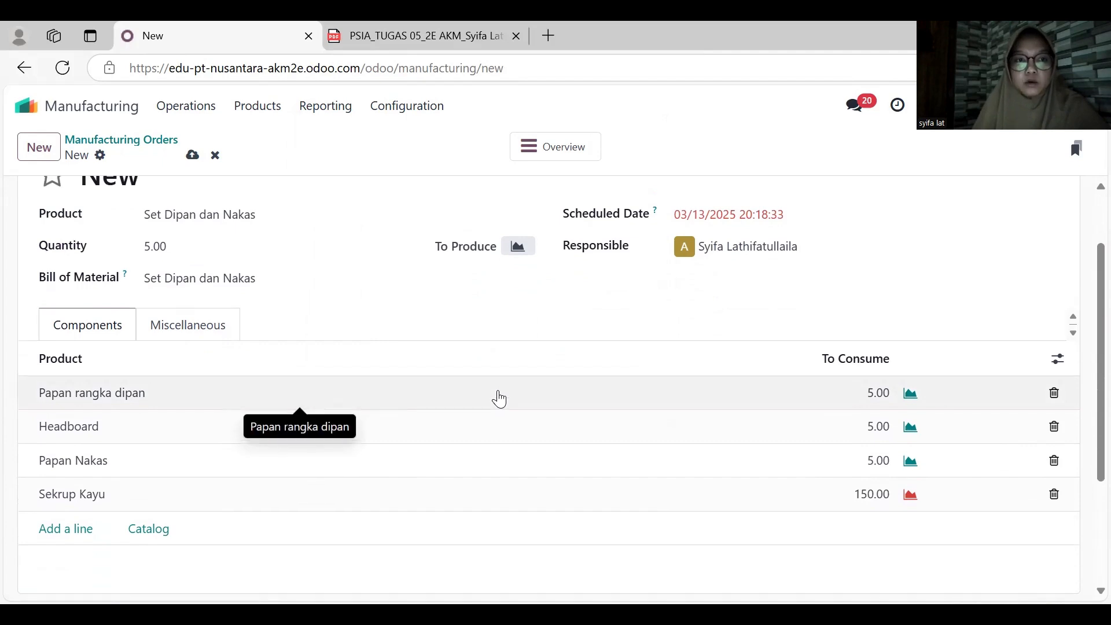
scroll(499, 398, down, 1)
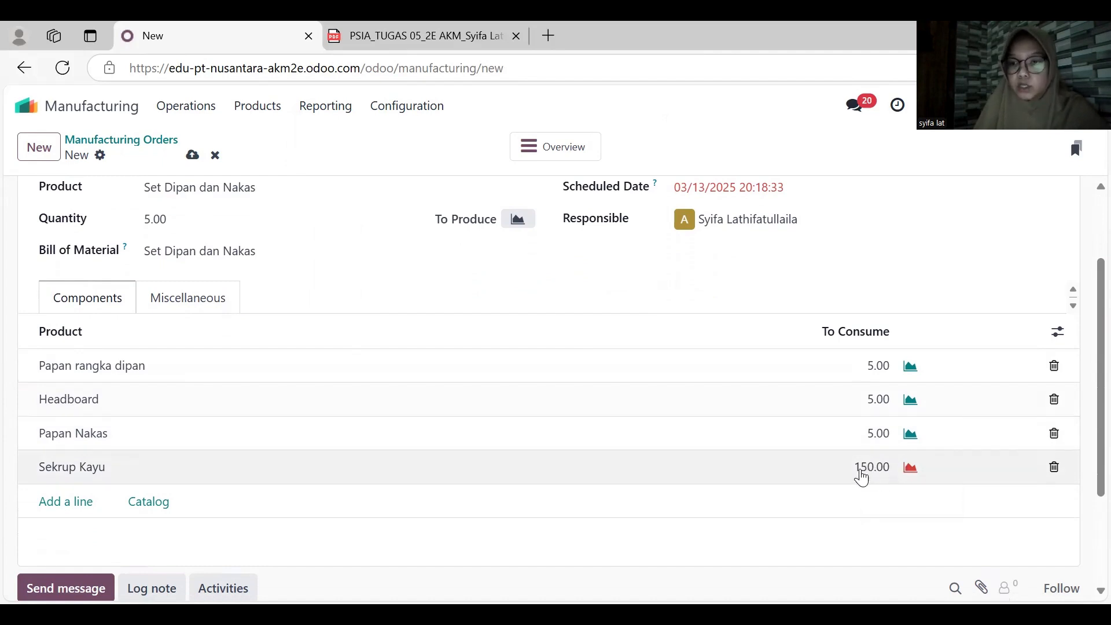
scroll(633, 439, up, 2)
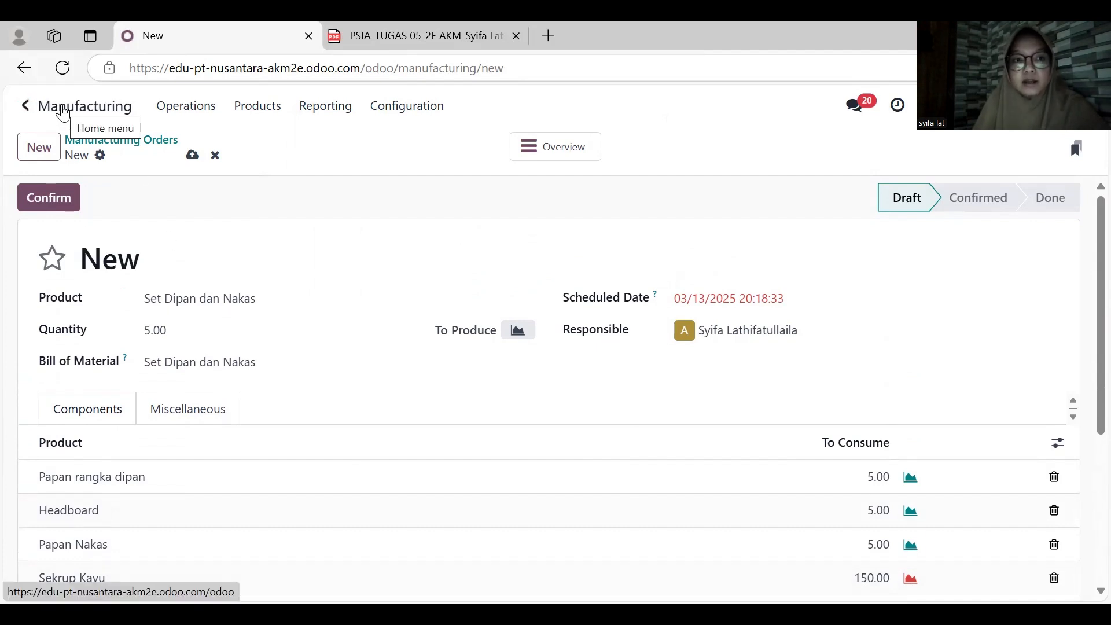
- Switch to the Purchase app and create a new request for quotation with CV Maju Jaya as the vendor
click(63, 112)
click(369, 441)
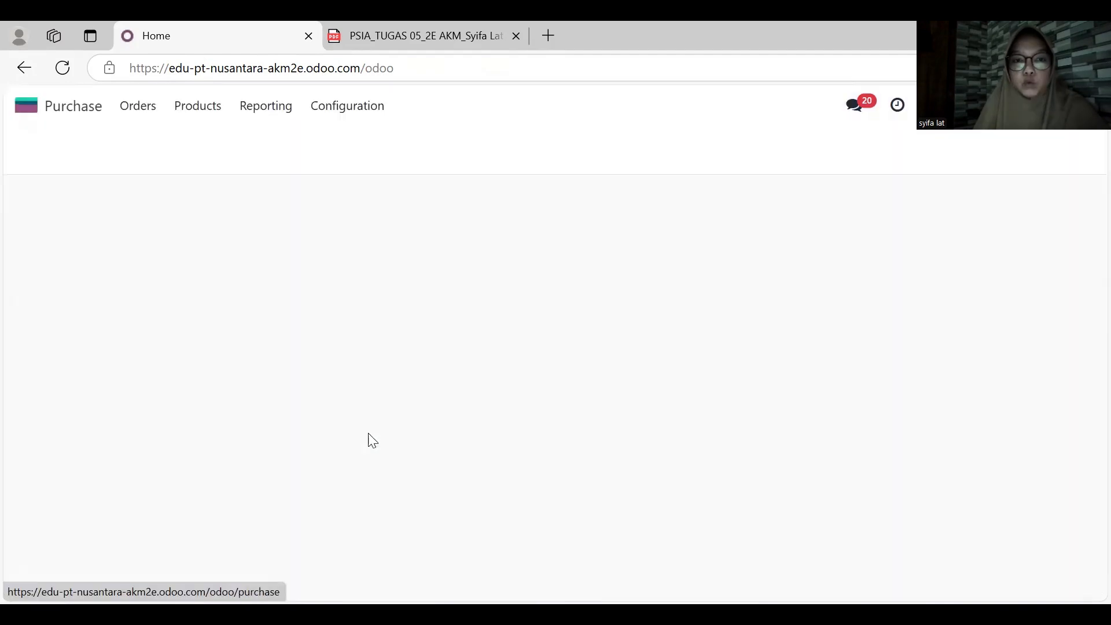
click(40, 147)
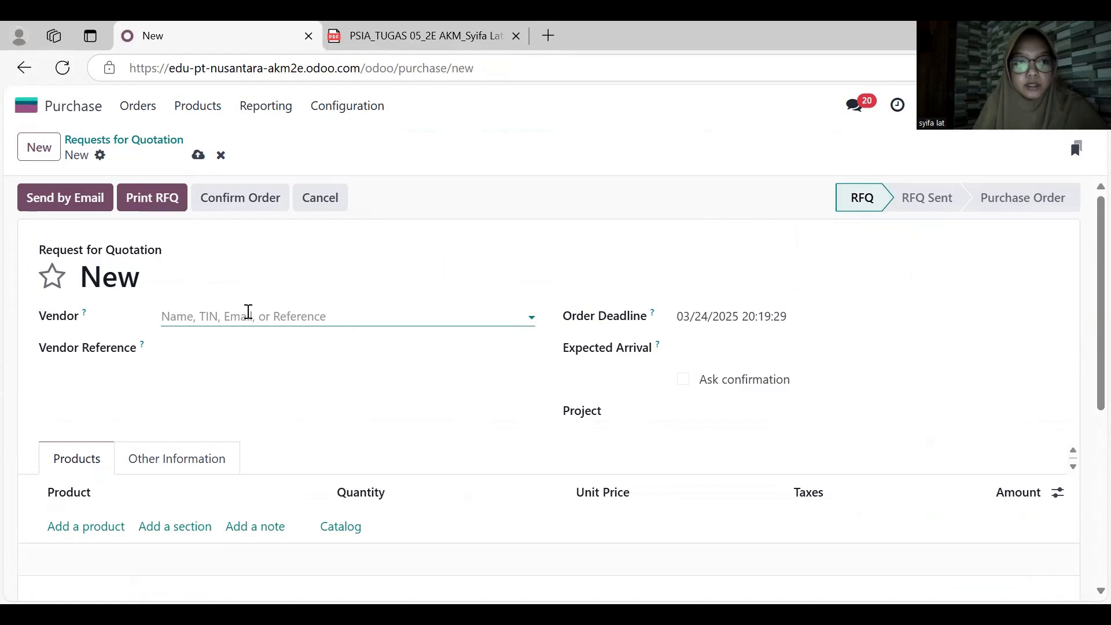
click(248, 315)
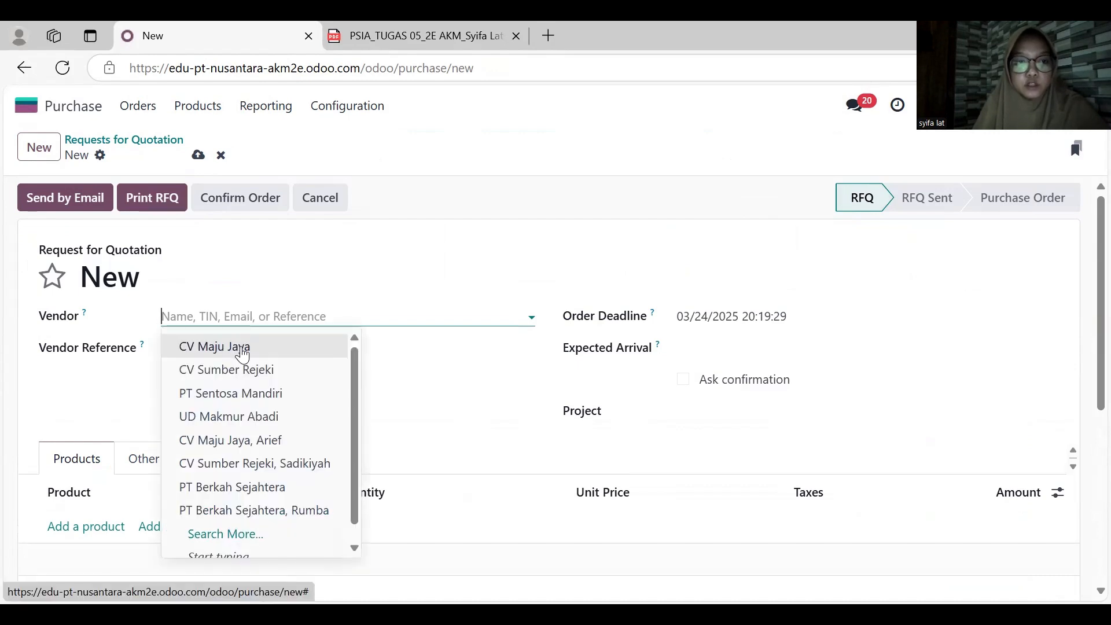
click(243, 347)
- Set both the order deadline and the expected arrival of the request for quotation to March 13, 2025
click(723, 324)
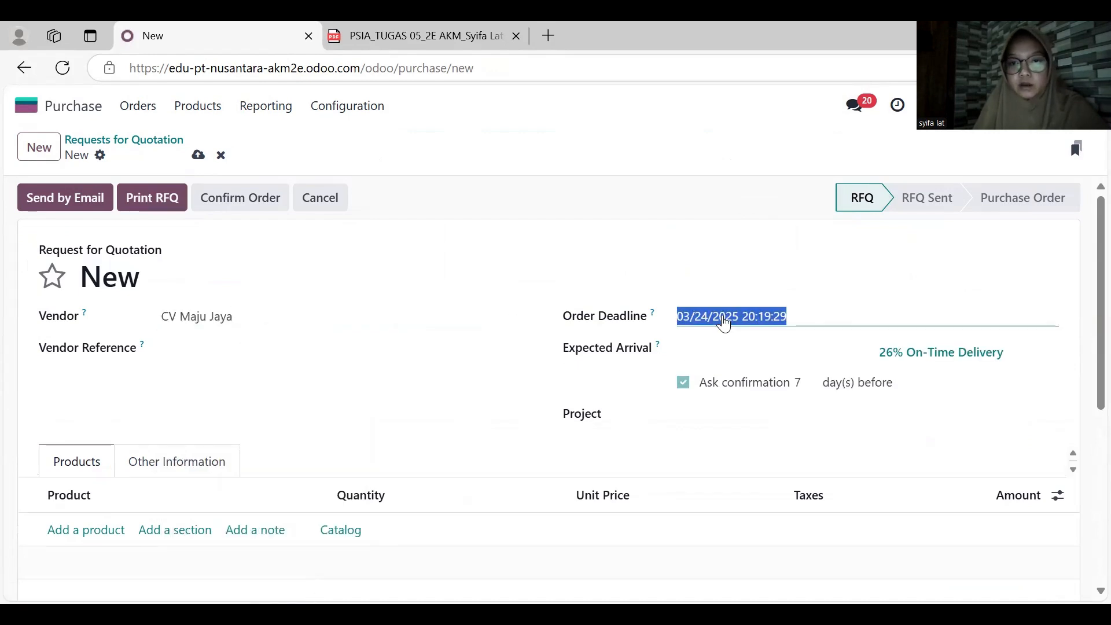
click(551, 319)
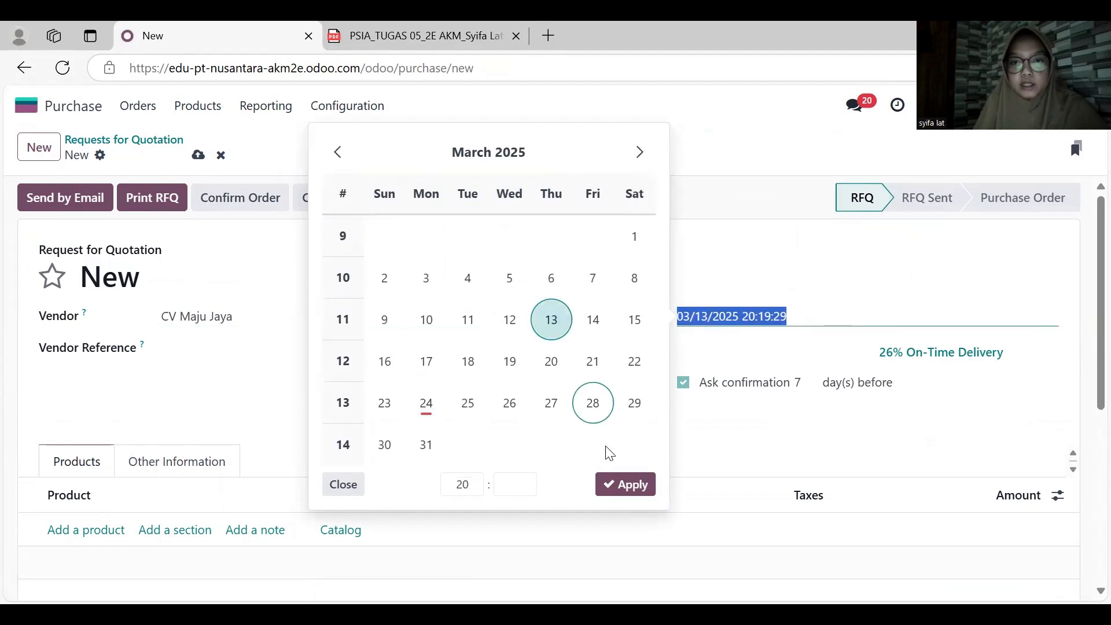
click(615, 485)
click(723, 358)
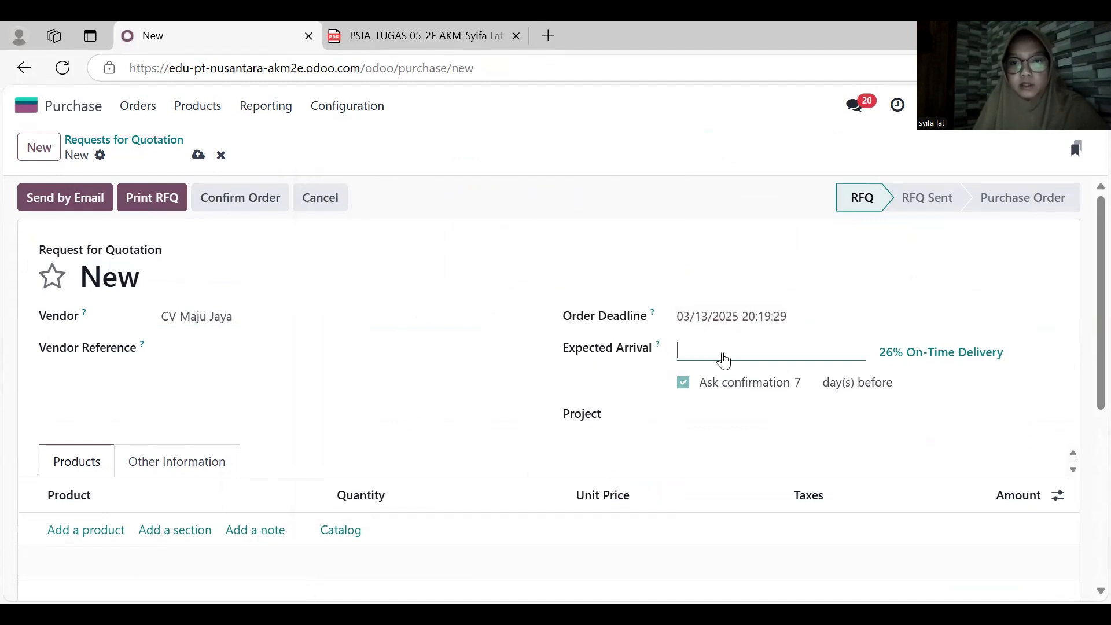
click(551, 353)
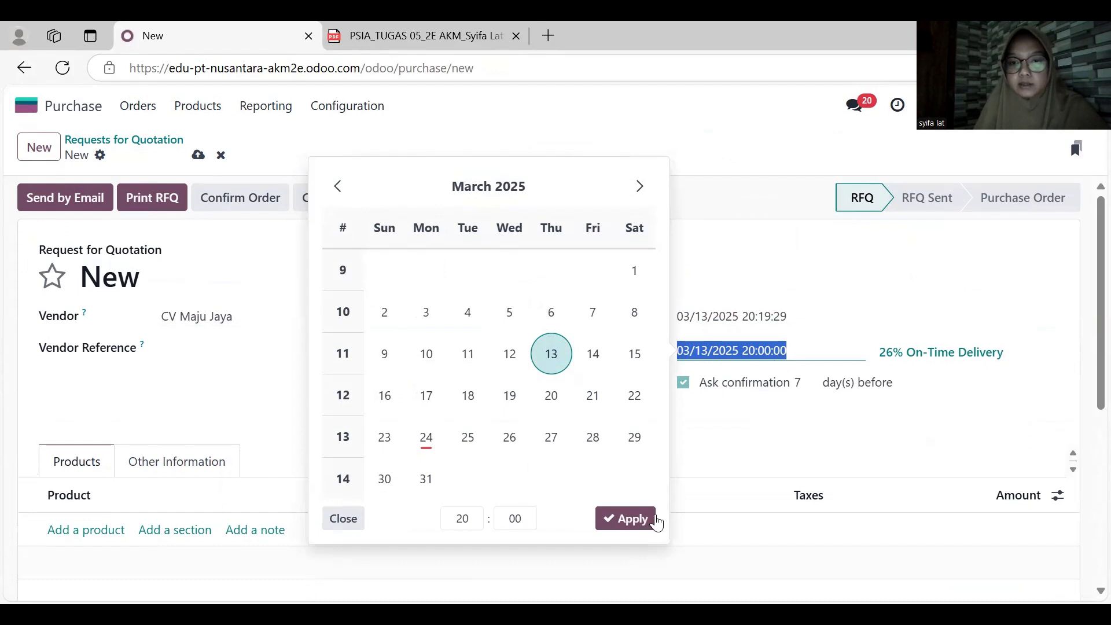
click(656, 520)
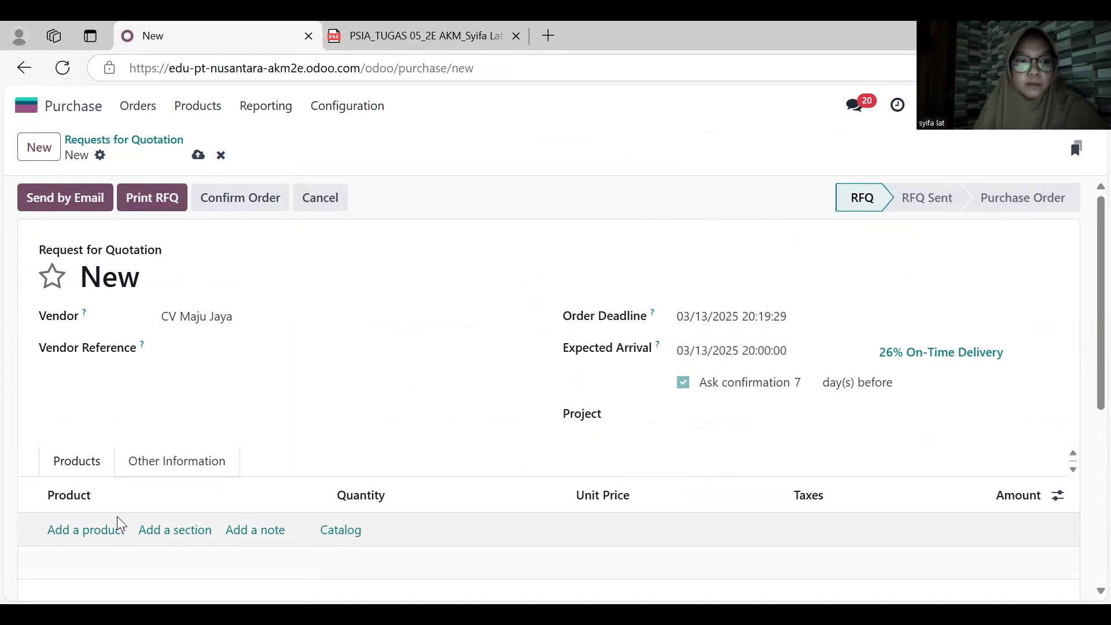
- Add a product line for Sekrup Kayu with quantity 150 to the request for quotation
click(93, 530)
text(se)
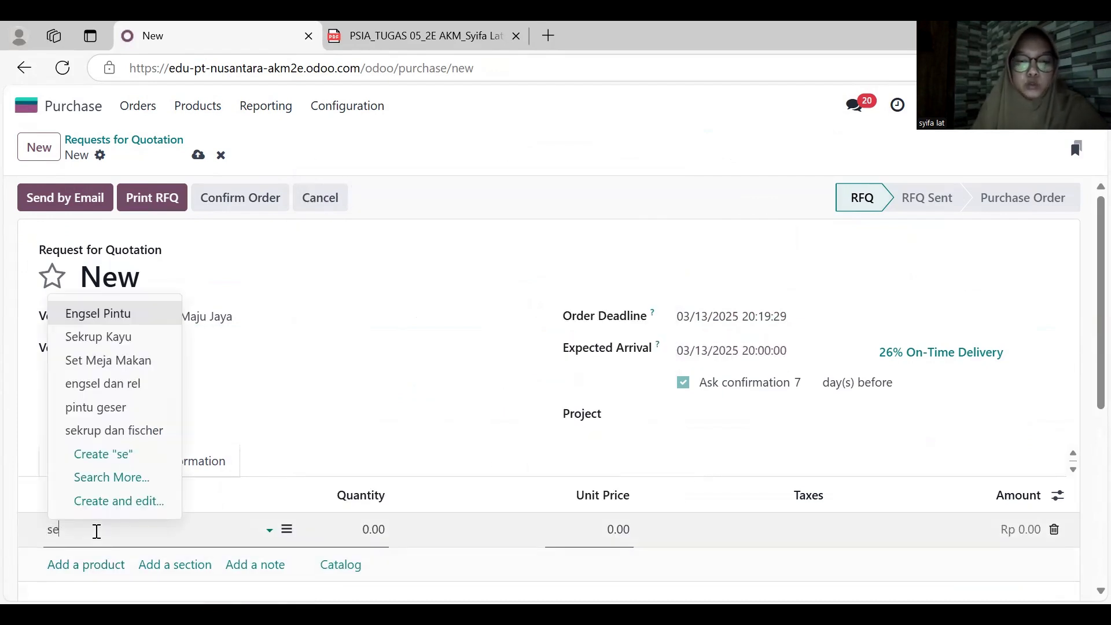
text(kr)
key(Tab)
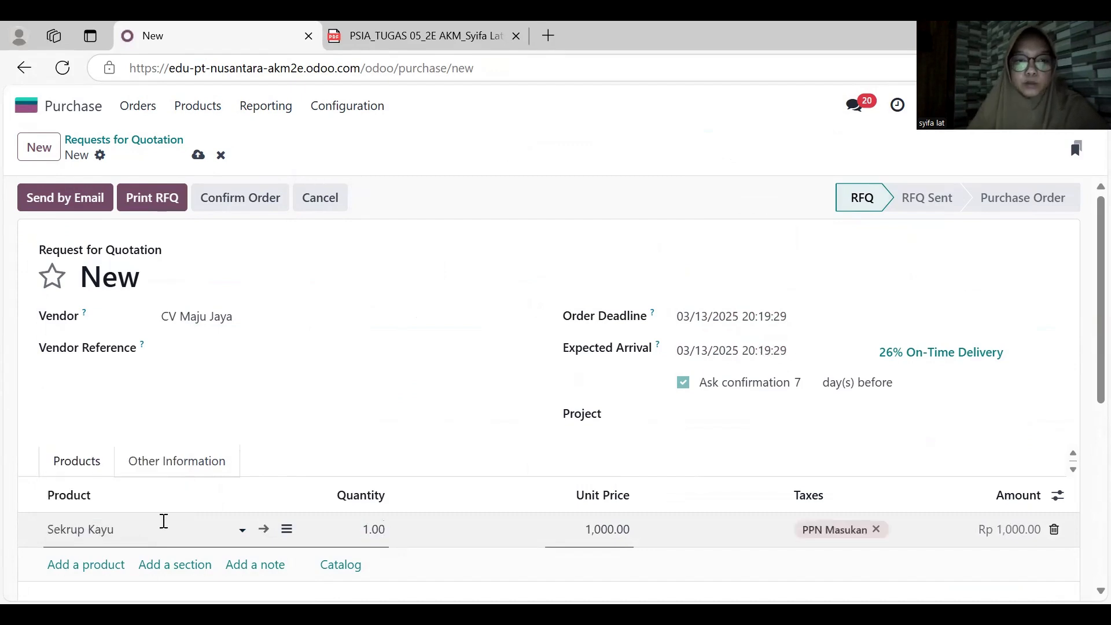
click(376, 525)
double_click(379, 530)
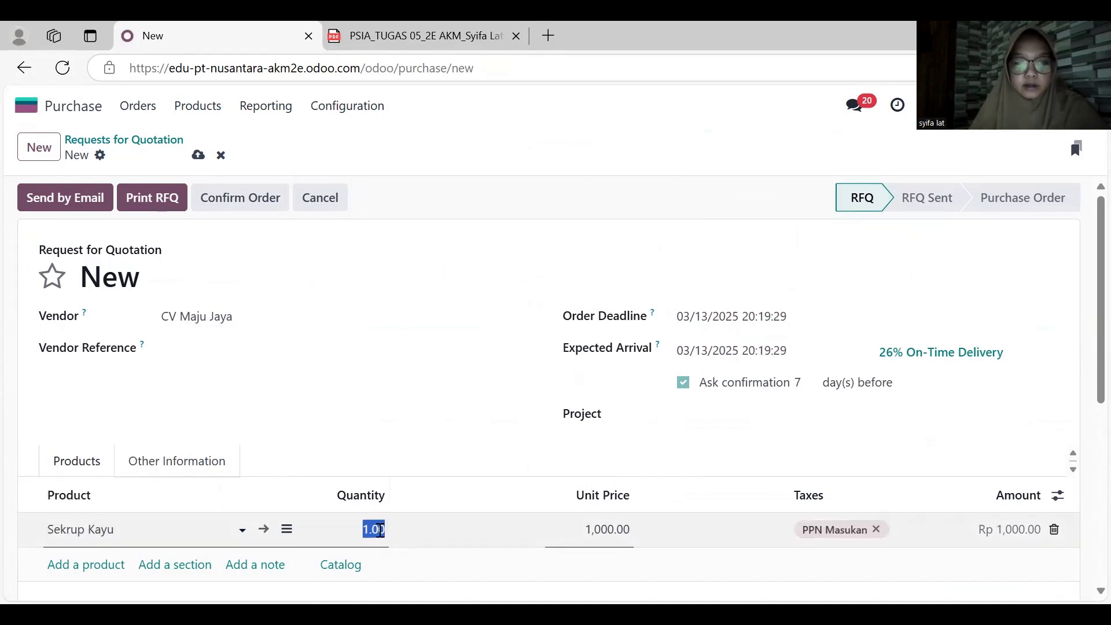
key(BackSpace)
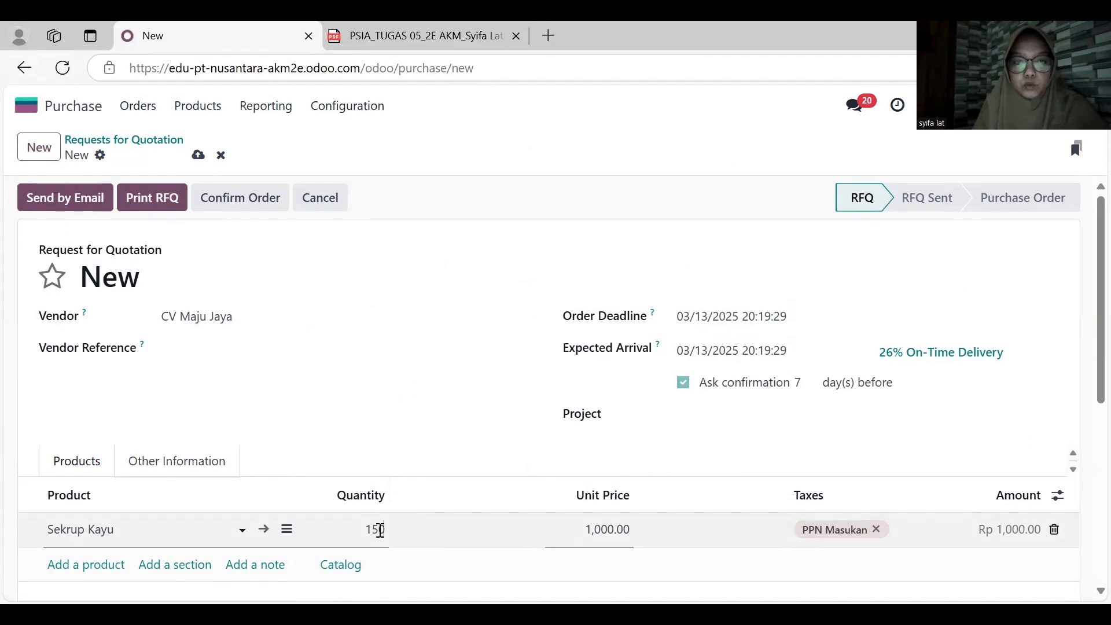
scroll(379, 530, down, 1)
click(533, 340)
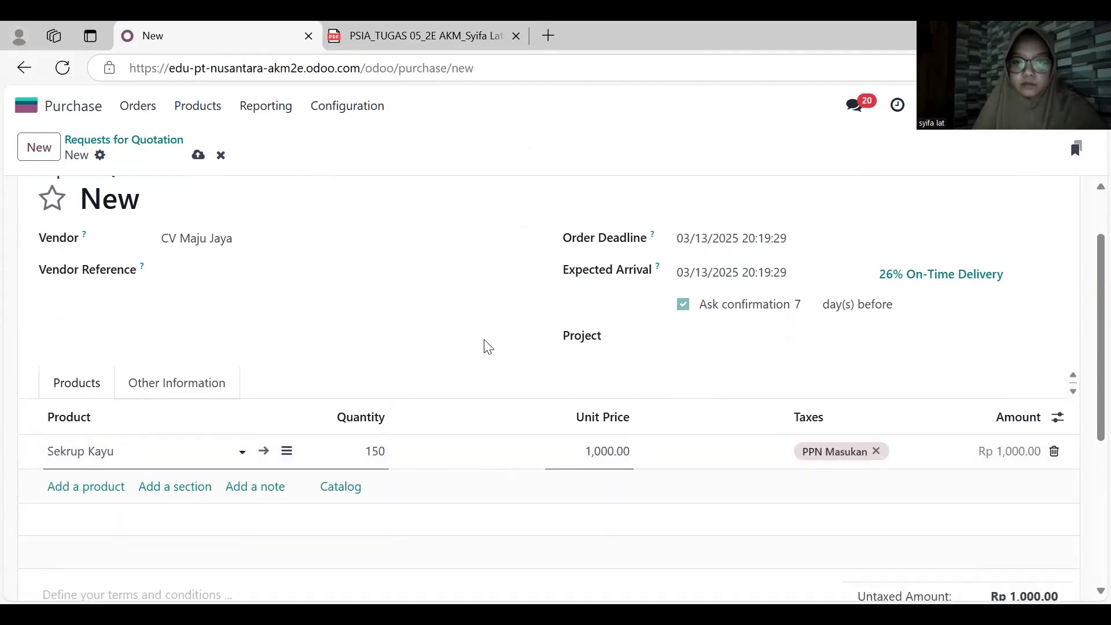
scroll(585, 471, down, 2)
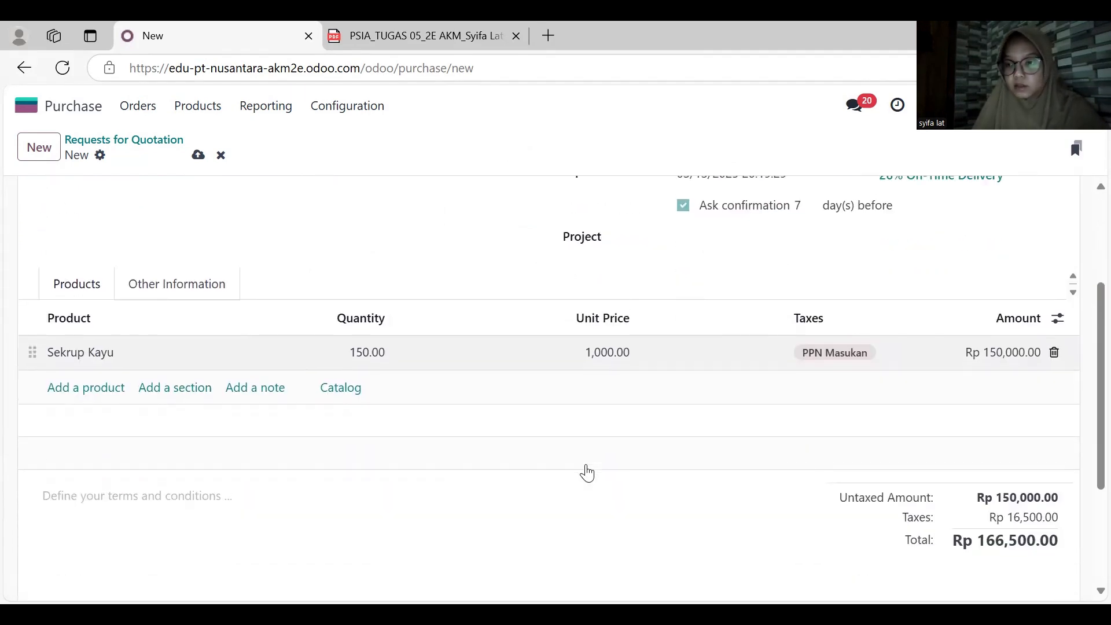
- Confirm the Sekrup Kayu purchase order and validate the receipt of all 150 units
scroll(484, 439, up, 4)
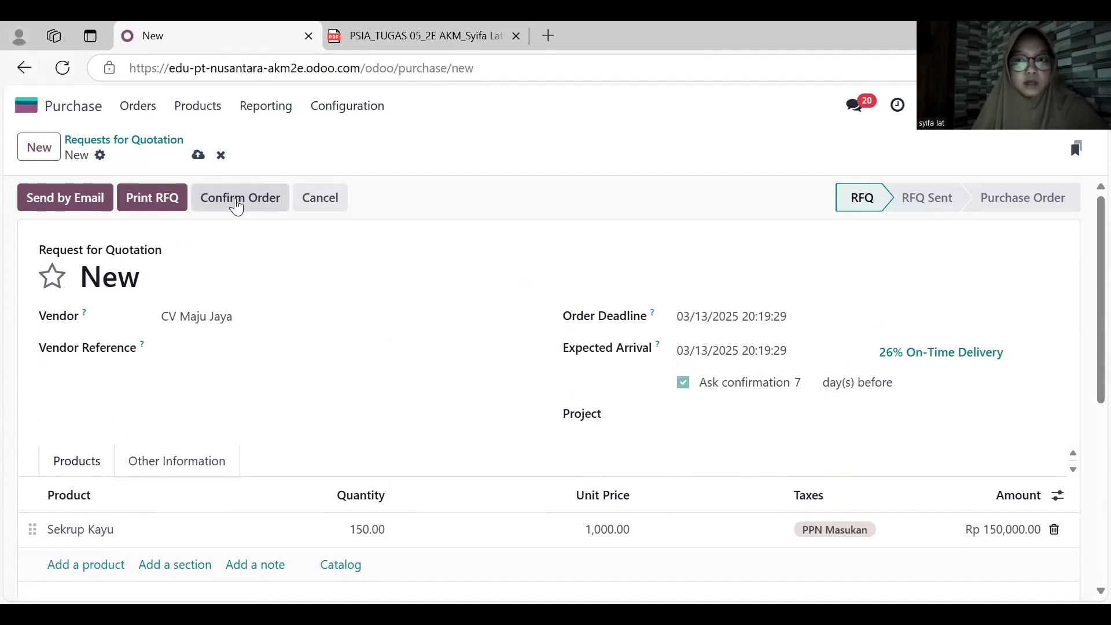
click(238, 199)
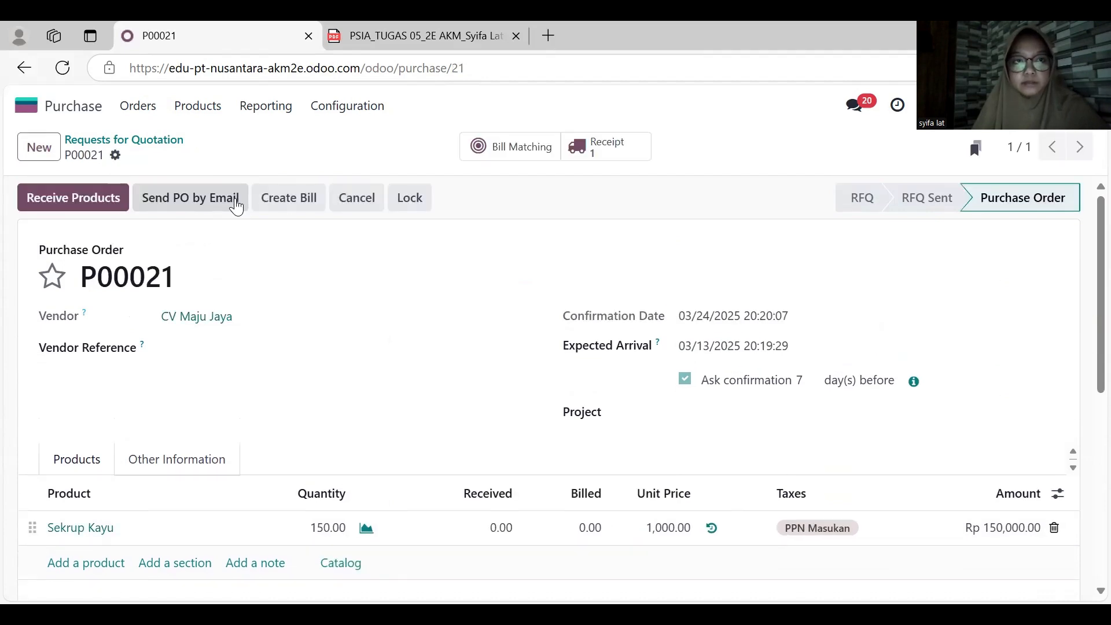
click(50, 198)
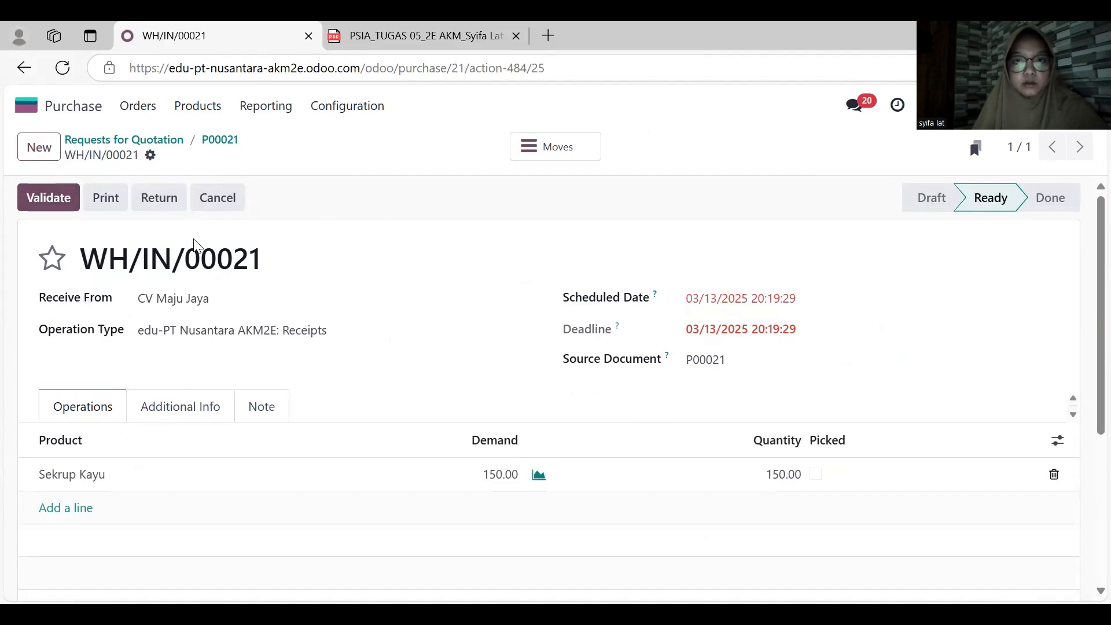
click(48, 198)
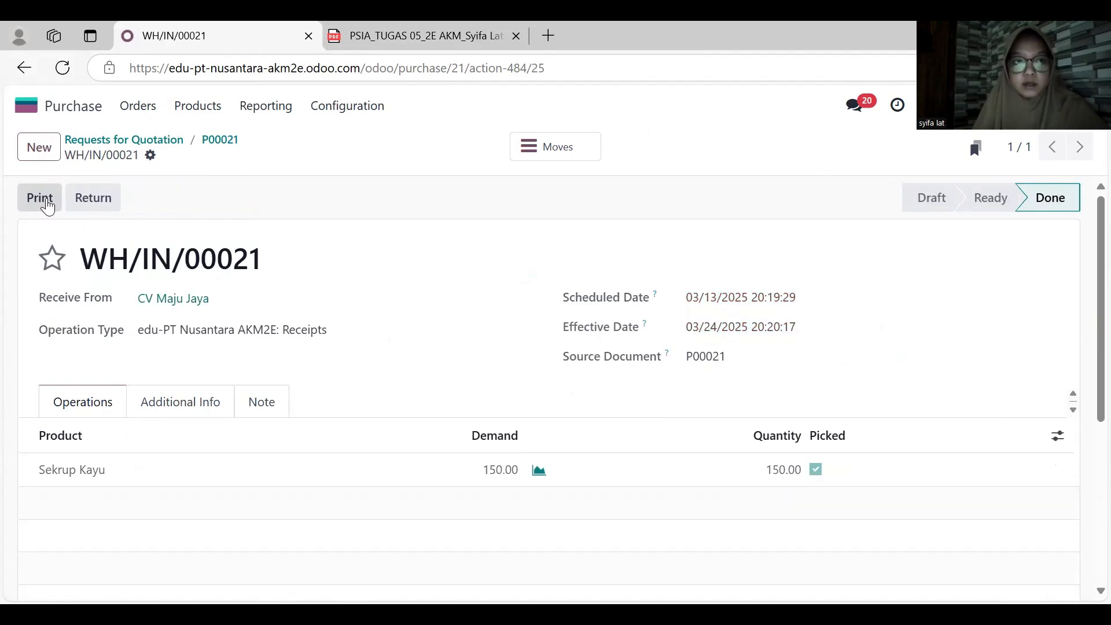
- Switch back to the Manufacturing app, recheck the components of the draft Set Dipan dan Nakas order and confirm it
click(62, 102)
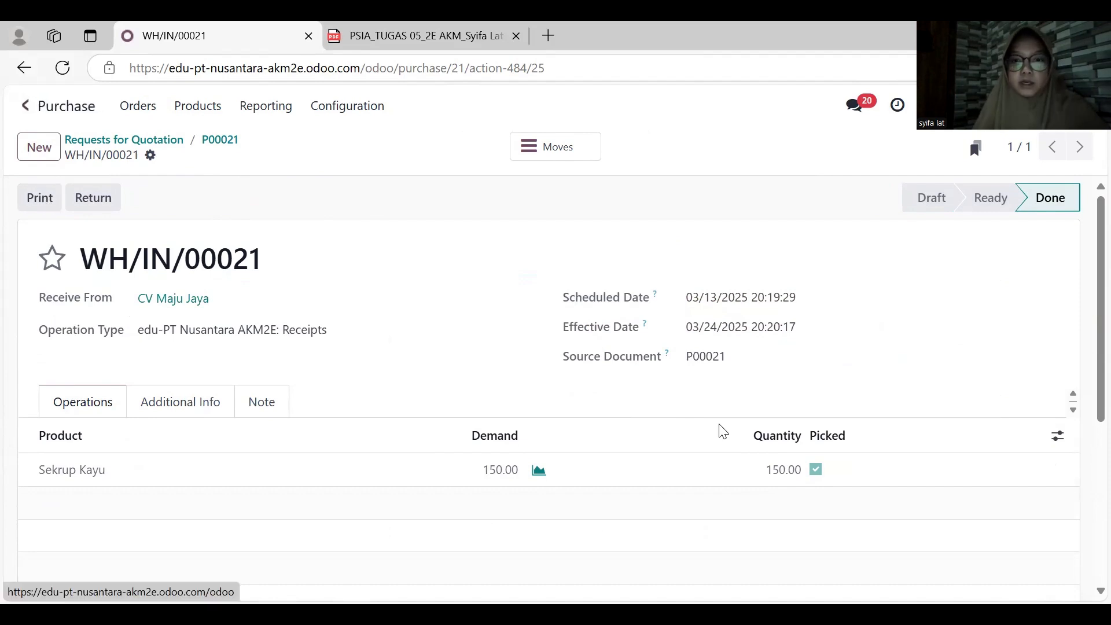
click(598, 438)
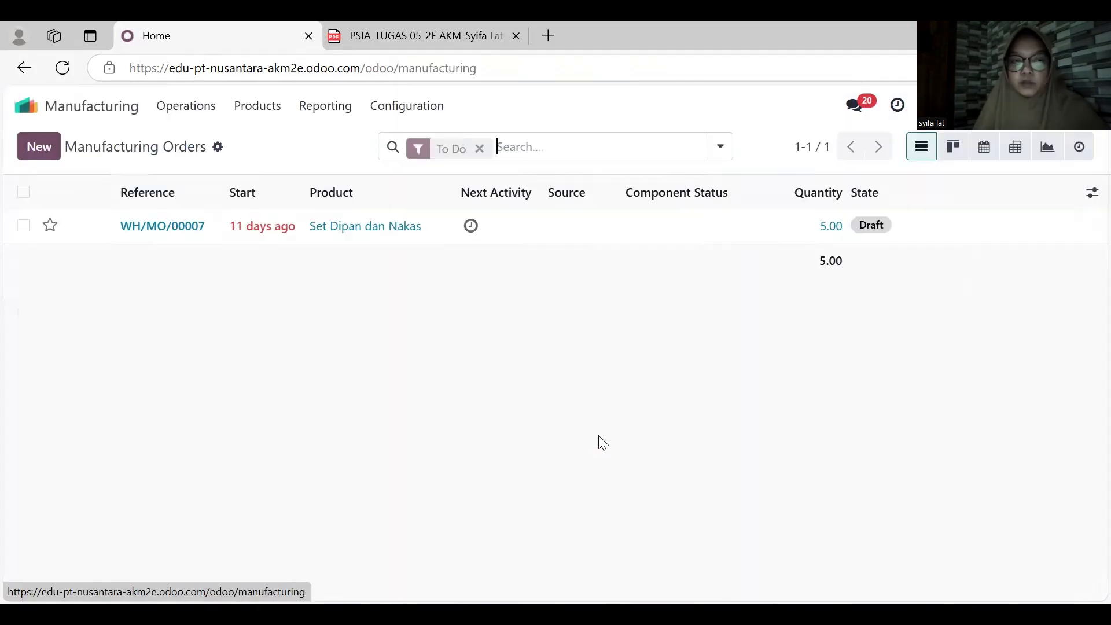
click(287, 232)
scroll(431, 330, down, 3)
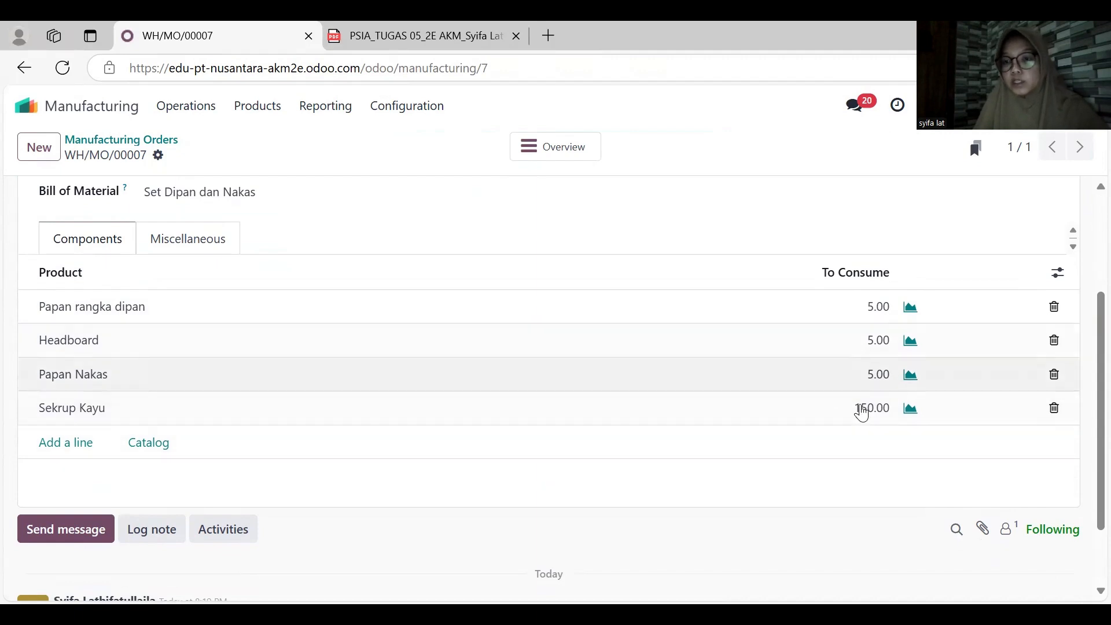
scroll(621, 374, up, 1)
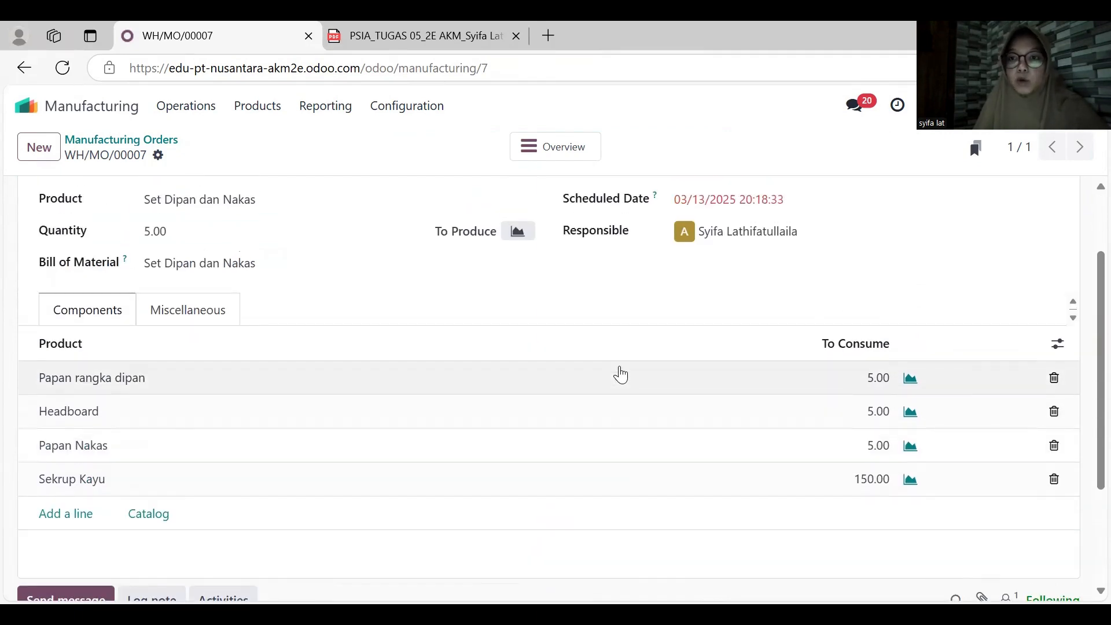
scroll(621, 375, up, 2)
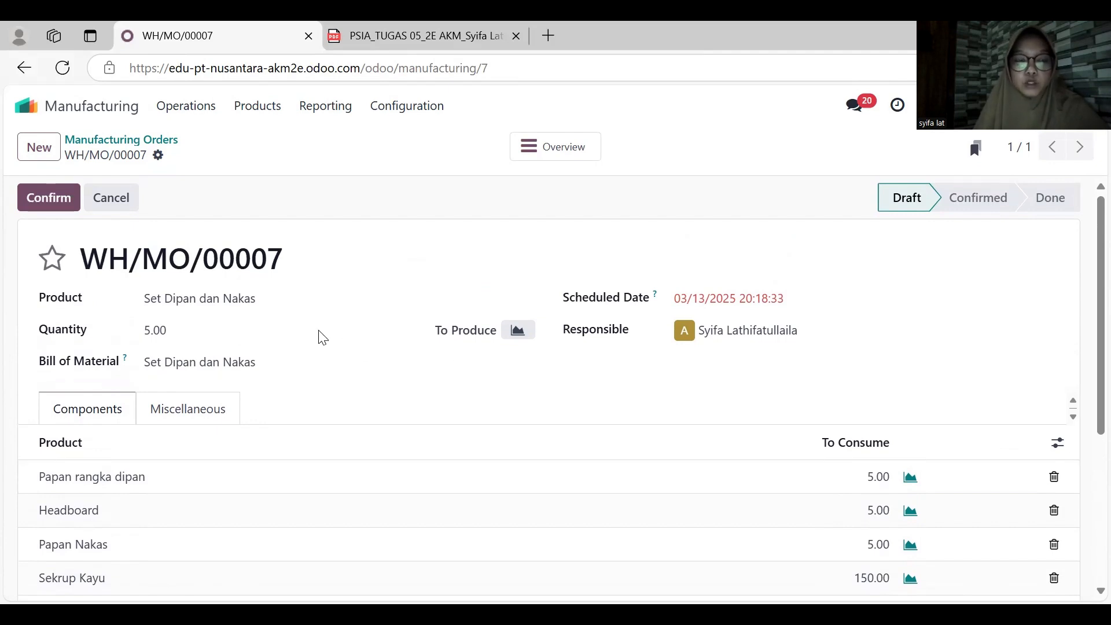
scroll(489, 434, down, 2)
scroll(489, 433, up, 2)
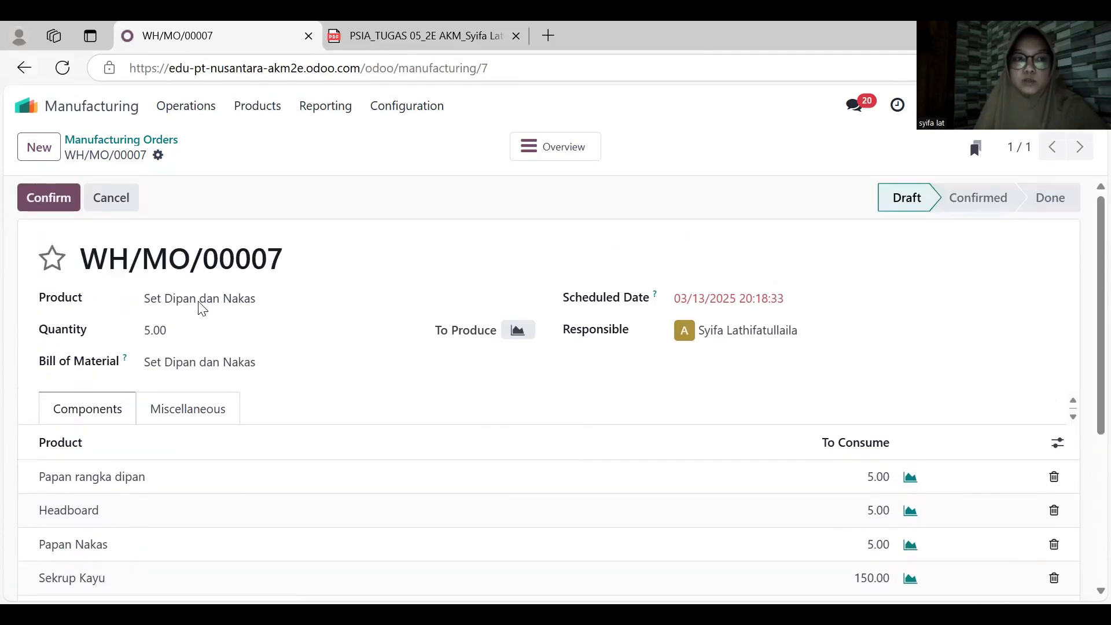
click(47, 197)
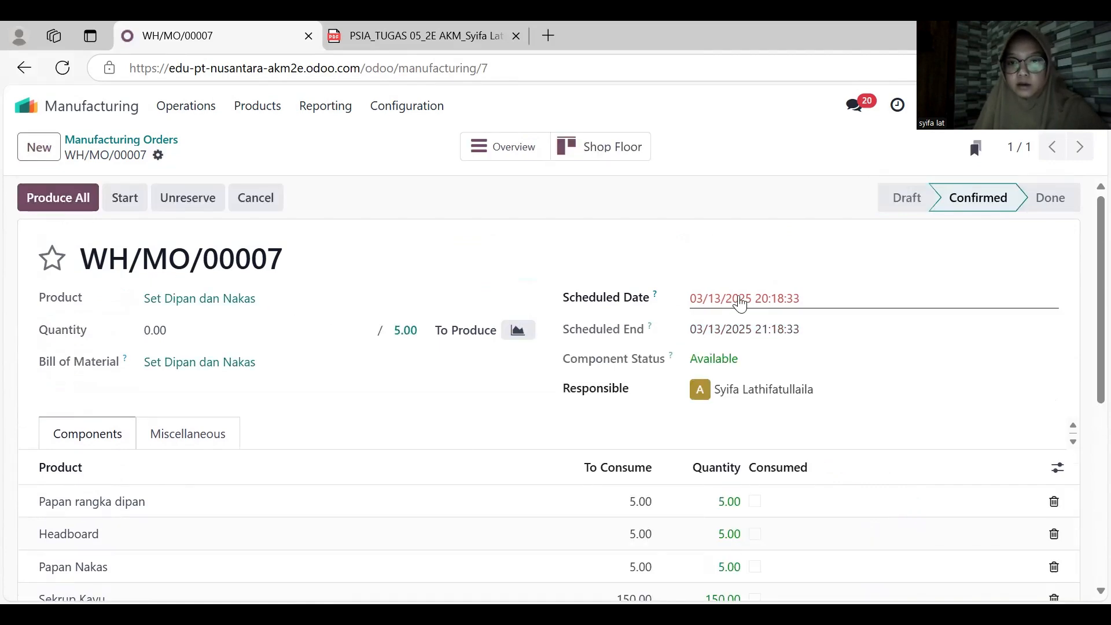
- Record 5 produced units on the Set Dipan dan Nakas manufacturing order and complete its production
scroll(349, 399, down, 1)
scroll(349, 399, down, 2)
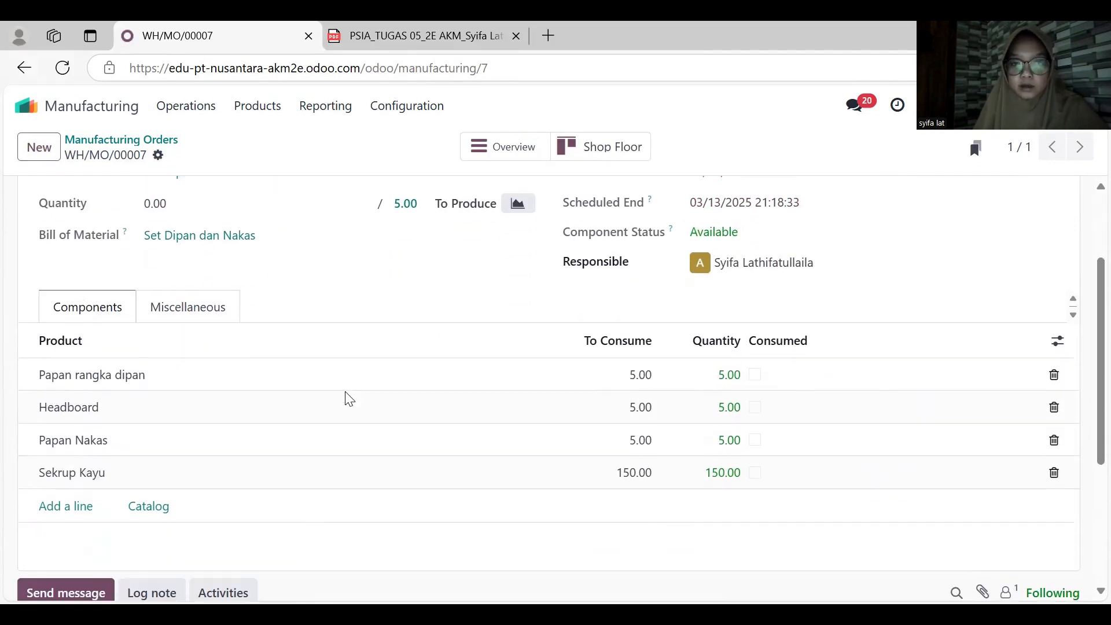
scroll(347, 398, up, 2)
click(194, 324)
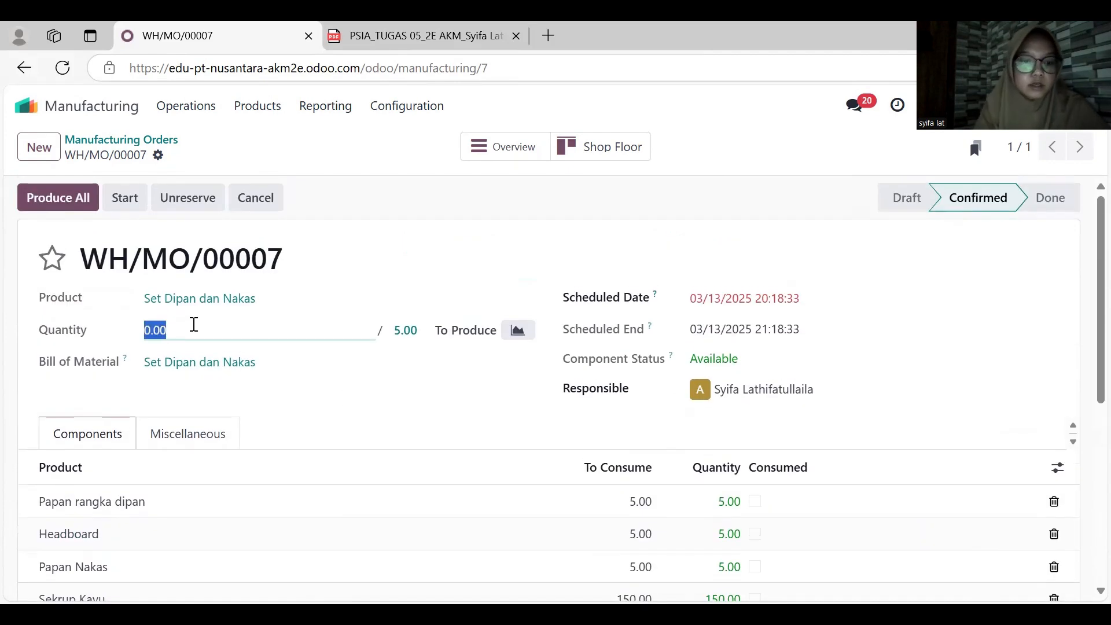
text(5)
click(362, 403)
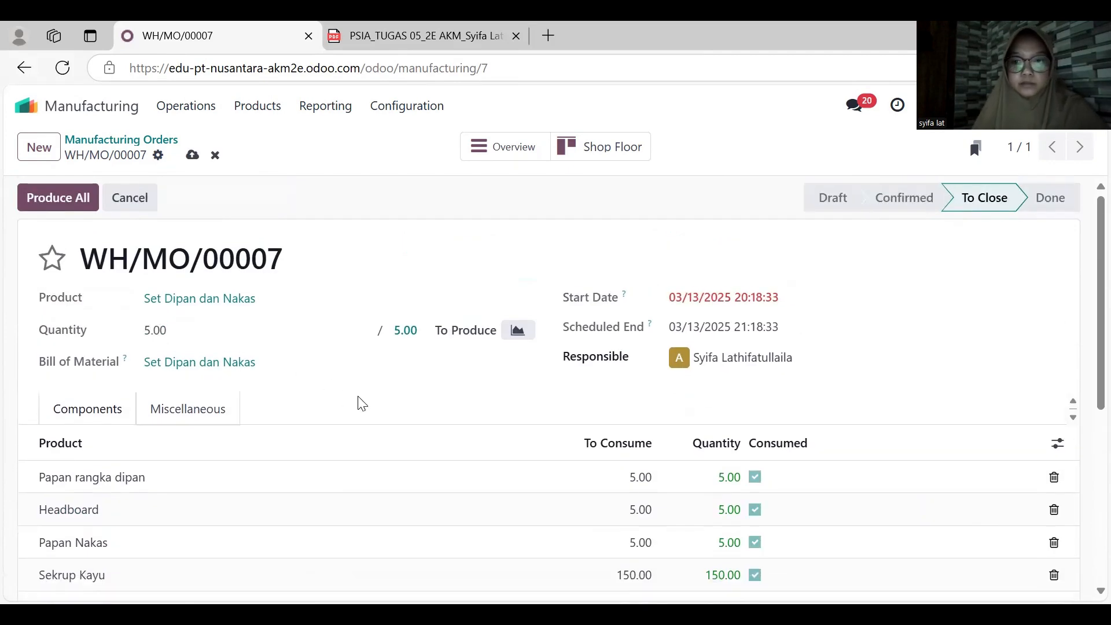
click(77, 209)
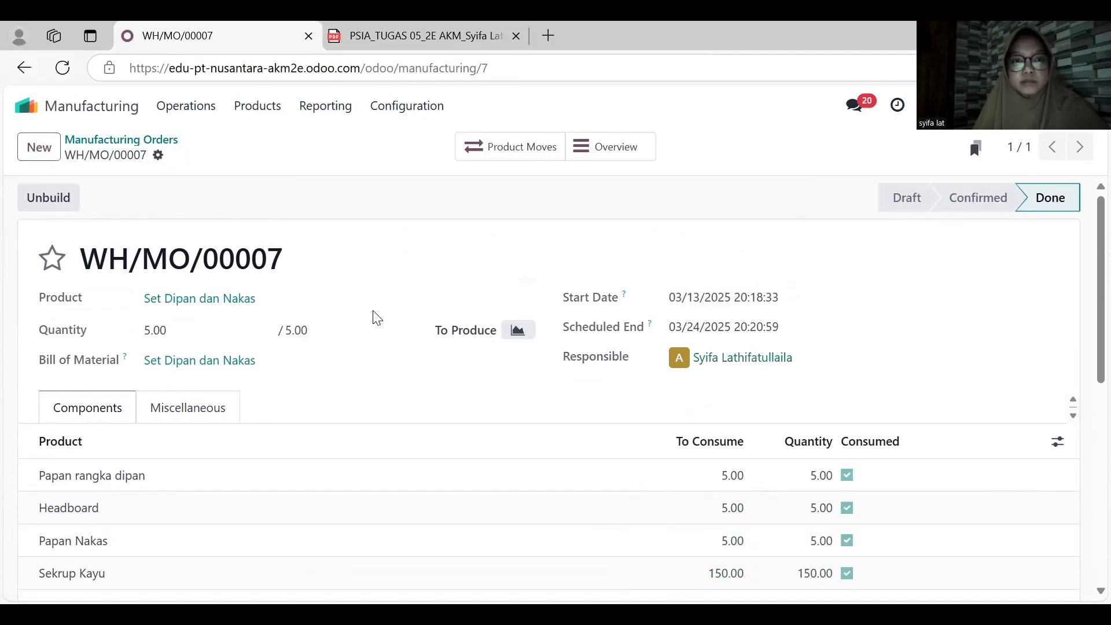
scroll(372, 315, down, 2)
scroll(372, 315, up, 2)
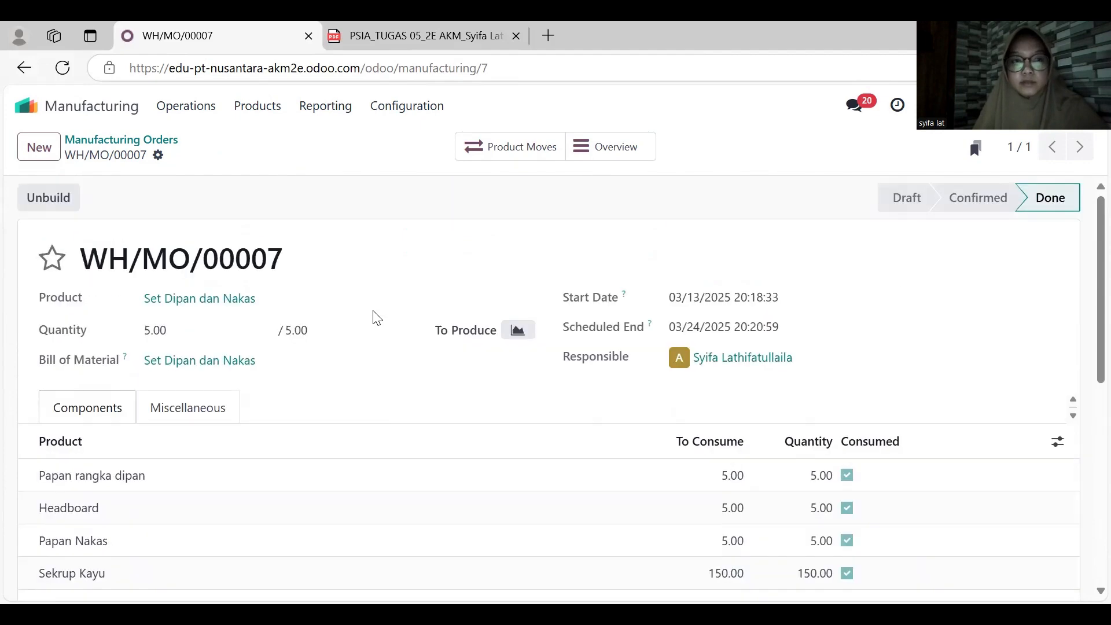
- Switch to the Sales app, open the Toko Sentosa order and examine its lines for products still lacking stock
click(25, 67)
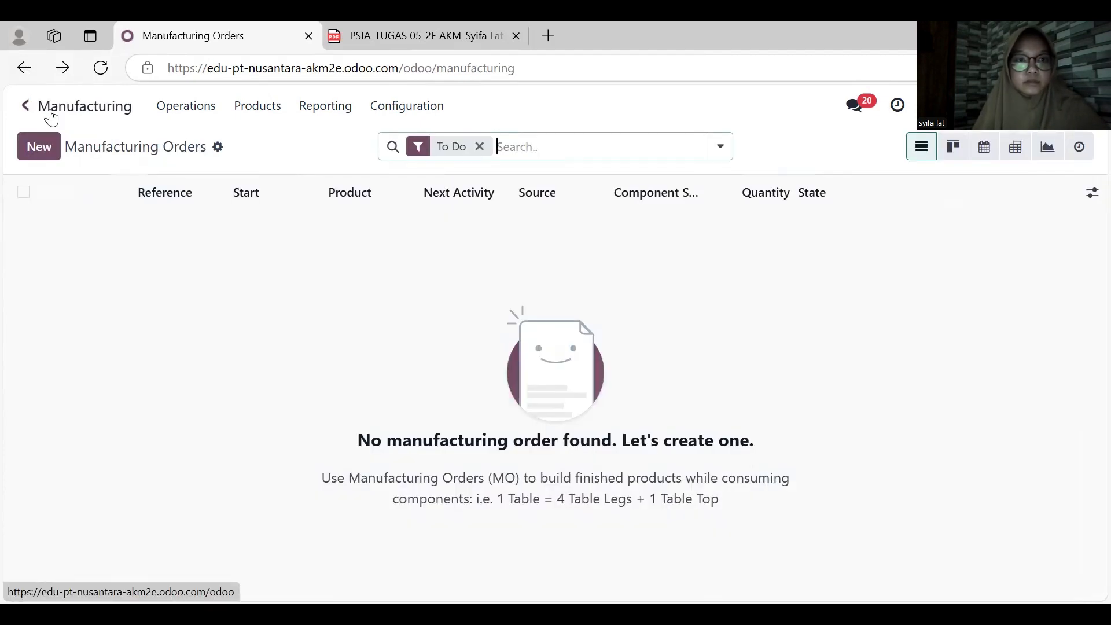
click(54, 116)
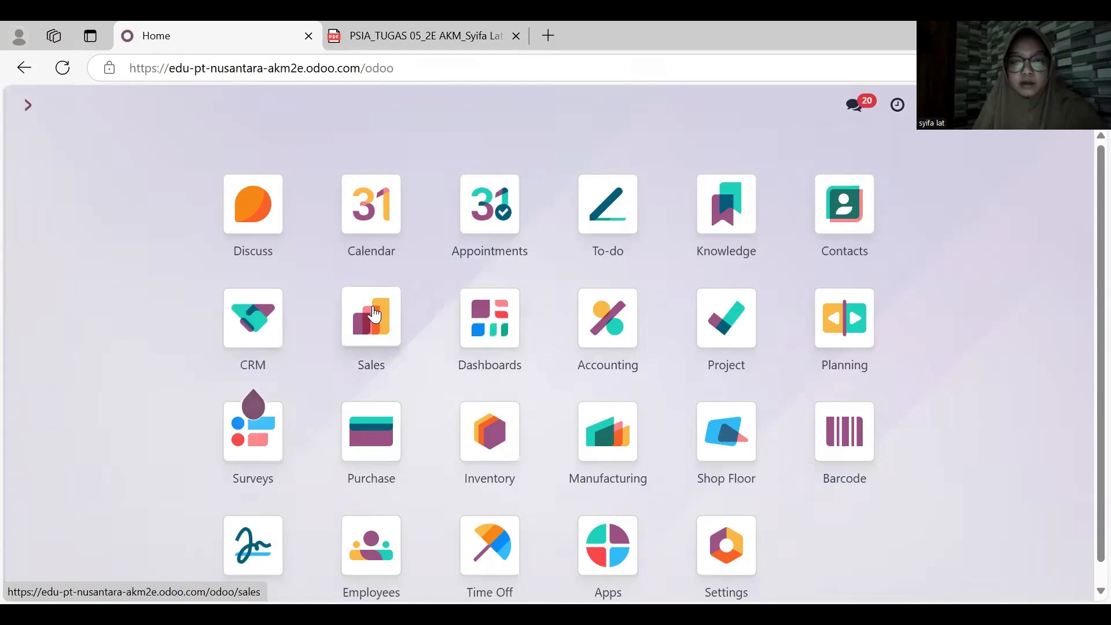
click(374, 314)
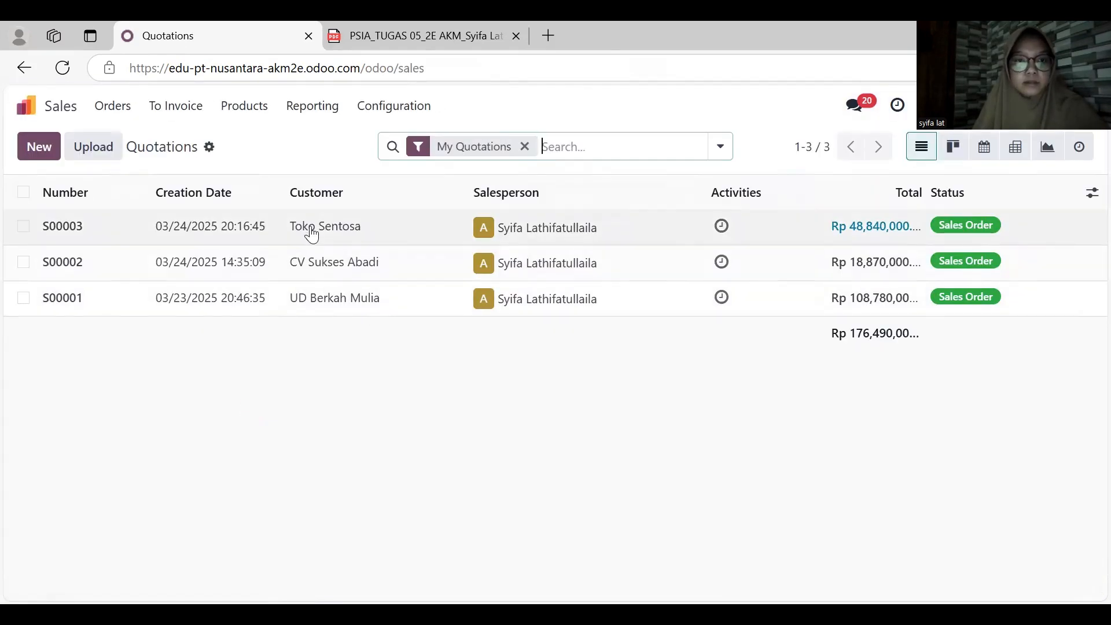
click(311, 231)
scroll(402, 373, down, 3)
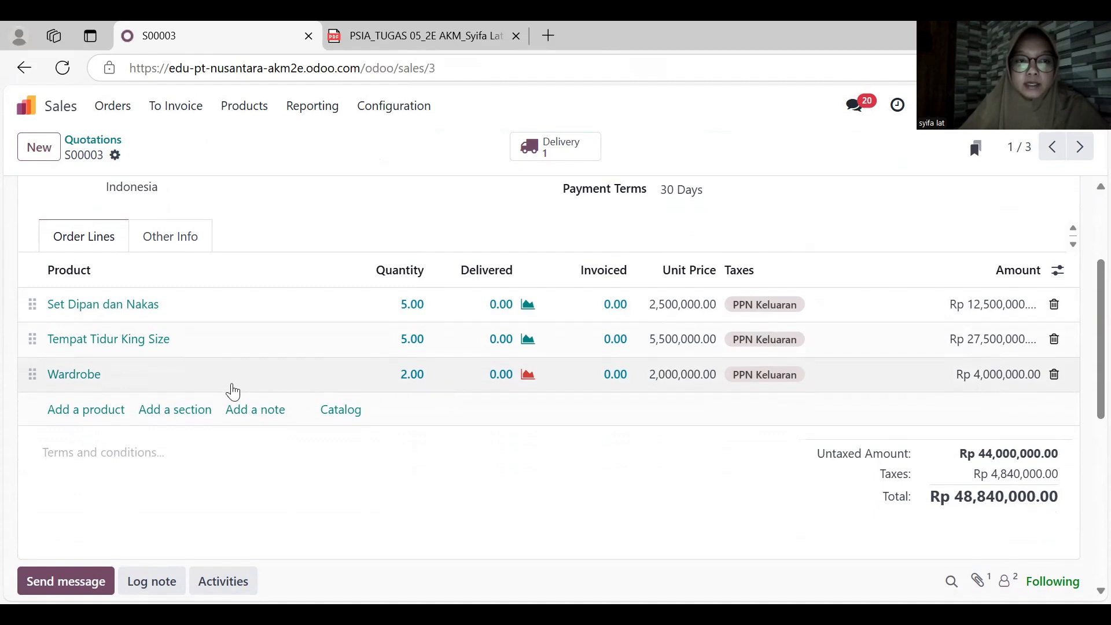
scroll(212, 390, up, 2)
scroll(213, 391, up, 1)
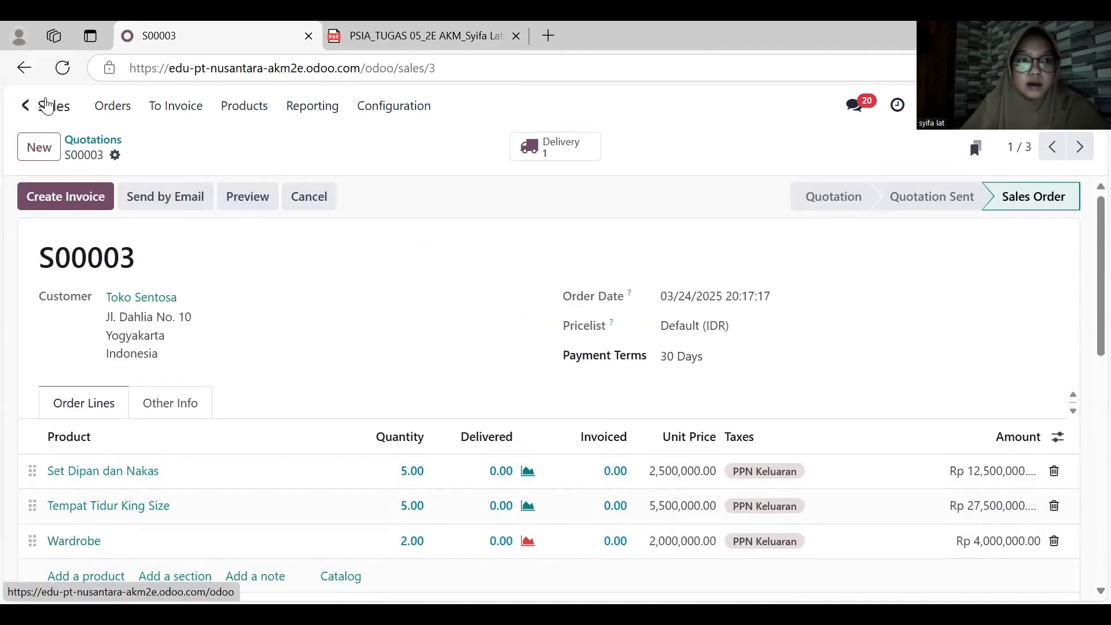
- Create a manufacturing order in the Manufacturing app for the Wardrobe product with quantity 2
click(26, 105)
click(613, 446)
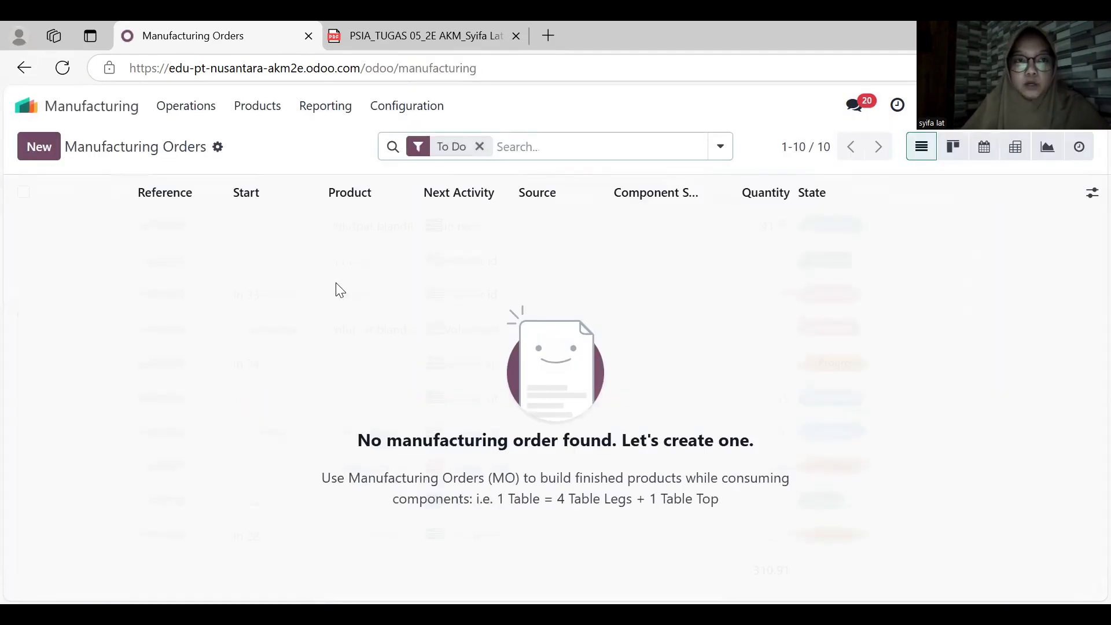
click(50, 152)
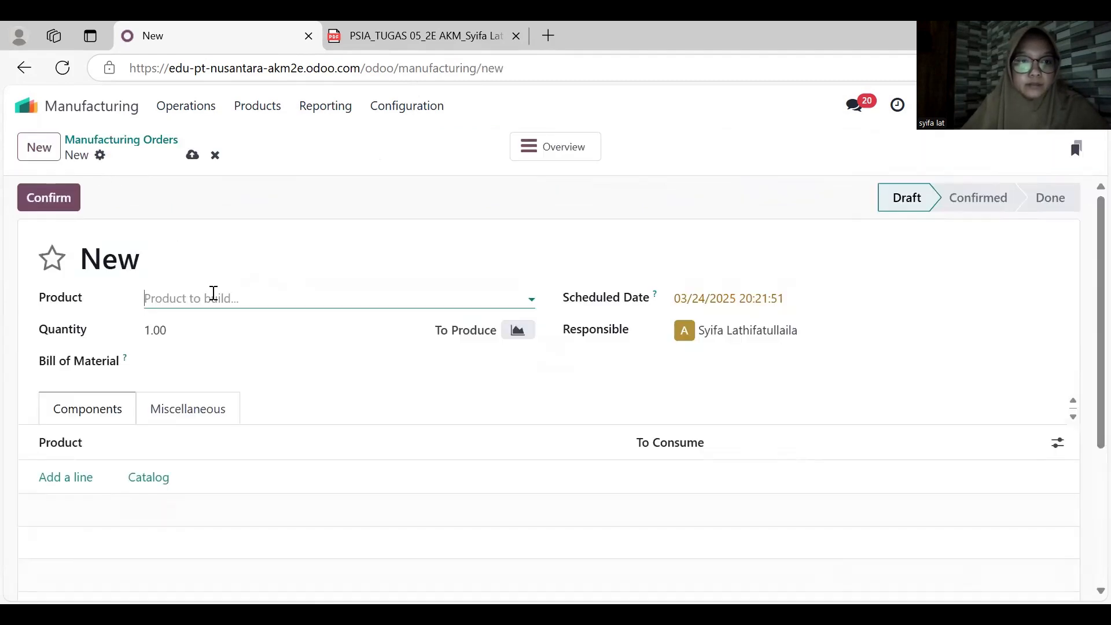
click(214, 293)
text(w)
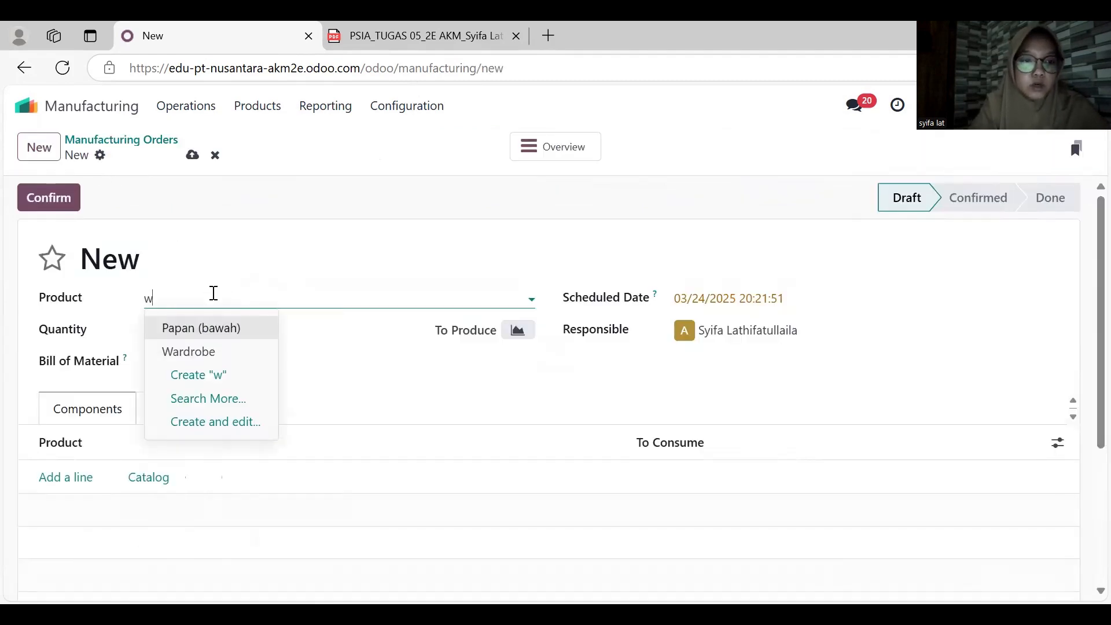
key(Down)
key(Return)
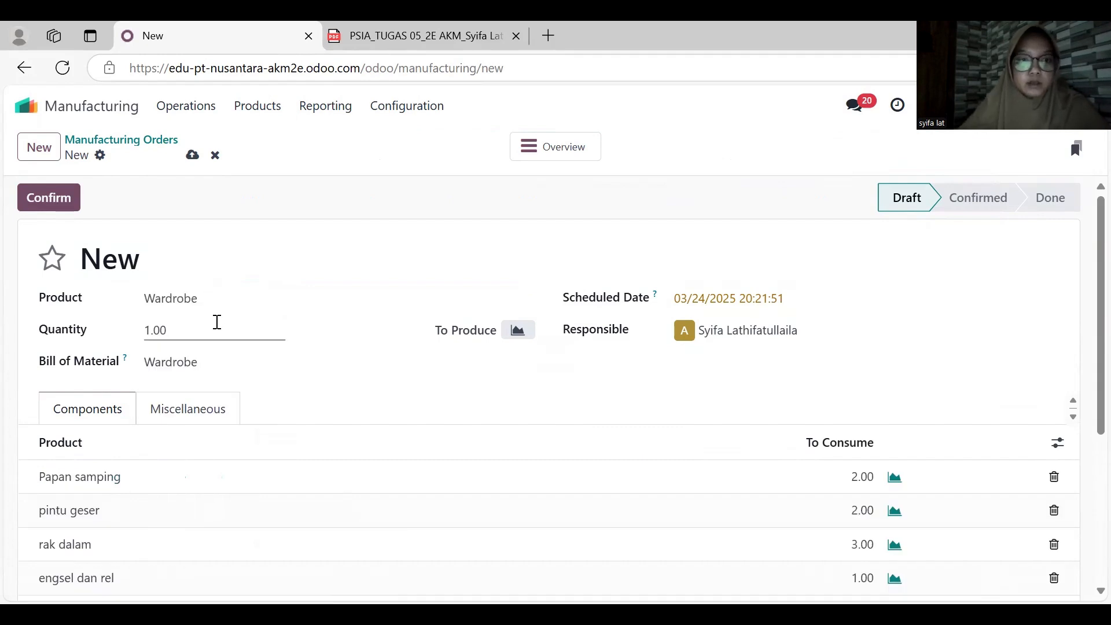
click(217, 323)
text(2)
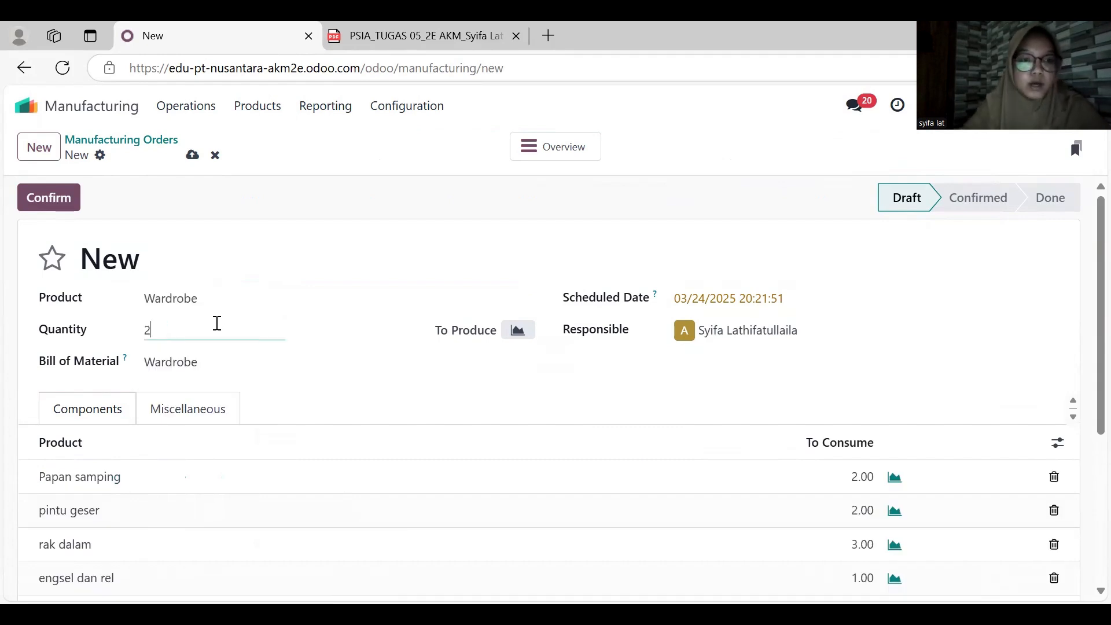
click(350, 397)
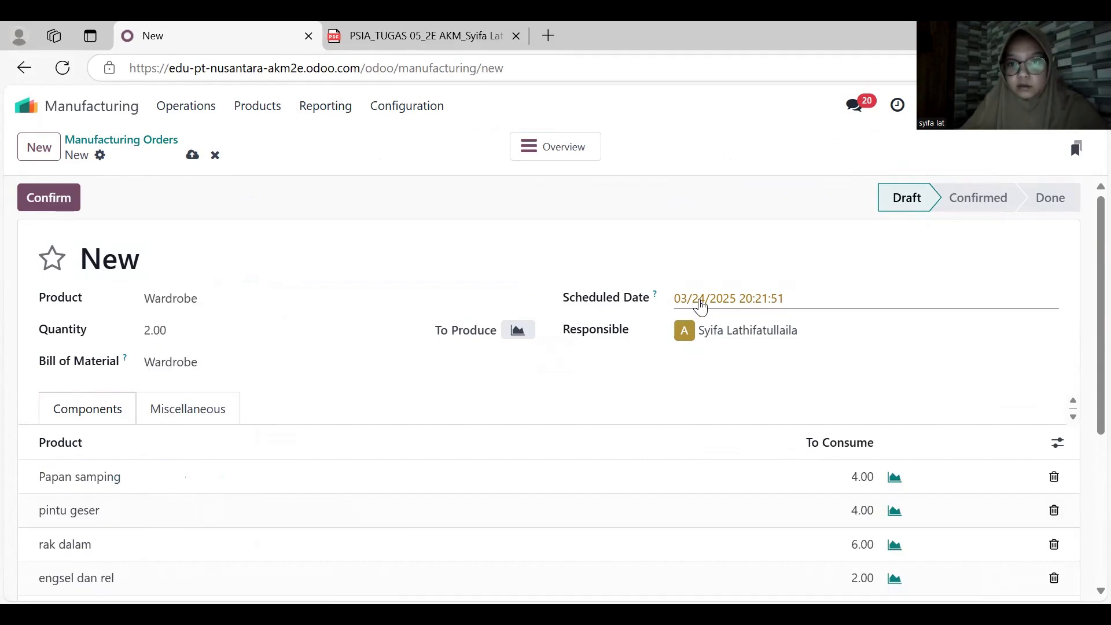
- Set the Wardrobe order's scheduled date to March 13, 2025, check its components and confirm the order
click(699, 303)
click(560, 306)
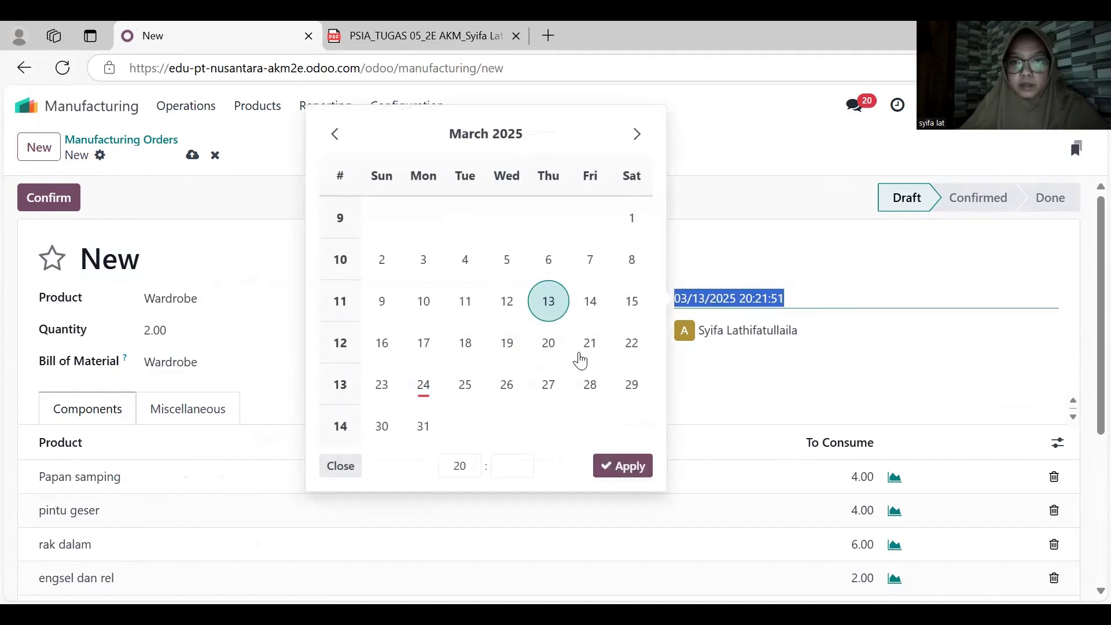
click(627, 465)
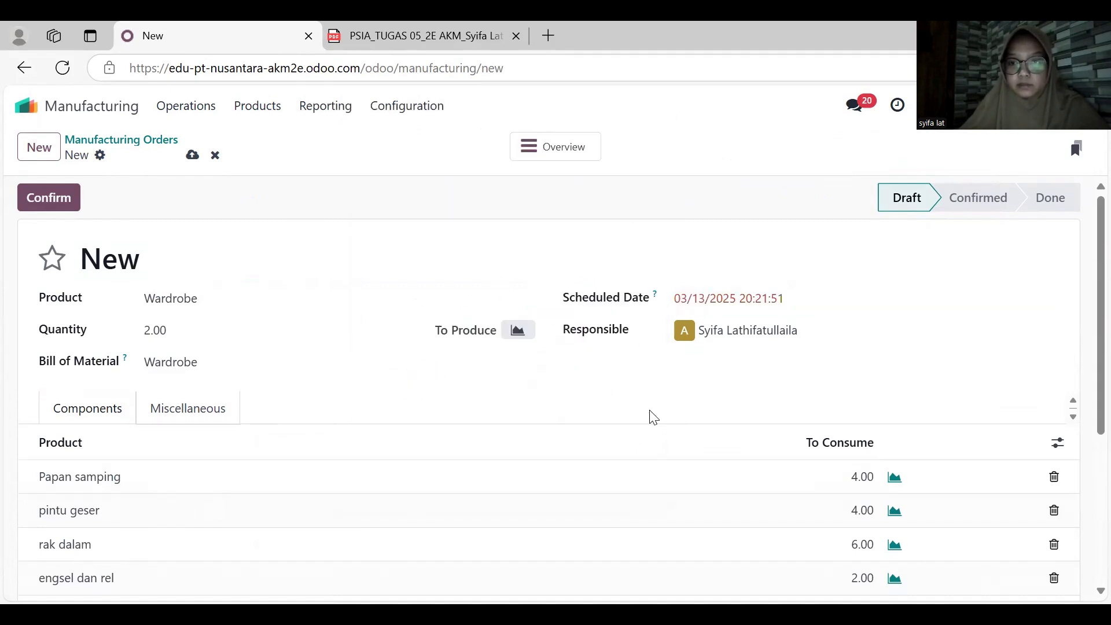
scroll(593, 513, down, 3)
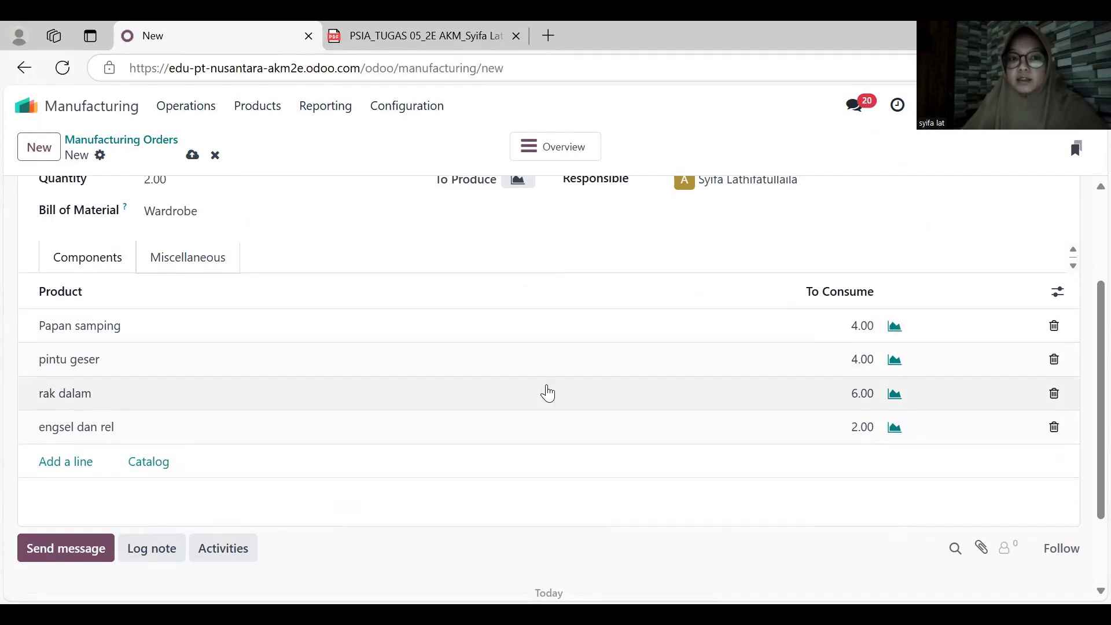
scroll(548, 393, up, 3)
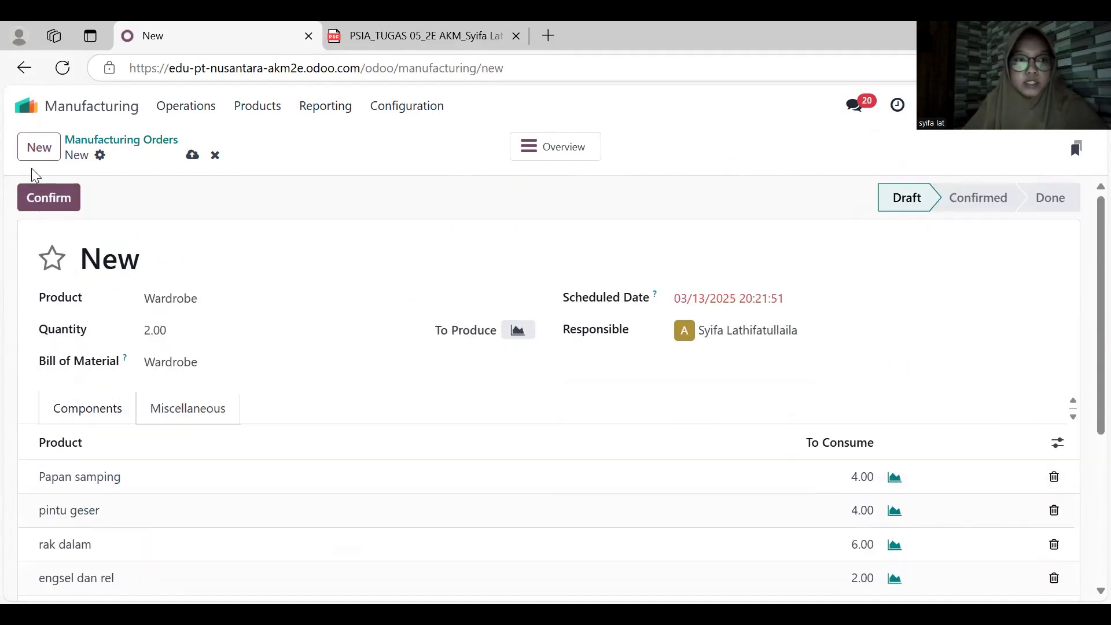
click(48, 196)
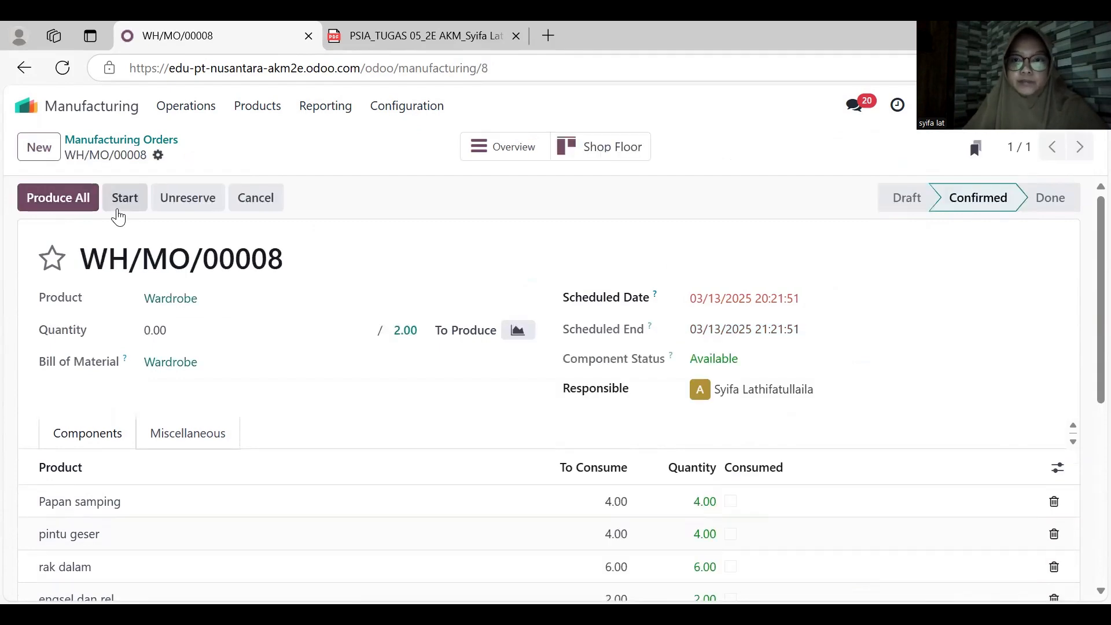
- Record 2 produced units on the Wardrobe manufacturing order and complete its production
click(196, 325)
text(2)
click(346, 398)
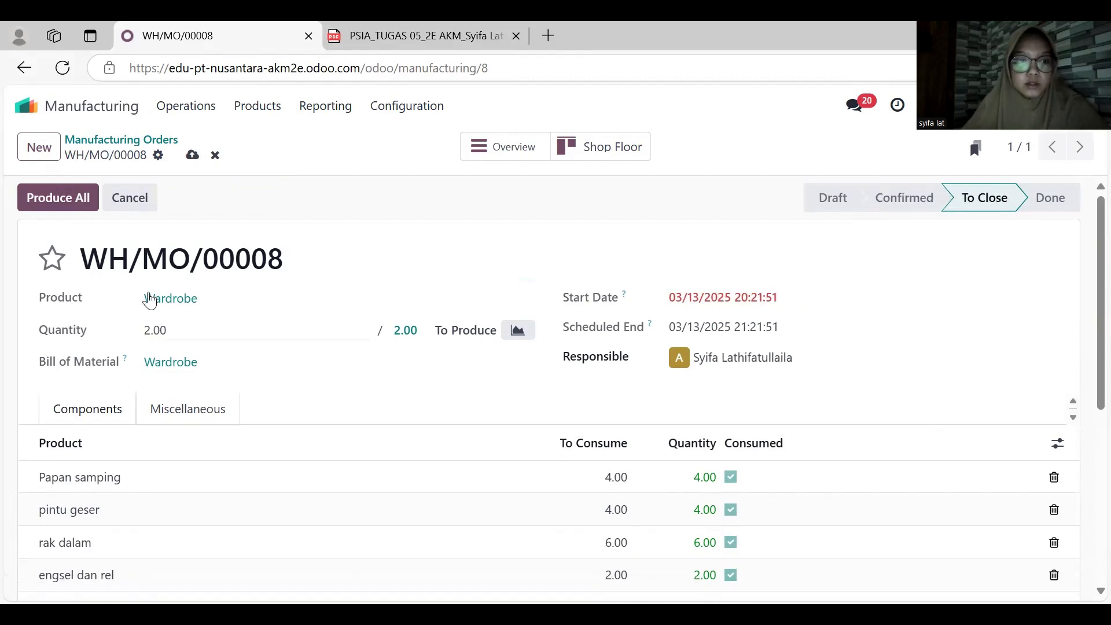
click(64, 207)
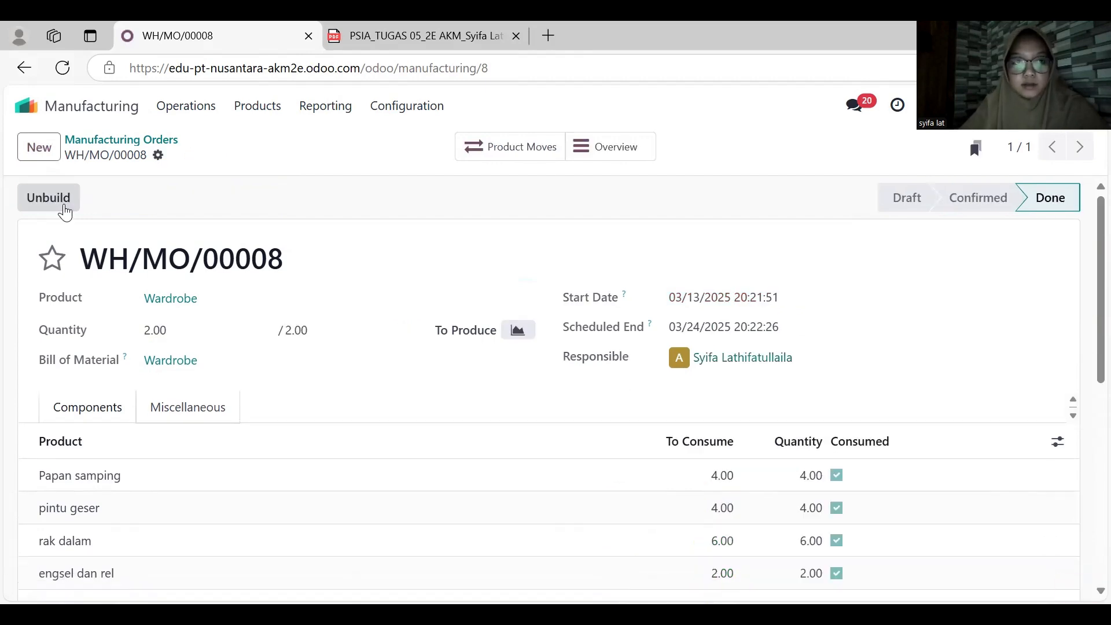
- Switch to the Sales app, recheck the order lines of the Toko Sentosa order and open its delivery
click(81, 113)
click(412, 314)
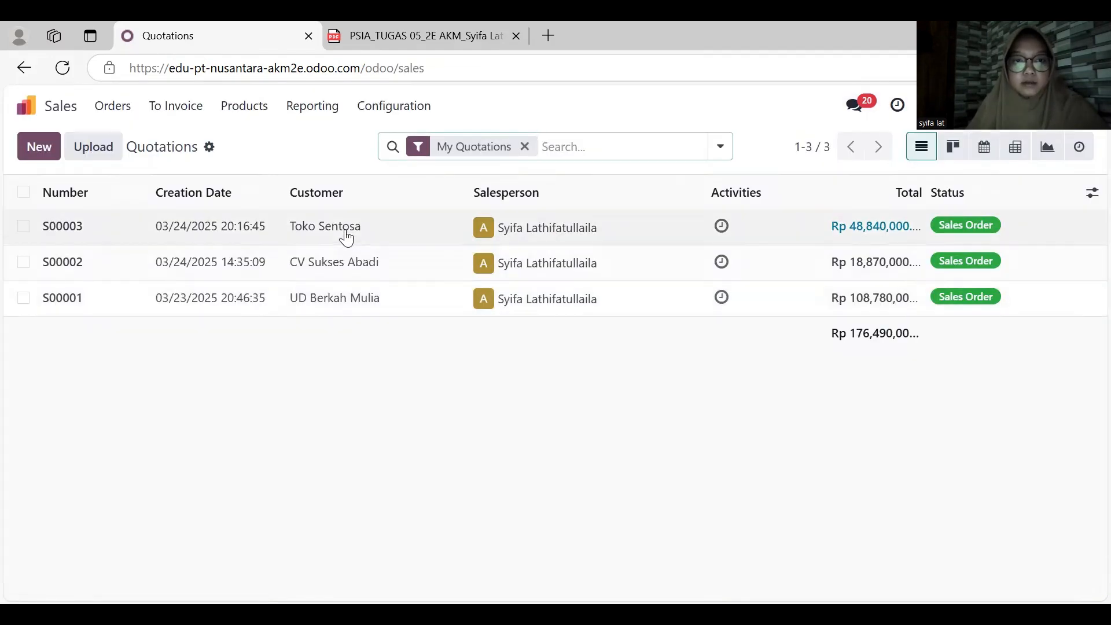
click(344, 231)
scroll(398, 367, down, 1)
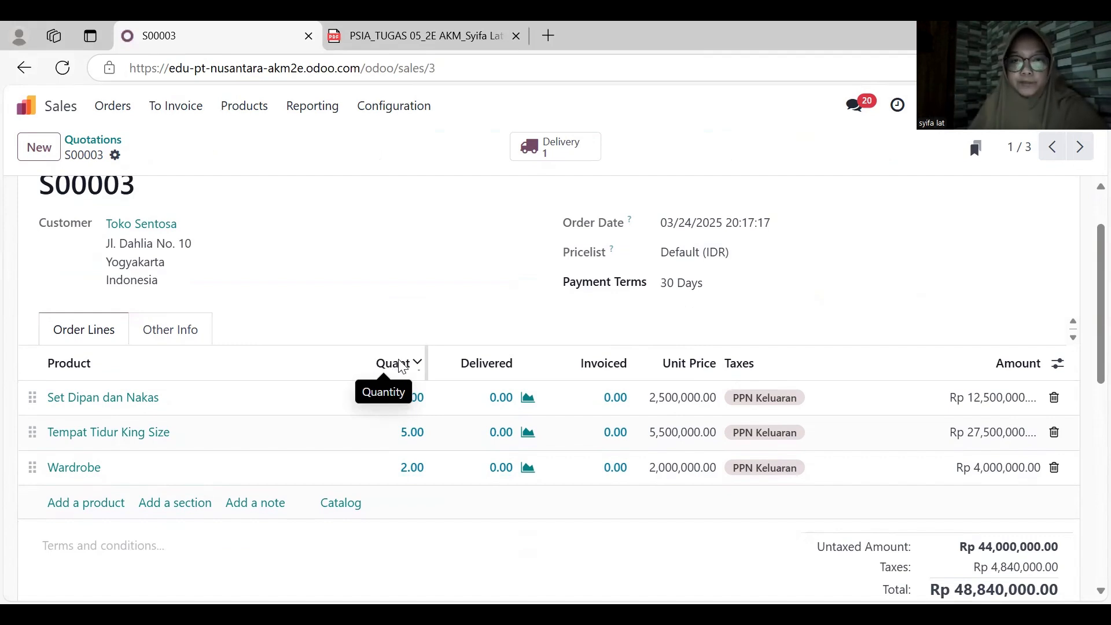
scroll(399, 367, up, 1)
click(555, 164)
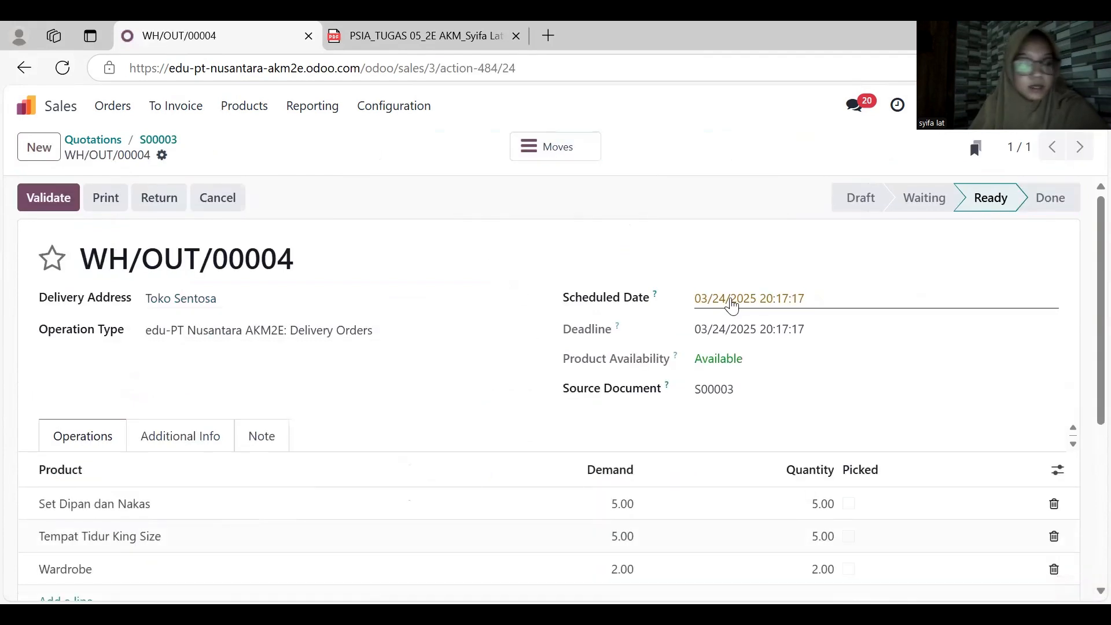
- Set the Toko Sentosa delivery's scheduled date to March 13, 2025 and validate the delivery
click(732, 304)
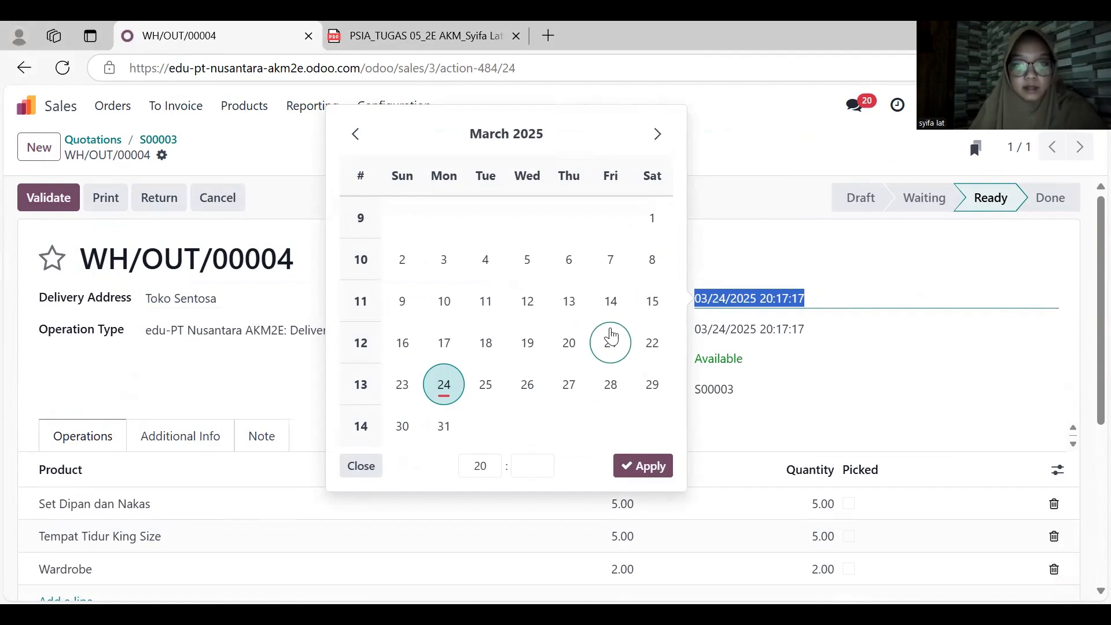
click(569, 301)
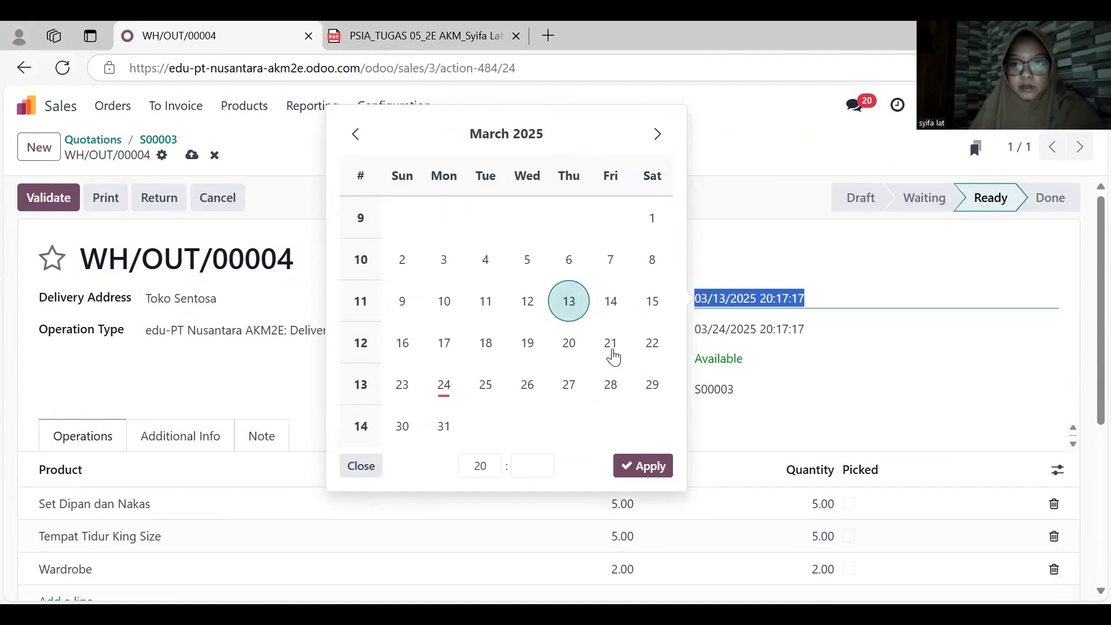
click(645, 465)
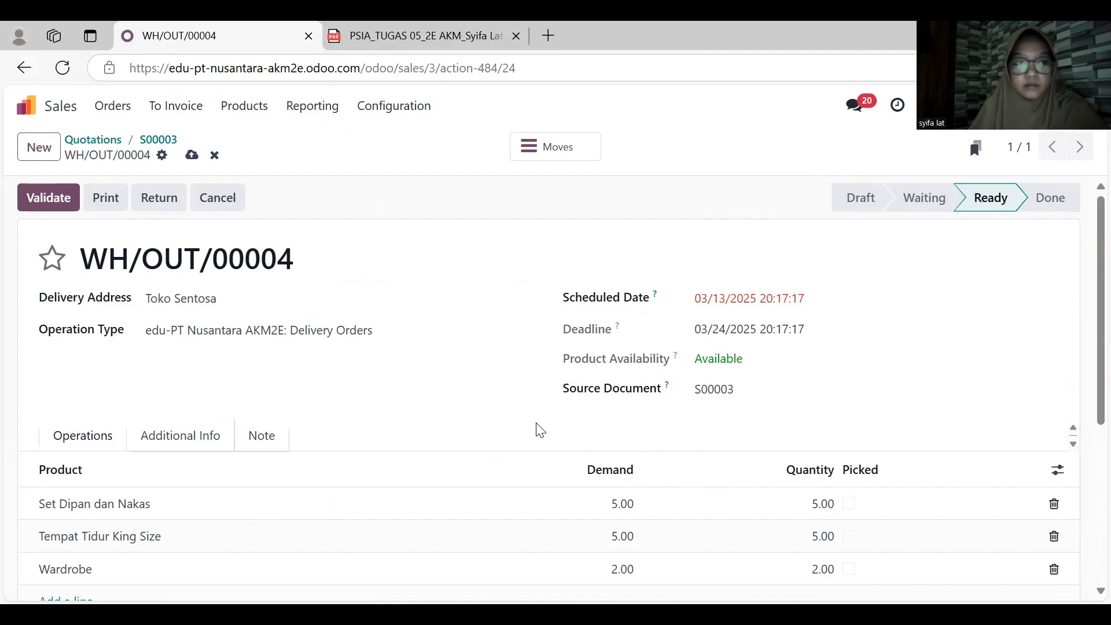
scroll(538, 431, down, 2)
scroll(537, 432, up, 1)
scroll(537, 432, up, 1)
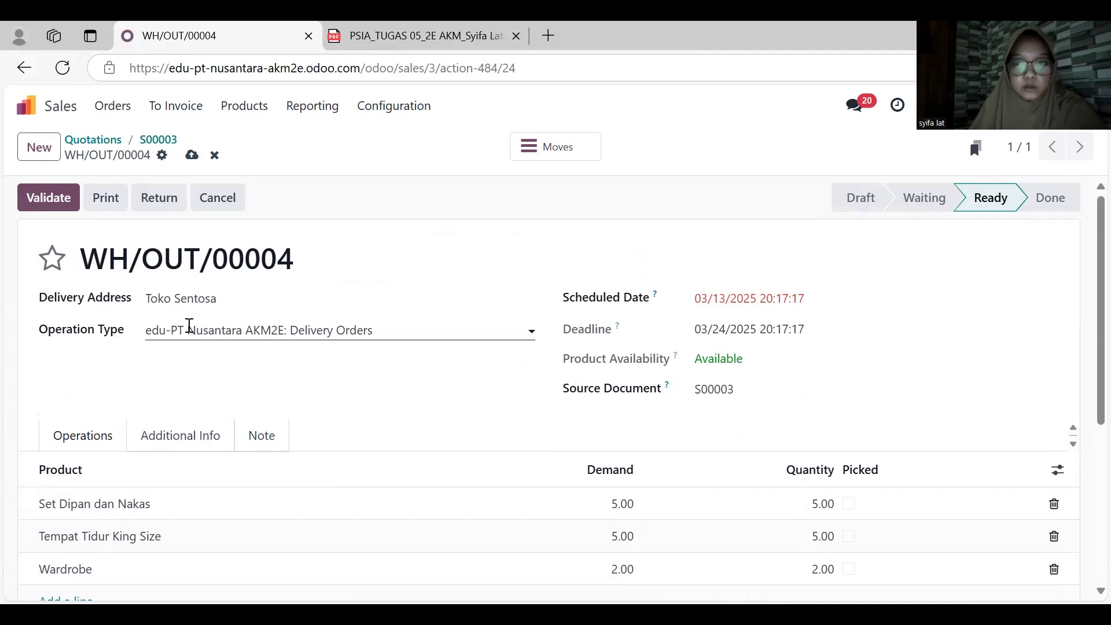
click(51, 199)
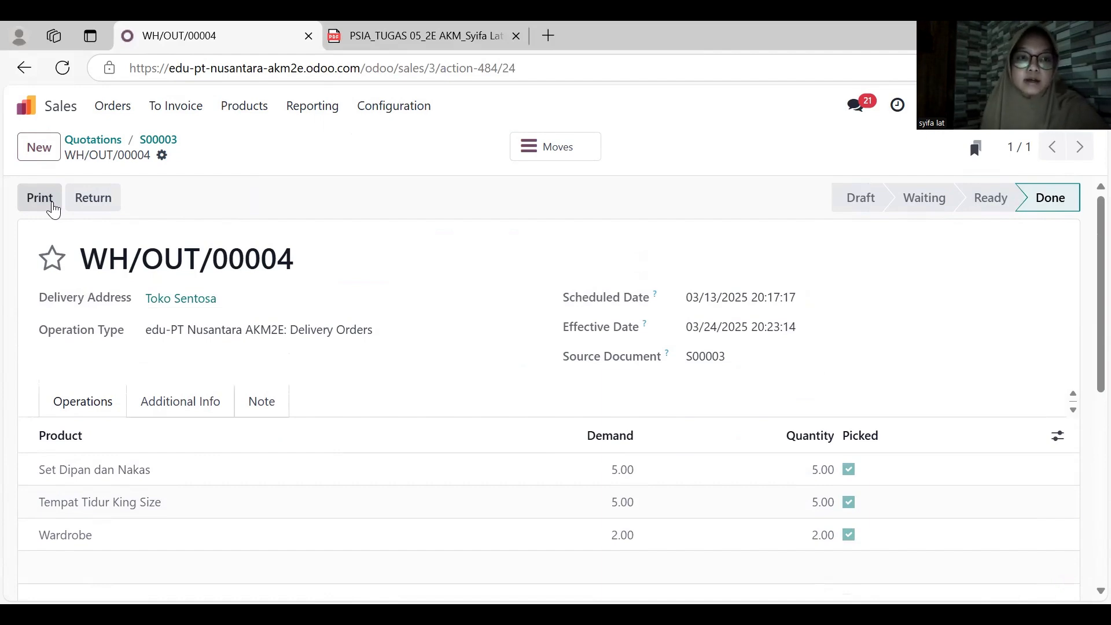
- Go to the sales orders list, check the invoice statuses and open the Toko Sentosa order
click(24, 67)
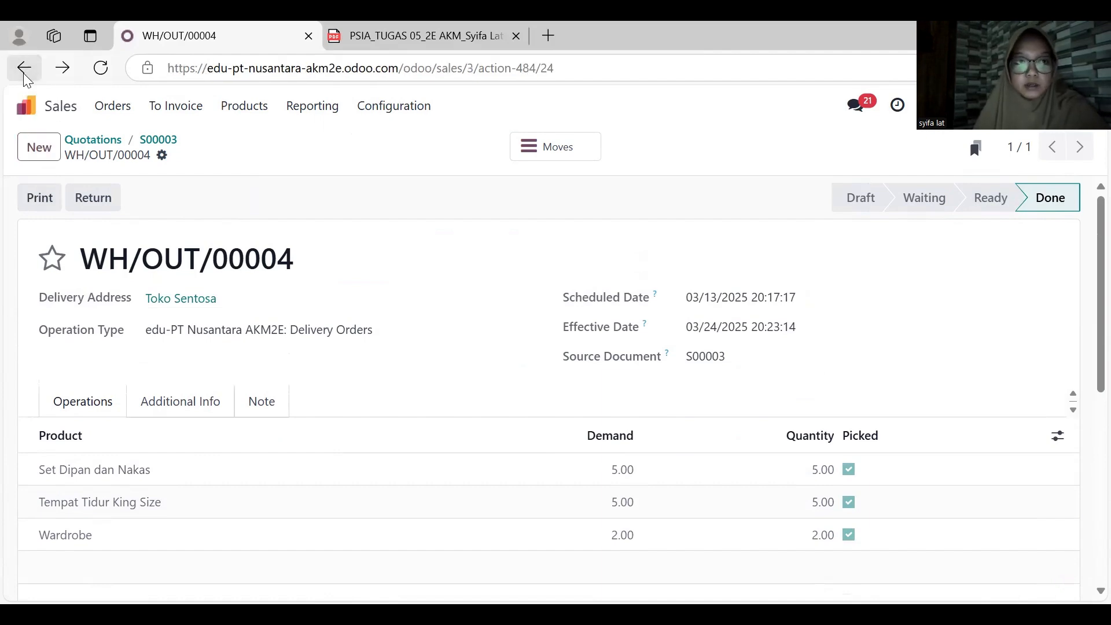
click(97, 107)
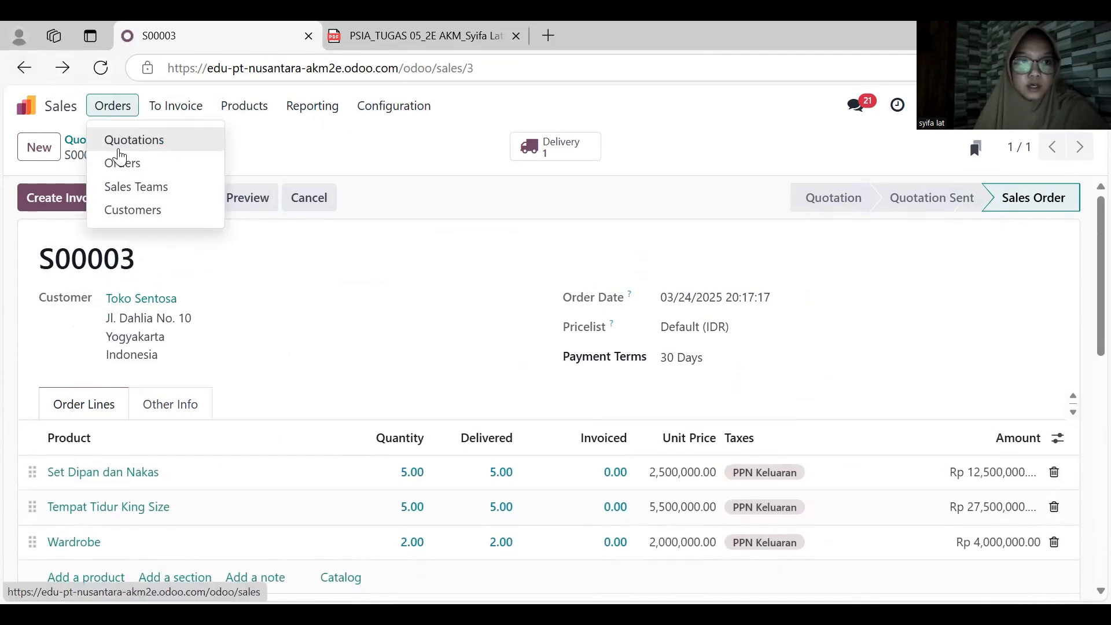
click(123, 161)
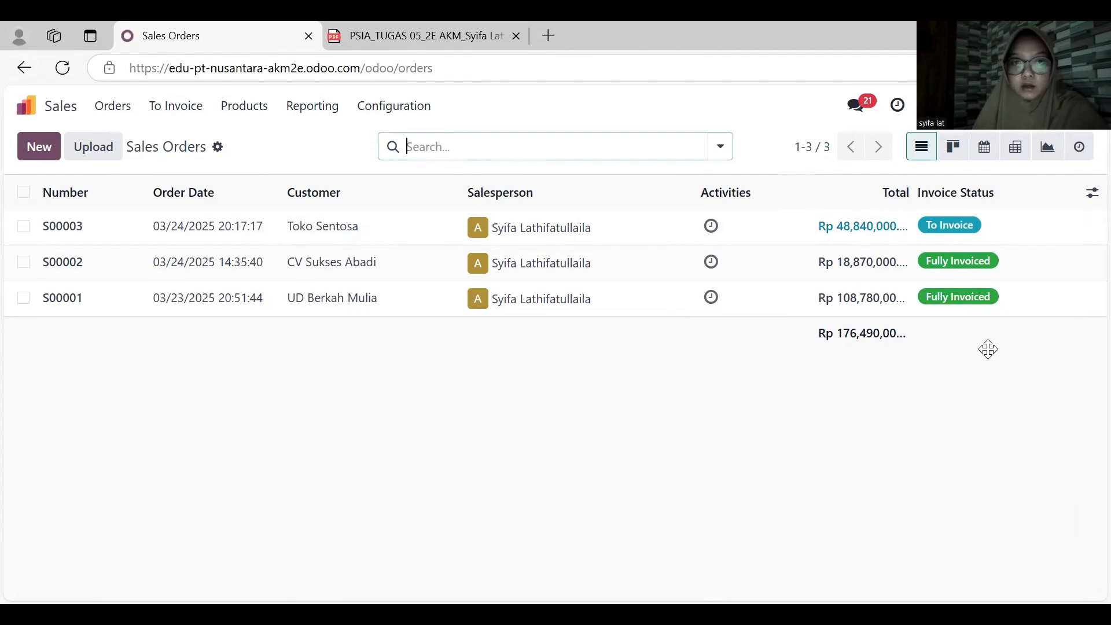
click(412, 232)
scroll(248, 290, down, 1)
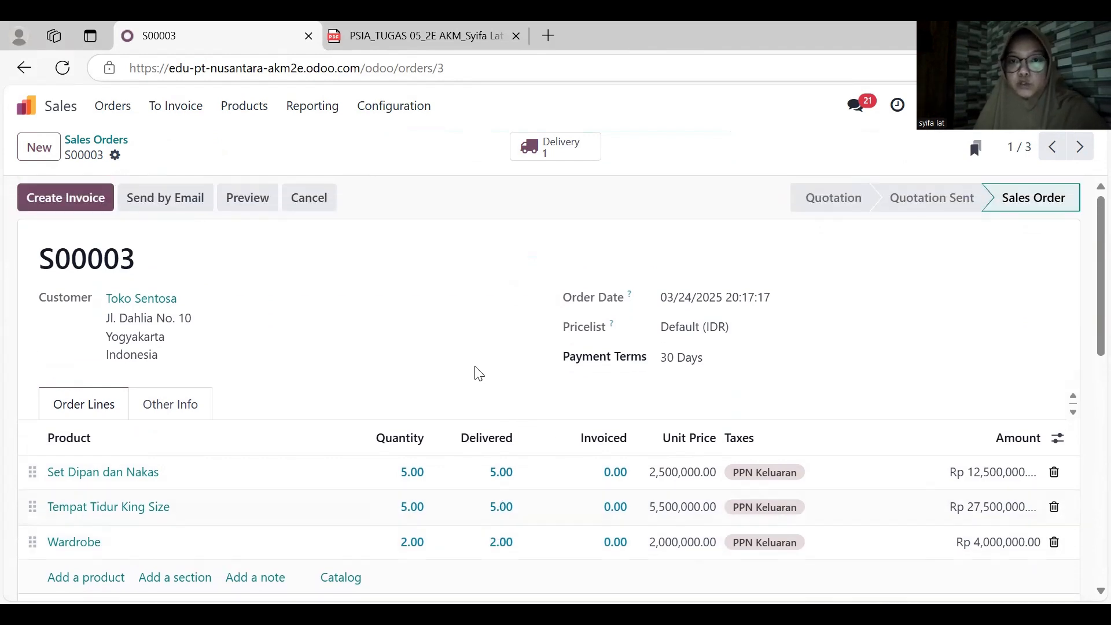
- Create a regular draft invoice from the Toko Sentosa order and set its delivery and invoice dates to March 13, 2025
click(92, 207)
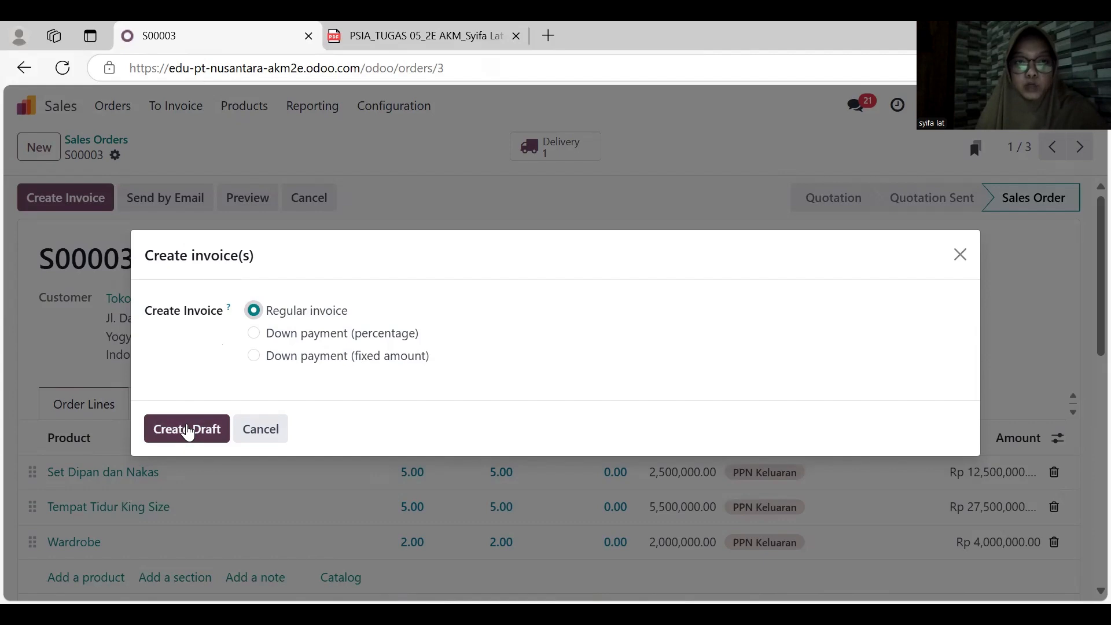
click(187, 429)
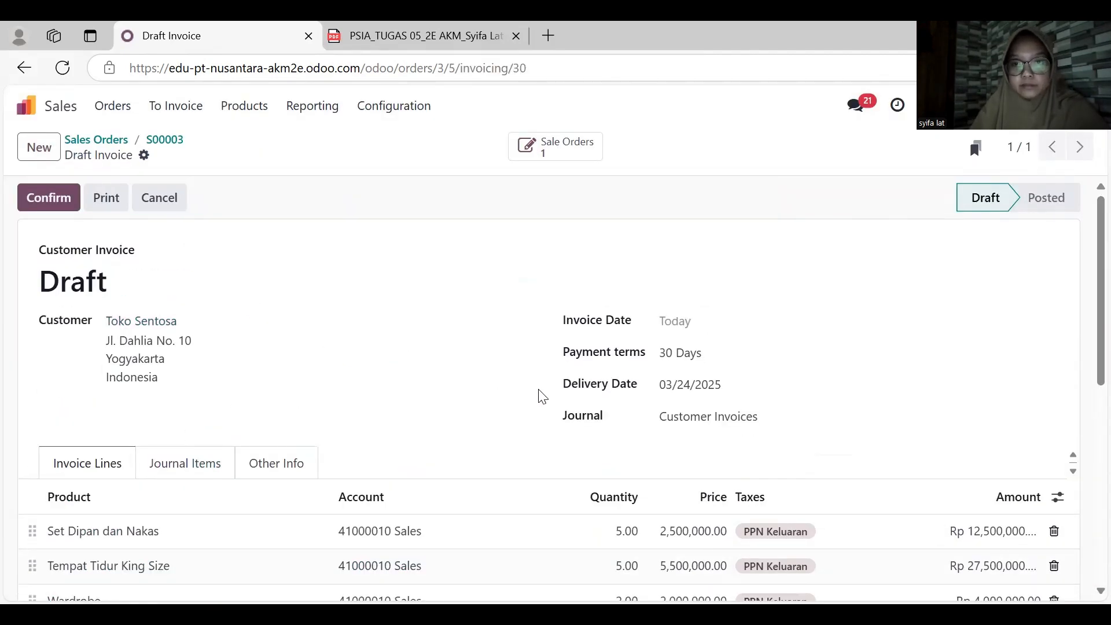
click(690, 386)
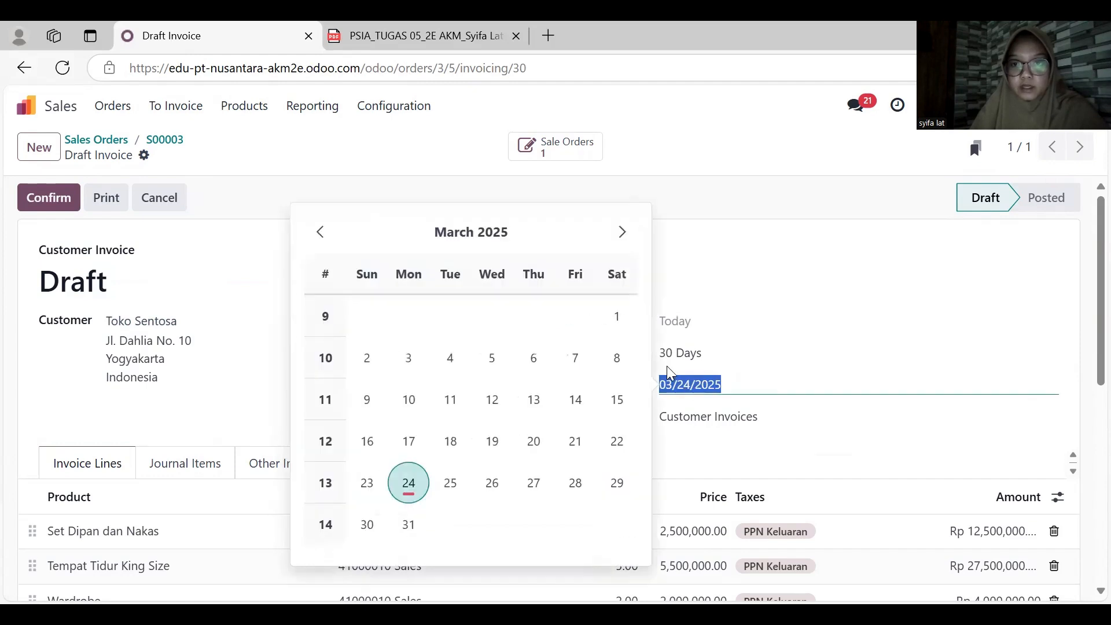
click(529, 409)
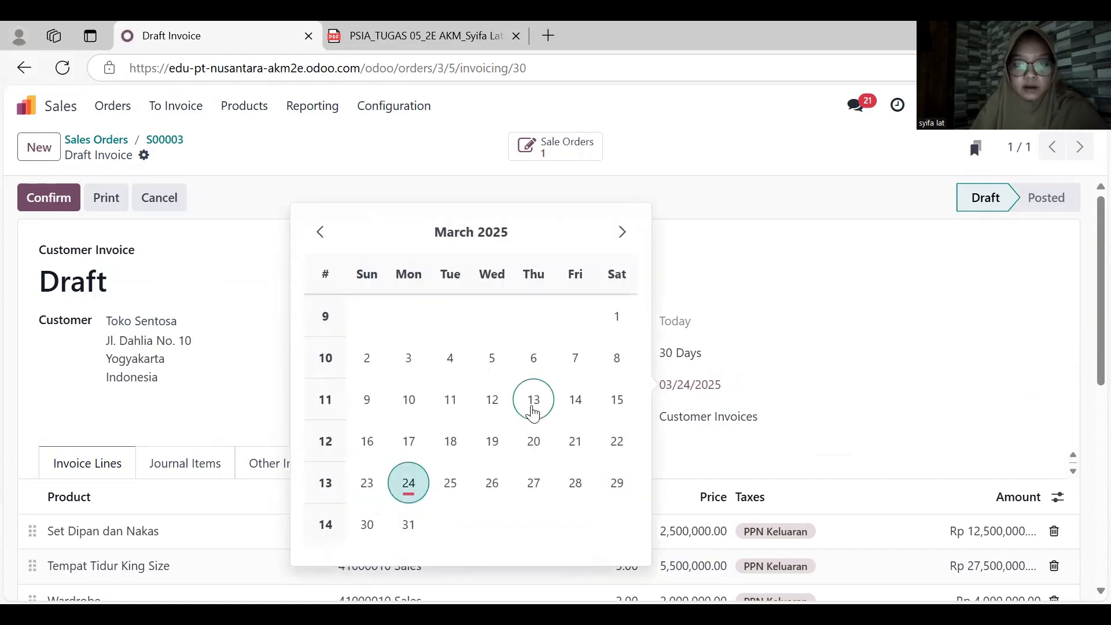
click(687, 325)
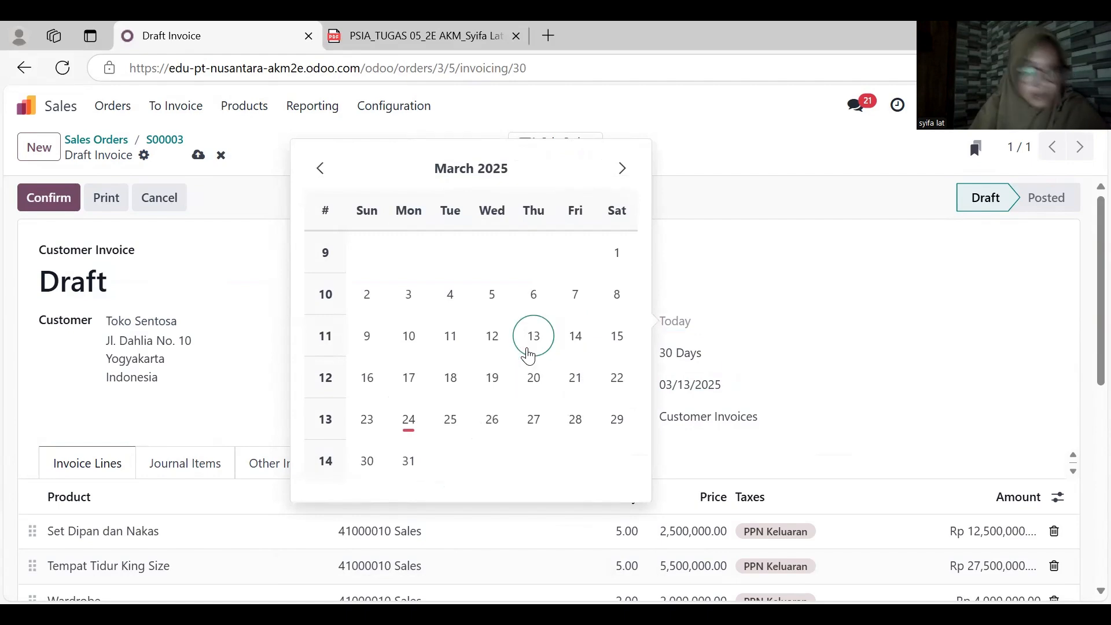
click(528, 352)
- Check the invoice lines and totals of the Toko Sentosa draft, confirm the invoice and review the posted lines
scroll(602, 391, down, 2)
scroll(602, 393, down, 2)
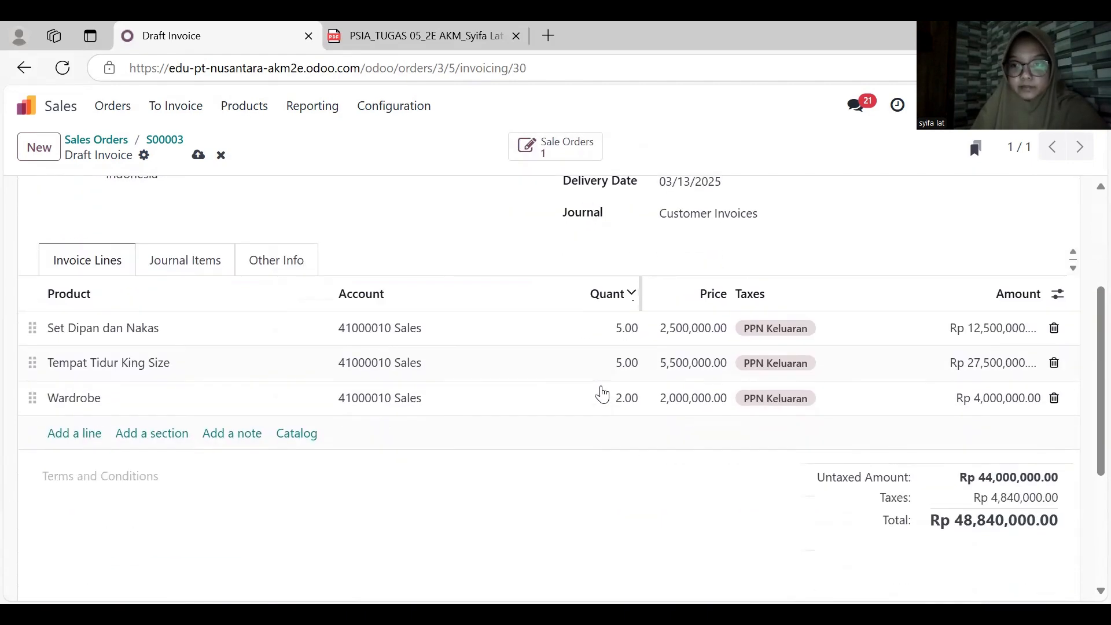
scroll(602, 393, up, 1)
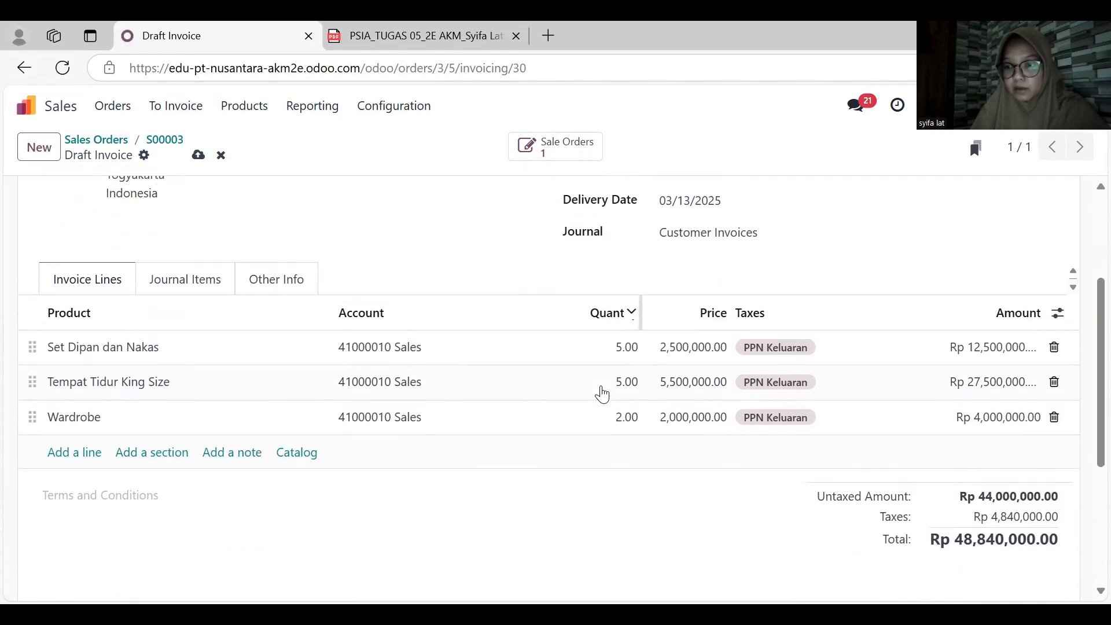
scroll(602, 392, up, 4)
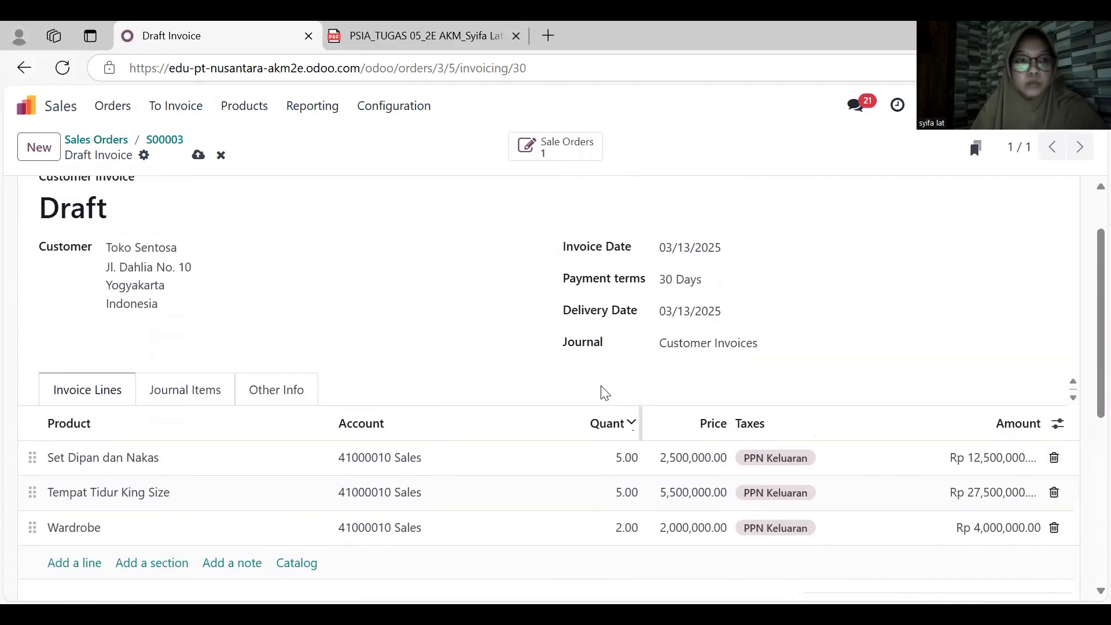
click(48, 202)
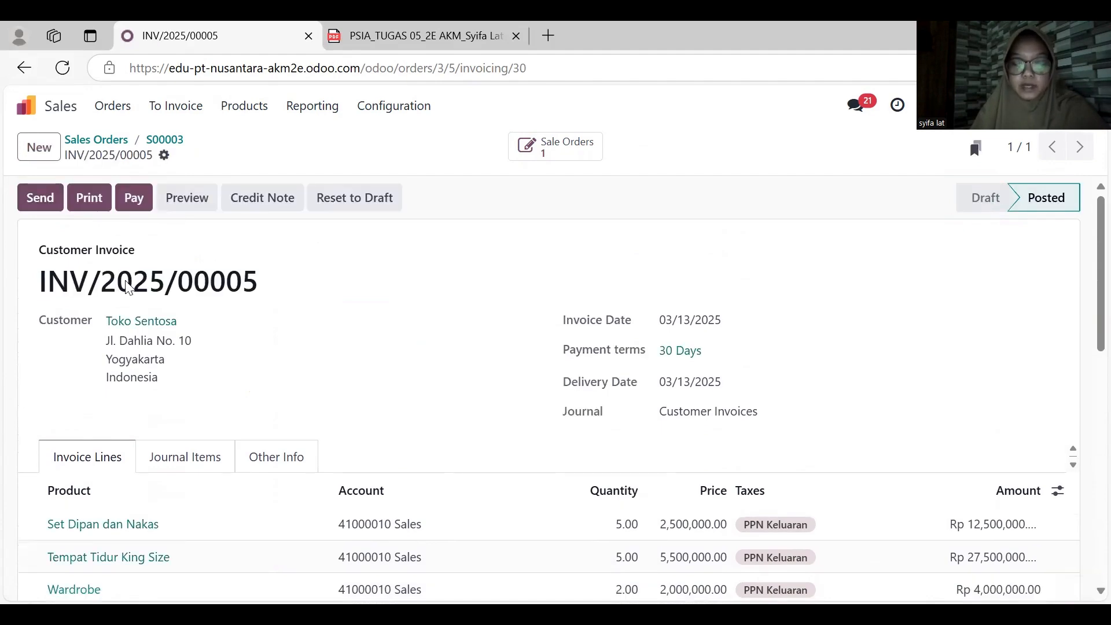
scroll(278, 404, down, 3)
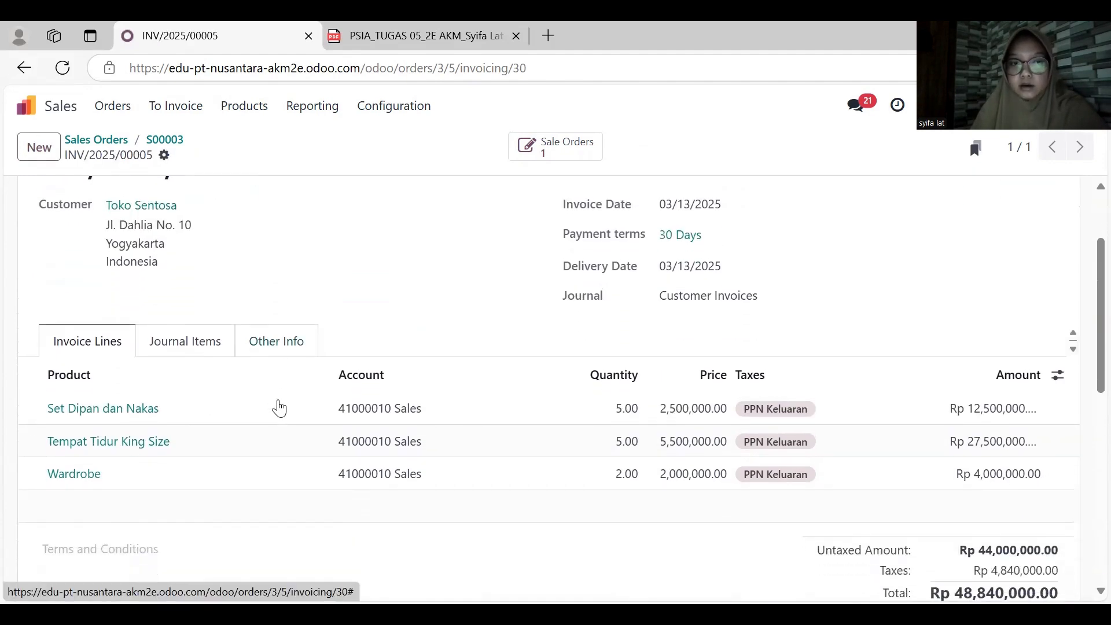
scroll(279, 407, up, 3)
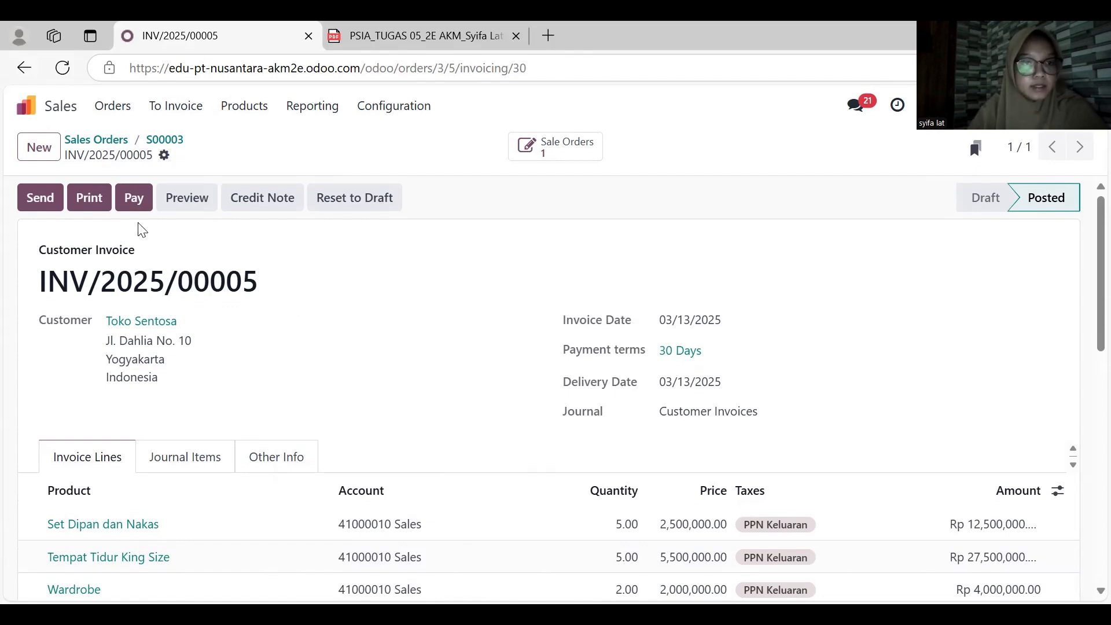
- Register the full payment of the Toko Sentosa invoice through the Cash journal with payment date March 19, 2025
click(134, 201)
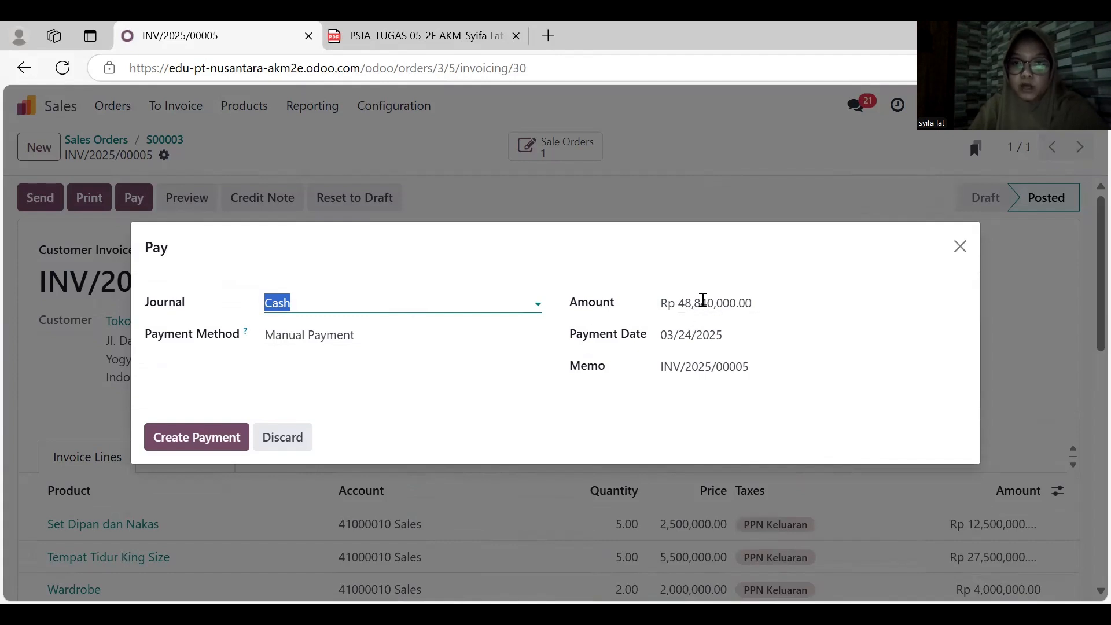
click(699, 337)
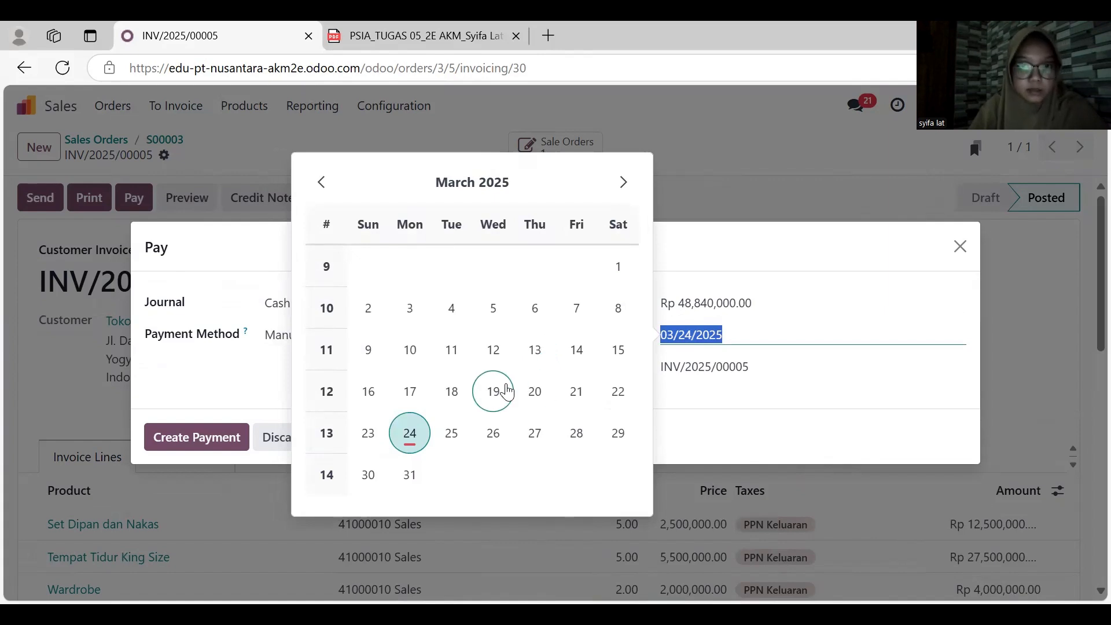
click(493, 391)
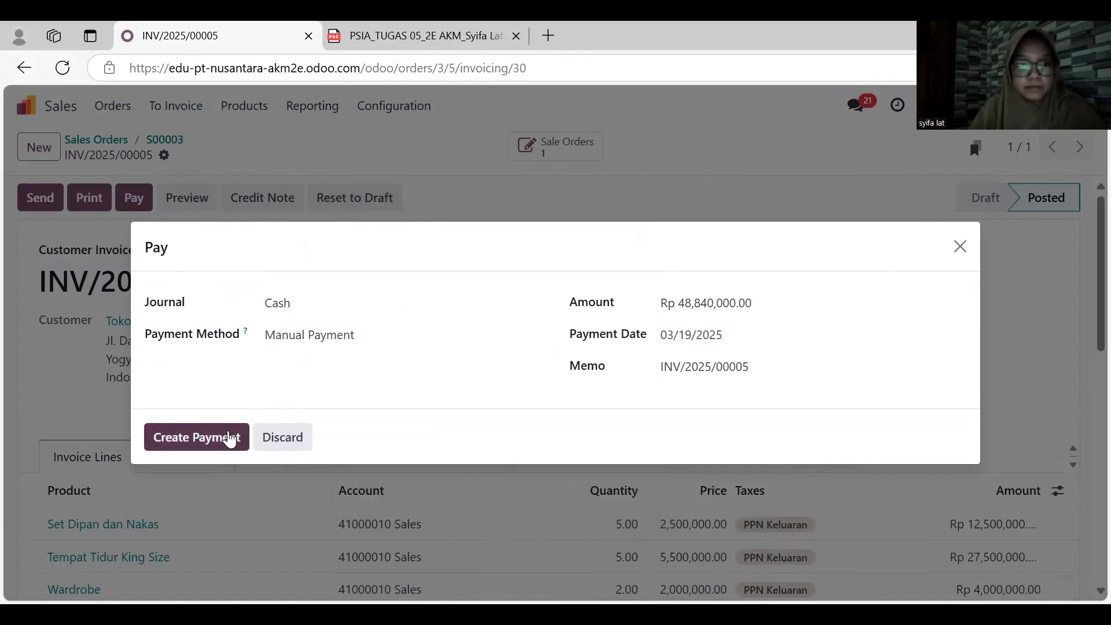
click(226, 439)
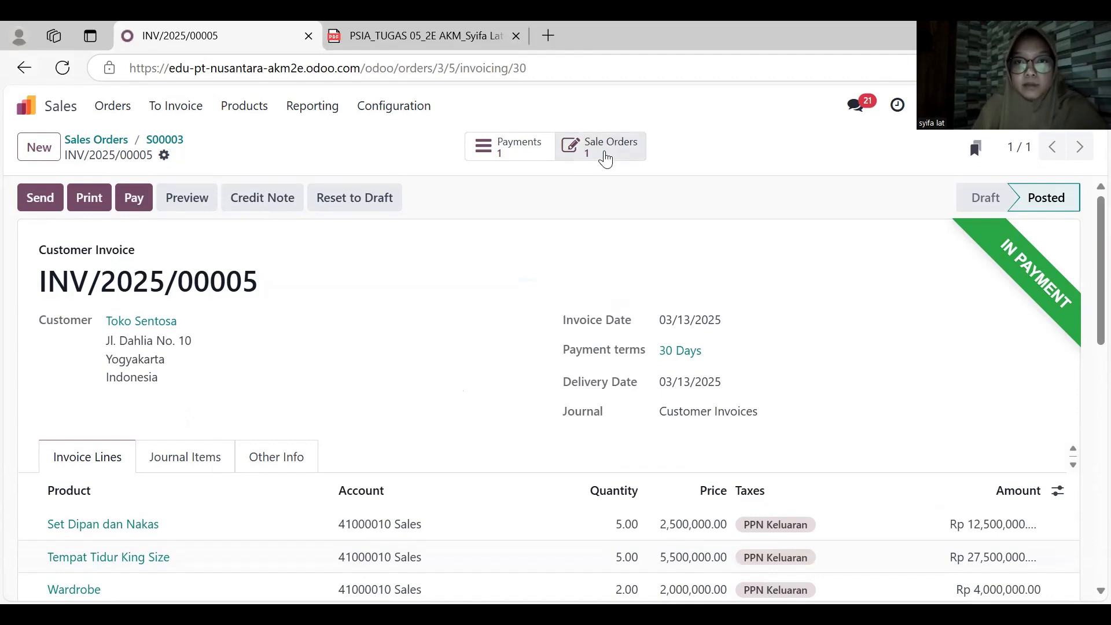
- Open the payment linked to the Toko Sentosa invoice, validate it and return to the invoice
click(605, 156)
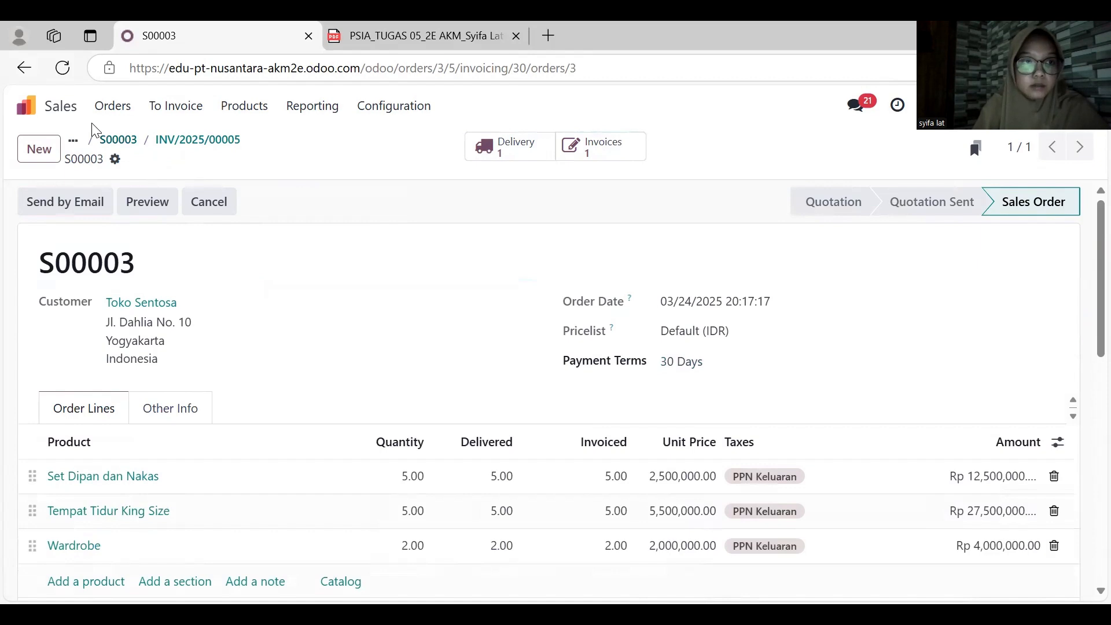
click(24, 68)
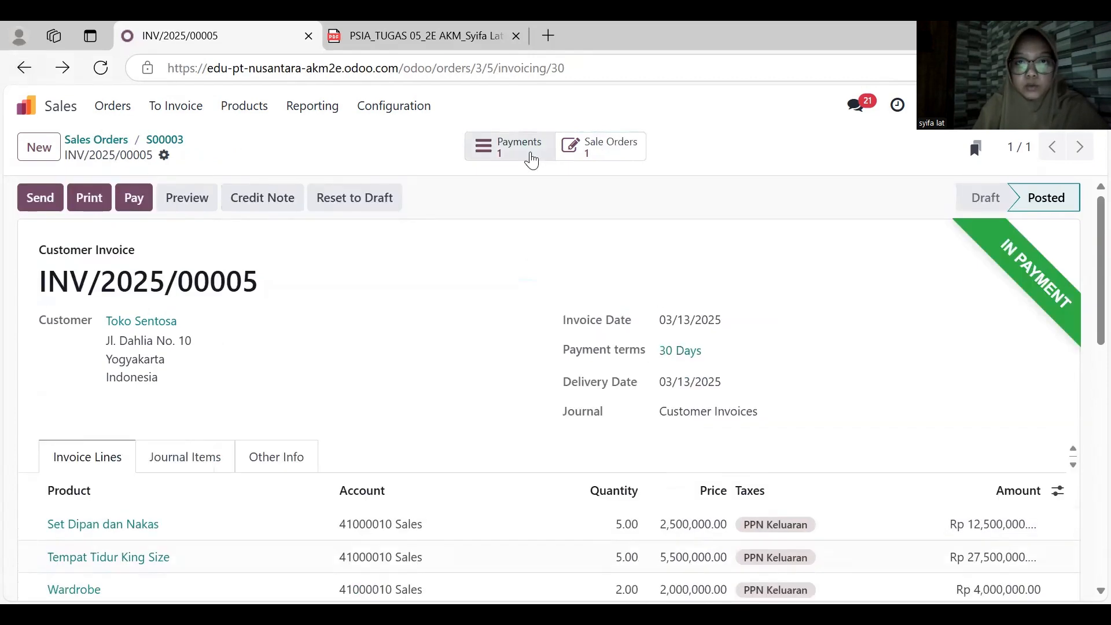
click(529, 156)
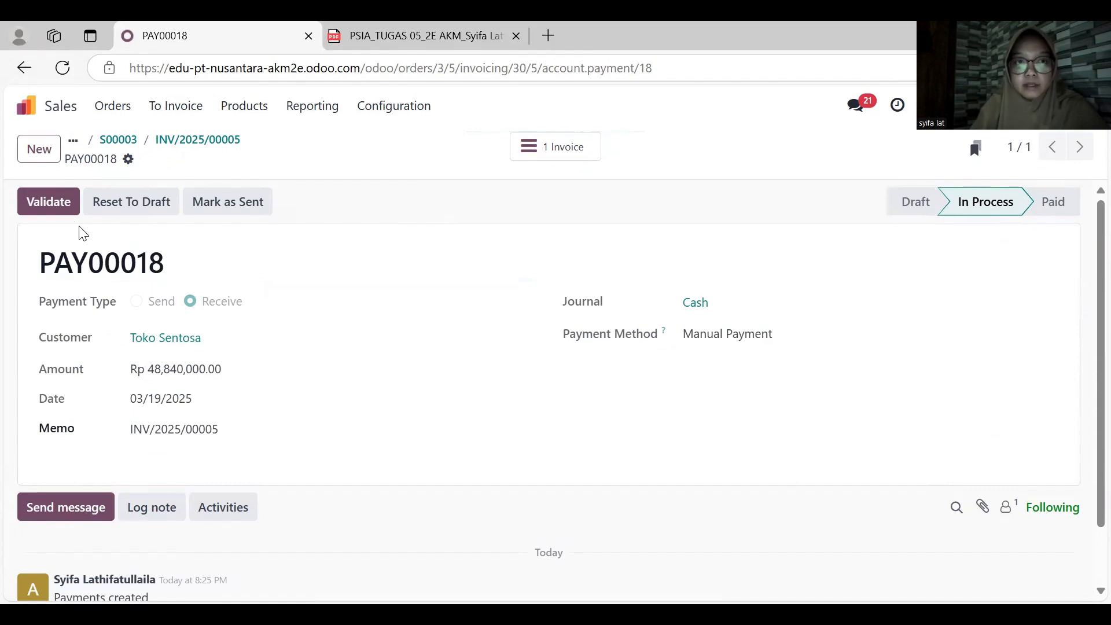
click(50, 214)
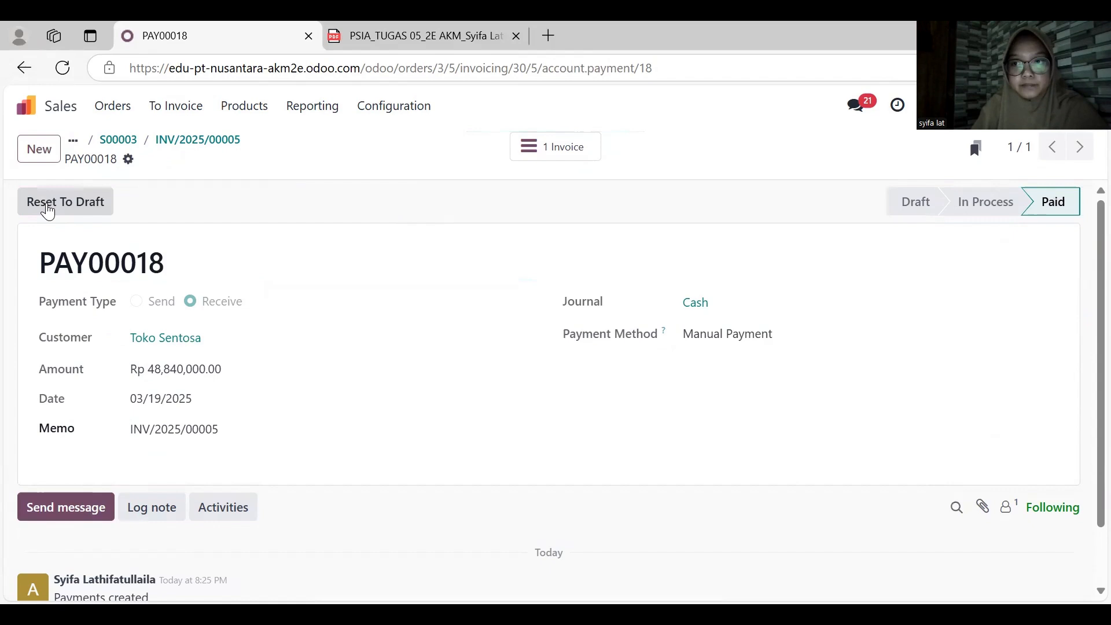
click(24, 69)
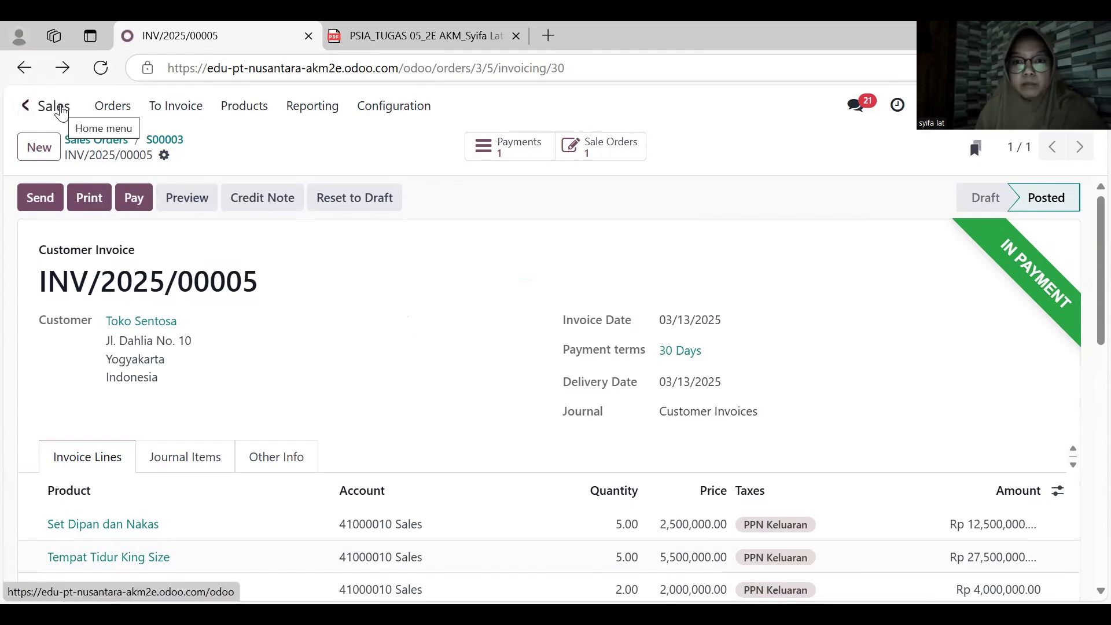
- Switch to the Accounting app, open the journal items and replace the Posted filter with Unreconciled
click(61, 112)
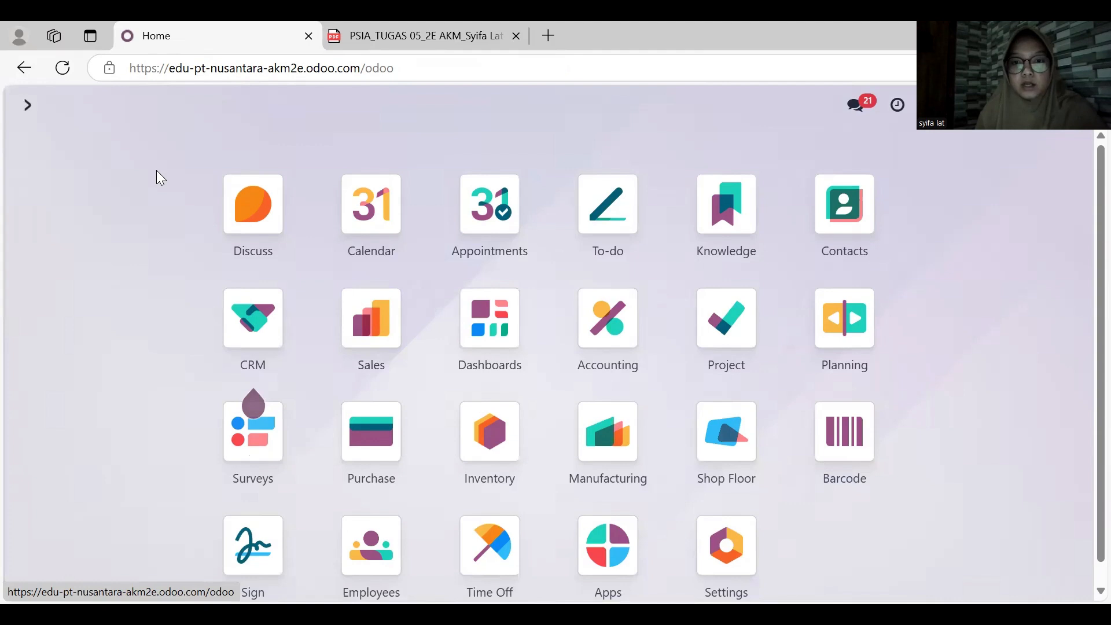
click(613, 343)
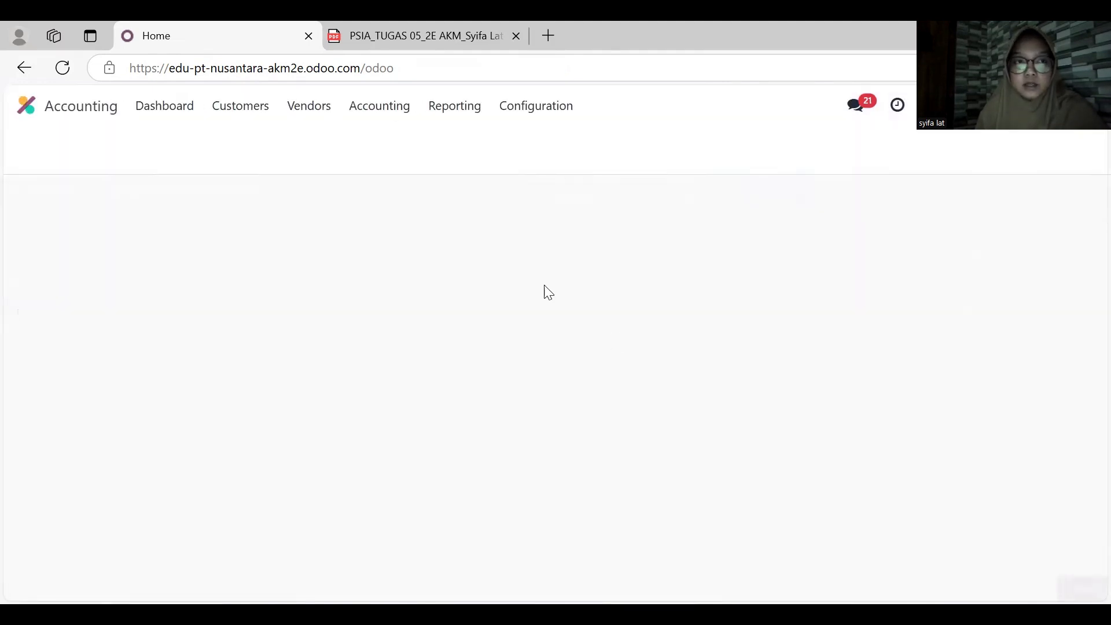
click(396, 108)
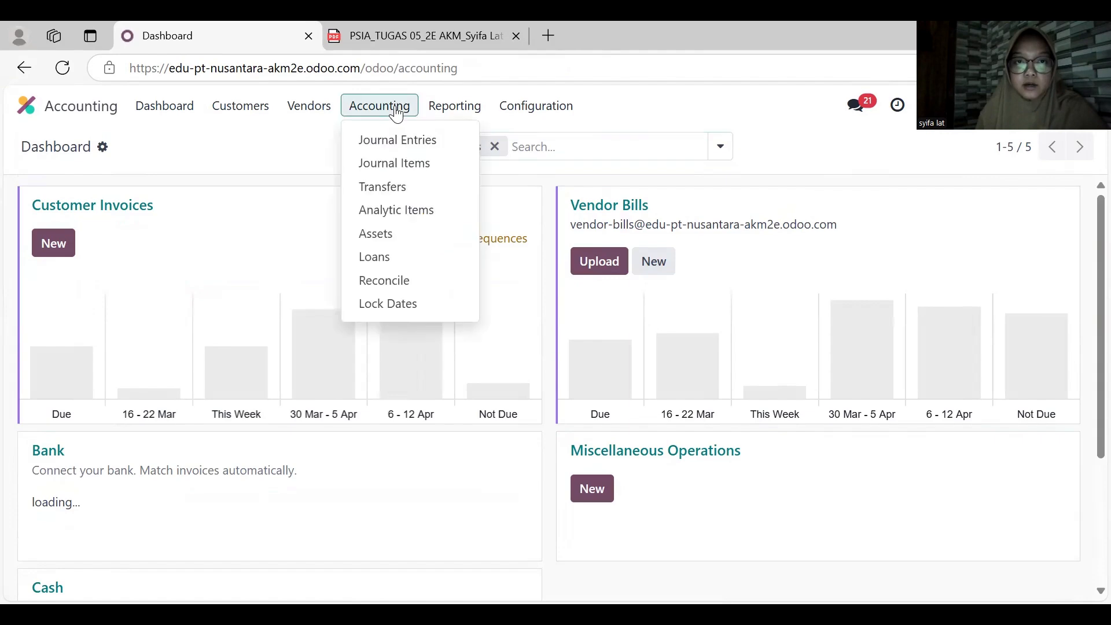
click(389, 164)
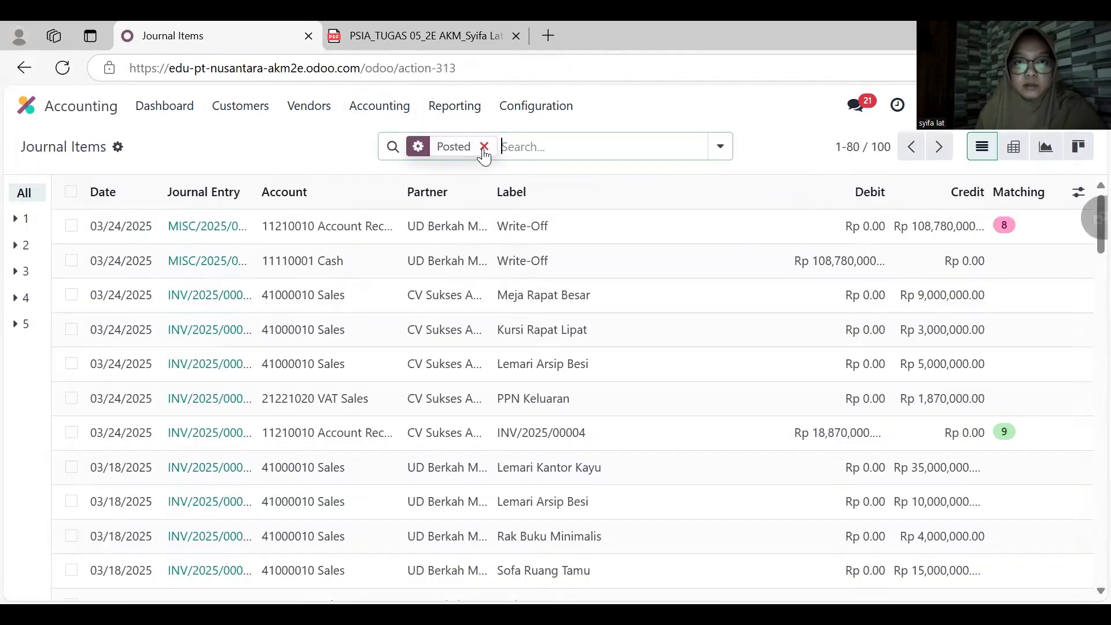
click(484, 147)
click(488, 144)
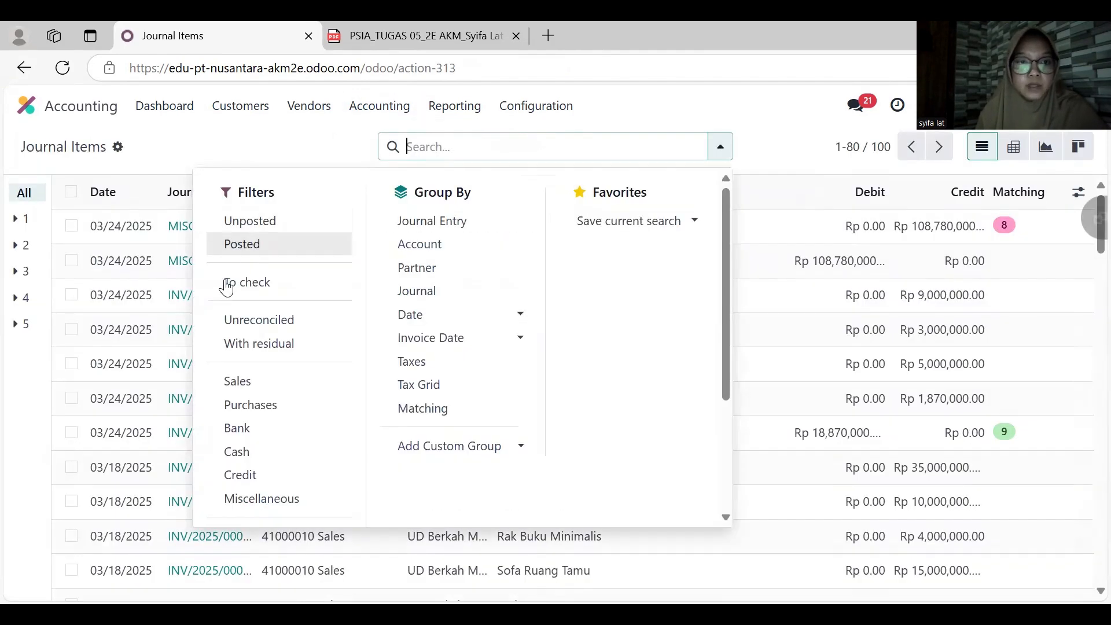
click(245, 326)
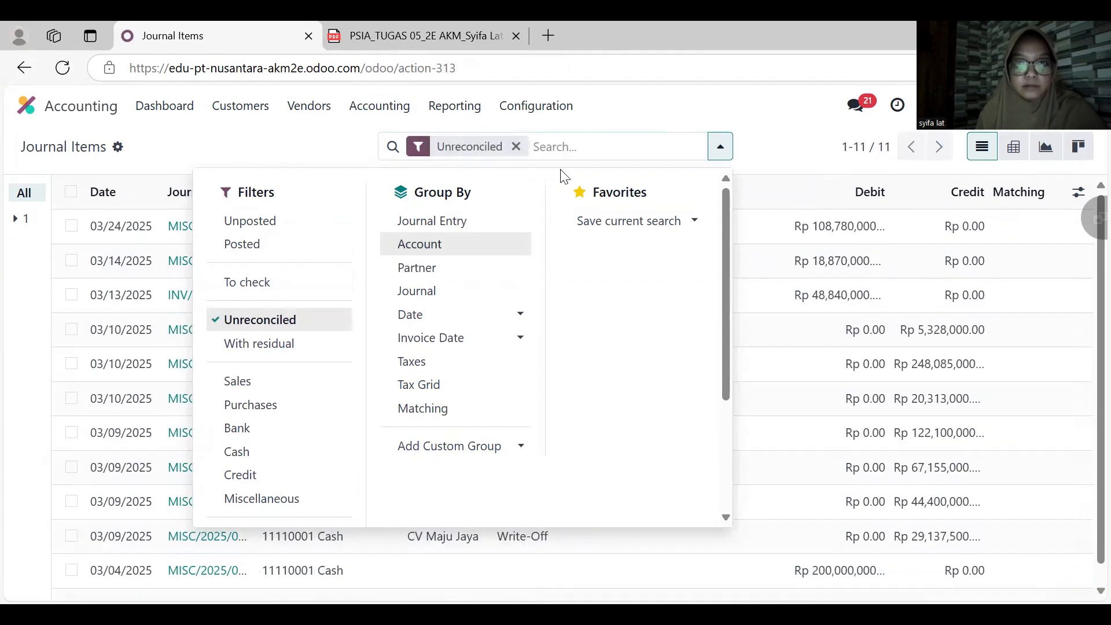
click(753, 125)
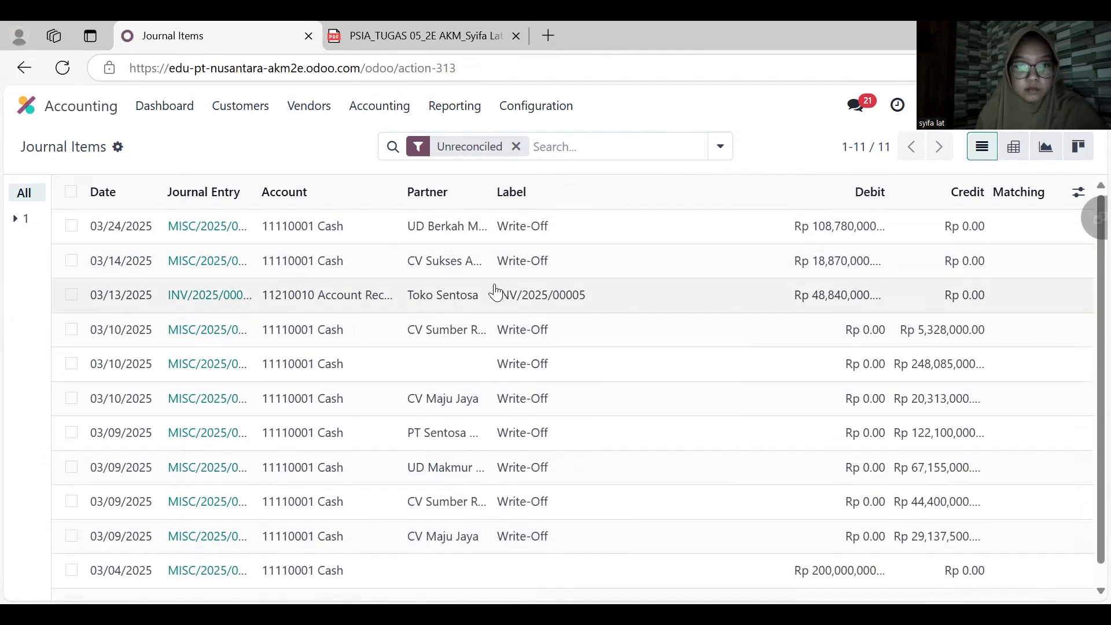
- Reconcile the Toko Sentosa receivable item with a write-off to account 11110001 Cash dated March 19, 2025
click(71, 295)
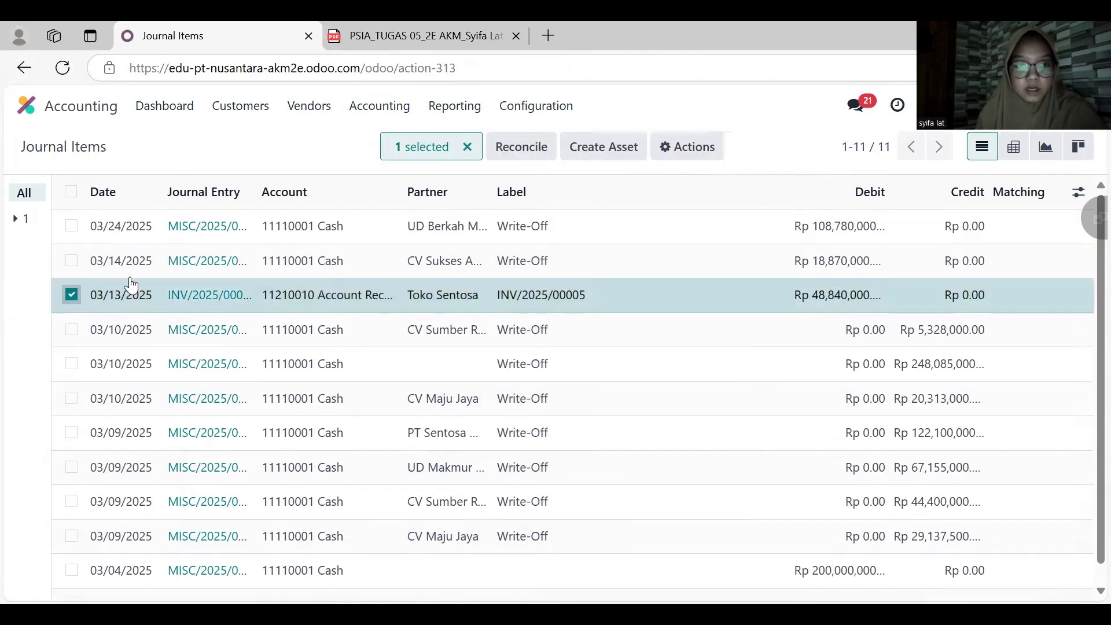
click(533, 151)
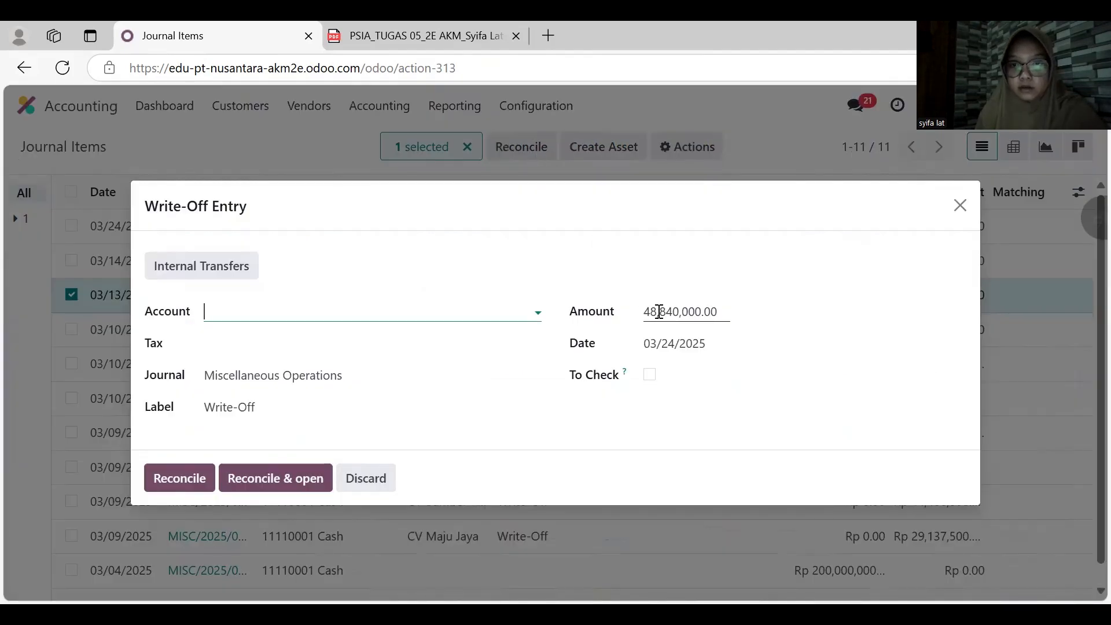
click(659, 345)
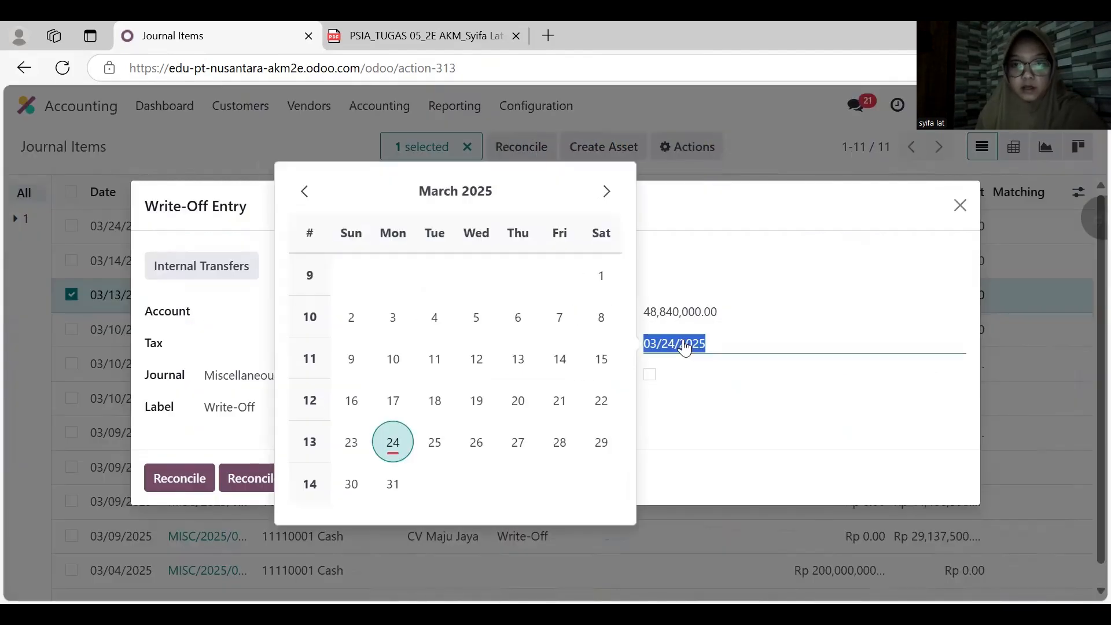
click(480, 400)
click(299, 314)
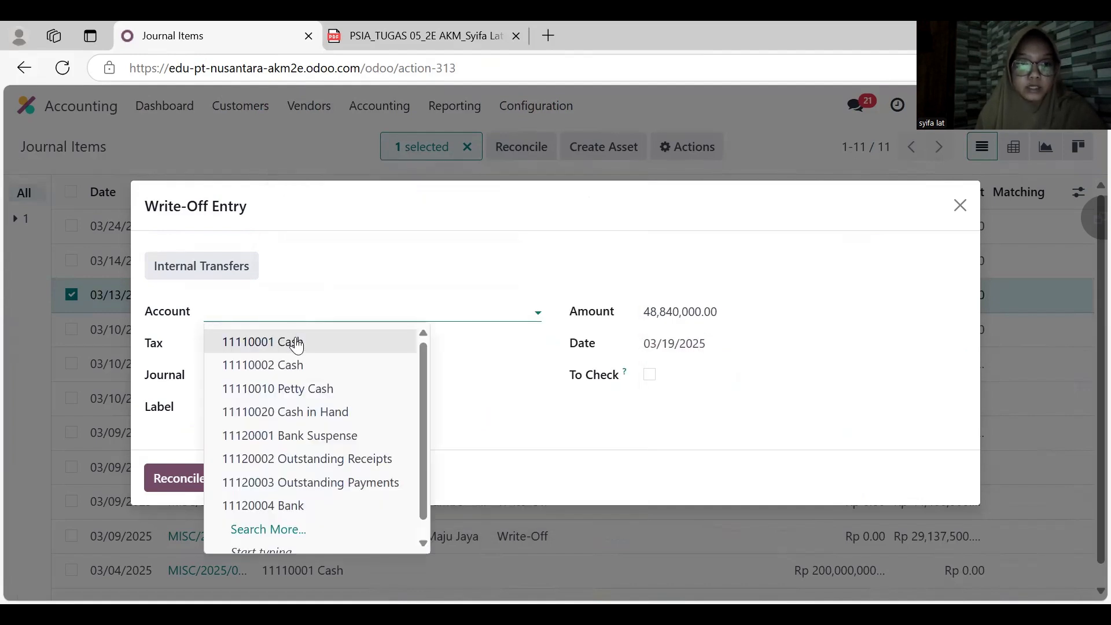
click(296, 339)
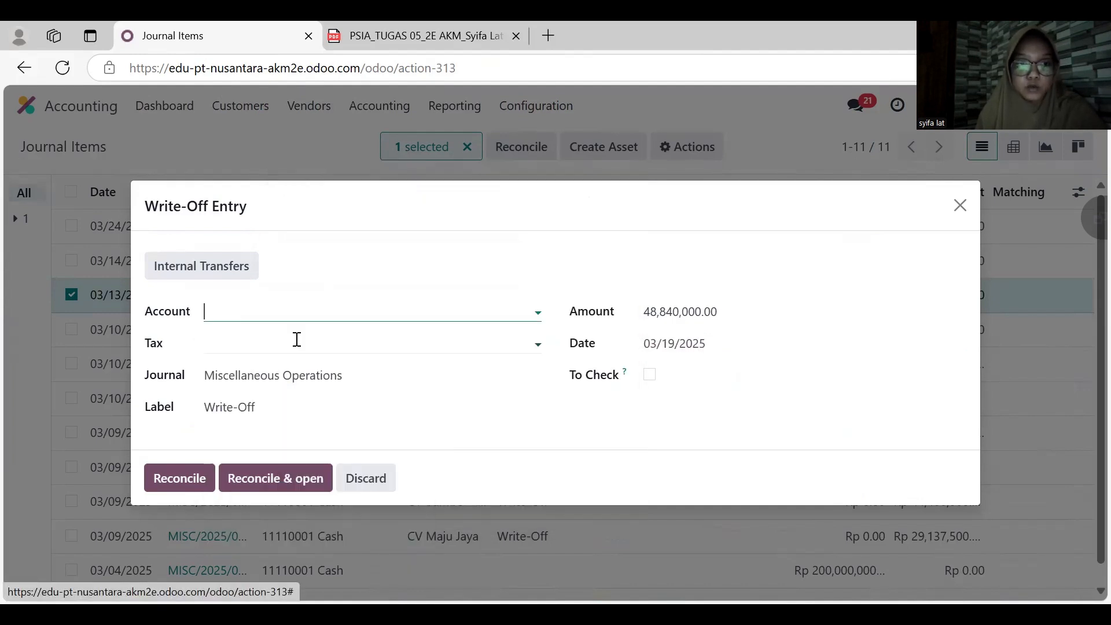
click(182, 478)
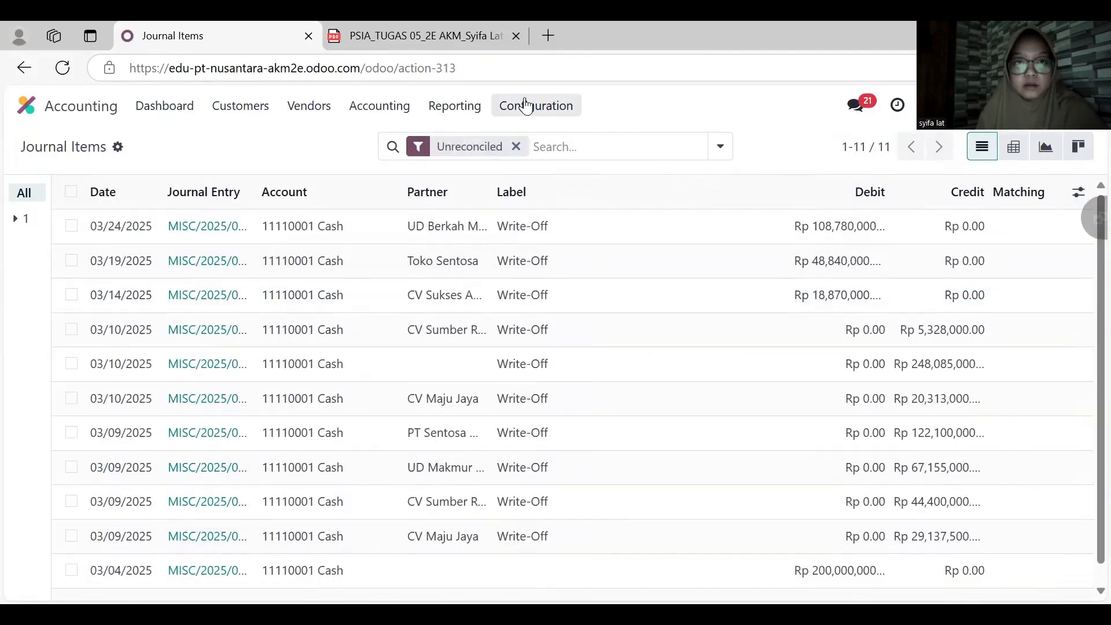
- Remove the Unreconciled filter, reload the journal items and review the Toko Sentosa entries
click(516, 146)
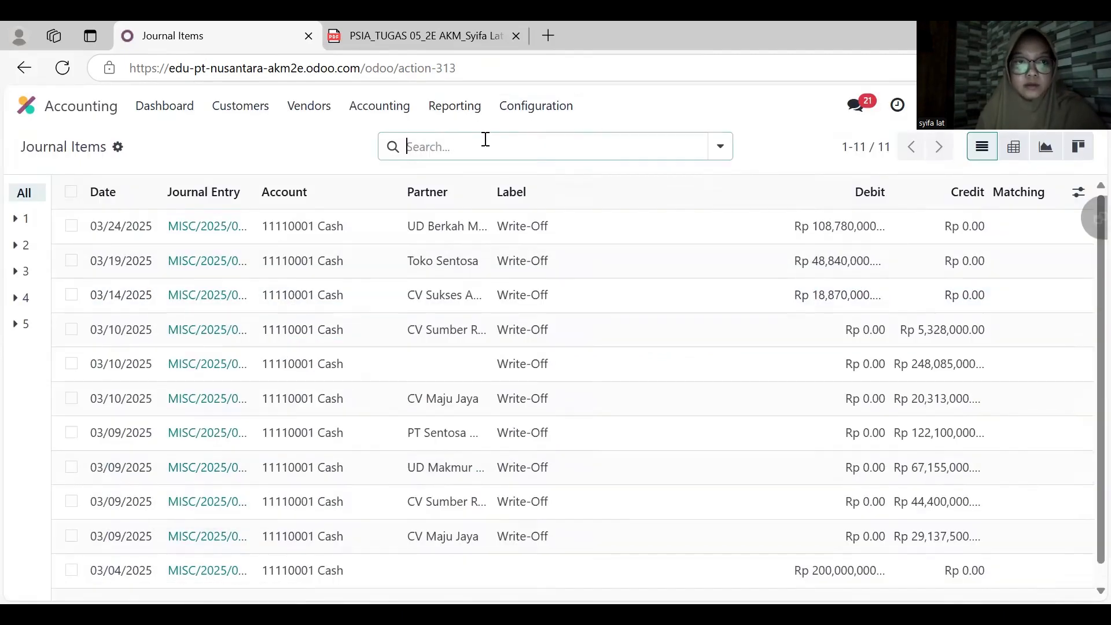
click(68, 69)
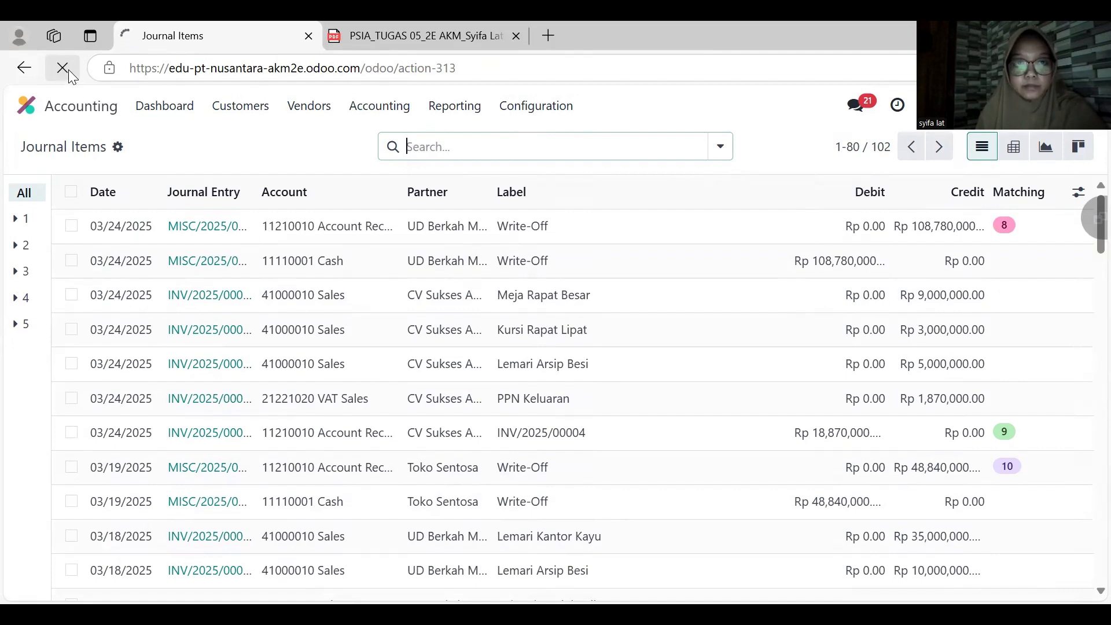
scroll(509, 329, down, 1)
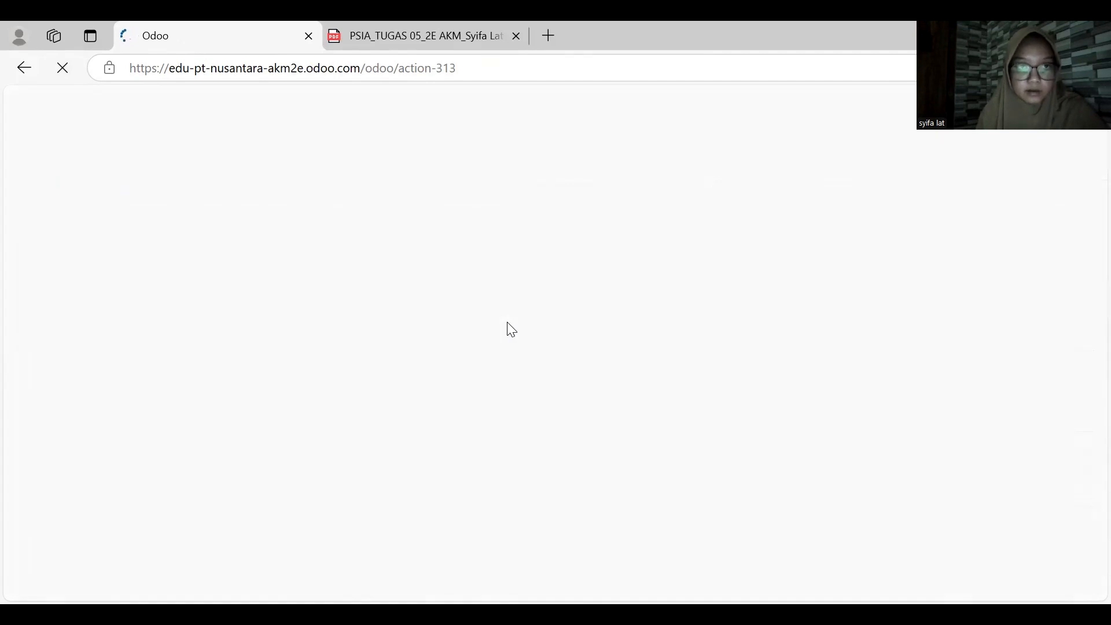
scroll(509, 329, down, 3)
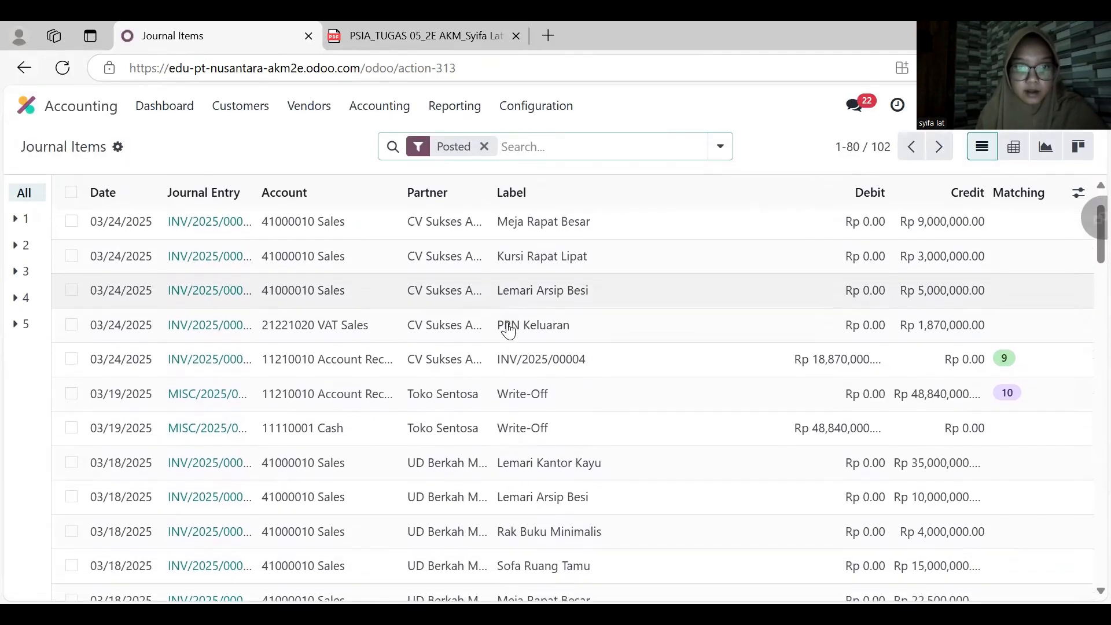
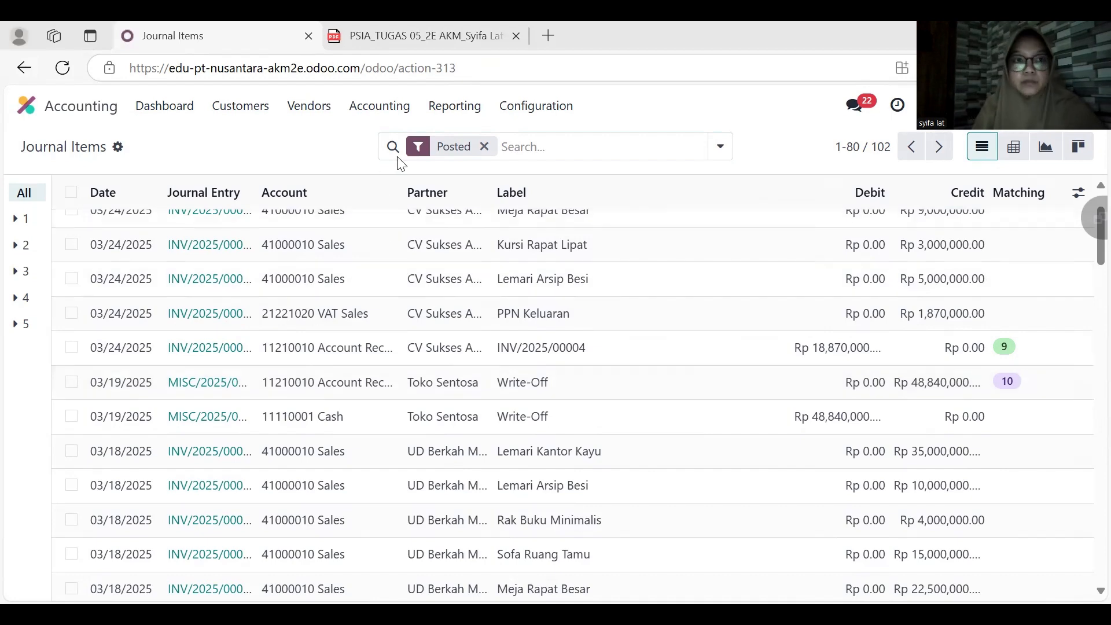
- Switch to the Sales app and open the invoice linked to the Toko Sentosa sales order to check its payment status
click(41, 105)
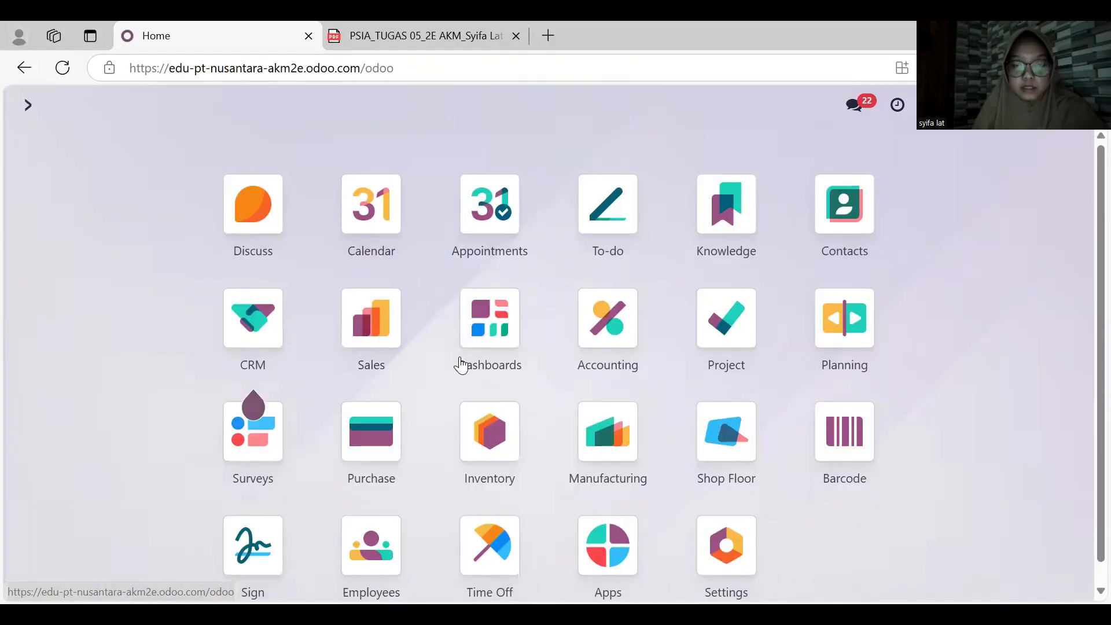
click(384, 323)
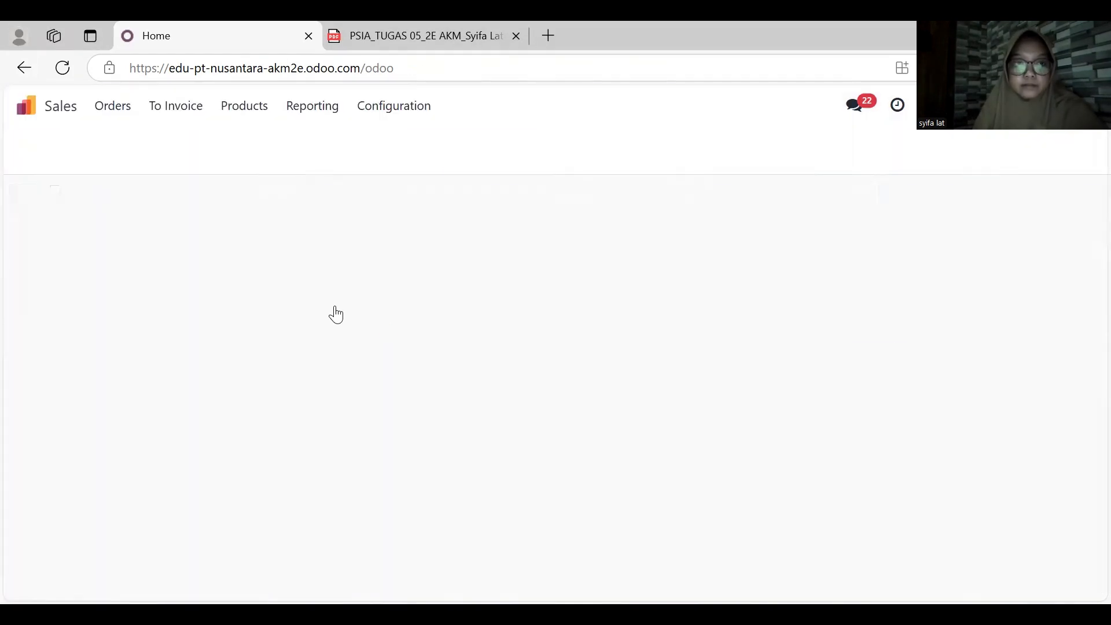
click(240, 235)
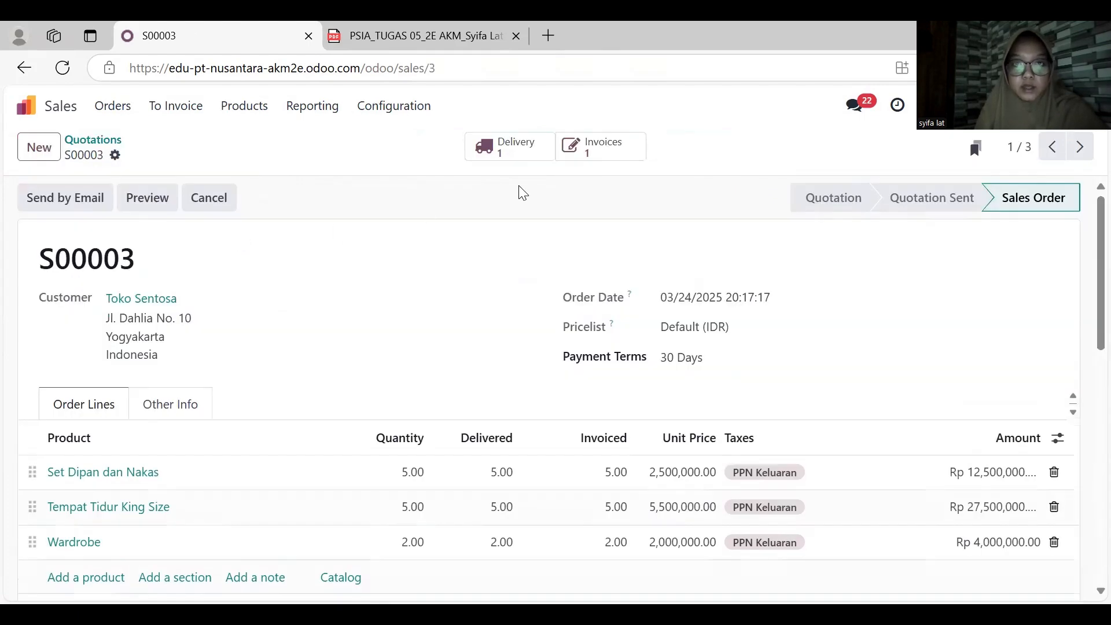
click(596, 154)
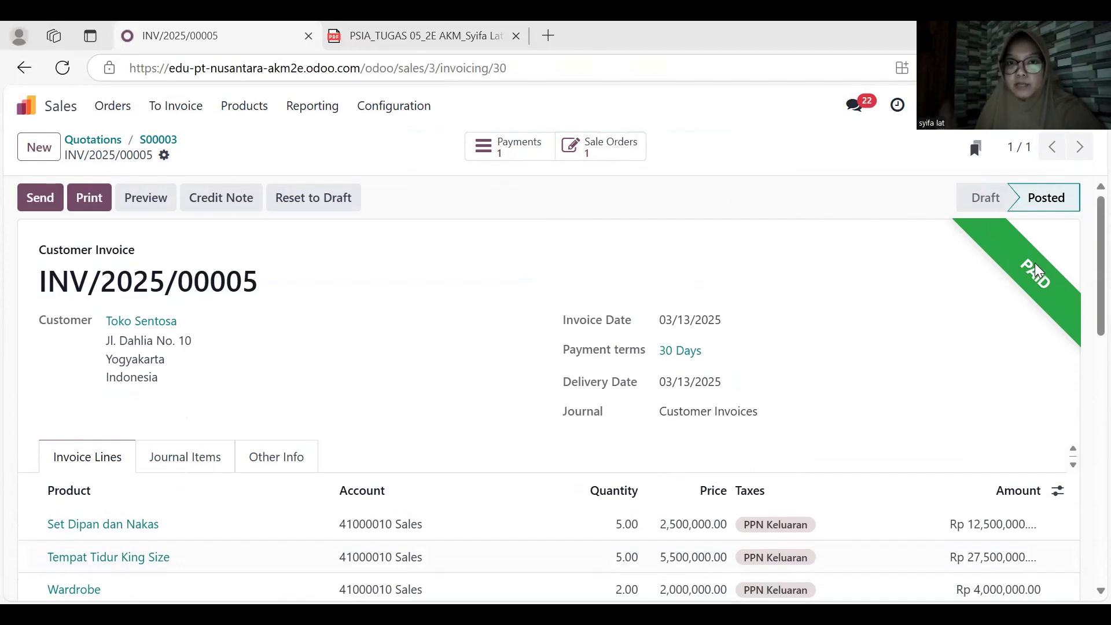
- Create a new sales quotation for customer PT Jaya Perkasa with the expiration date April 15, 2025
click(52, 105)
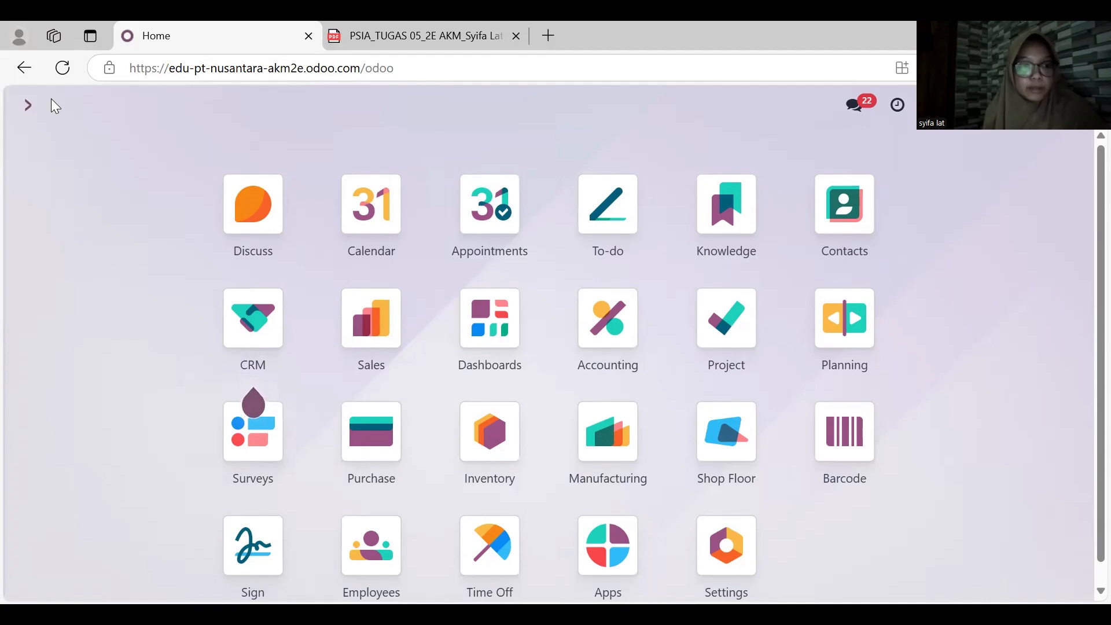
click(382, 317)
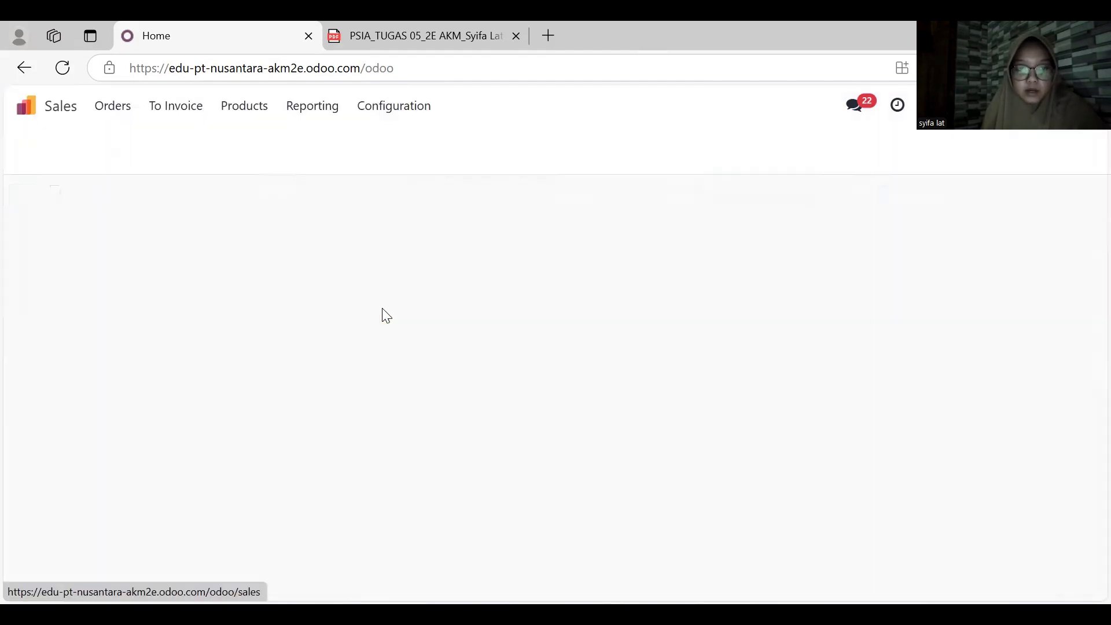
click(36, 147)
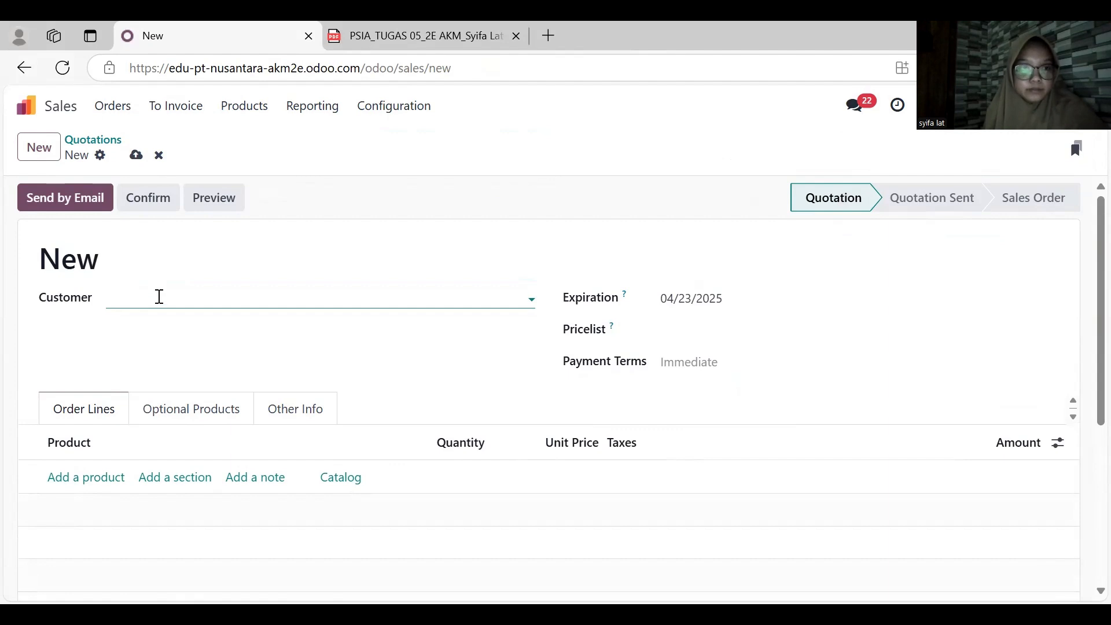
click(160, 300)
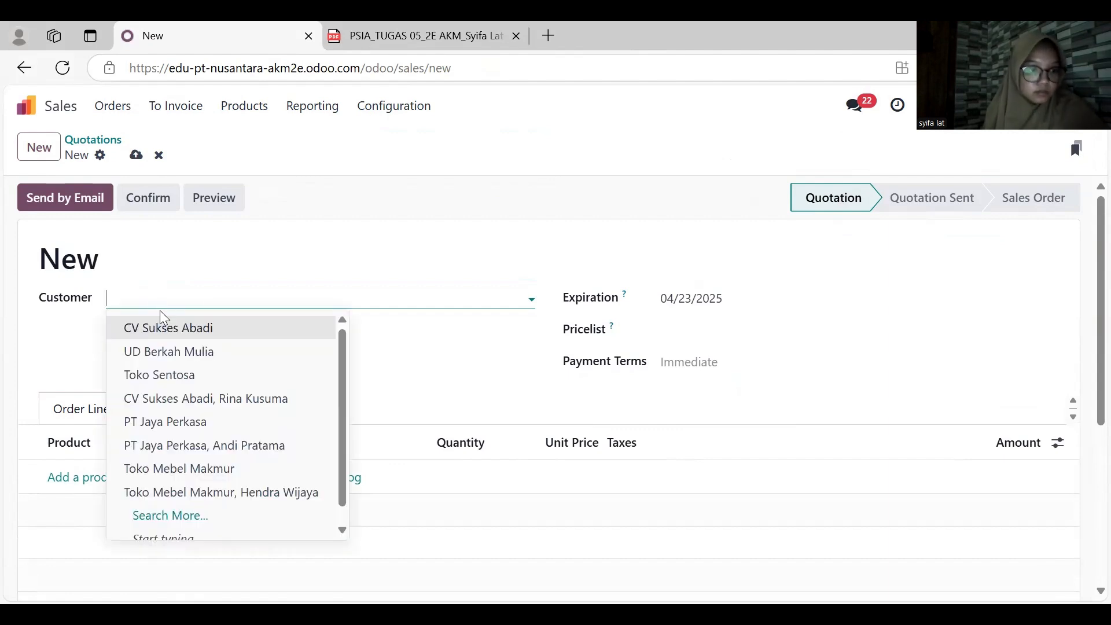
click(164, 424)
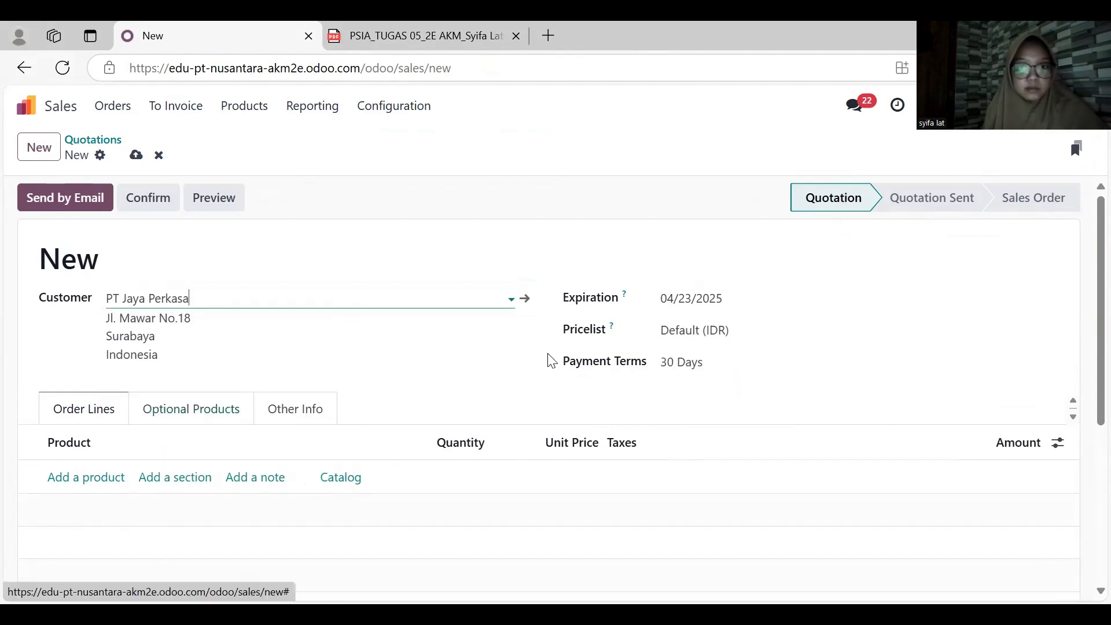
click(727, 301)
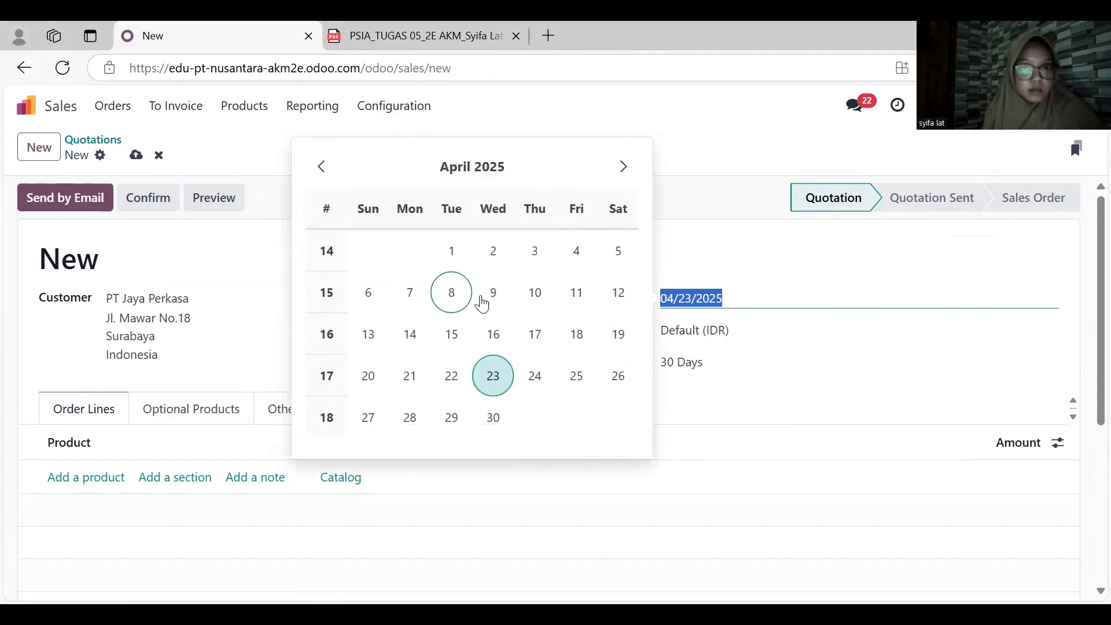
click(453, 334)
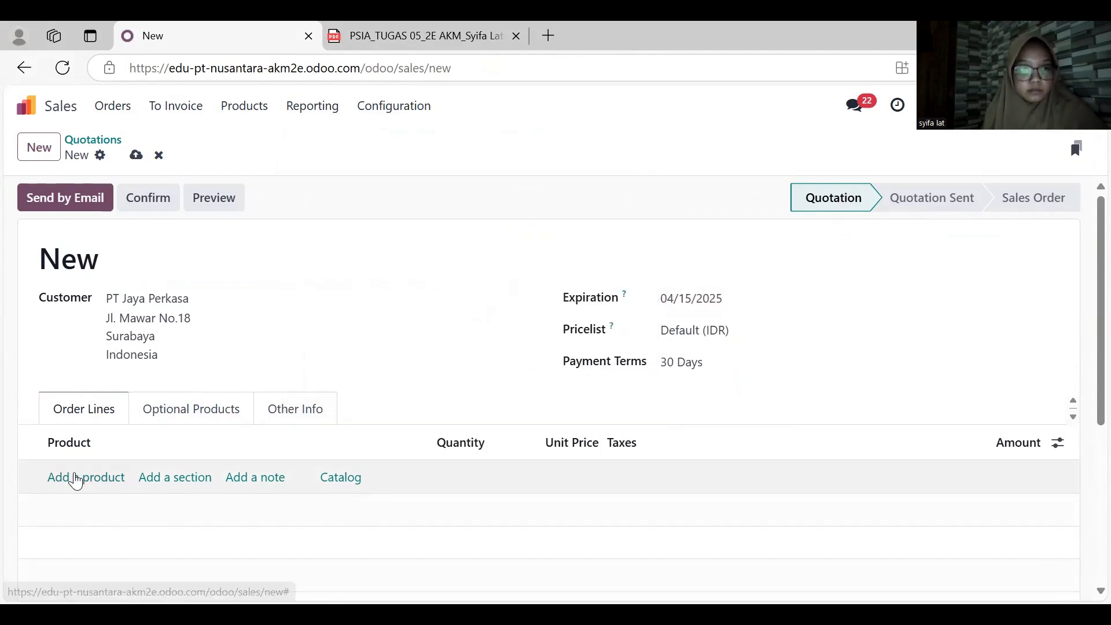
- Add Kursi Kantor Ergonomis to the order lines with quantity 20 and unit price 1,000,000
click(77, 476)
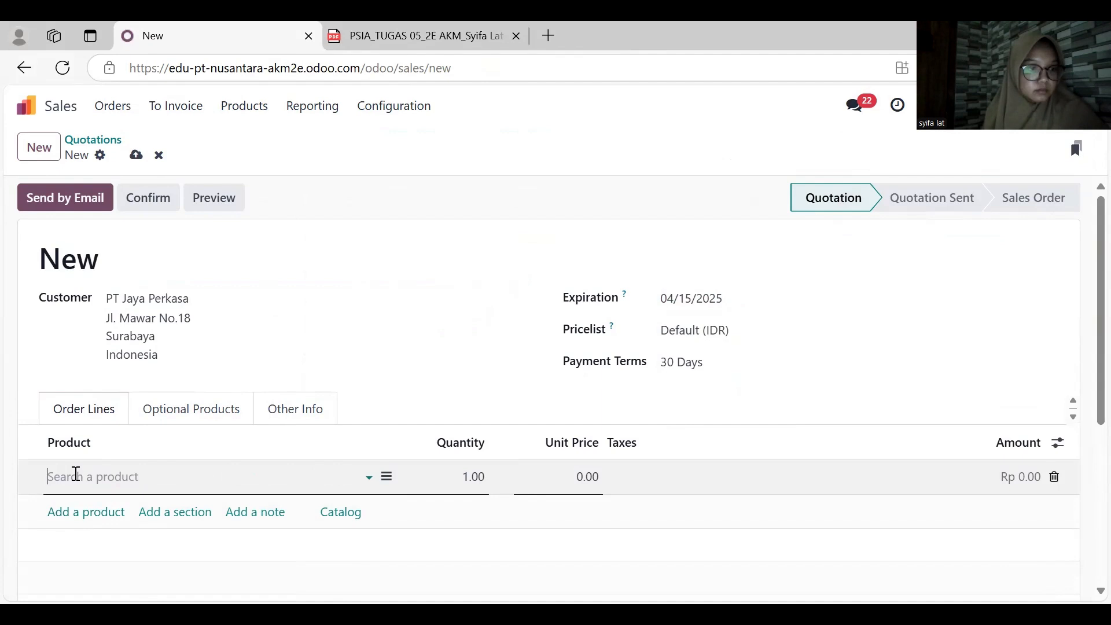
text(er)
key(Tab)
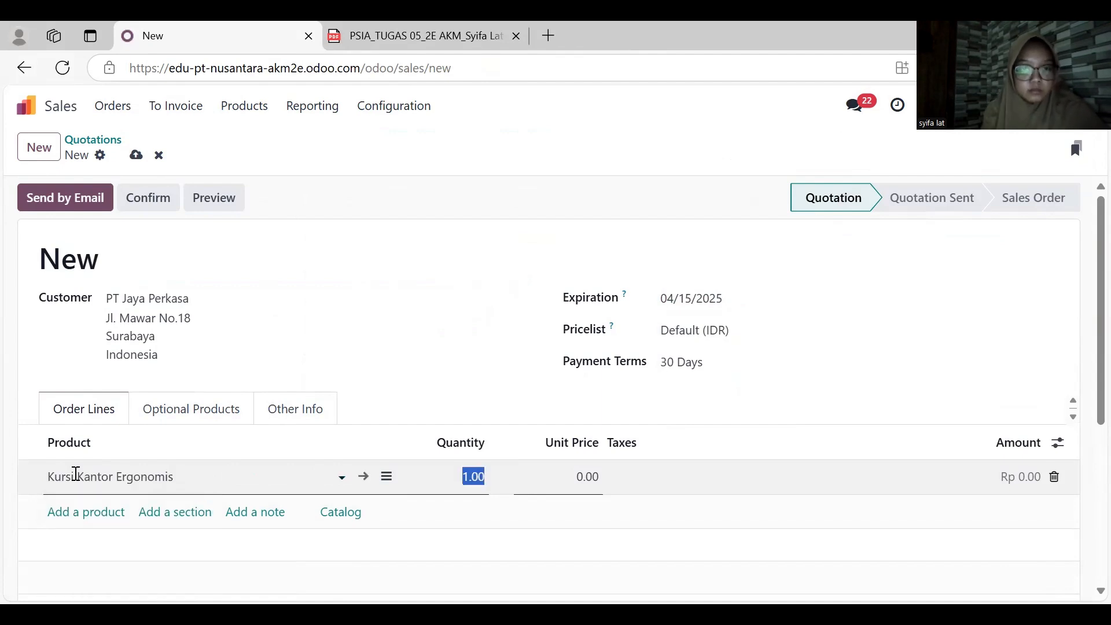
text(20)
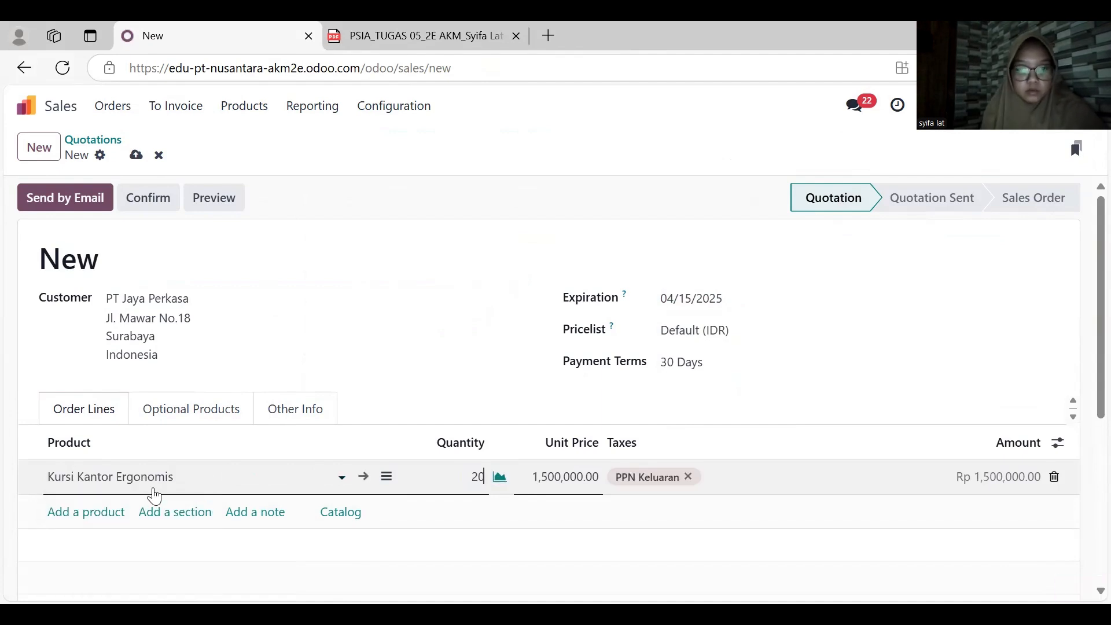
key(Tab)
text(1)
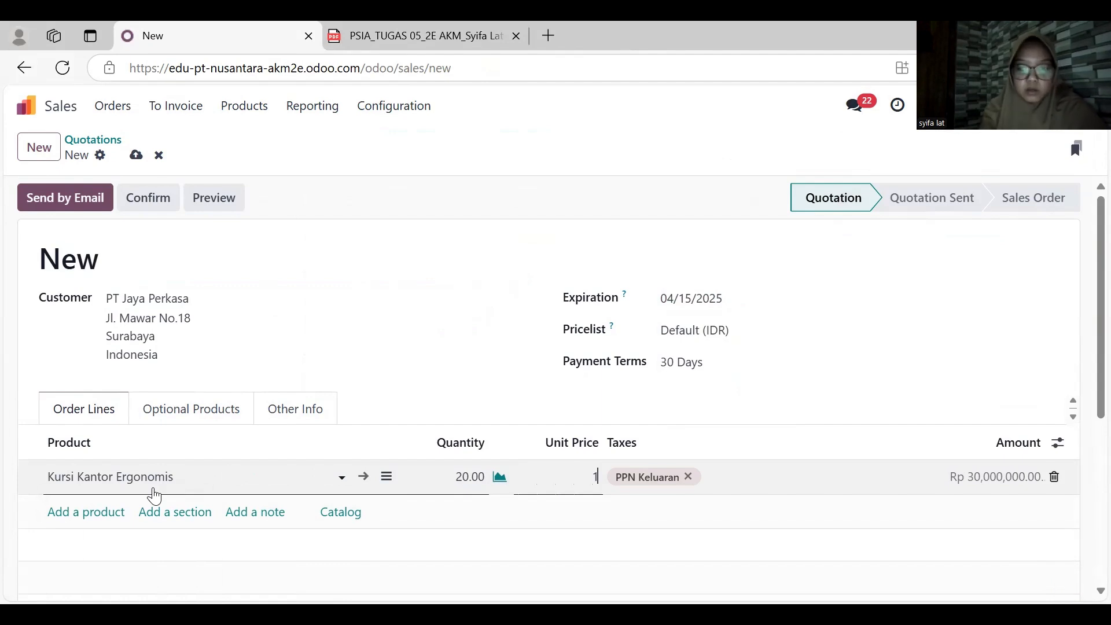
- Add a second order line for Meja Belajar Anak with quantity 20 and unit price 1,200,000
click(104, 512)
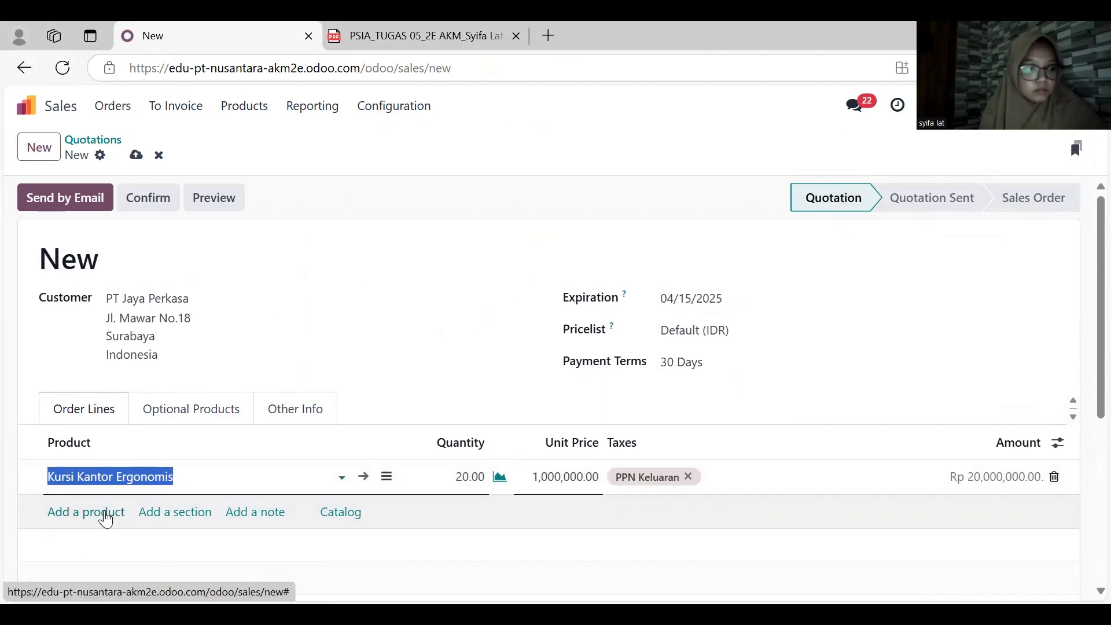
text(ana)
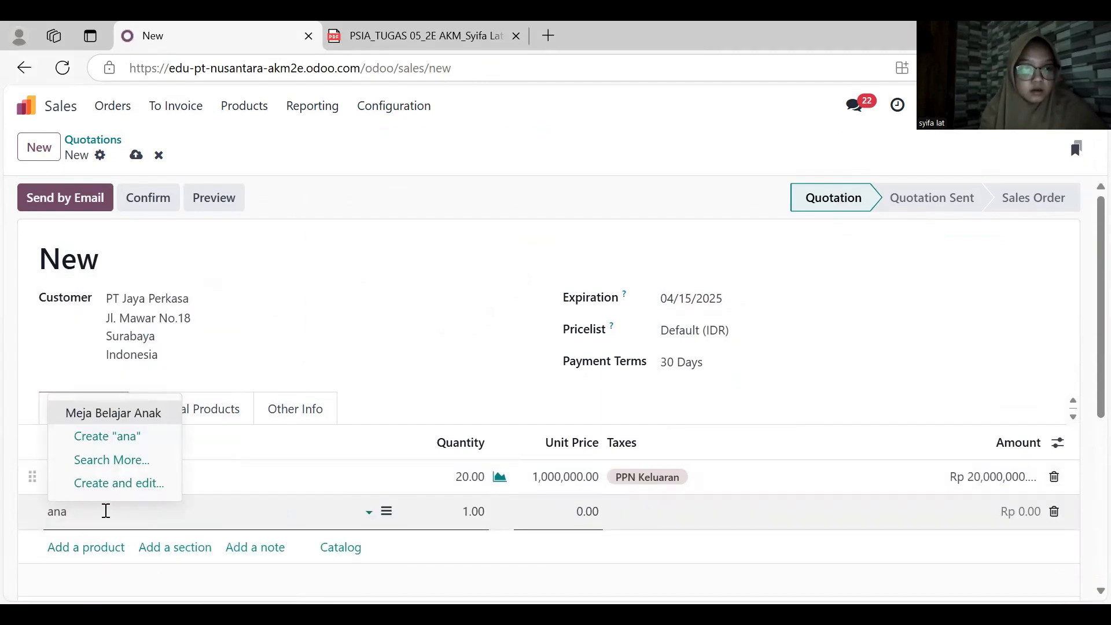
key(Tab)
text(2)
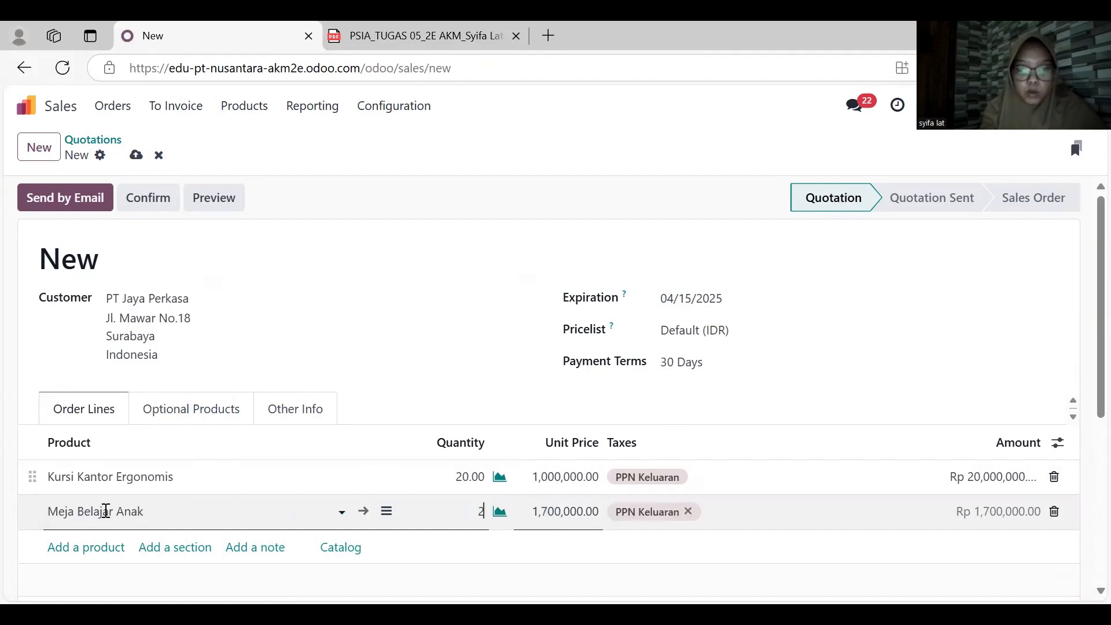
text(0)
key(Tab)
text(12)
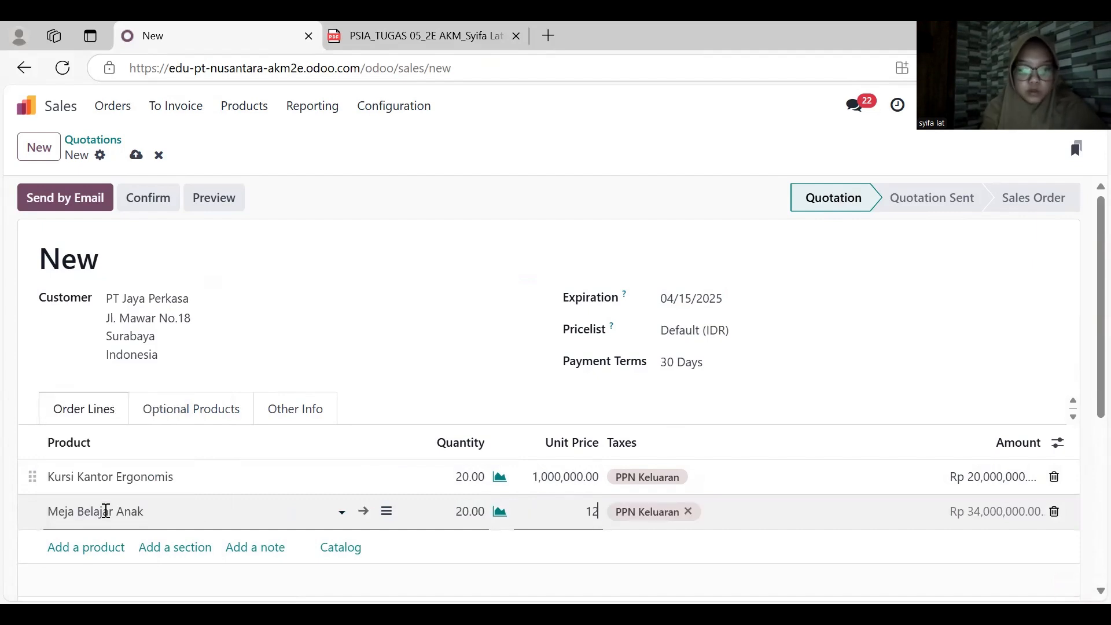
click(396, 392)
- Review the quotation totals, send the quotation to PT Jaya Perkasa by email and confirm it as a sales order
scroll(398, 393, down, 3)
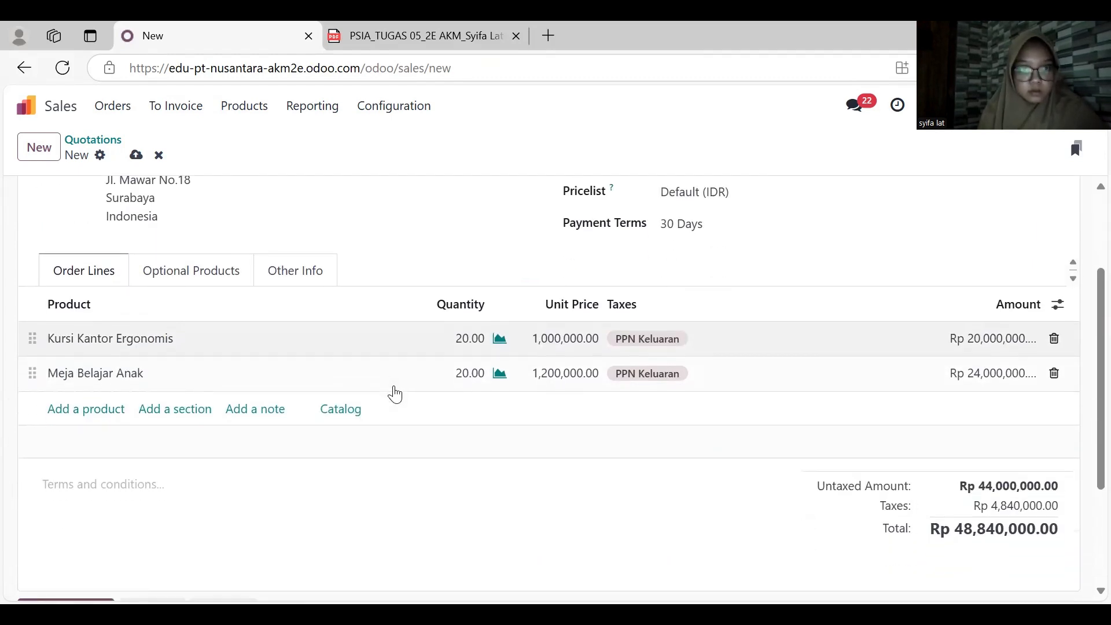
scroll(396, 393, up, 3)
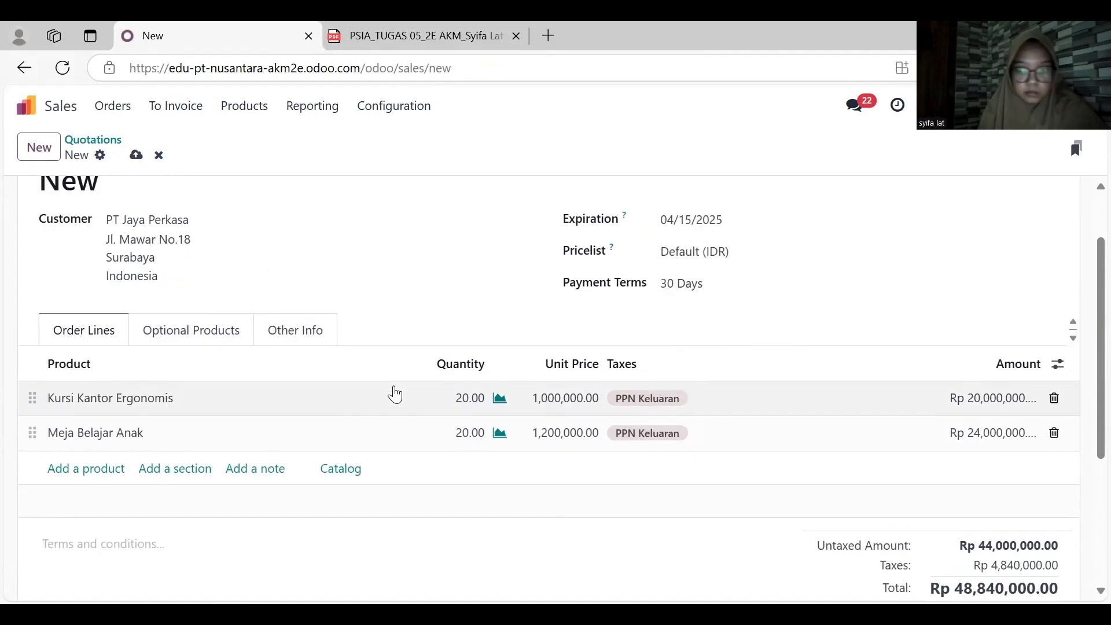
scroll(397, 392, down, 2)
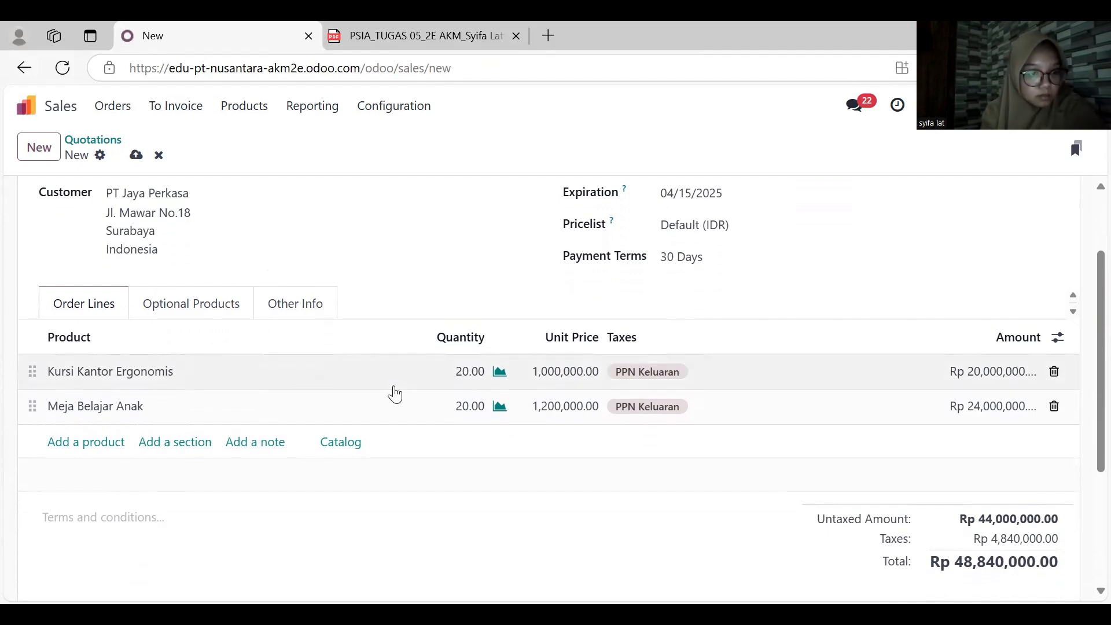
scroll(395, 394, up, 2)
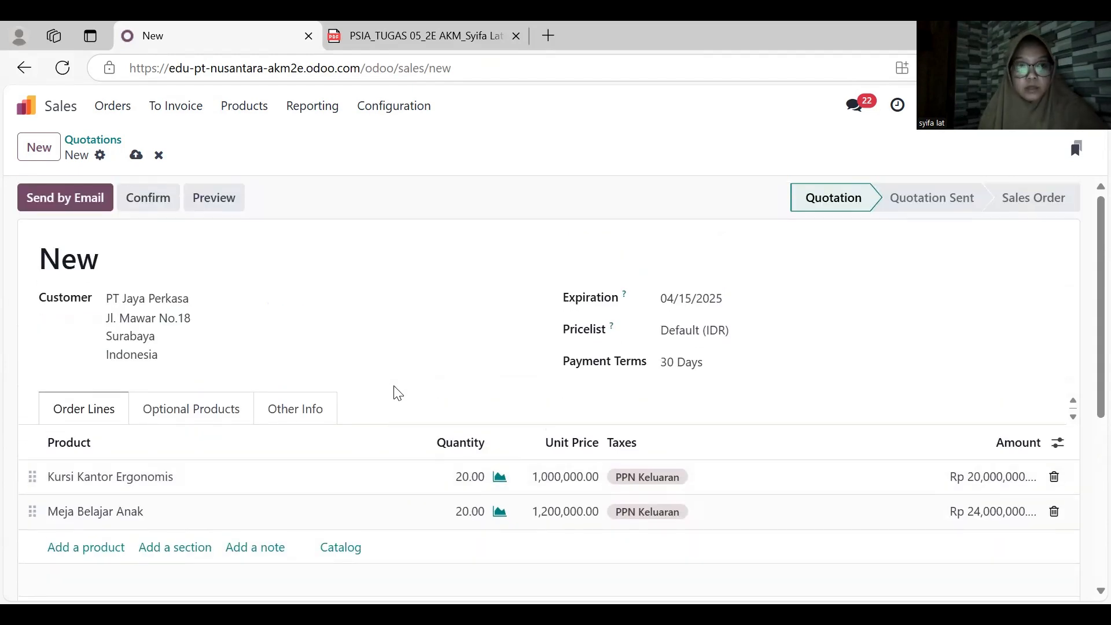
click(52, 202)
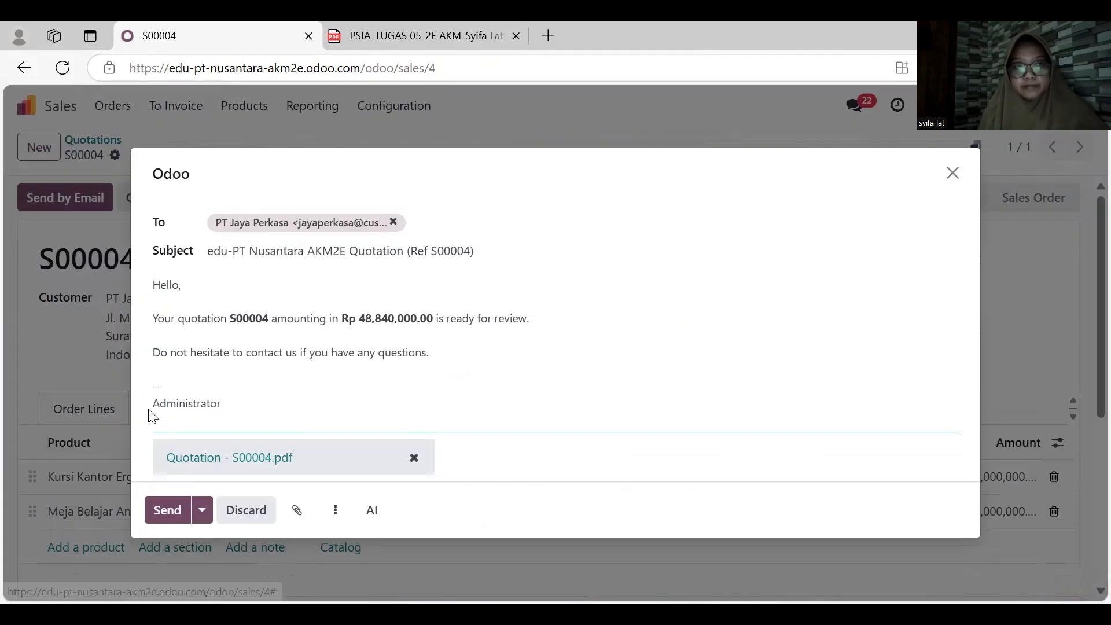
click(162, 510)
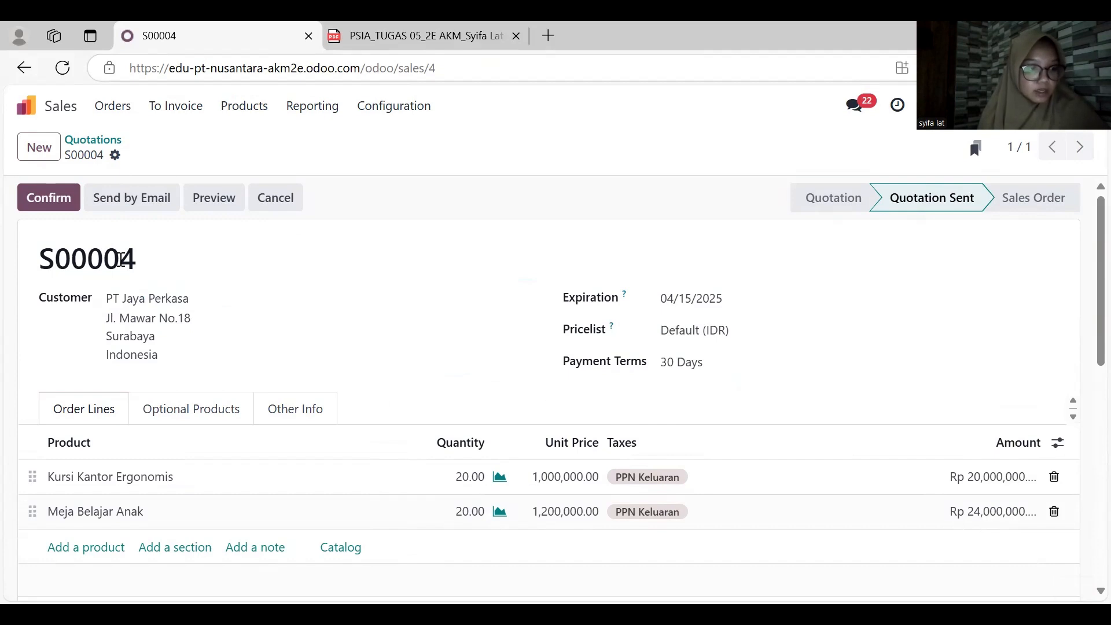
click(67, 202)
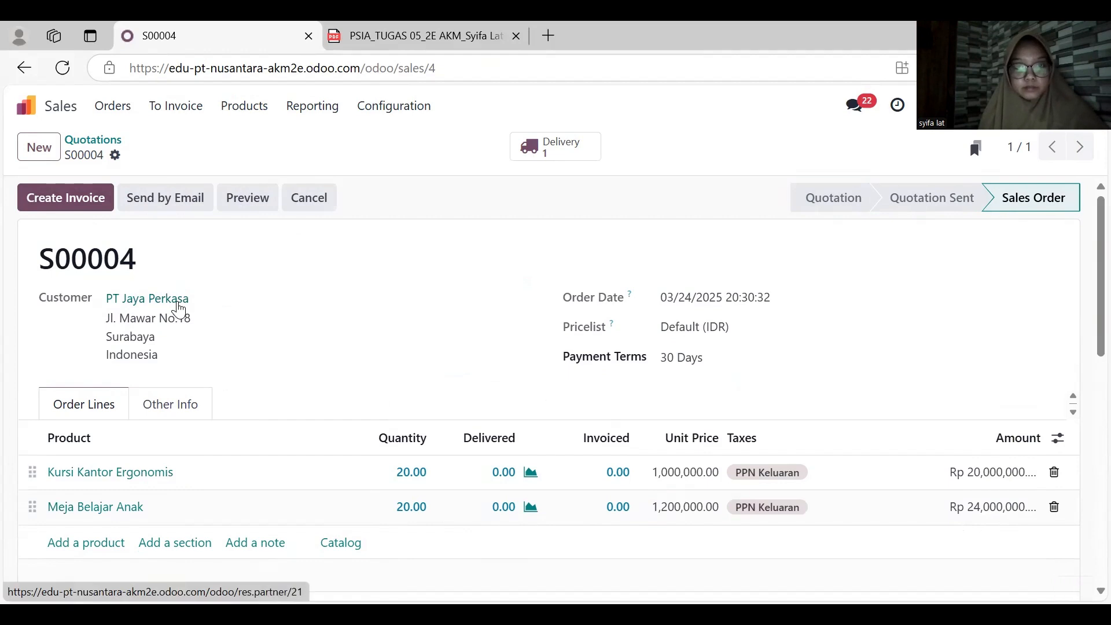
- Open the delivery of the PT Jaya Perkasa order, set its scheduled date to March 16, 2025 and validate it
scroll(397, 298, down, 1)
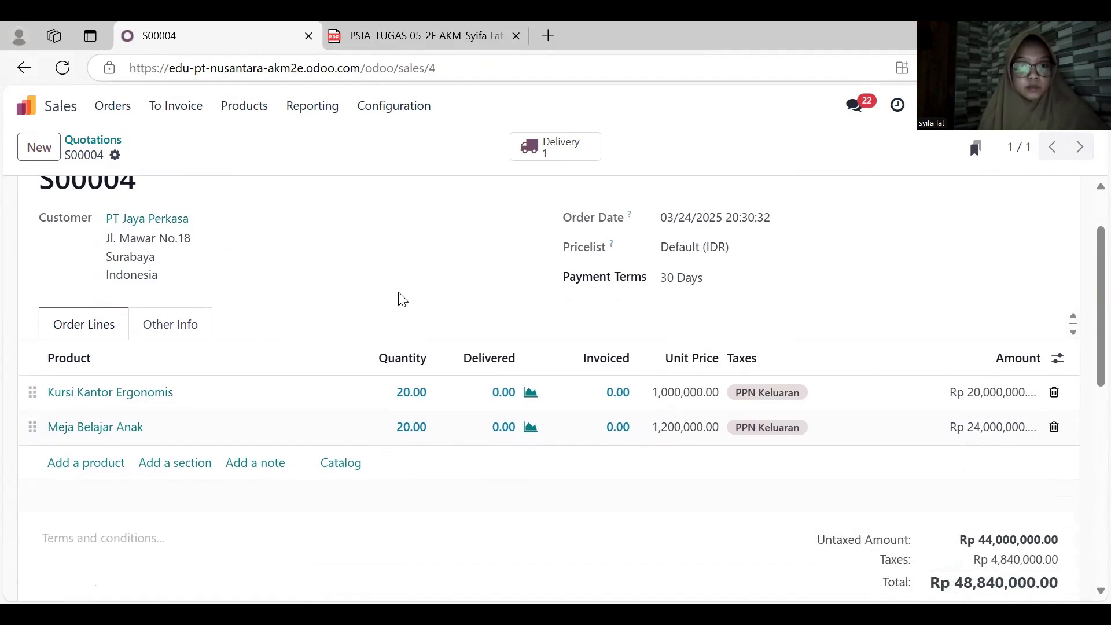
scroll(434, 365, up, 1)
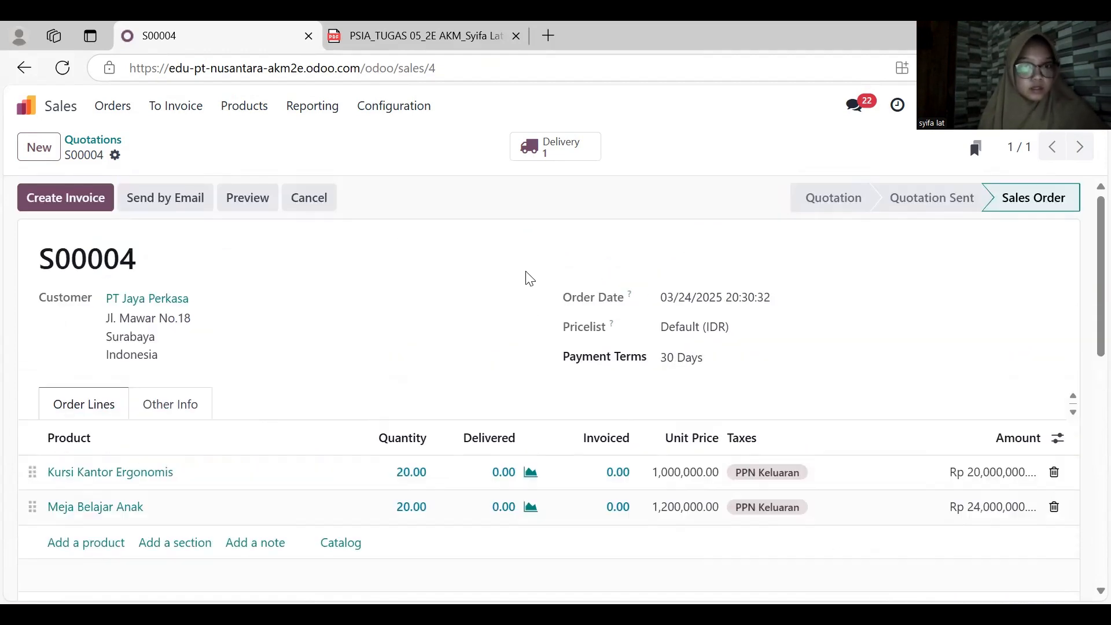
click(559, 142)
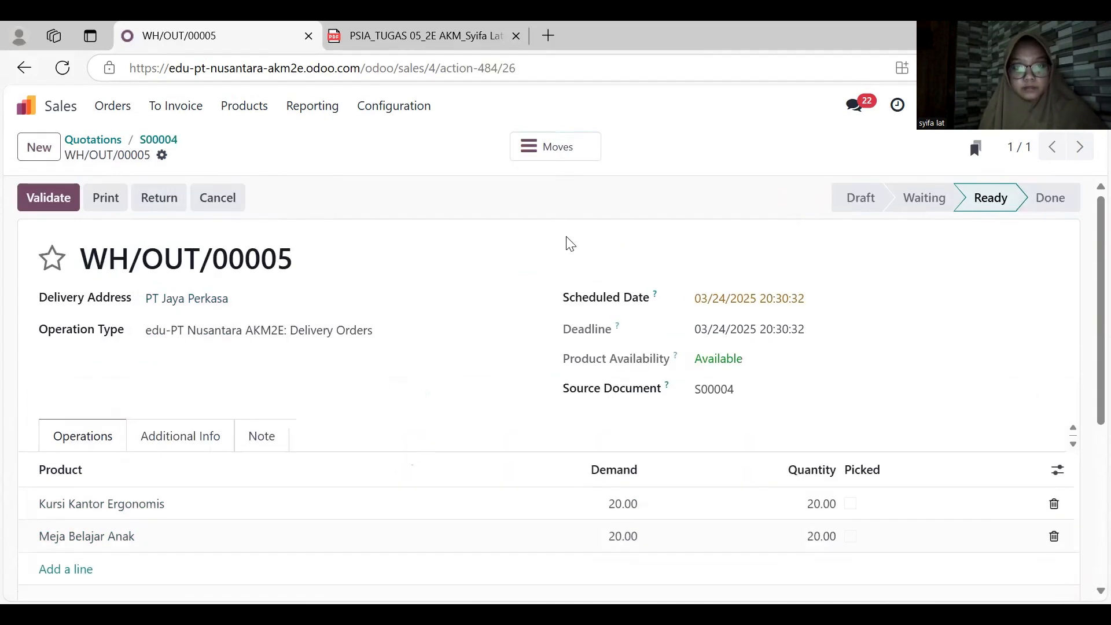
click(746, 299)
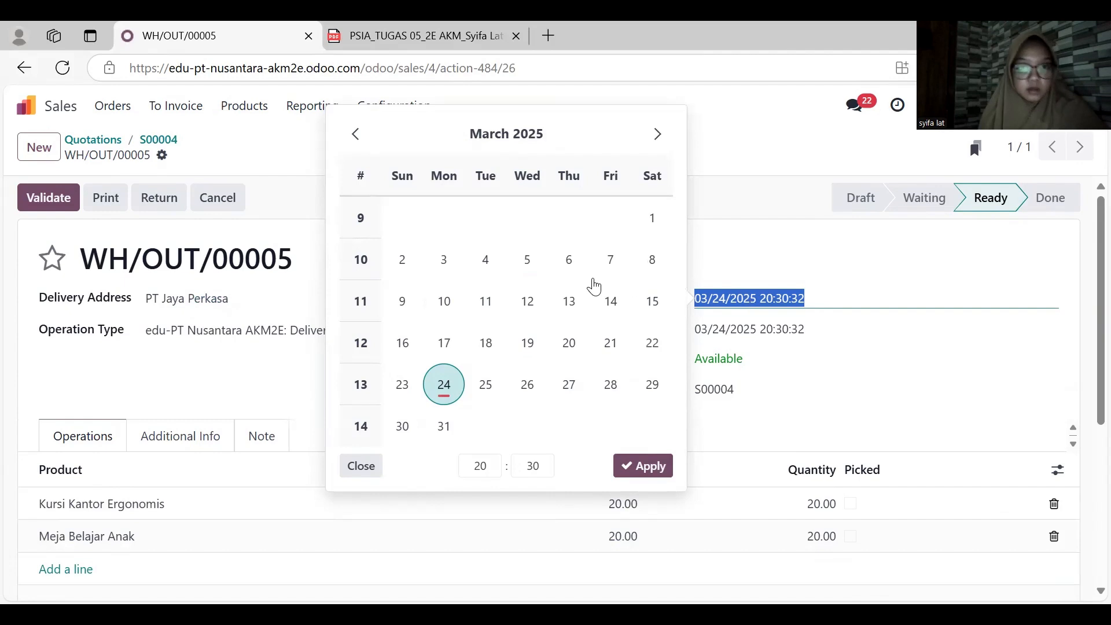
click(406, 344)
click(407, 347)
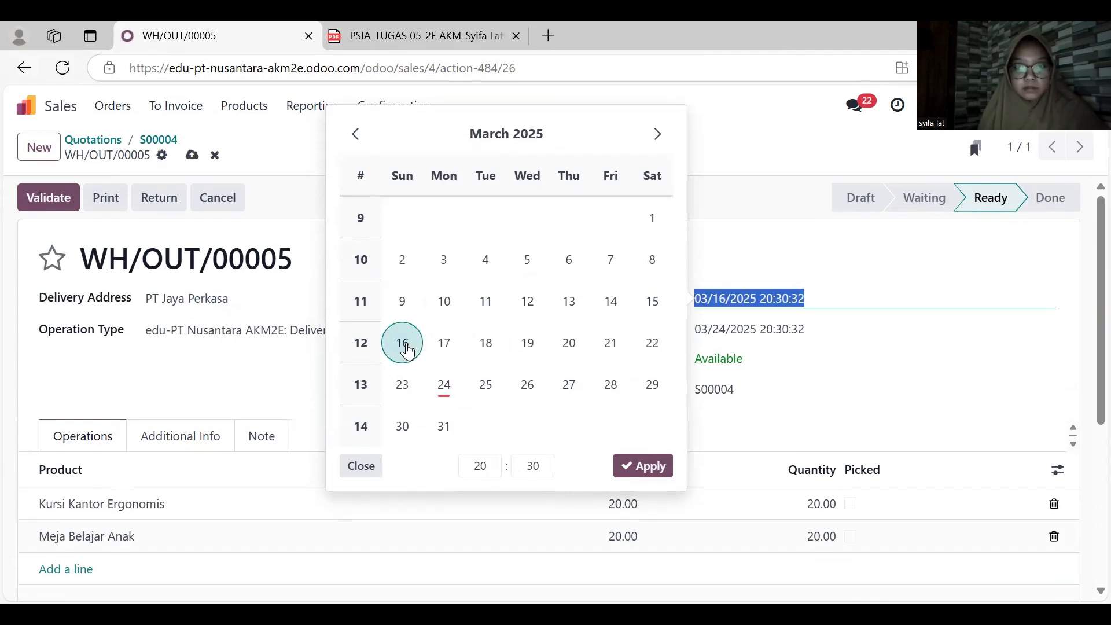
click(644, 466)
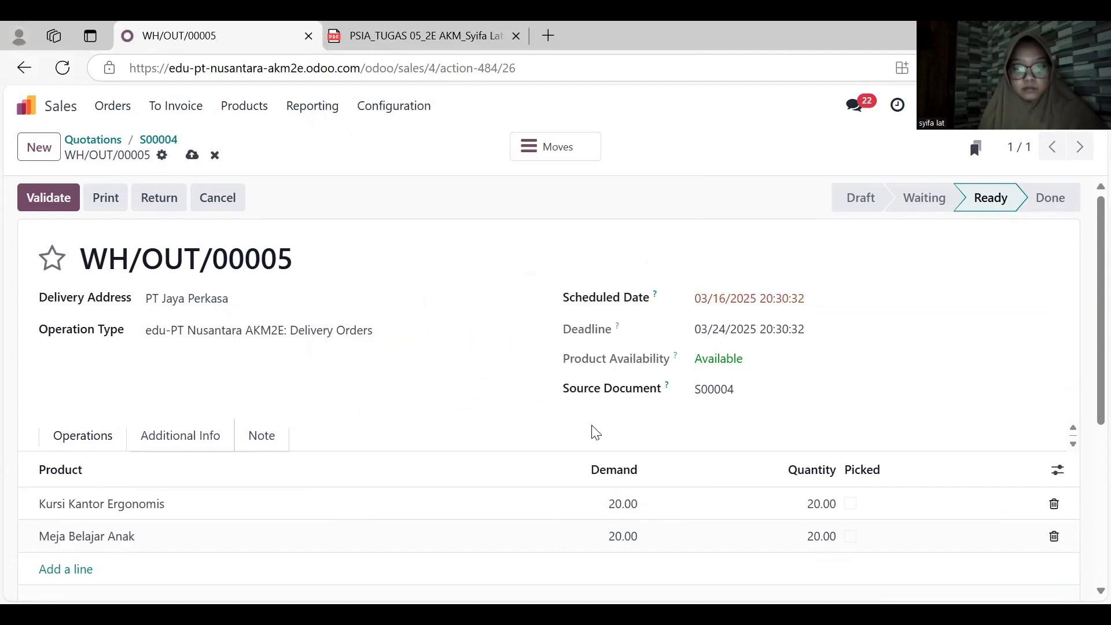
click(58, 199)
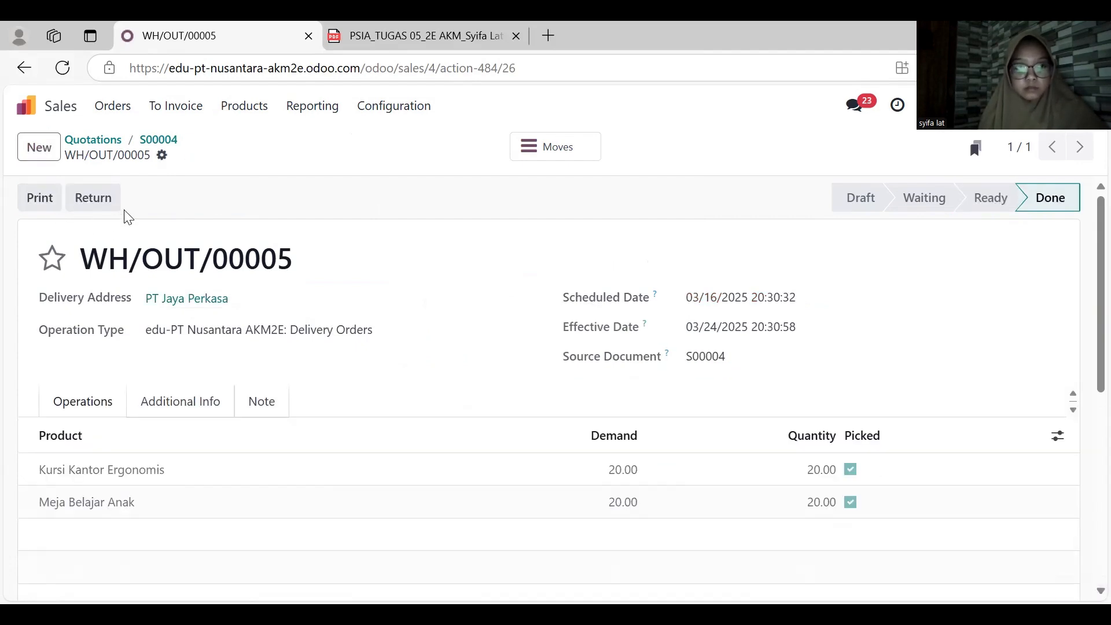
- Return to the PT Jaya Perkasa sales order and create a draft regular invoice from it
click(24, 68)
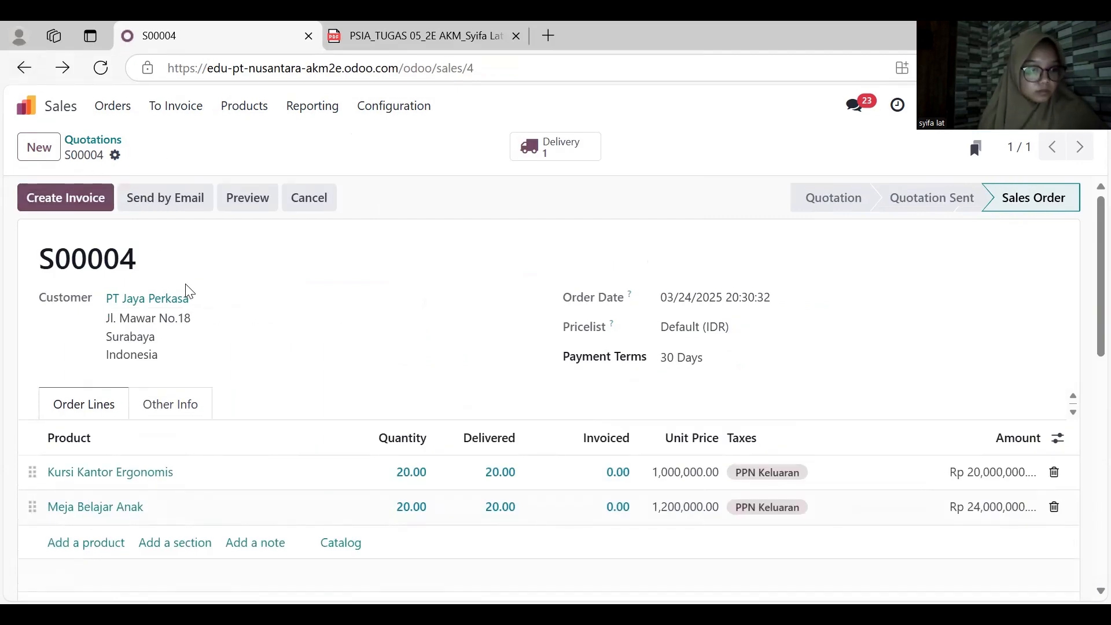
click(74, 196)
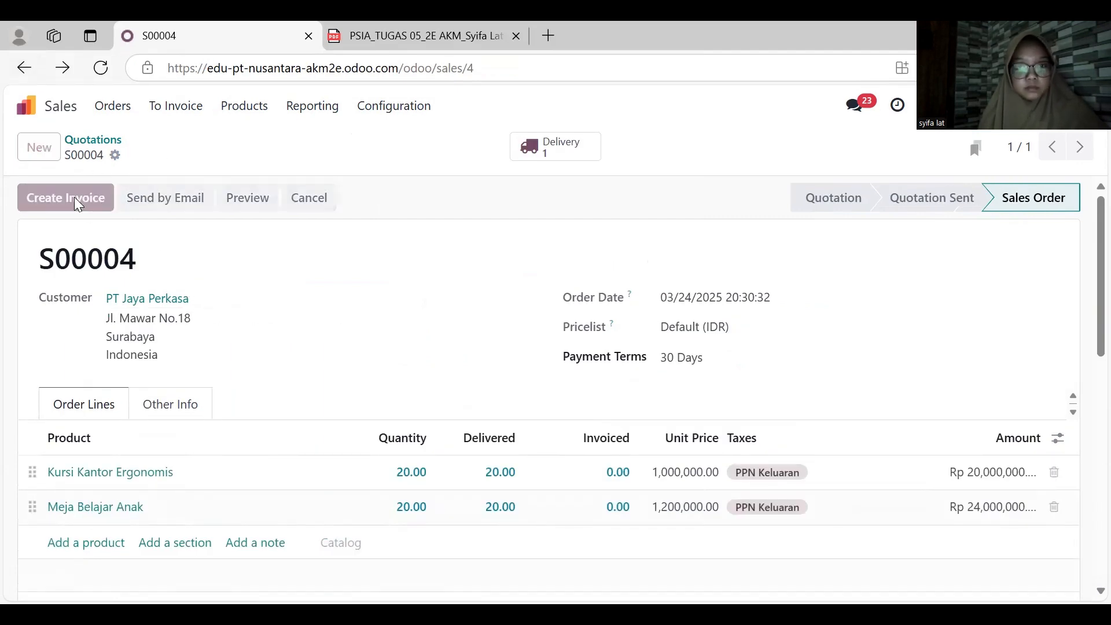
click(192, 427)
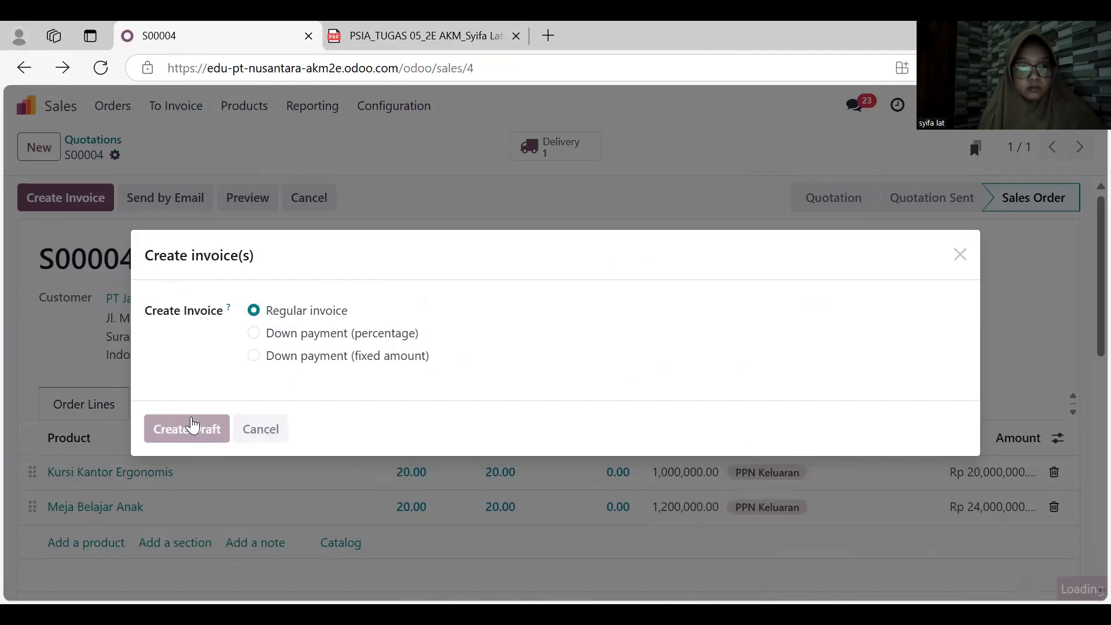
- Set both the invoice date and delivery date to March 16, 2025, check the invoice lines and totals, and confirm the invoice
click(709, 335)
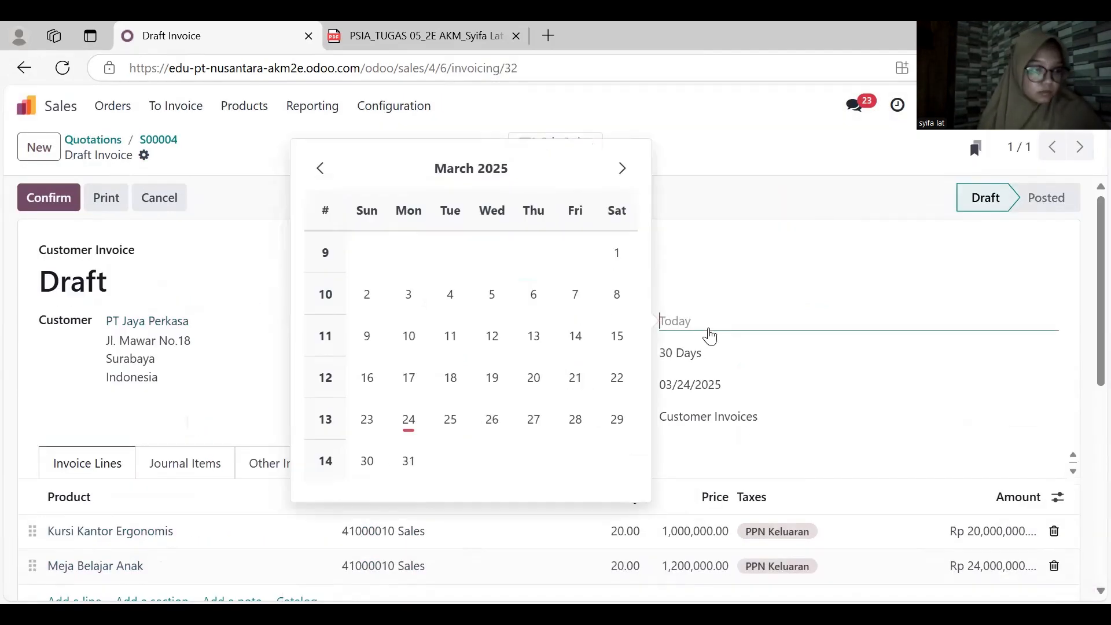
click(365, 375)
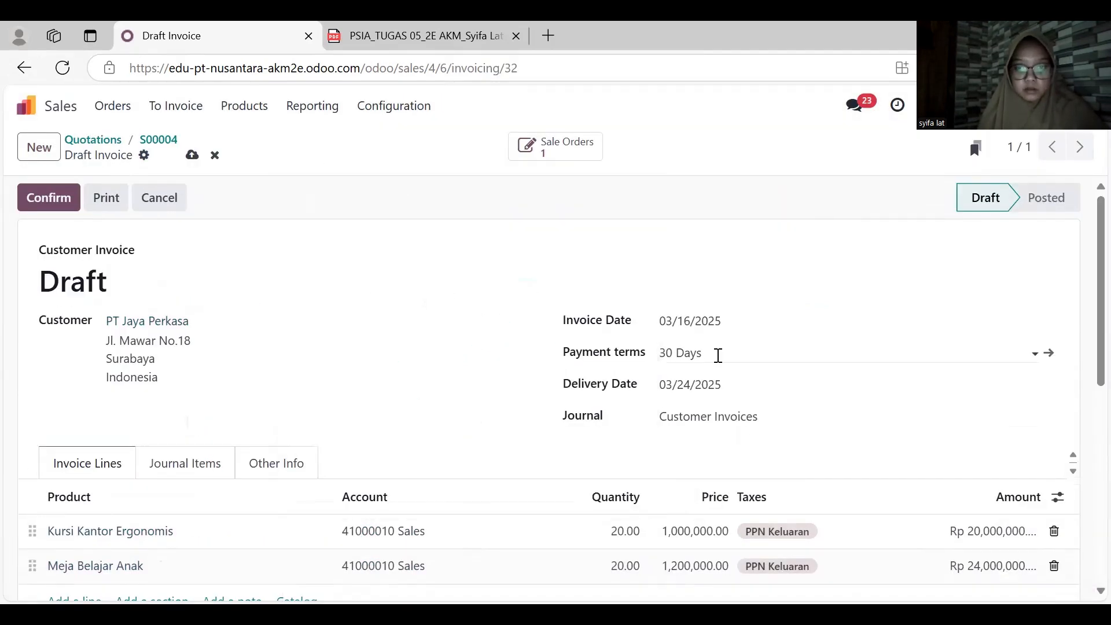
click(724, 384)
click(367, 441)
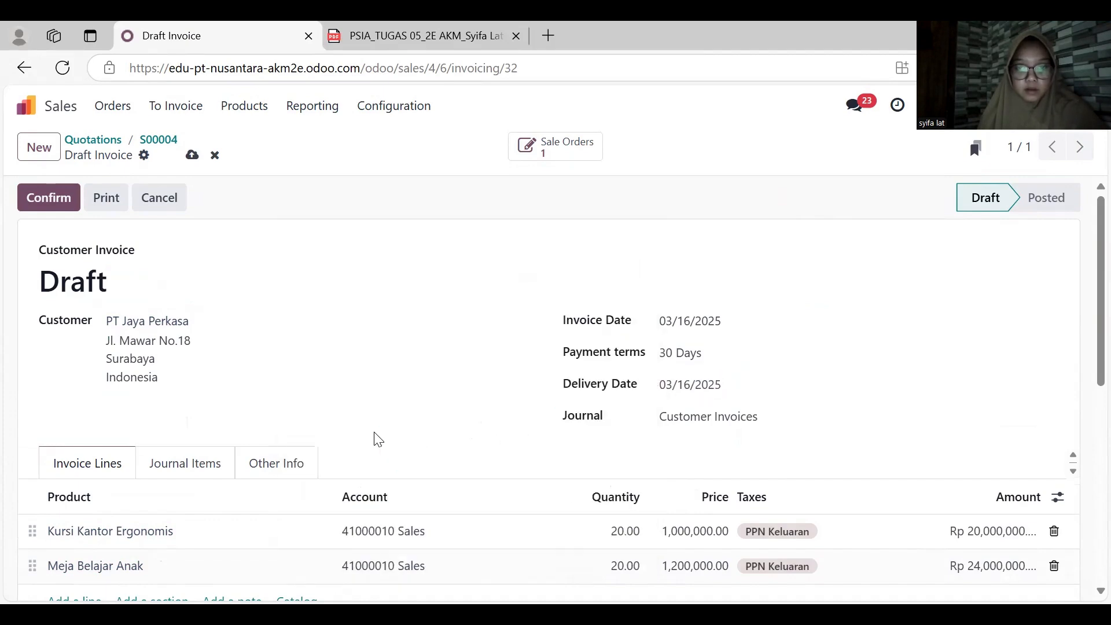
scroll(422, 402, down, 1)
scroll(422, 402, down, 2)
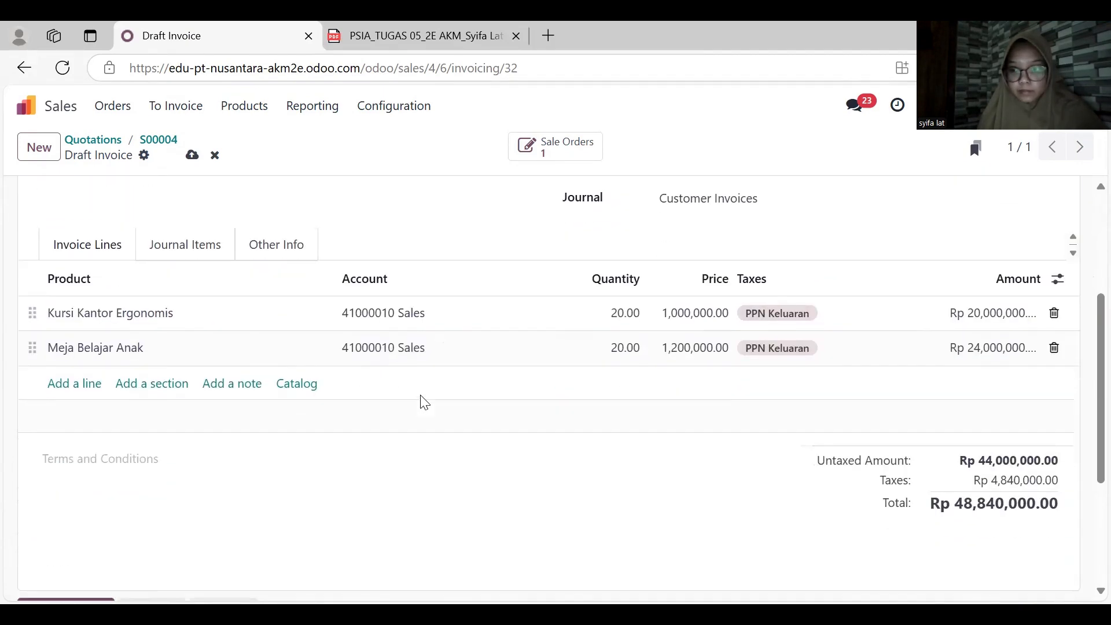
scroll(422, 402, up, 4)
click(49, 197)
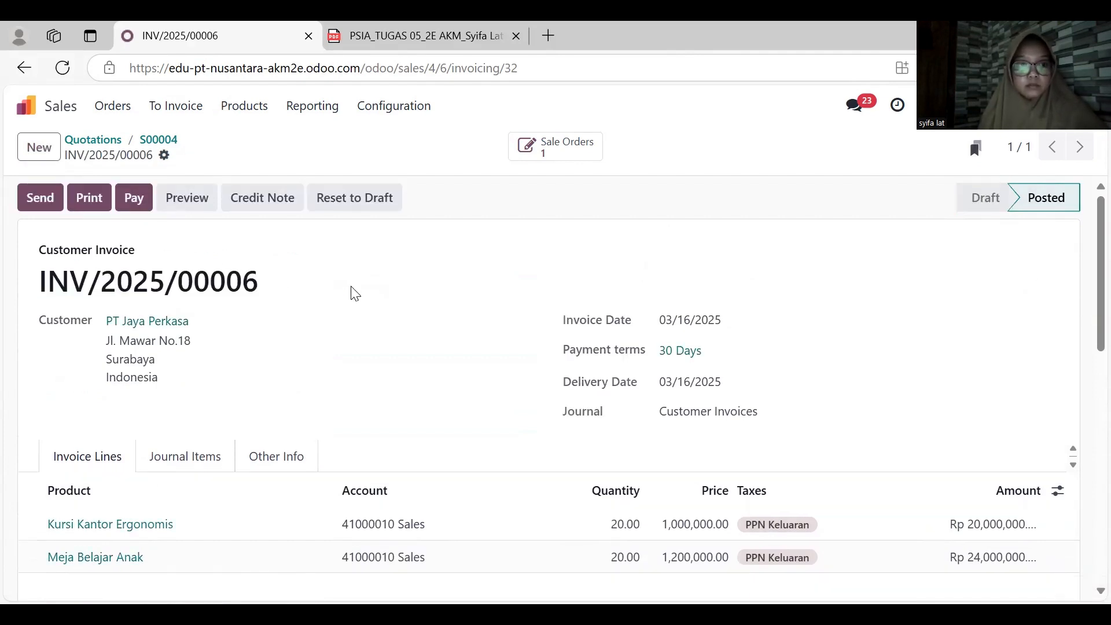
scroll(355, 293, down, 1)
scroll(355, 294, up, 1)
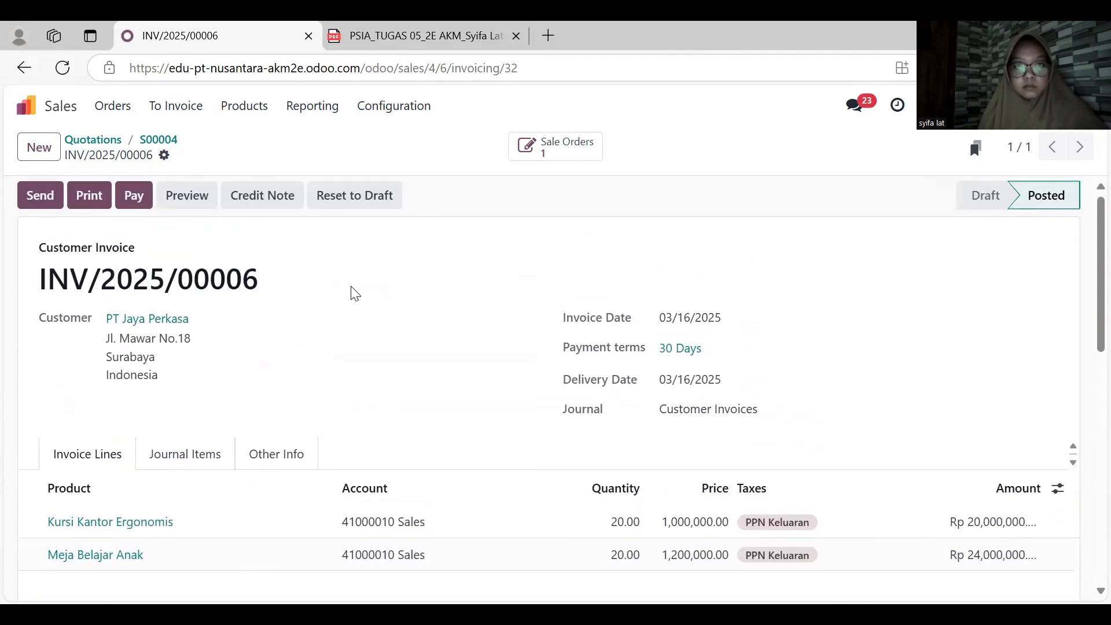
- Reopen the PT Jaya Perkasa sales order and check its linked invoice and delivery, ending on the invoice
click(139, 201)
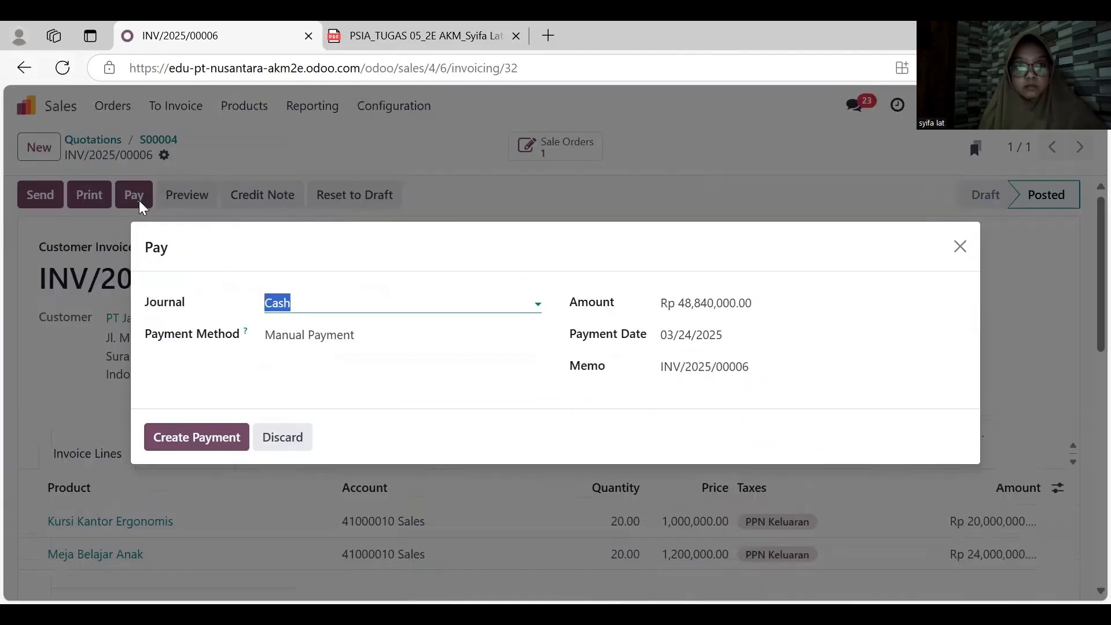
click(960, 246)
click(114, 106)
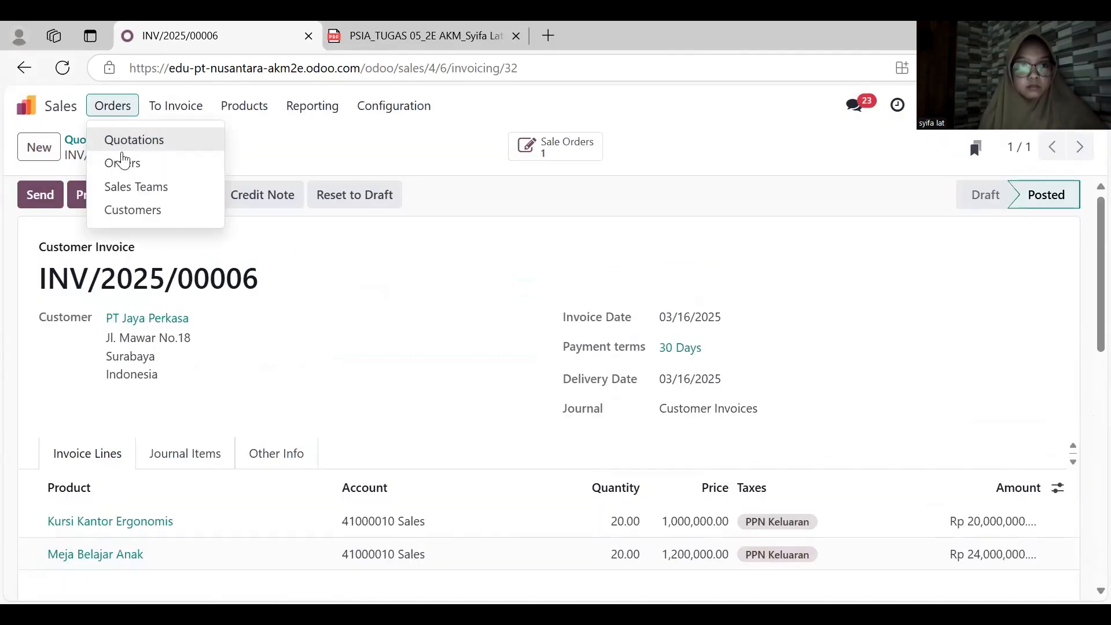
click(117, 162)
click(250, 227)
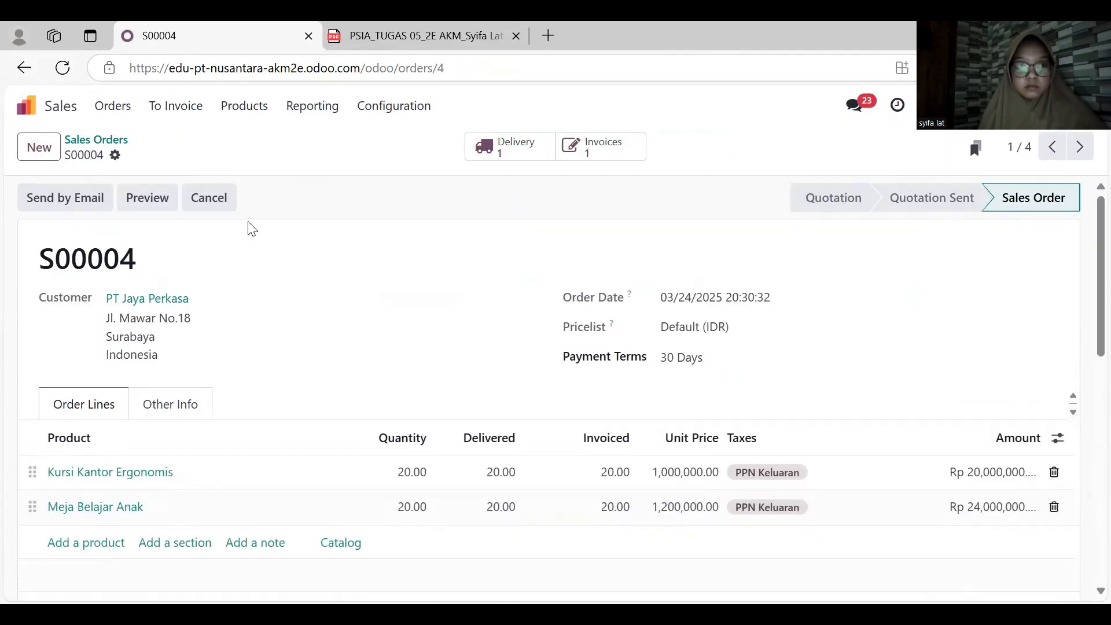
click(593, 154)
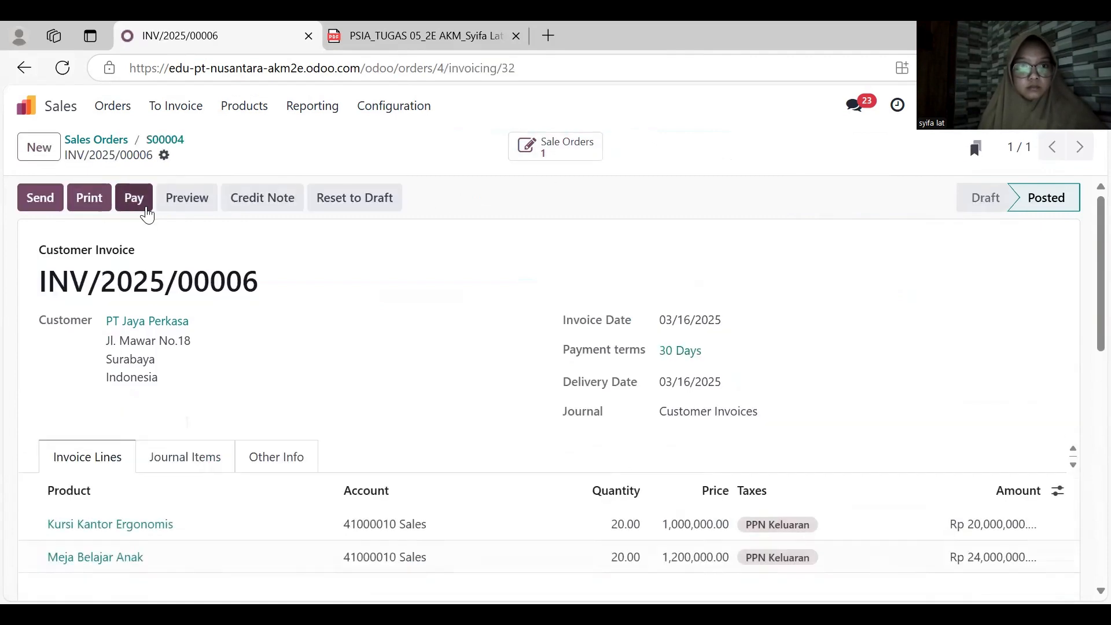
click(25, 68)
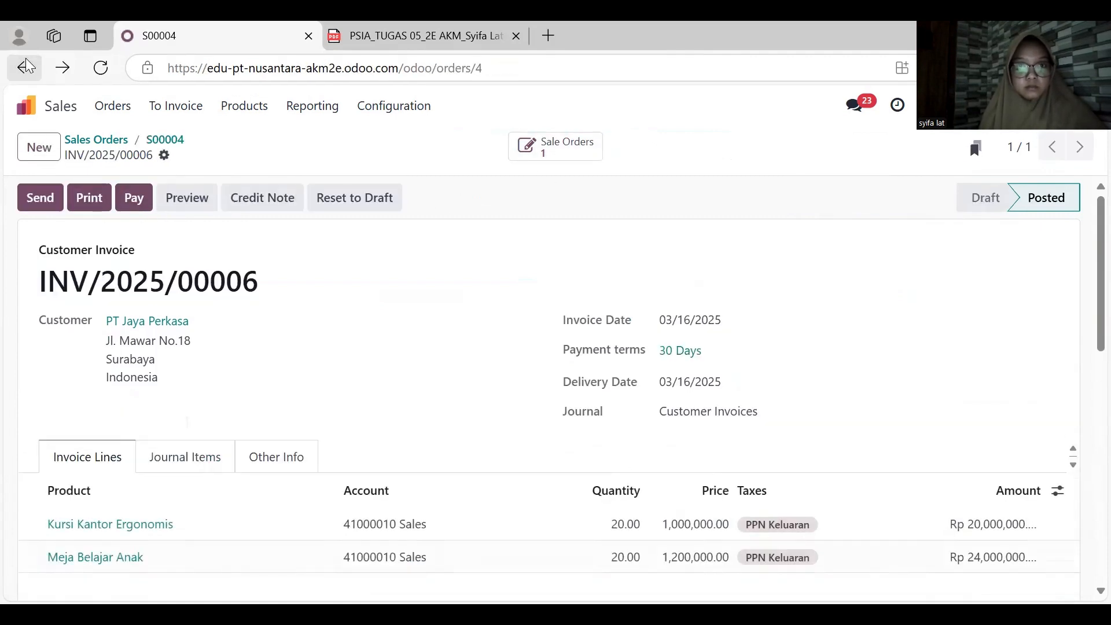
click(523, 157)
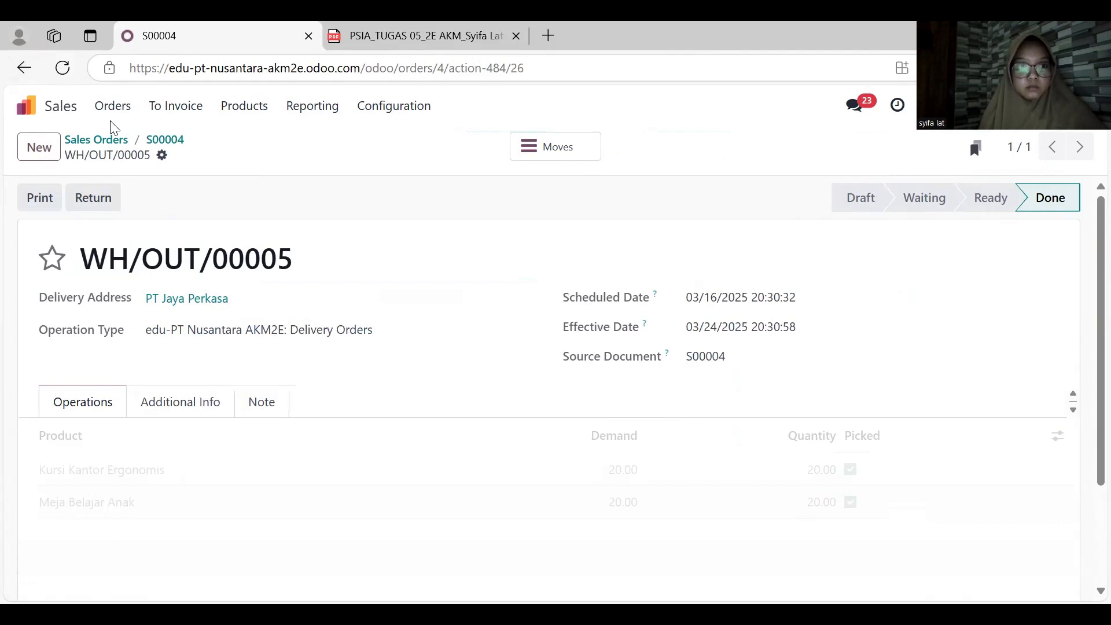
click(24, 72)
click(595, 153)
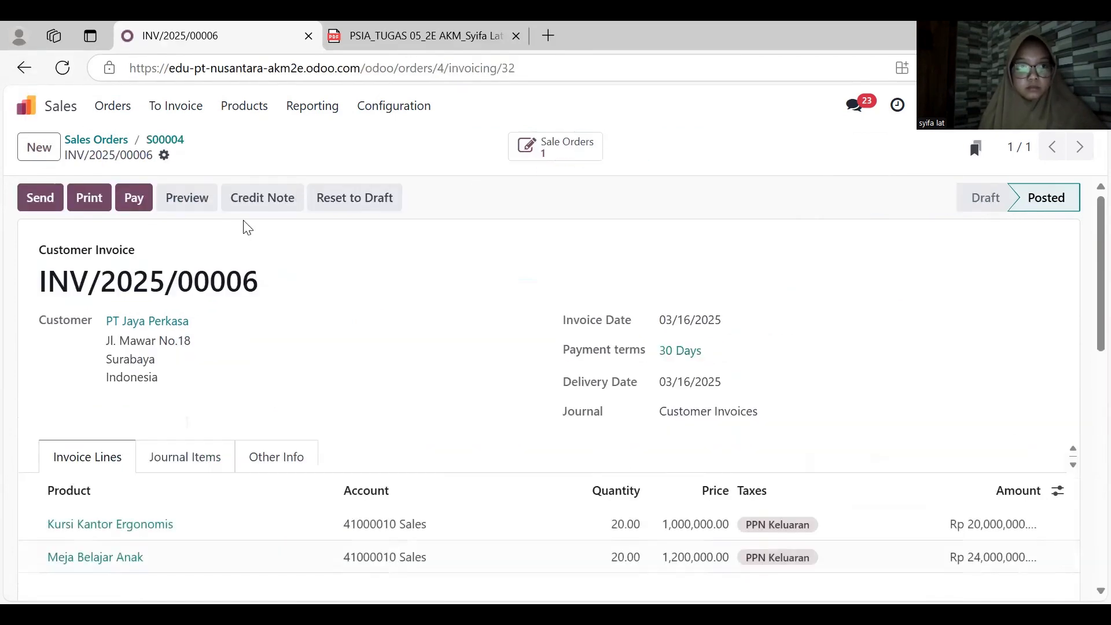
- Register a payment on the invoice in the Cash journal dated March 23, 2025 and validate that payment
click(134, 200)
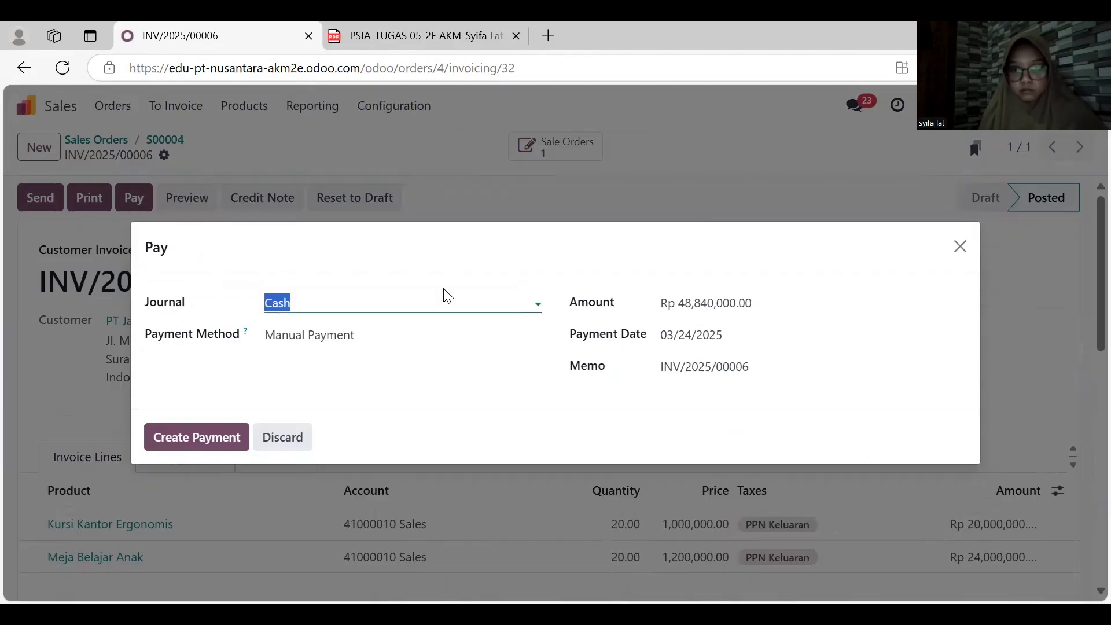
click(714, 345)
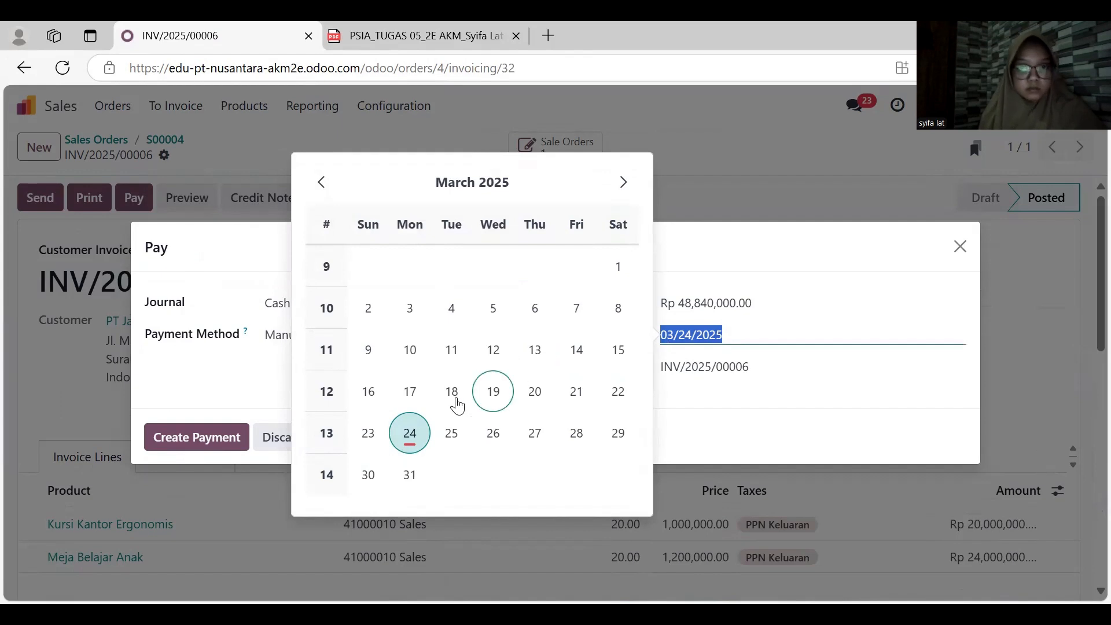
click(368, 435)
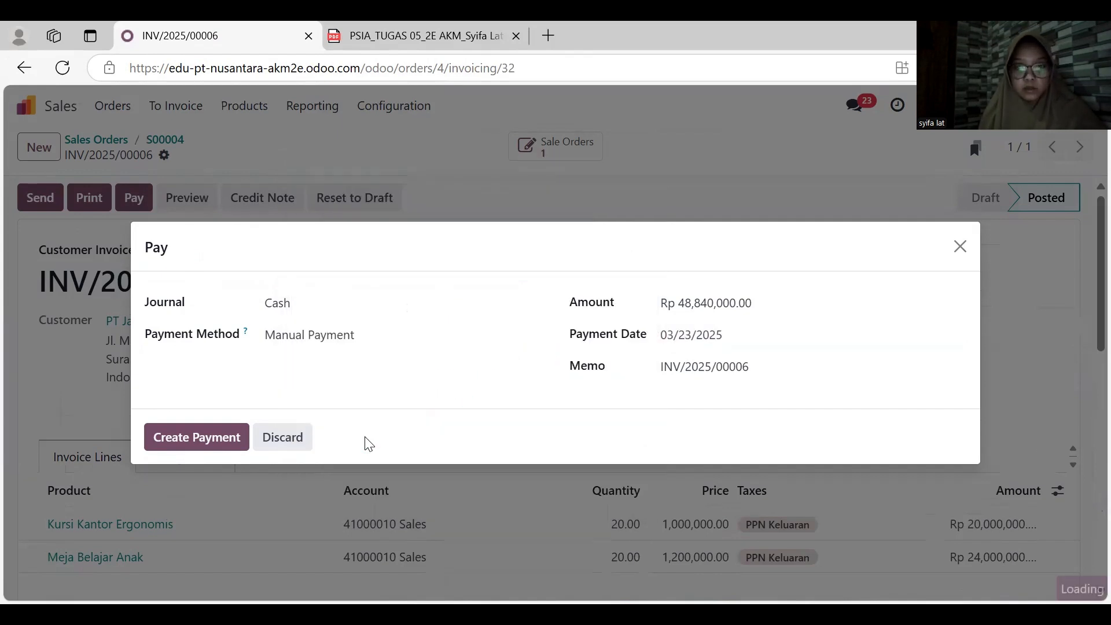
click(197, 438)
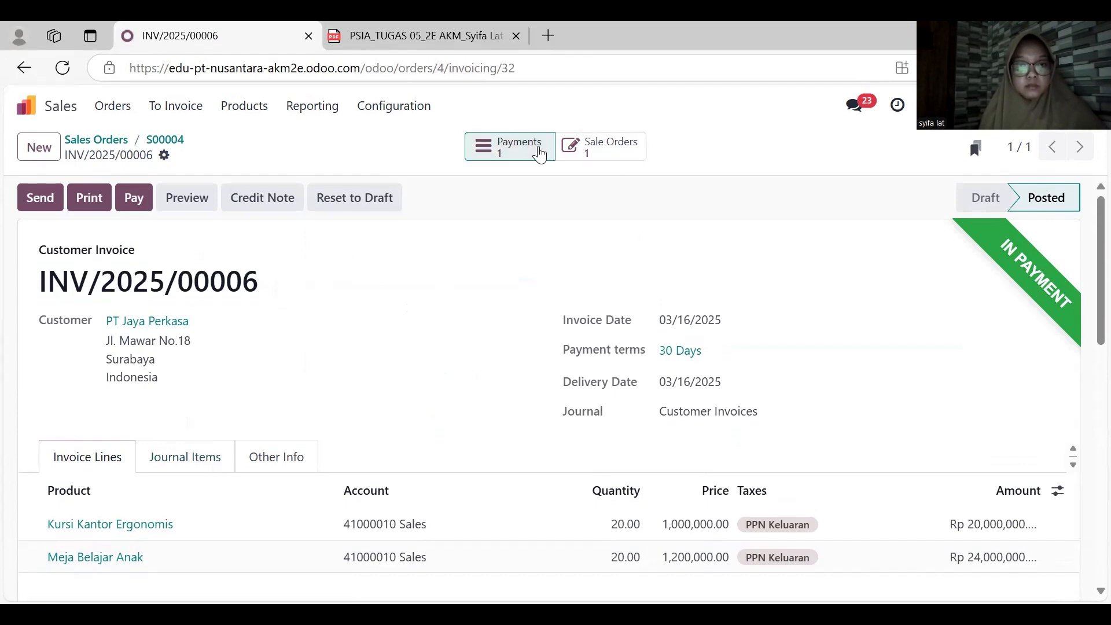
click(509, 146)
click(47, 203)
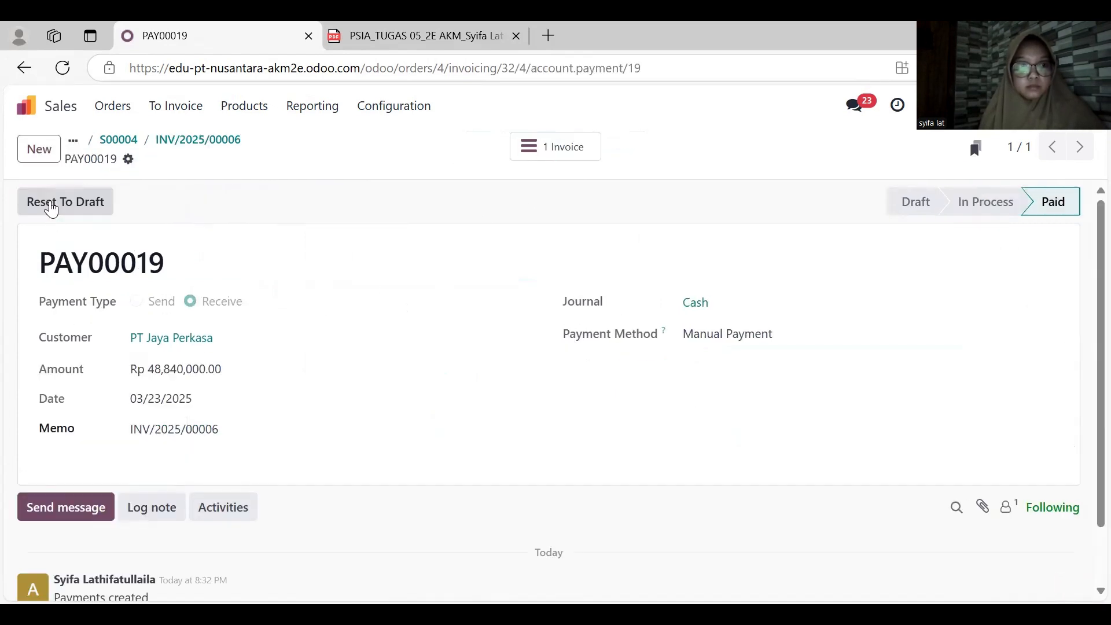
- Open the journal items in Accounting and replace the Posted filter with Unreconciled
click(55, 110)
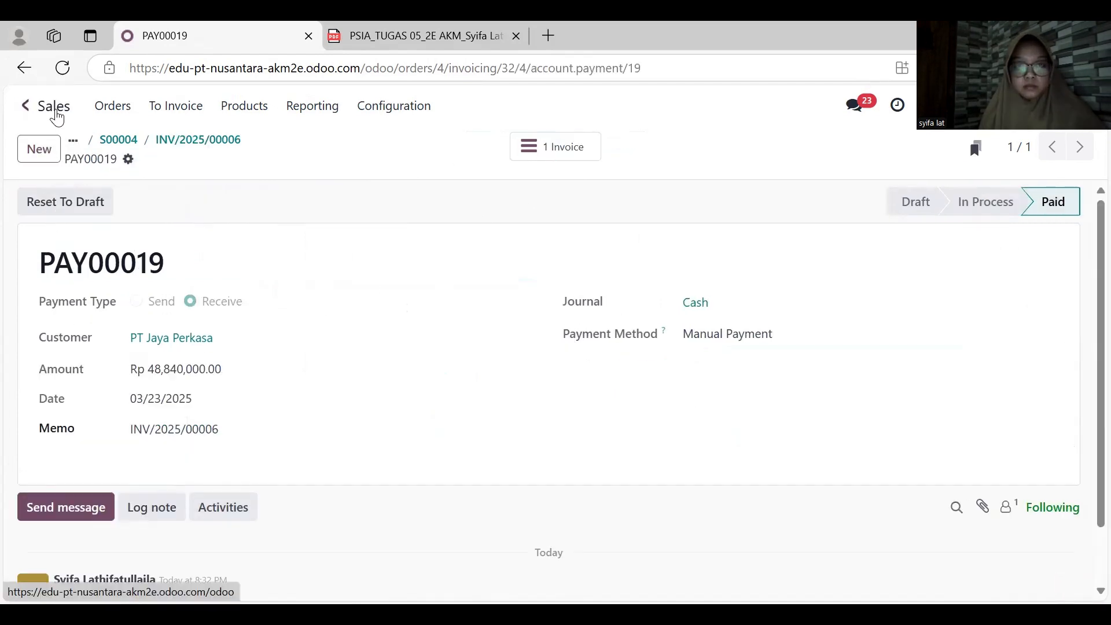
click(620, 339)
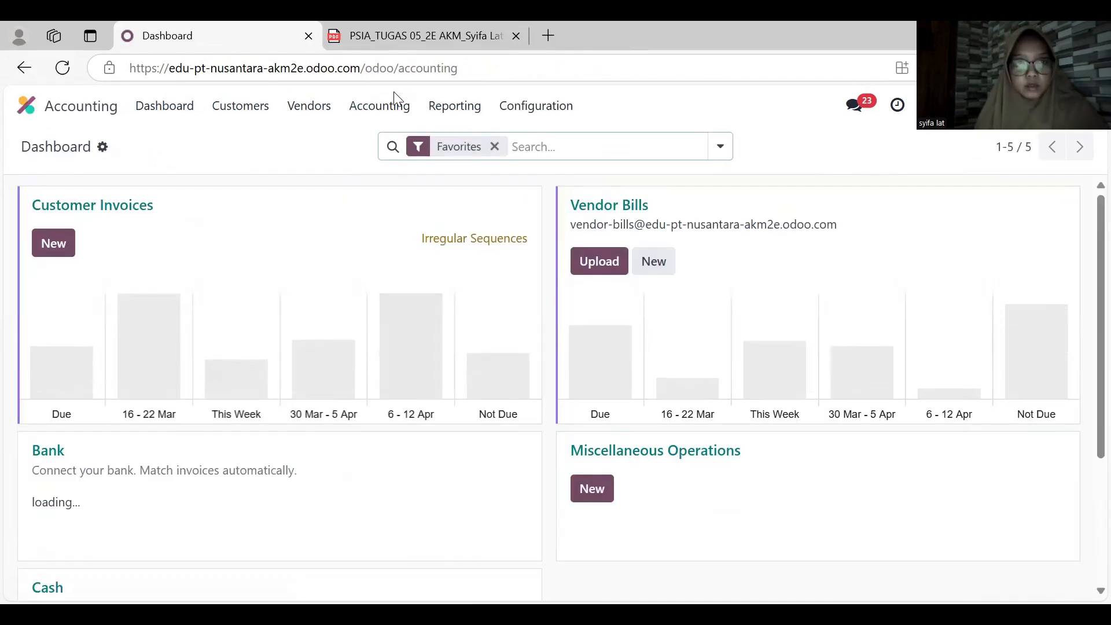
click(393, 106)
click(393, 163)
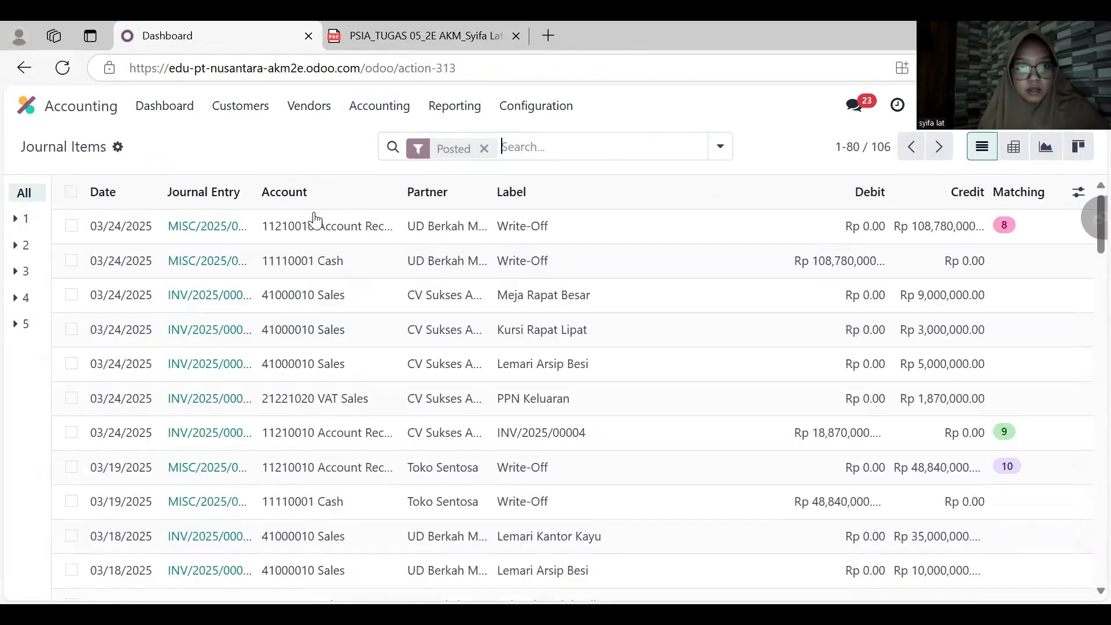
click(484, 147)
click(483, 145)
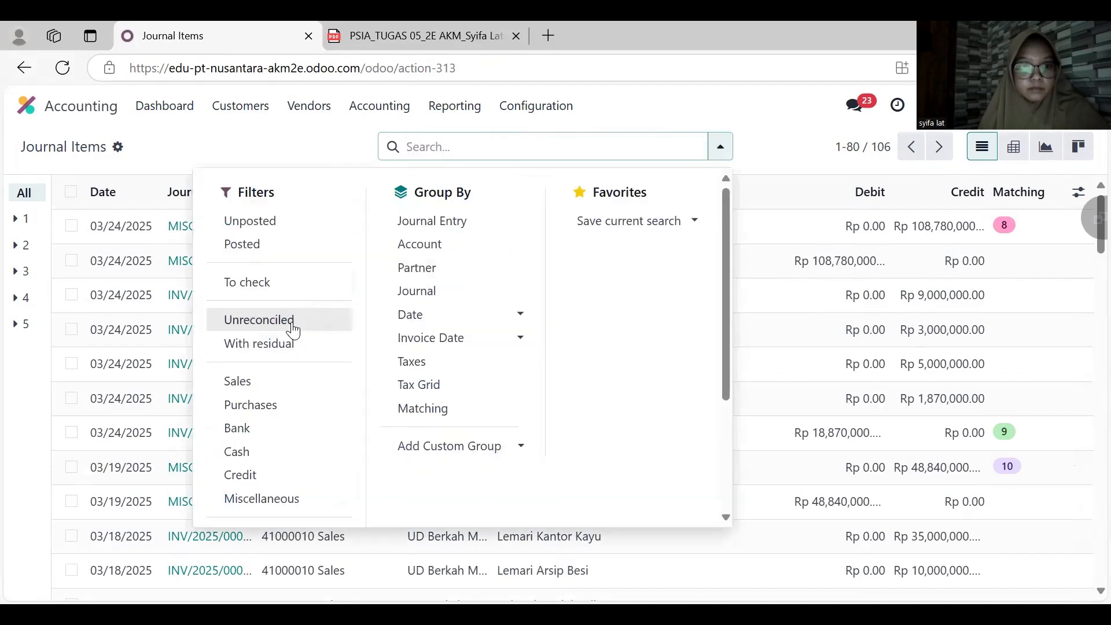
click(293, 324)
click(746, 116)
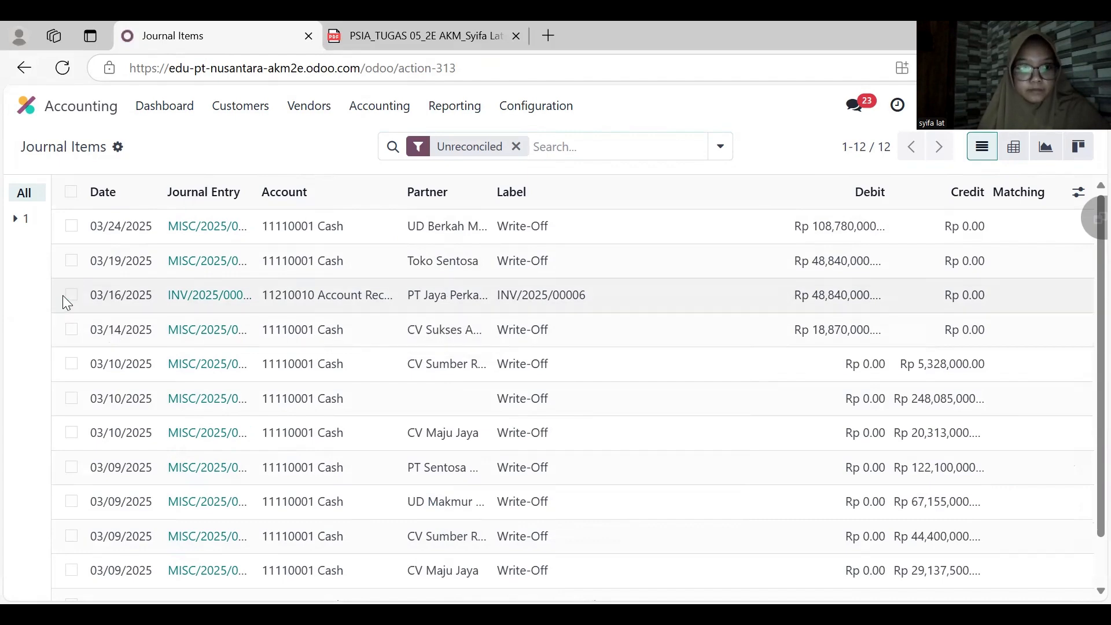
- Reconcile the PT Jaya Perkasa receivable item with a write-off to 11110001 Cash dated March 23, 2025, and clear the Unreconciled filter
click(68, 295)
click(503, 160)
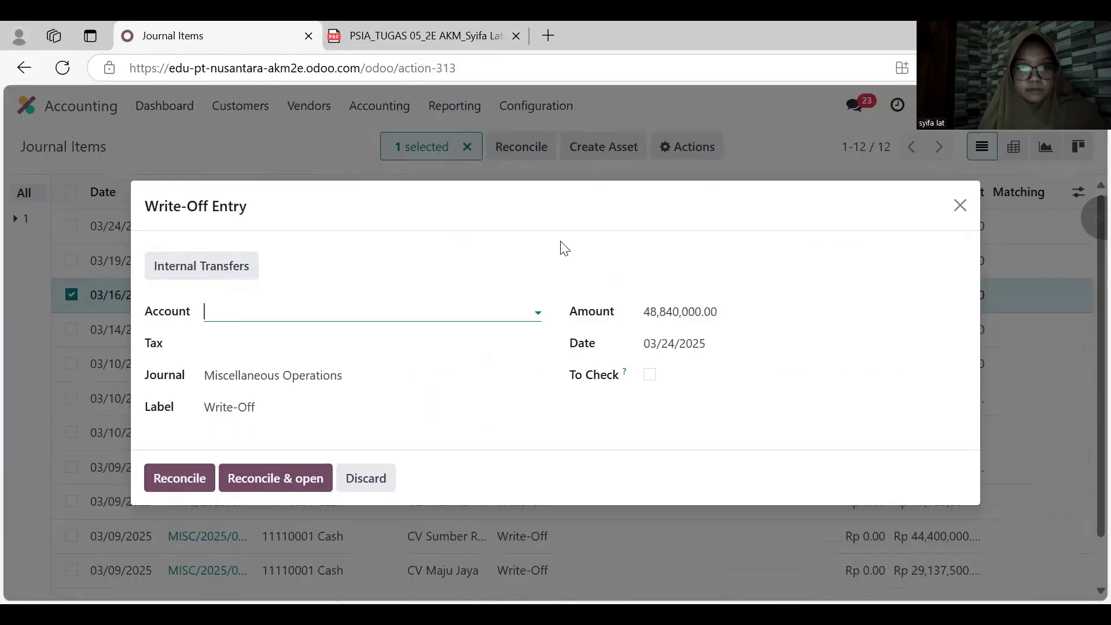
click(663, 355)
click(362, 444)
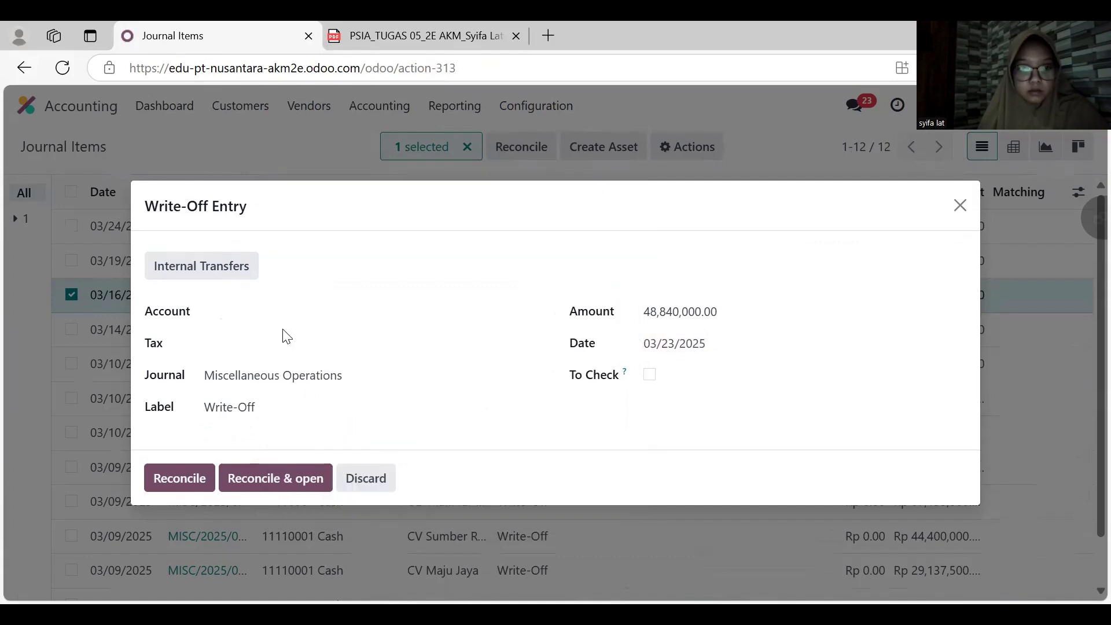
click(282, 313)
click(287, 342)
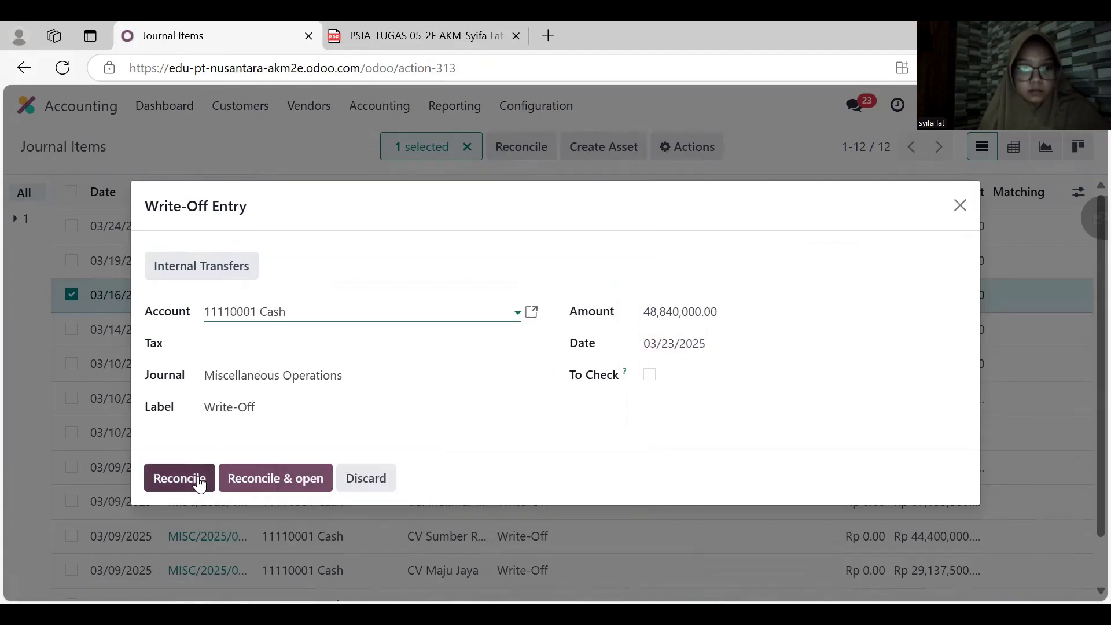
click(199, 478)
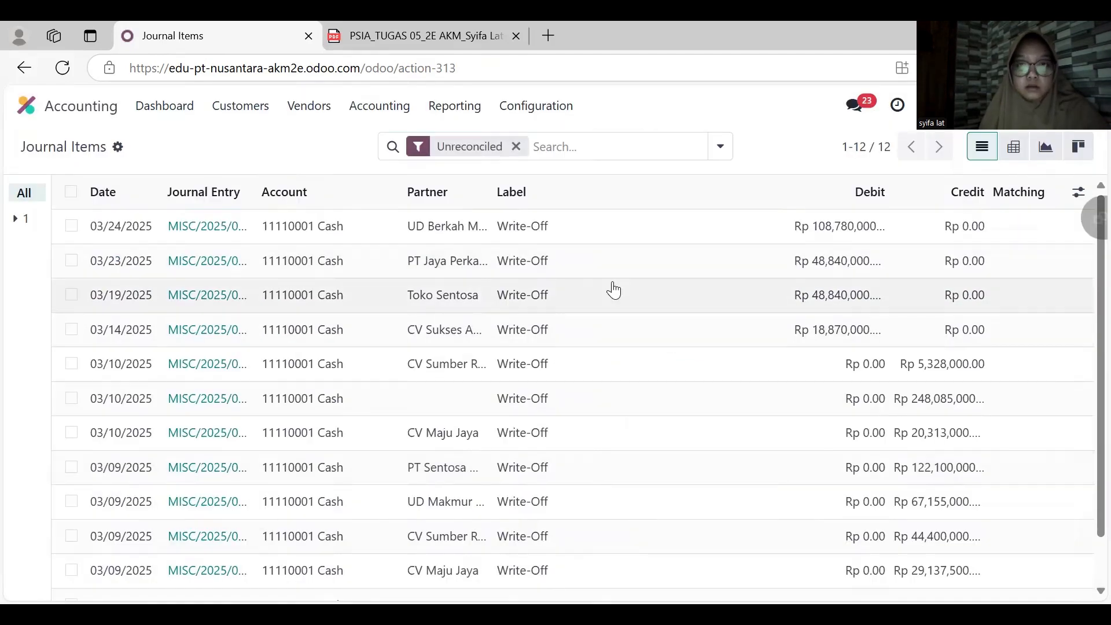
click(516, 147)
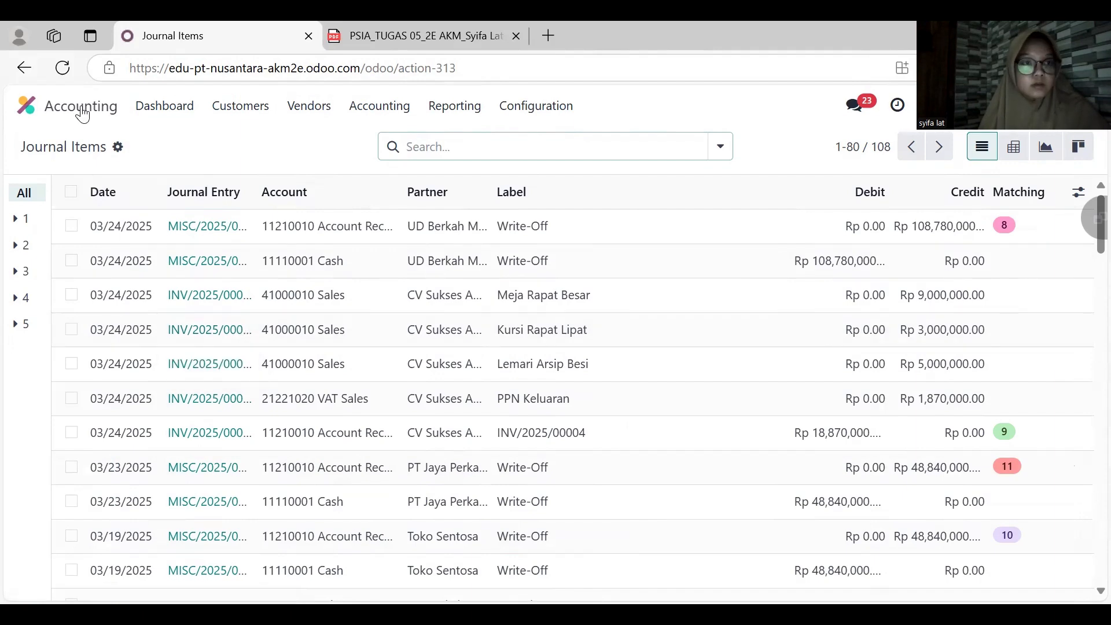
- Create a new sales quotation for CV Sukses Abadi with the expiration date April 16, 2025
click(81, 105)
click(385, 334)
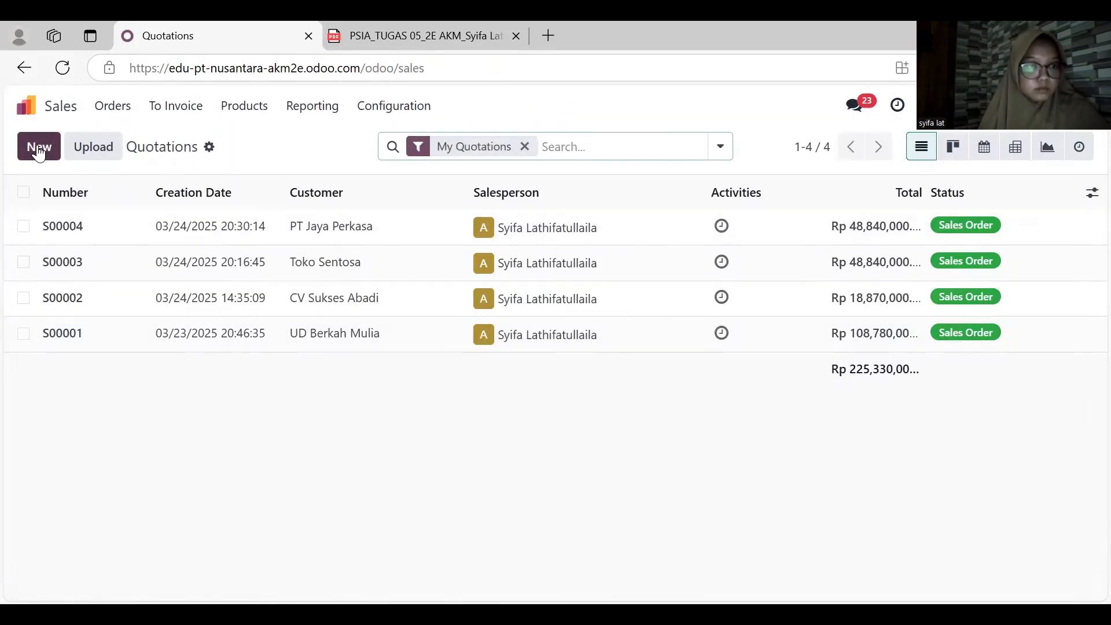
click(38, 149)
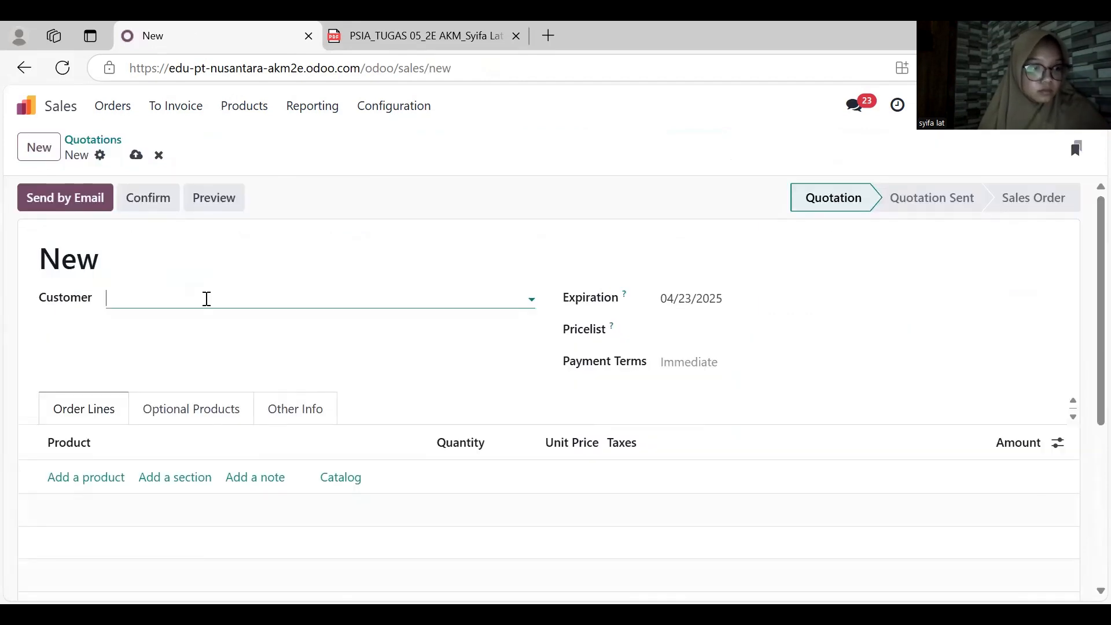
click(206, 298)
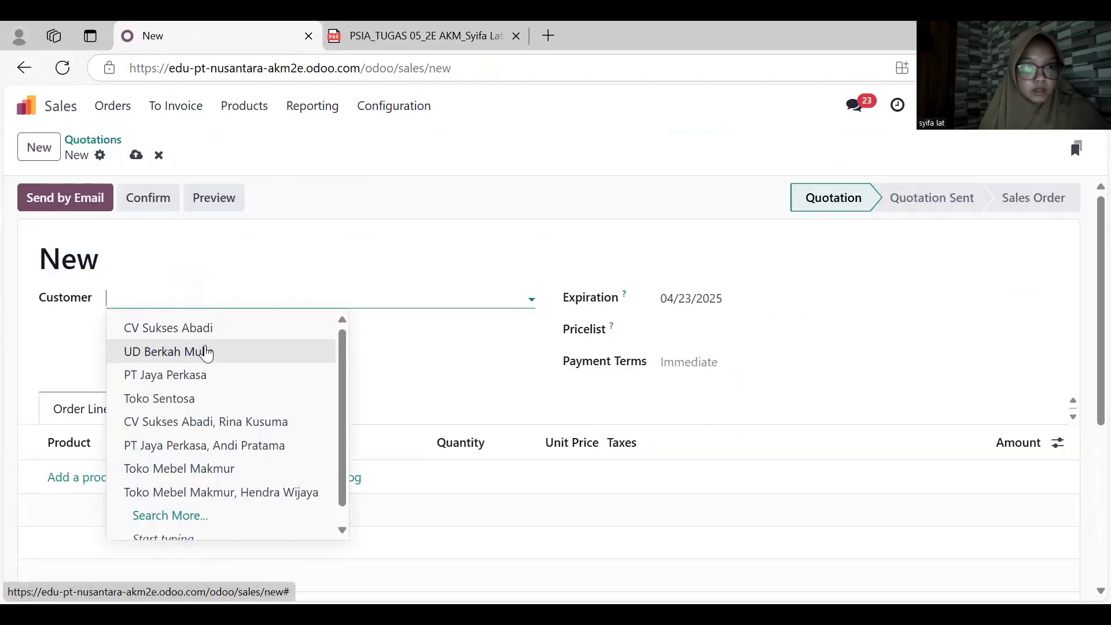
click(204, 329)
click(705, 298)
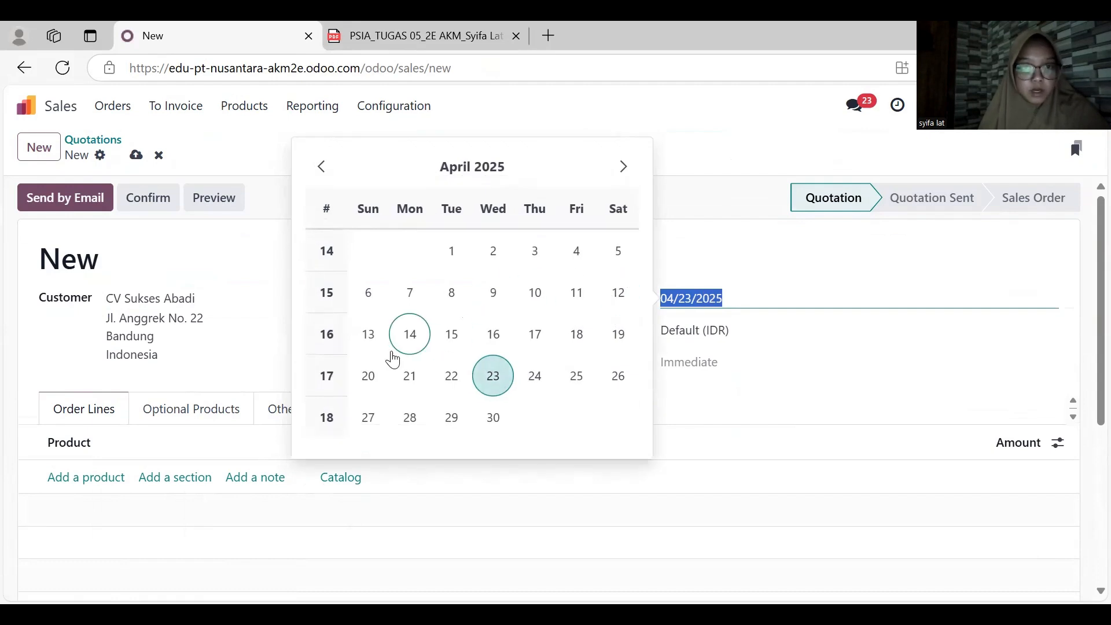
click(492, 334)
- Add Set Bangku Sekolah to the quotation's order lines with quantity 5 and unit price 1,600,000
scroll(434, 357, down, 3)
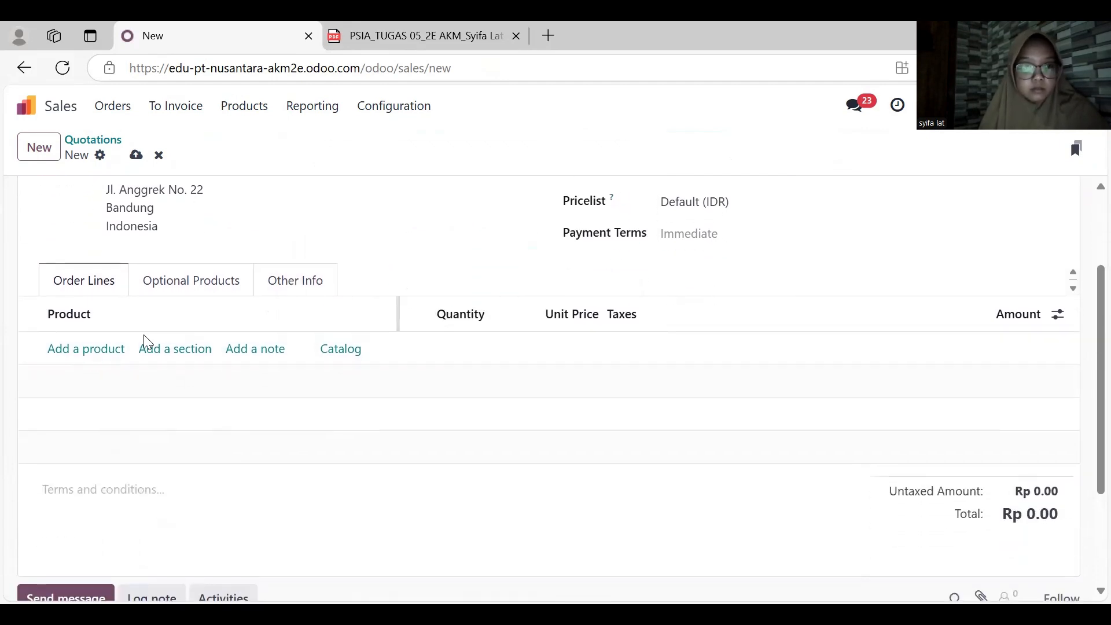
click(78, 349)
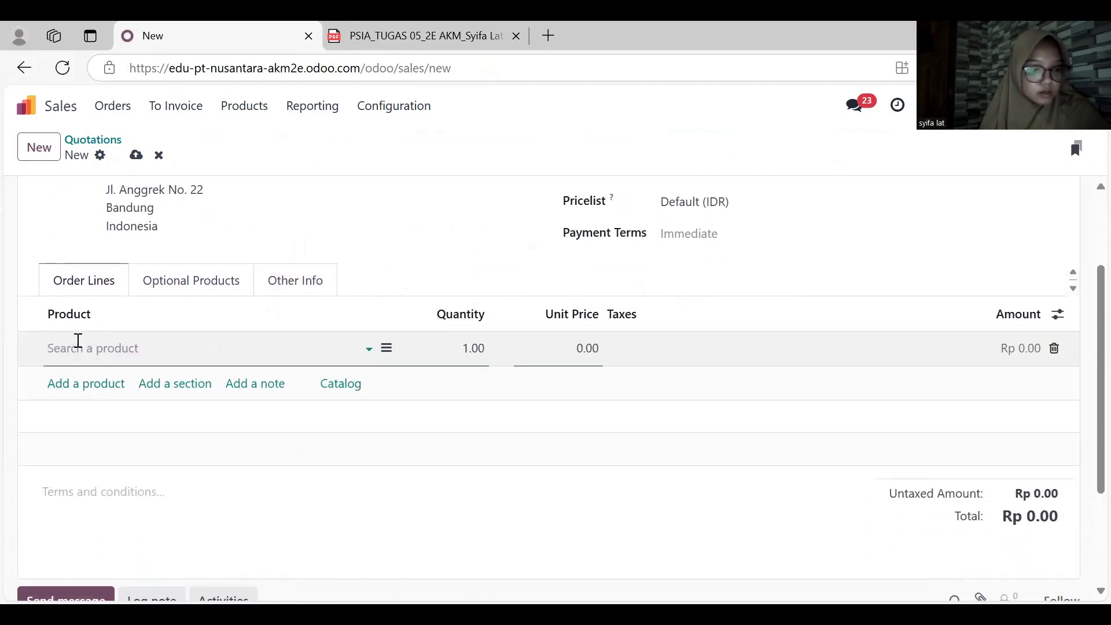
text(seko)
key(Return)
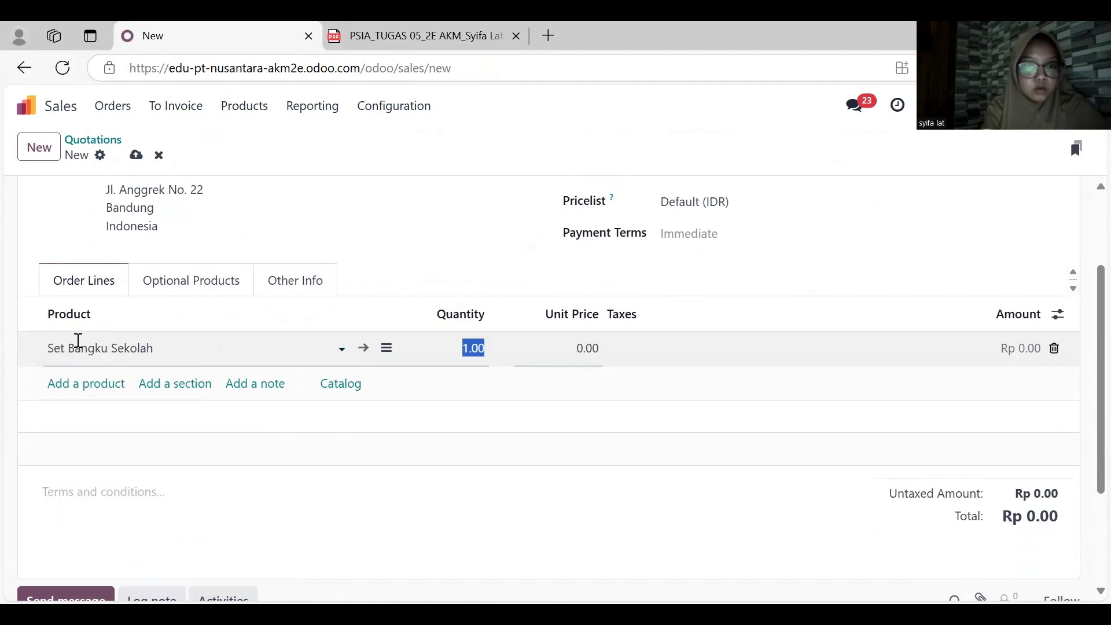
key(Tab)
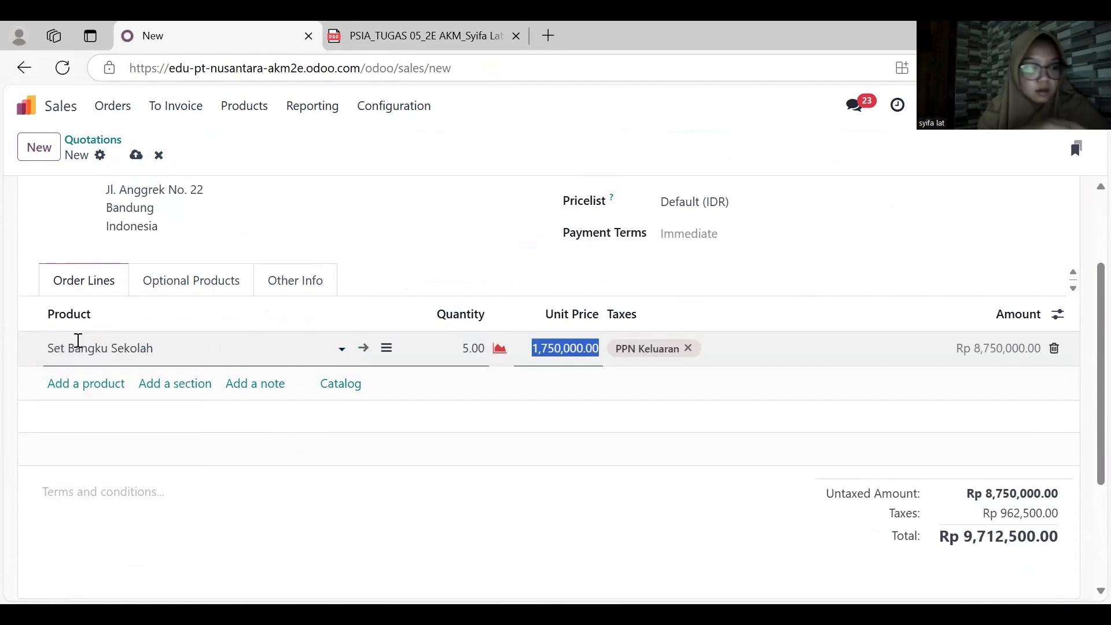
text(1600)
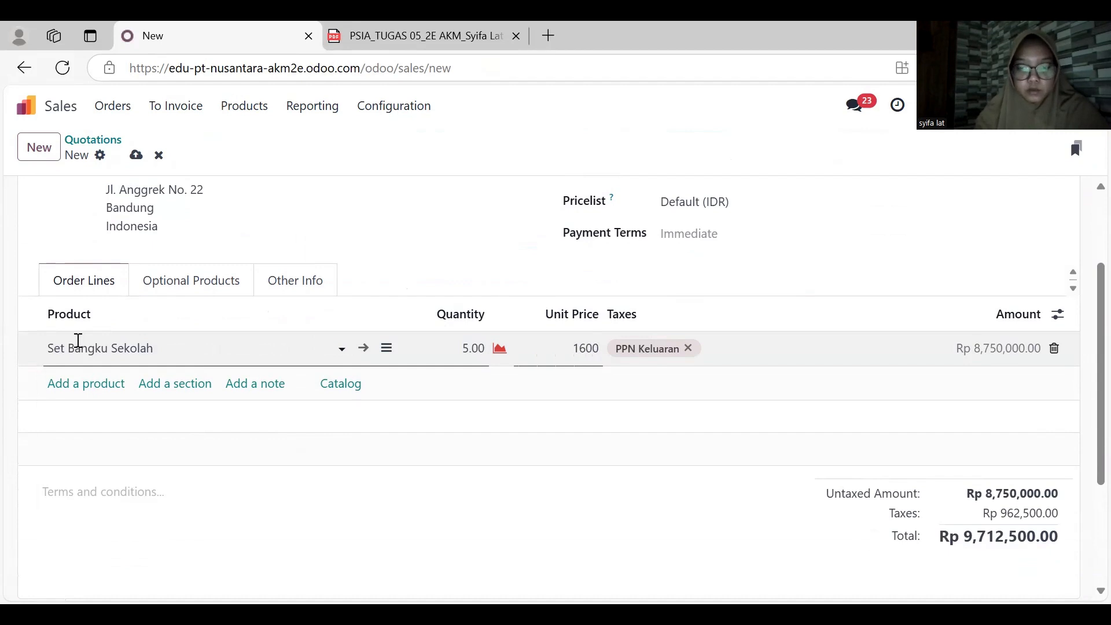
click(5, 388)
- Add a second order line for Papan Tulis with quantity 2 and unit price 600,000
click(58, 384)
text(p)
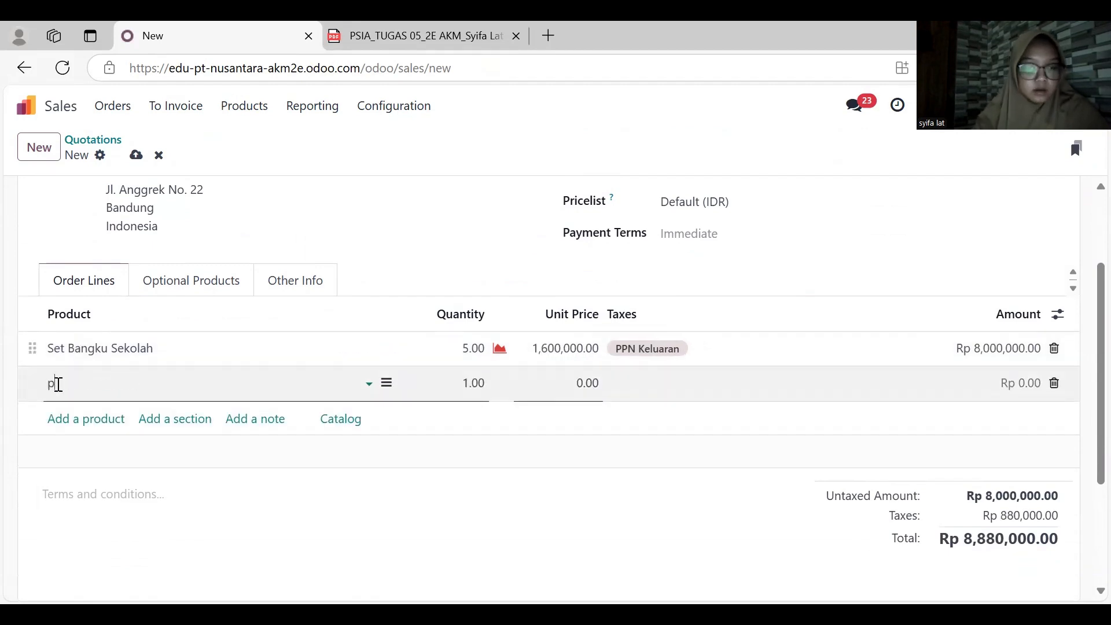
text(ap)
key(Return)
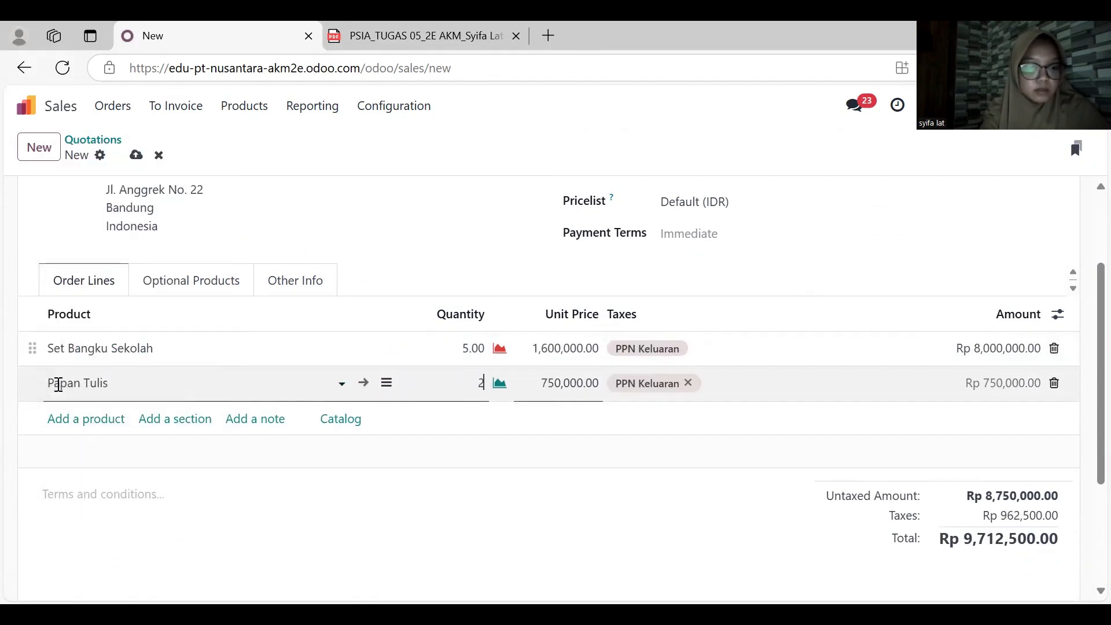
text(2)
key(Tab)
text(6)
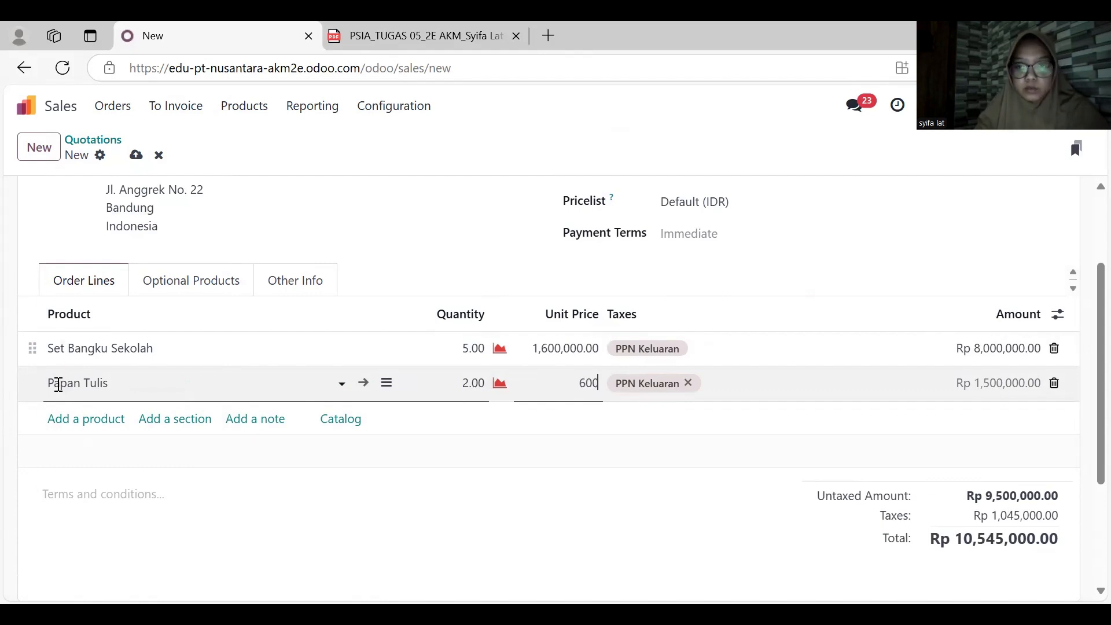
text(00,000)
click(397, 252)
- Send the CV Sukses Abadi quotation by email and confirm it as a sales order
scroll(398, 250, up, 3)
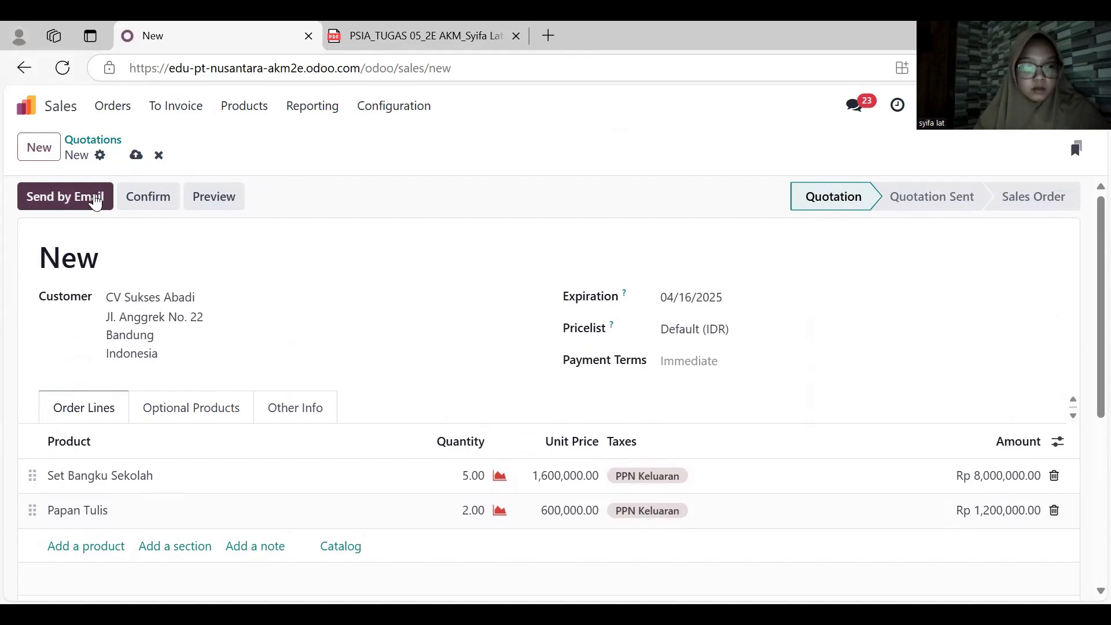
scroll(513, 297, down, 4)
scroll(515, 298, up, 2)
scroll(515, 298, up, 3)
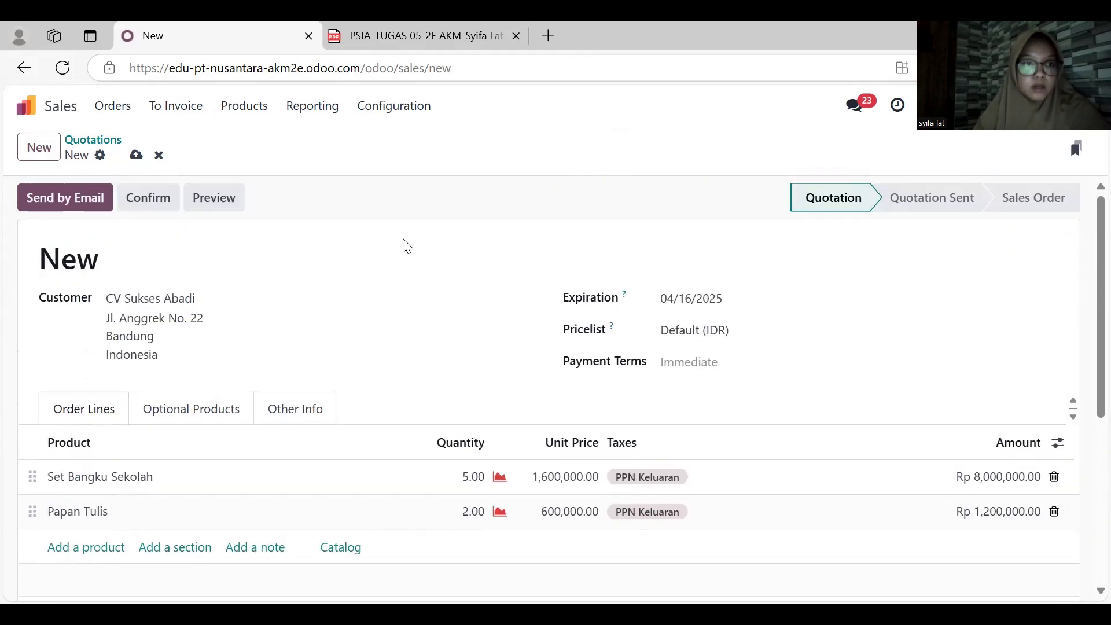
click(68, 196)
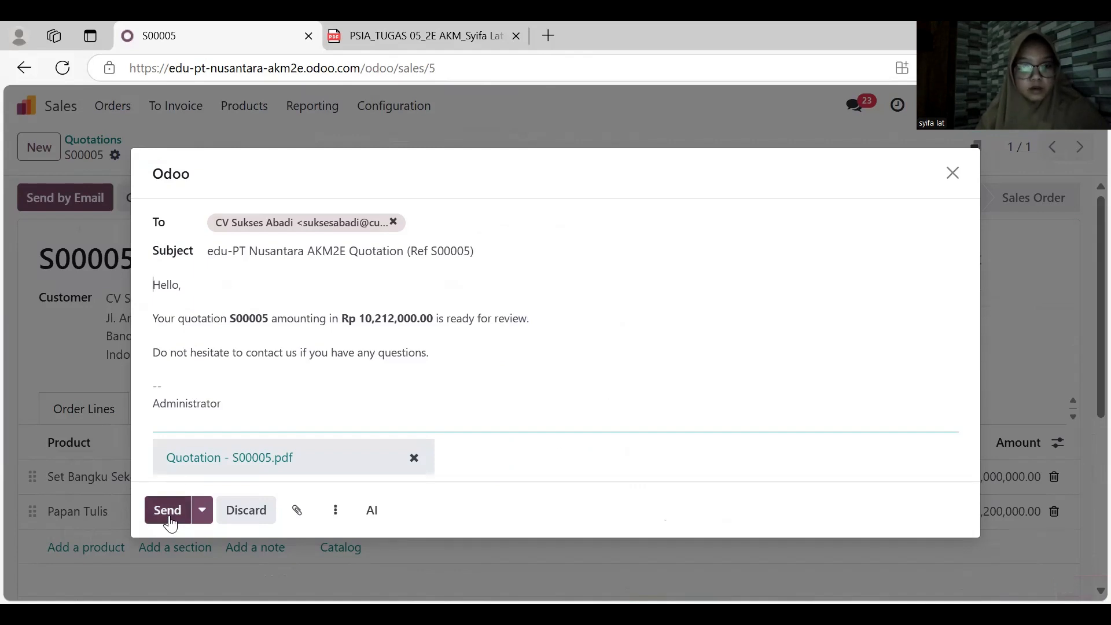
click(169, 520)
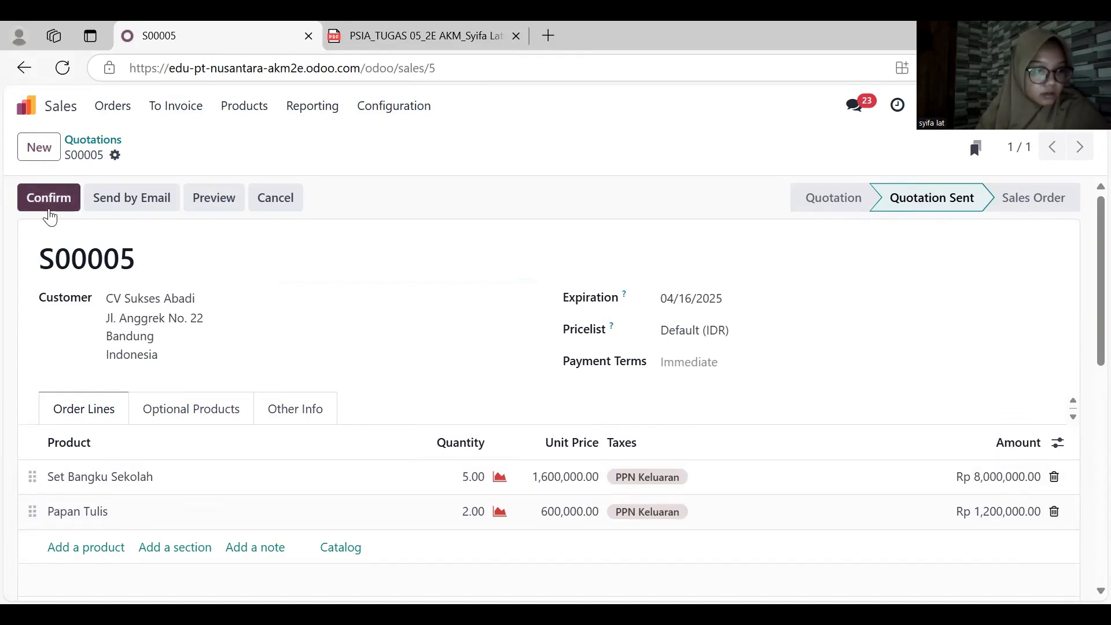
click(49, 211)
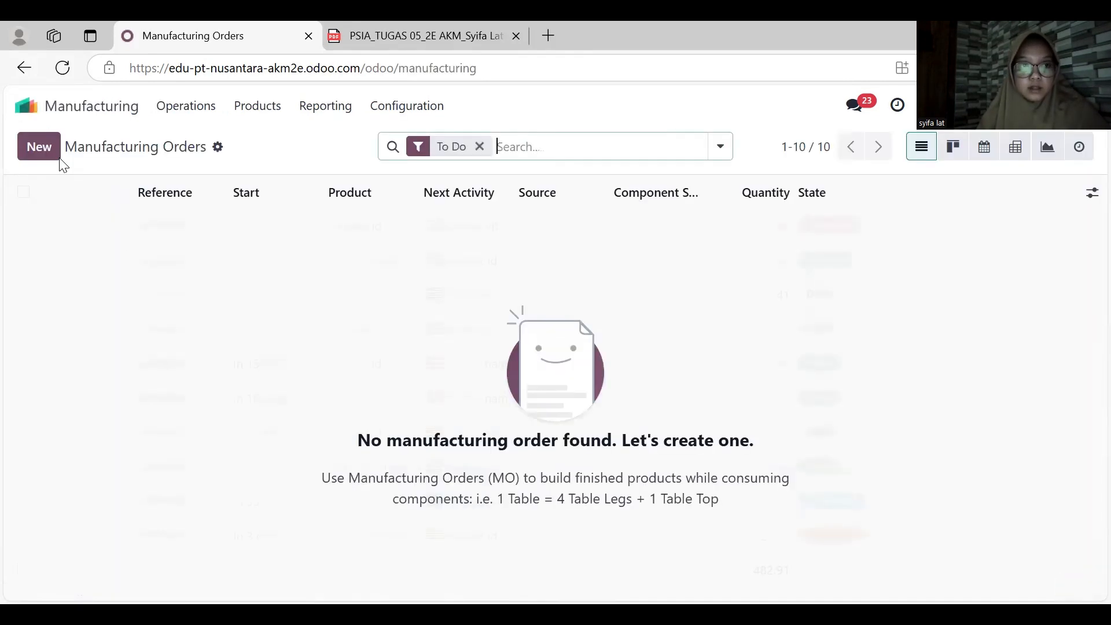
- Create a new manufacturing order for Set Bangku Sekolah with quantity 5
click(55, 154)
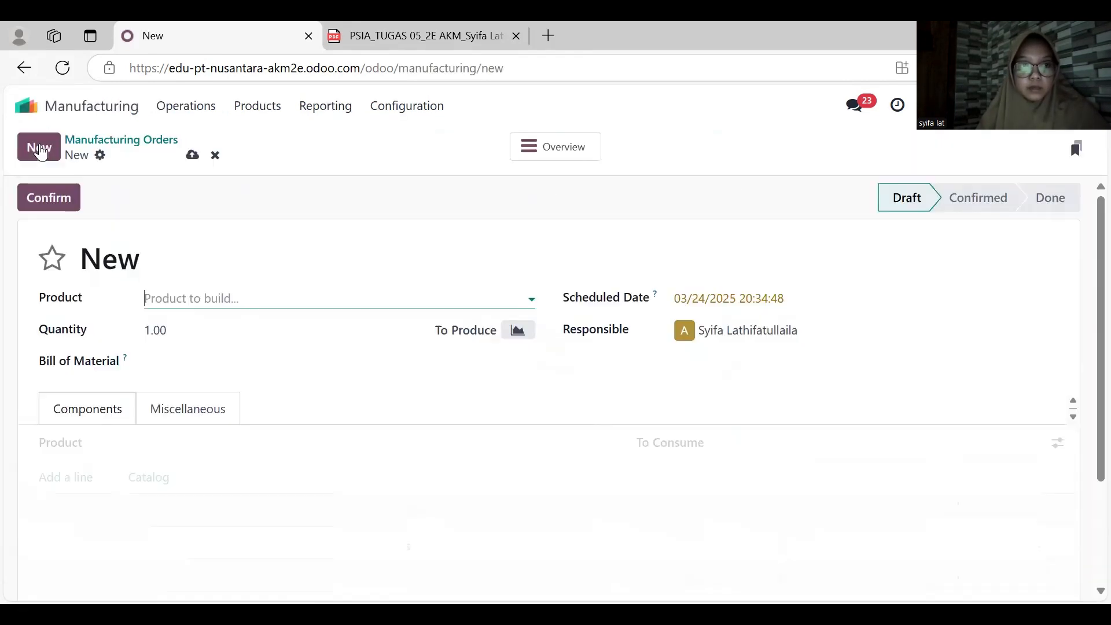
click(184, 299)
text(seko)
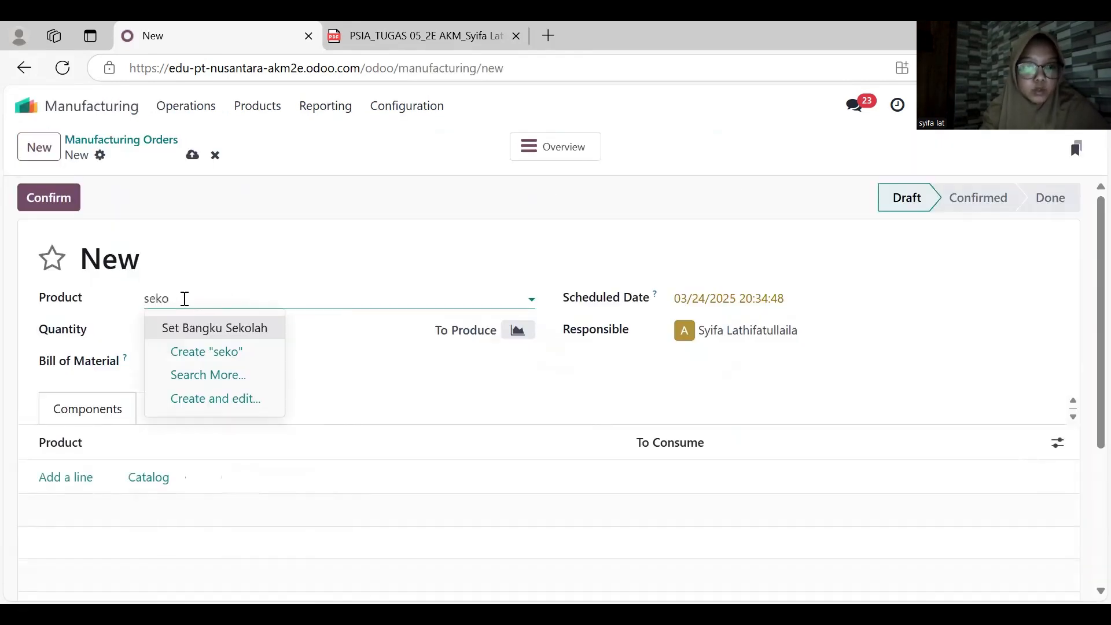
key(Return)
click(188, 328)
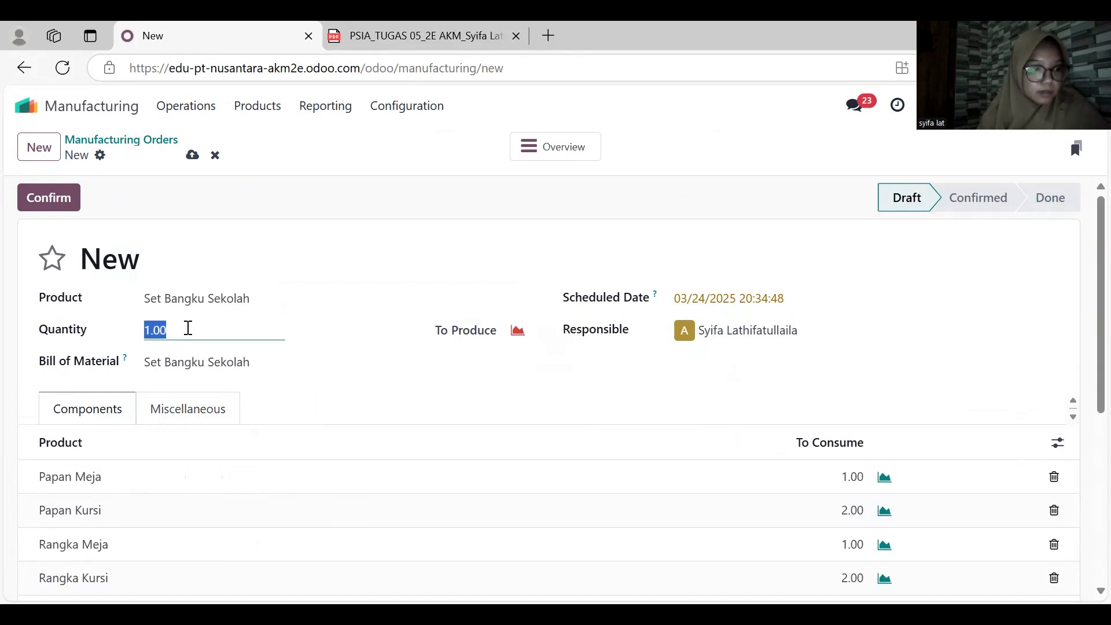
text(5)
- Set the manufacturing order's scheduled date to March 16, 2025 and check the availability of its components
click(762, 297)
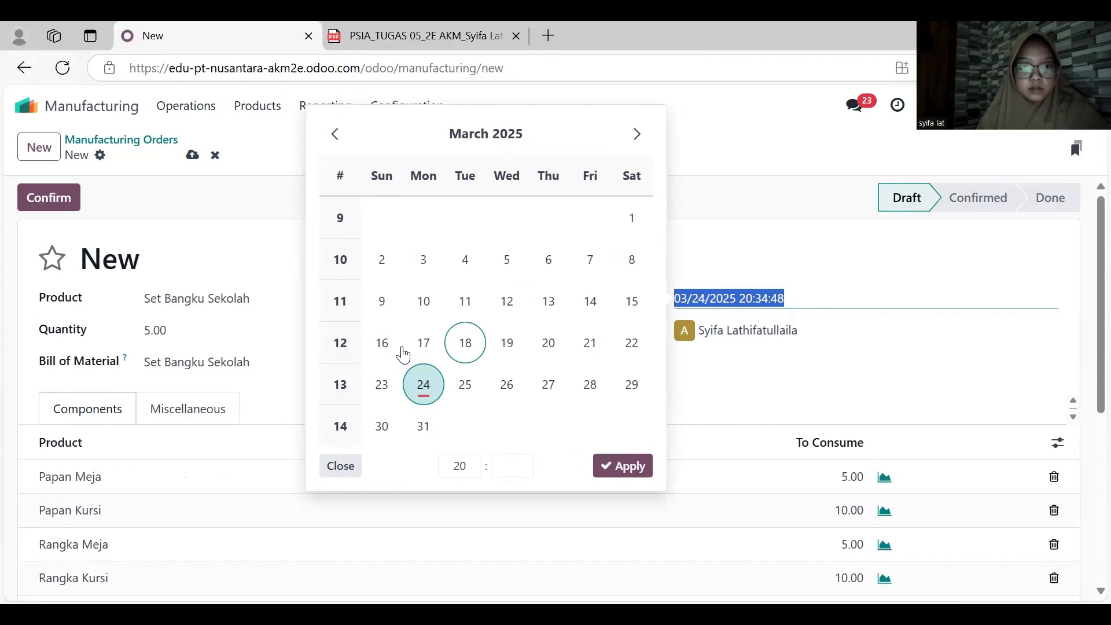
click(384, 346)
click(625, 466)
scroll(574, 419, down, 4)
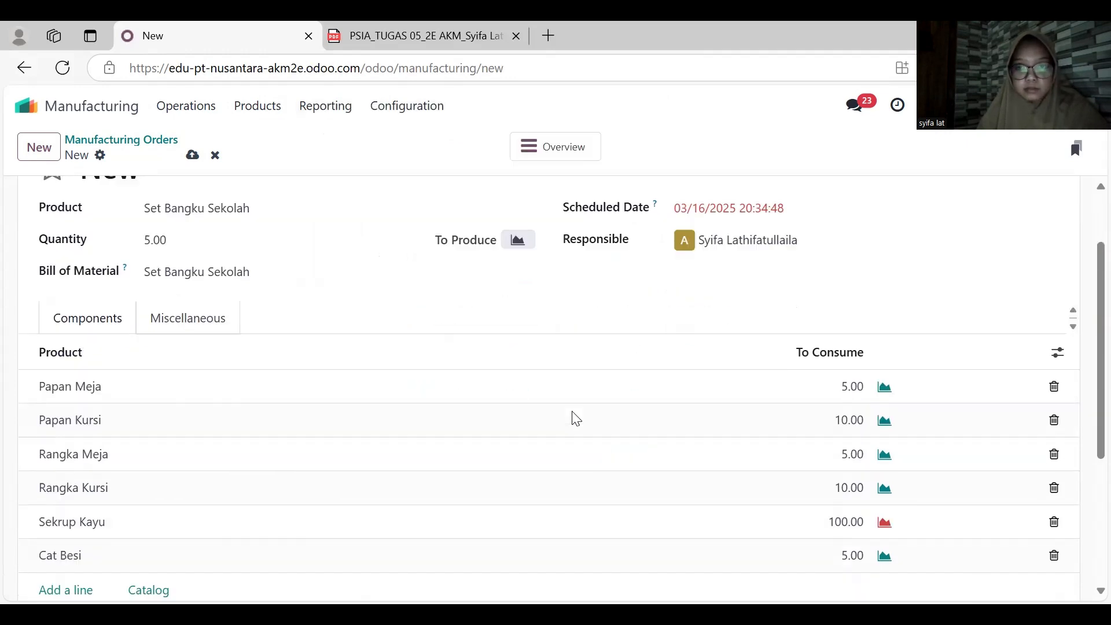
scroll(573, 420, up, 2)
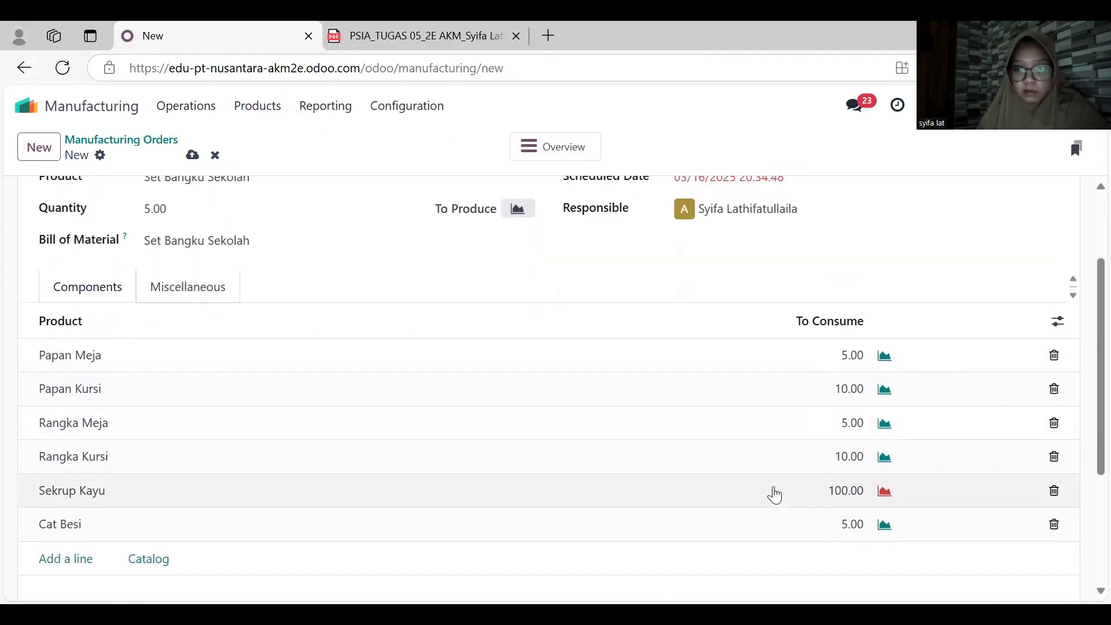
scroll(616, 426, up, 3)
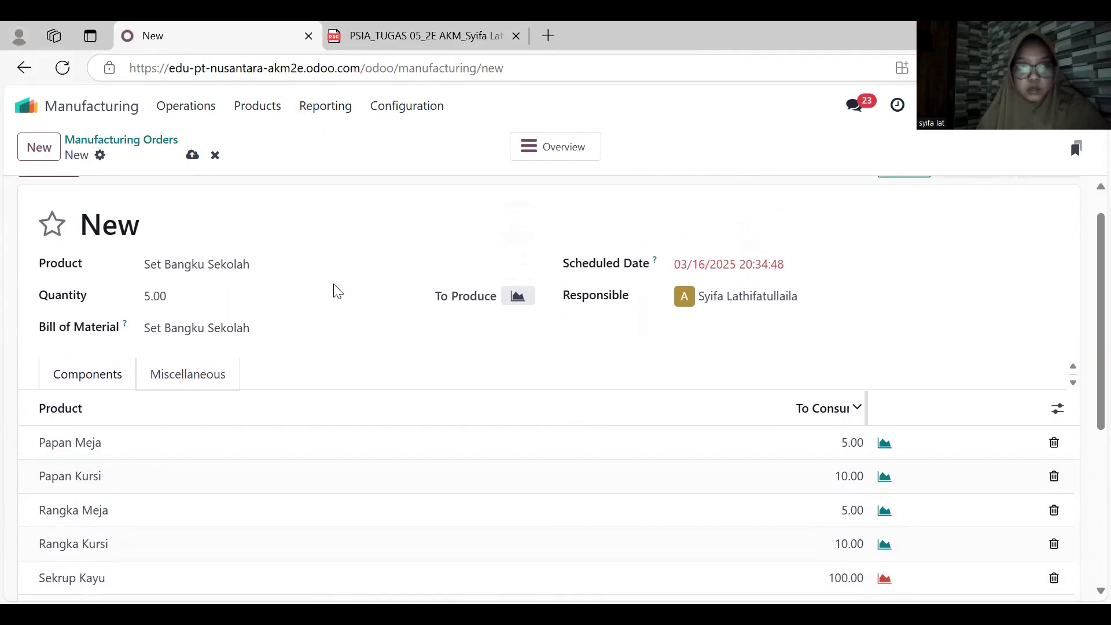
- Switch to Purchase and create a new request for quotation with CV Sumber Rejeki as the vendor
click(54, 108)
click(371, 431)
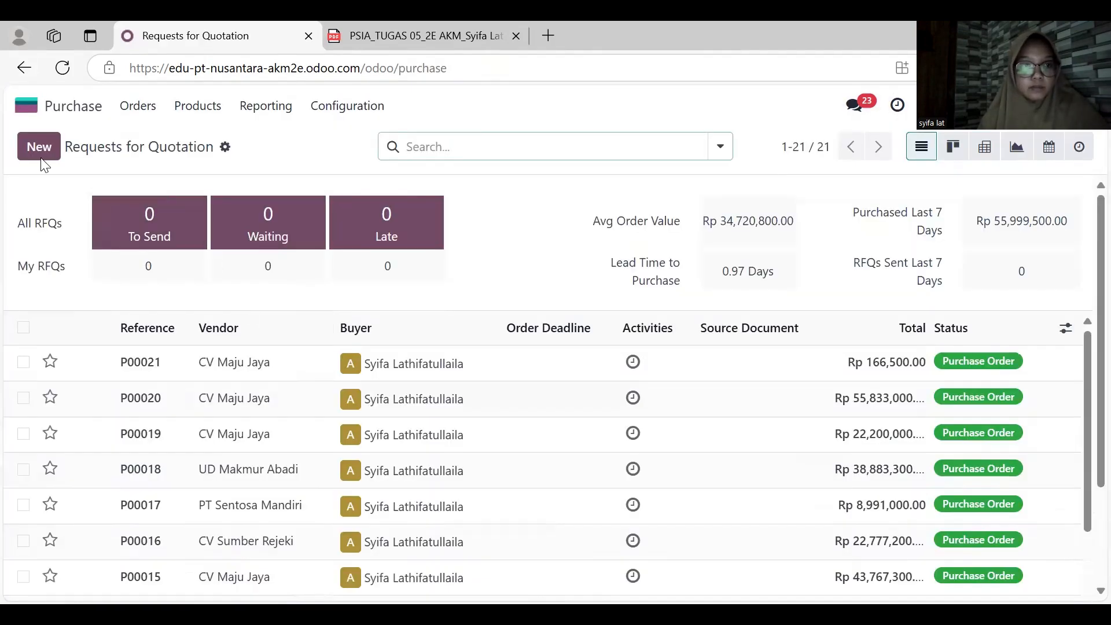
click(39, 147)
click(279, 321)
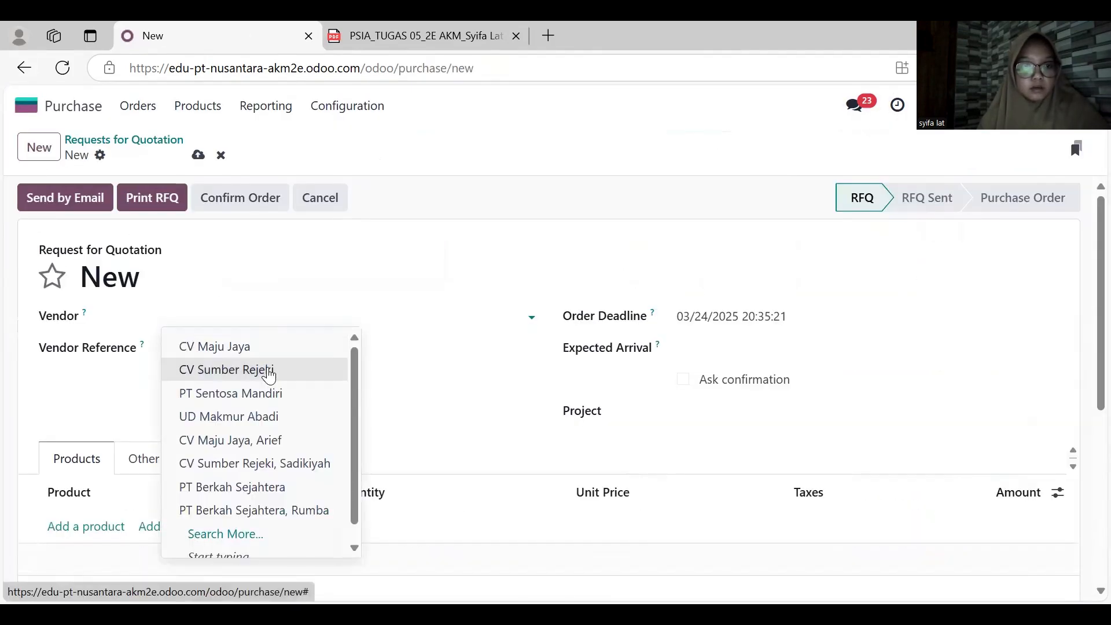
click(266, 369)
- Set the request's order deadline and expected arrival to March 16, 2025
click(710, 322)
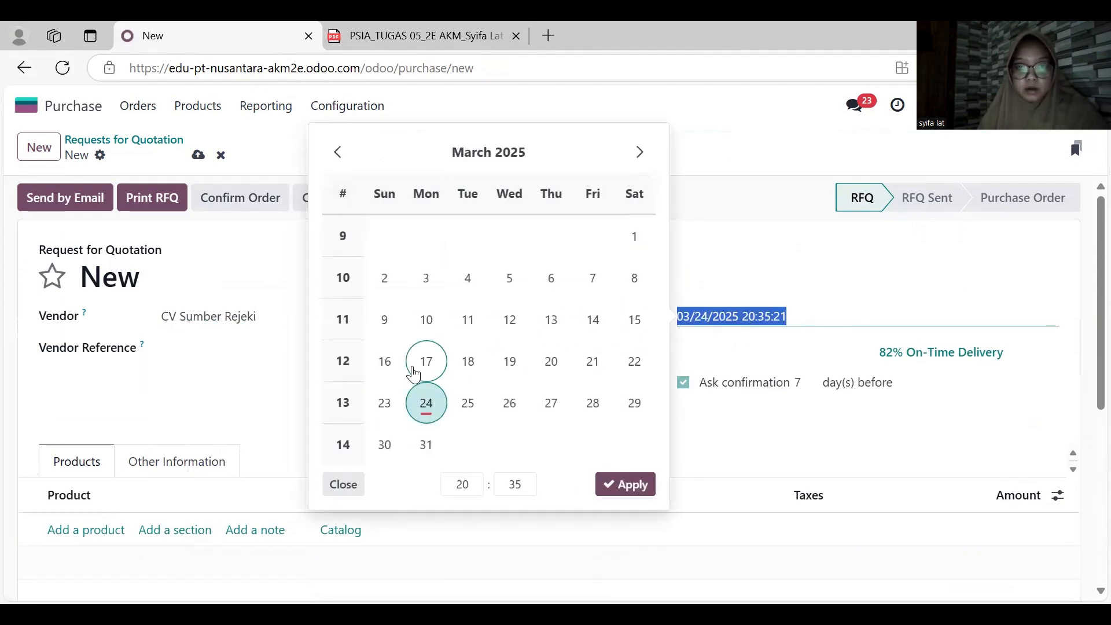
click(384, 361)
click(625, 484)
click(737, 358)
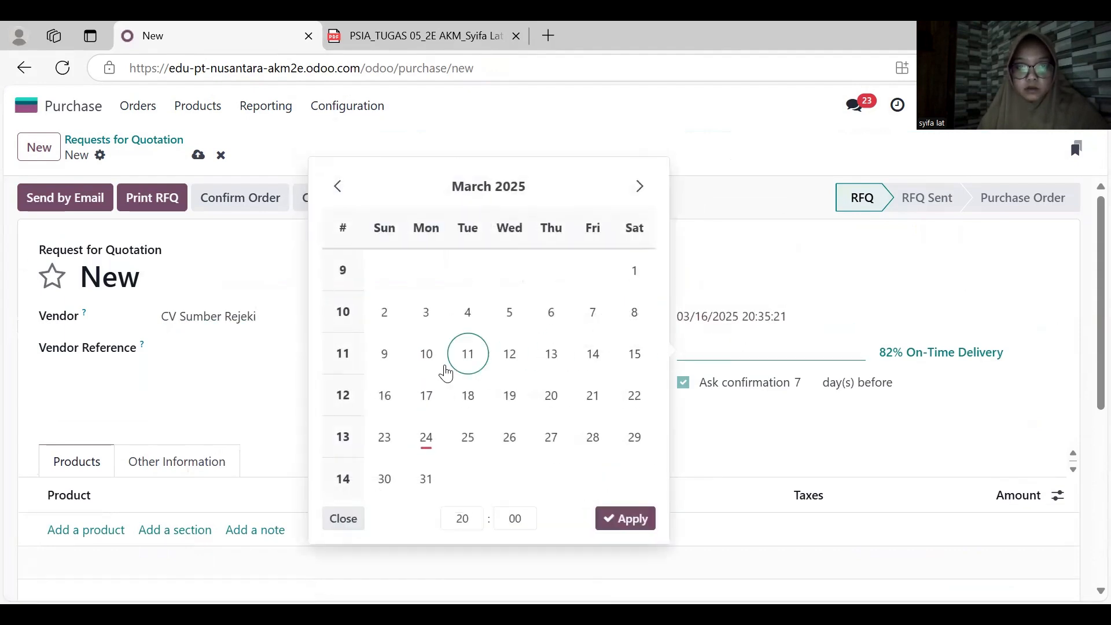
click(384, 395)
click(625, 519)
- Add Sekrup Kayu to the request for quotation with quantity 100
scroll(106, 368, down, 3)
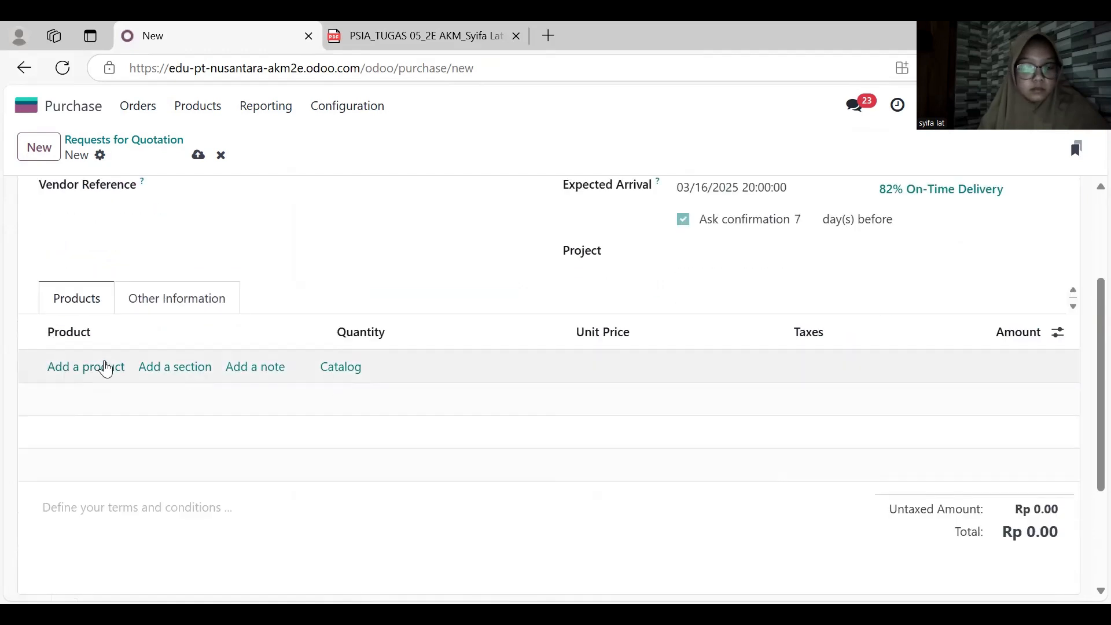
click(106, 368)
text(sek)
key(Return)
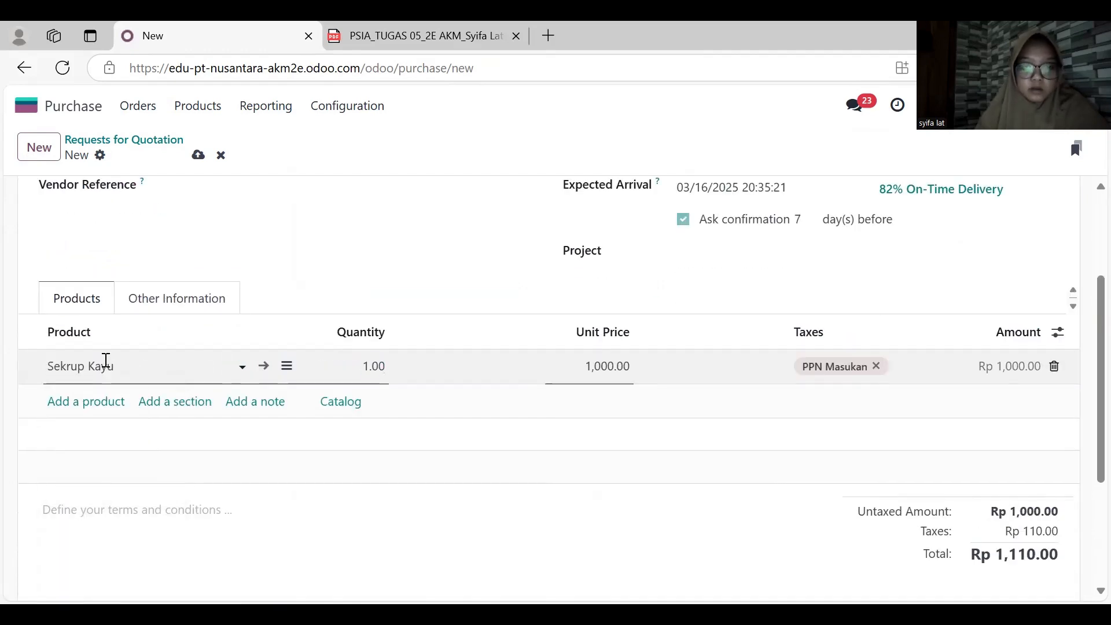
text(100)
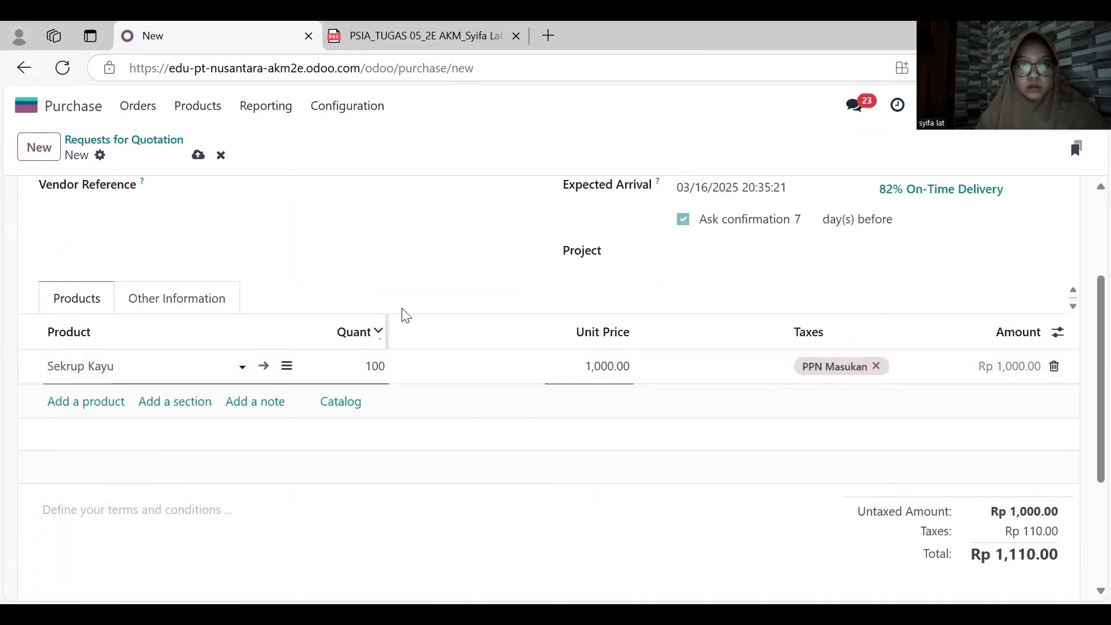
click(401, 315)
- Confirm the Sekrup Kayu purchase order and validate the receipt of its products
scroll(418, 277, up, 3)
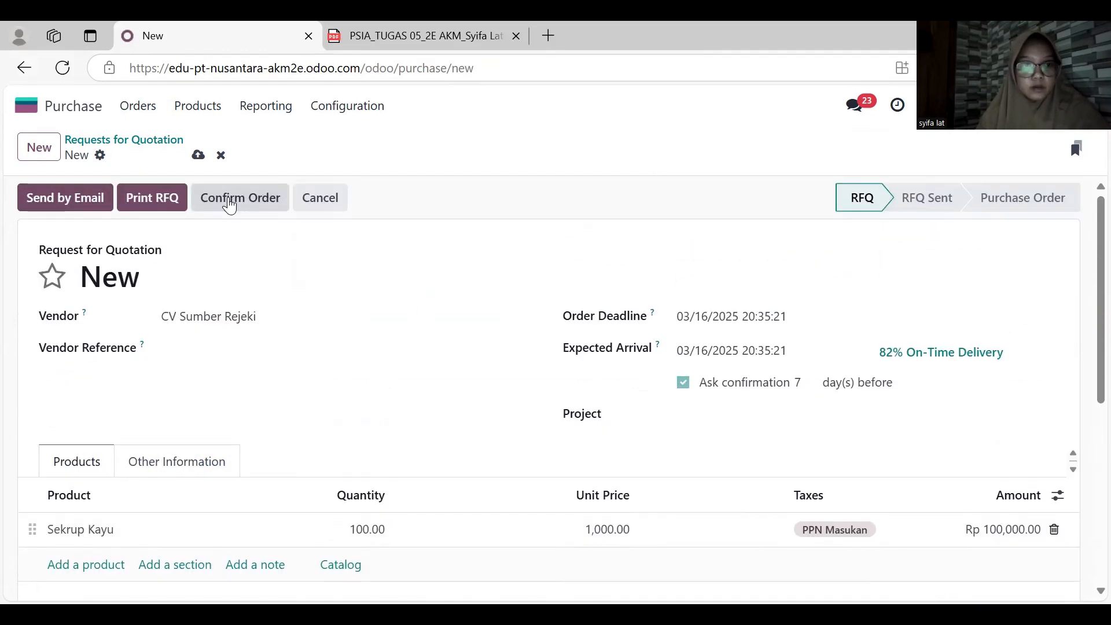
click(230, 204)
click(90, 197)
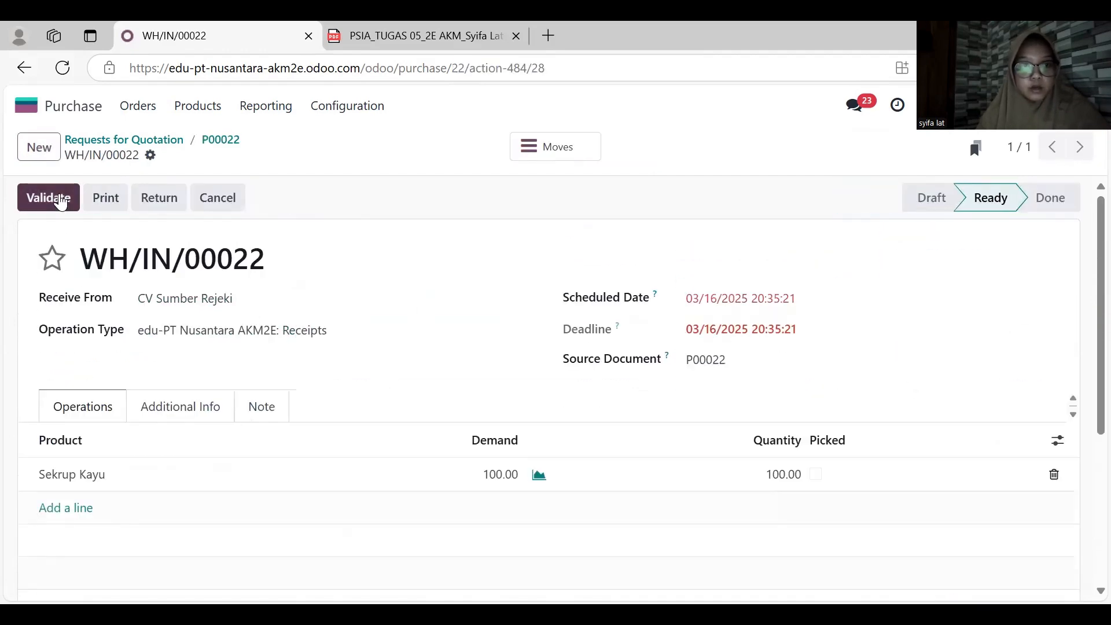
click(58, 198)
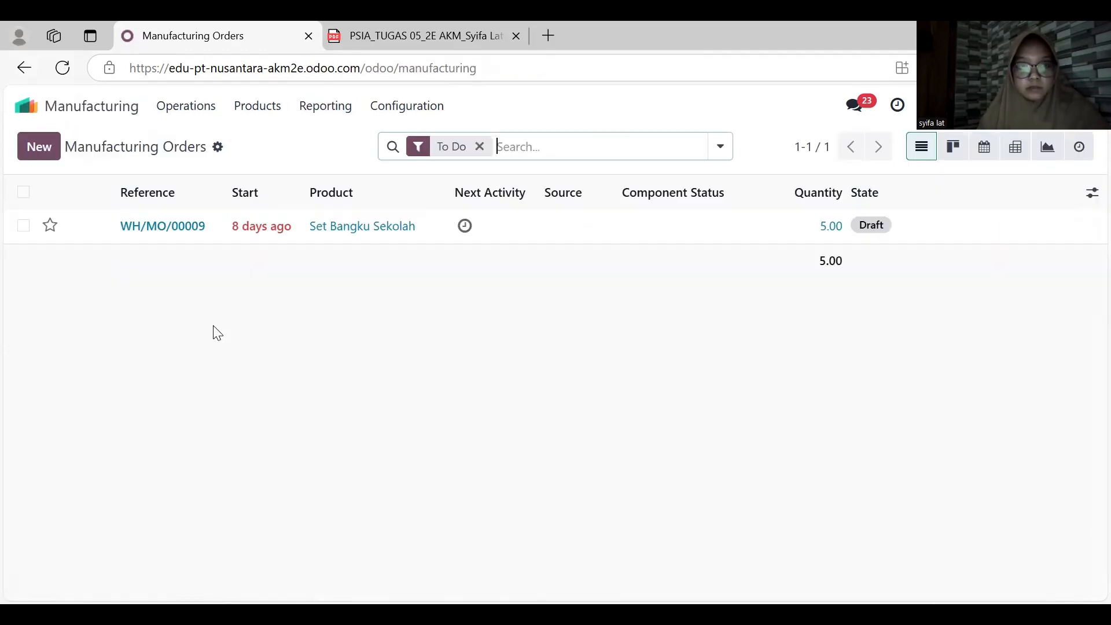
- Confirm the draft manufacturing order for Set Bangku Sekolah, set the produced quantity to 5 and produce all
click(268, 229)
scroll(293, 399, down, 2)
scroll(293, 398, down, 1)
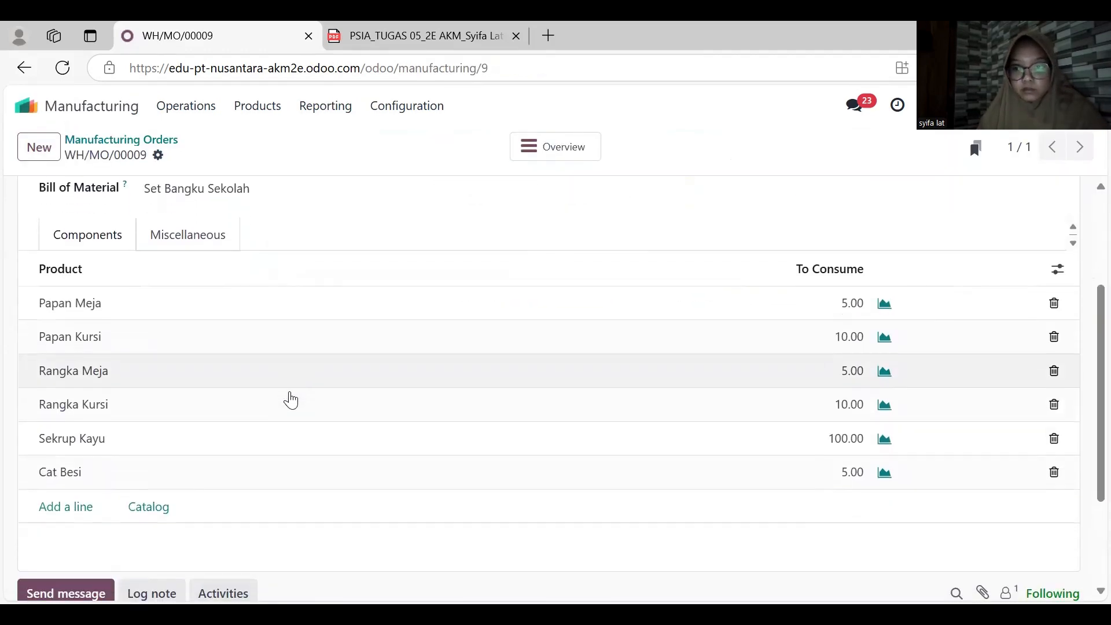
scroll(294, 399, up, 4)
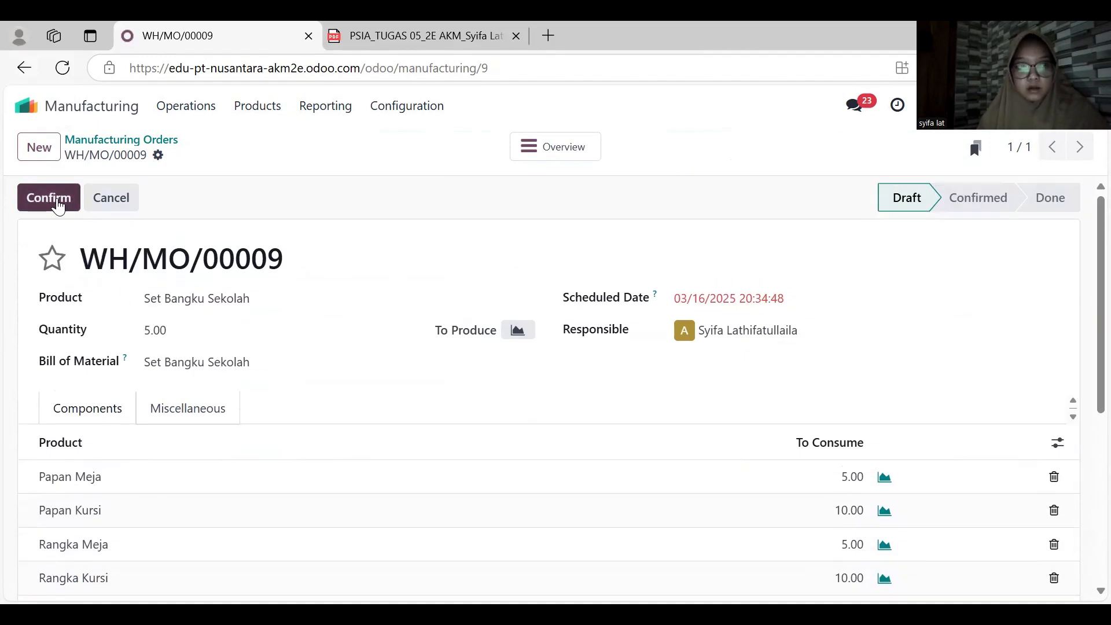
click(48, 198)
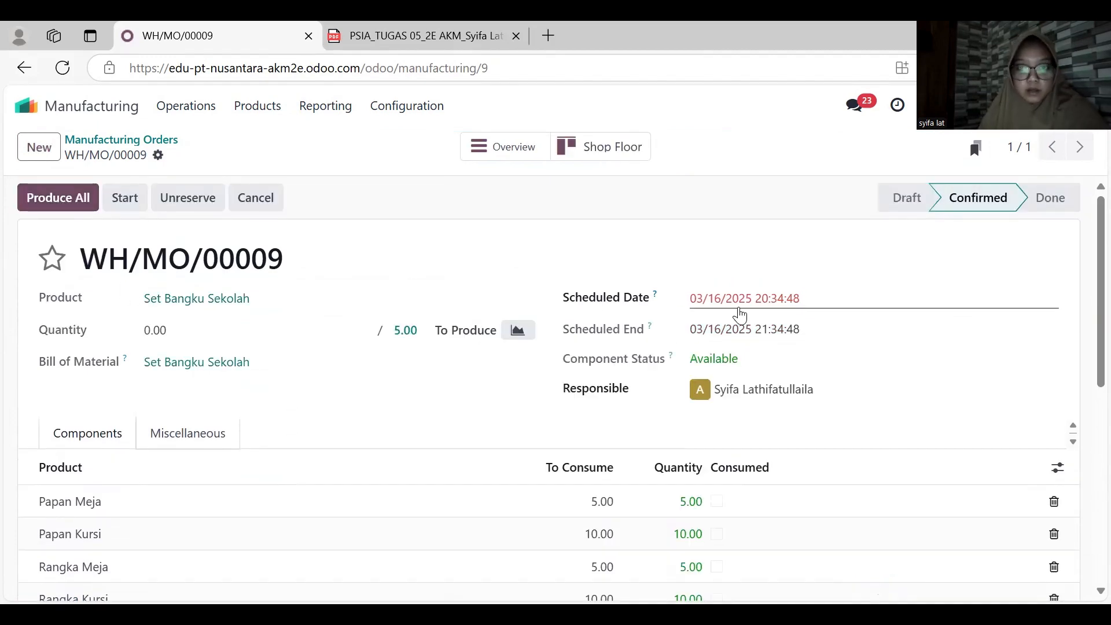
click(349, 405)
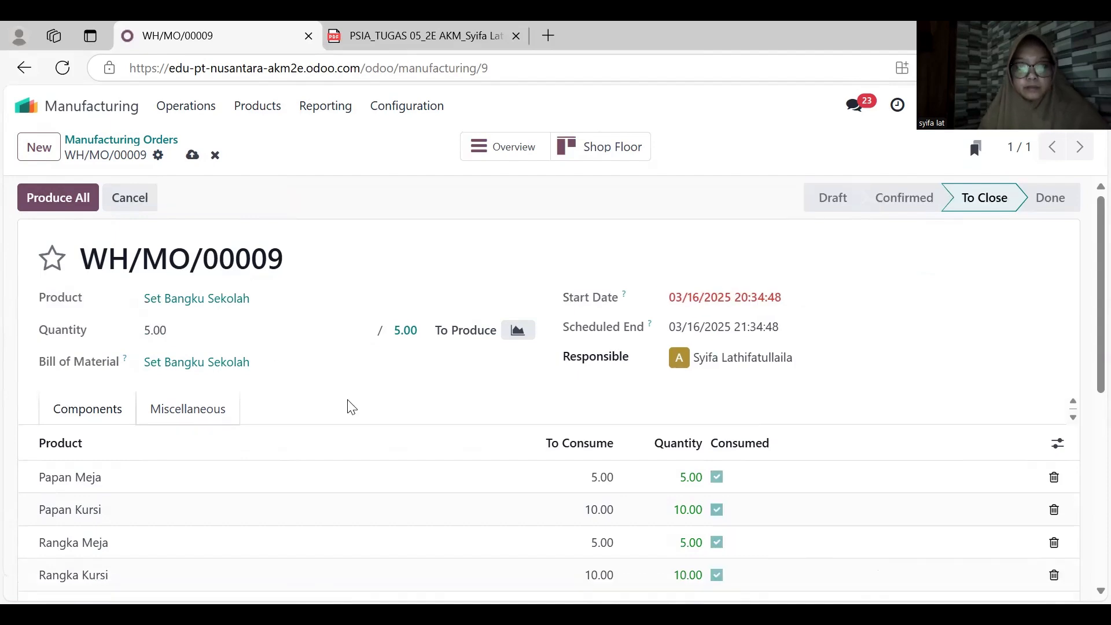
click(47, 199)
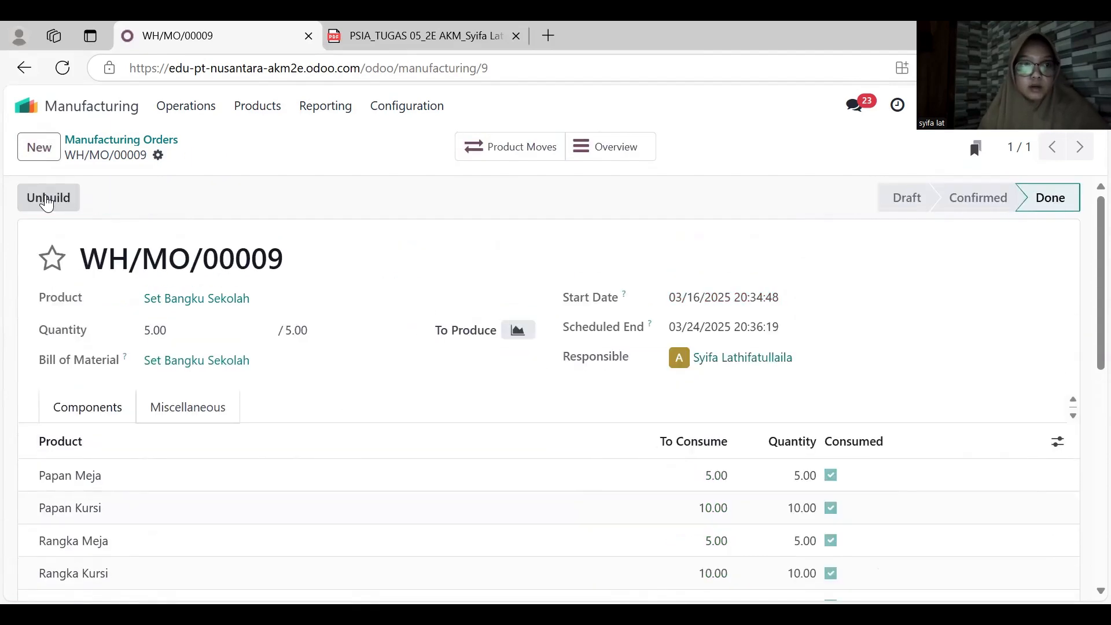
- Go back to the manufacturing orders and create a new one
click(24, 68)
click(38, 147)
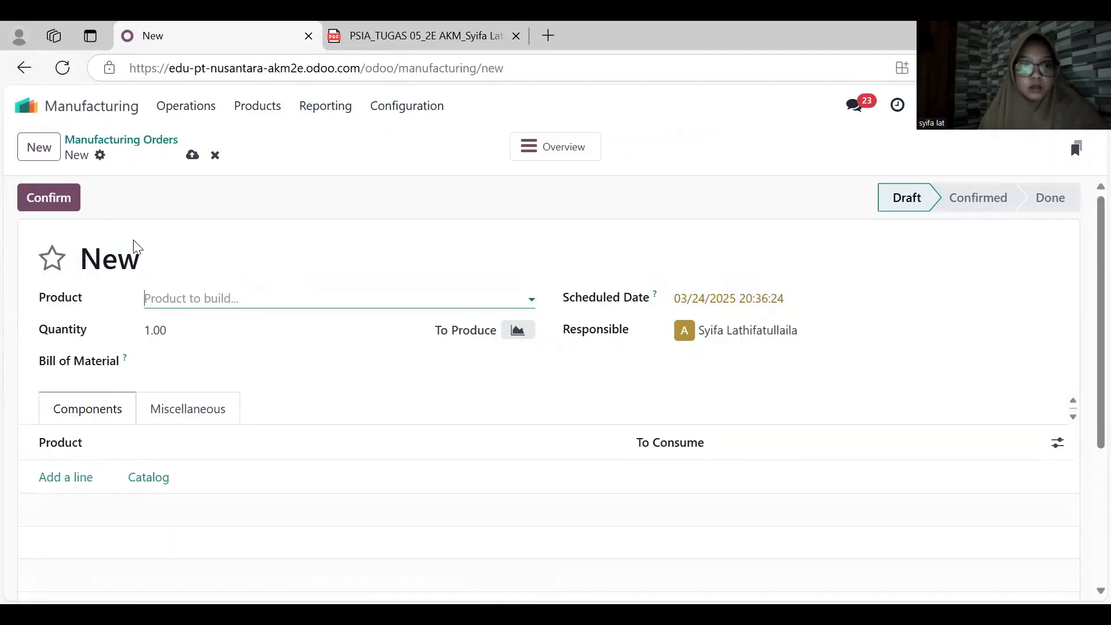
click(199, 300)
text(pap)
key(Down)
key(Down)
key(Down)
key(Down)
key(Down)
key(Down)
key(Down)
key(Down)
key(Down)
key(Down)
key(Down)
key(Down)
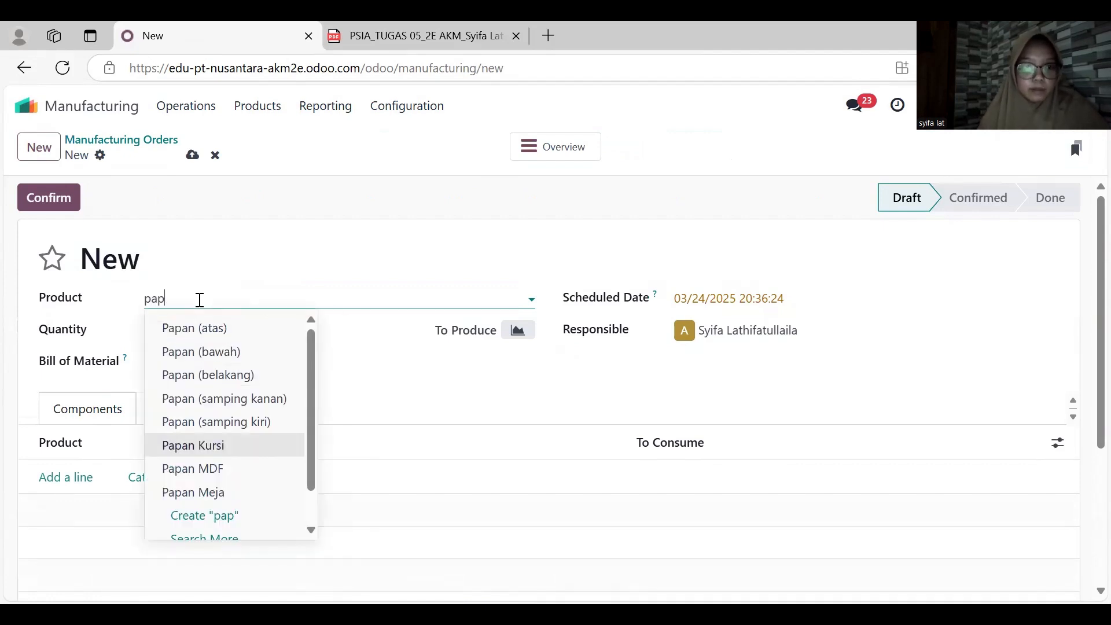
scroll(207, 419, down, 1)
scroll(206, 421, up, 1)
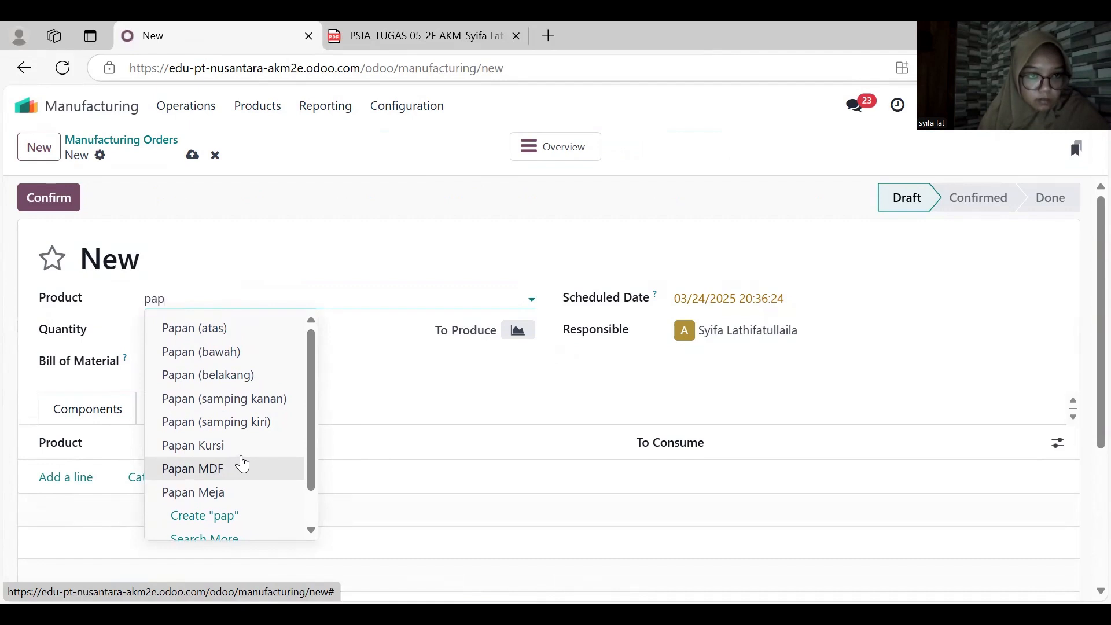
key(BackSpace)
key(BackSpace)
key(BackSpace)
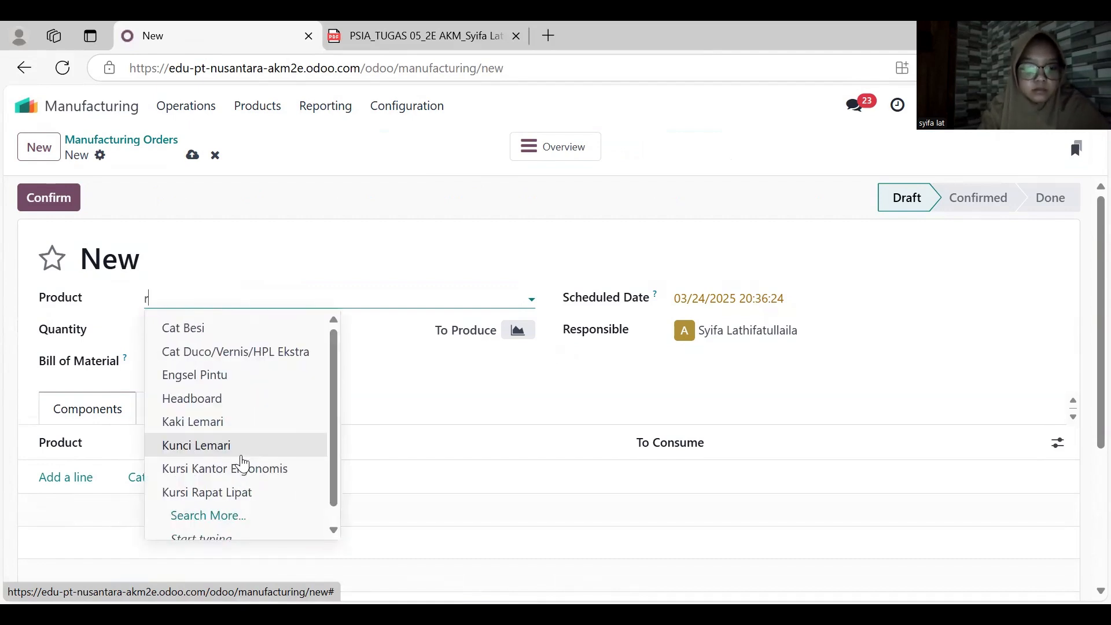
- Choose Papan Tulis as the product to manufacture and set the quantity to 2
text(tul)
key(Return)
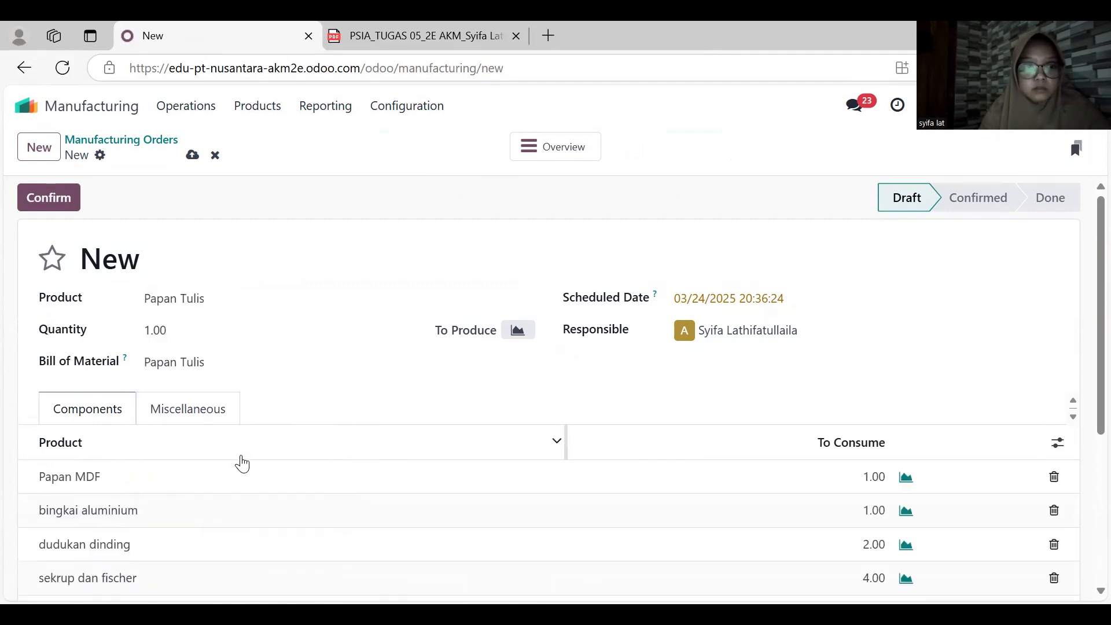
scroll(242, 464, down, 1)
scroll(243, 463, up, 1)
click(213, 336)
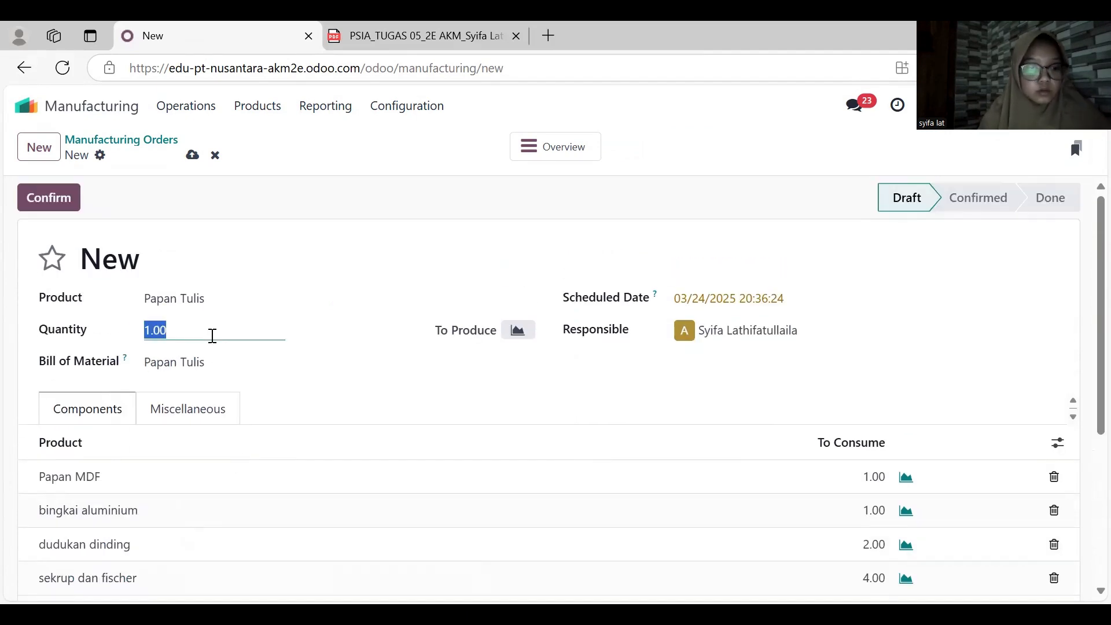
click(261, 363)
click(439, 399)
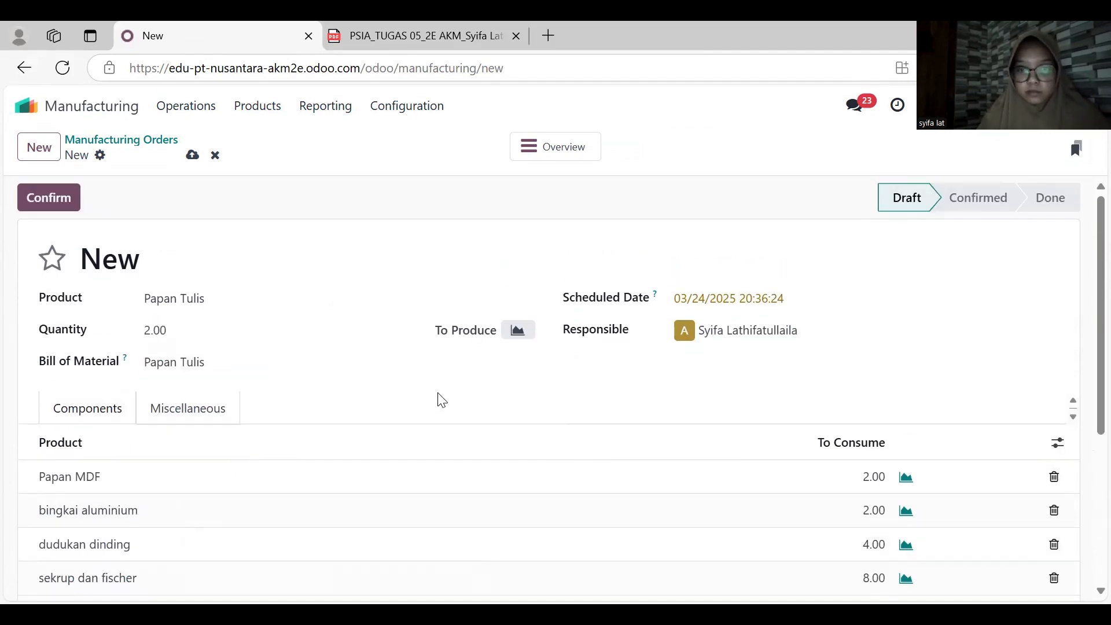
- Set the Papan Tulis manufacturing order's scheduled date to March 16, 2025
scroll(439, 400, down, 2)
scroll(439, 401, up, 2)
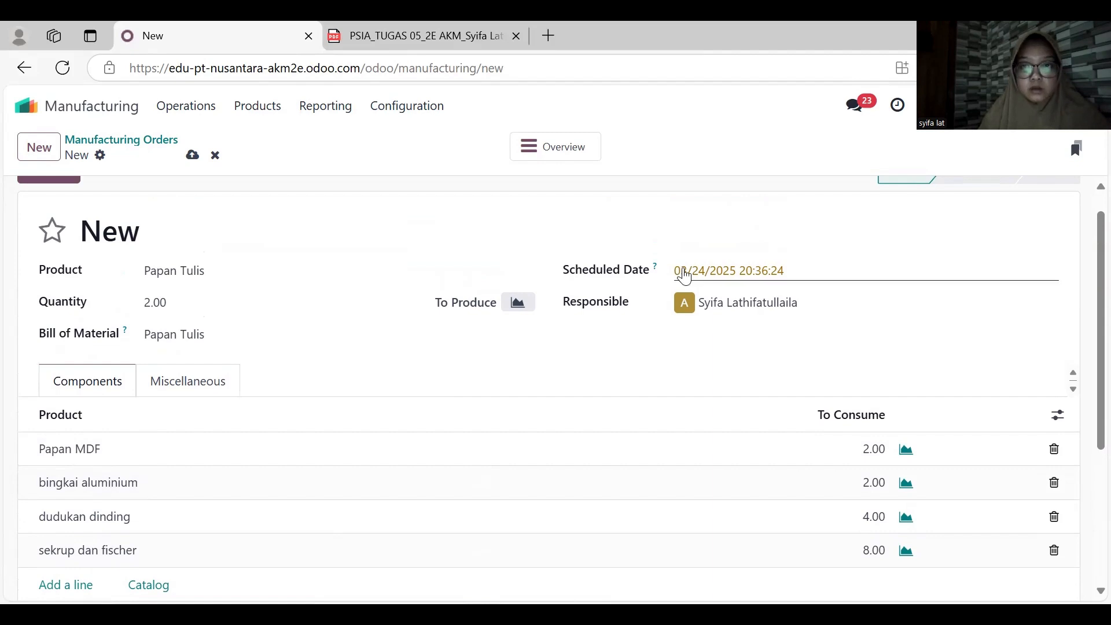
click(684, 276)
click(769, 530)
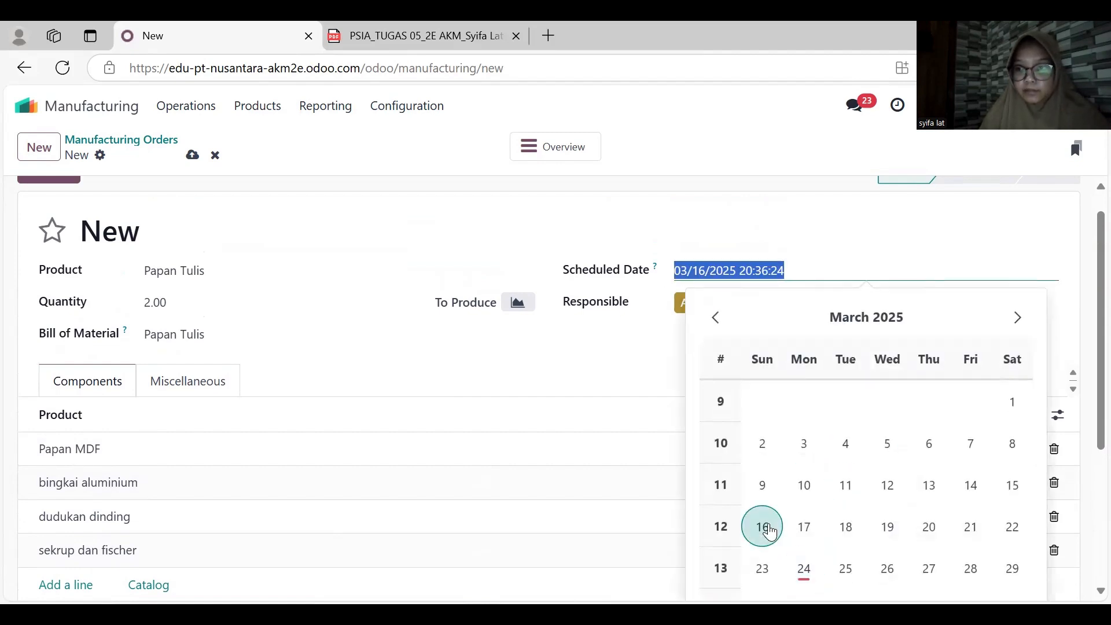
- Confirm the Papan Tulis manufacturing order, set the produced quantity to 2 and produce all
scroll(1084, 405, down, 1)
scroll(523, 317, up, 2)
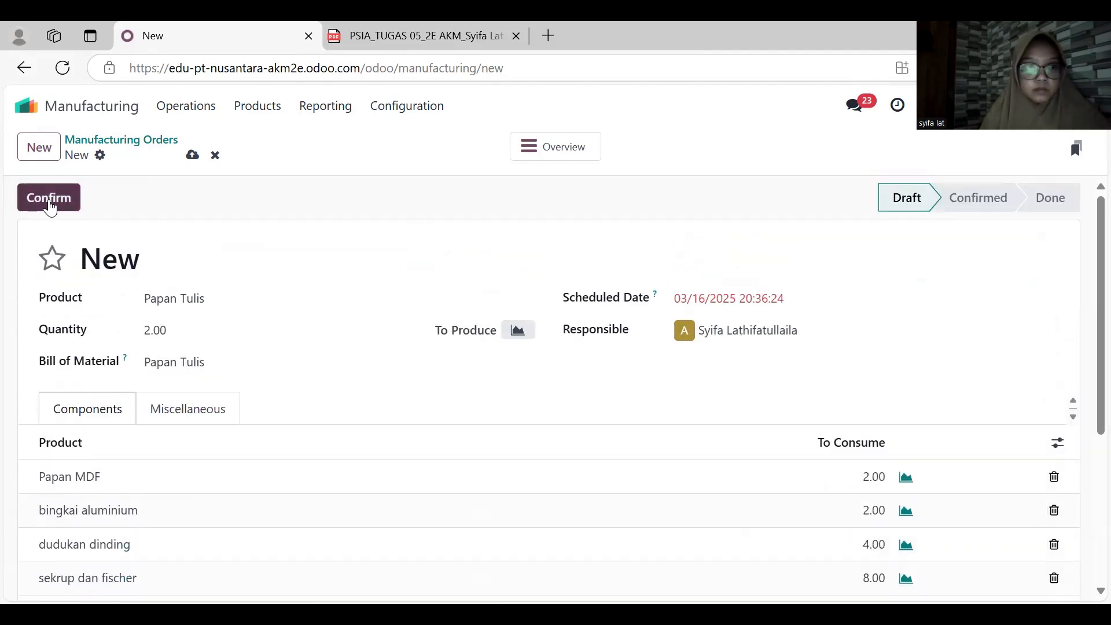
click(51, 198)
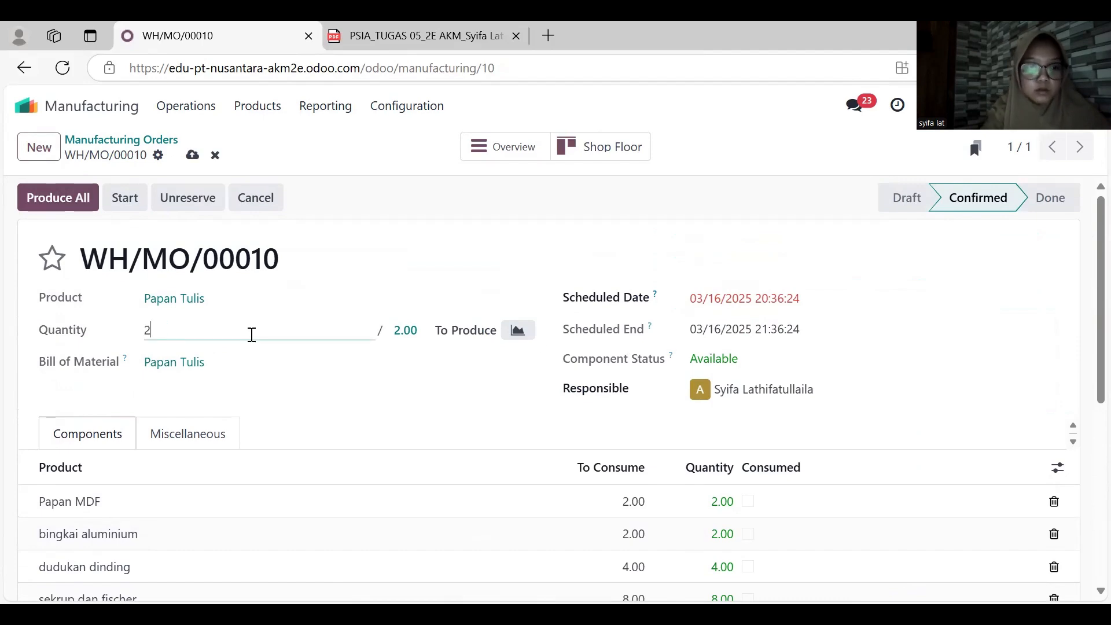
click(59, 207)
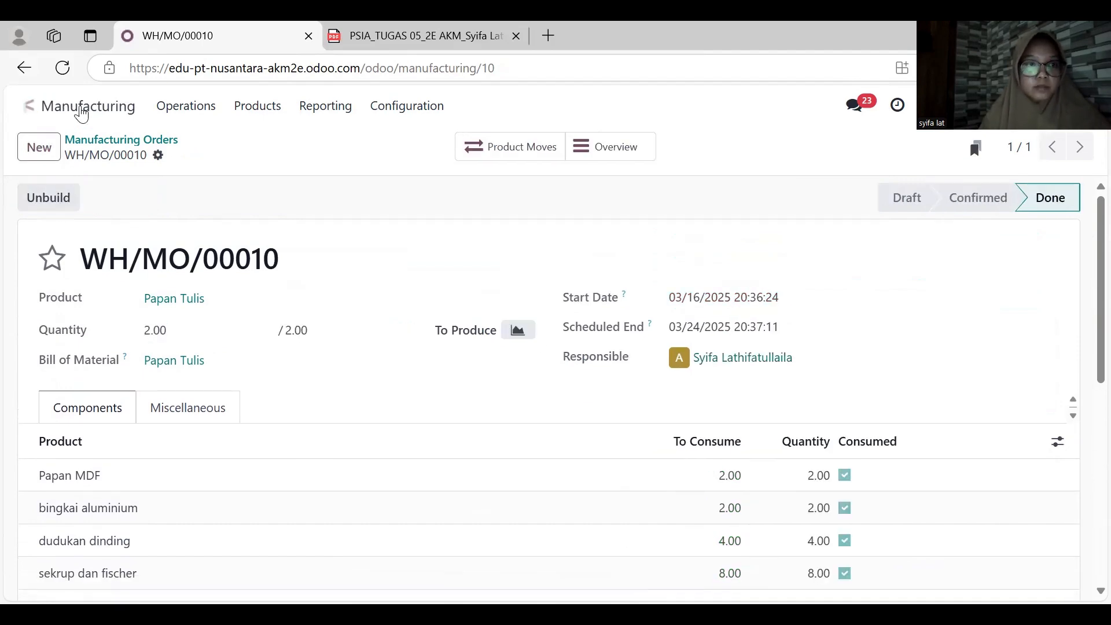
- Switch to Sales and open the delivery of the most recent CV Sukses Abadi sales order
click(29, 106)
click(387, 339)
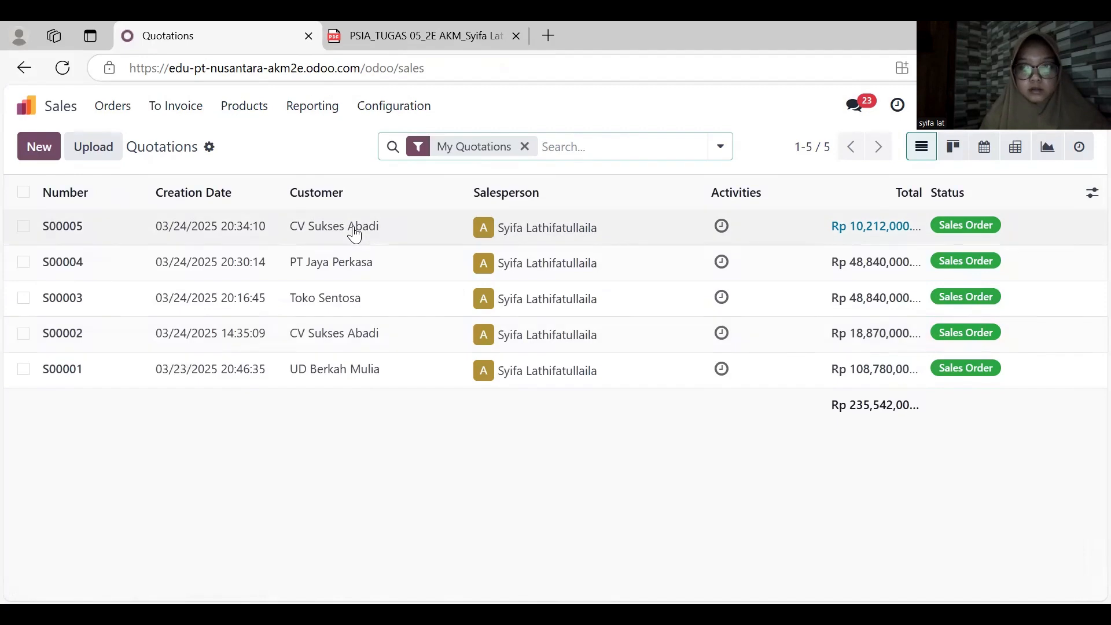
click(355, 232)
scroll(255, 337, down, 2)
scroll(250, 332, up, 2)
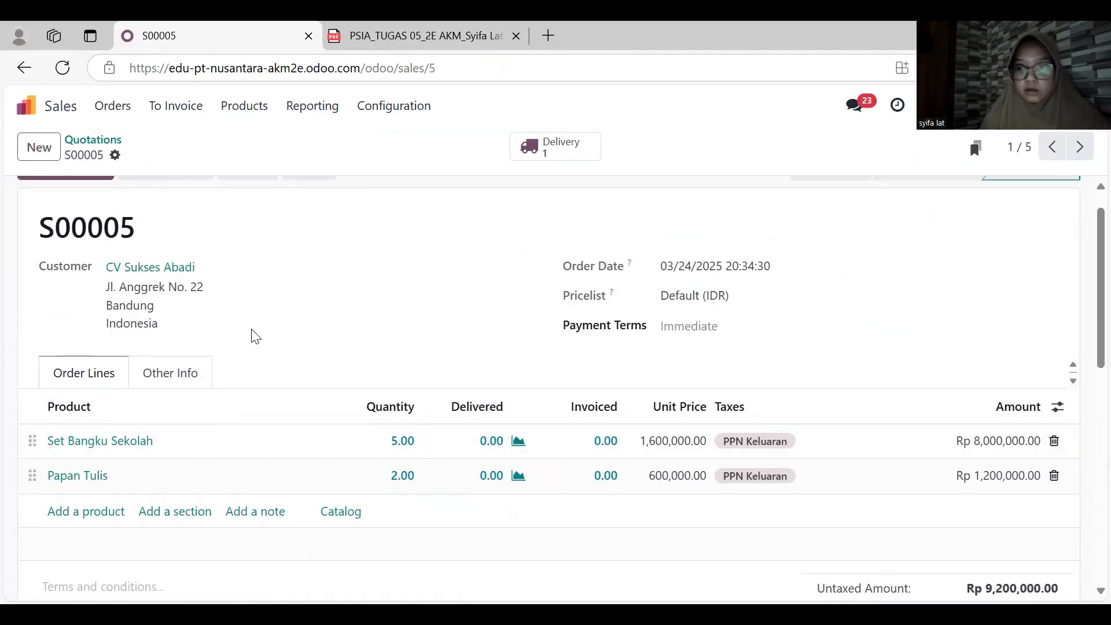
click(533, 157)
- Set the delivery's scheduled date to March 16, 2025 and validate the delivery
click(758, 306)
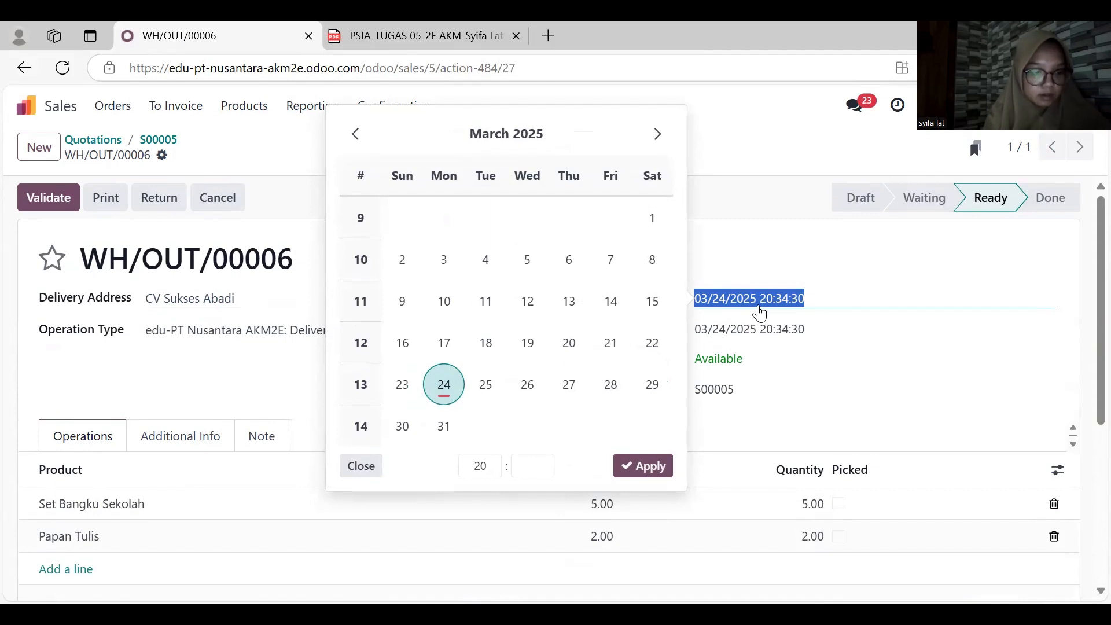
click(402, 343)
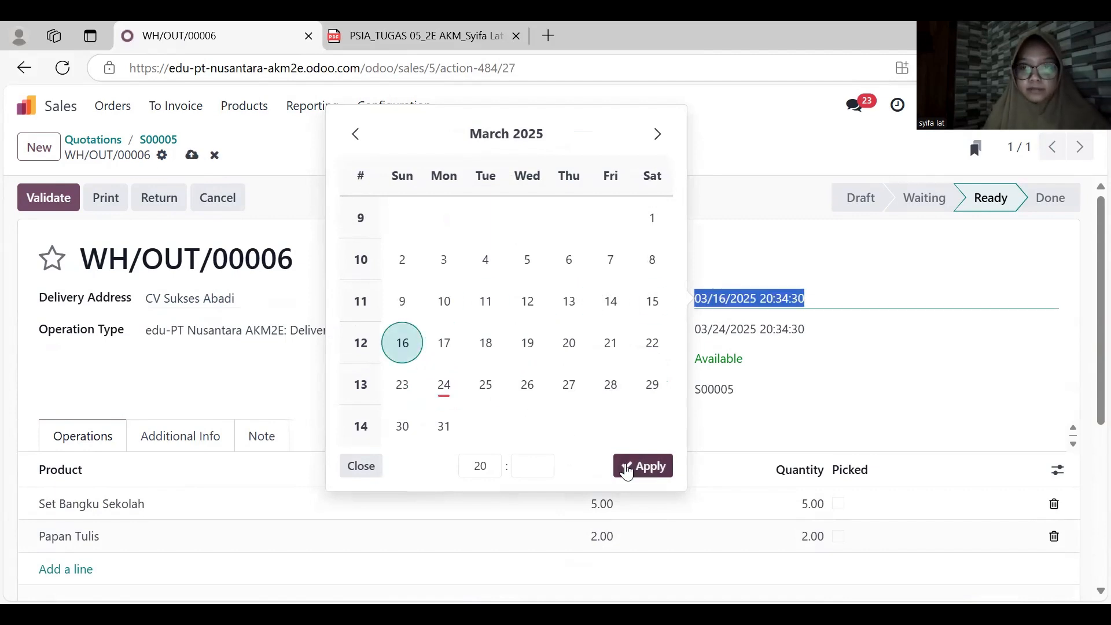
click(643, 466)
scroll(652, 389, down, 1)
scroll(144, 226, up, 1)
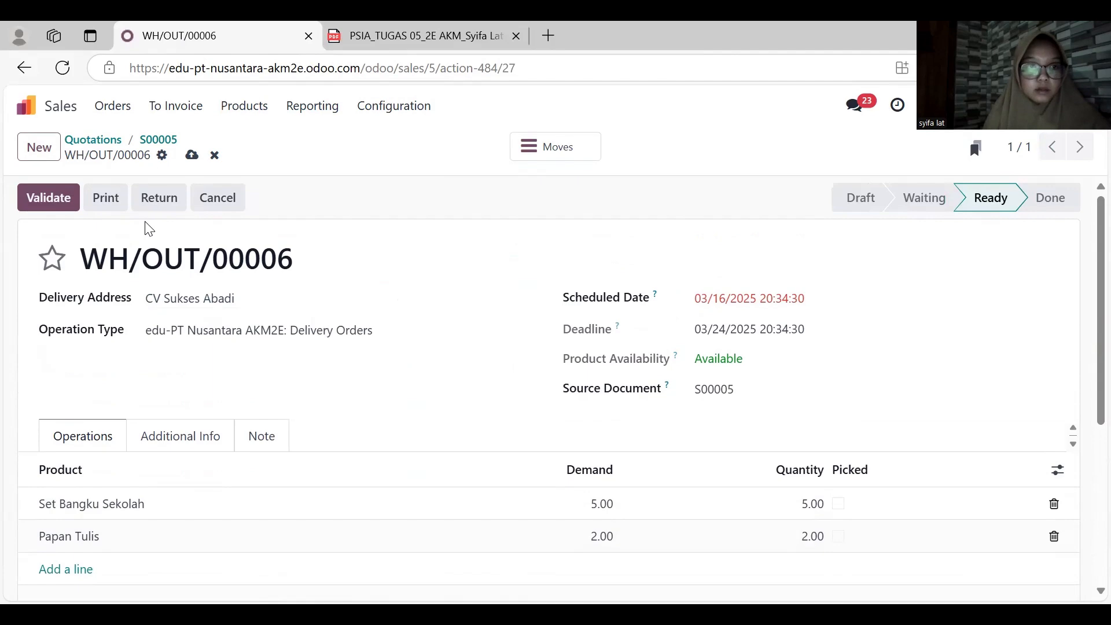
click(65, 198)
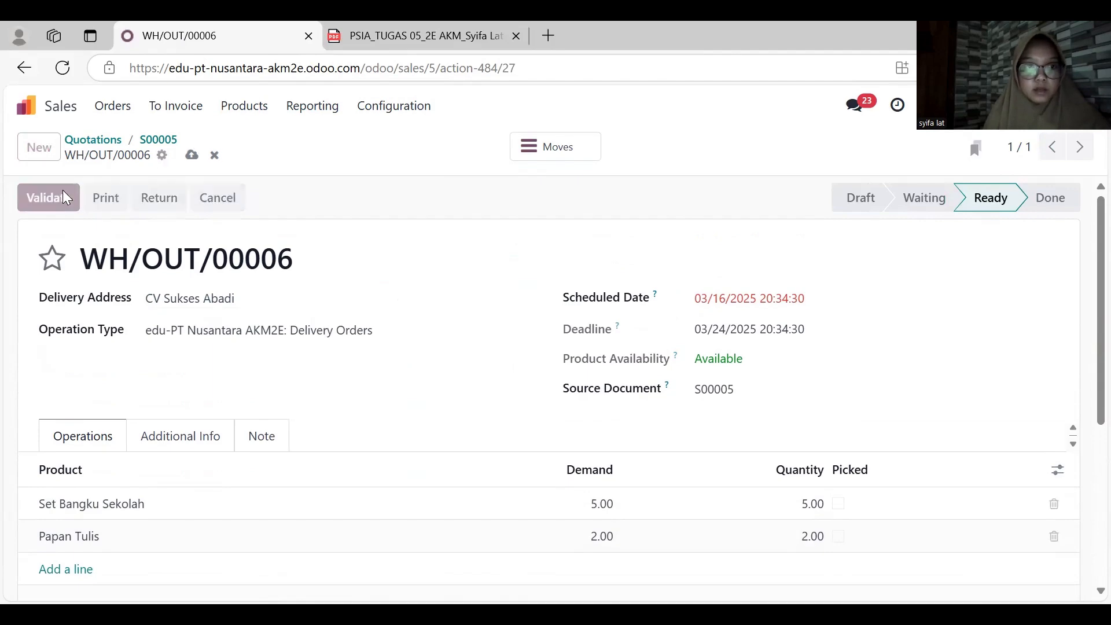
- Return to the CV Sukses Abadi sales order and create a draft invoice from it
click(24, 67)
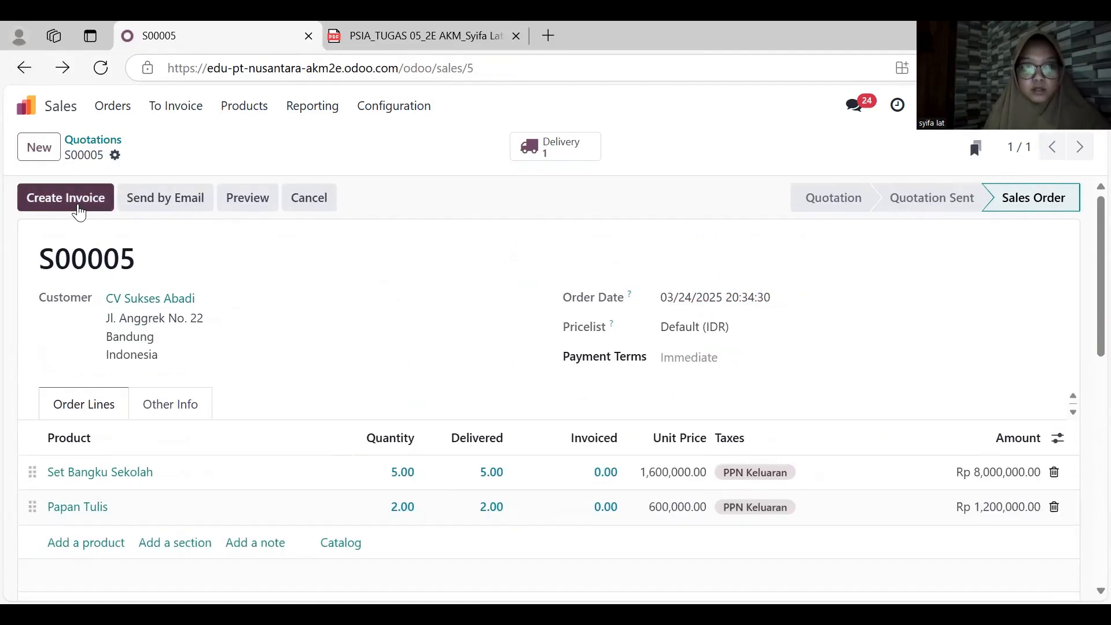
click(66, 197)
click(173, 421)
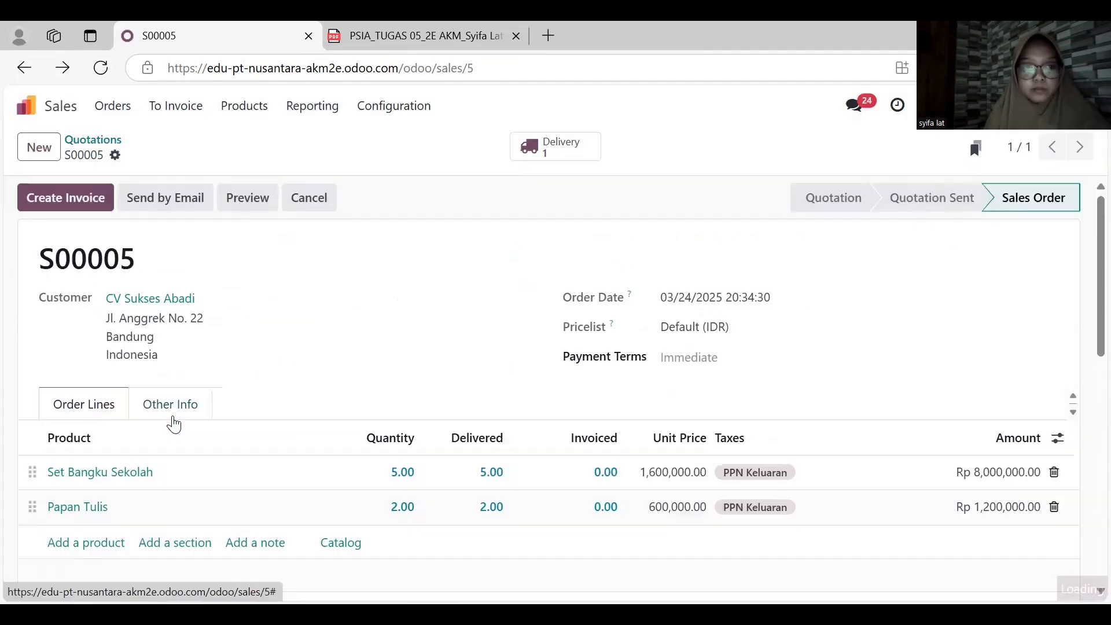
- Set the draft invoice's invoice, due and delivery dates to March 16, 2025 and confirm the invoice
click(712, 318)
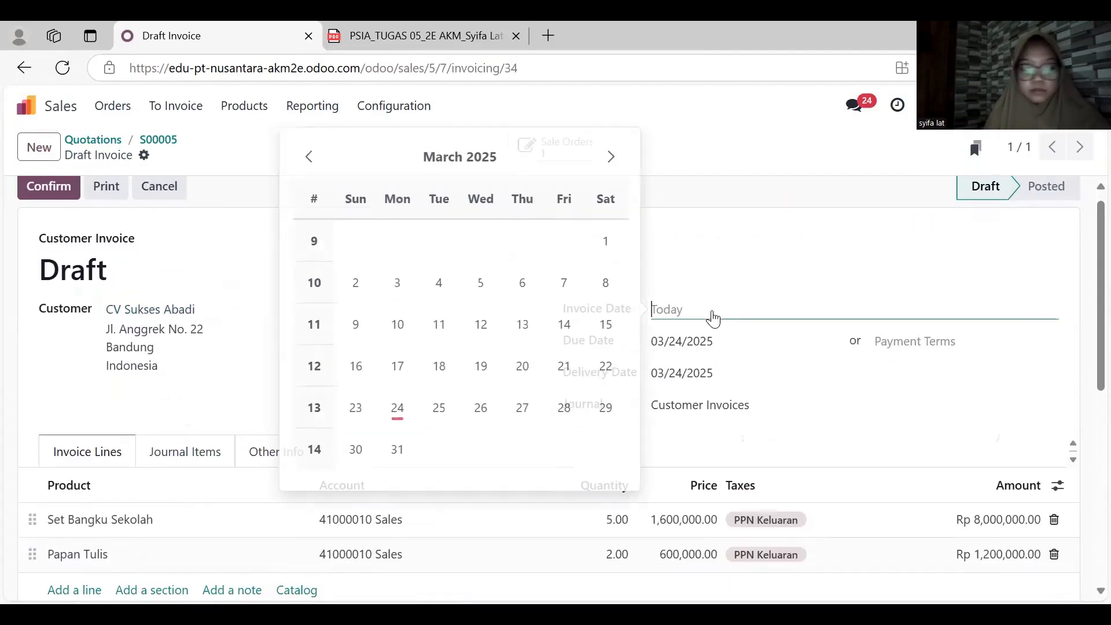
click(358, 366)
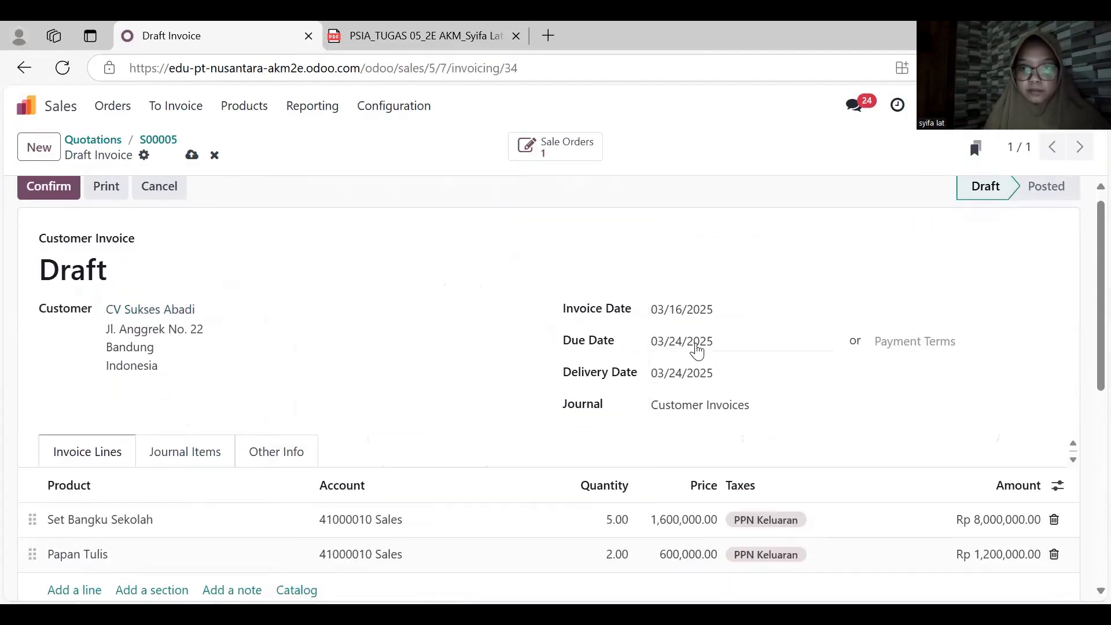
click(696, 350)
click(363, 397)
click(673, 374)
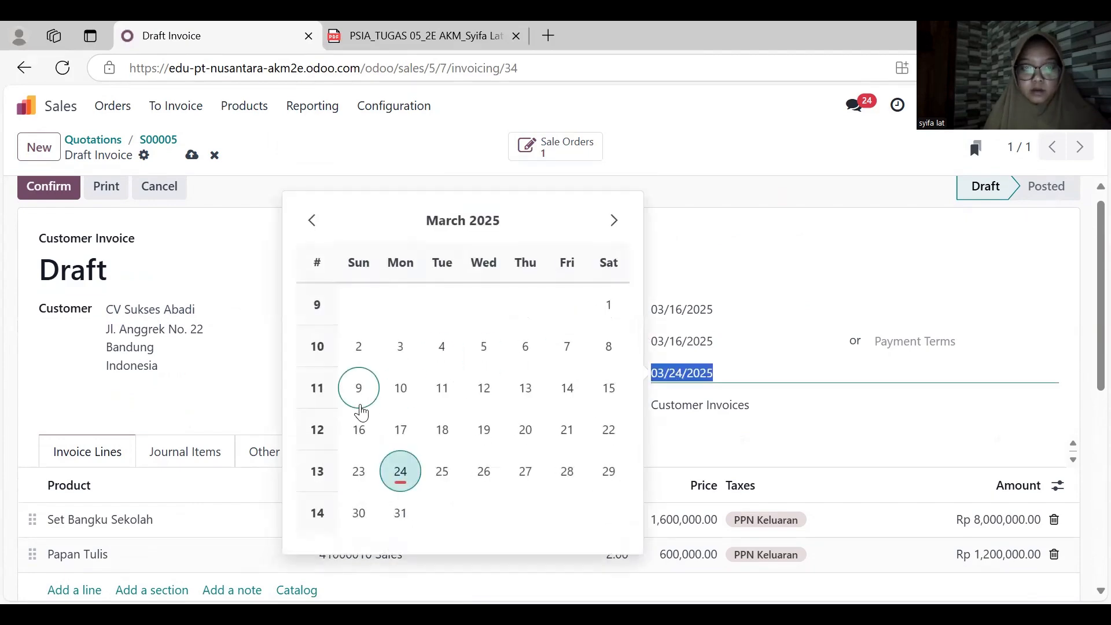
click(358, 429)
scroll(483, 439, down, 3)
scroll(488, 437, up, 3)
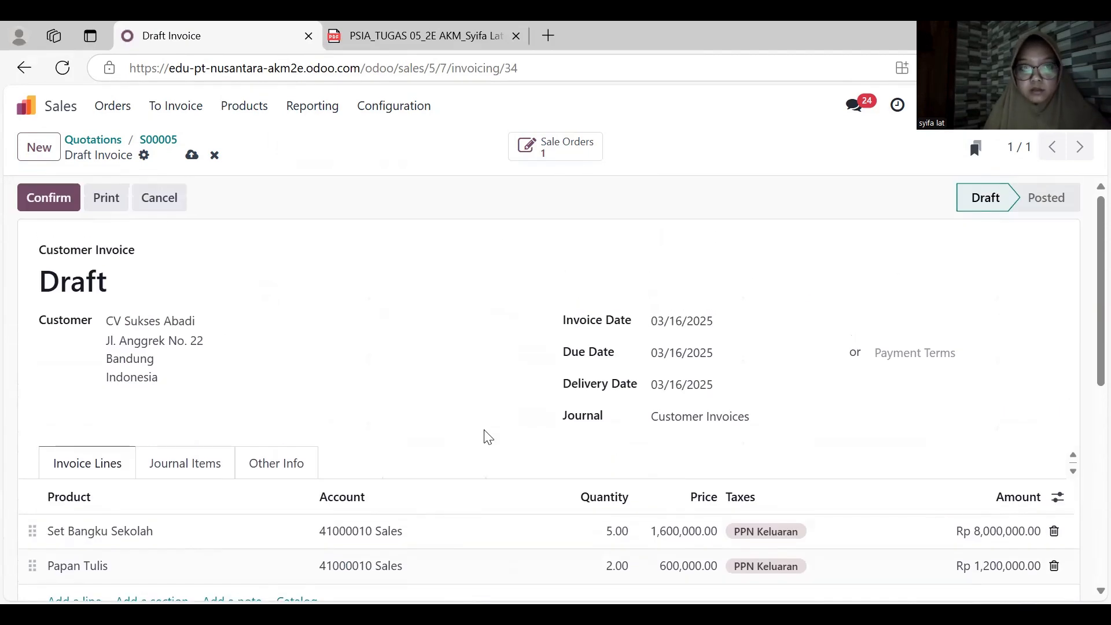
click(50, 197)
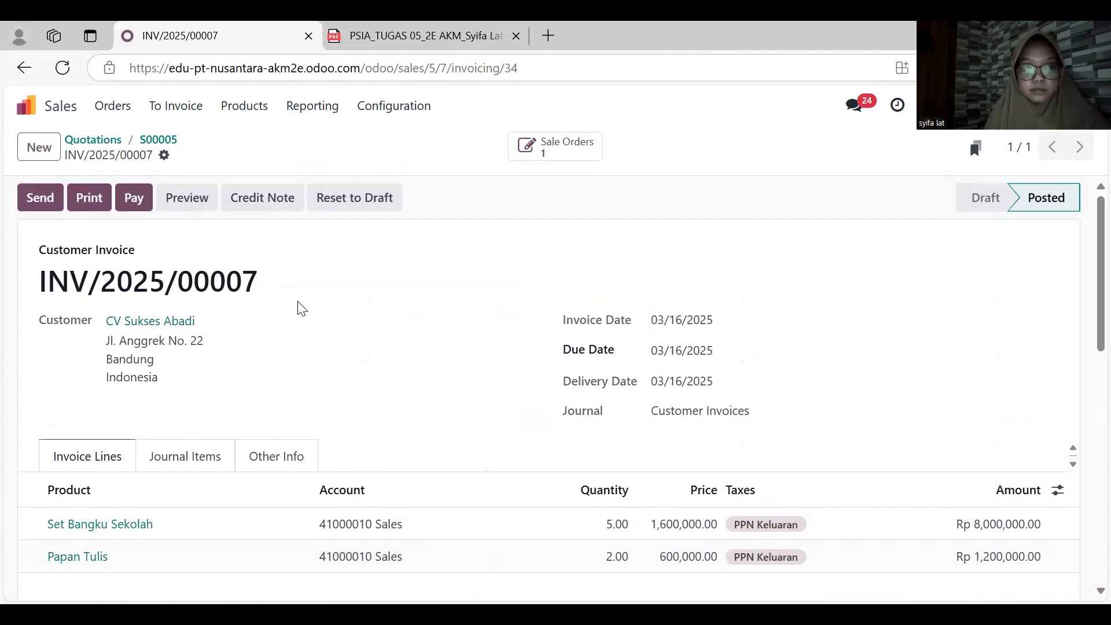
- Register the invoice payment through the Cash journal with payment date March 22, 2025
click(135, 196)
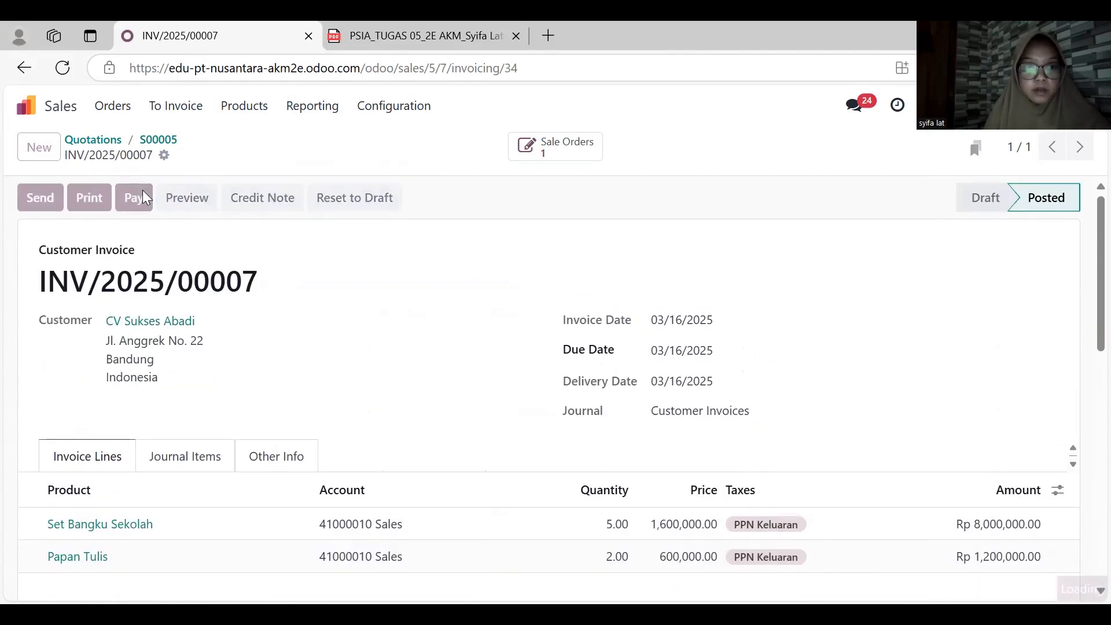
click(347, 286)
click(351, 349)
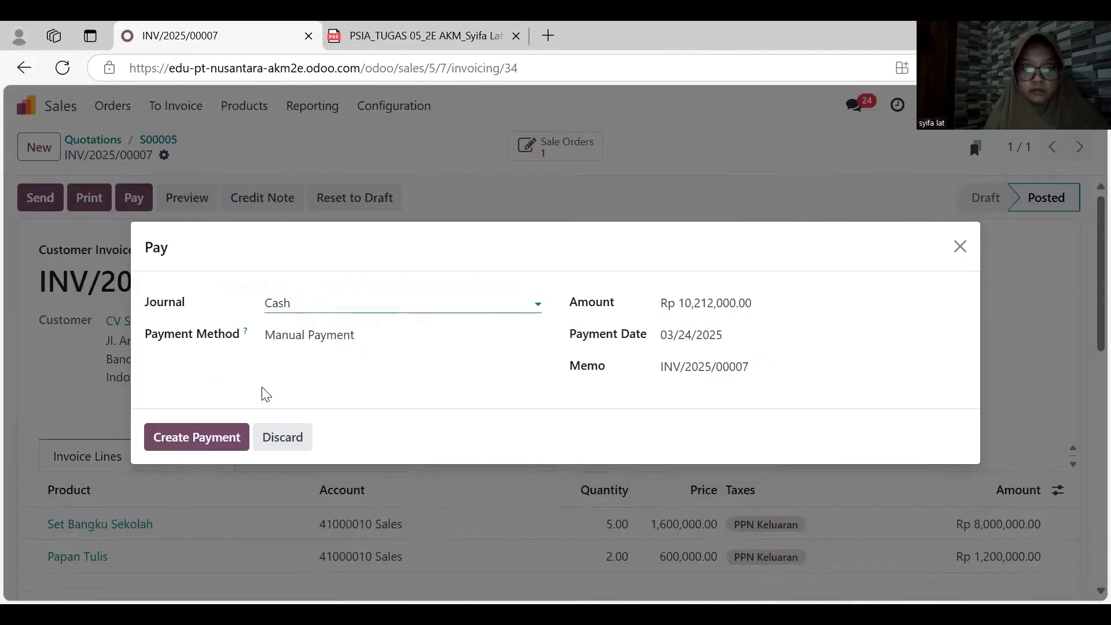
click(705, 346)
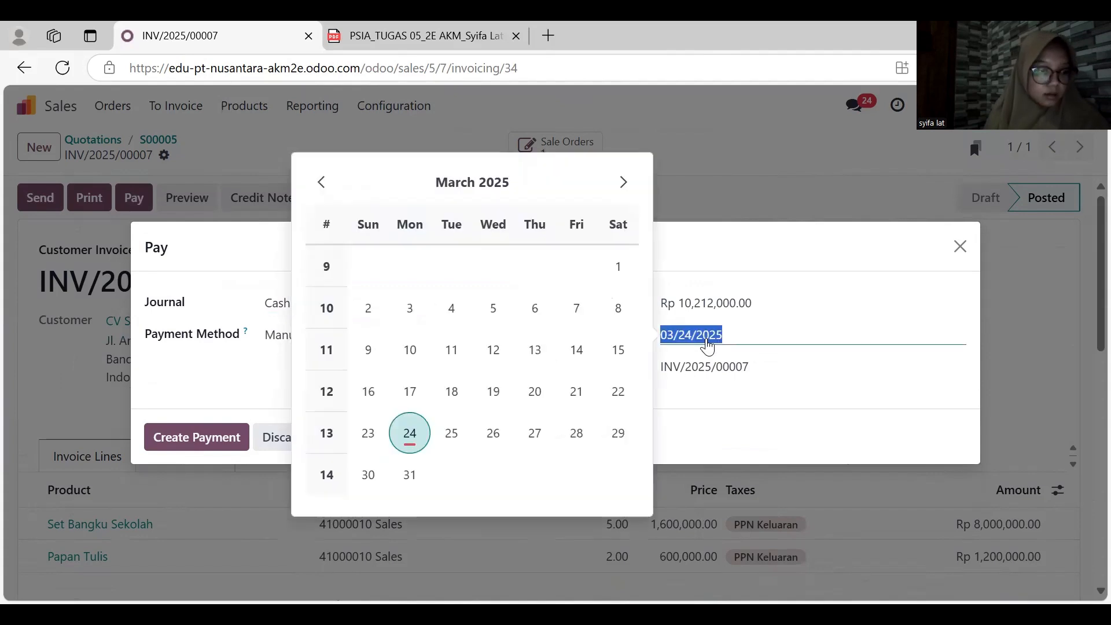
click(618, 391)
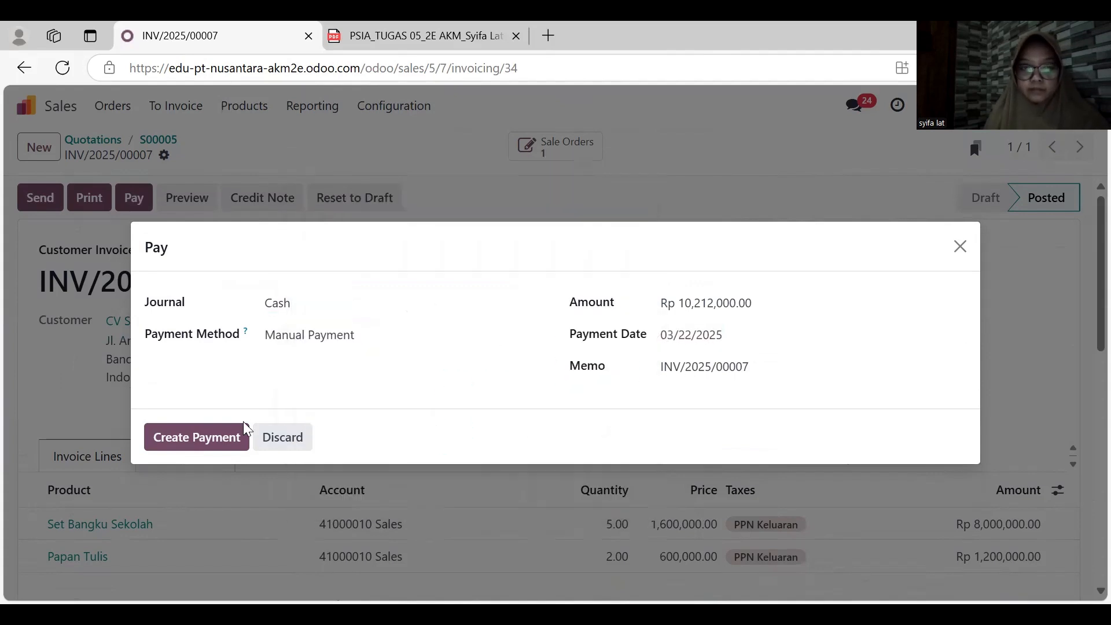
click(219, 435)
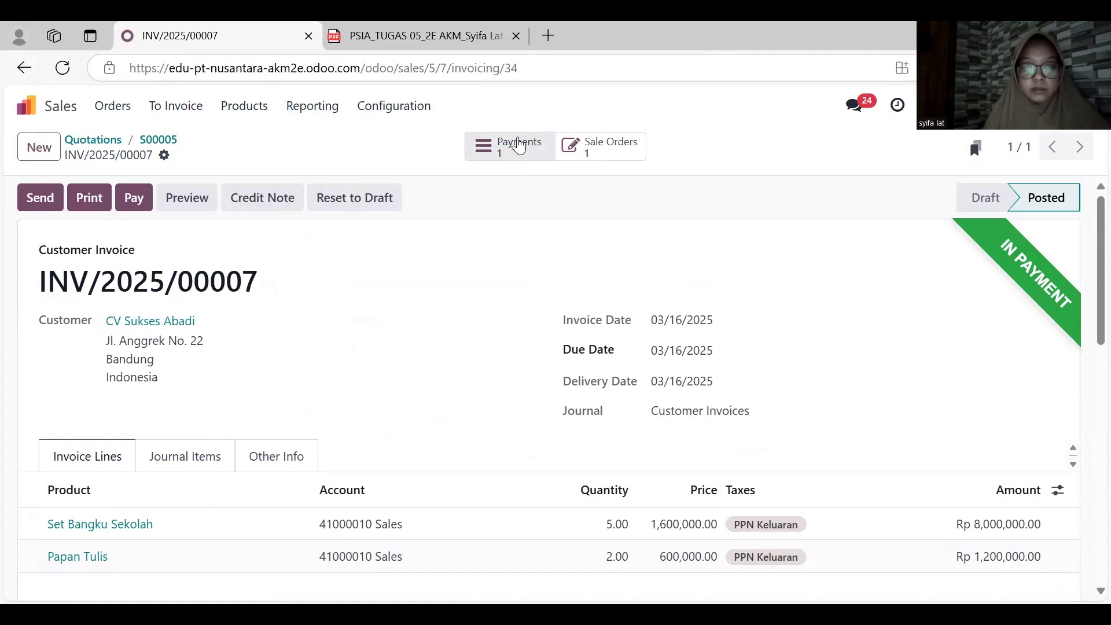
- Open the payment registered on the CV Sukses Abadi invoice and validate it
click(509, 146)
click(47, 201)
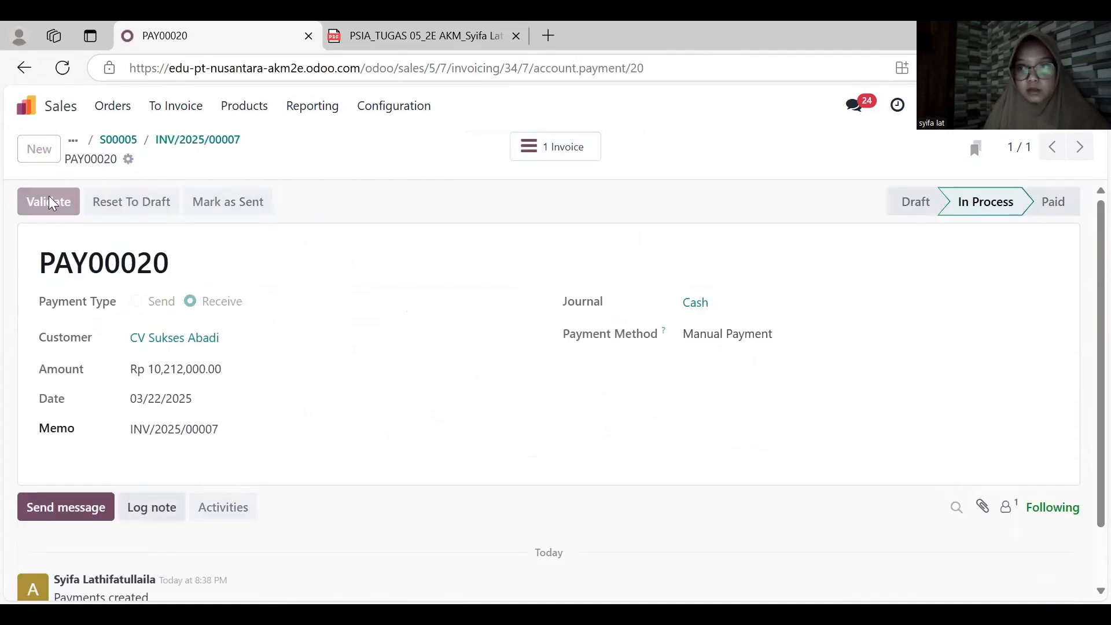
click(23, 68)
- Switch to Accounting, open the journal items and filter them to the unreconciled ones
click(73, 104)
click(600, 364)
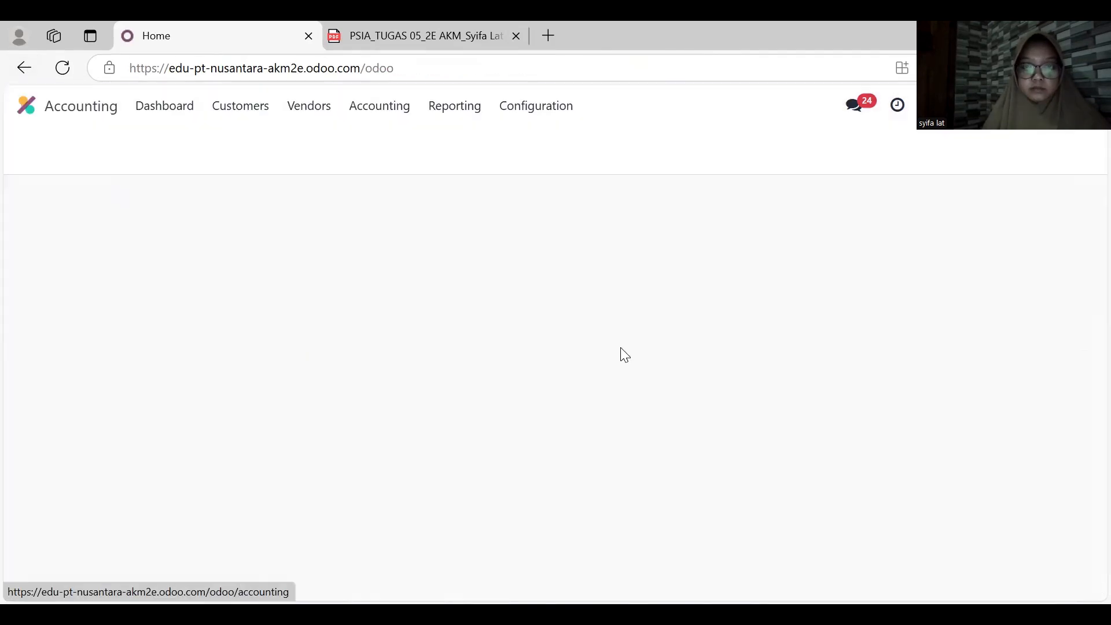
click(379, 107)
click(393, 163)
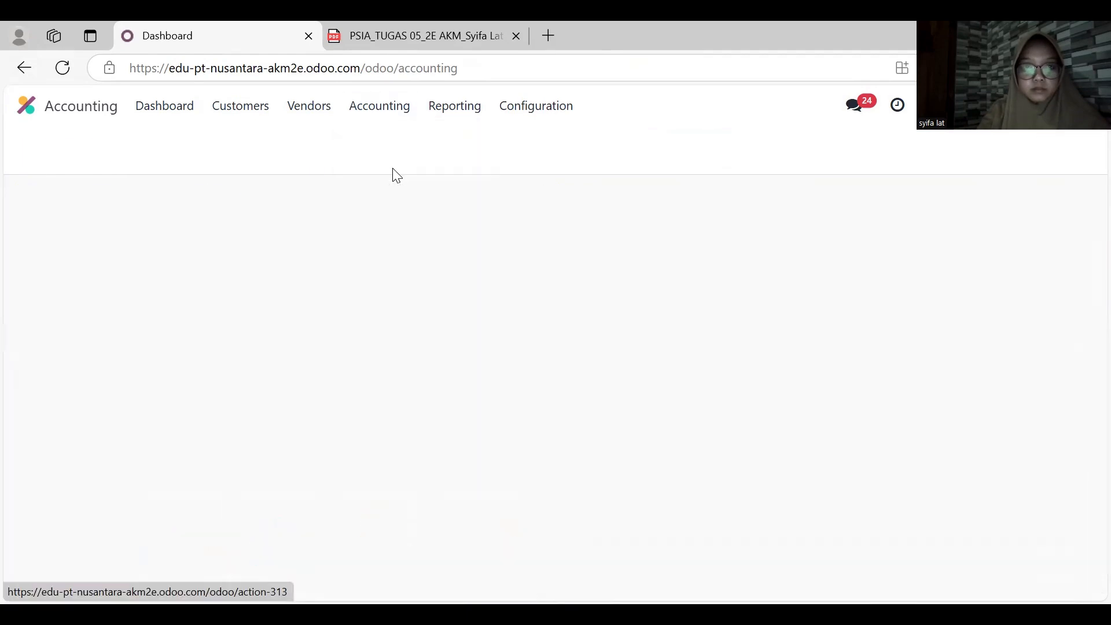
click(484, 147)
click(720, 146)
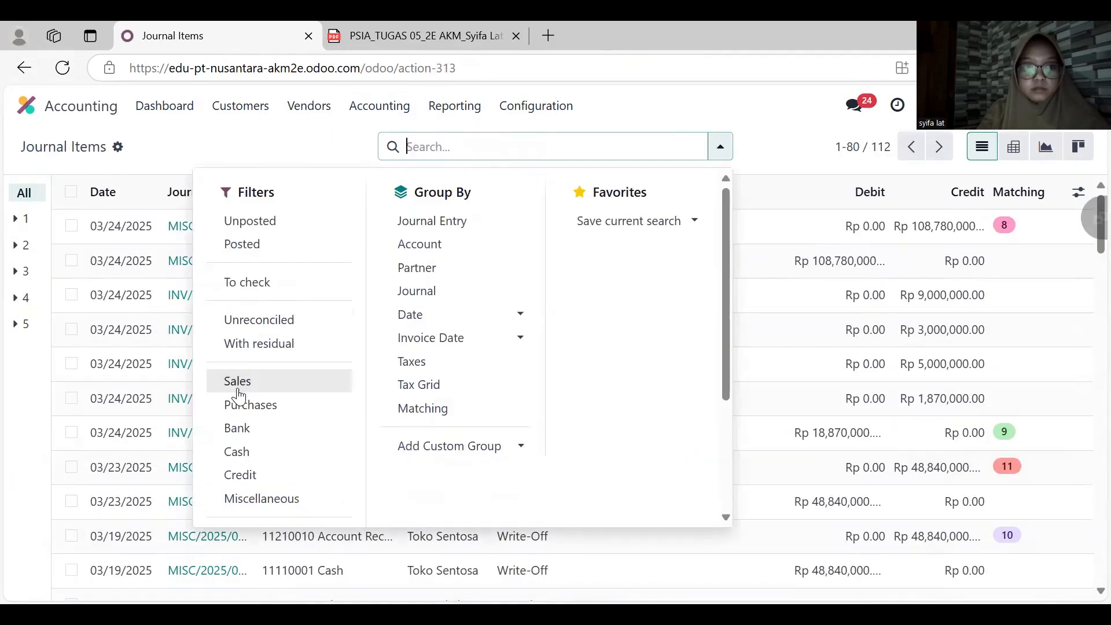
click(259, 320)
click(238, 109)
click(366, 161)
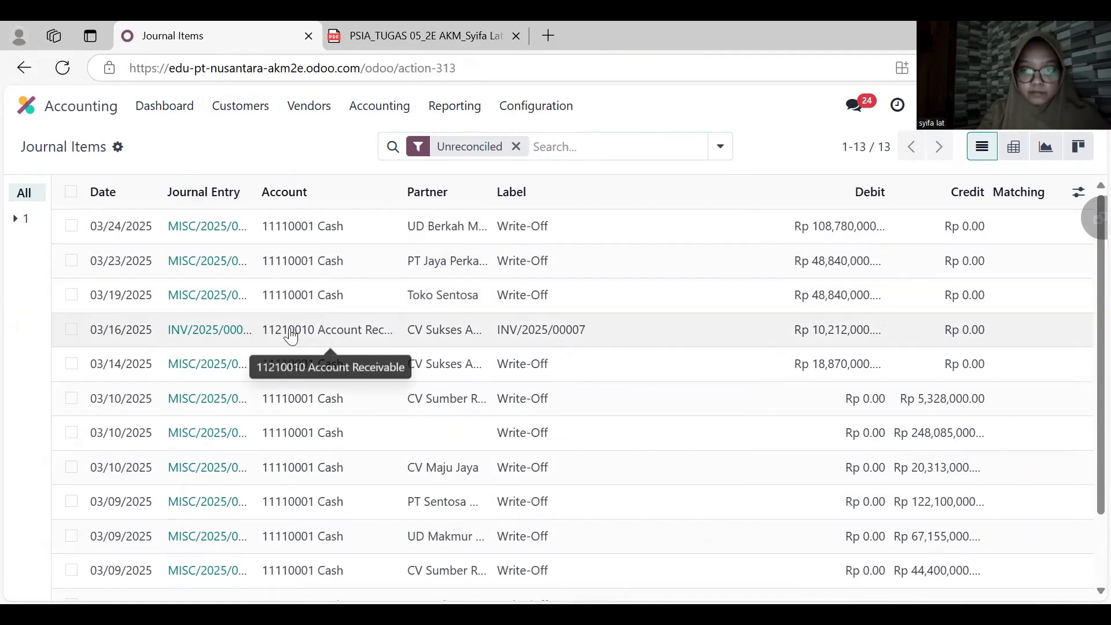
- Reconcile the INV/2025/00007 receivable item with a write-off to account 11110001 Cash dated March 22, 2025
click(72, 330)
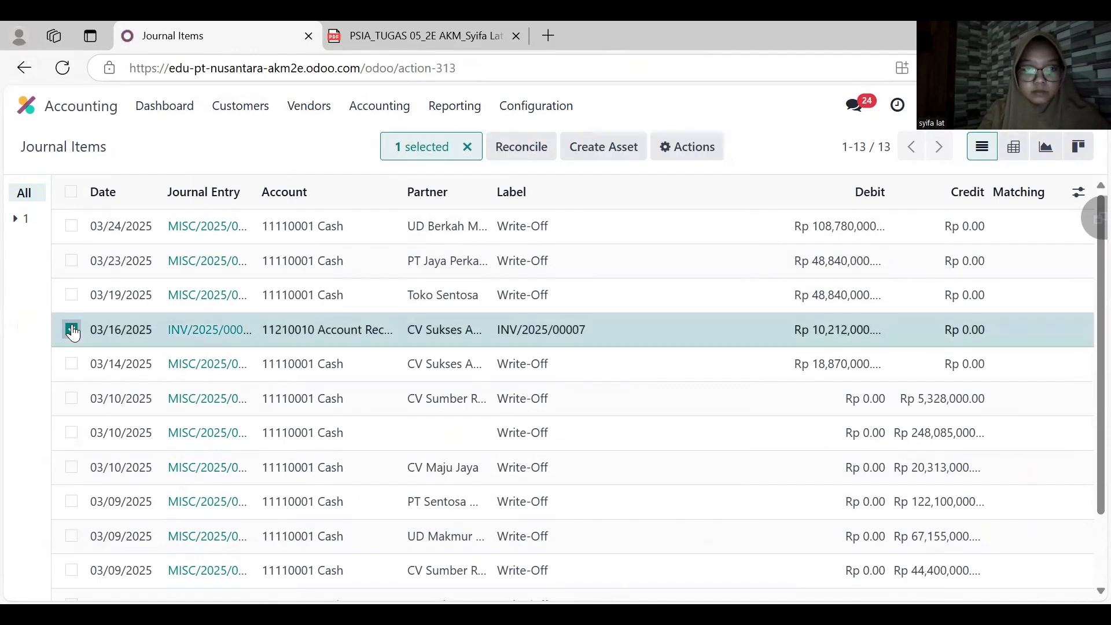
click(506, 146)
click(328, 319)
click(315, 340)
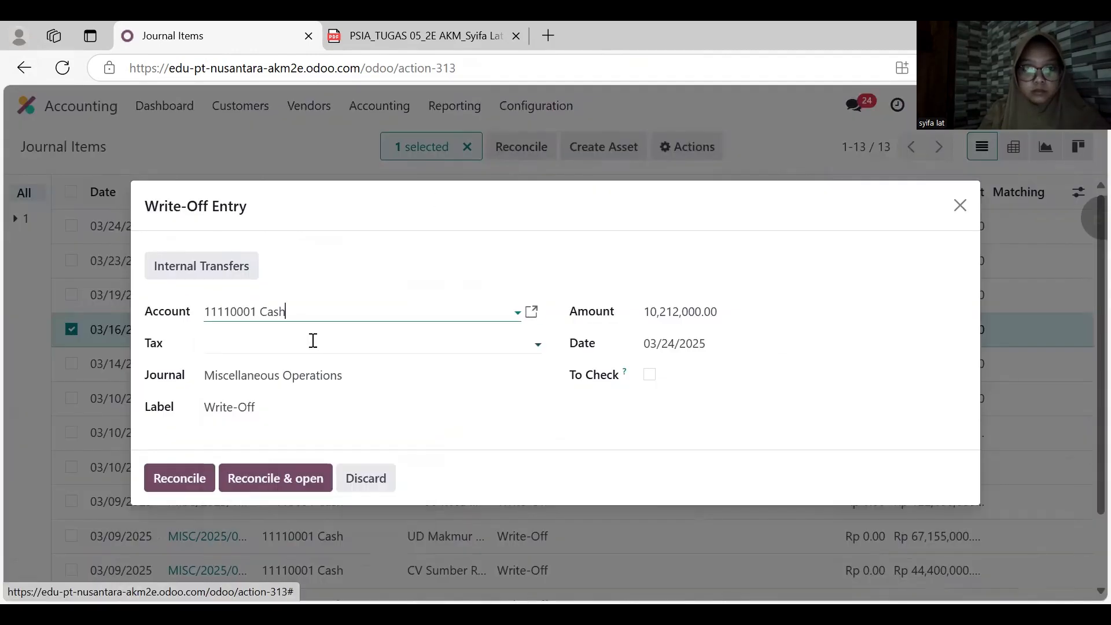
click(700, 345)
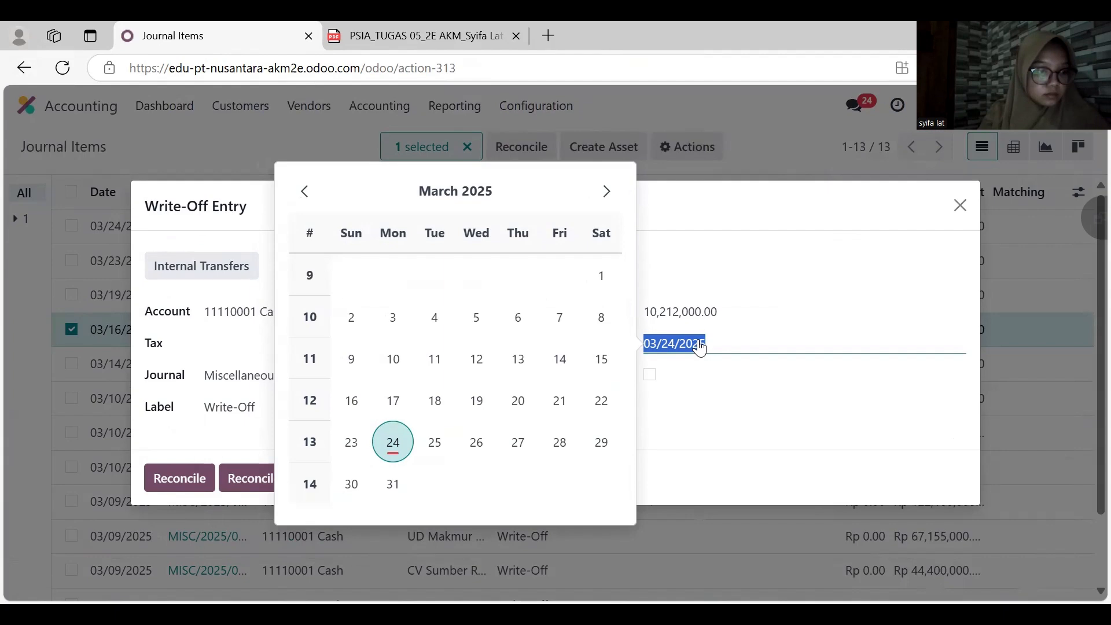
click(600, 405)
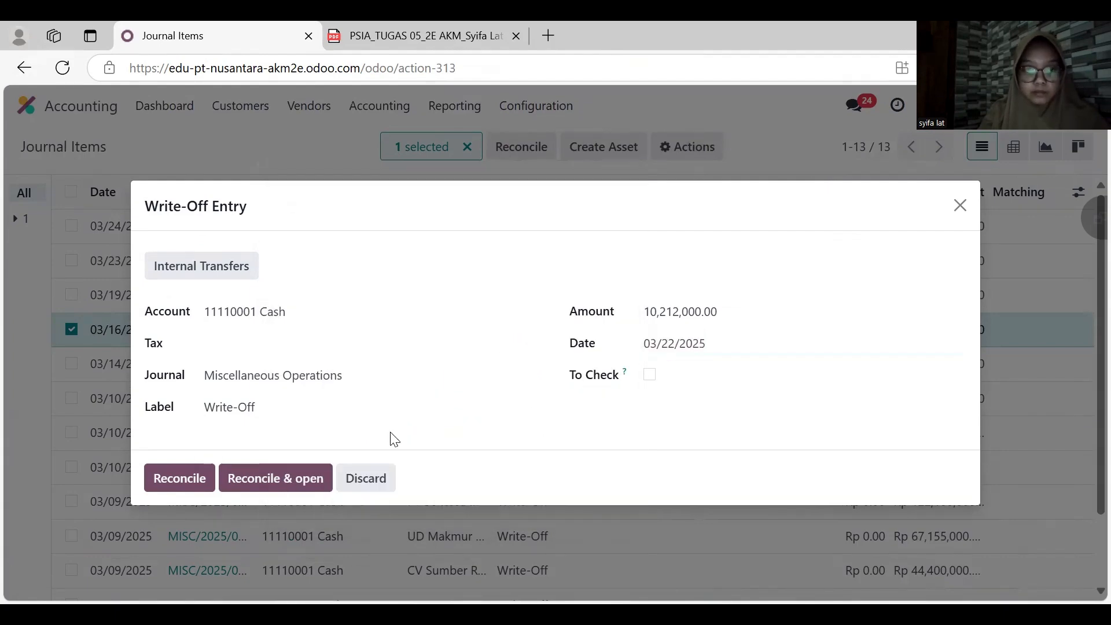
click(185, 481)
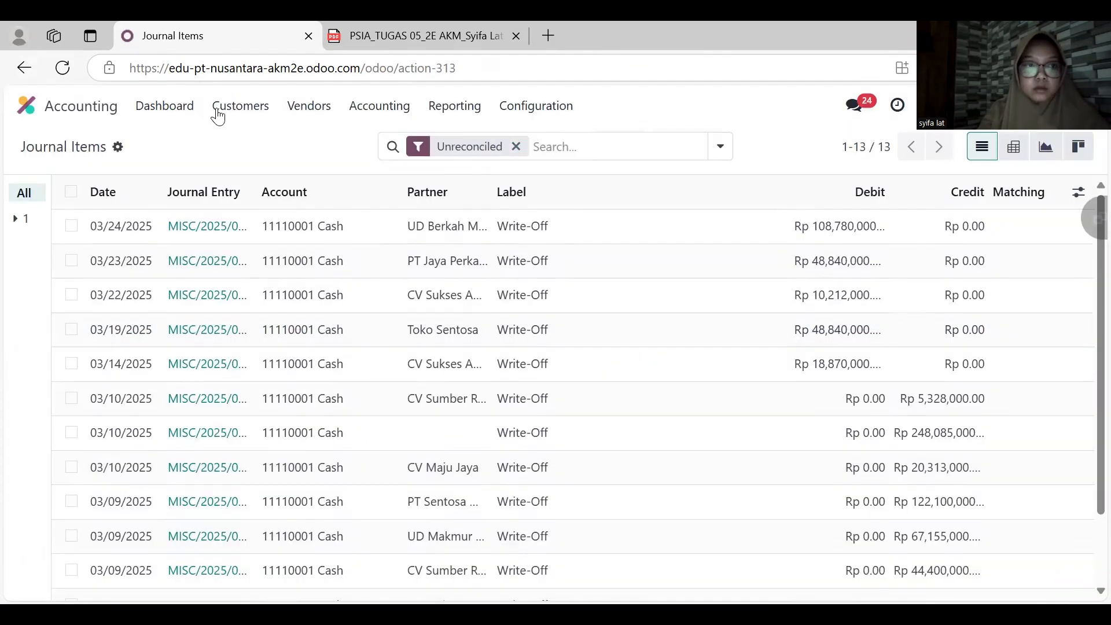
- Switch back to Sales and review the CV Sukses Abadi order S00005
click(55, 113)
click(365, 338)
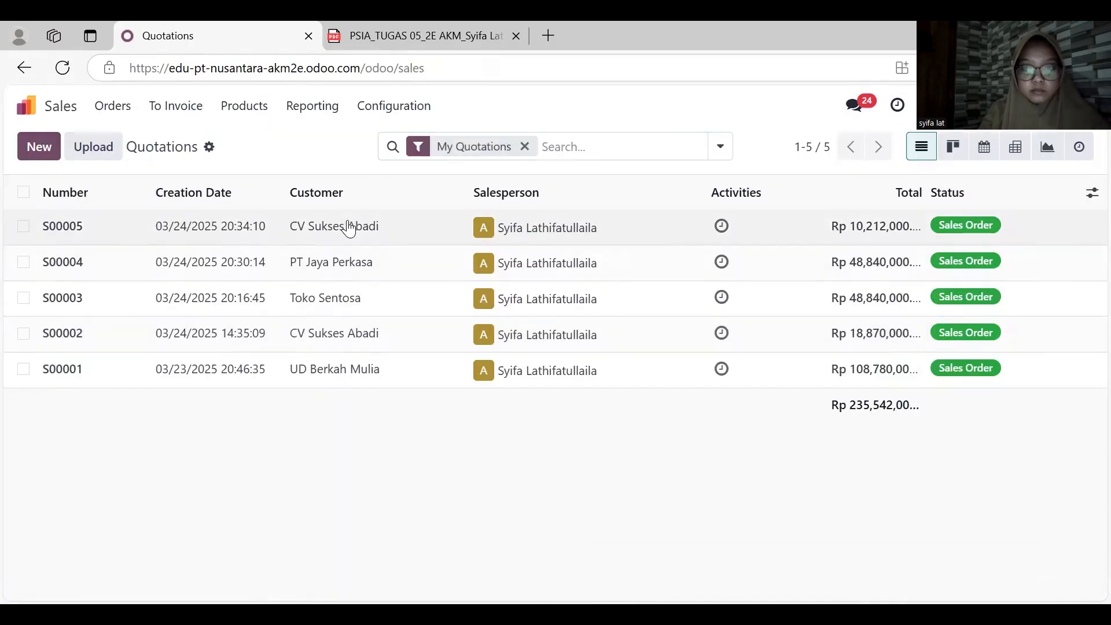
click(347, 226)
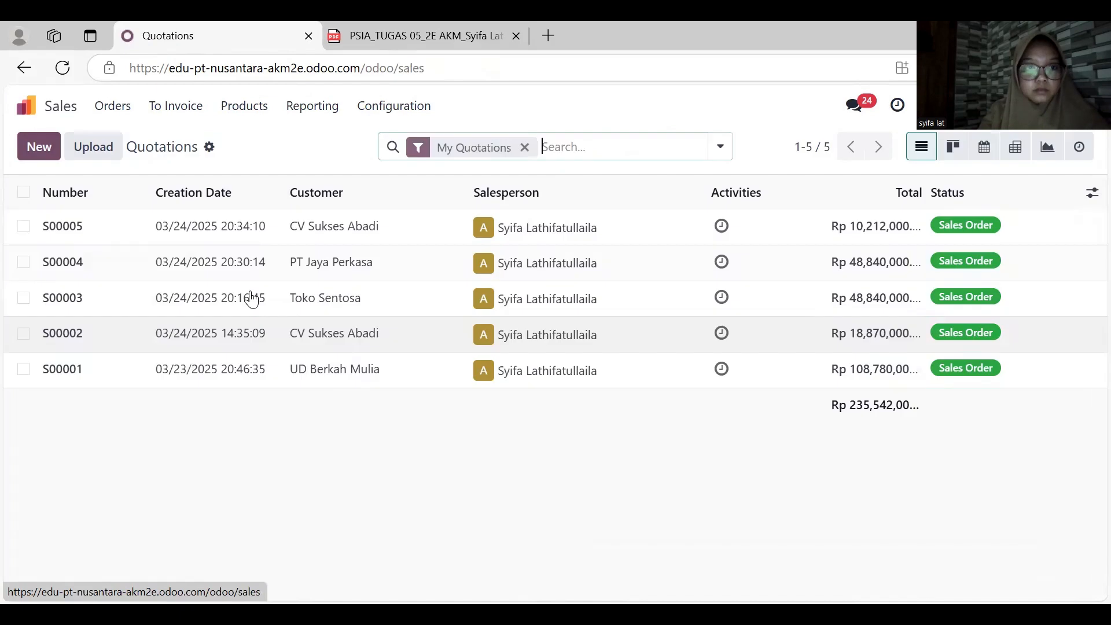
- Create a new quotation for customer Toko Mebel Makmur with the expiration date set to April 18, 2025
click(30, 153)
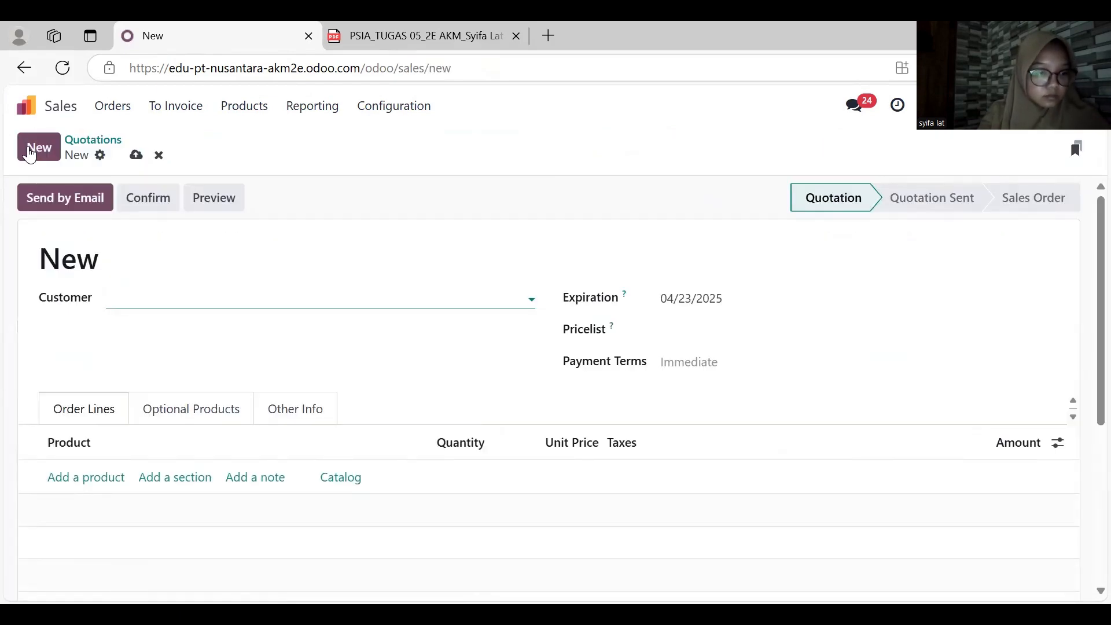
click(186, 290)
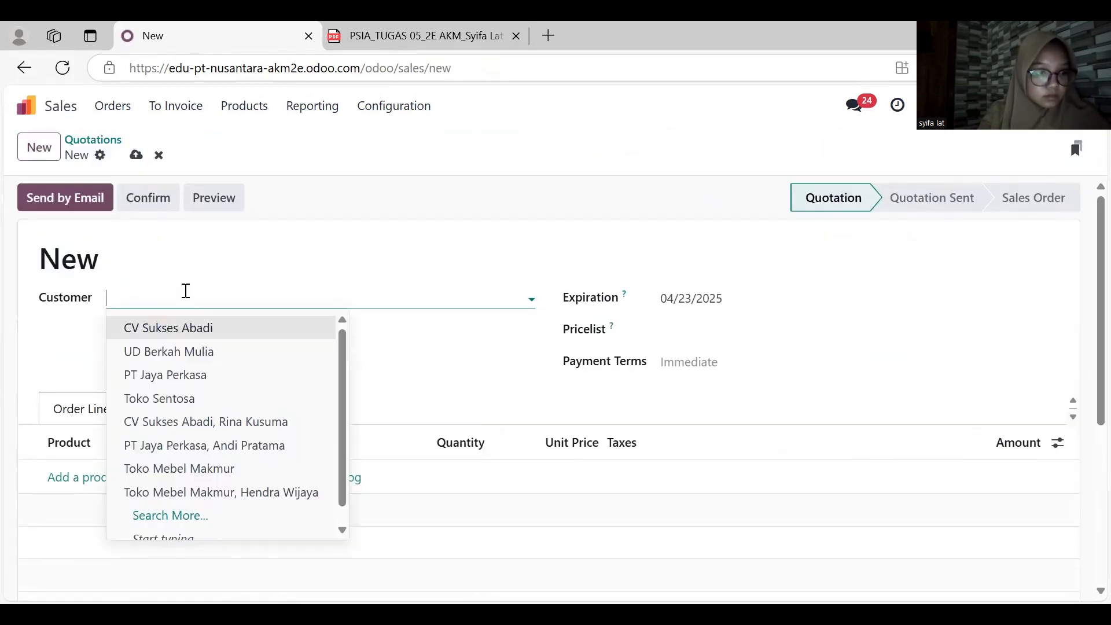
click(225, 470)
click(717, 314)
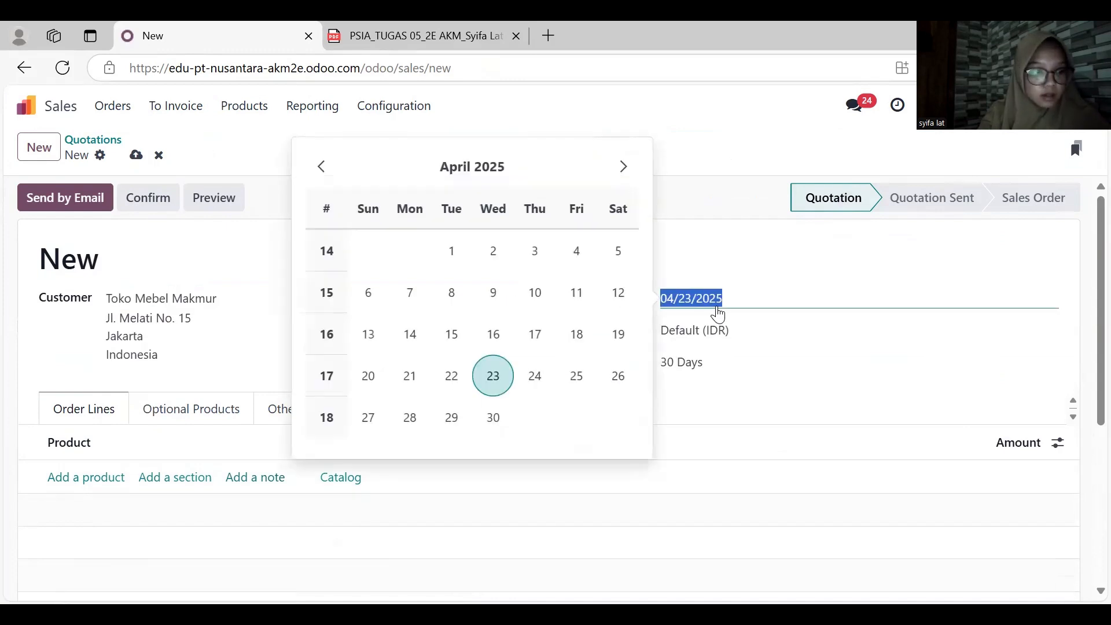
click(577, 335)
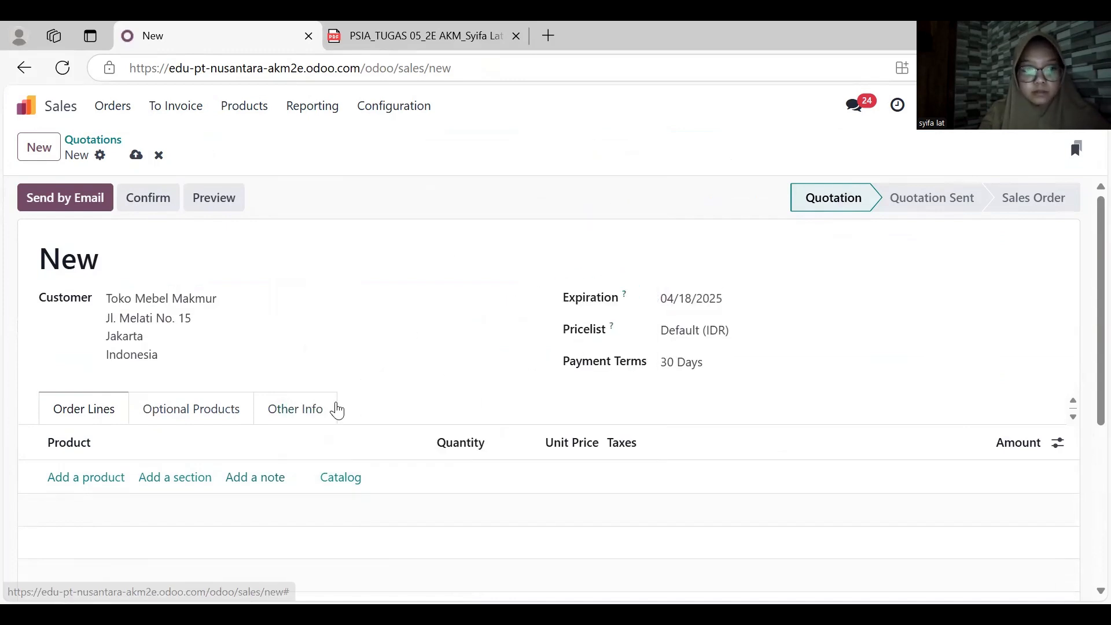
- Add an order line for Nightstand Kayu with quantity 25 and unit price 1,000,000
click(66, 481)
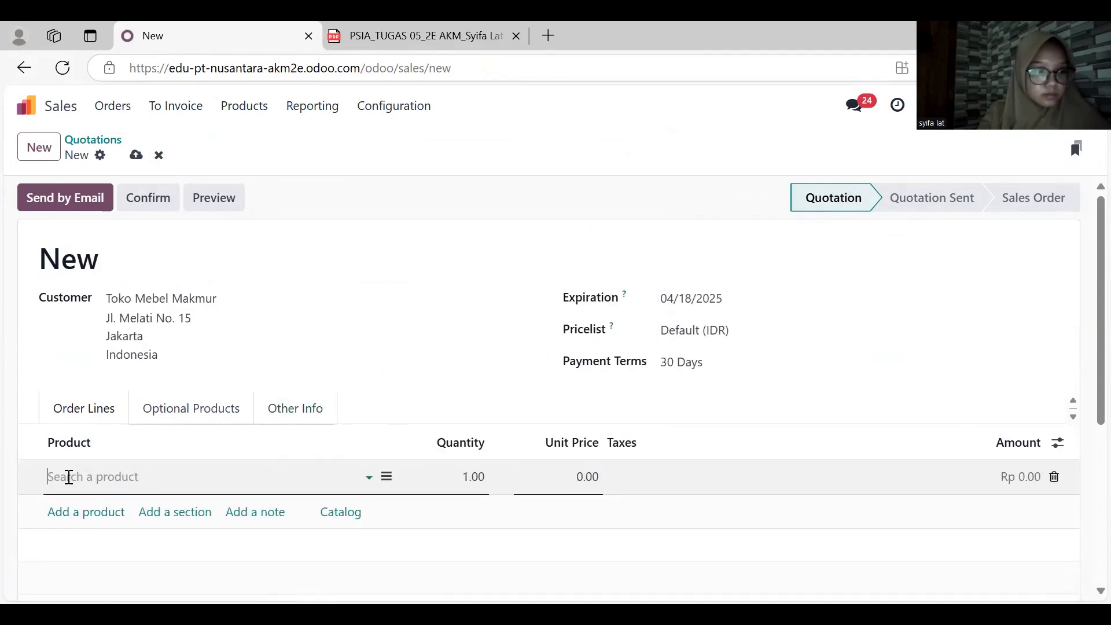
text(ni)
key(Tab)
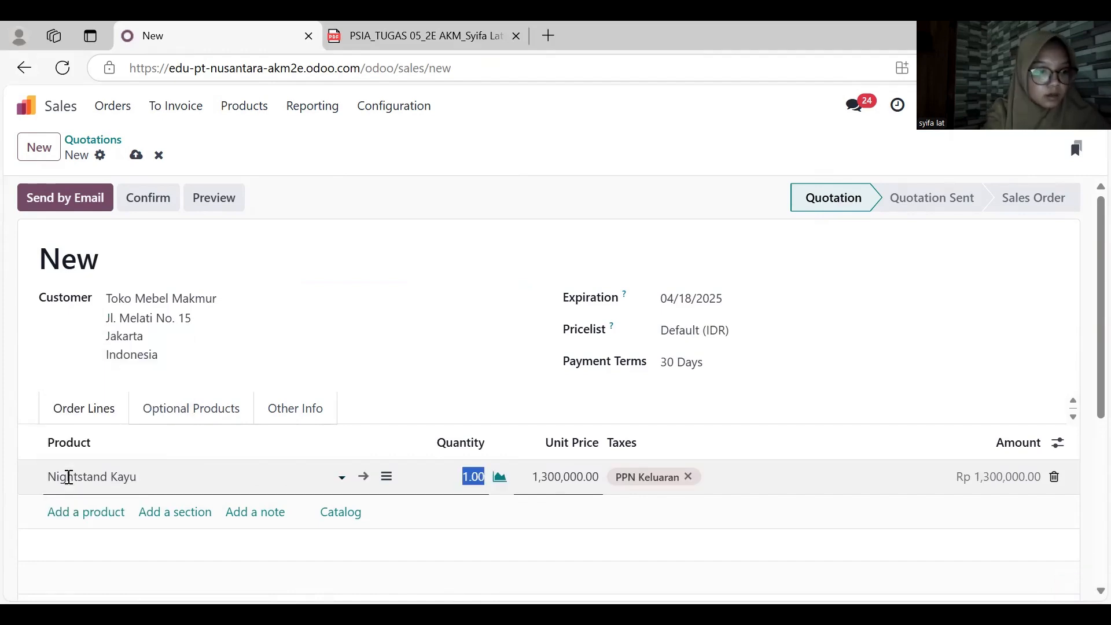
text(25)
key(Tab)
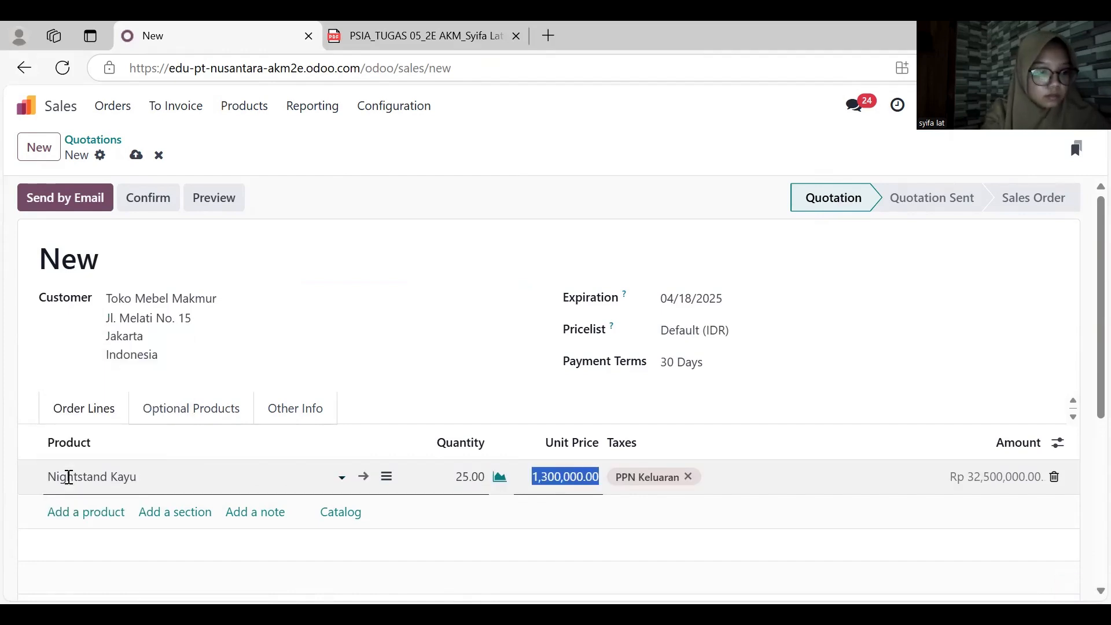
text(1,)
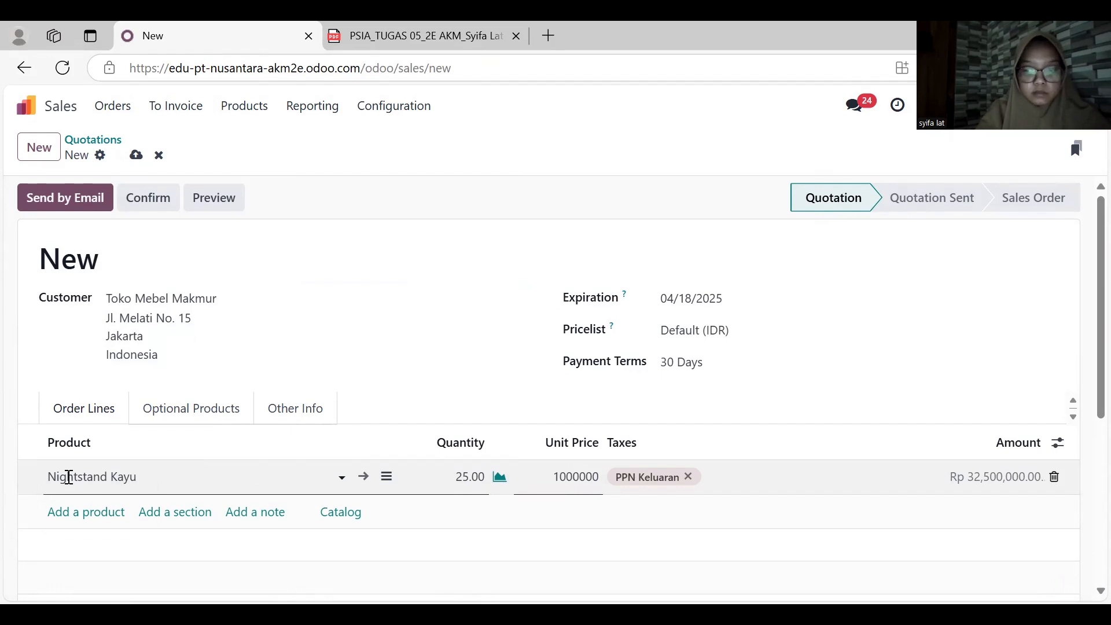
text(000,000)
key(Return)
- Add an order line for Lemari Pajangan Kaca with quantity 20 and unit price 2,800,000
text(kac)
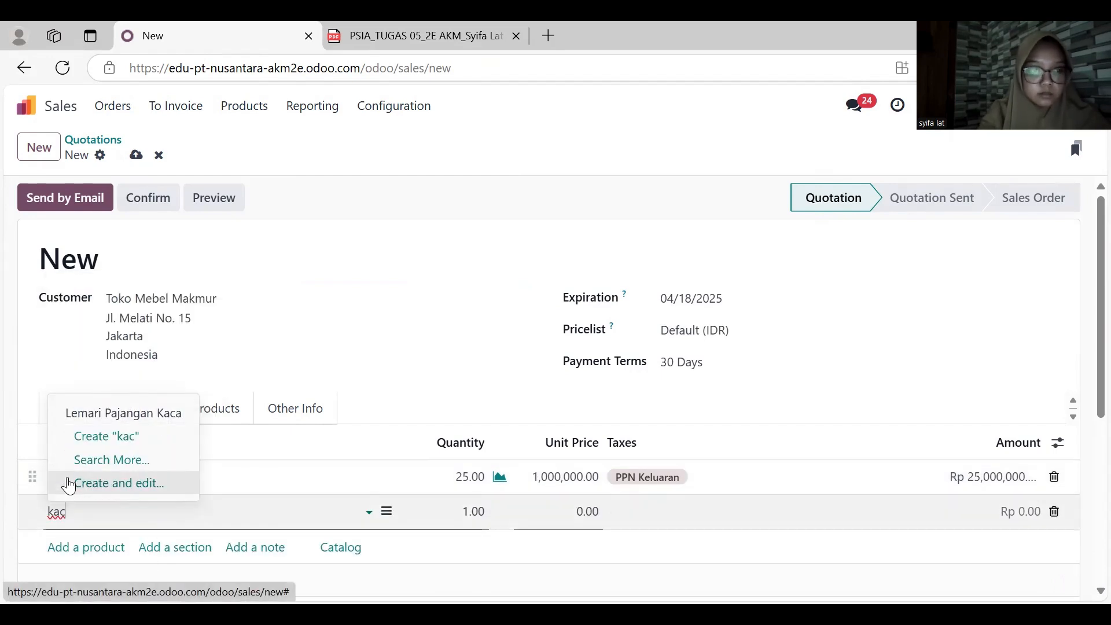
click(149, 414)
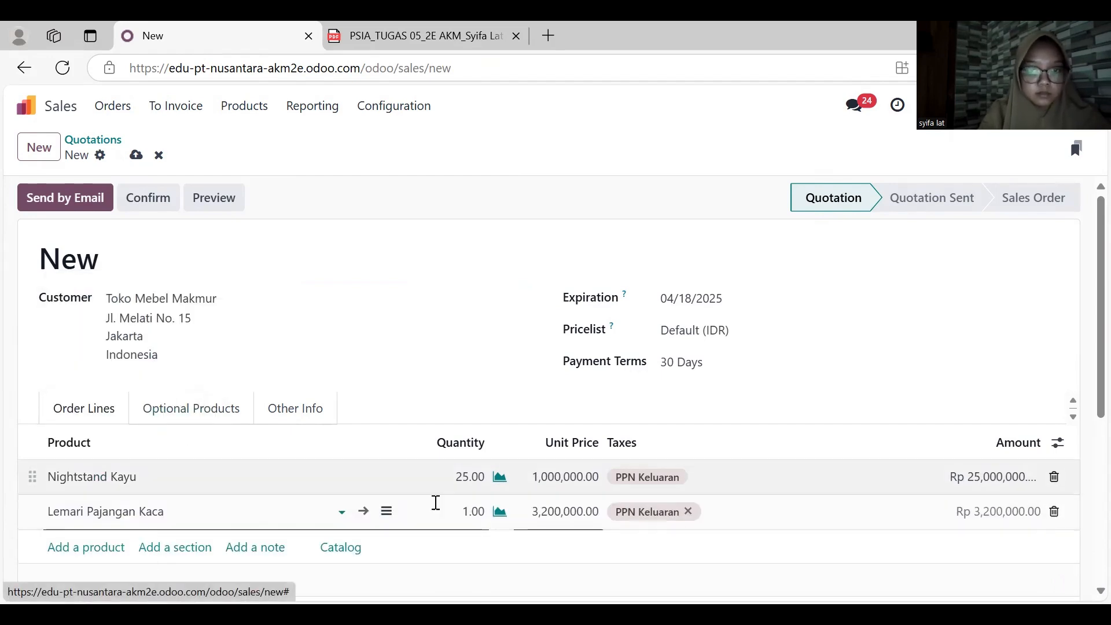
click(469, 512)
text(20)
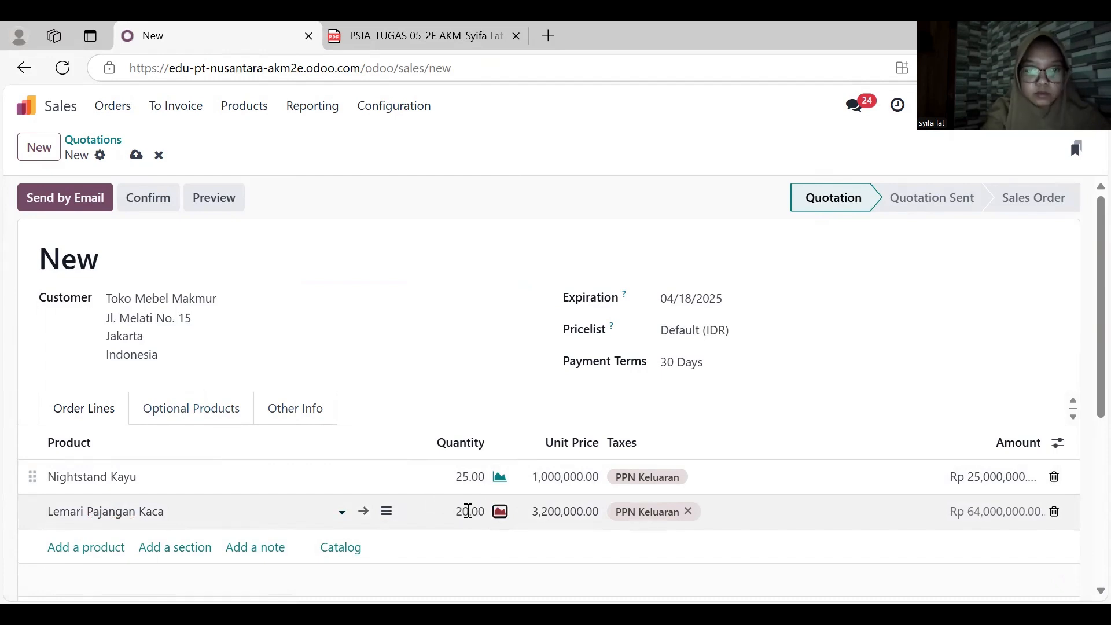
key(Tab)
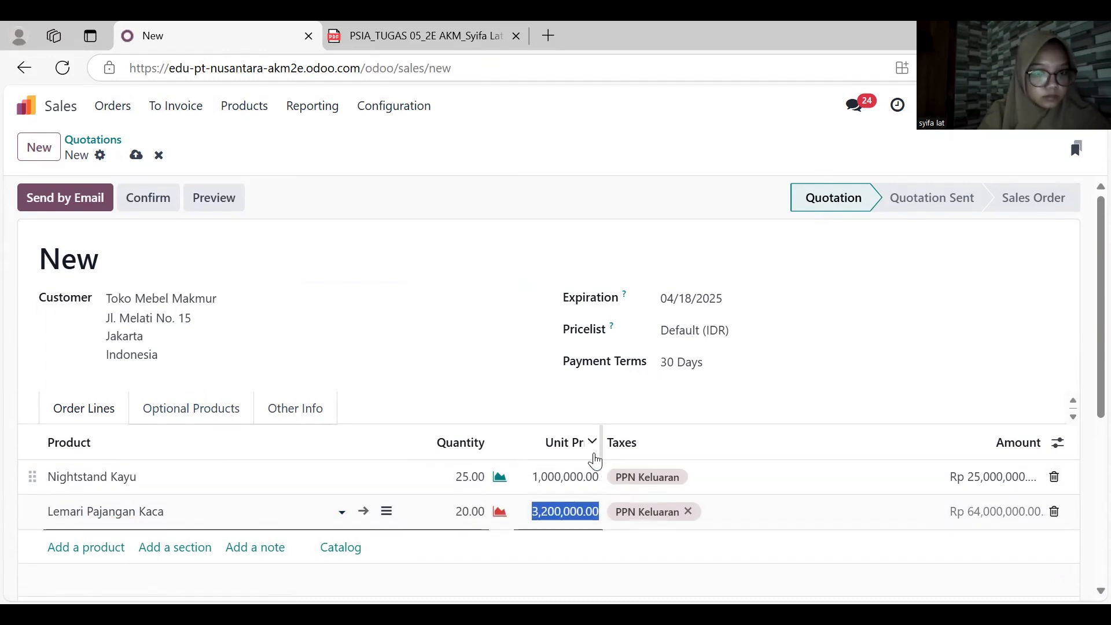
text(2,800,)
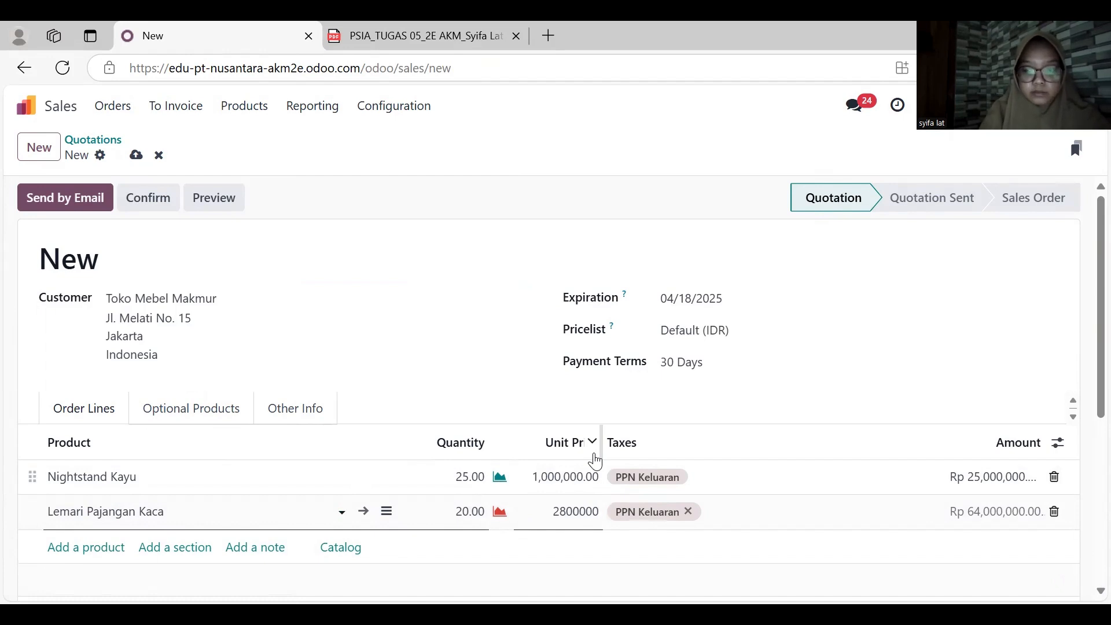
text(000)
key(Return)
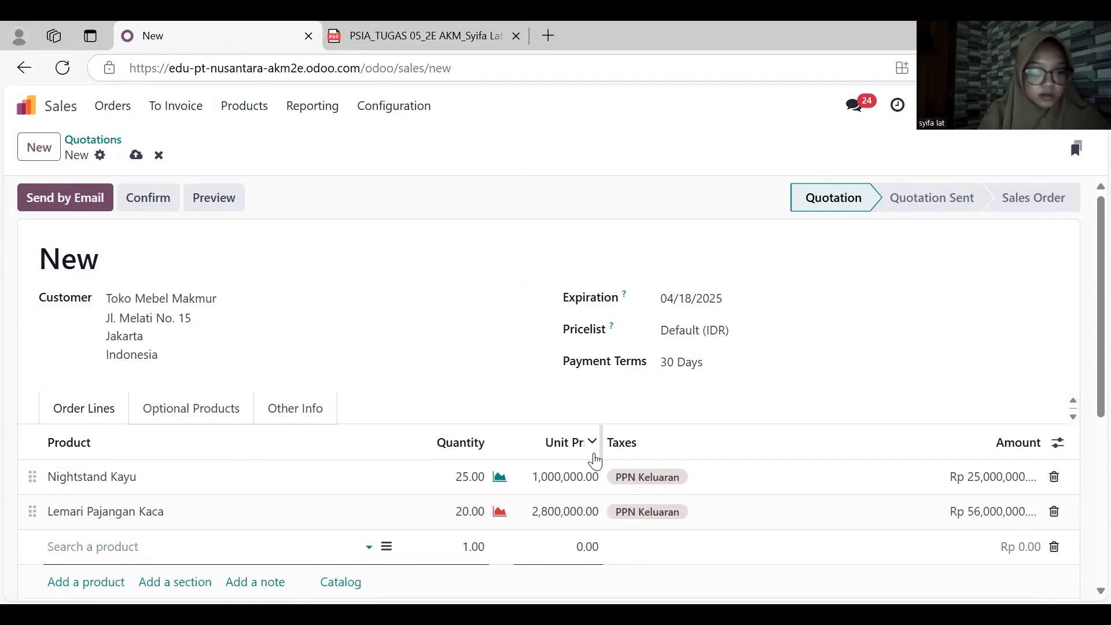
- Add an order line for Meja Rapat Besar with quantity 20 and unit price 6,500,000
text(besa)
key(Return)
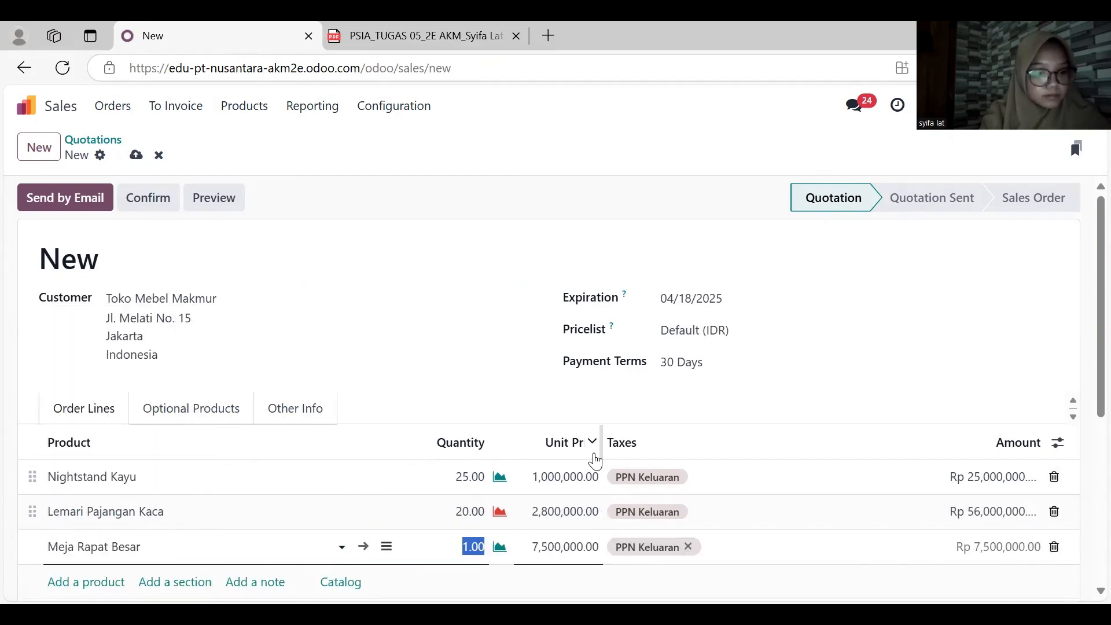
text(20)
key(Tab)
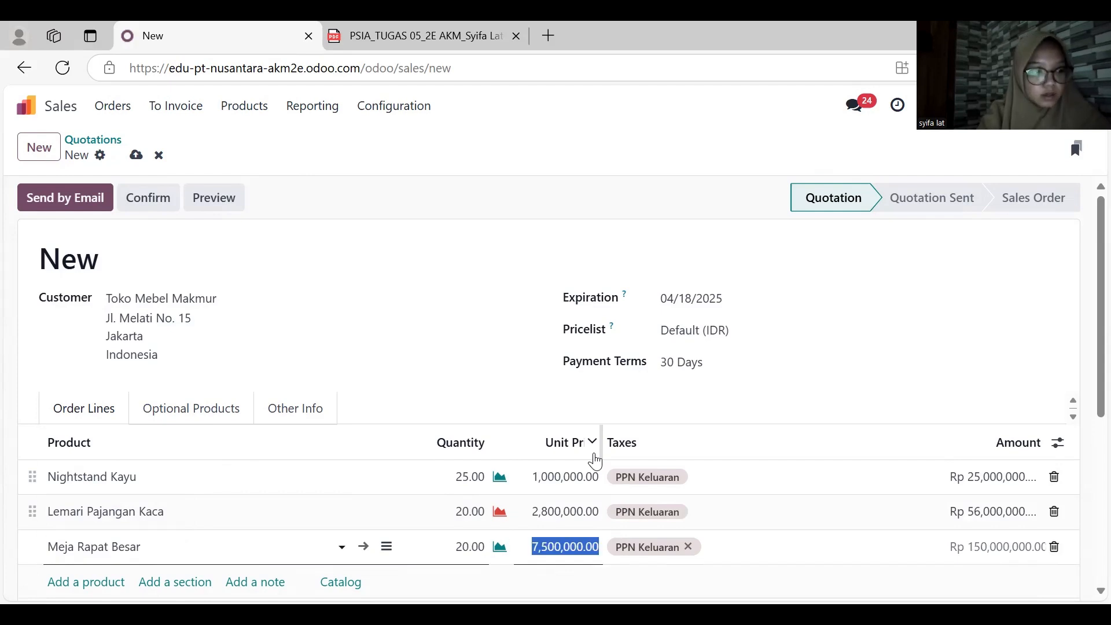
text(65)
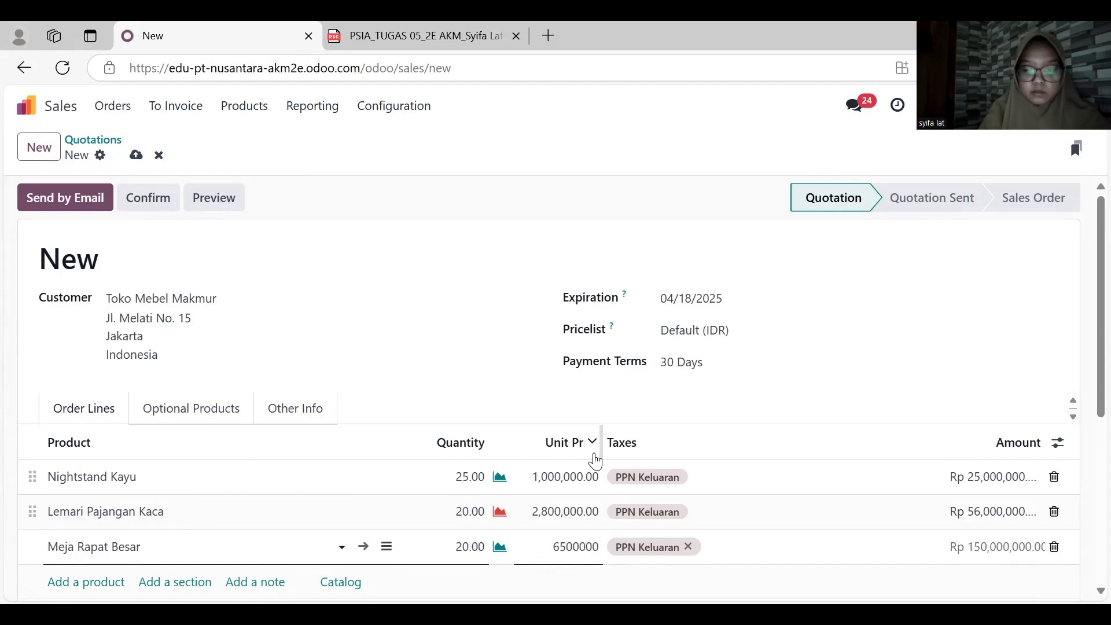
key(Return)
- Add an order line for Meja Belajar Anak with quantity 10 and unit price 1,200,000
text(ana)
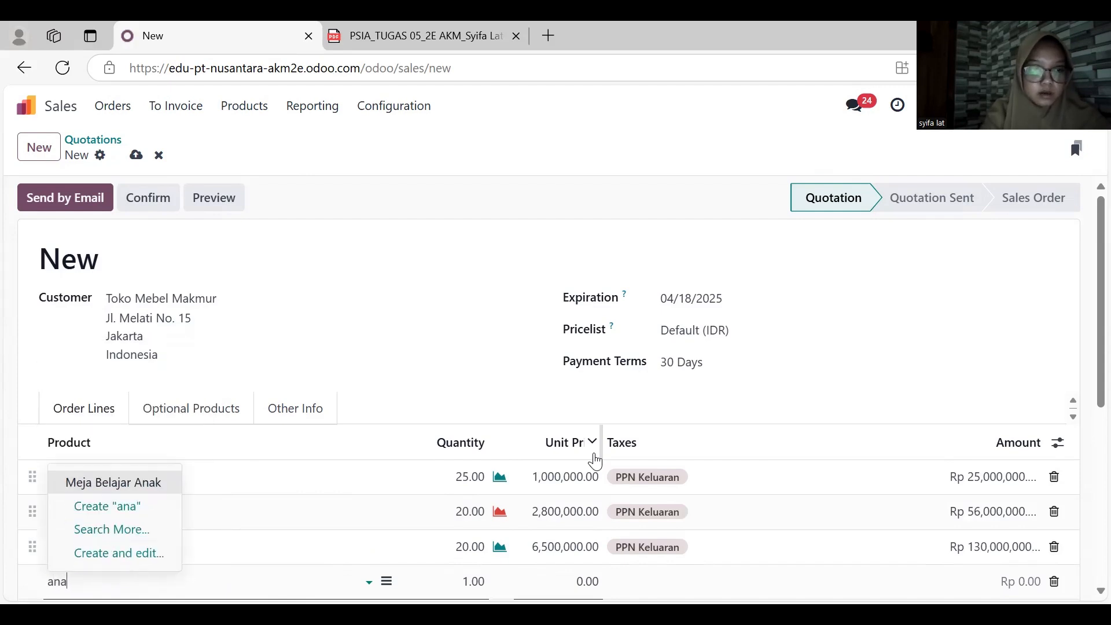
key(Return)
text(1)
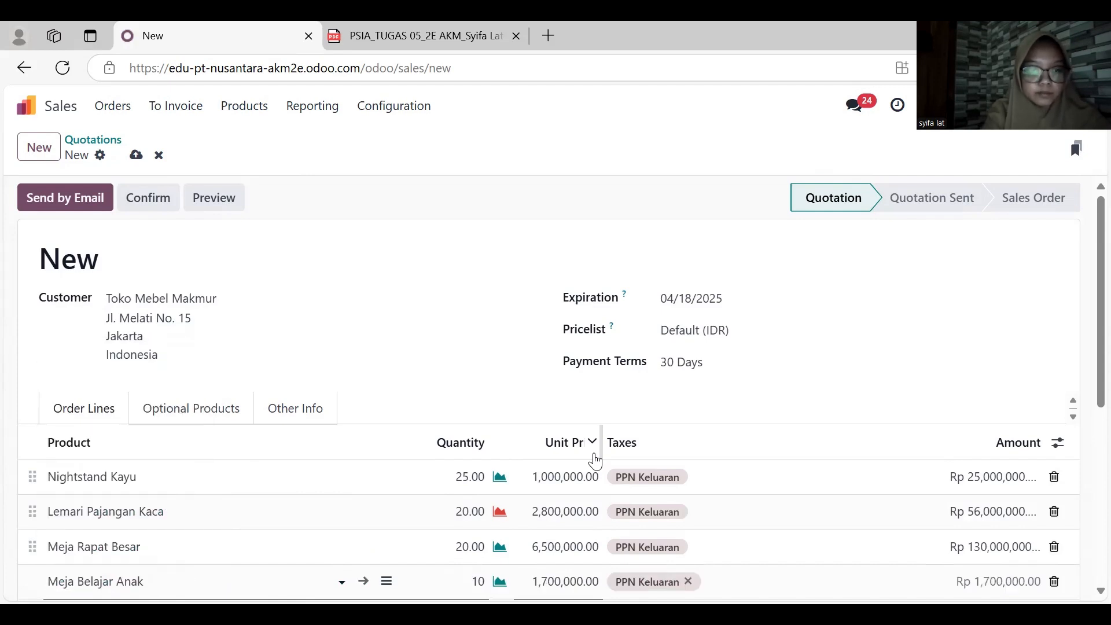
key(Tab)
text(1,20)
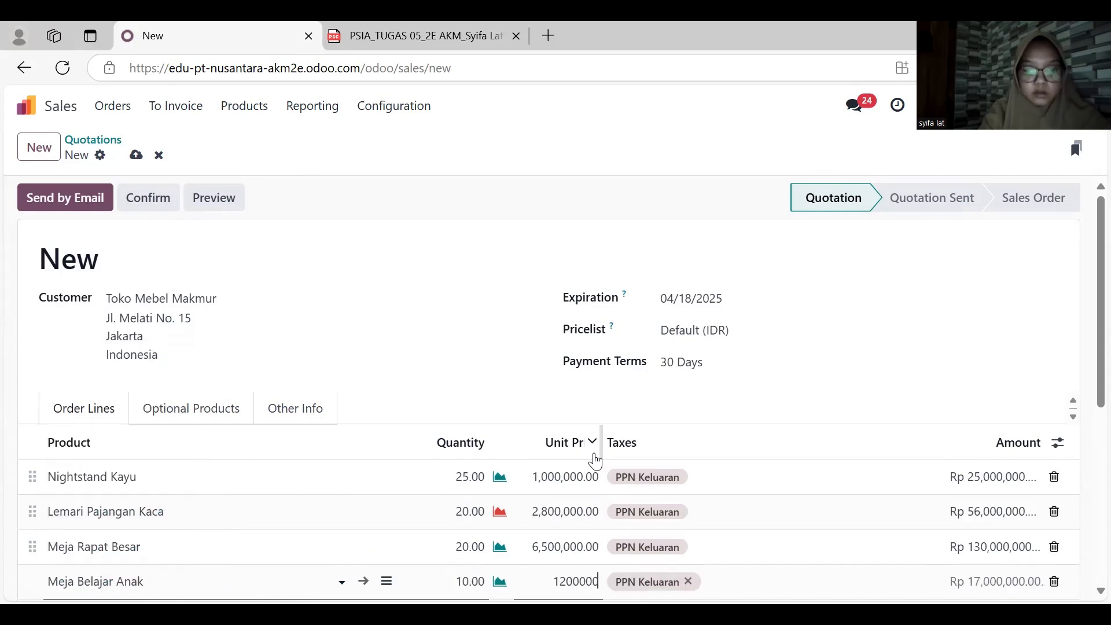
text(0,000)
scroll(595, 461, down, 3)
click(567, 545)
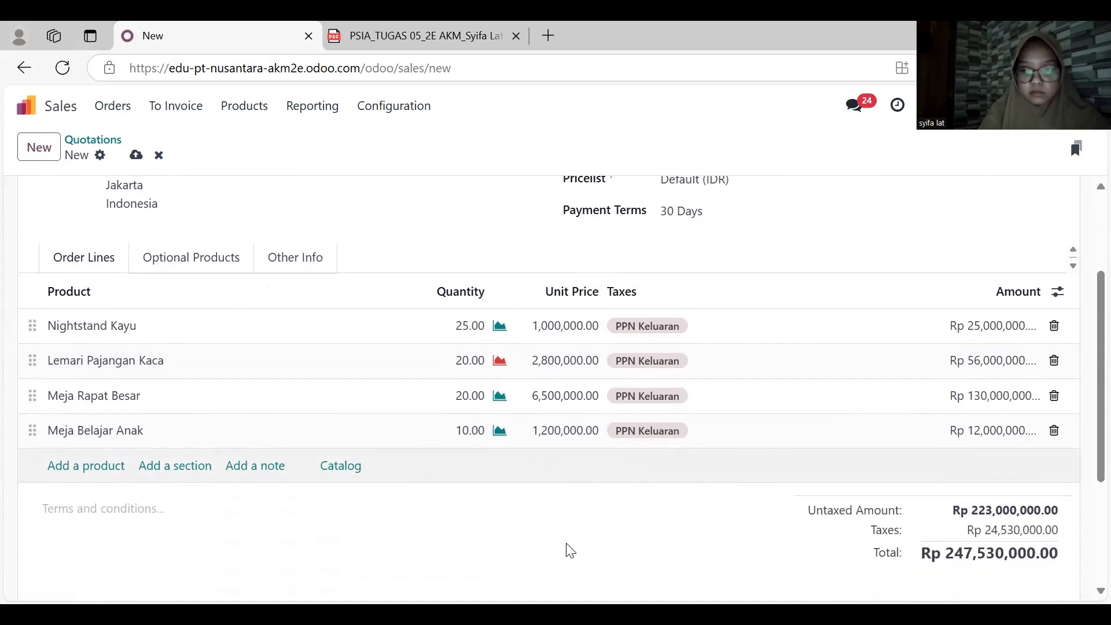
- Send the Toko Mebel Makmur quotation by email and confirm it as a sales order
scroll(569, 550, up, 3)
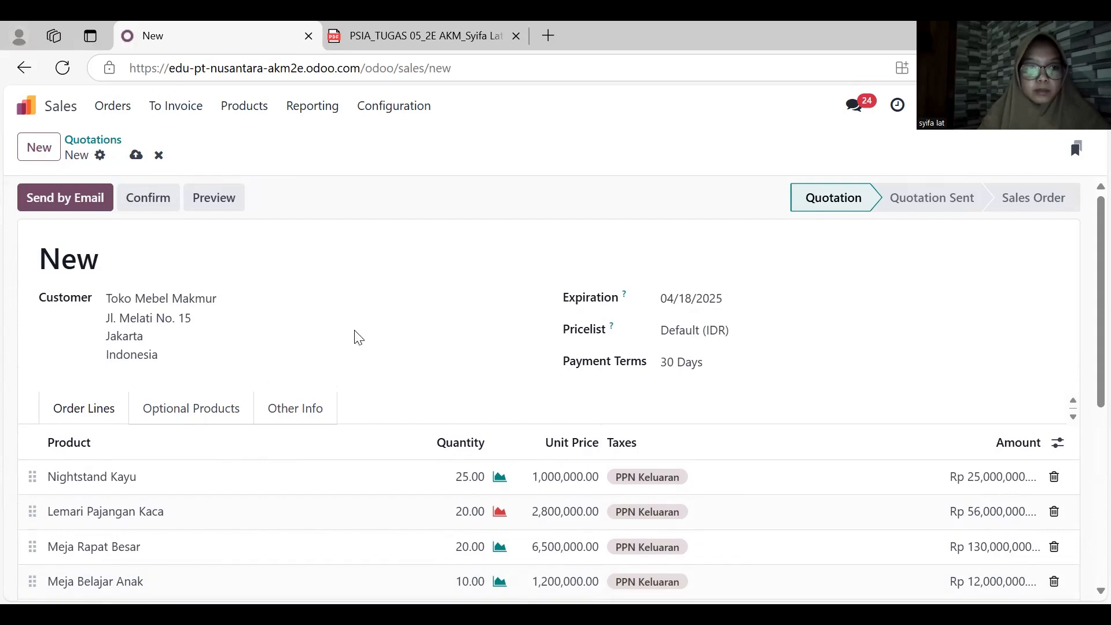
click(87, 211)
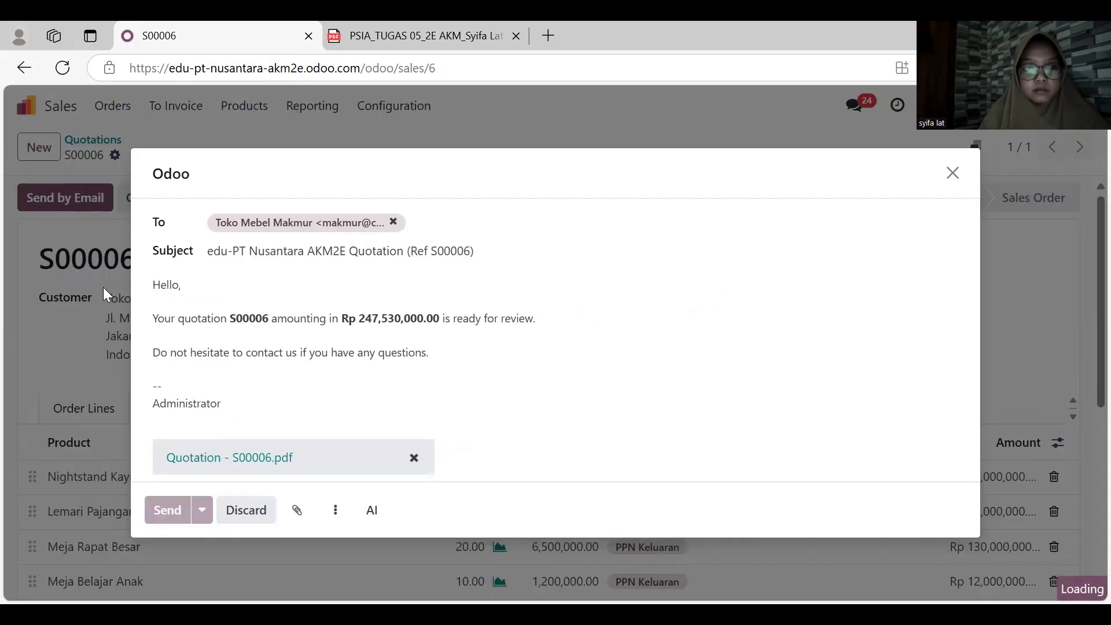
scroll(193, 312, down, 1)
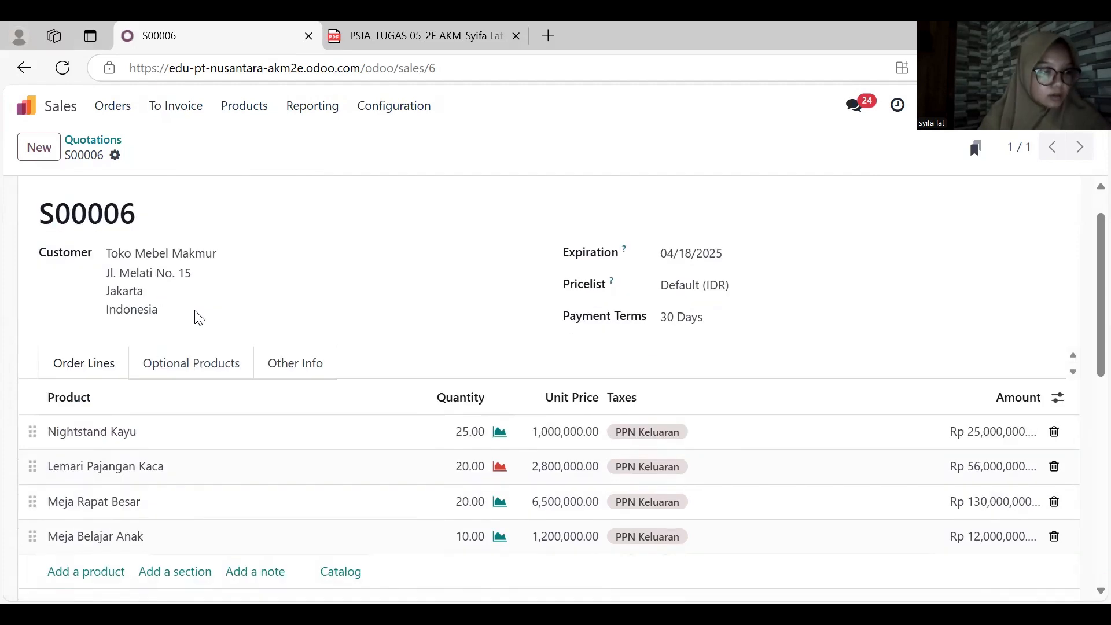
scroll(196, 318, down, 1)
scroll(197, 317, up, 2)
click(72, 198)
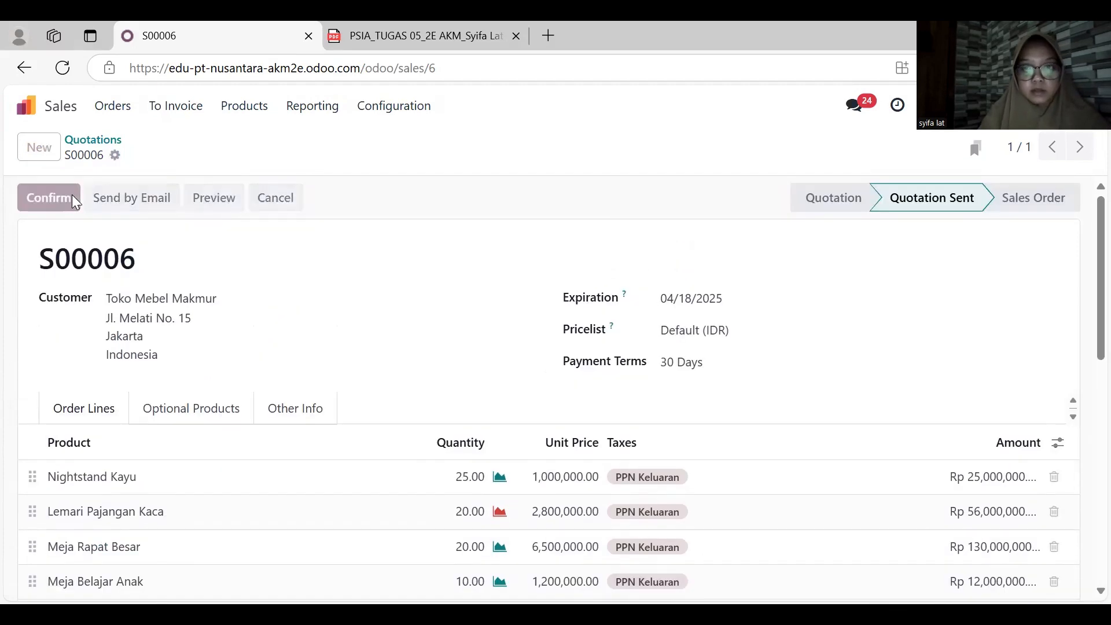
- Check the on-hand stock of the ordered furniture, such as Lemari Pajangan Kaca, in the Inventory product list
scroll(261, 389, down, 2)
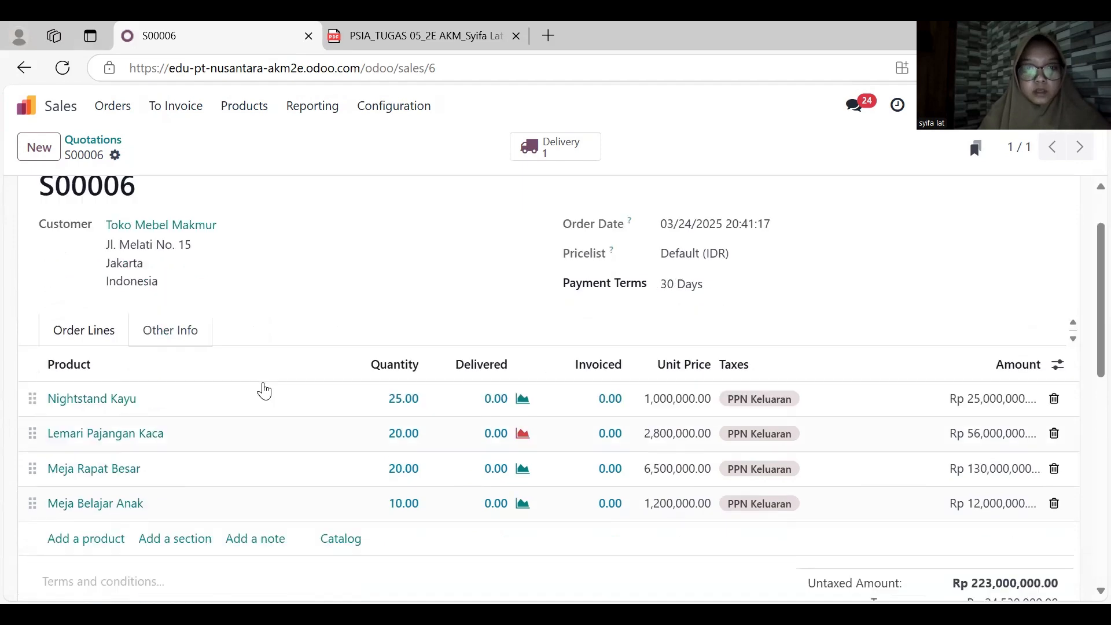
click(25, 105)
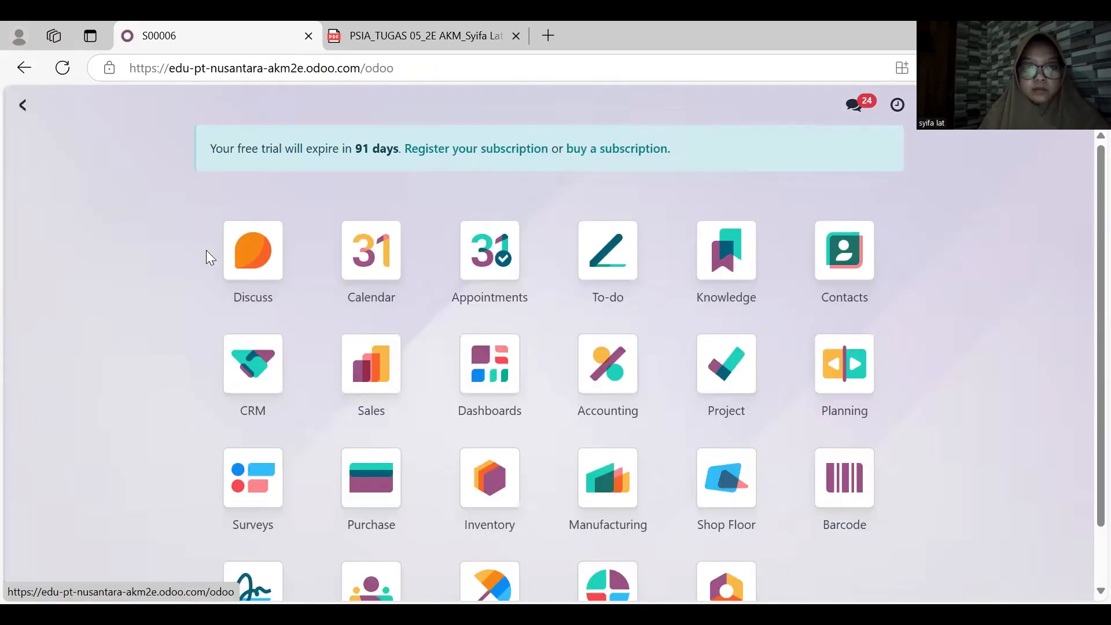
click(489, 457)
click(306, 106)
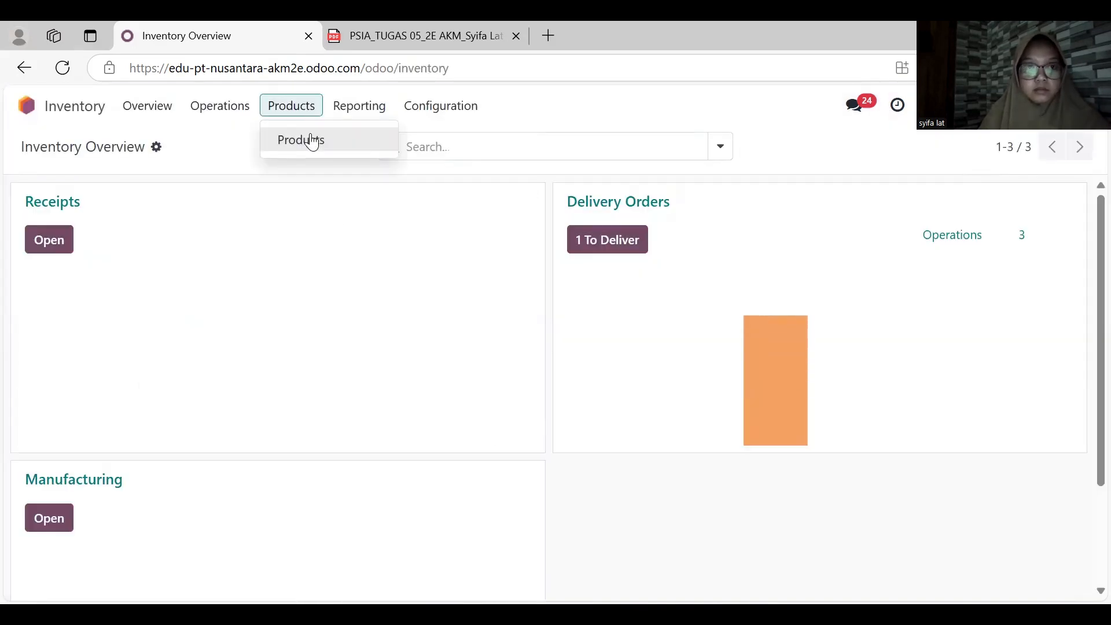
click(301, 139)
scroll(359, 366, down, 2)
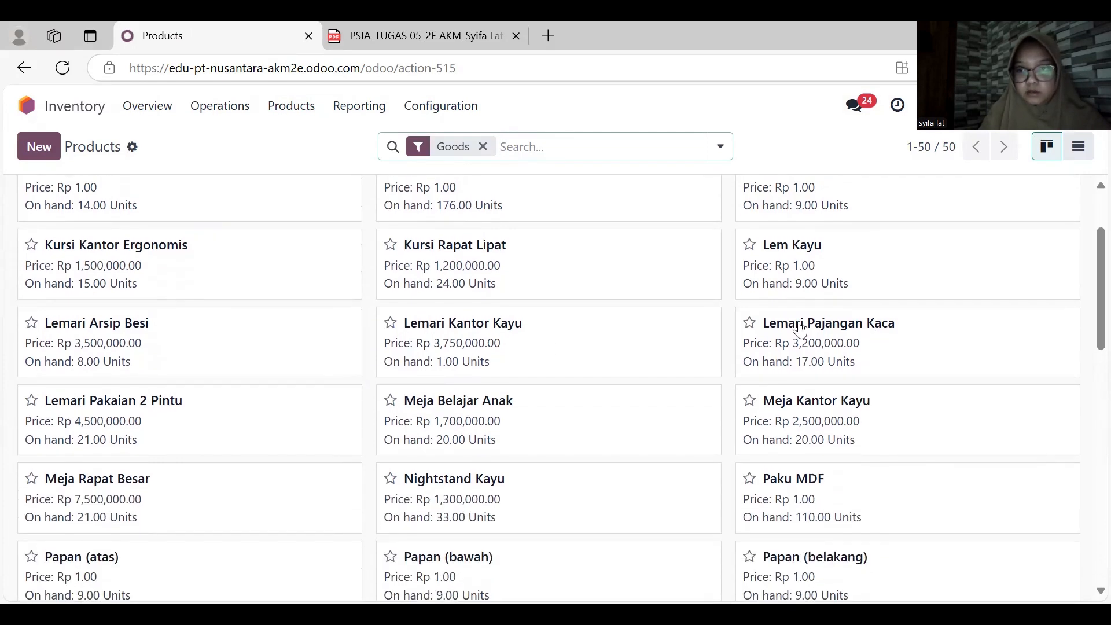
- Create a new purchase request for quotation with PT Sentosa Mandiri as the vendor
click(25, 105)
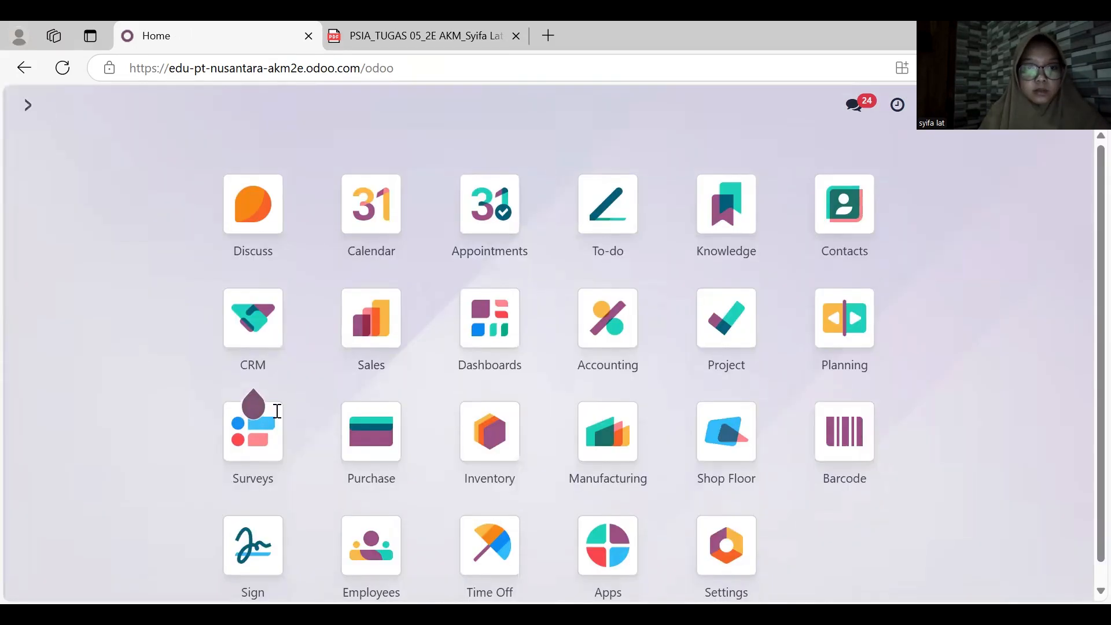
click(376, 453)
click(39, 146)
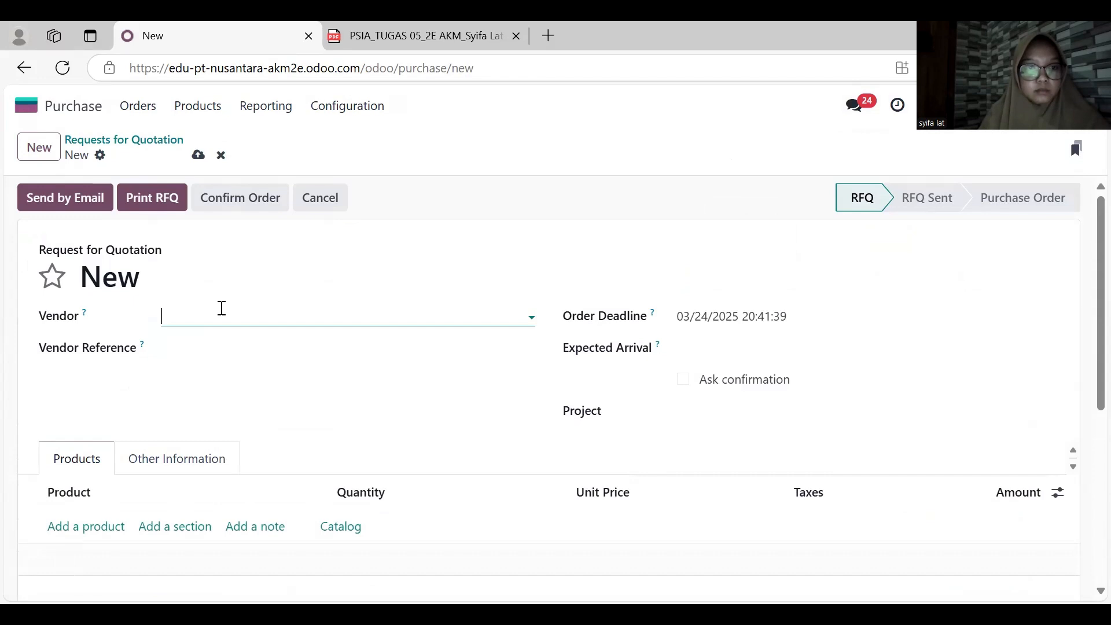
click(223, 313)
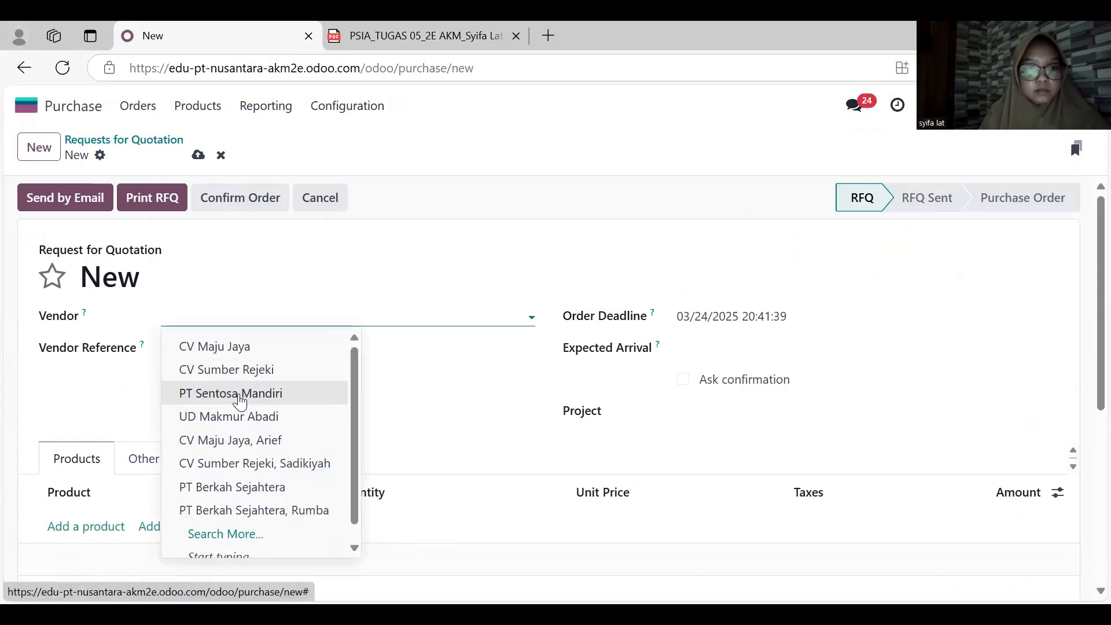
click(239, 398)
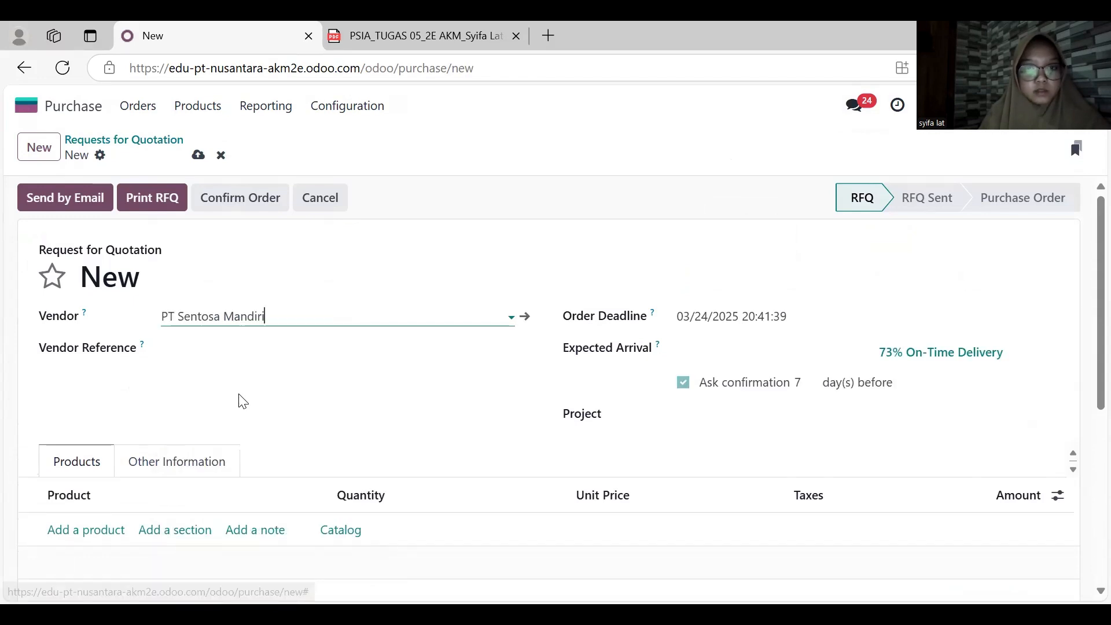
- Set the order deadline and the expected arrival of the request for quotation to 03/18/2025
click(763, 318)
click(481, 370)
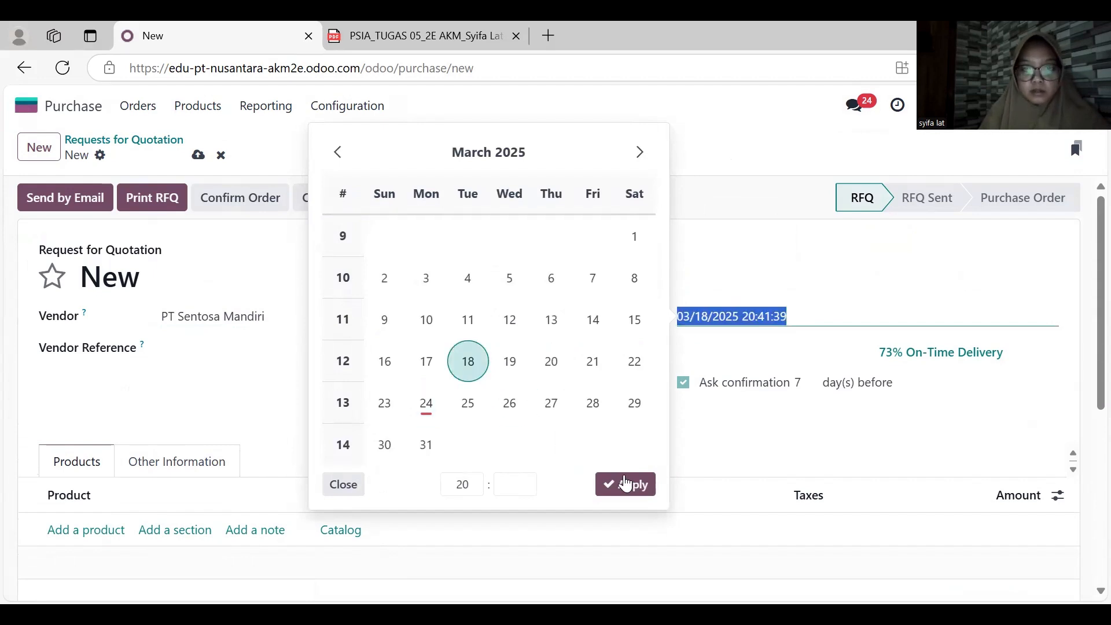
click(625, 484)
click(712, 359)
click(467, 395)
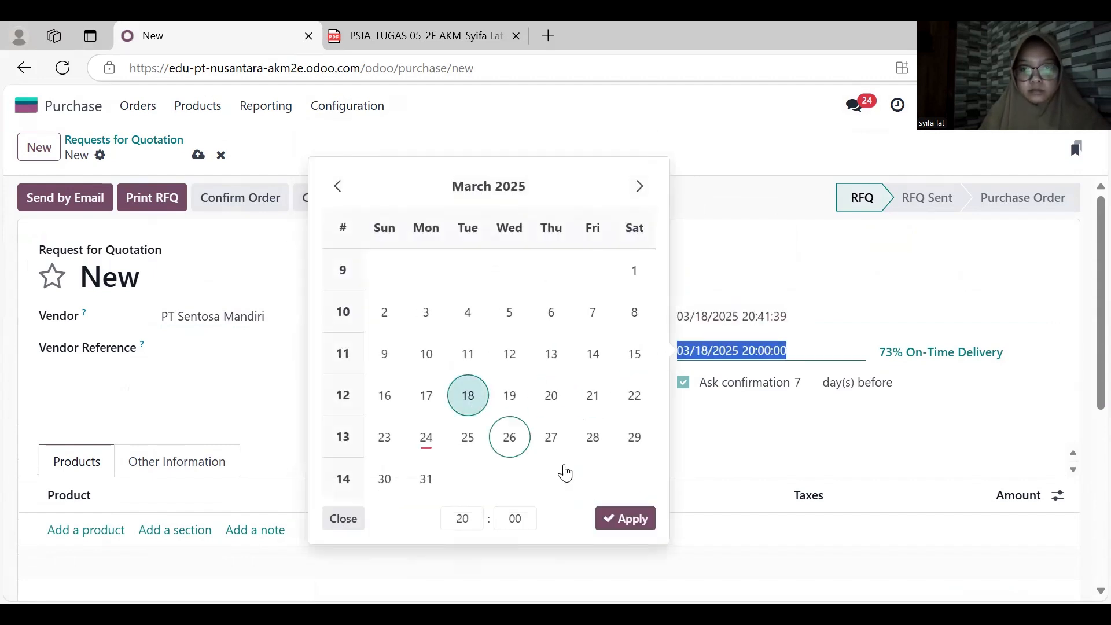
click(626, 519)
- Add a product line for Lemari Pajangan Kaca with quantity 20 to the request for quotation
scroll(499, 446, down, 3)
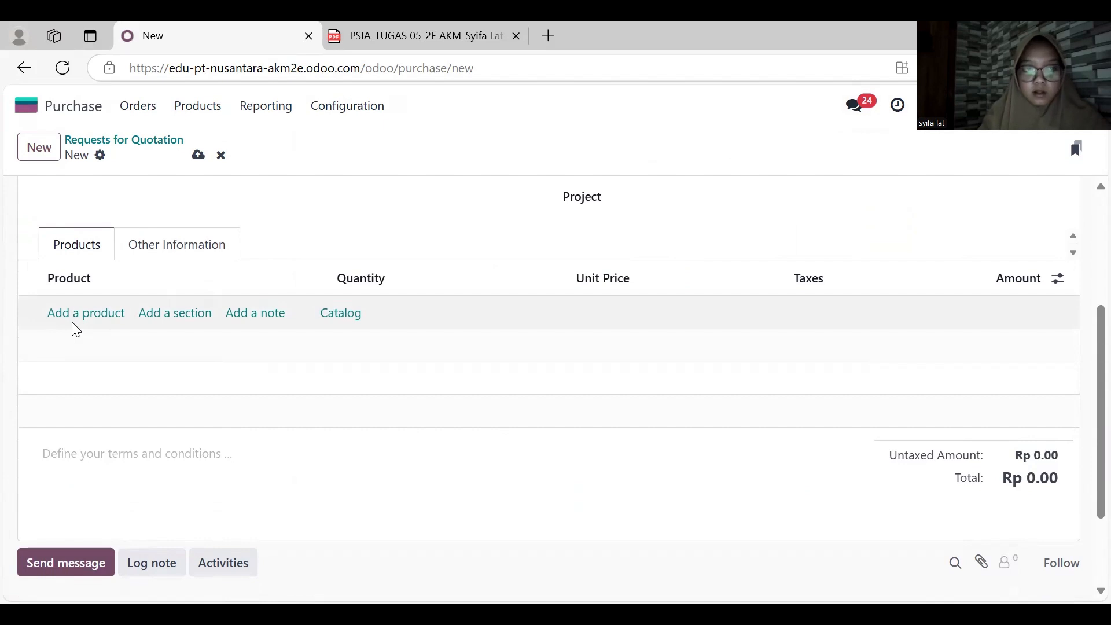
click(83, 317)
text(kac)
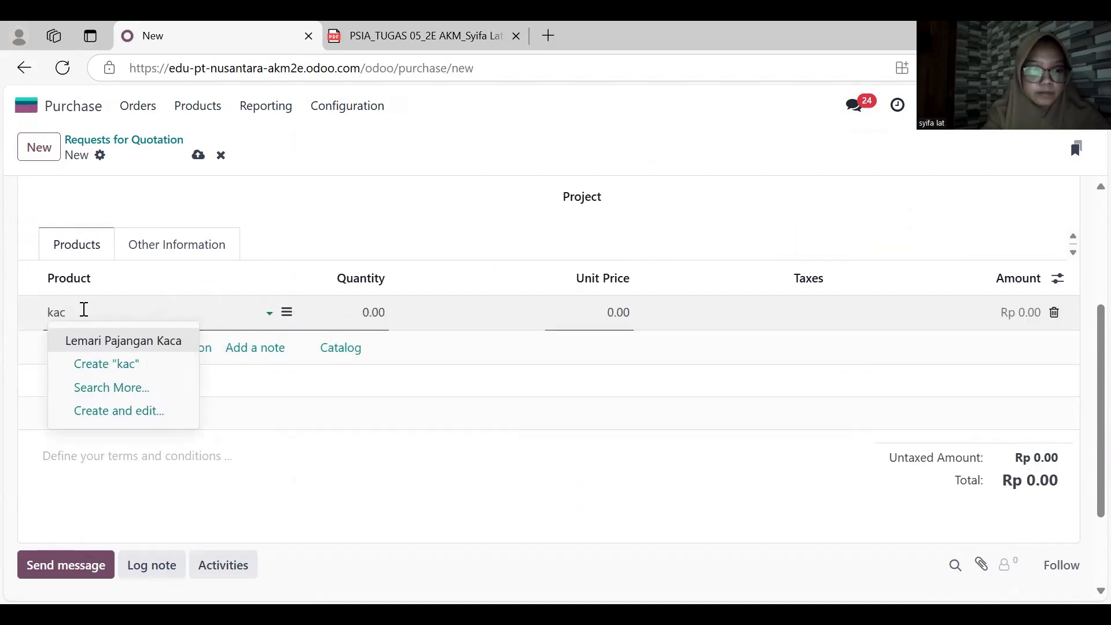
key(Return)
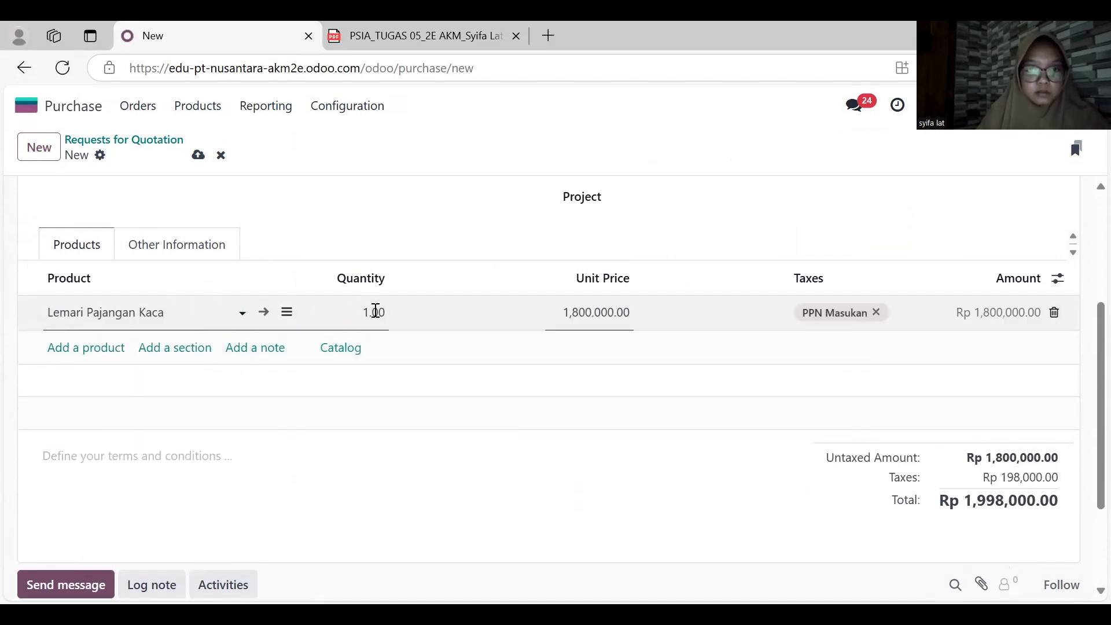
click(375, 312)
text(20)
key(Tab)
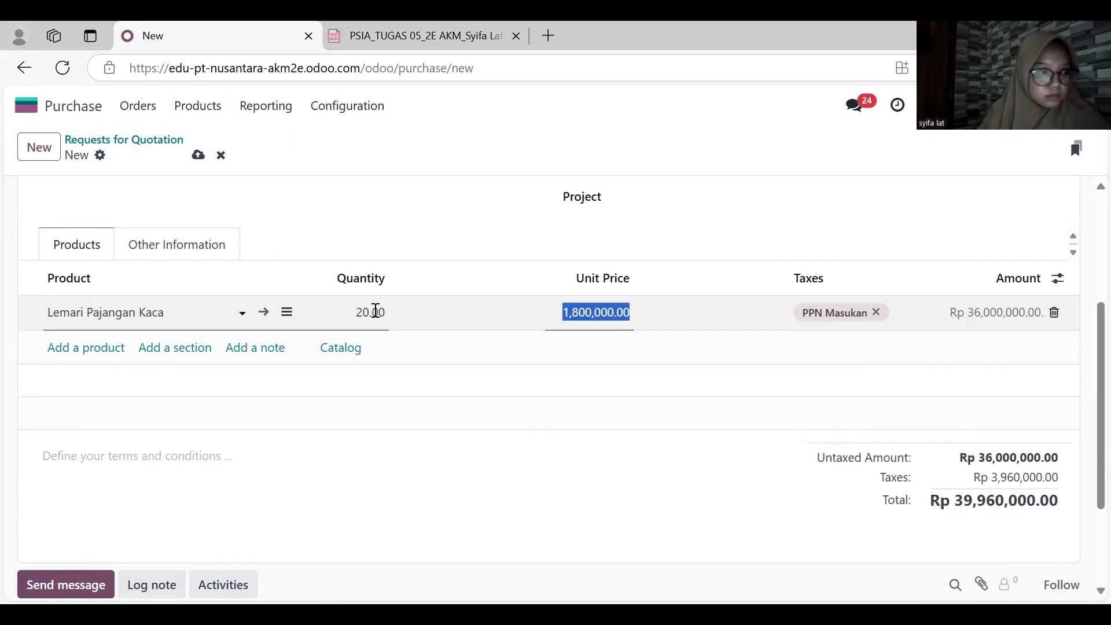
click(687, 245)
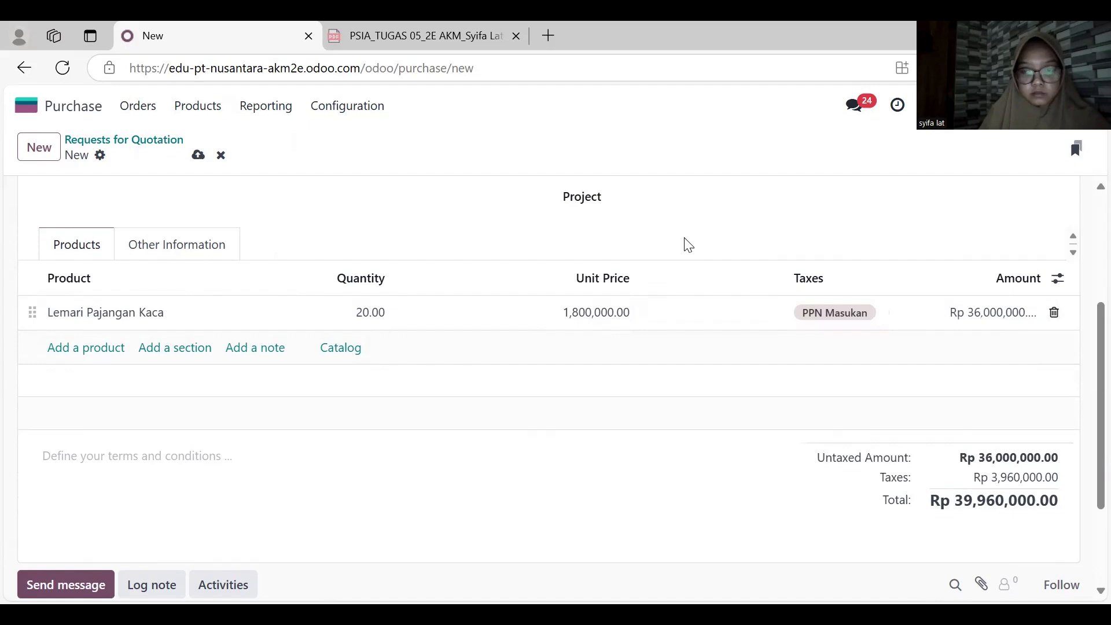
- Confirm the PT Sentosa Mandiri purchase order and validate the receipt of its products
scroll(687, 244, up, 3)
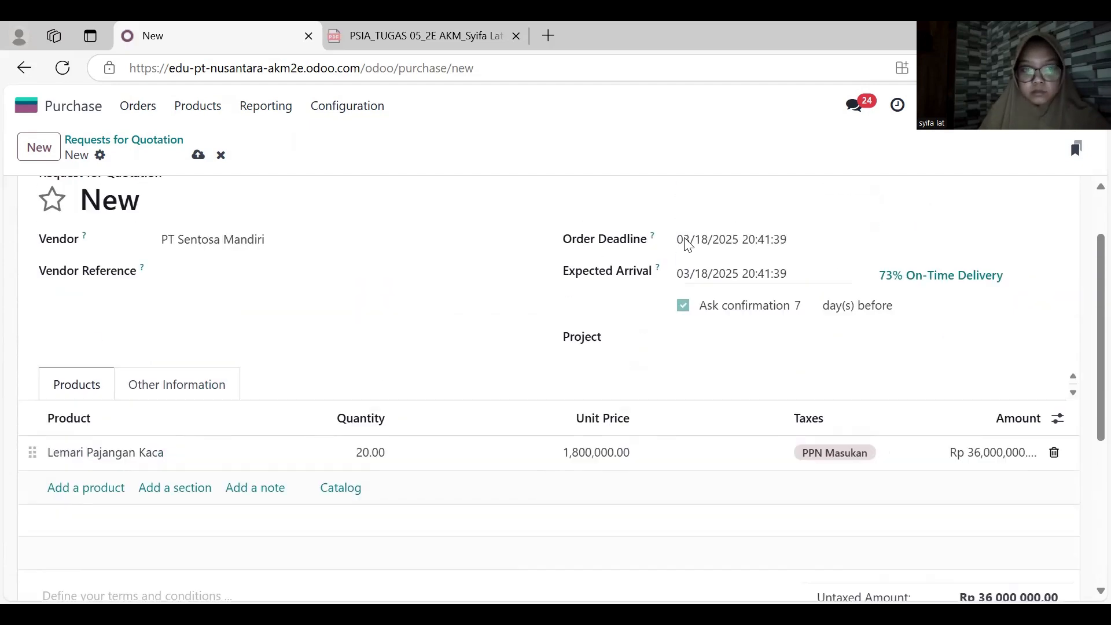
click(226, 200)
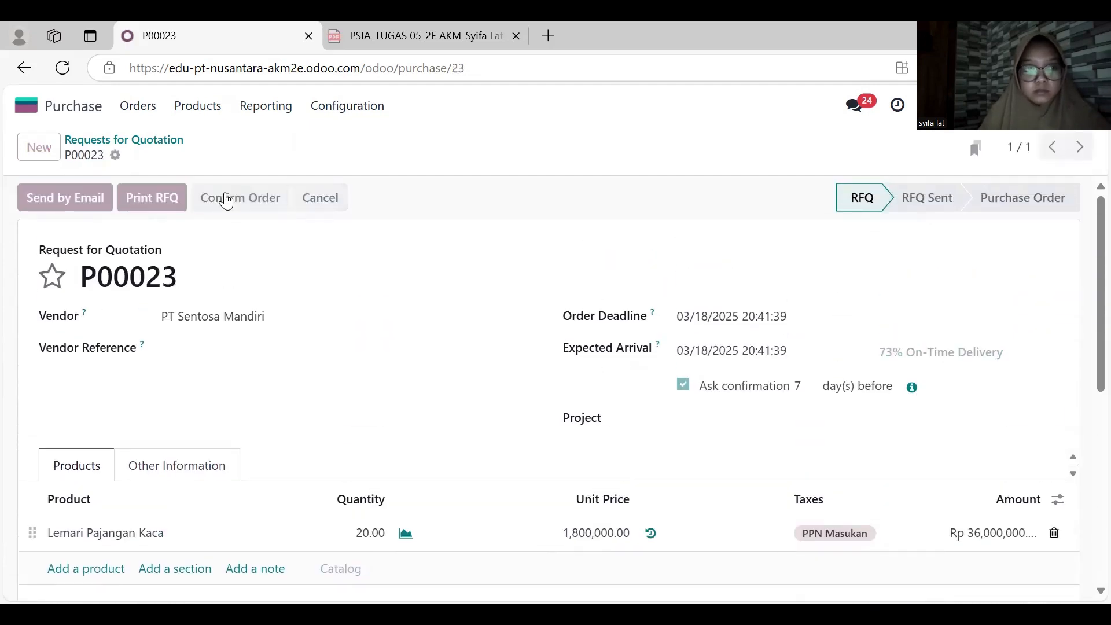
click(74, 197)
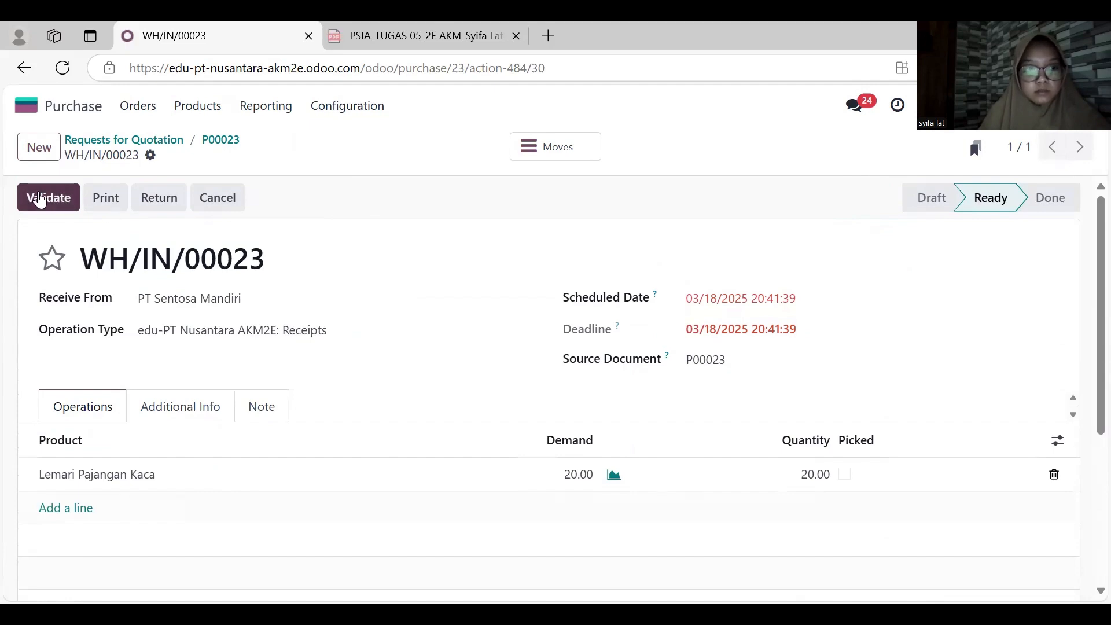
click(38, 197)
- Return to the Toko Mebel Makmur order in Sales and open its delivery order
click(29, 105)
click(374, 327)
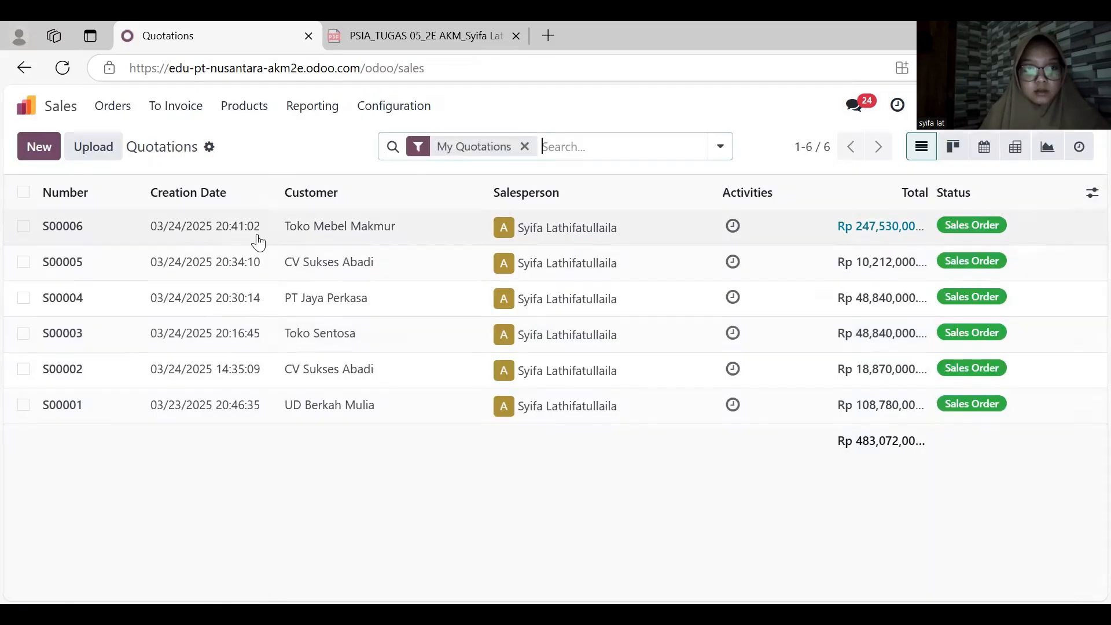
click(255, 234)
scroll(285, 324, down, 2)
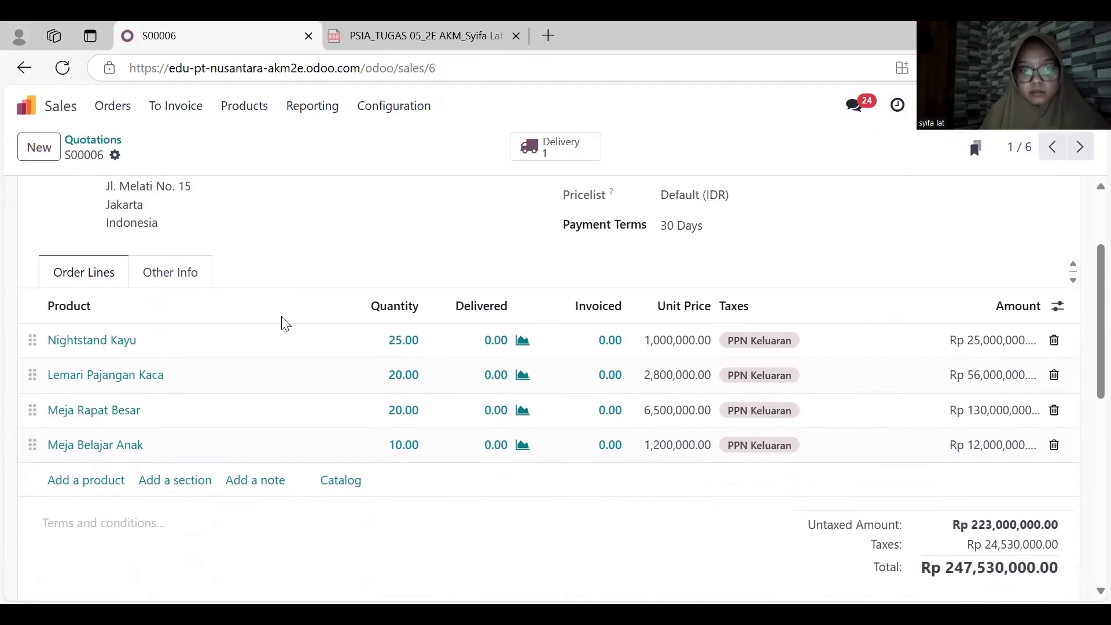
scroll(280, 322, up, 3)
click(546, 149)
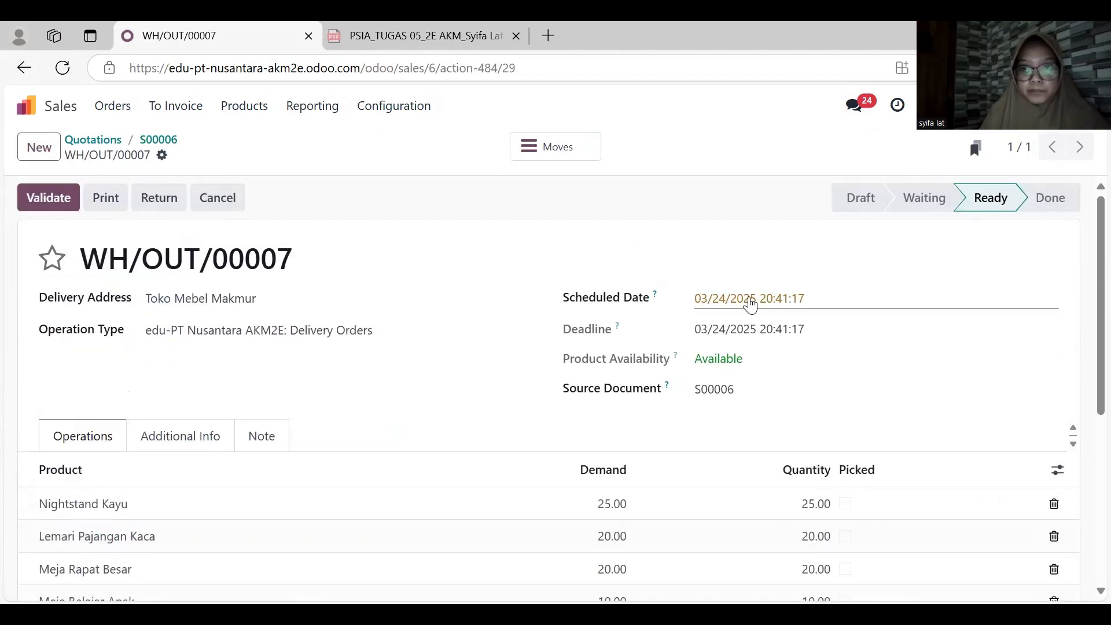
- Set the delivery's scheduled date to 03/19/2025
click(751, 300)
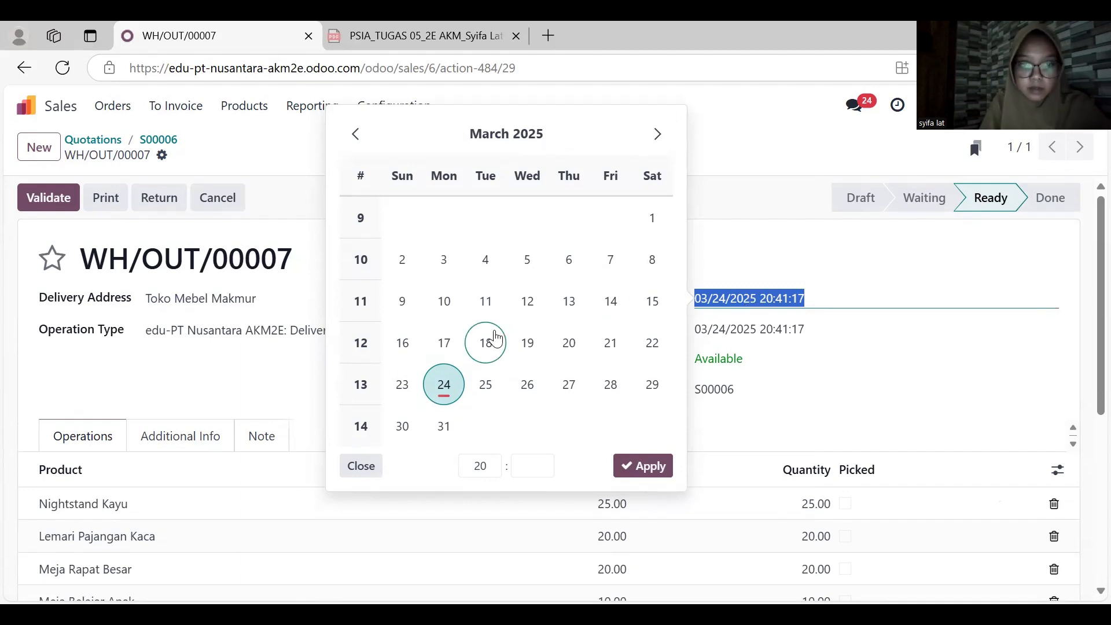
click(527, 343)
click(633, 476)
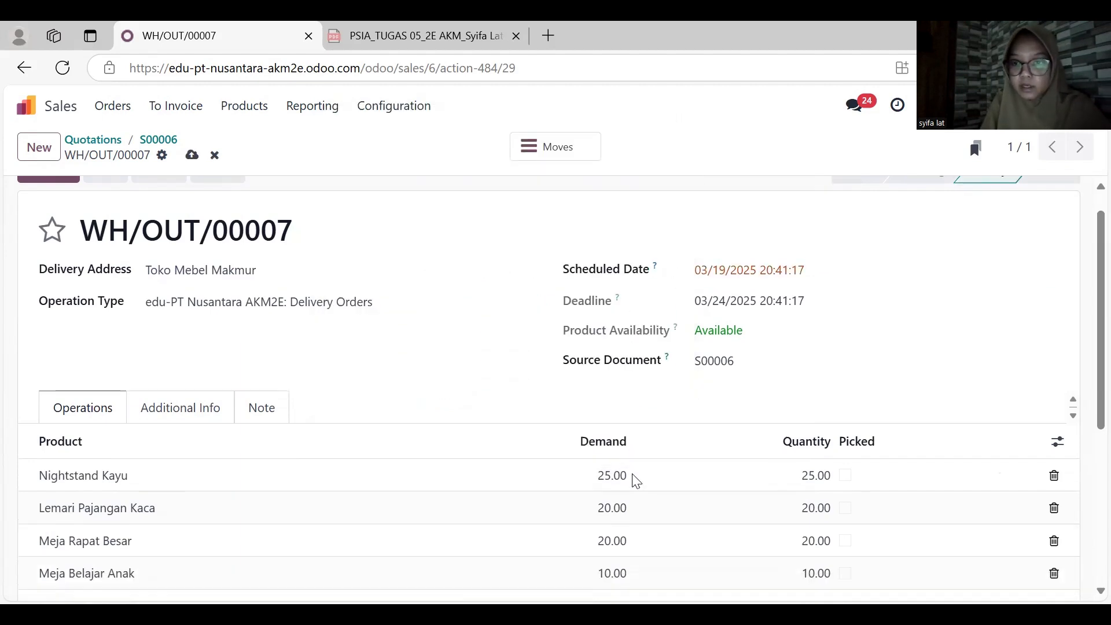
- Mark the Meja Rapat Besar and Nightstand Kayu lines of the delivery as picked
scroll(634, 479, down, 3)
scroll(636, 481, down, 1)
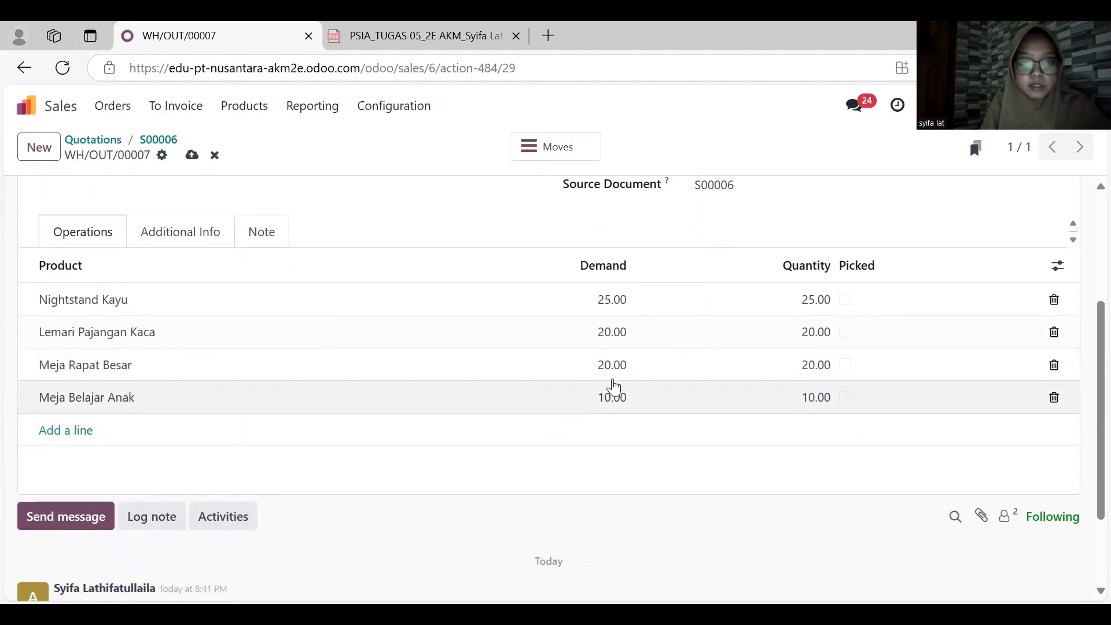
click(845, 365)
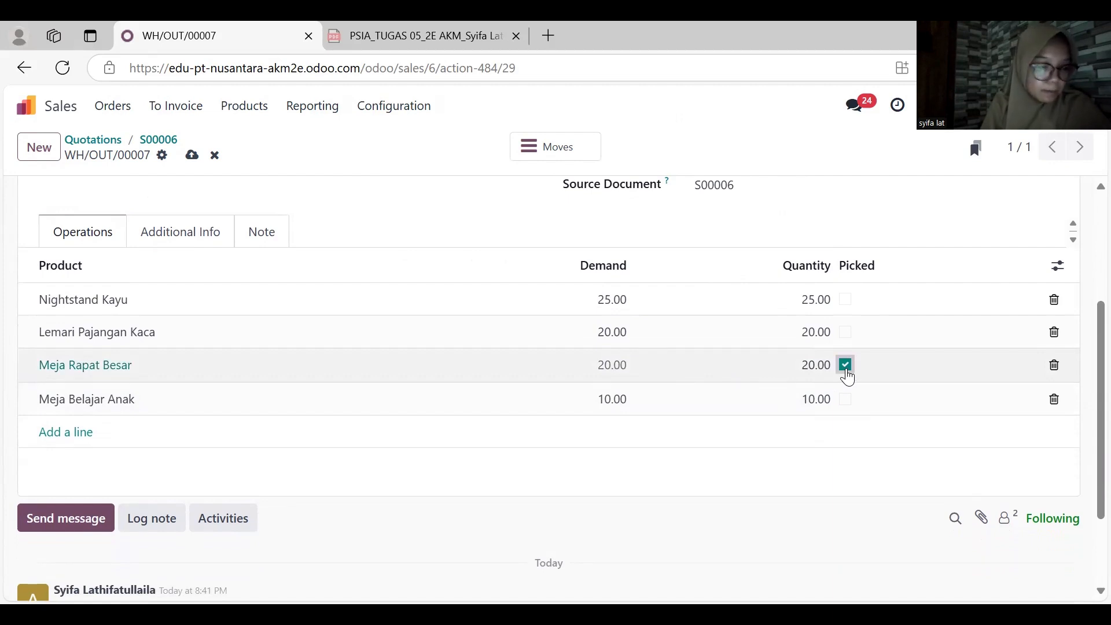
scroll(840, 307, up, 3)
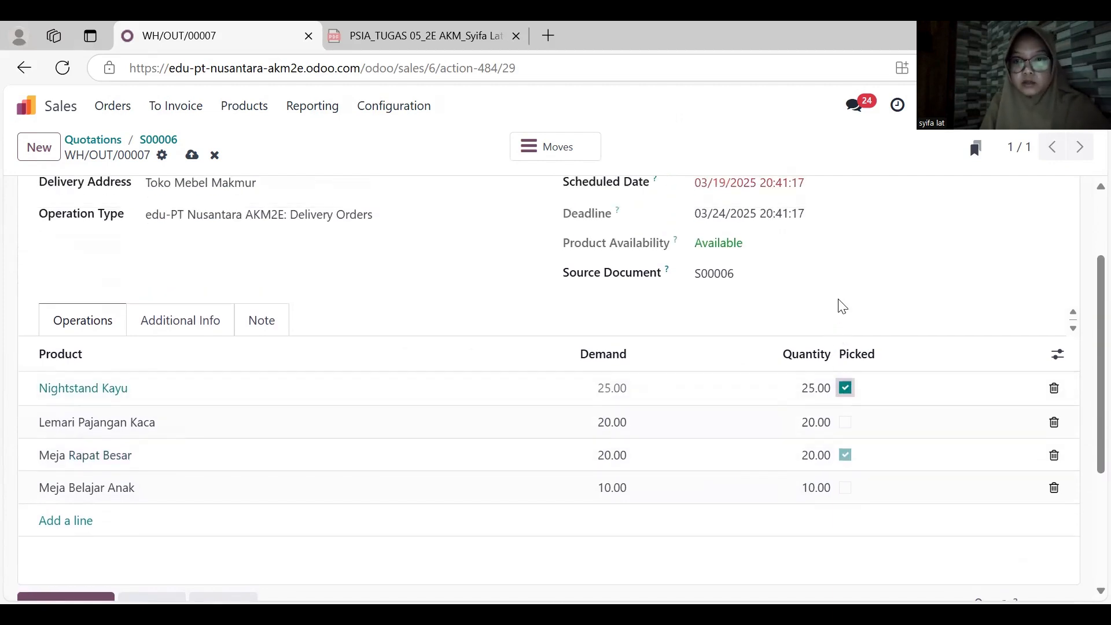
- Validate the Toko Mebel Makmur delivery and create a backorder for the products not picked
scroll(467, 261, up, 1)
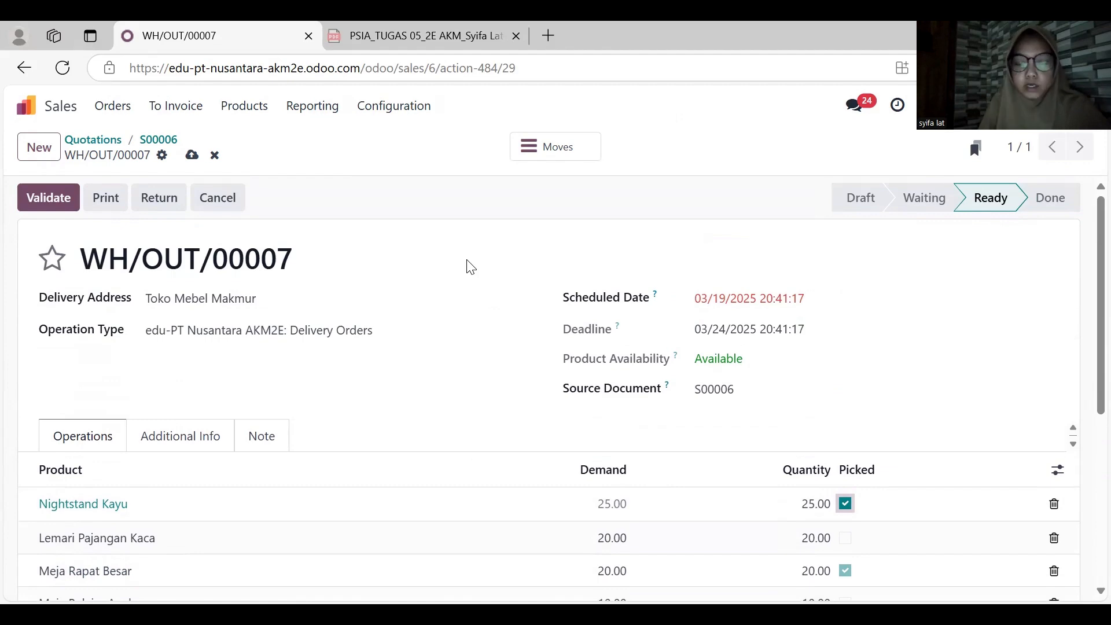
scroll(470, 266, down, 3)
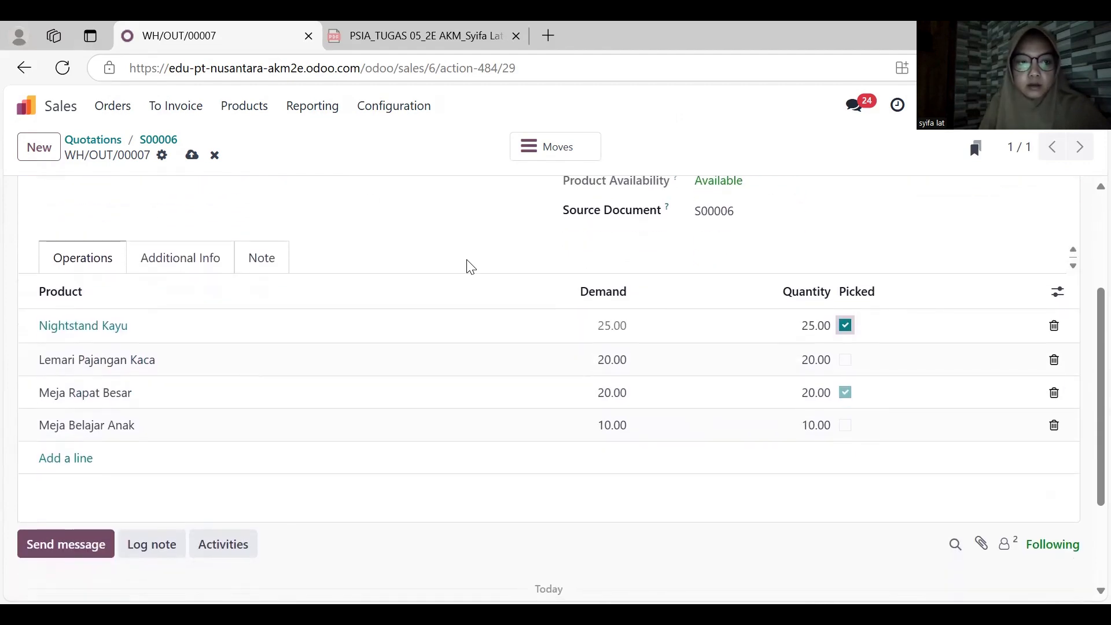
scroll(470, 266, up, 3)
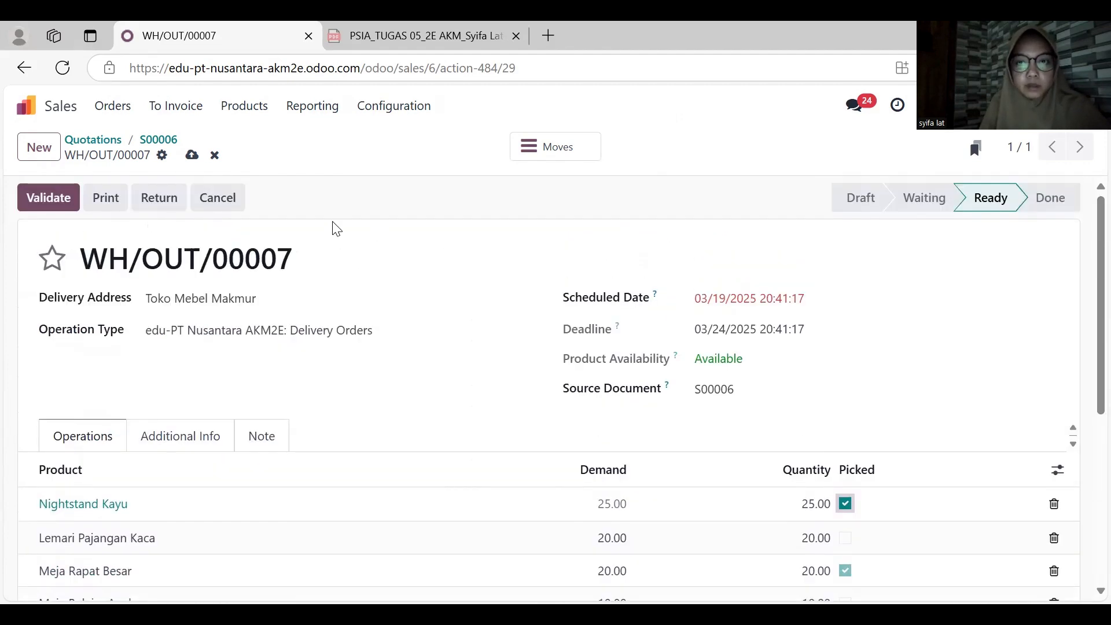
click(52, 199)
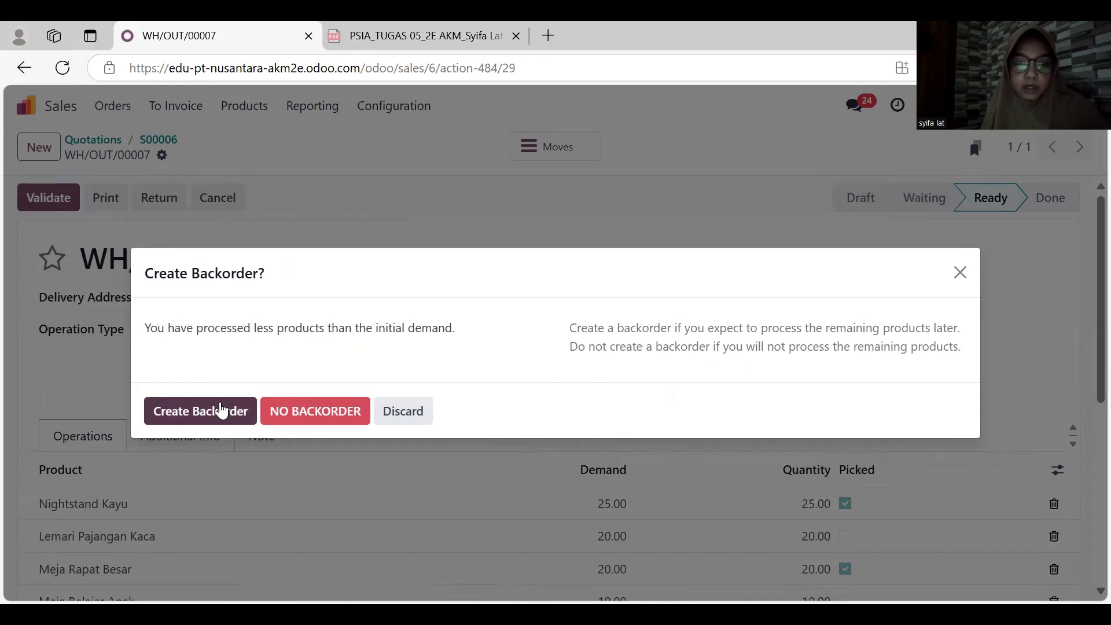
click(222, 410)
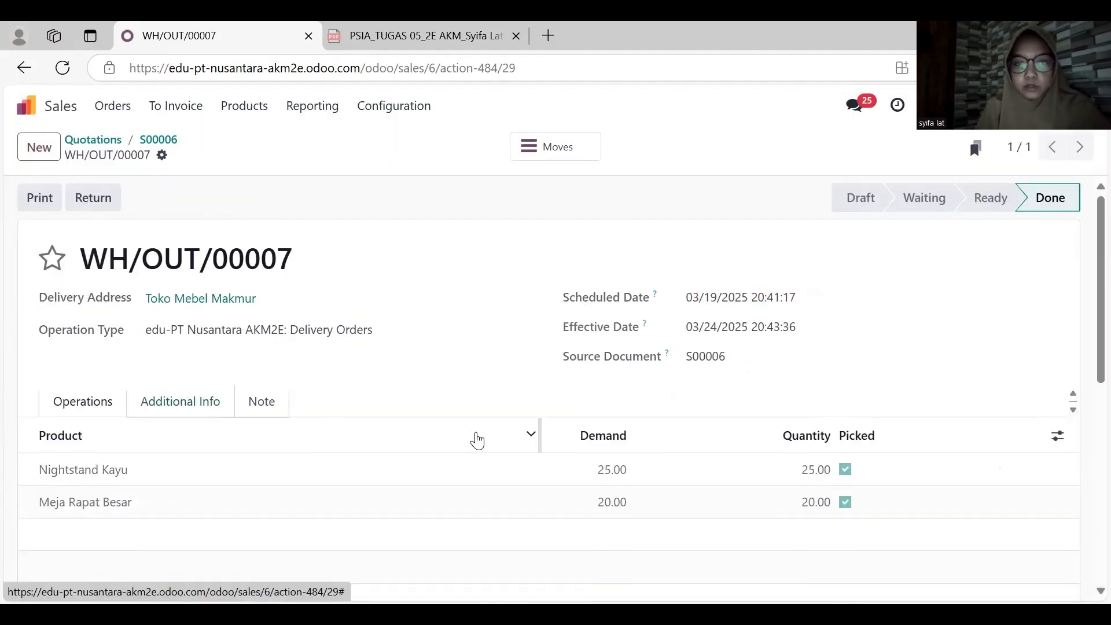
- Return to the Toko Mebel Makmur sales order and open its remaining backorder delivery
scroll(462, 405, down, 1)
scroll(448, 352, up, 1)
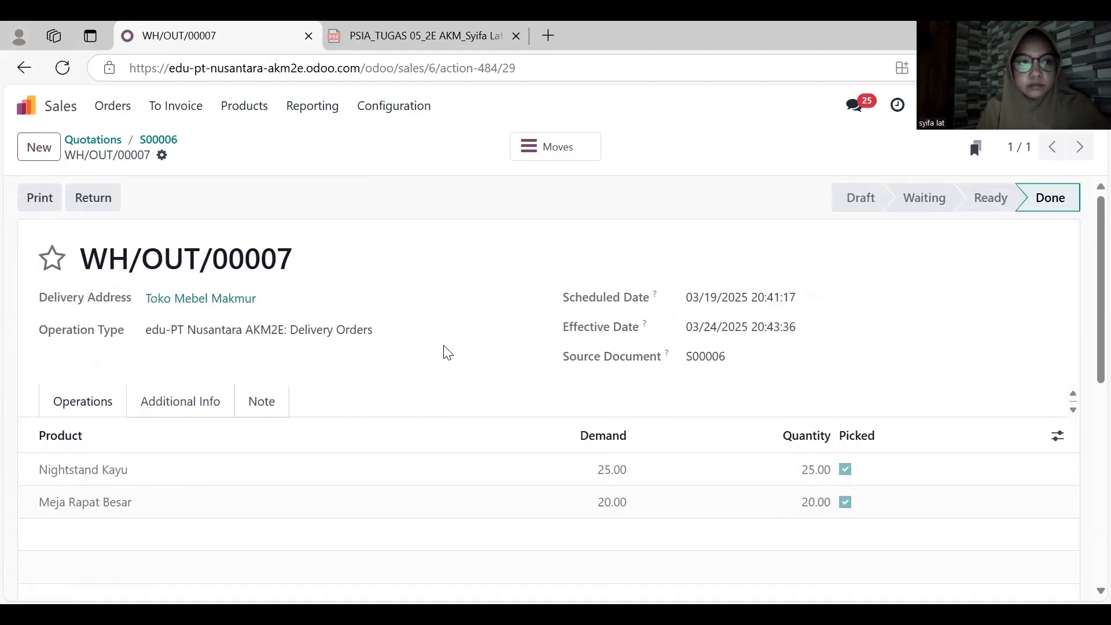
click(25, 68)
scroll(390, 359, down, 1)
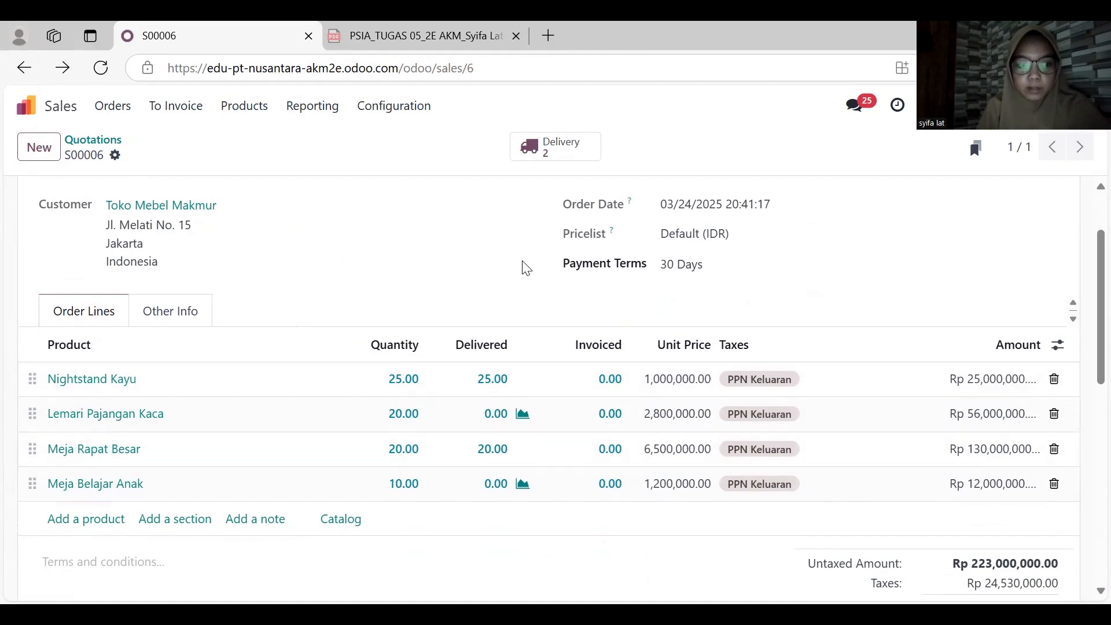
click(552, 147)
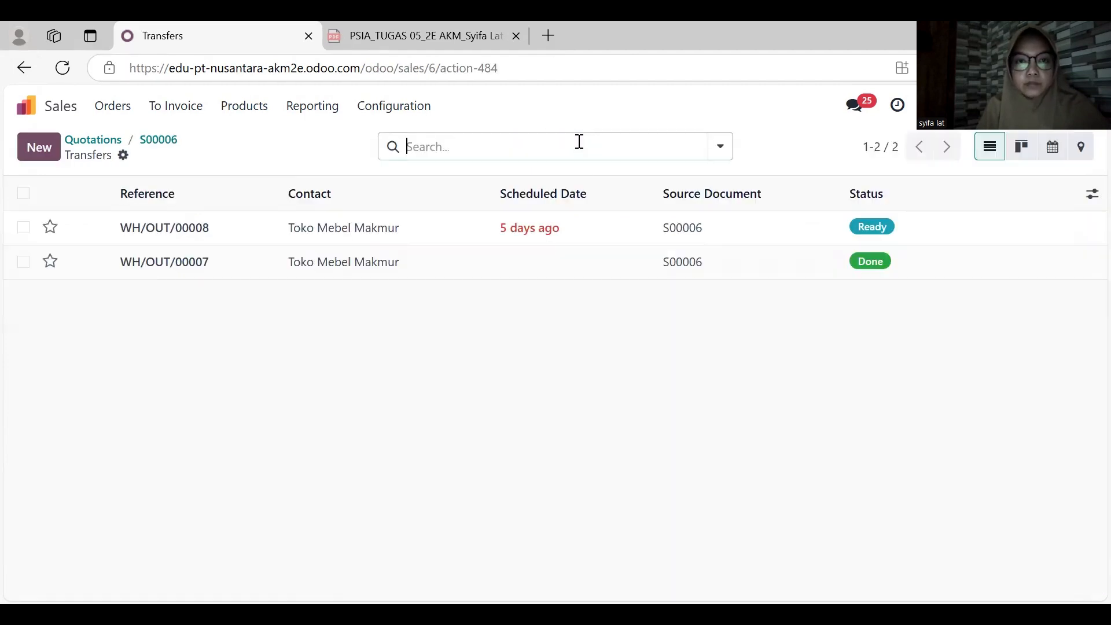
click(434, 230)
scroll(526, 364, down, 1)
scroll(530, 364, down, 1)
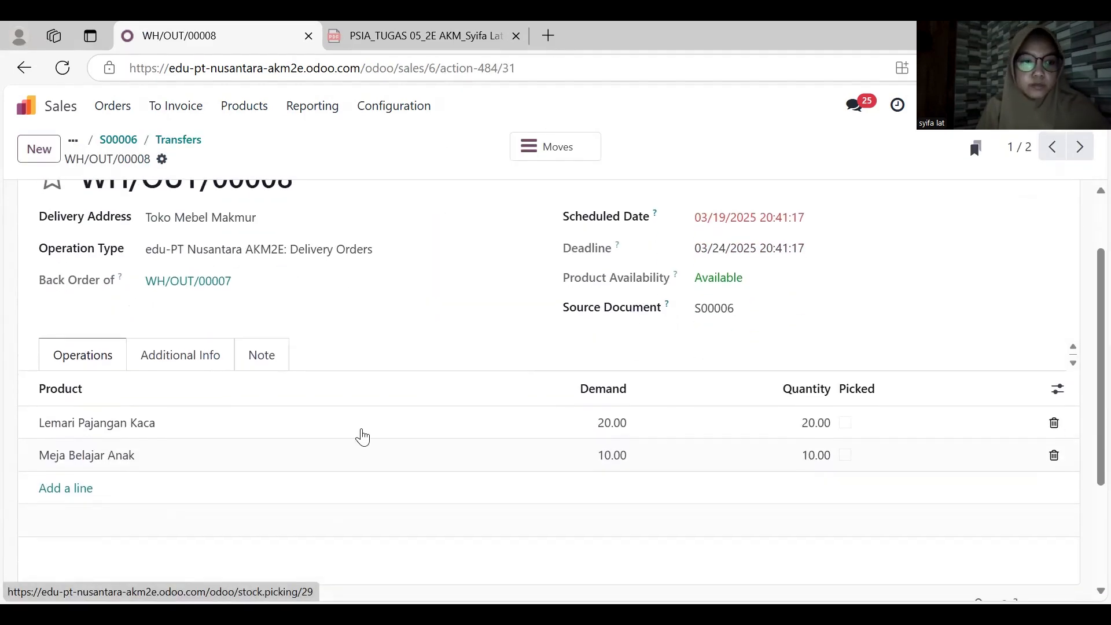
- Set the backorder delivery's scheduled date to 03/20/2025 and validate the delivery of Lemari Pajangan Kaca and Meja Belajar Anak
click(779, 223)
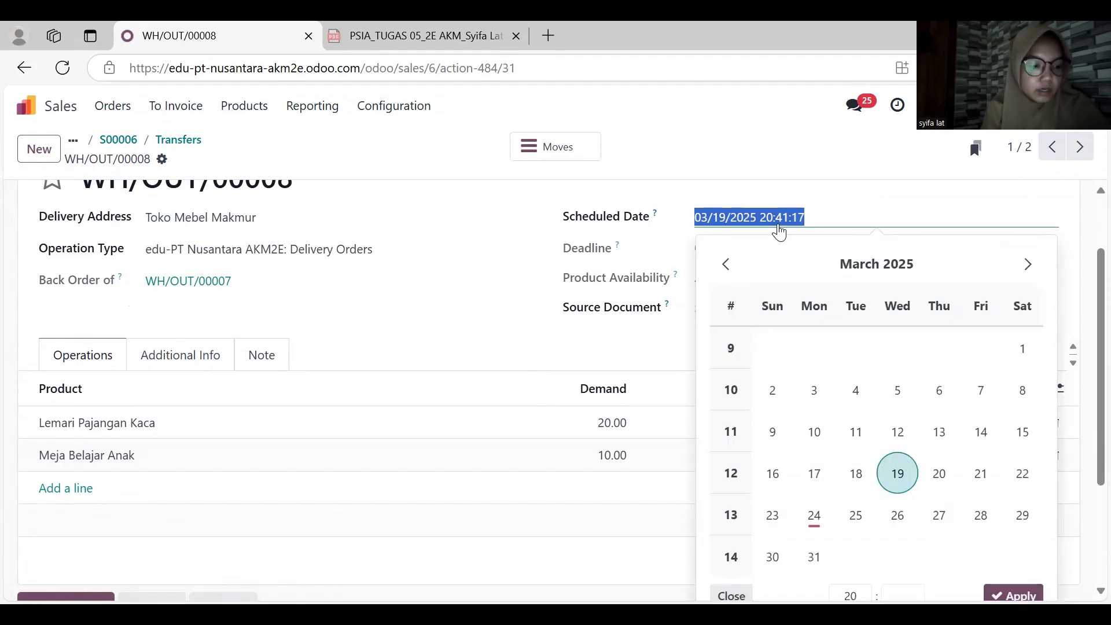
click(939, 473)
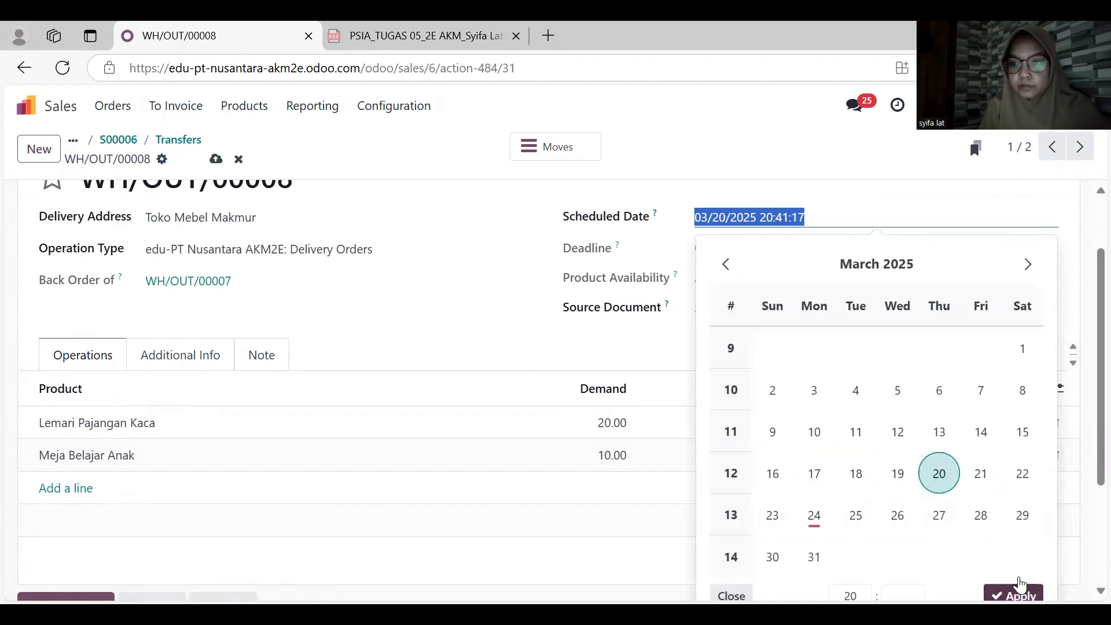
click(1017, 594)
scroll(476, 431, up, 3)
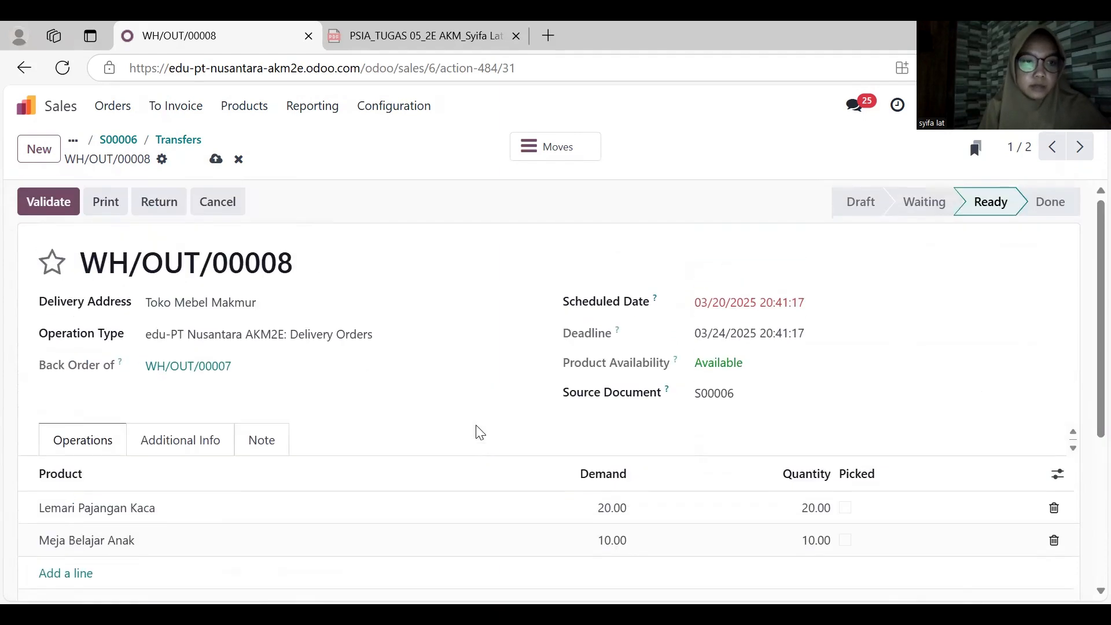
click(65, 213)
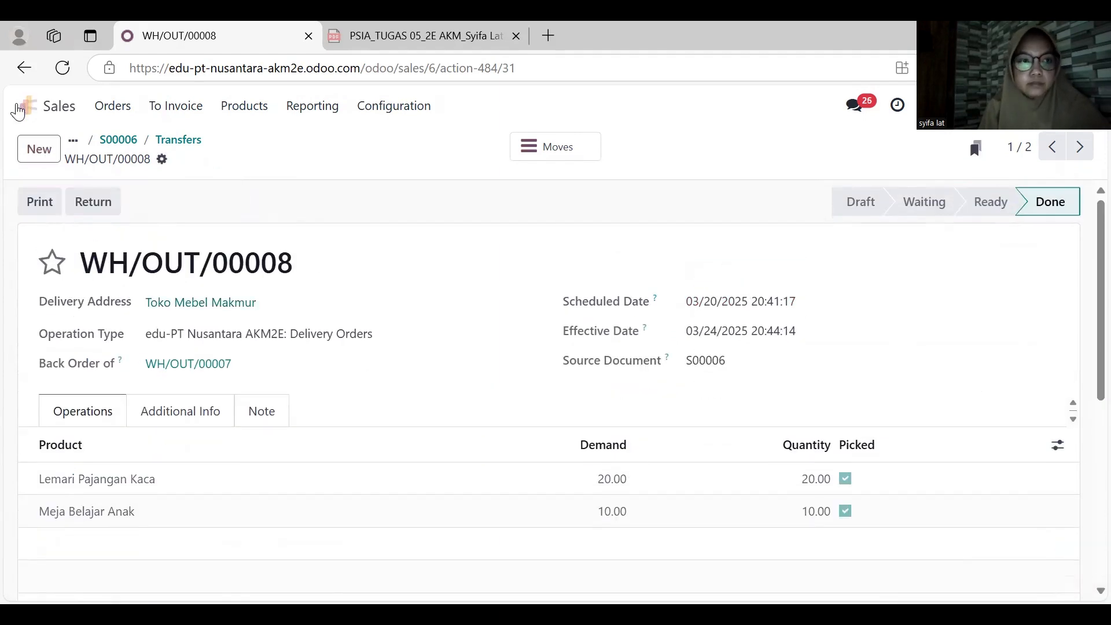
- Open the Toko Mebel Makmur order from the sales orders and create a regular draft invoice for it
click(24, 68)
scroll(357, 283, down, 10)
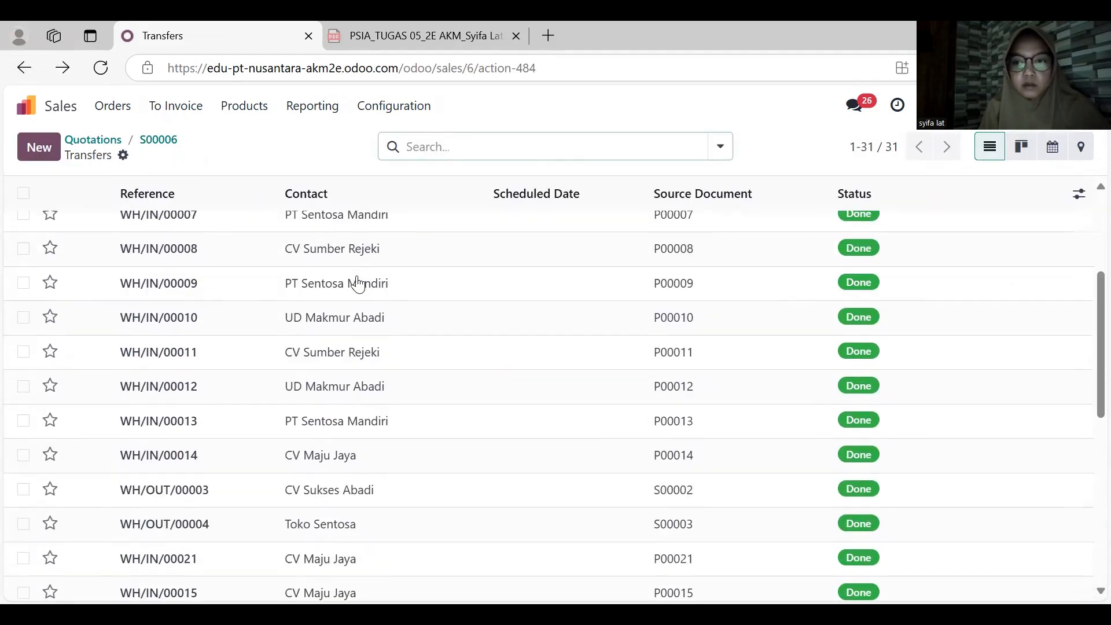
click(118, 110)
click(119, 162)
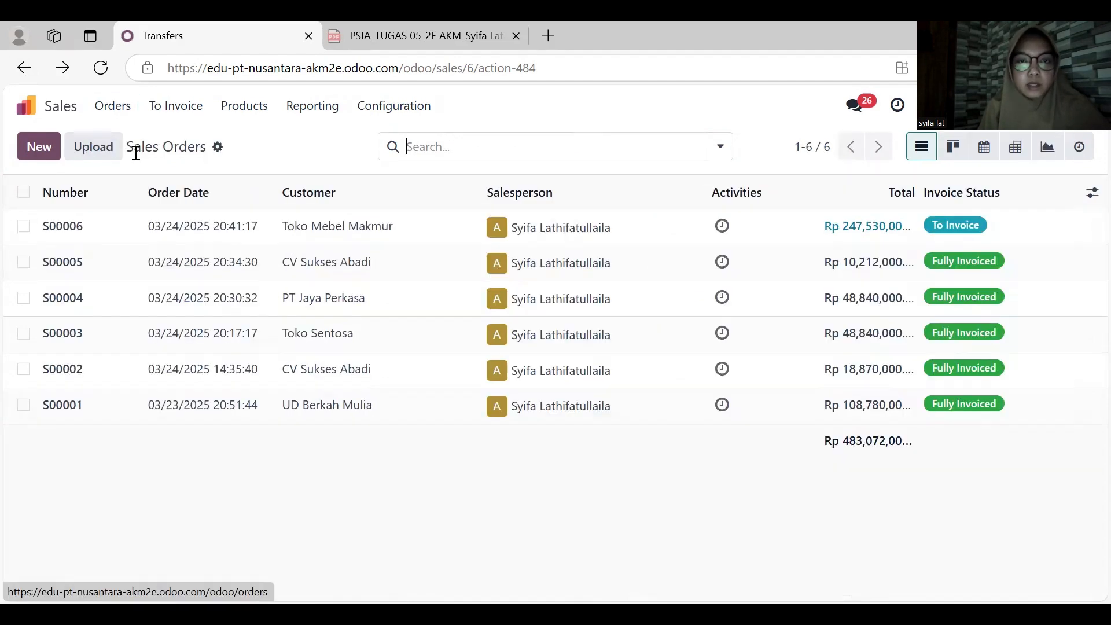
click(337, 236)
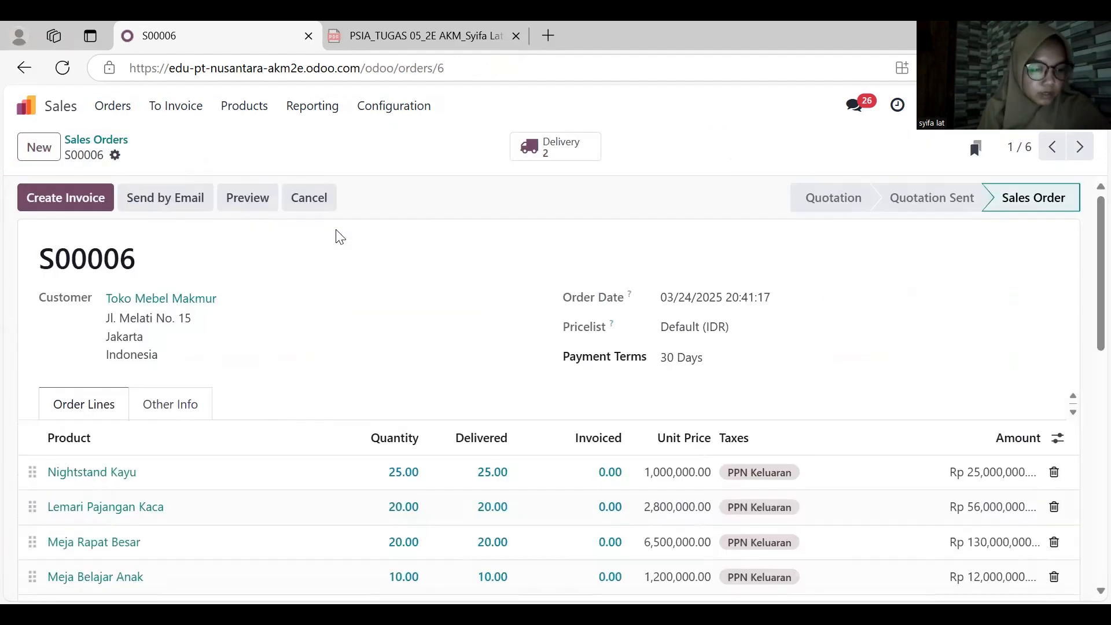
click(64, 198)
click(185, 429)
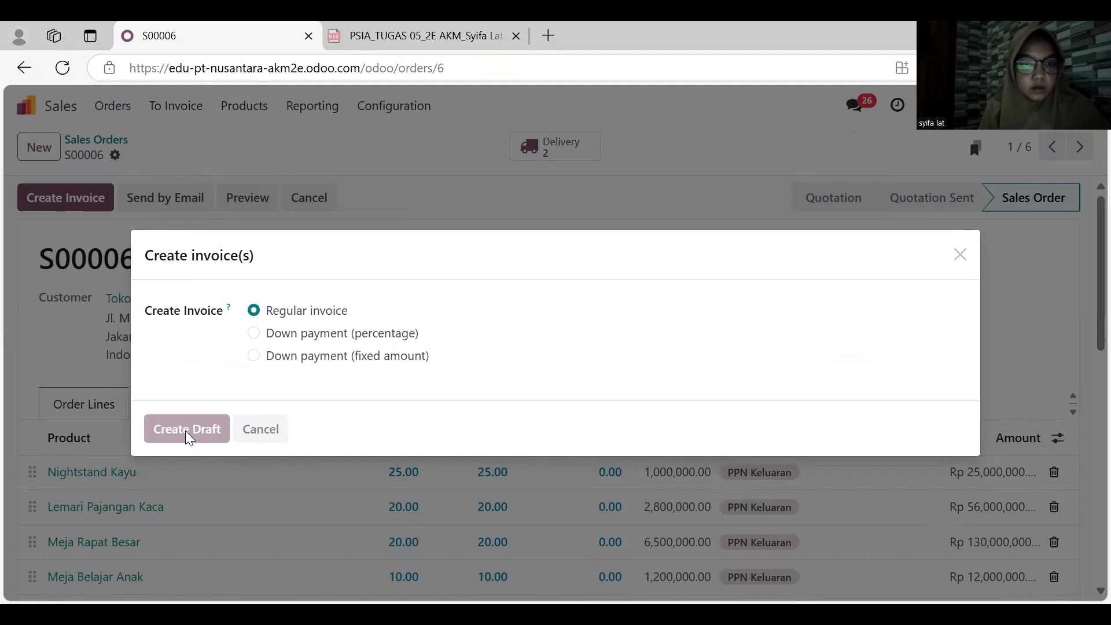
- Set the invoice date and delivery date to 03/20/2025 and confirm the Toko Mebel Makmur invoice
click(684, 327)
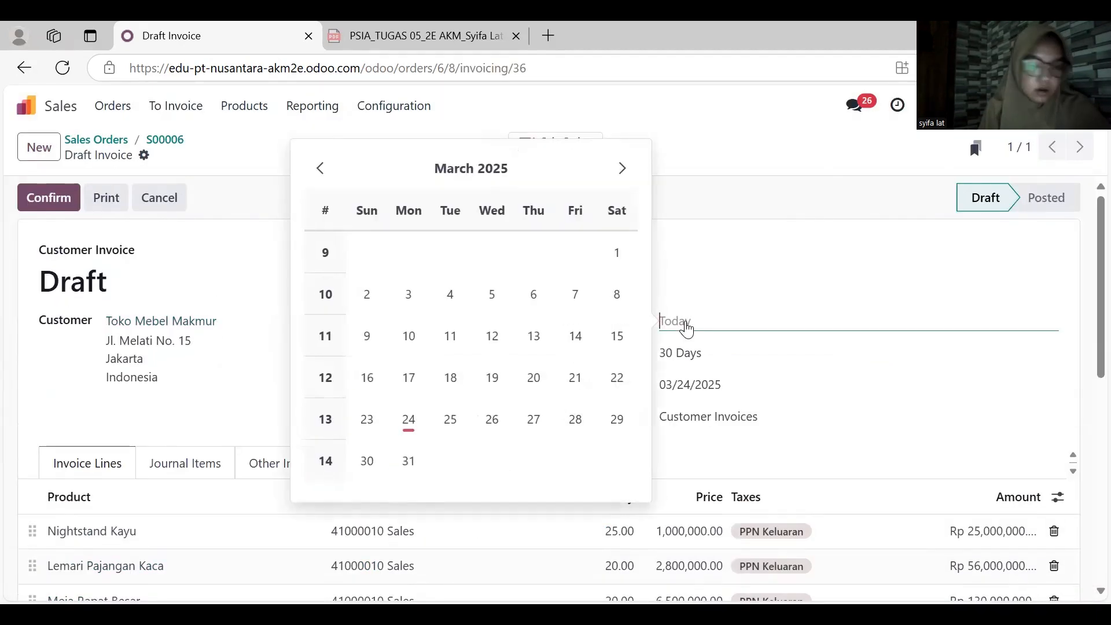
click(533, 378)
click(682, 385)
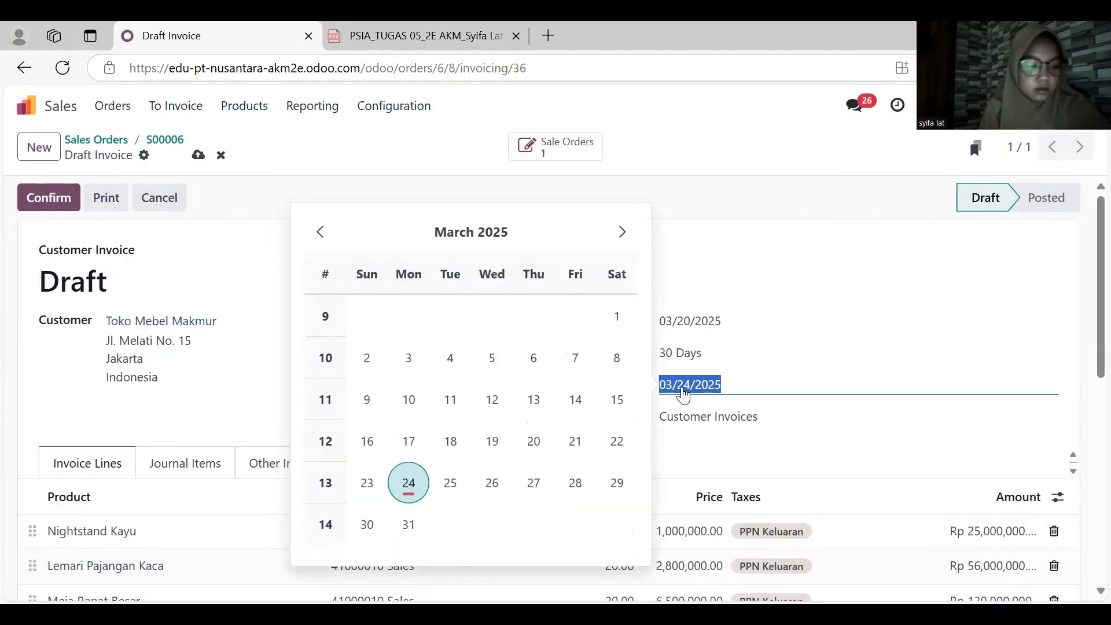
click(532, 442)
scroll(525, 441, down, 1)
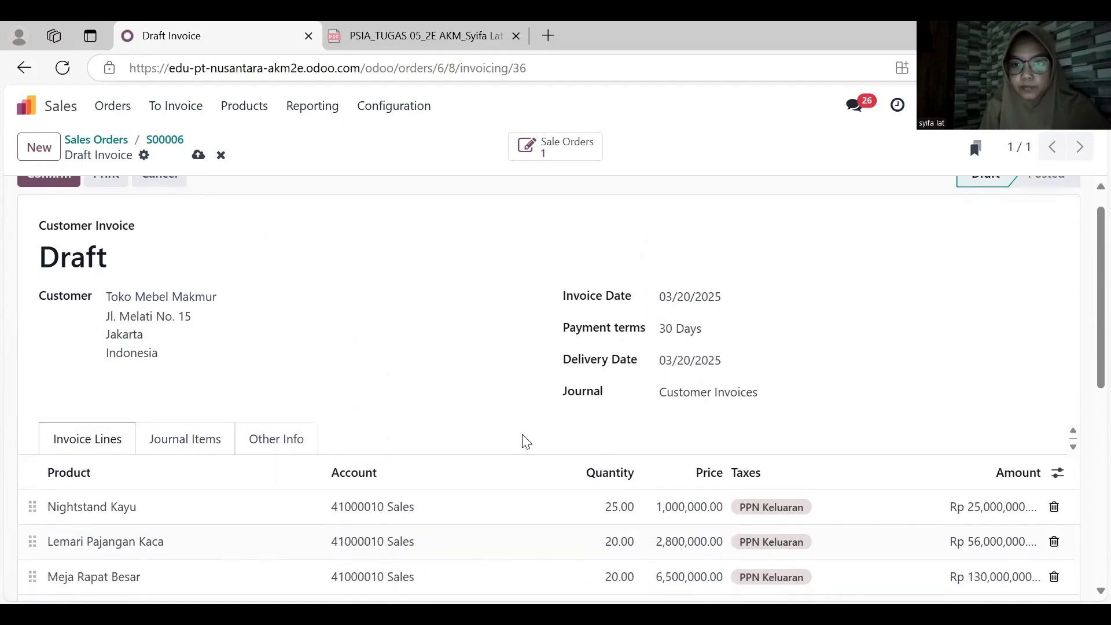
scroll(521, 442, down, 3)
scroll(521, 441, up, 4)
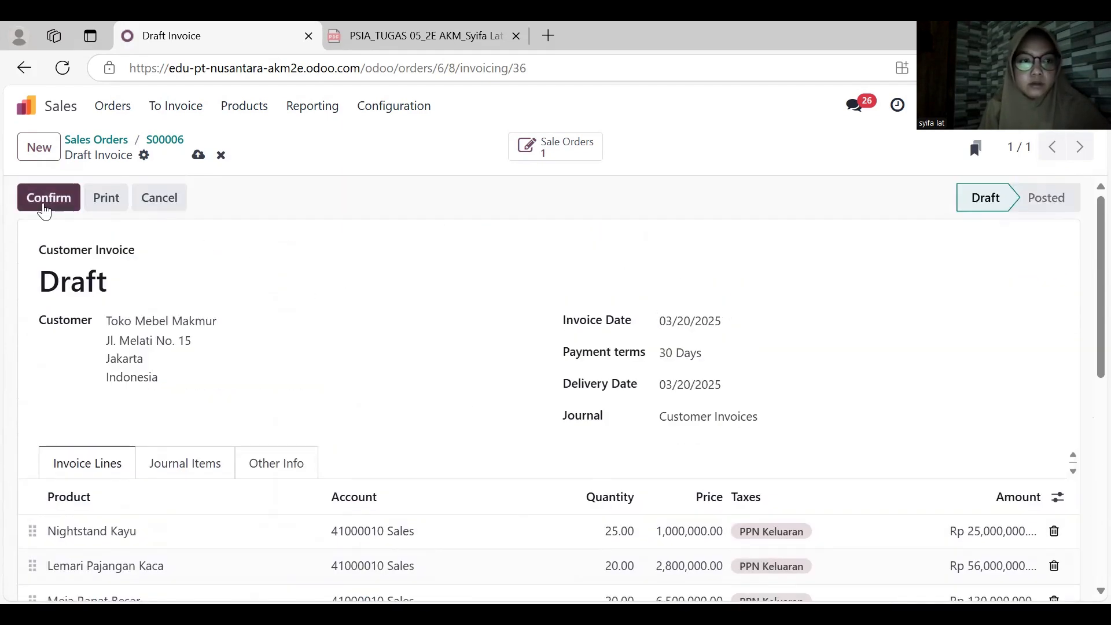
click(44, 205)
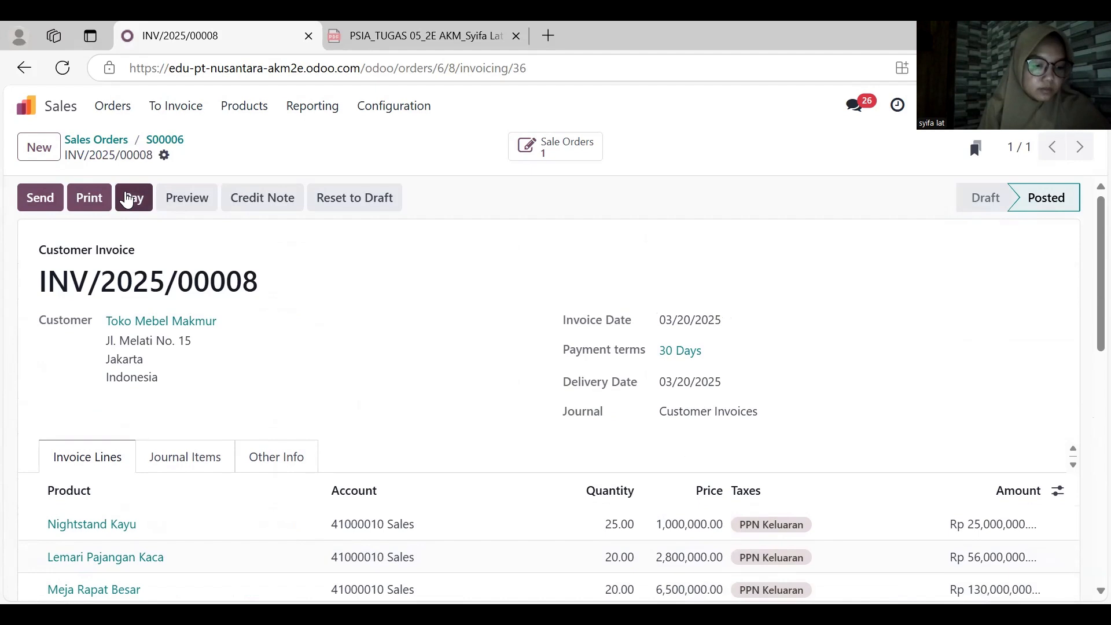
- Register a Cash payment dated 03/22/2025 for the full invoice amount and validate the payment record
click(128, 198)
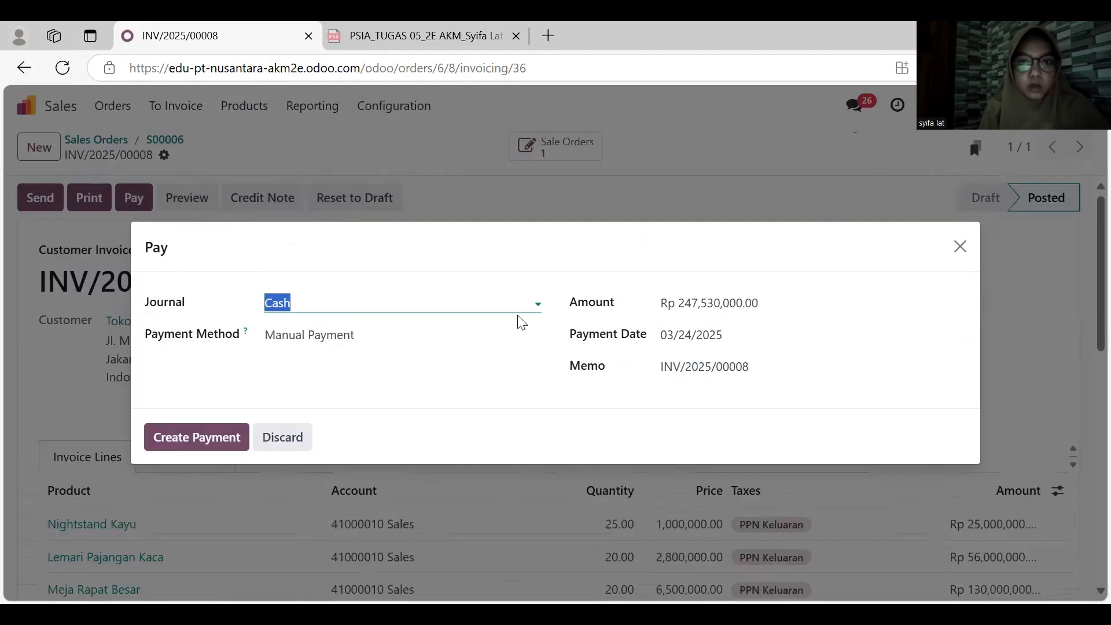
click(712, 342)
click(618, 391)
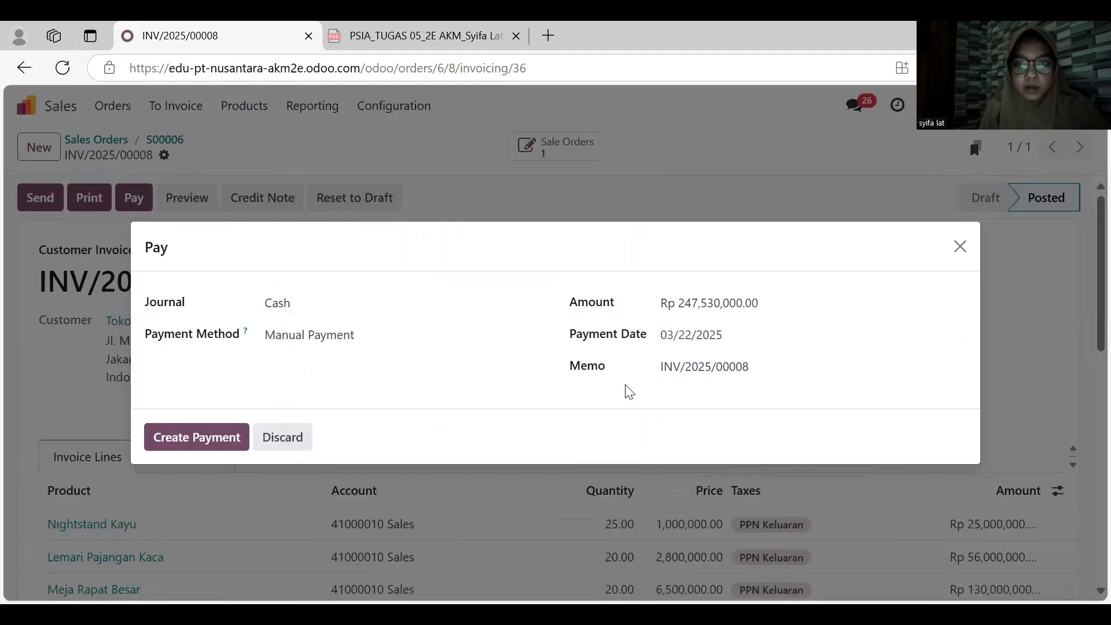
click(212, 438)
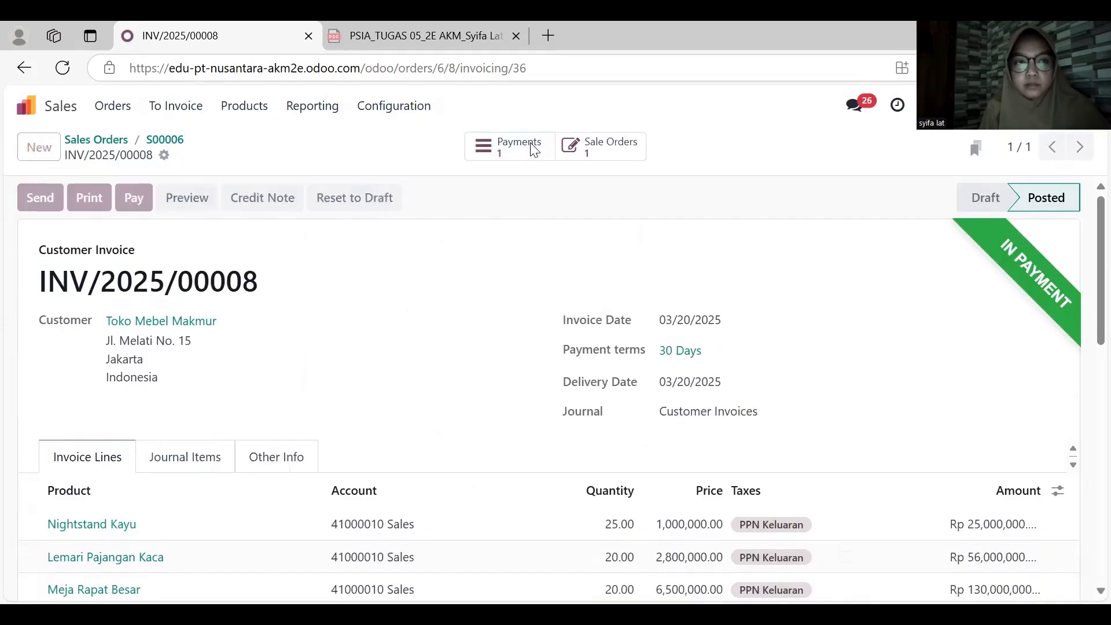
click(530, 149)
click(46, 202)
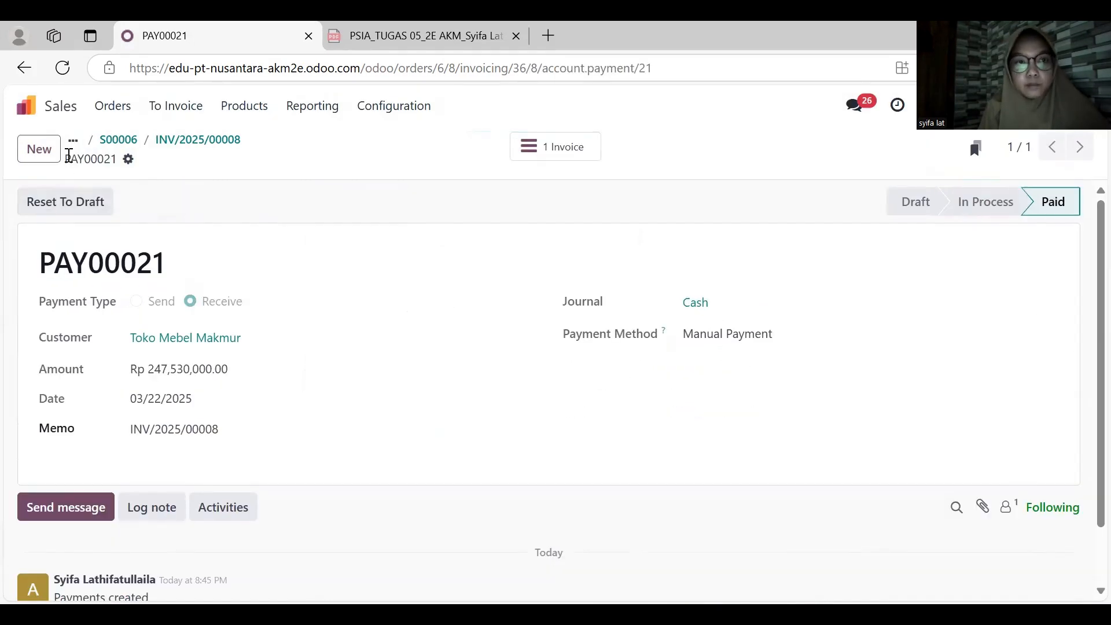
- Open the journal items in Accounting and replace the Posted filter with Unreconciled
click(29, 106)
click(598, 341)
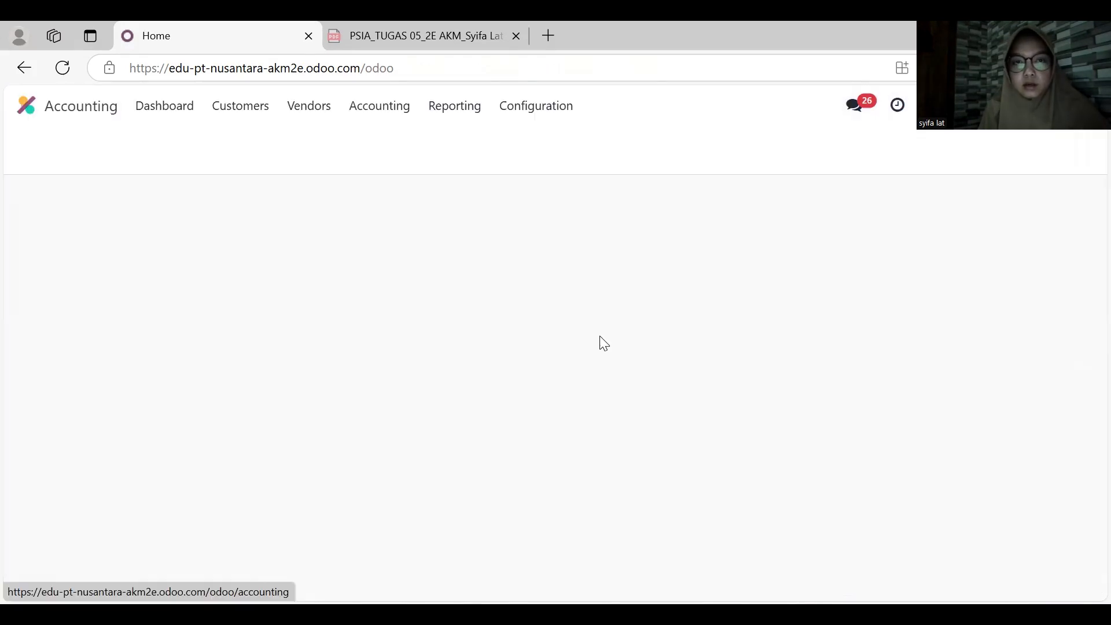
click(379, 106)
click(370, 181)
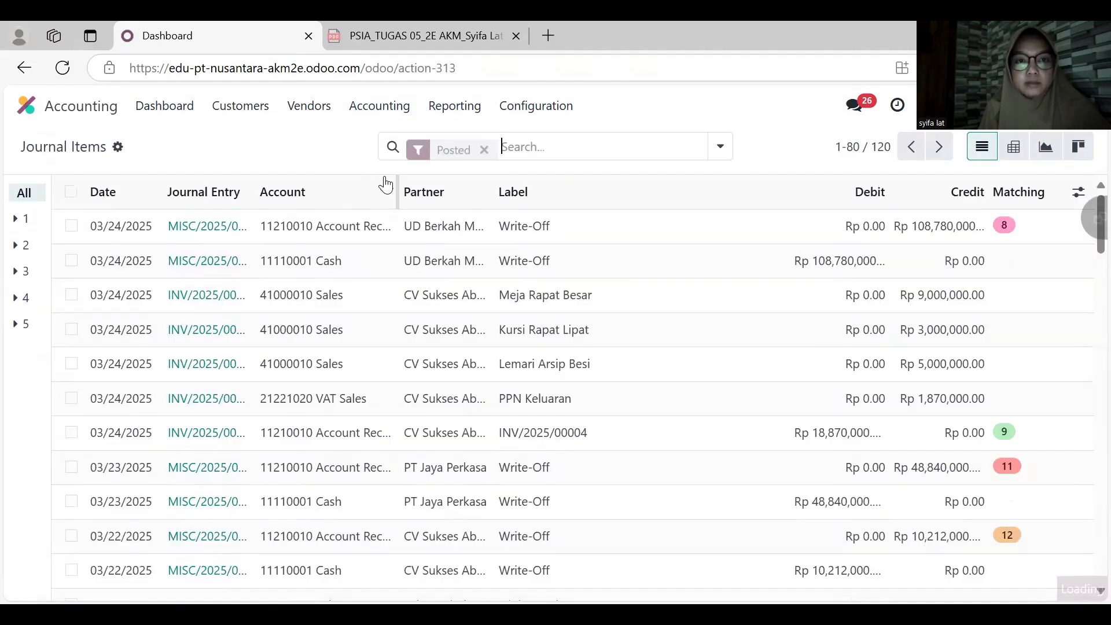
click(483, 148)
click(263, 326)
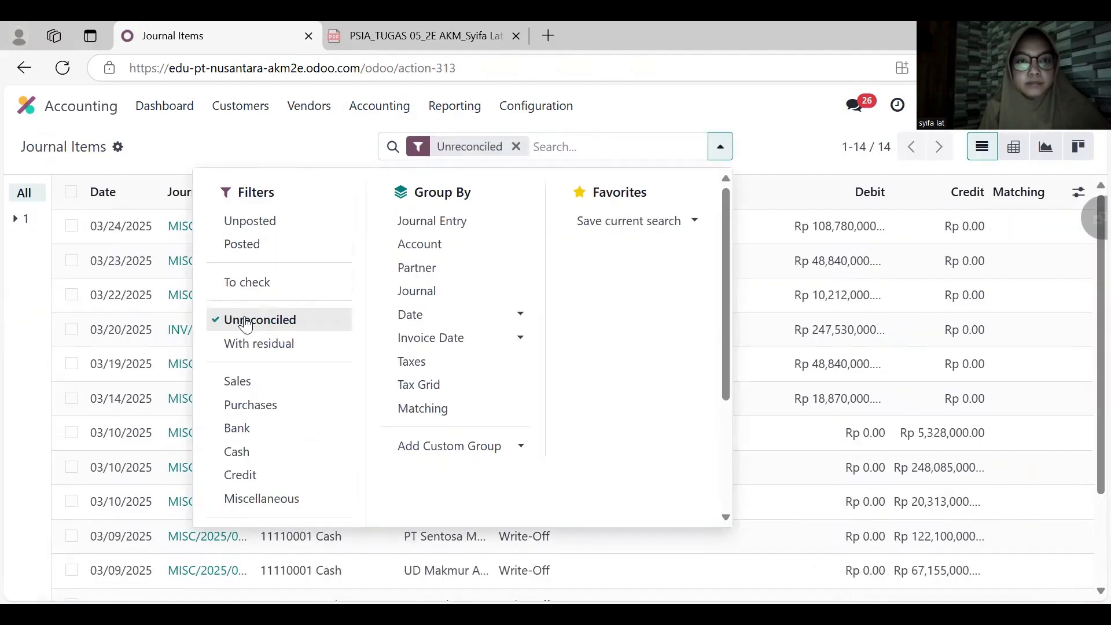
click(648, 129)
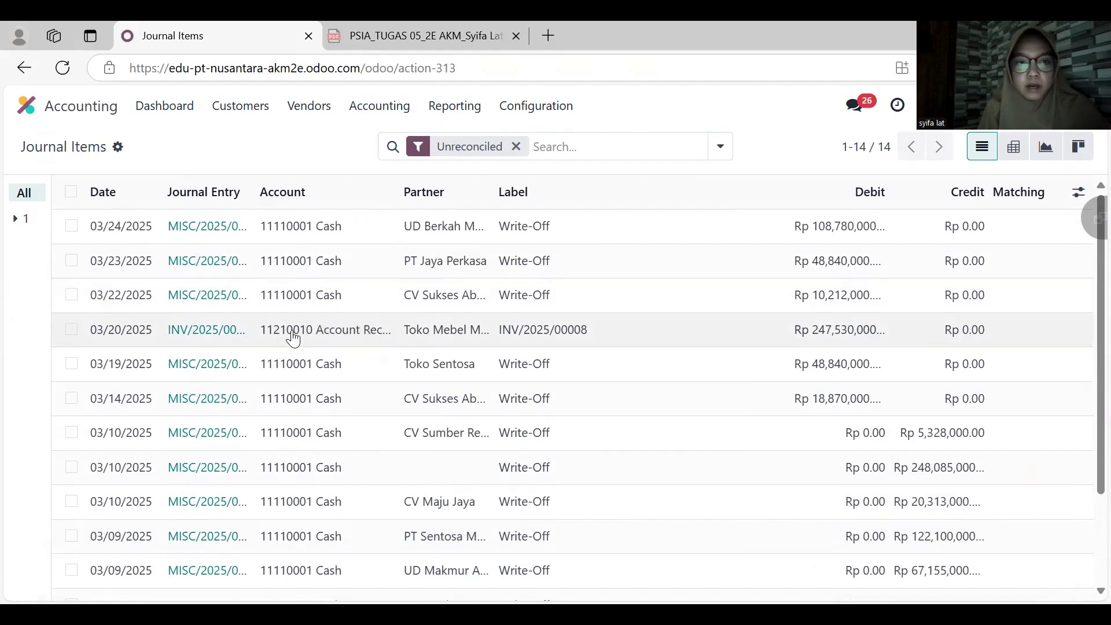
- Reconcile the Toko Mebel Makmur receivable with a write-off to account 11110001 Cash dated 03/22/2025, and return to the app overview
click(71, 329)
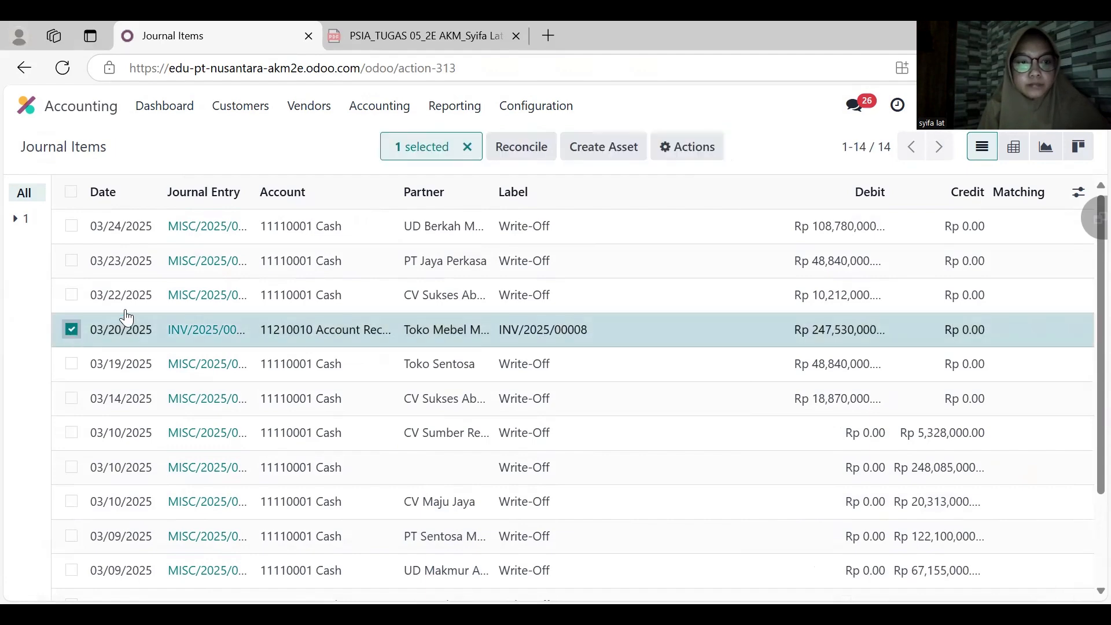
click(514, 151)
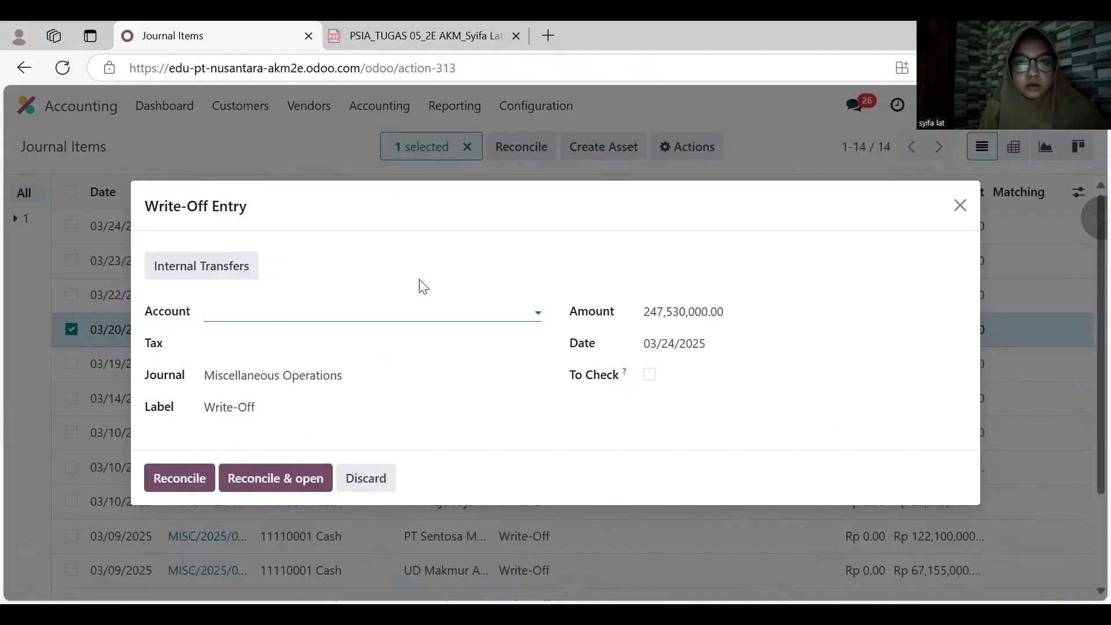
click(399, 311)
click(329, 337)
click(686, 345)
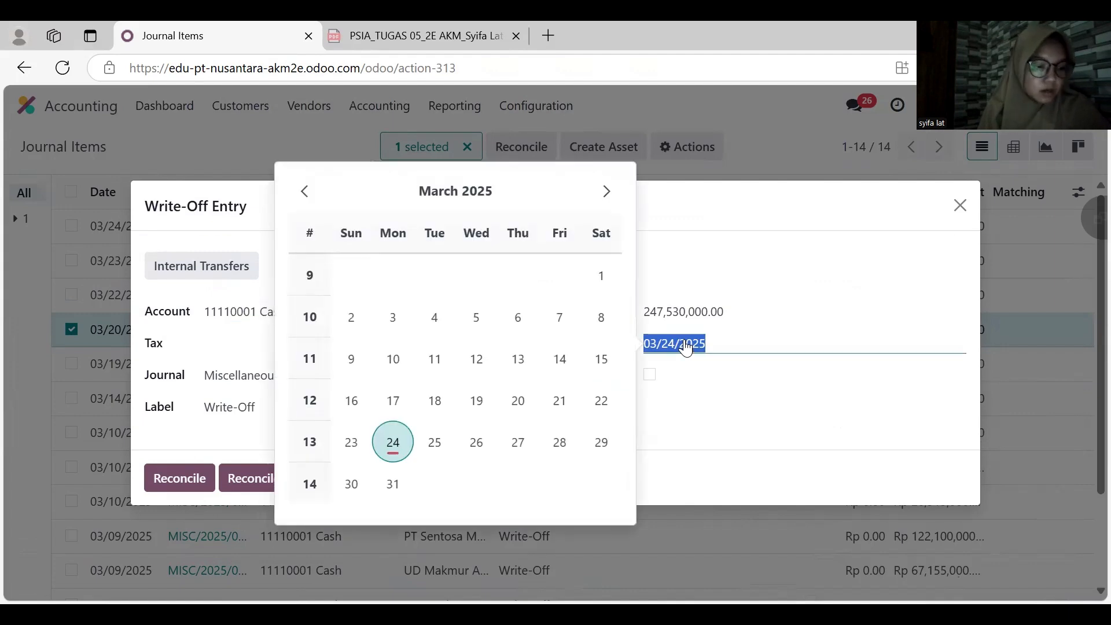
click(602, 401)
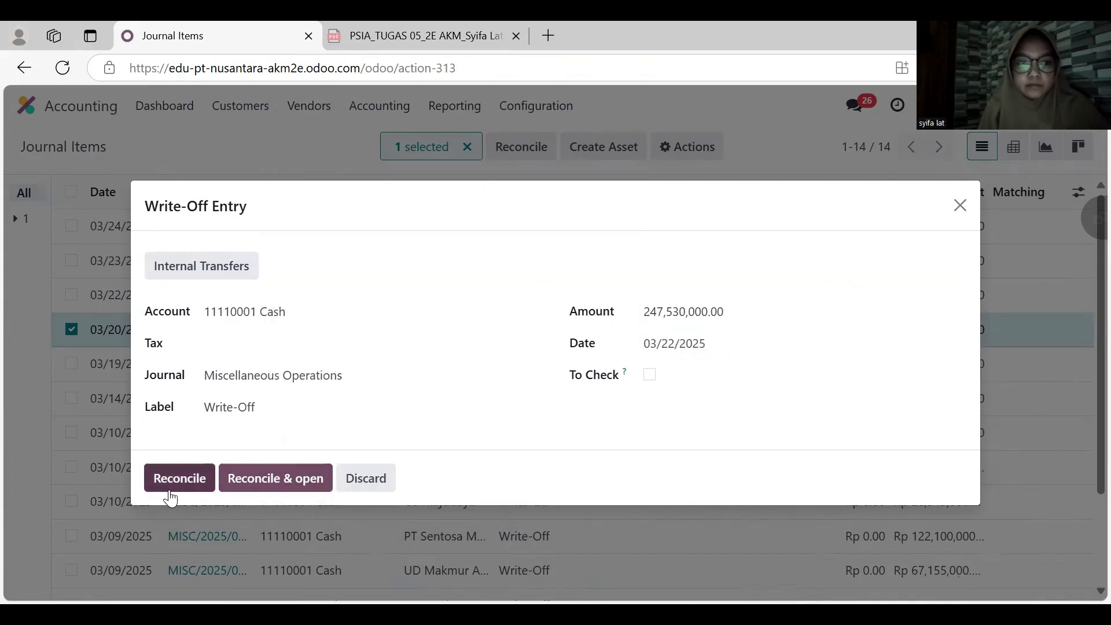
click(183, 476)
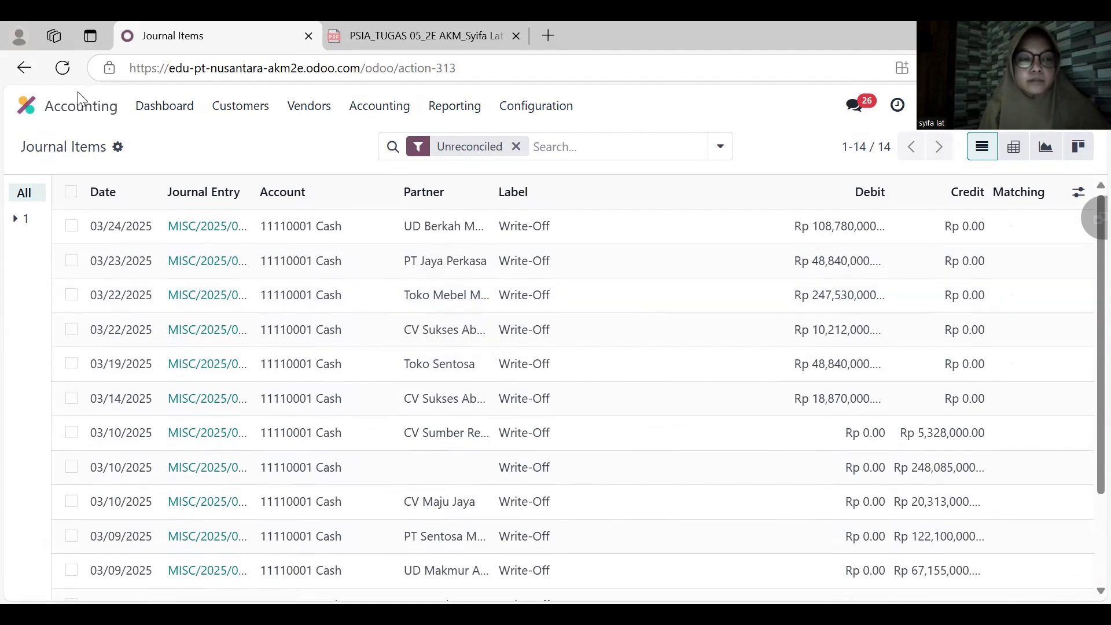
click(26, 105)
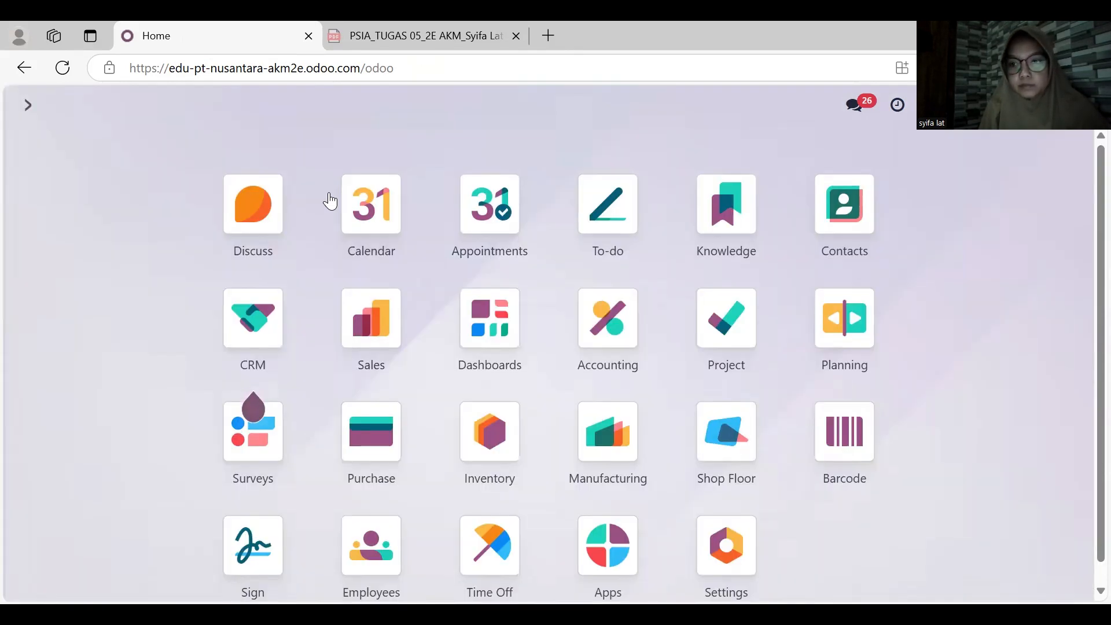
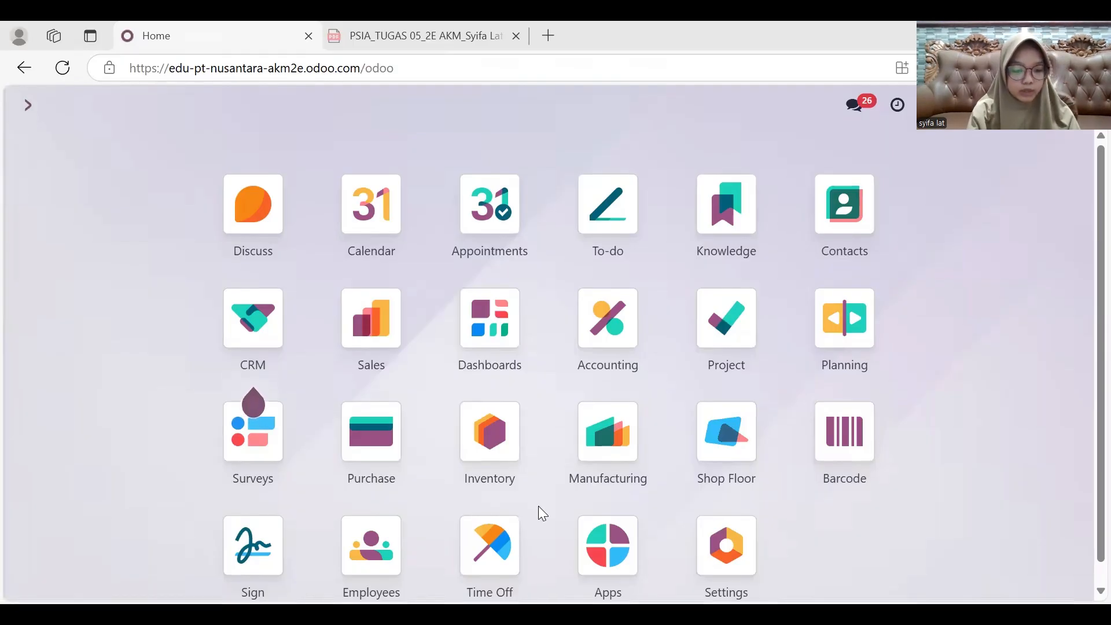
- Create a new sales quotation for UD Berkah Mulia with the expiration date 04/18/2025
click(382, 344)
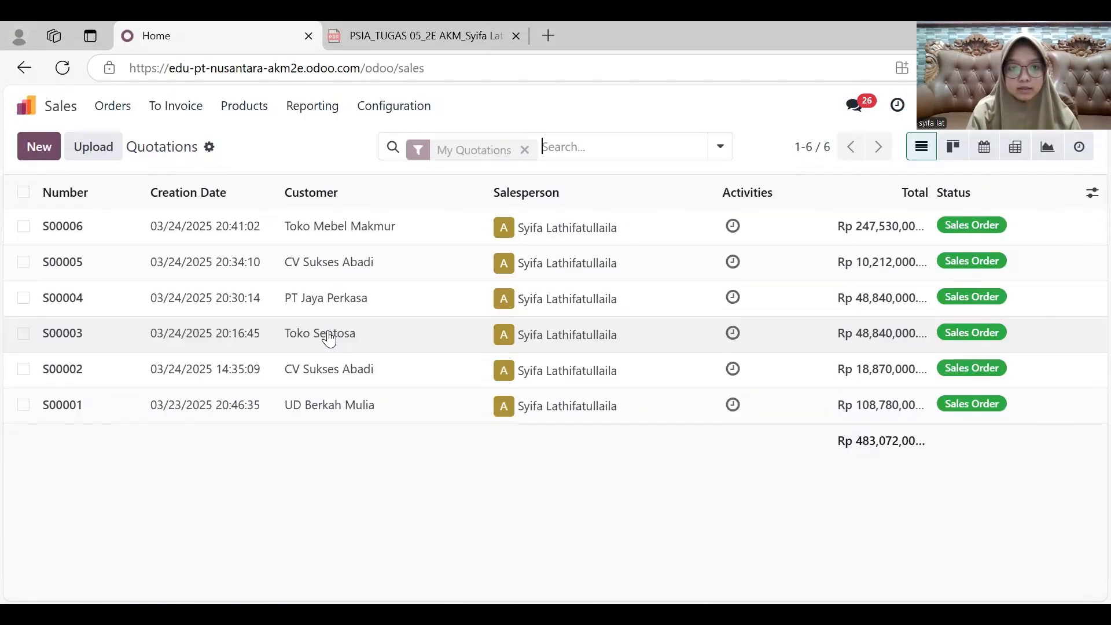
click(28, 154)
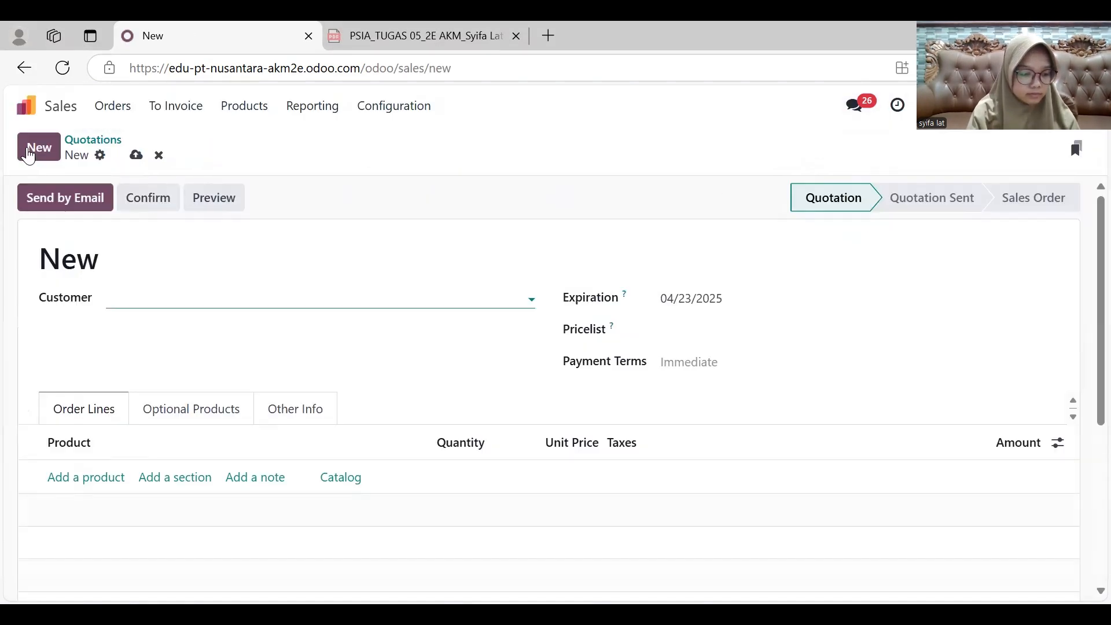
click(203, 295)
click(194, 352)
click(713, 301)
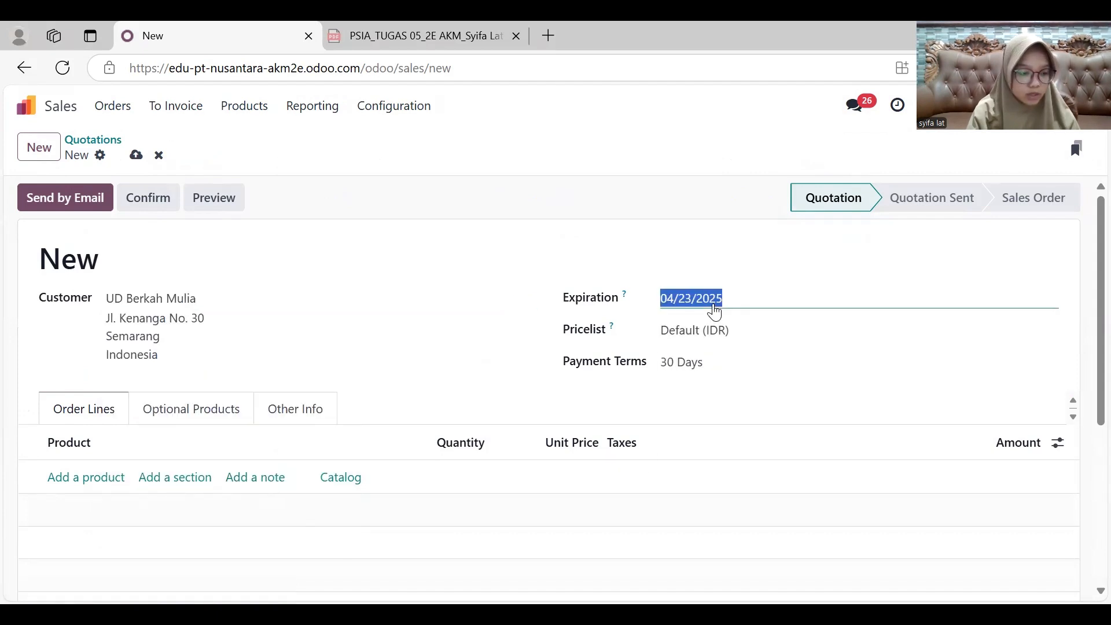
click(577, 334)
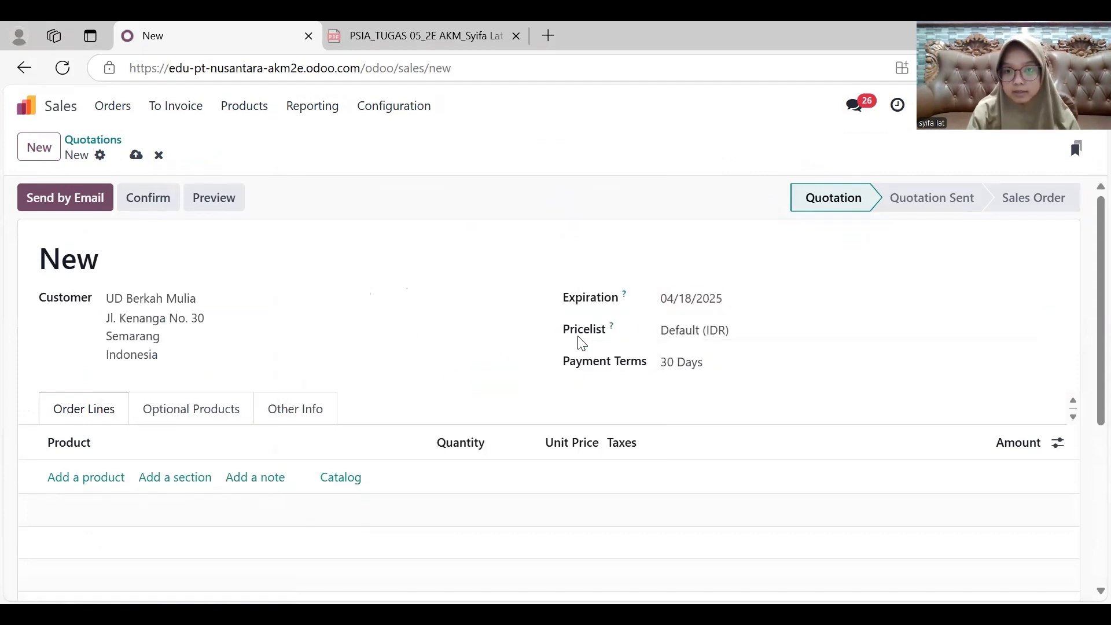
- Add the product Lemari Pakaian 2 Pintu to the order lines with quantity 10 and unit price 3,200,000
scroll(266, 380, down, 1)
click(107, 416)
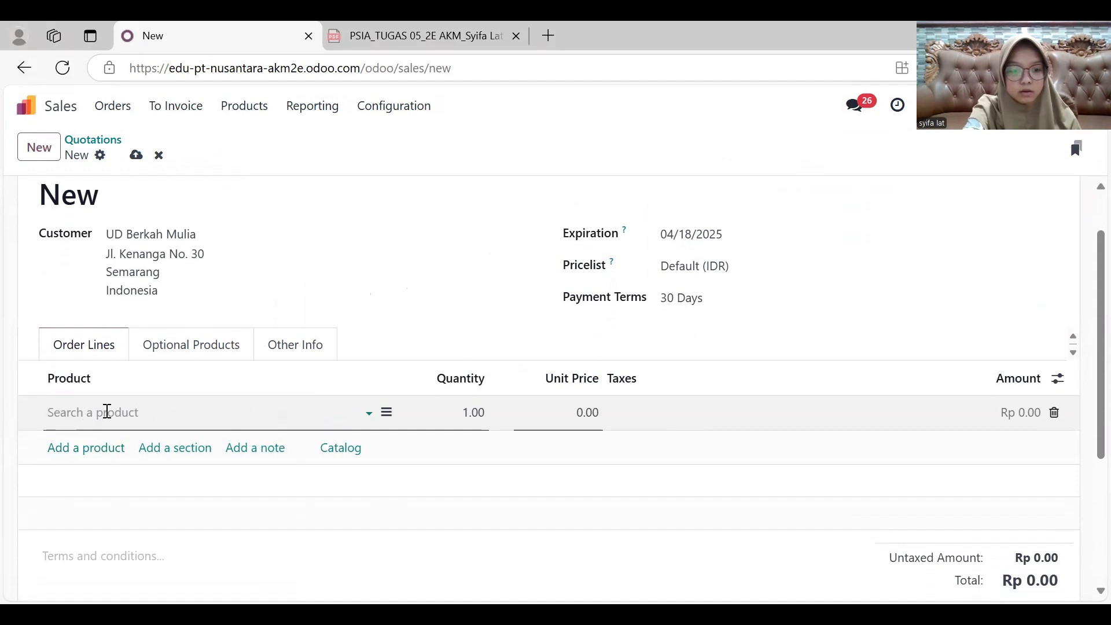
text(2)
key(Tab)
click(107, 411)
text(1)
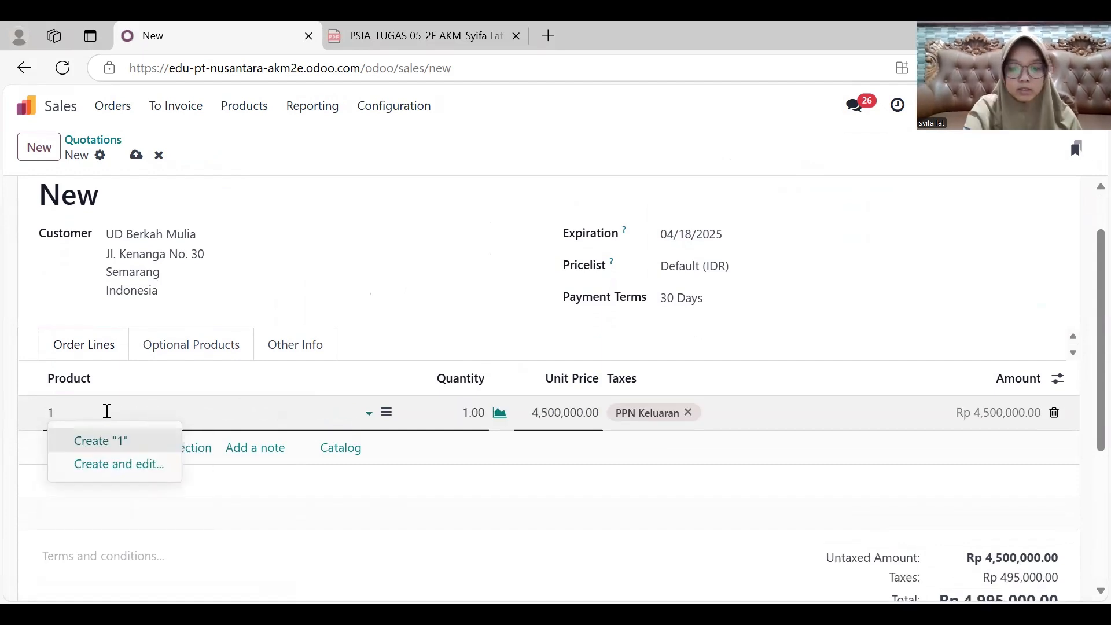
key(BackSpace)
text(2)
key(Tab)
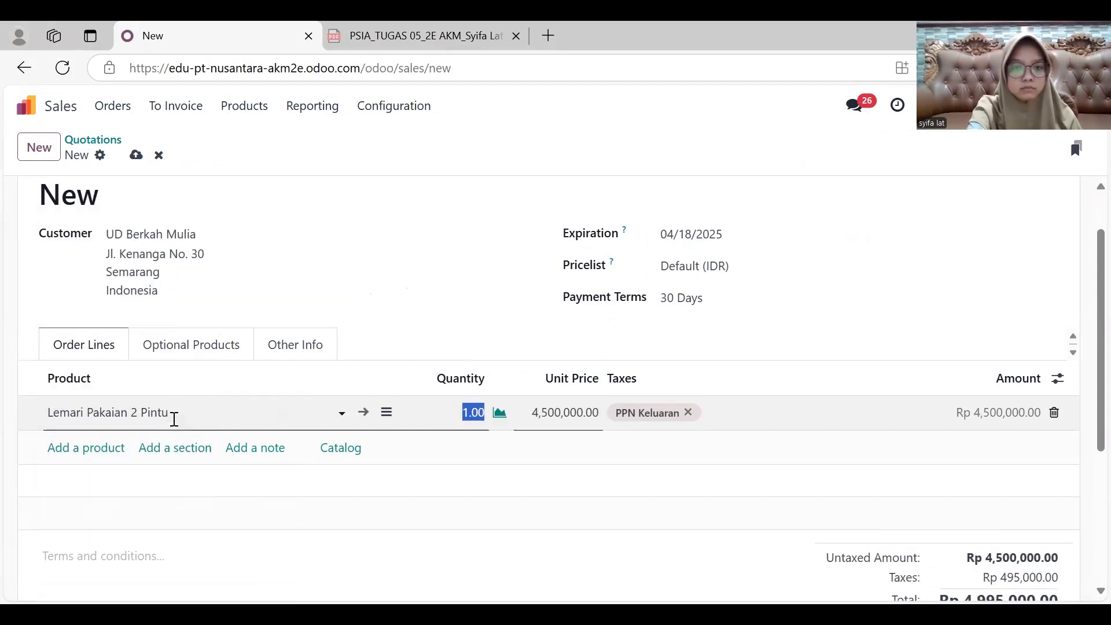
text(2)
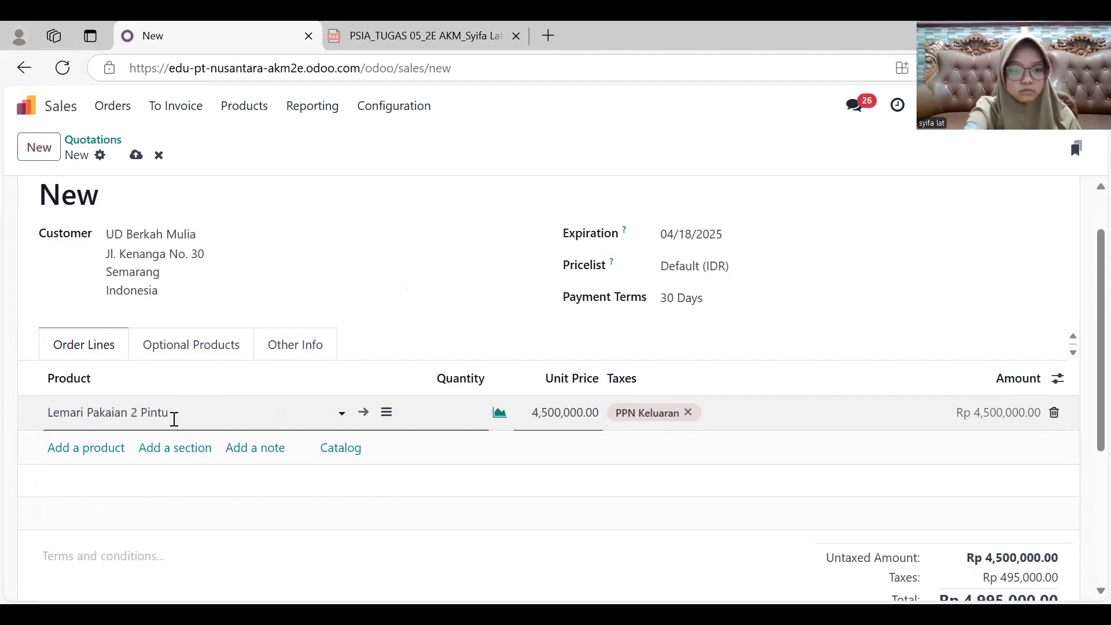
key(Tab)
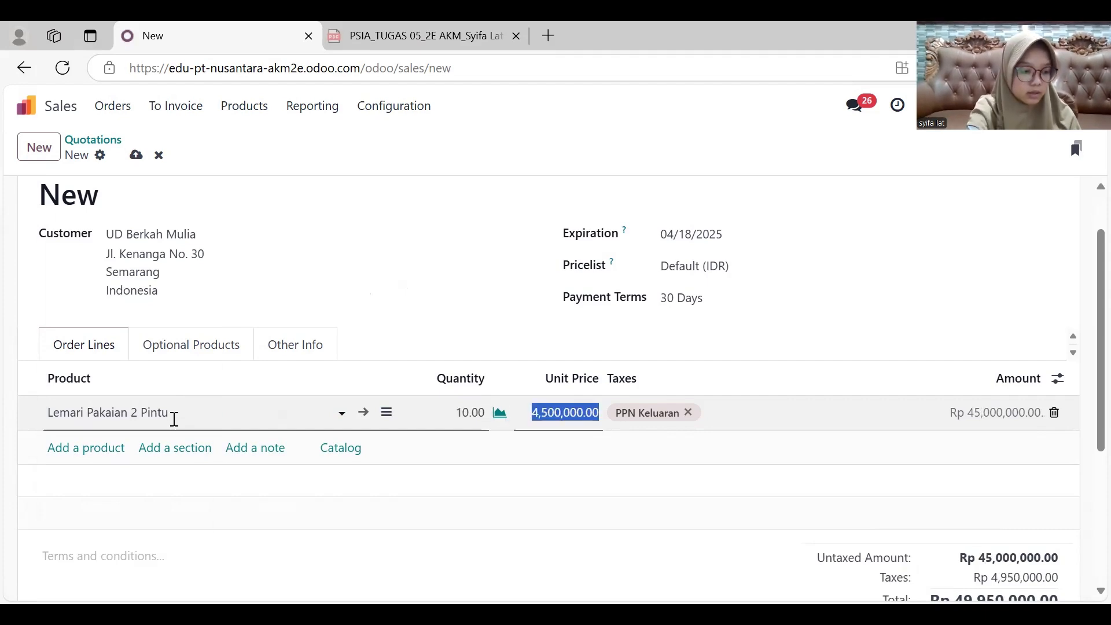
text(3200000)
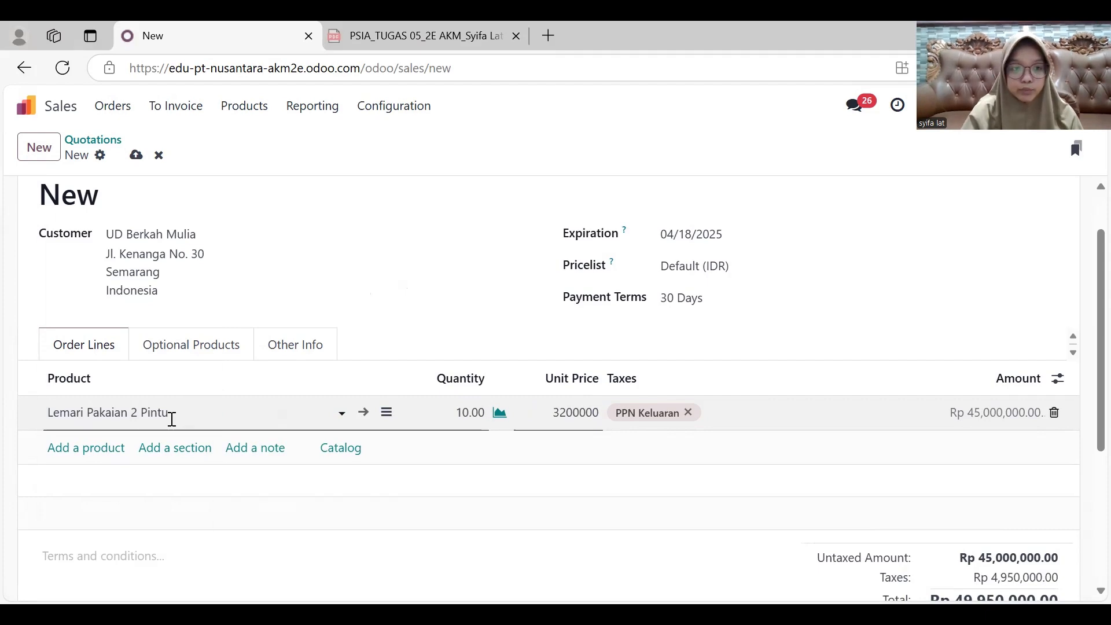
- Add a Rak Buku Minimalis order line with quantity 10 and unit price 1,200,000
click(117, 446)
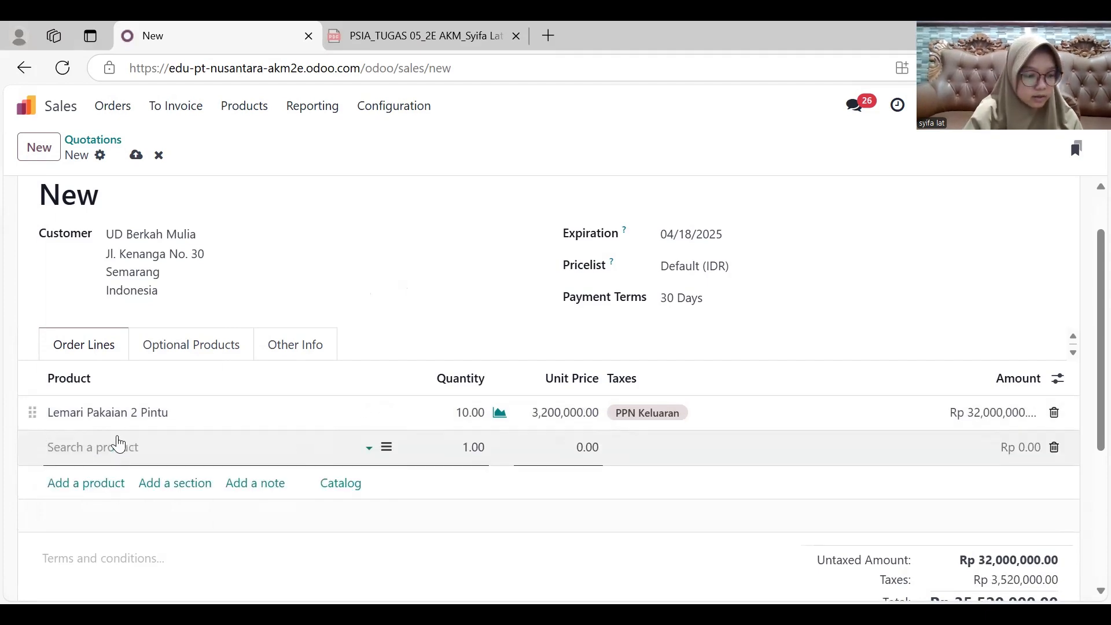
text(rak)
key(Return)
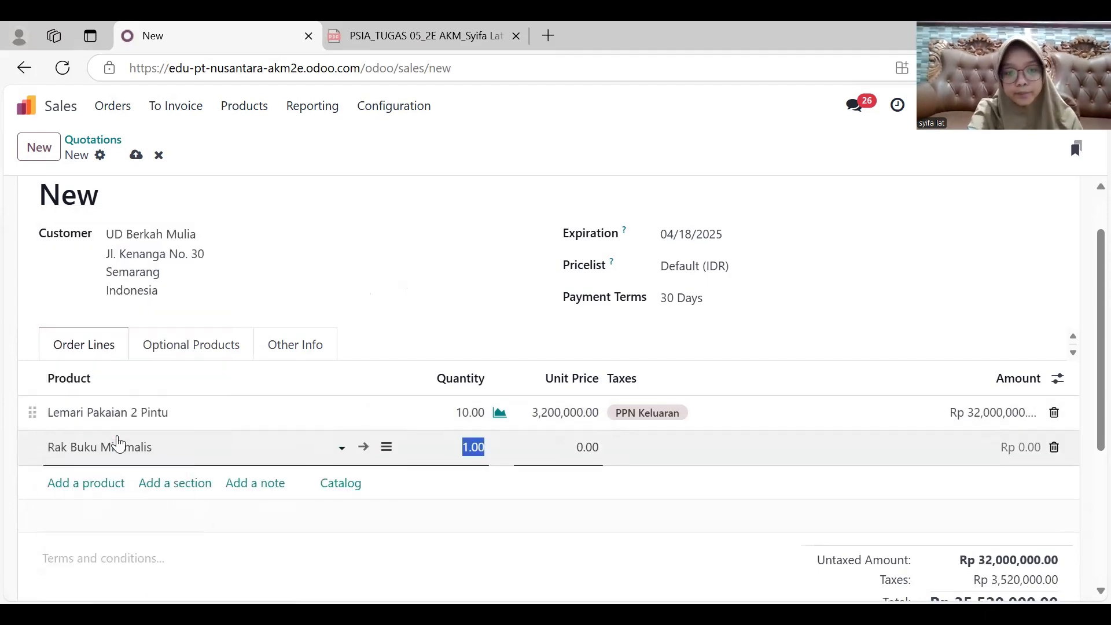
text(10)
key(Tab)
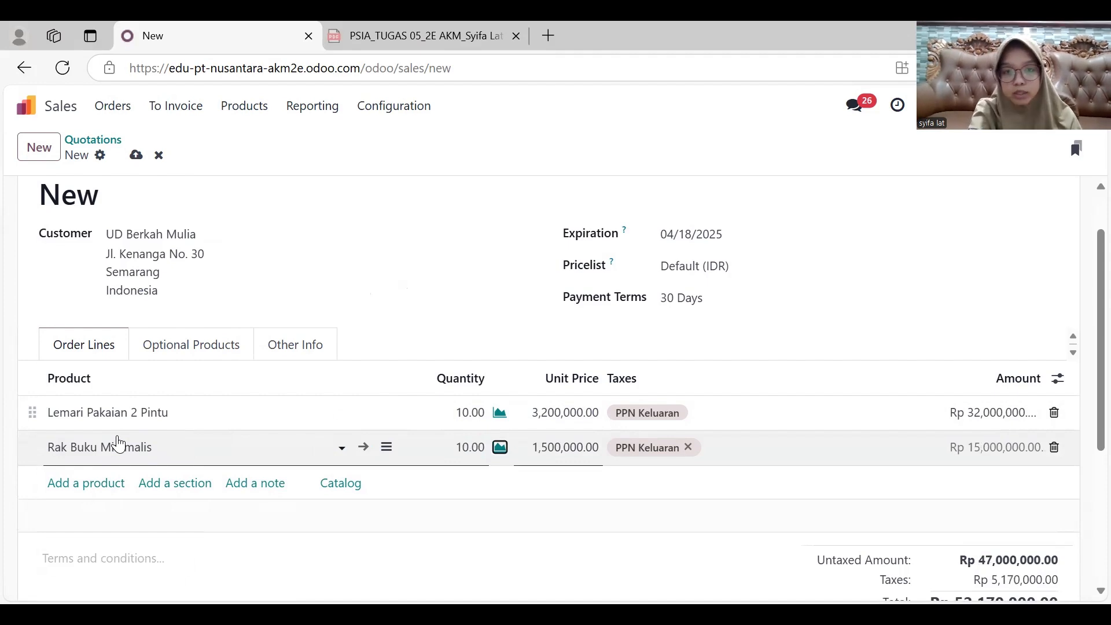
text(12)
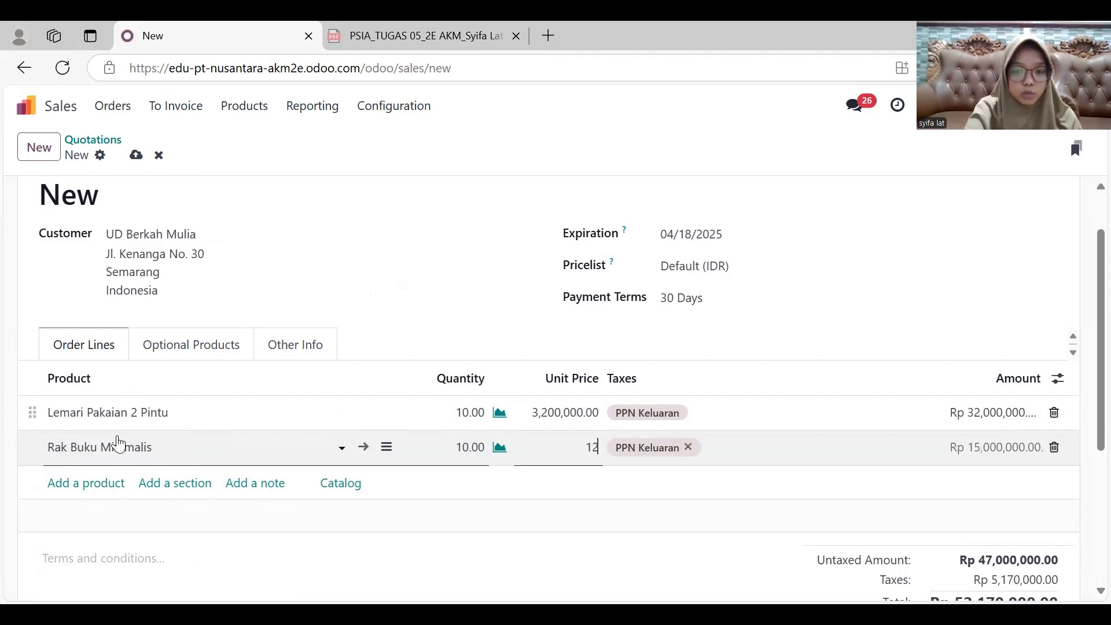
key(Return)
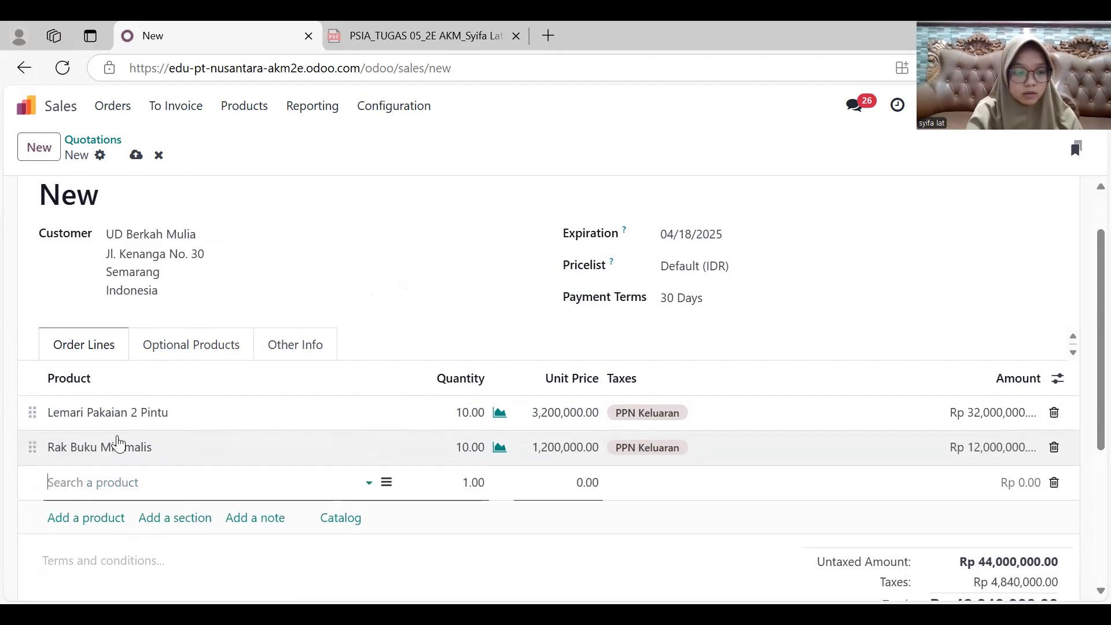
- Add a Nightstand Kayu order line with quantity 2 and unit price 1,000,000
text(ni)
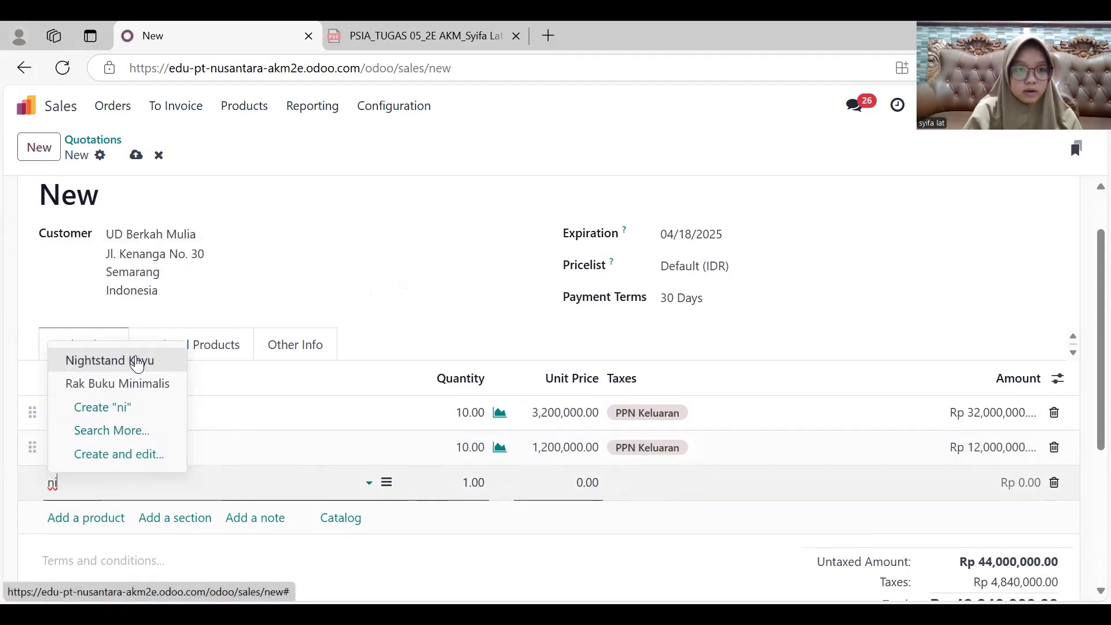
click(142, 360)
click(482, 485)
text(2)
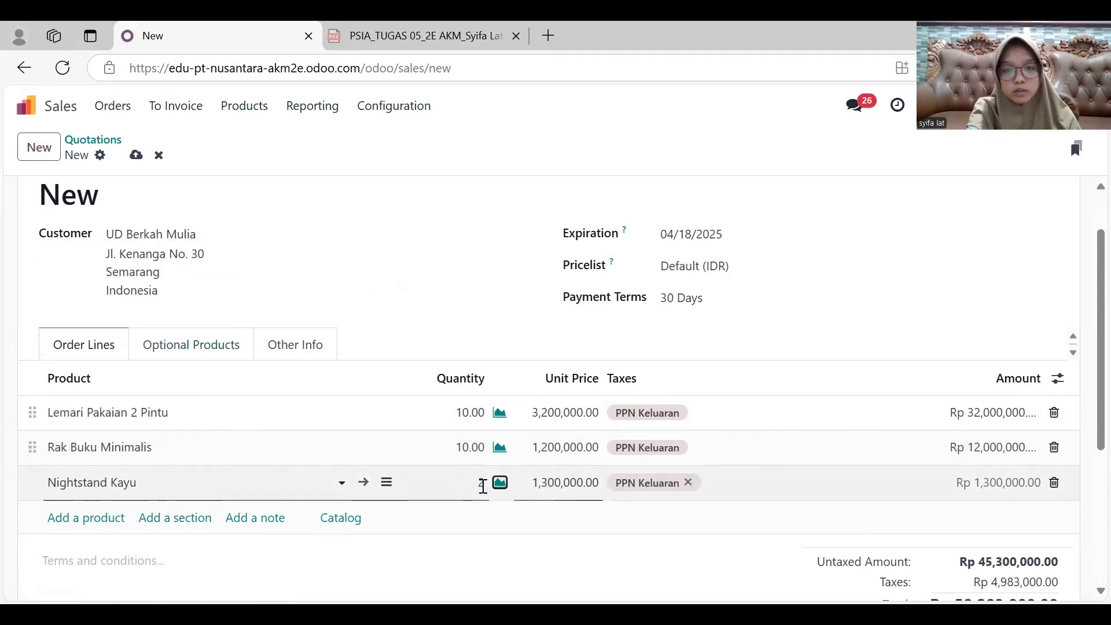
key(Tab)
text(10)
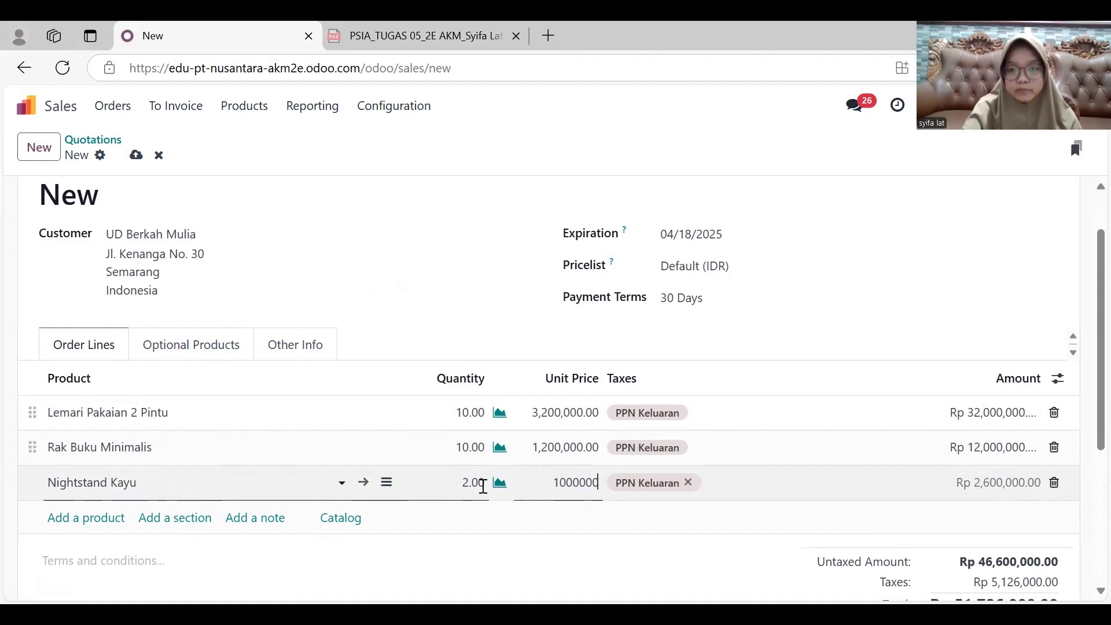
click(541, 547)
- Send the UD Berkah Mulia quotation by email and confirm it as a sales order
scroll(542, 547, down, 2)
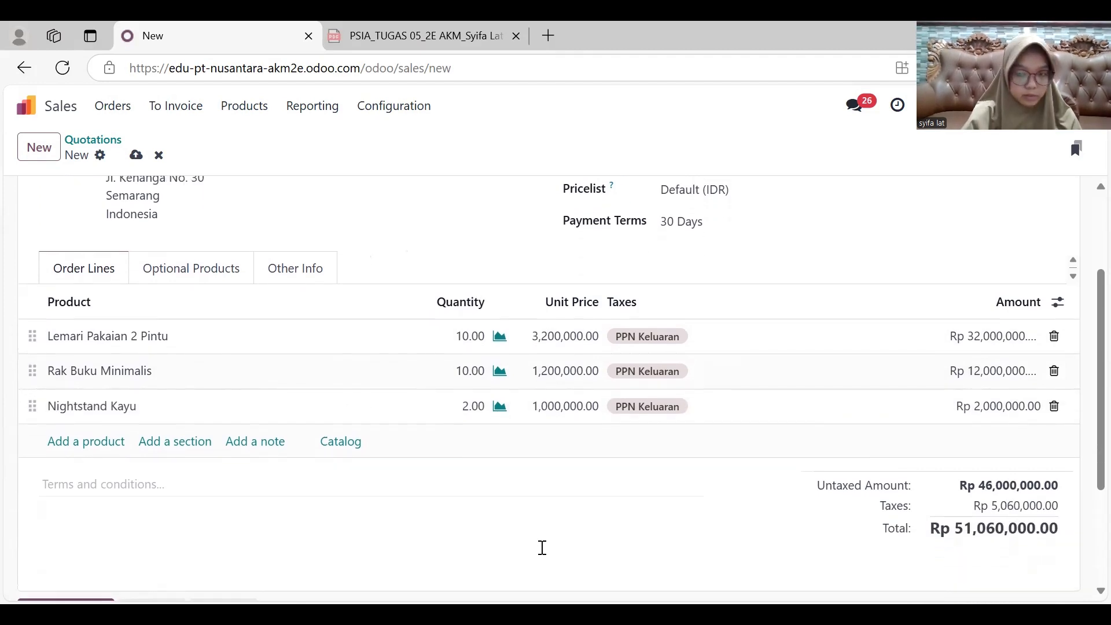
scroll(542, 547, up, 3)
click(86, 197)
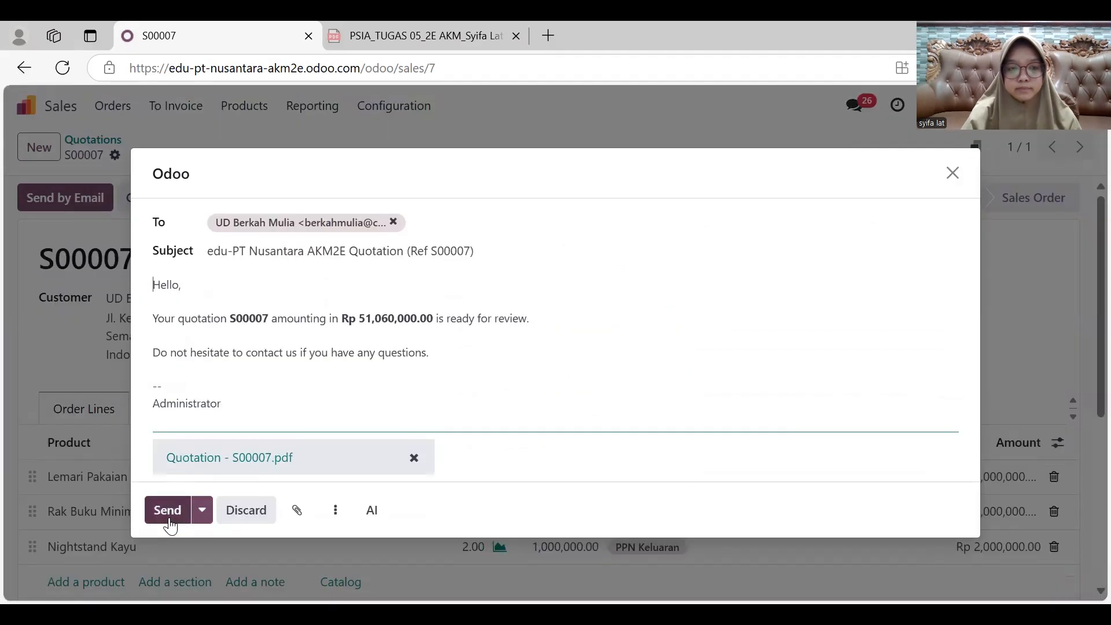
click(169, 520)
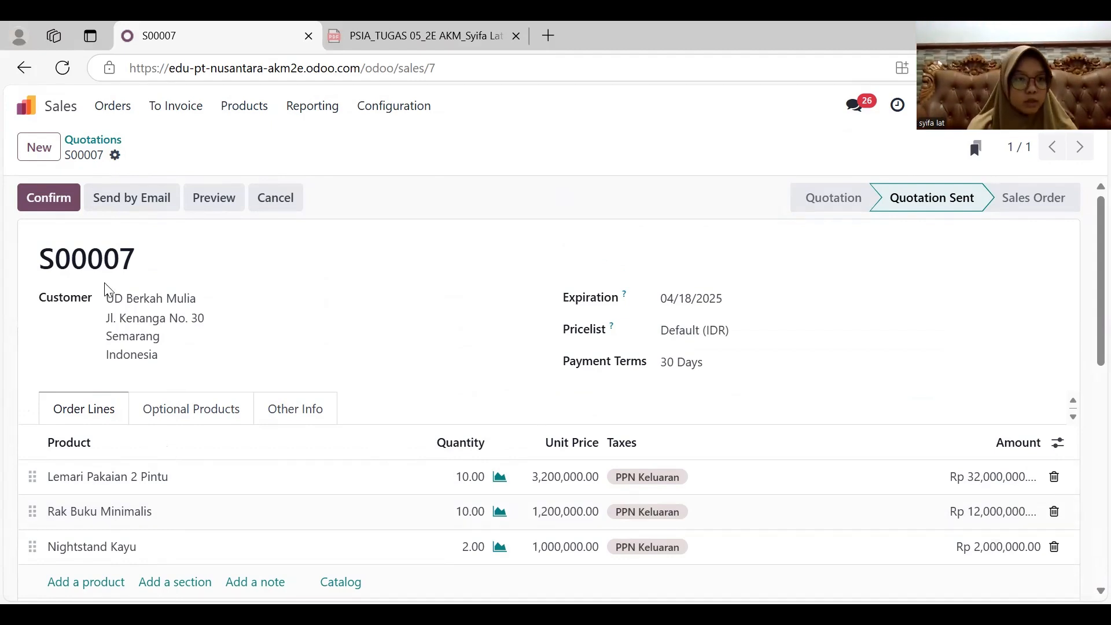
click(61, 211)
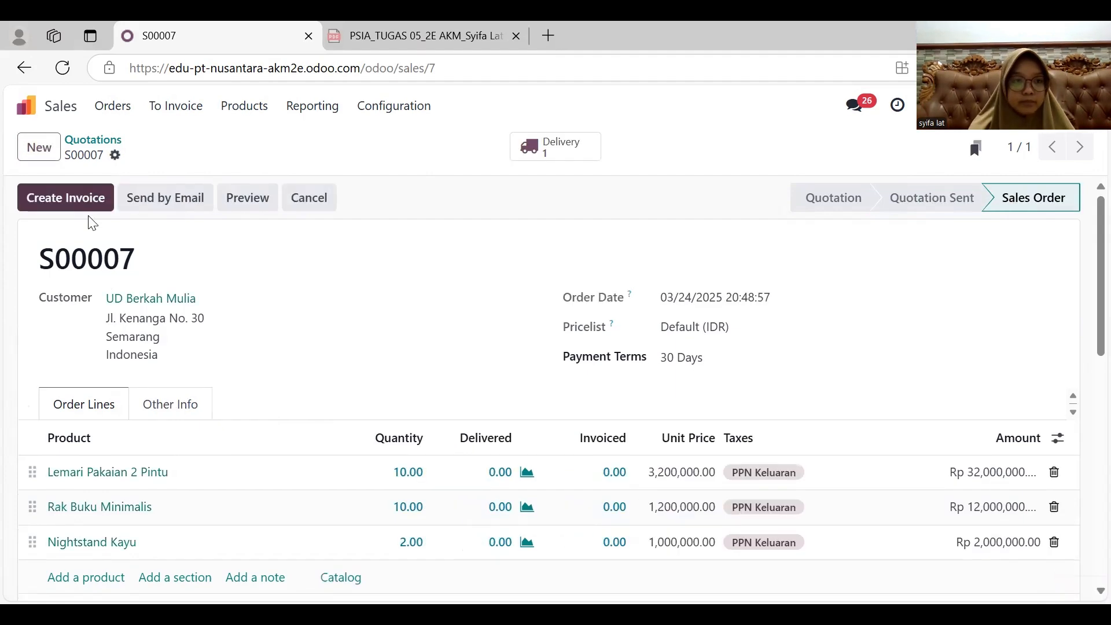
- Open the order's delivery, set its scheduled date to 03/19/2025 and validate it
scroll(352, 434, down, 2)
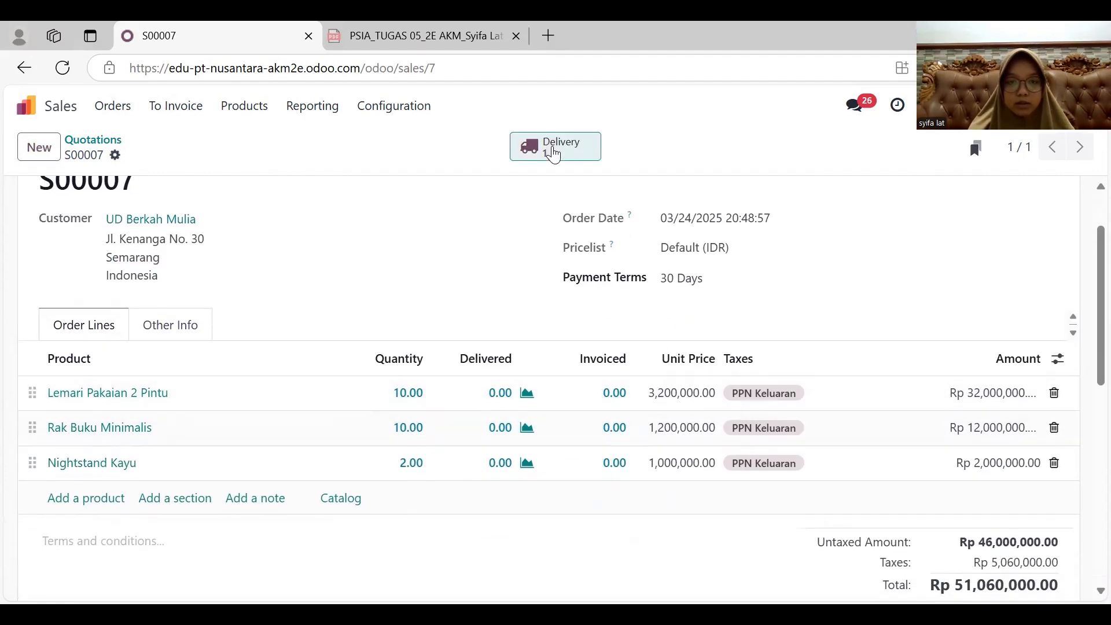
click(556, 145)
click(715, 302)
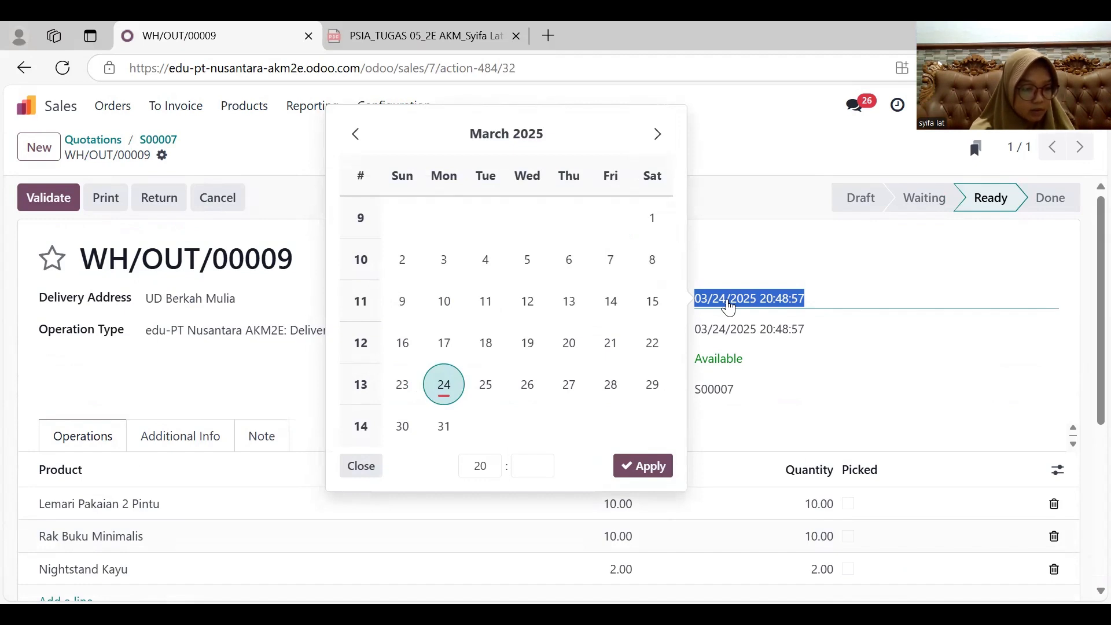
click(527, 342)
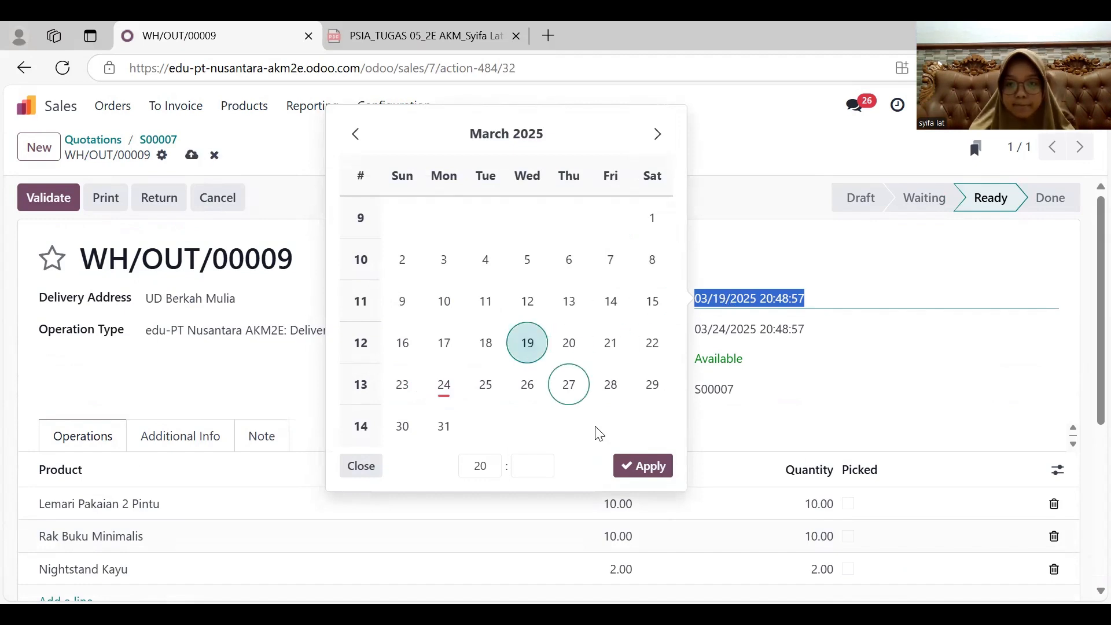
click(643, 466)
scroll(607, 399, down, 1)
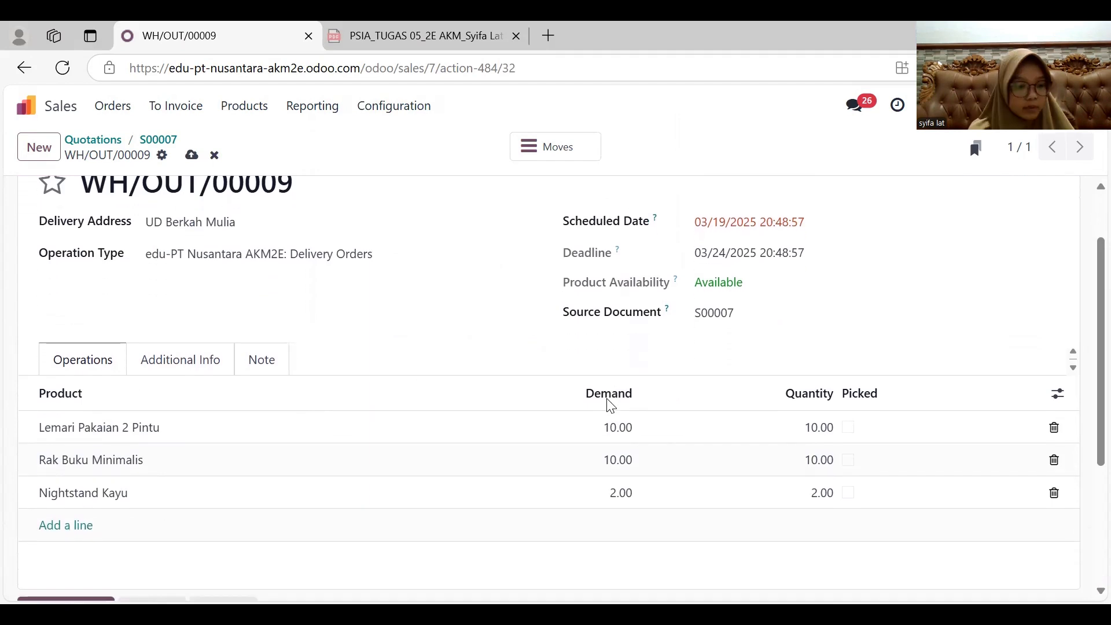
scroll(607, 402, up, 1)
click(50, 209)
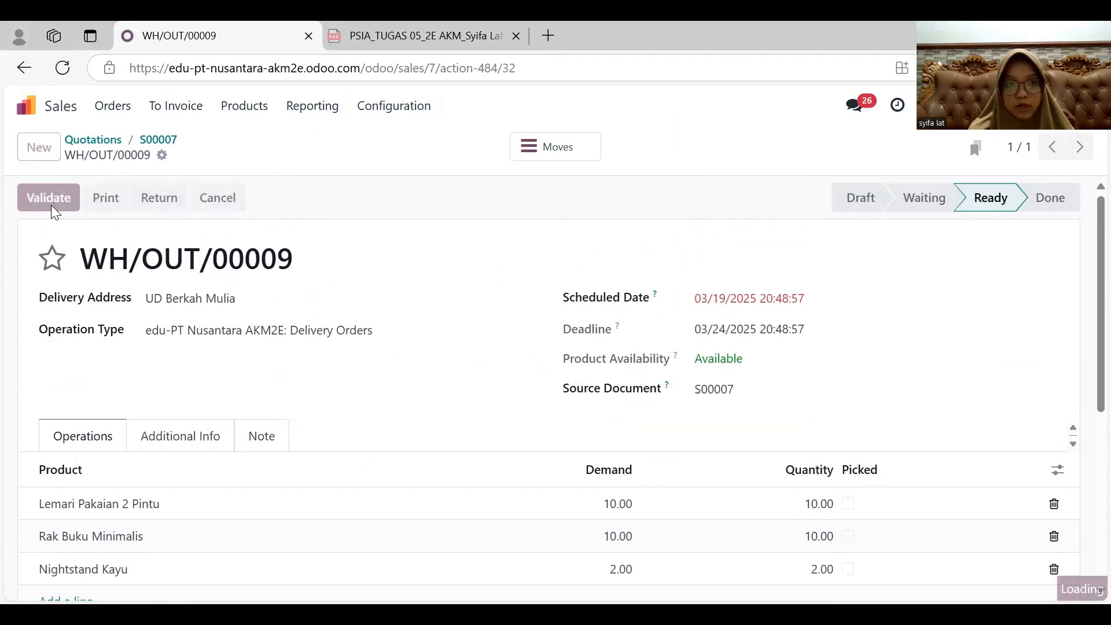
- Return to the UD Berkah Mulia sales order and create a draft regular invoice from it
click(24, 68)
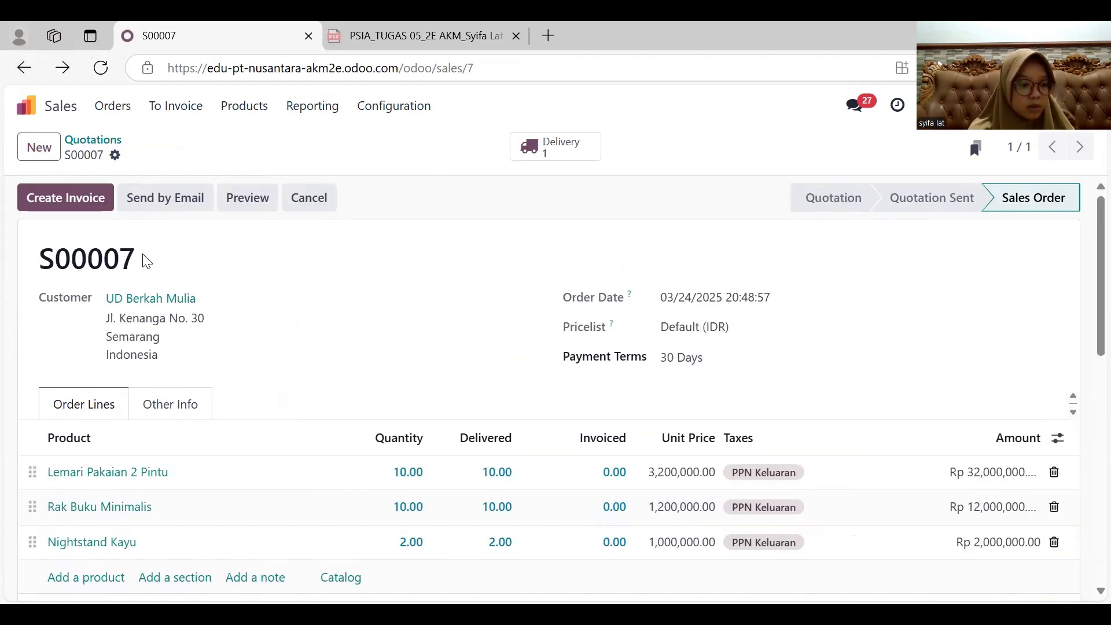
click(91, 199)
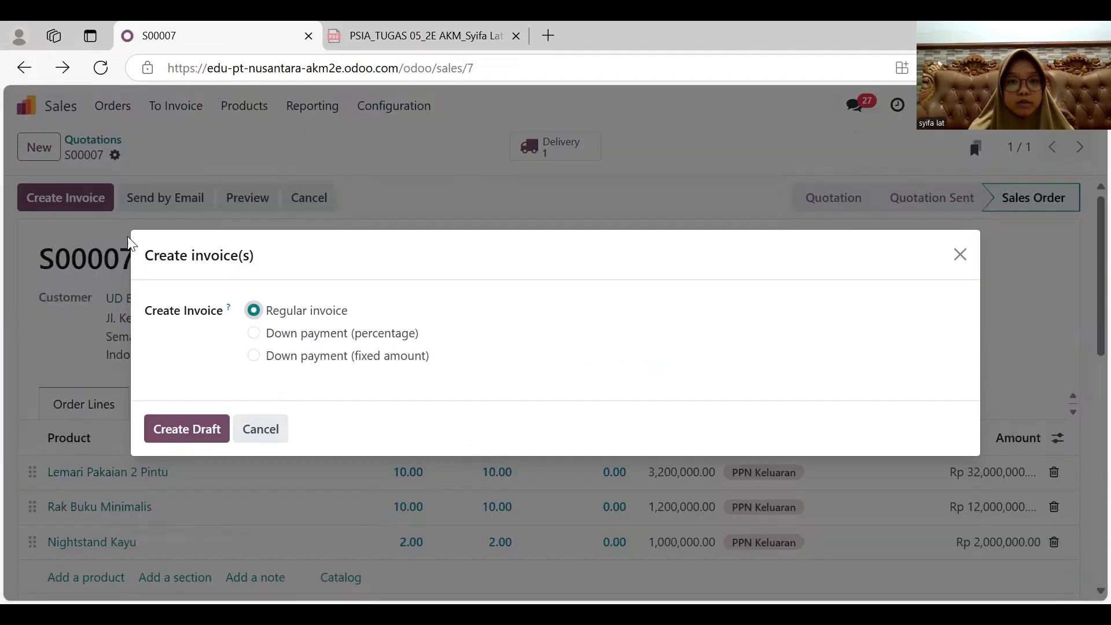
click(186, 428)
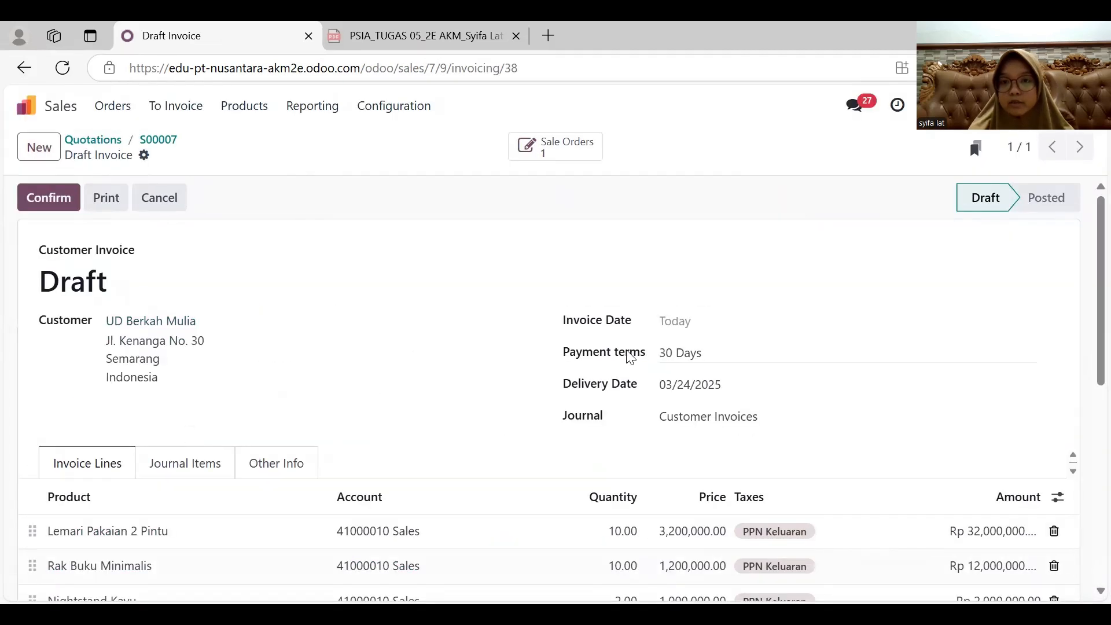
- Set the invoice date and delivery date to 03/19/2025 and confirm the UD Berkah Mulia invoice
click(684, 322)
click(492, 377)
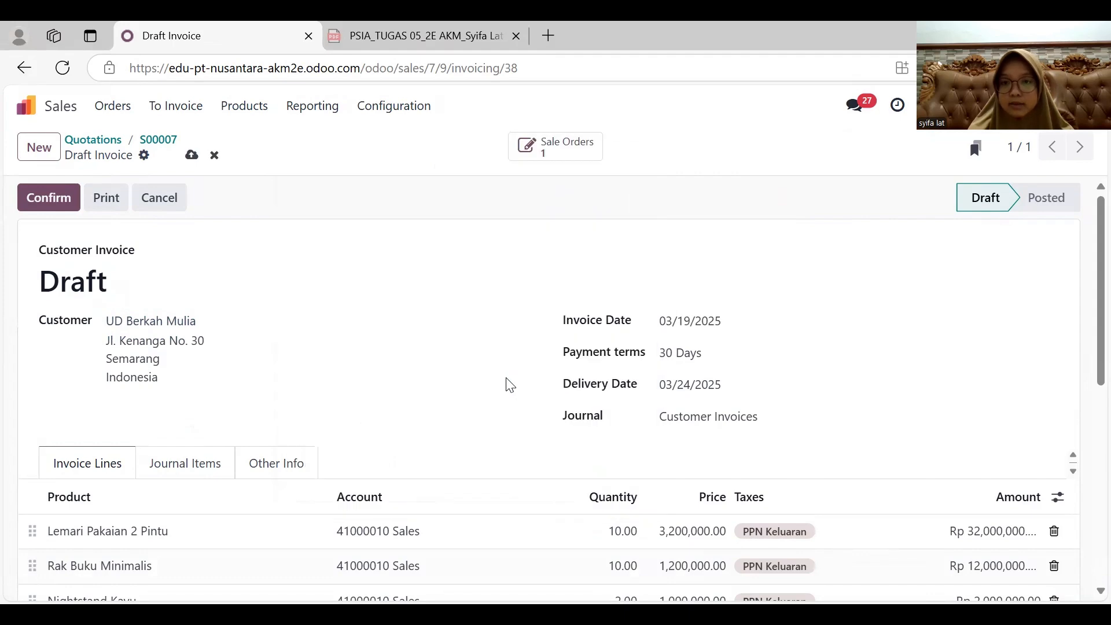
click(712, 385)
click(496, 438)
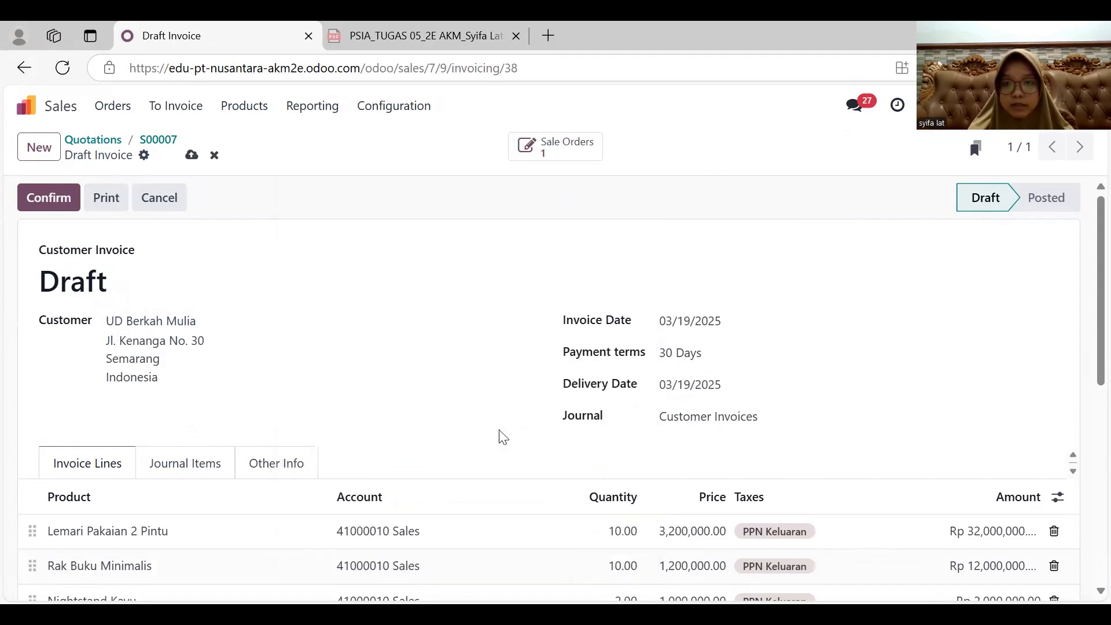
scroll(499, 436, down, 4)
scroll(499, 436, up, 4)
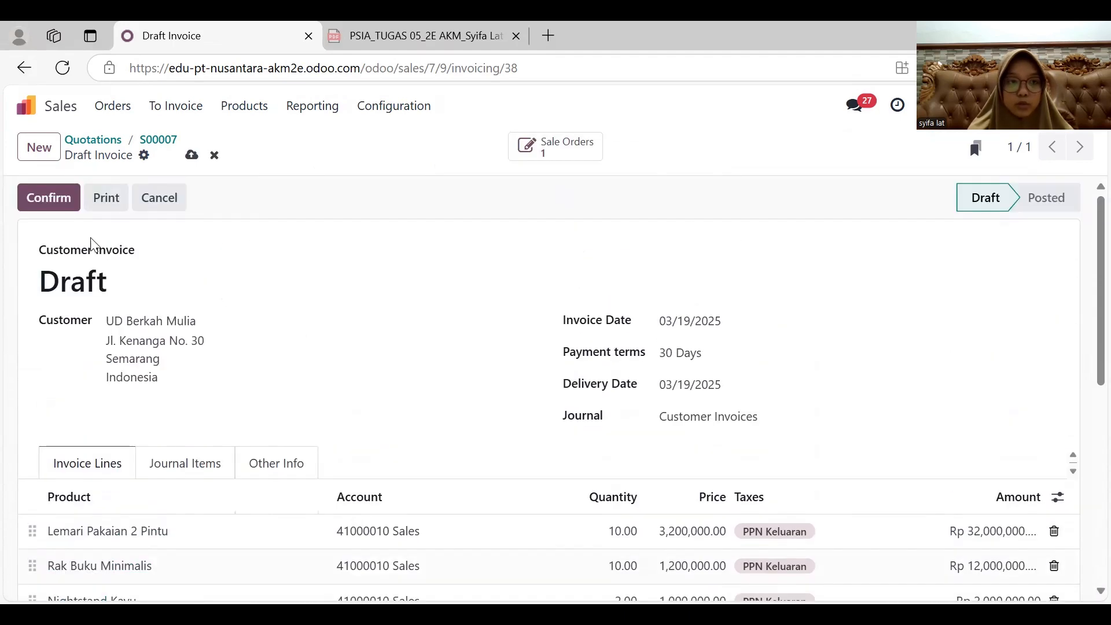
click(48, 199)
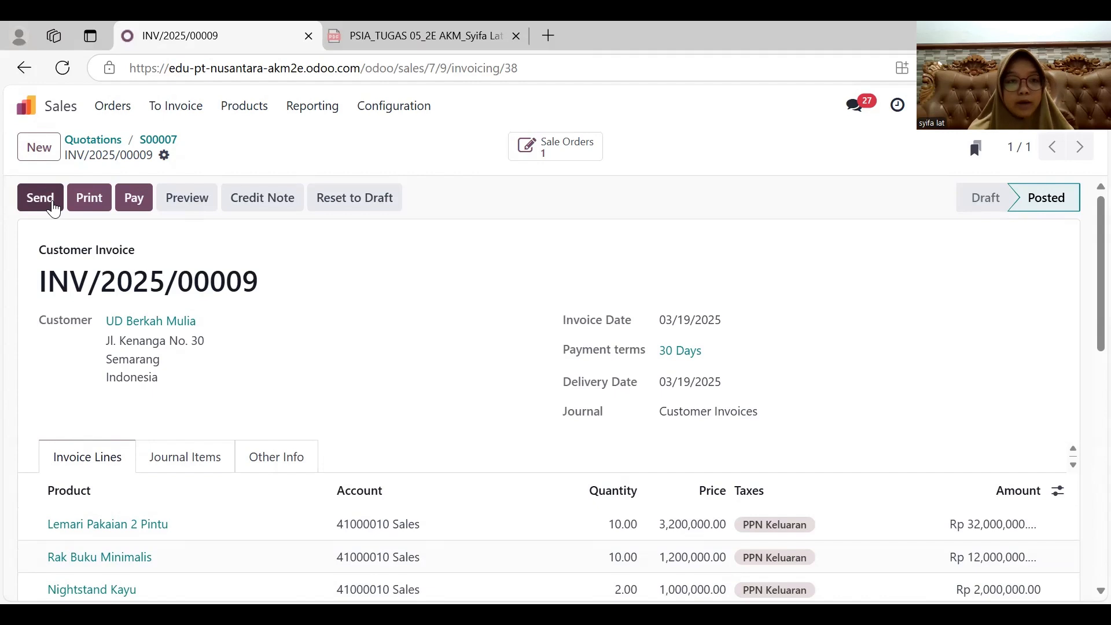
- Register a Cash payment dated 03/26/2025 for the UD Berkah Mulia invoice, then open that payment and validate it
click(135, 199)
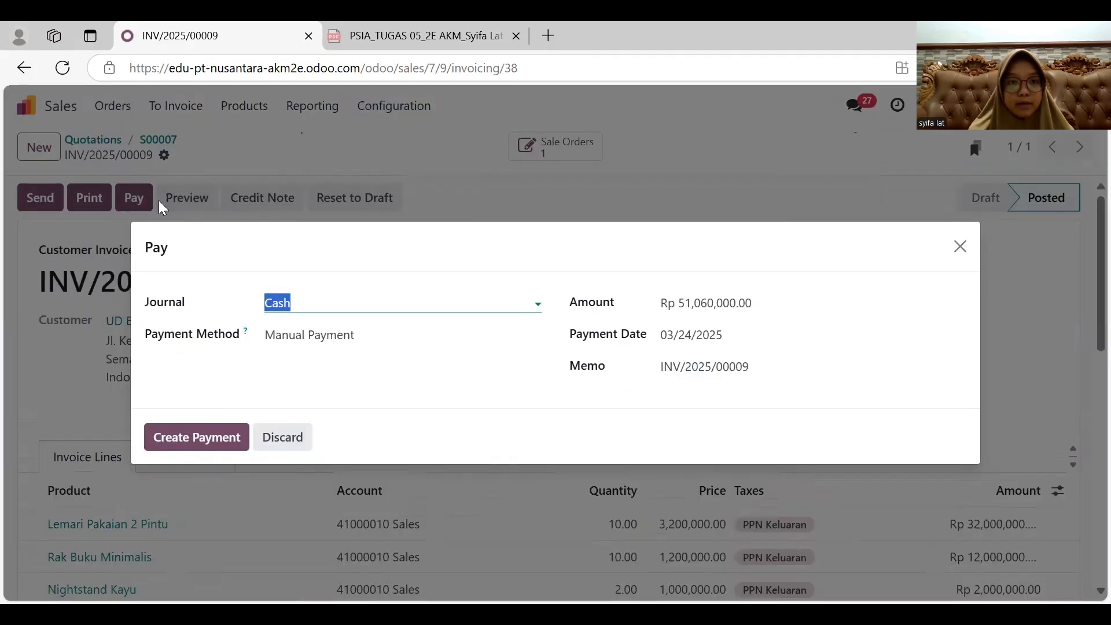
click(697, 337)
click(484, 444)
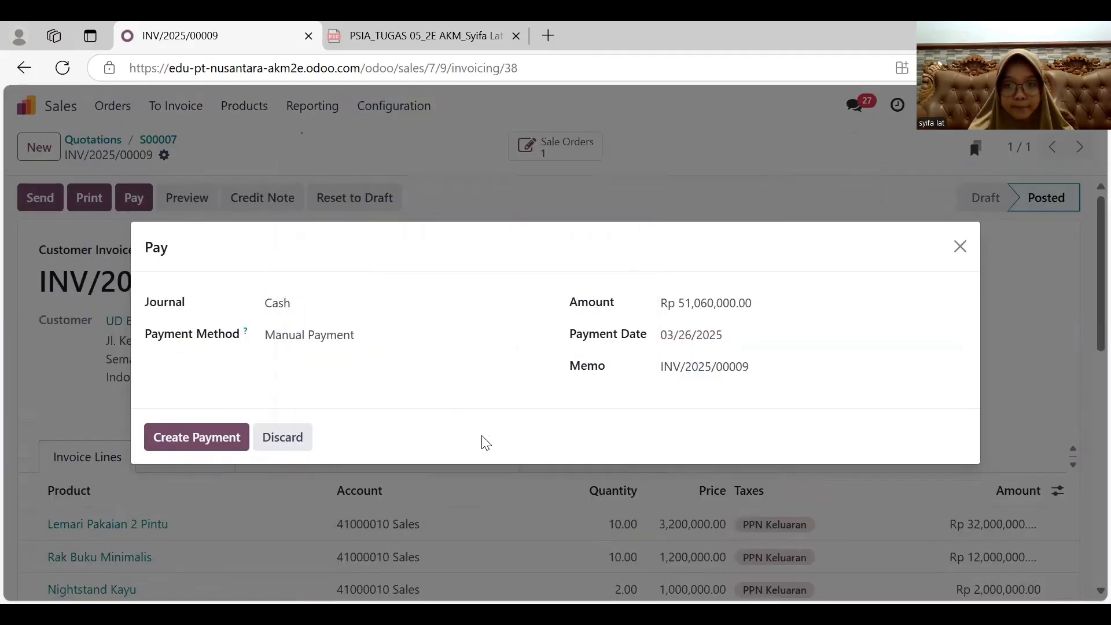
click(198, 438)
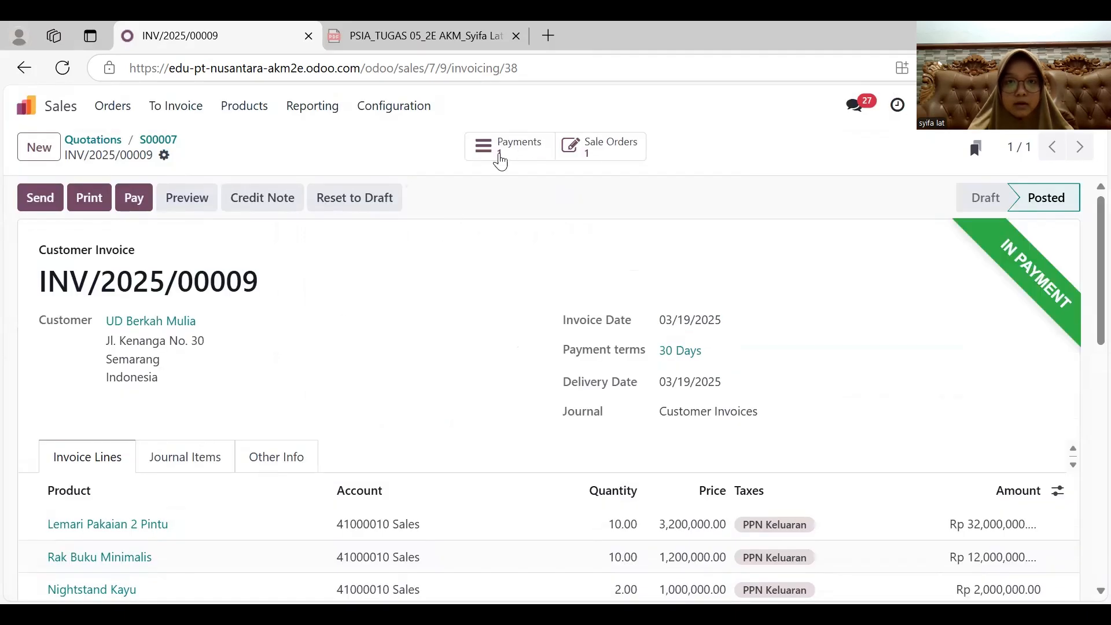
click(499, 154)
click(63, 204)
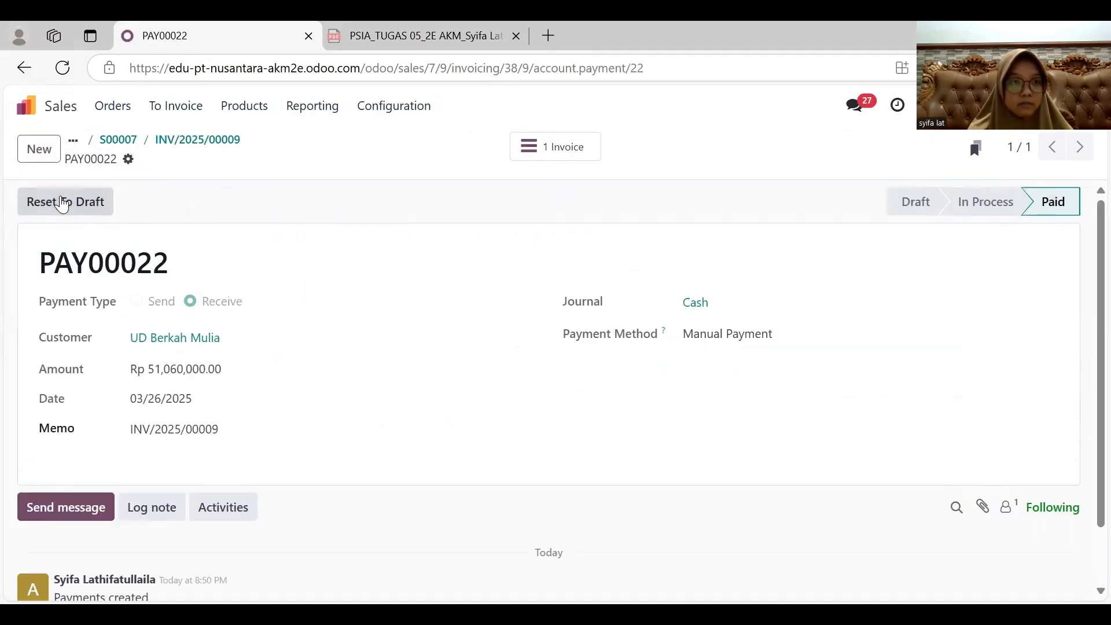
- Open the journal items in Accounting and replace the Posted filter with Unreconciled
click(25, 70)
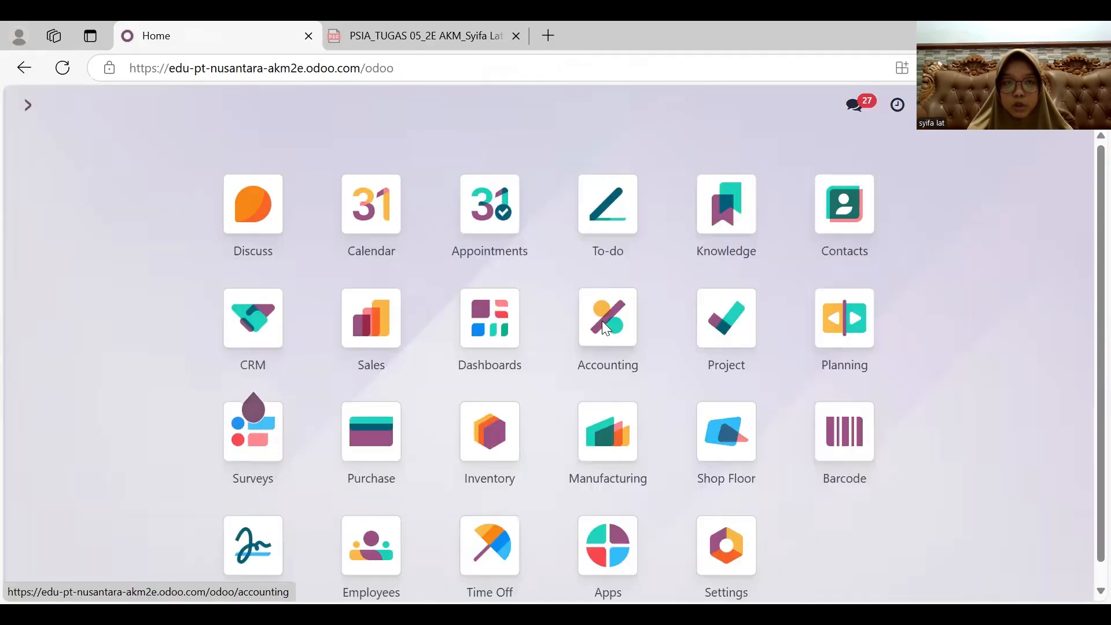
click(604, 320)
click(396, 108)
click(399, 164)
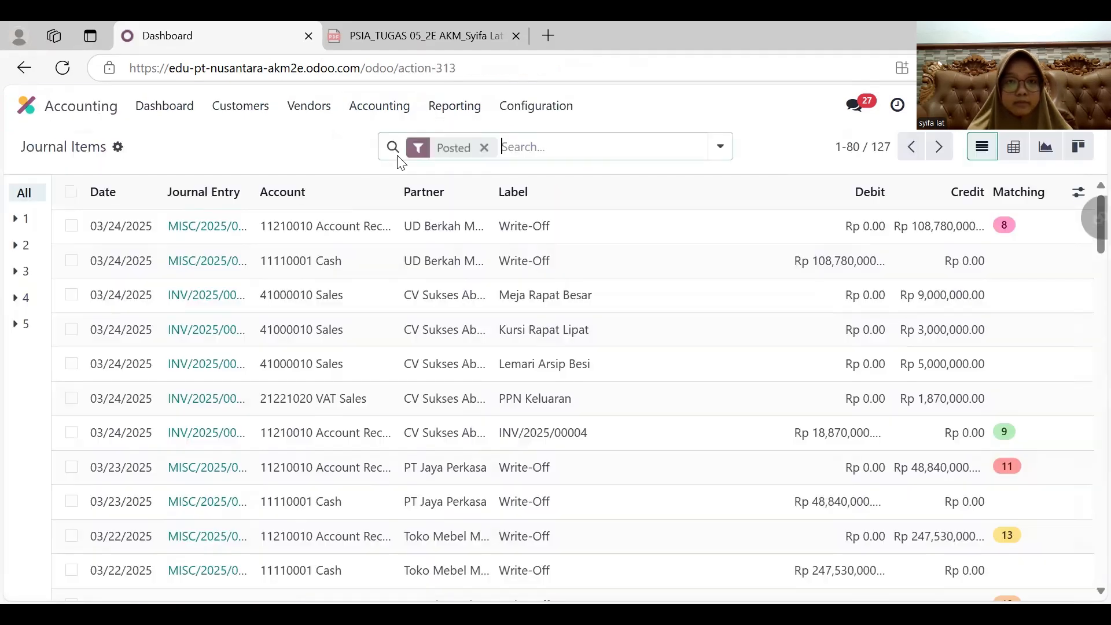
click(485, 148)
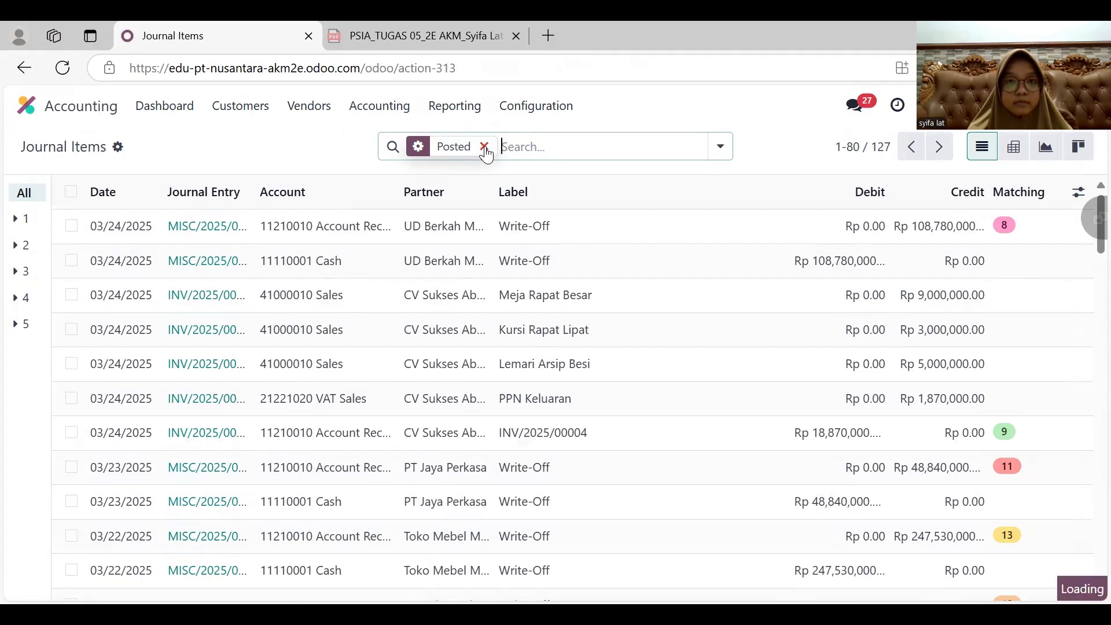
click(486, 142)
click(486, 142)
click(486, 142)
click(253, 322)
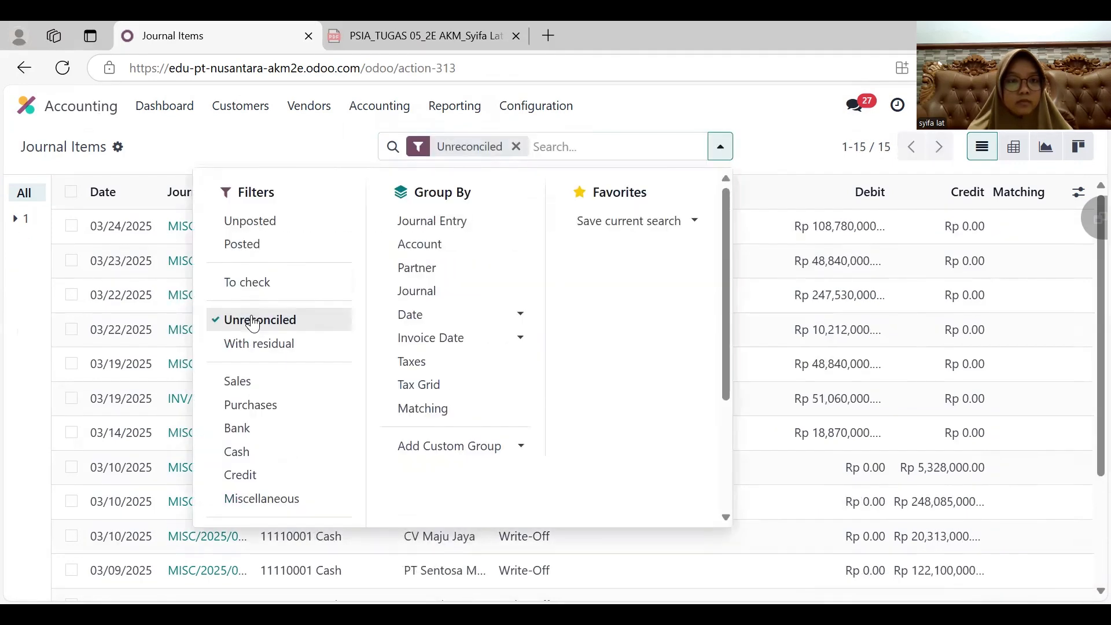
click(269, 166)
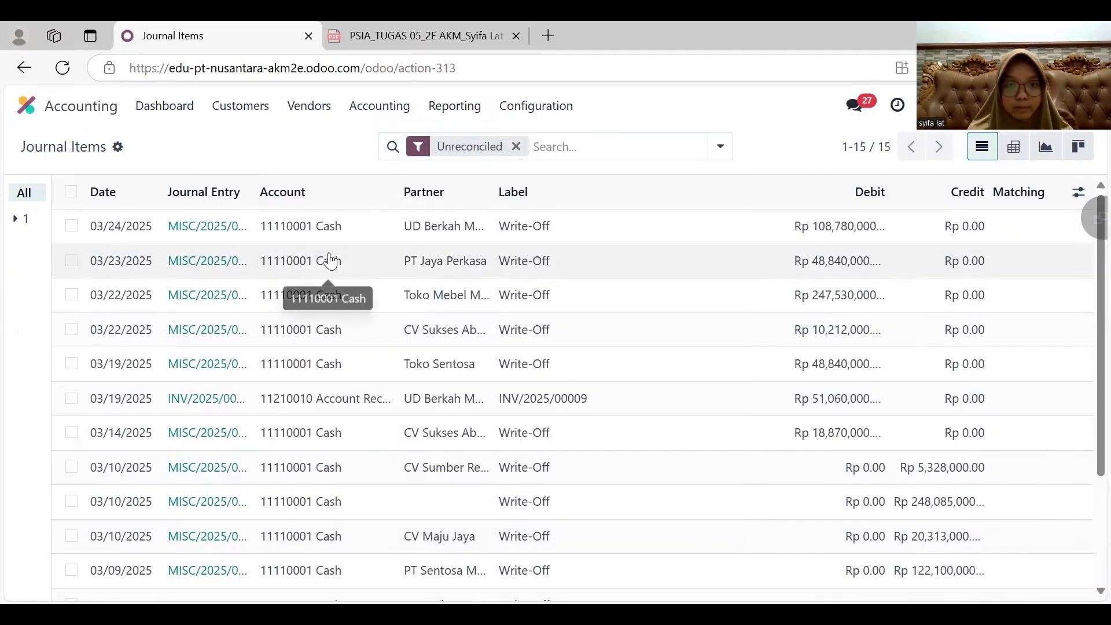
- Reconcile the UD Berkah Mulia receivable item with a write-off entry to the Cash account dated 03/26/2025
click(71, 398)
click(510, 146)
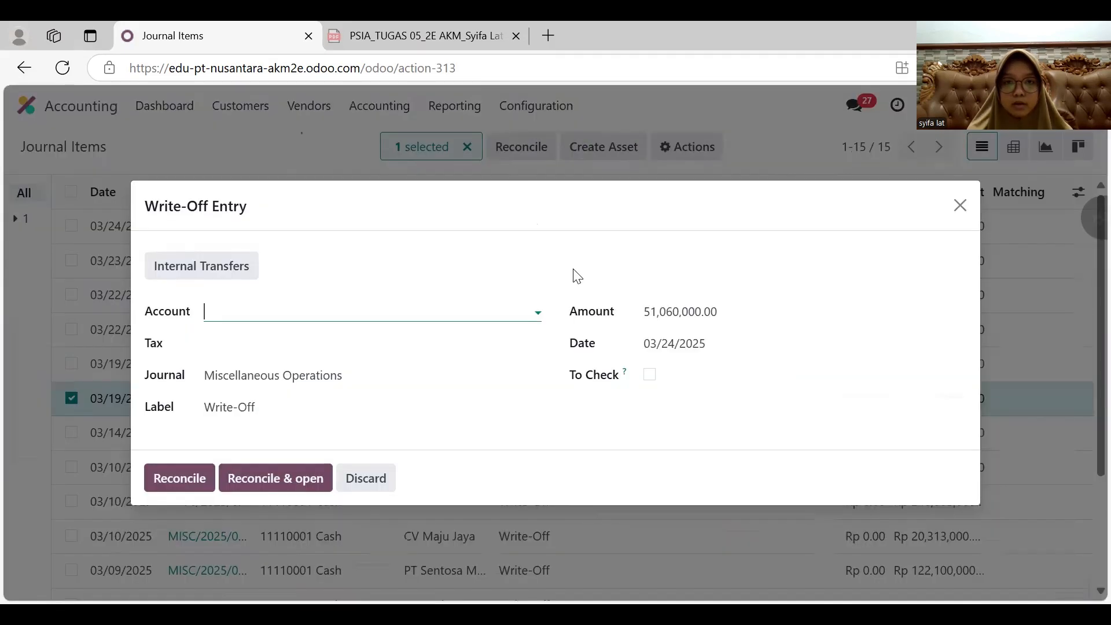
click(666, 345)
click(481, 445)
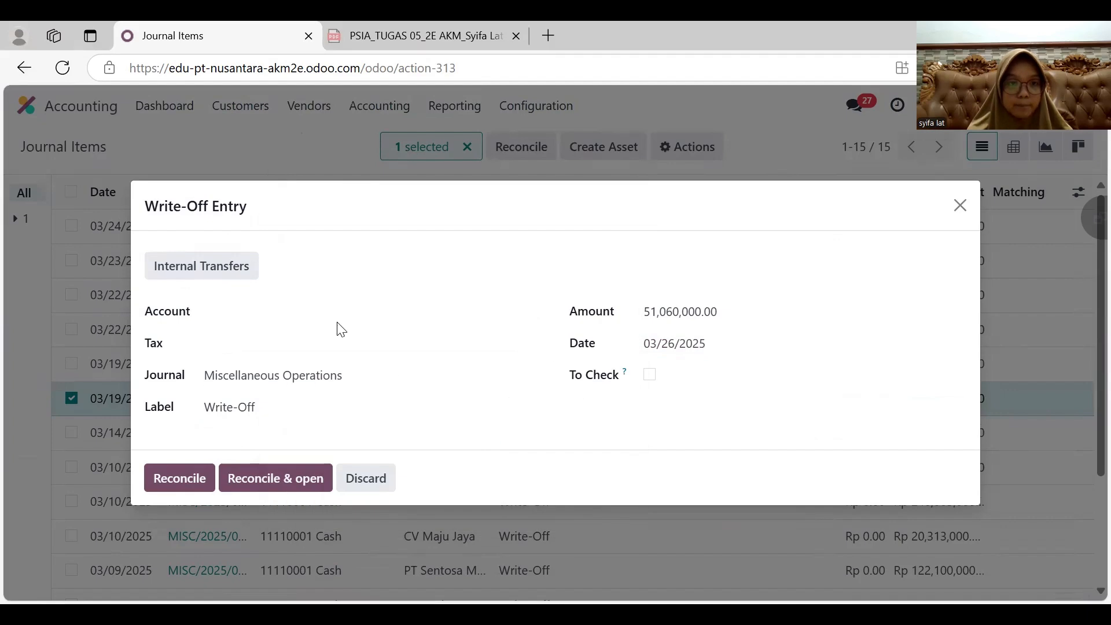
click(315, 323)
click(301, 339)
click(177, 478)
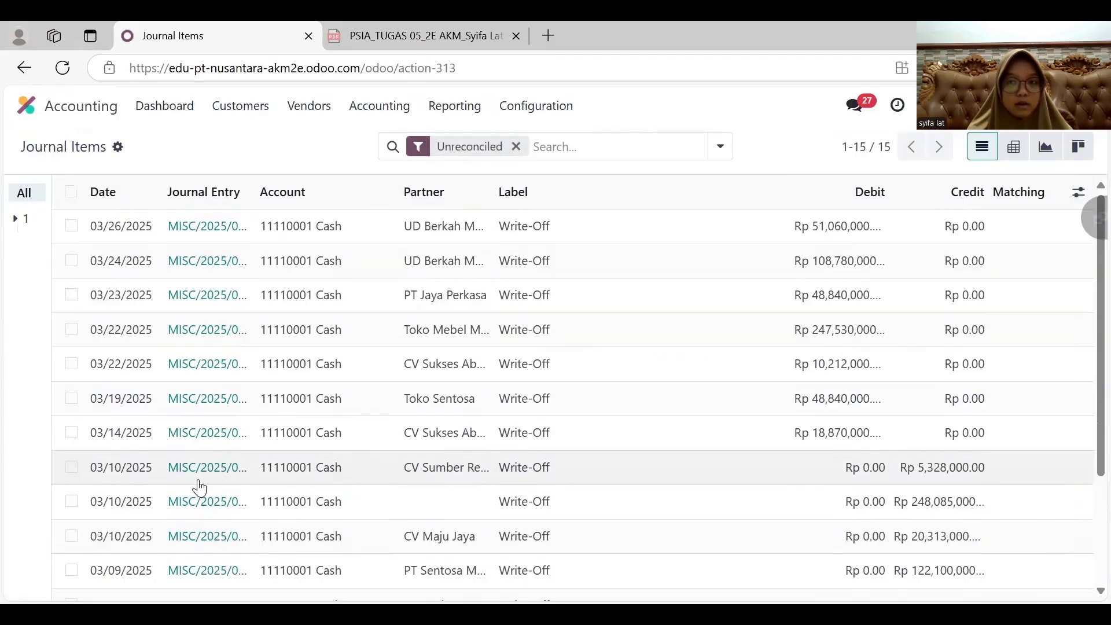
- Create a new sales quotation for PT Jaya Perkasa with expiration date 04/20/2025
click(93, 105)
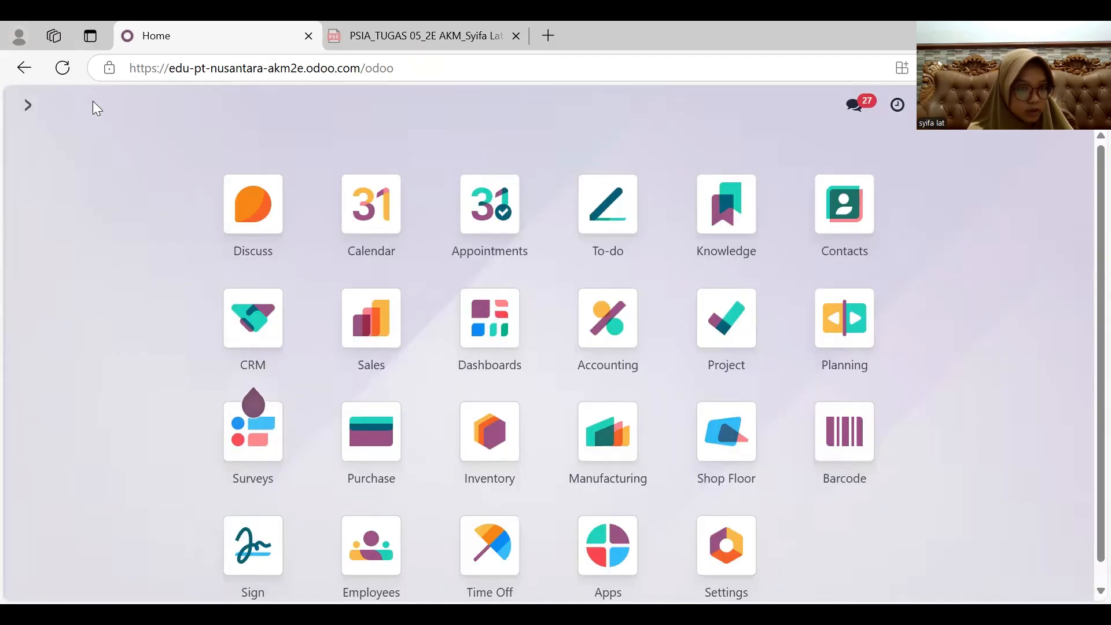
click(371, 318)
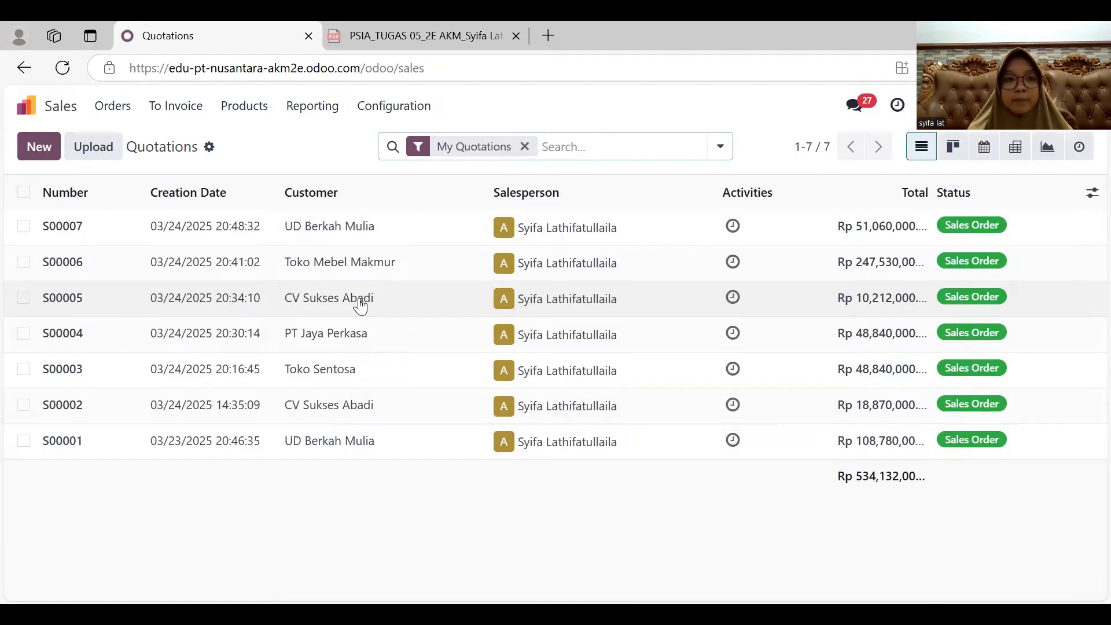
click(38, 145)
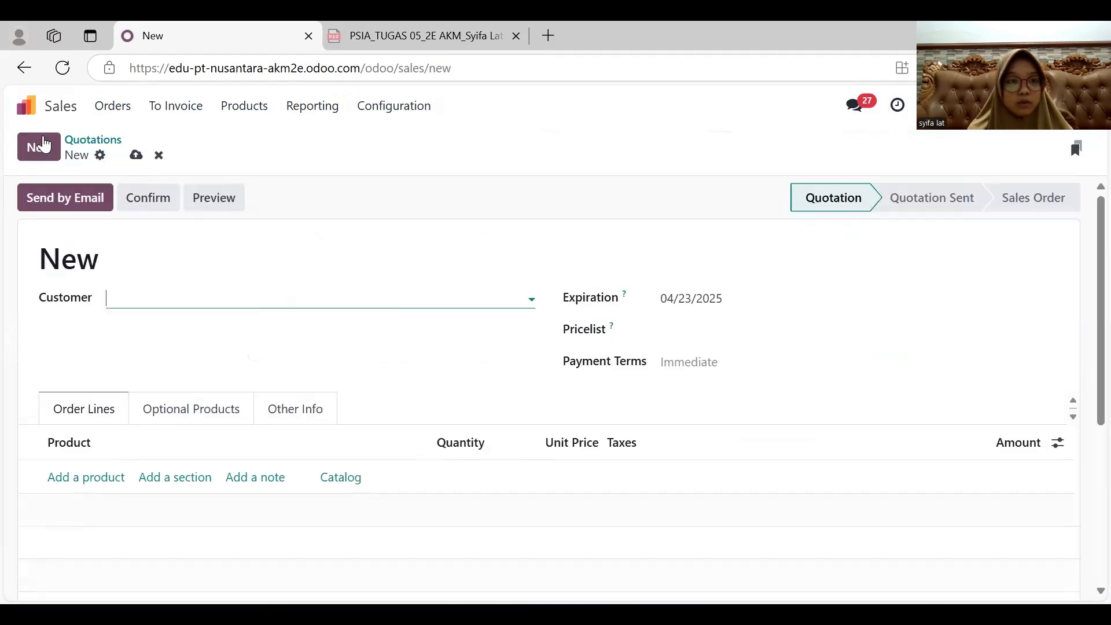
click(186, 295)
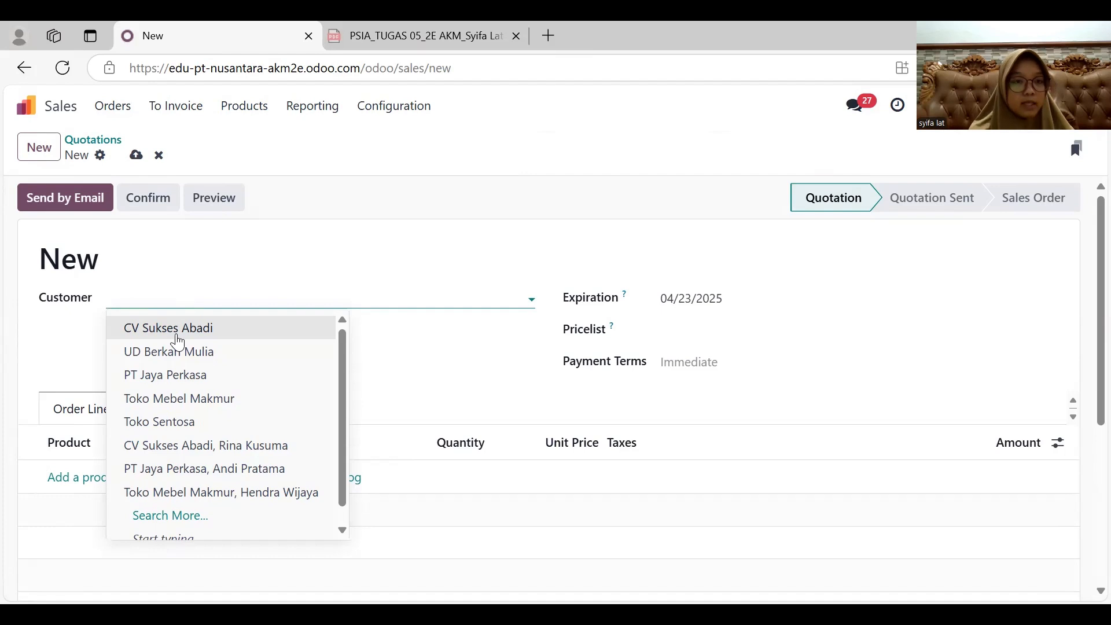
click(174, 373)
click(718, 308)
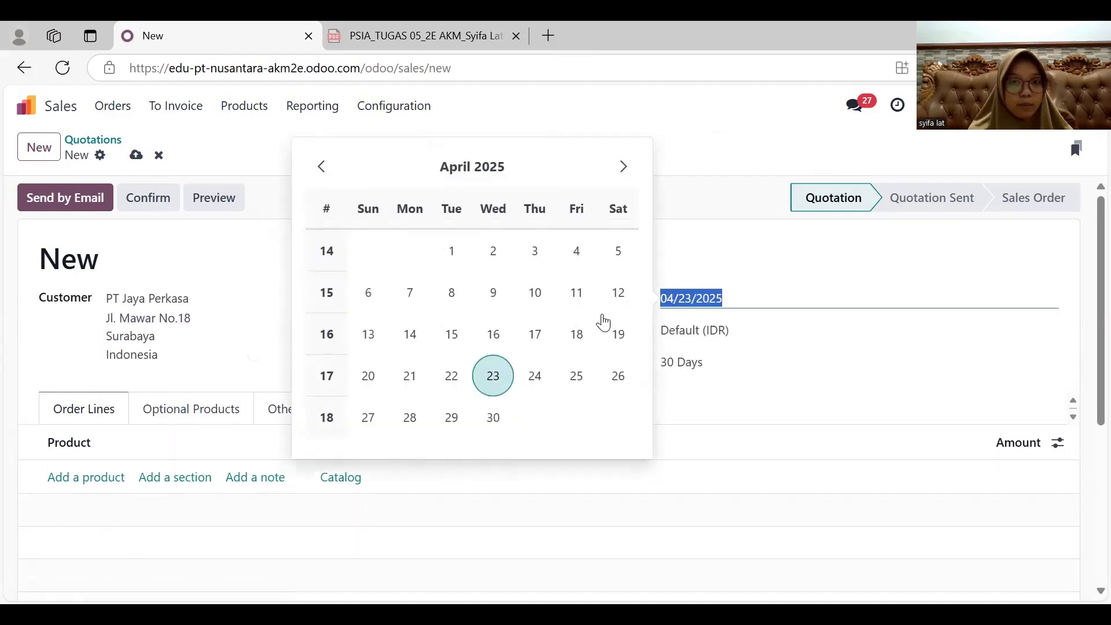
click(368, 376)
- Add an order line for Lemari Kantor Kayu with quantity 20 and unit price 3,500,000
scroll(137, 413, down, 2)
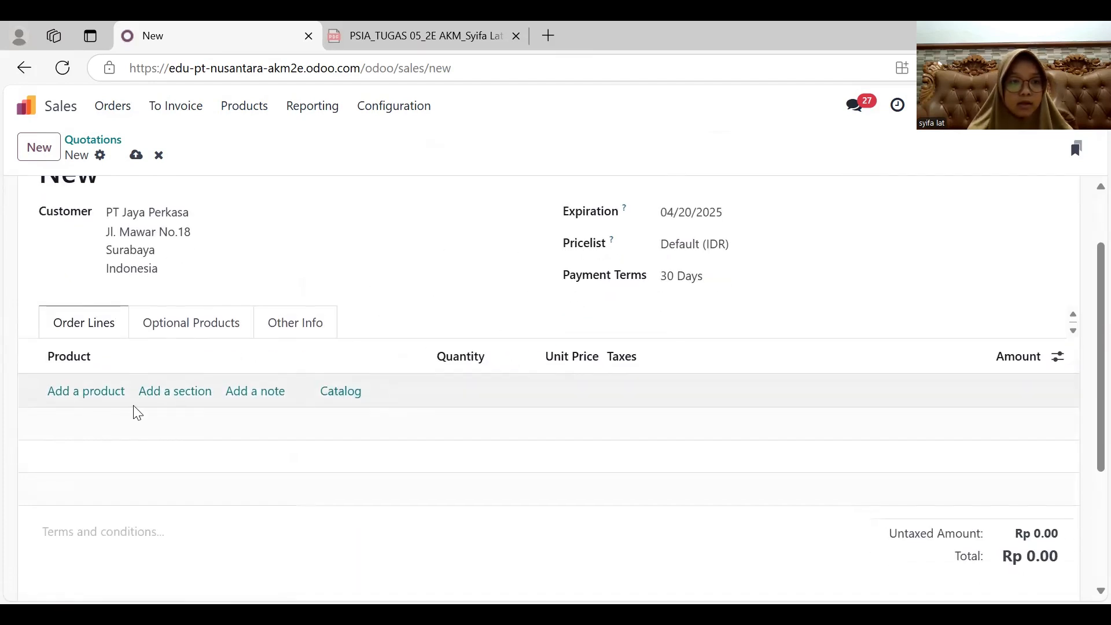
click(88, 392)
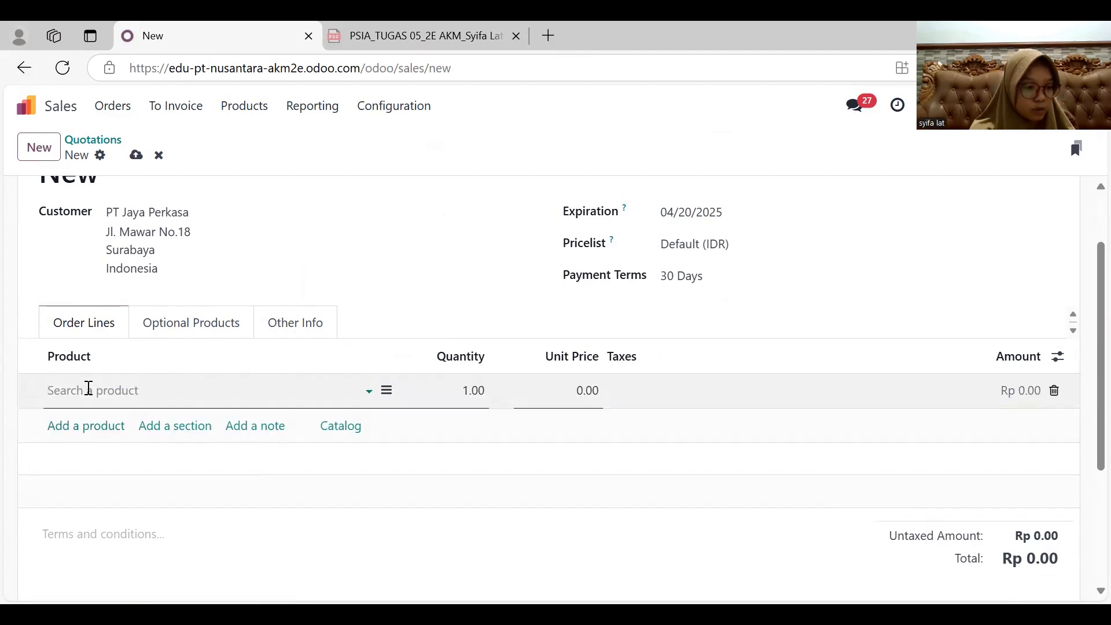
text(kayu)
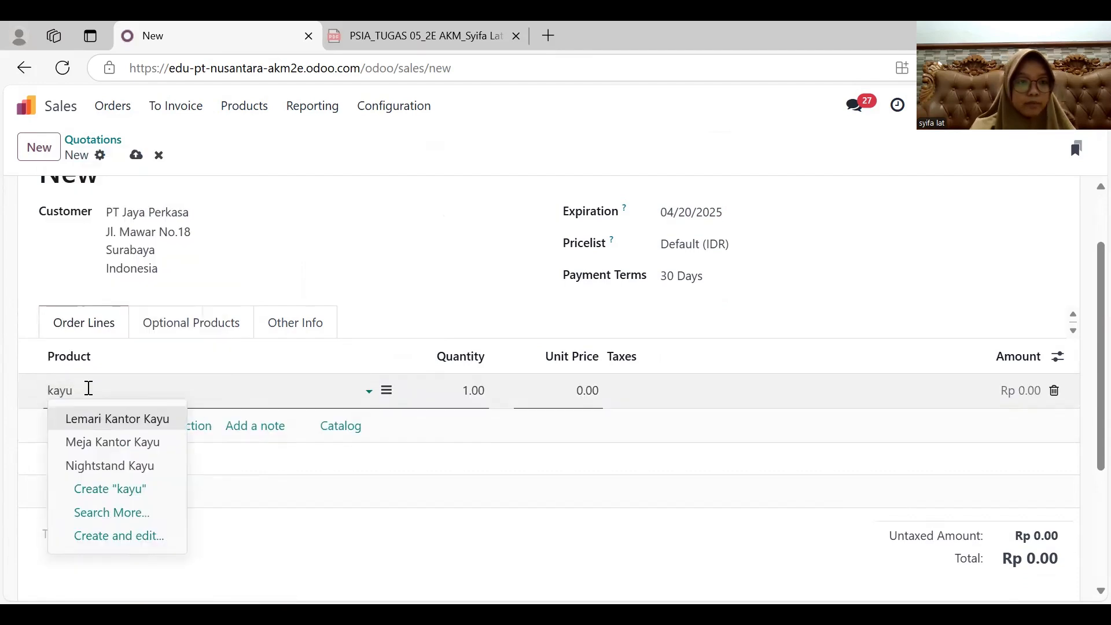
click(109, 420)
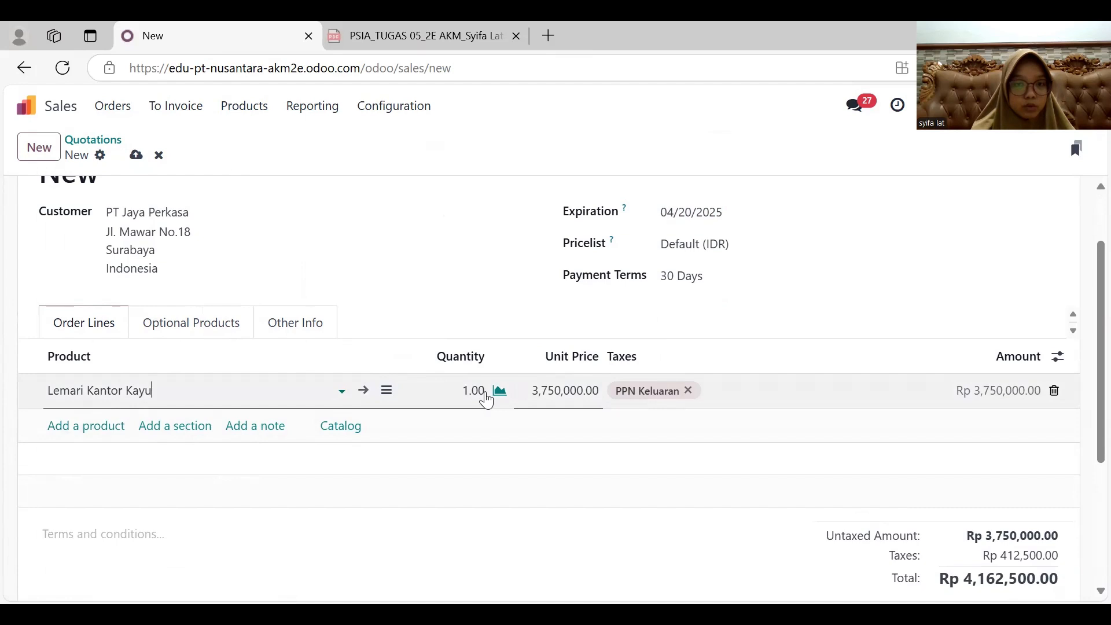
click(477, 389)
text(20)
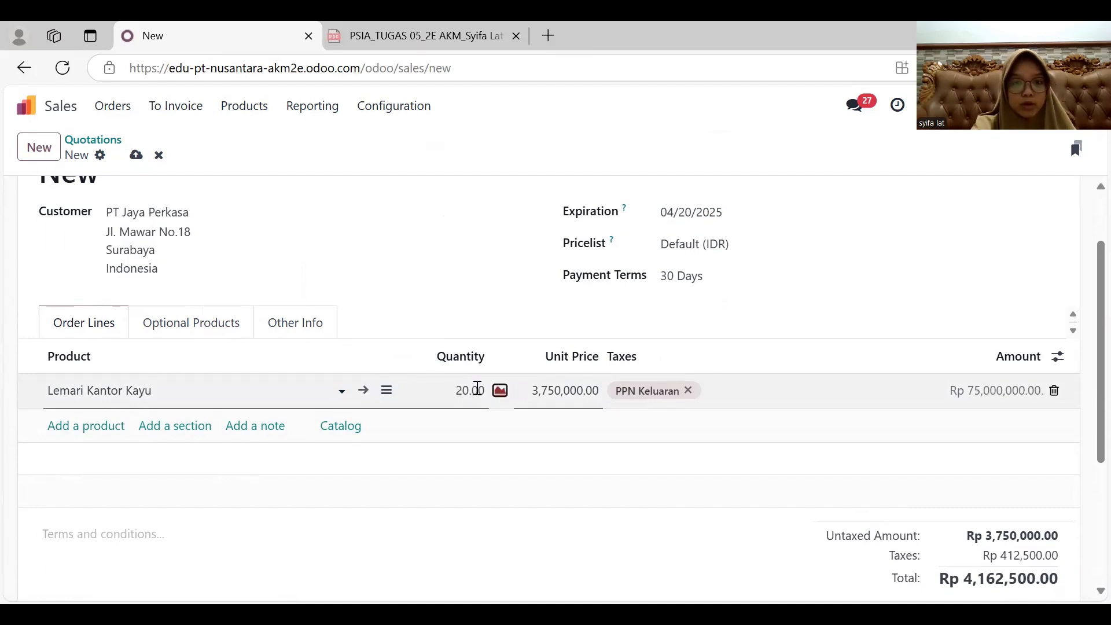
key(Tab)
text(3,5)
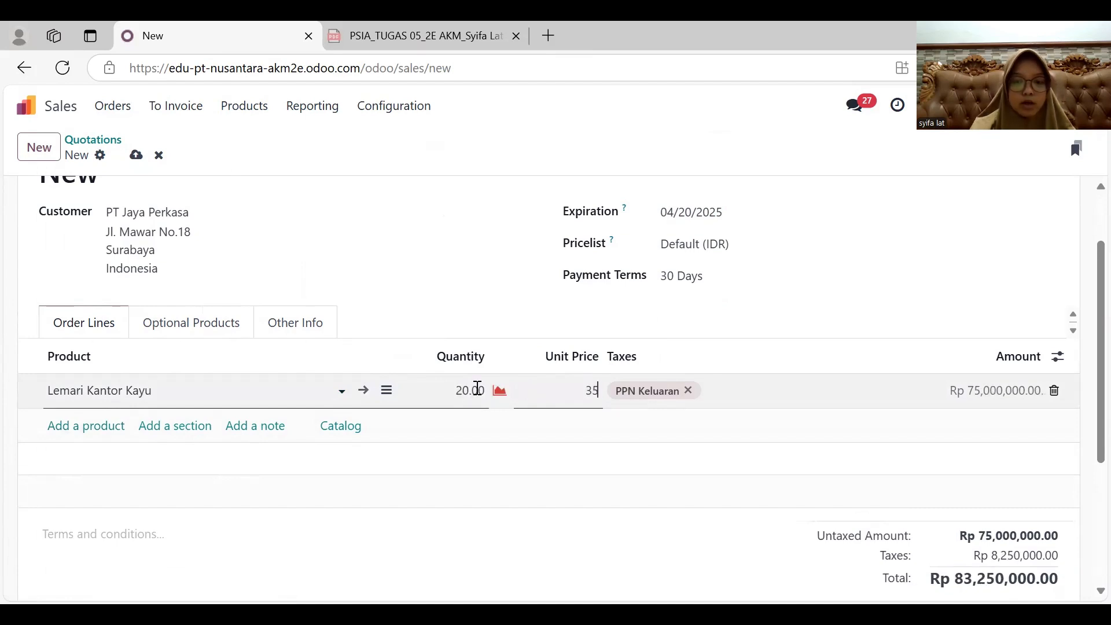
text(00,000)
- Add an order line for Set Meja Makan with quantity 10 and unit price 5,000,000
click(124, 428)
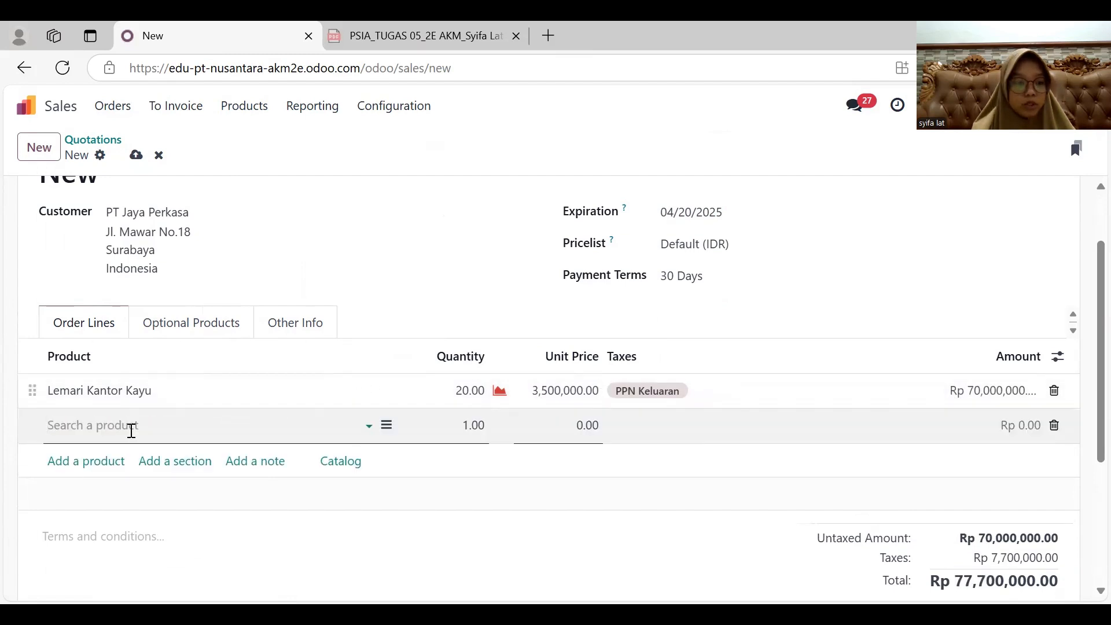
text(set)
key(Down)
key(Down)
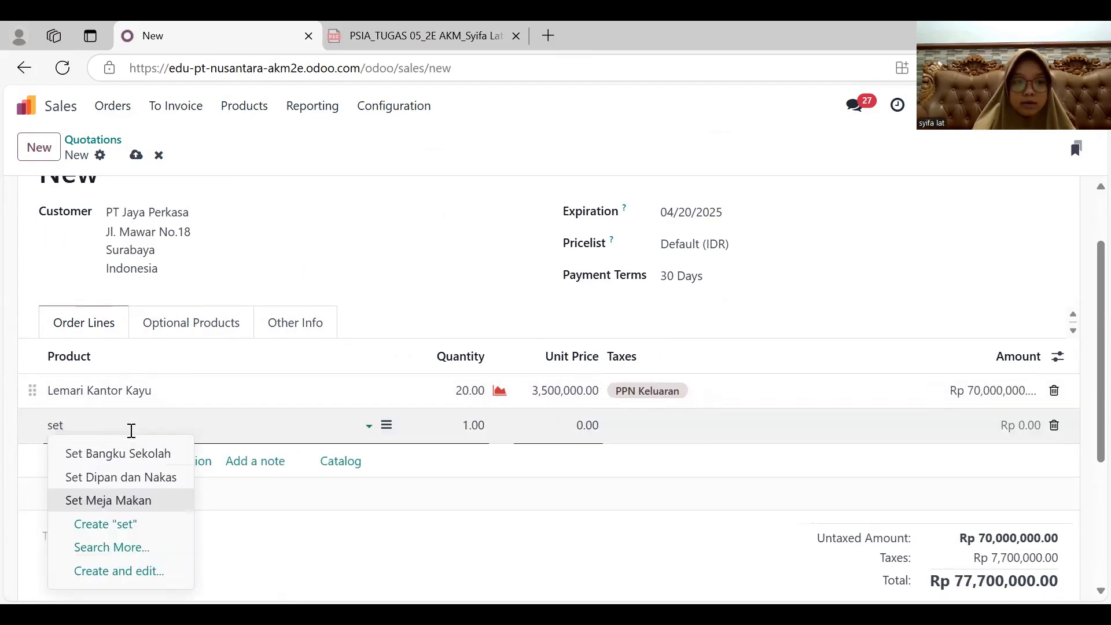
key(Tab)
text(10)
key(Tab)
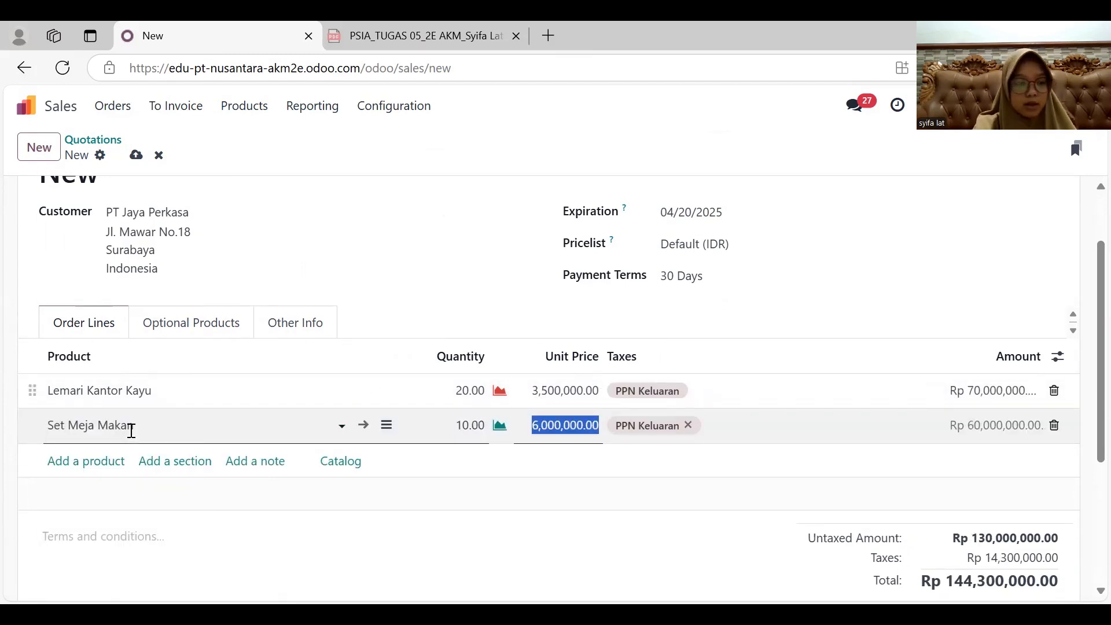
text(5,0)
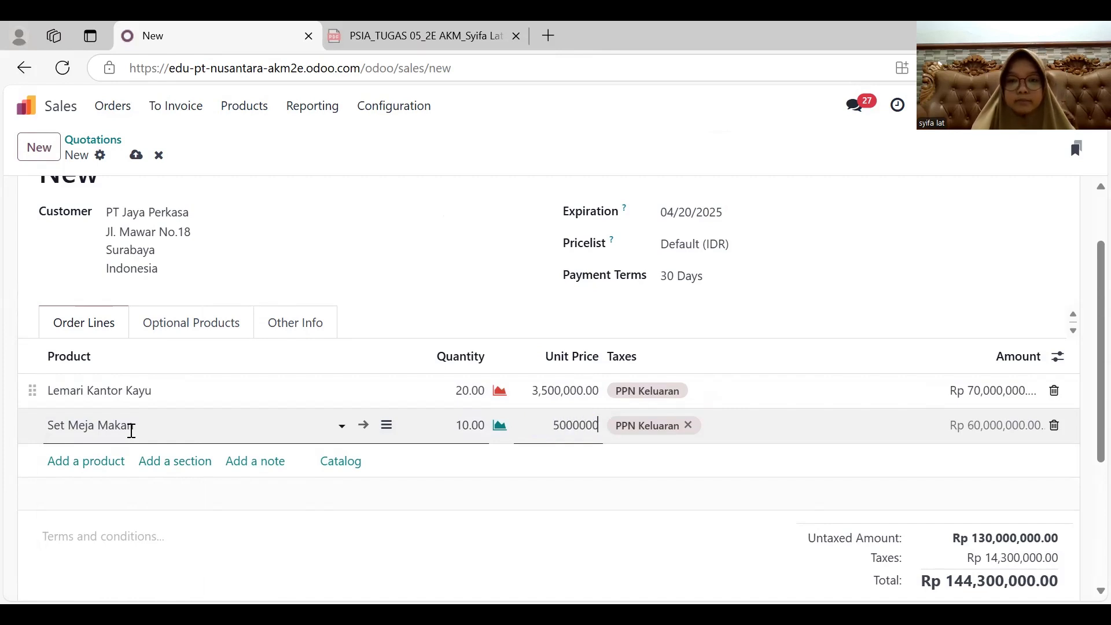
text(00,000)
key(Return)
scroll(131, 439, up, 1)
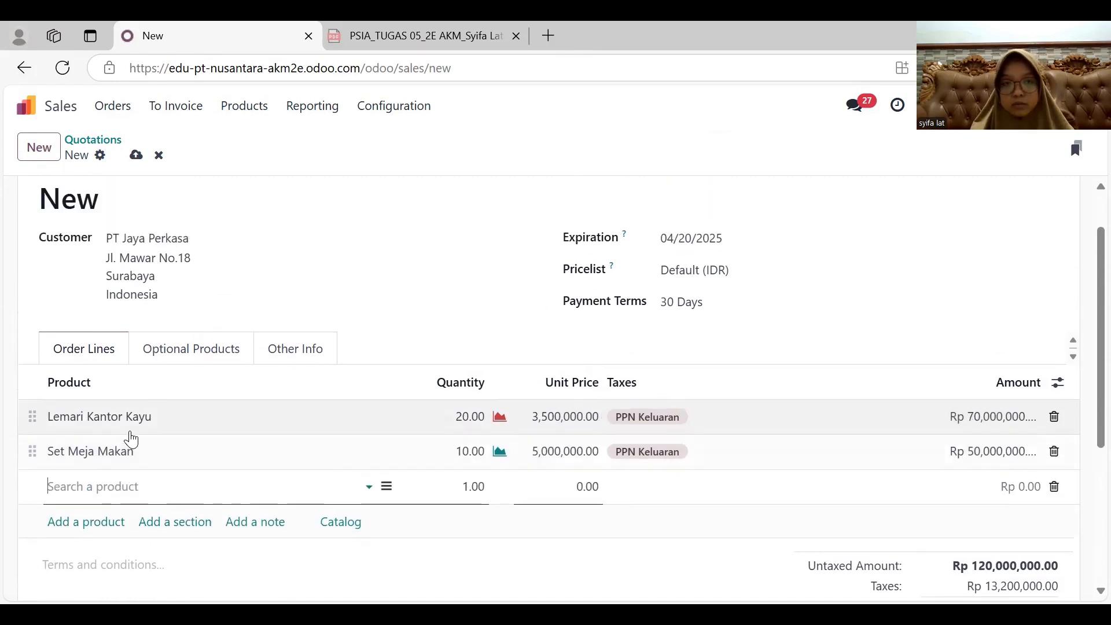
click(355, 280)
- Set the quotation's expiration date to 03/20/2025
scroll(355, 280, up, 1)
click(688, 302)
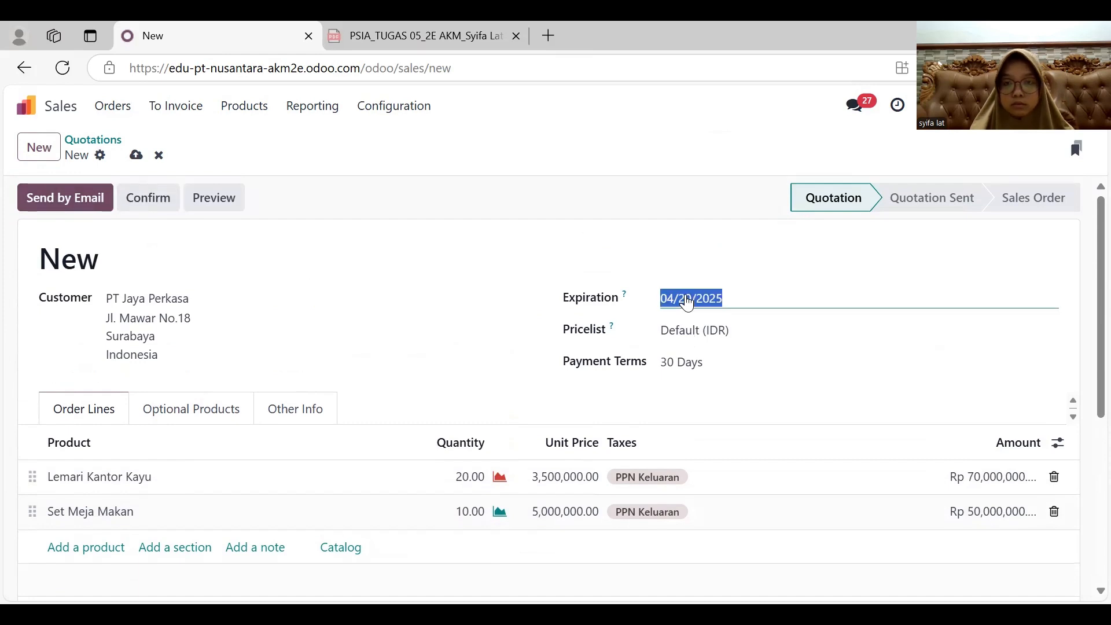
click(320, 166)
click(532, 374)
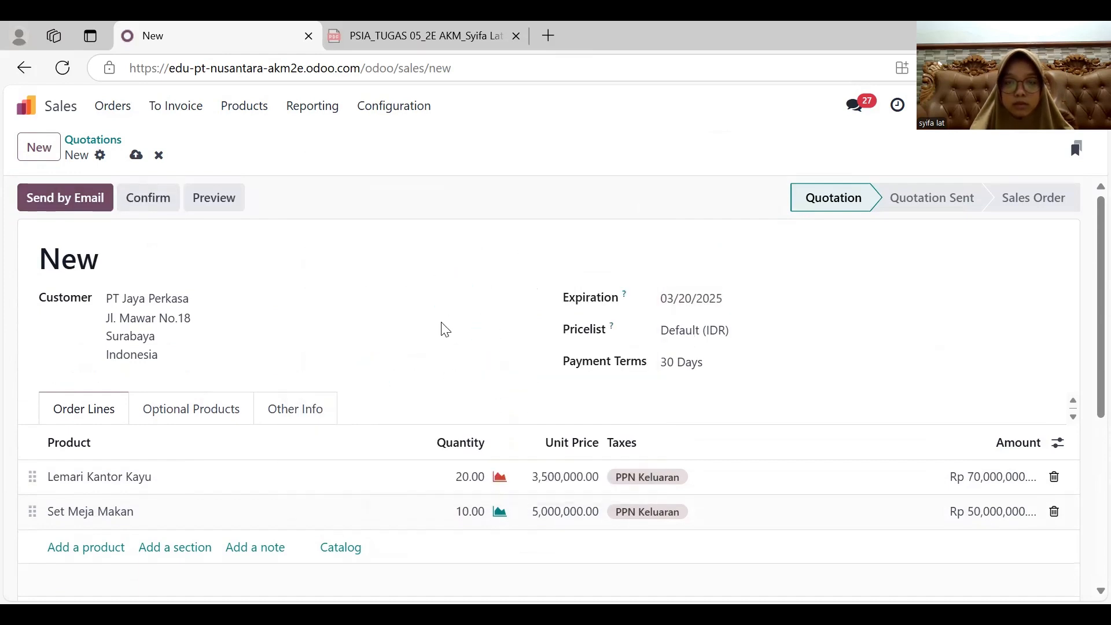
- Send the PT Jaya Perkasa quotation by email and confirm it as a sales order
click(72, 202)
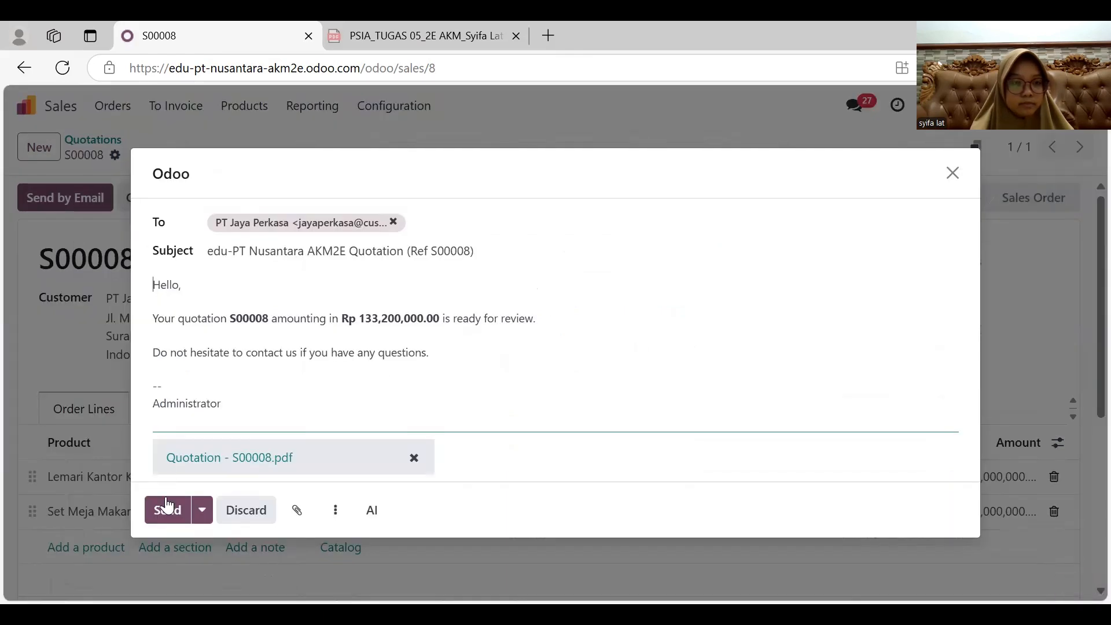
click(166, 509)
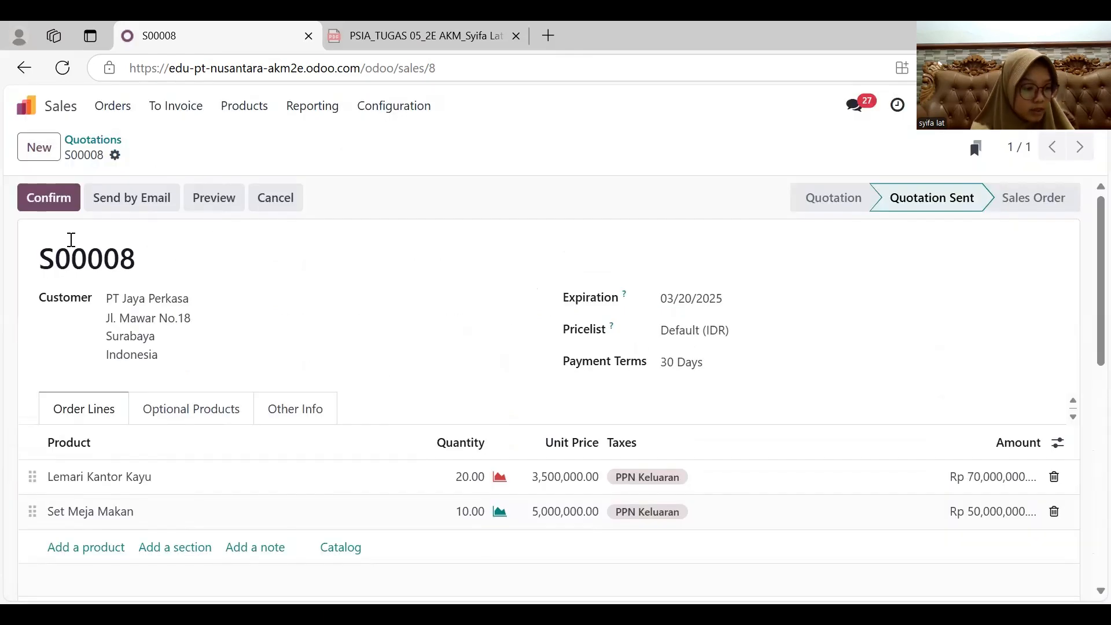
click(50, 198)
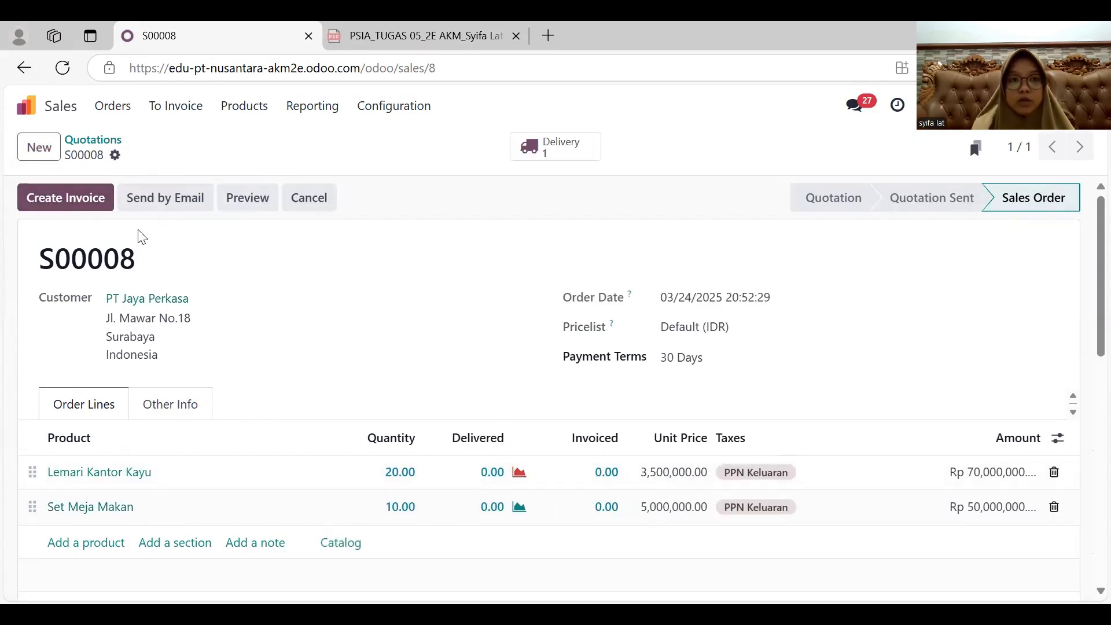
- Open the product list in Inventory to check the on-hand stock of the ordered furniture
click(58, 107)
click(488, 427)
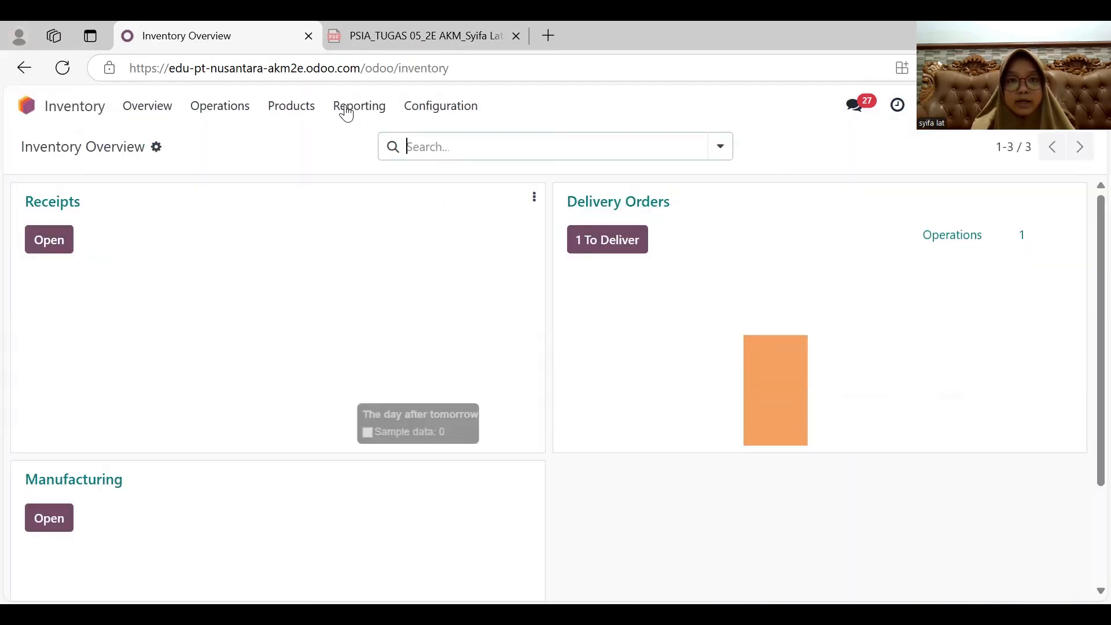
click(304, 105)
click(311, 139)
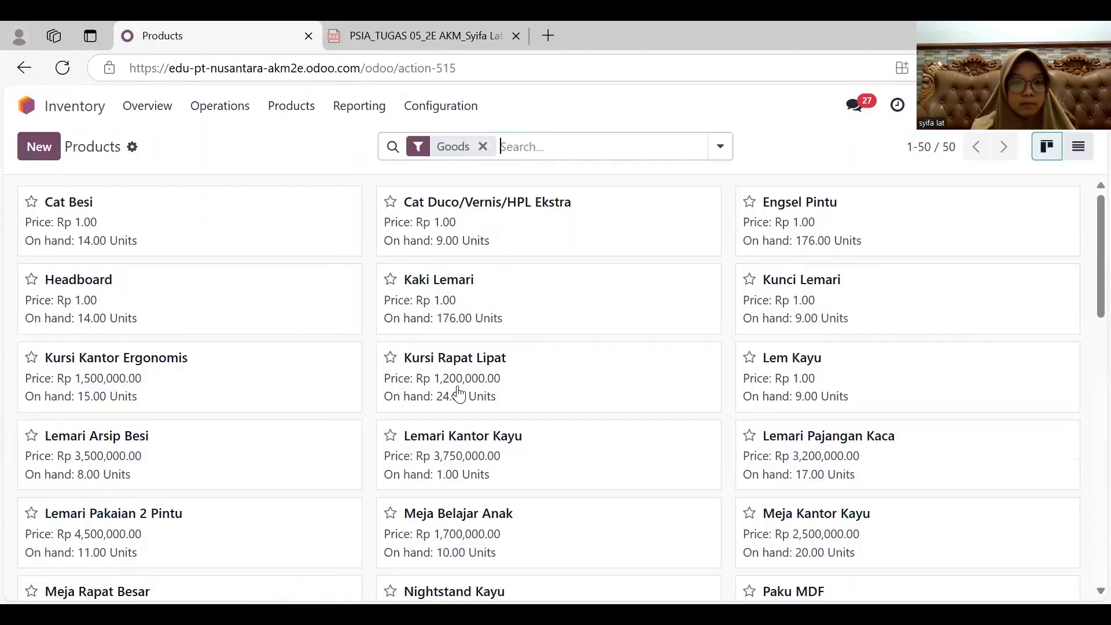
- Create a new manufacturing order in Manufacturing for the product Lemari Kantor Kayu
click(58, 109)
click(607, 434)
click(35, 151)
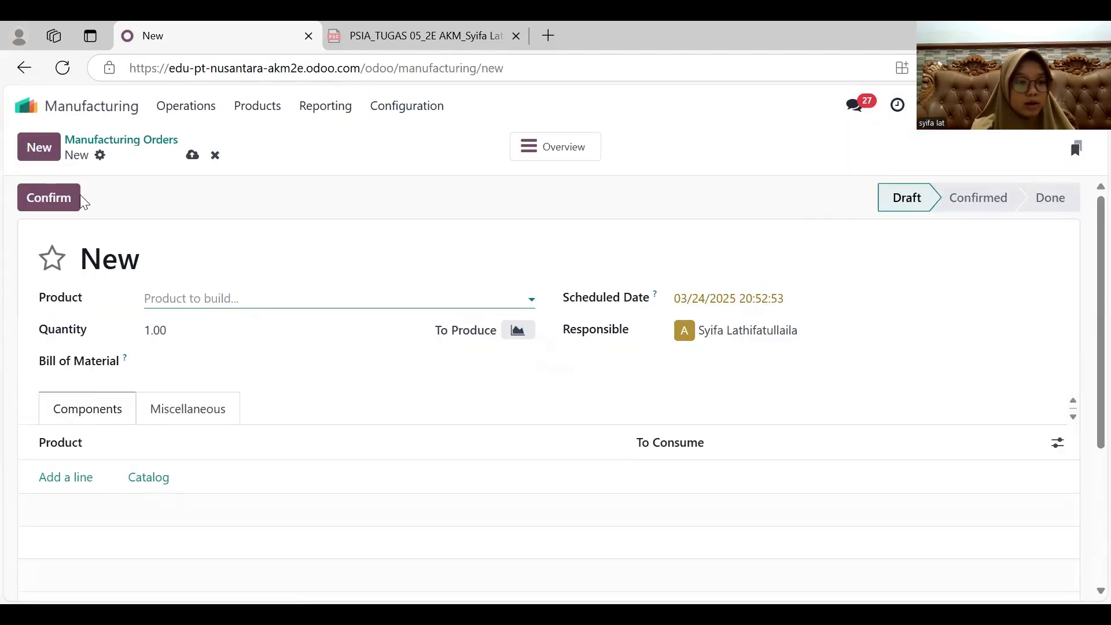
click(182, 299)
text(kay)
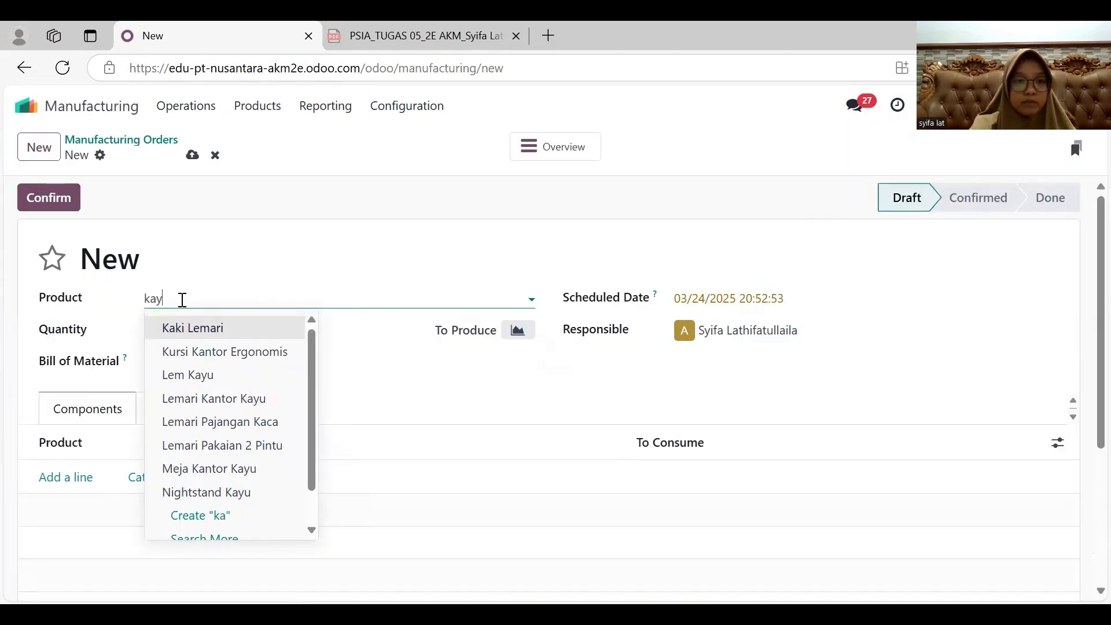
click(210, 350)
- Set the manufacturing order's scheduled date to 03/21/2025 and its quantity to 20
click(746, 301)
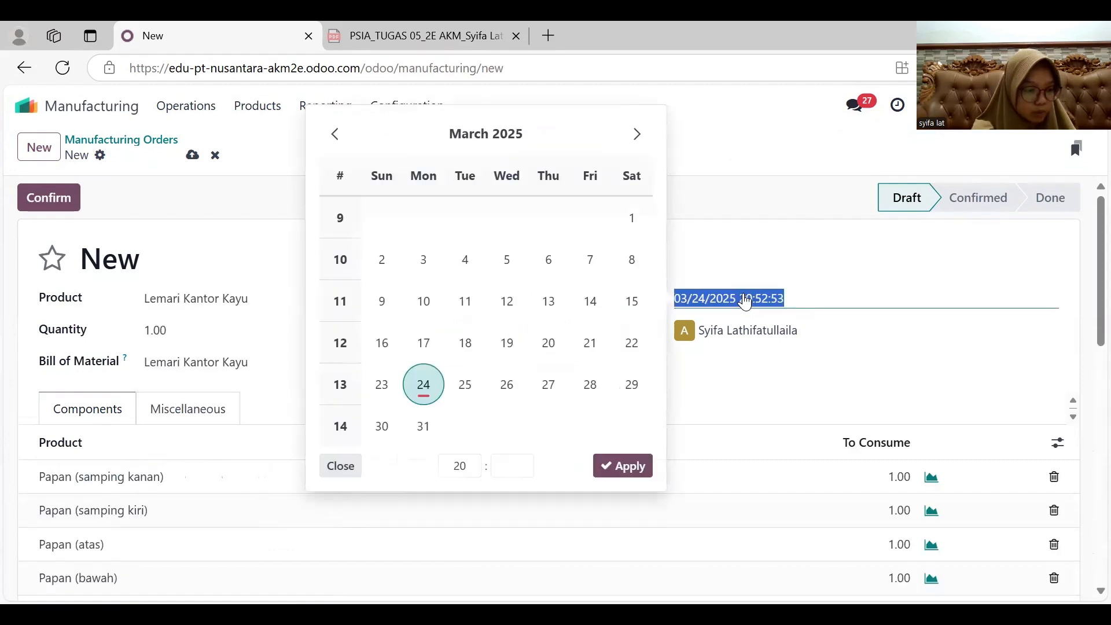
click(590, 344)
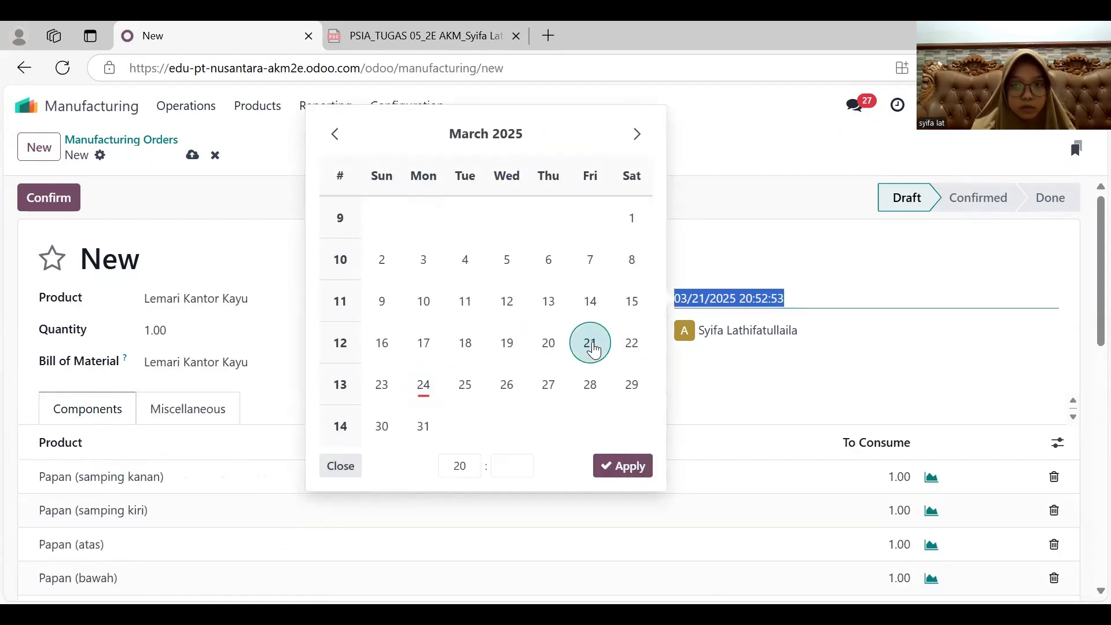
click(637, 474)
click(191, 332)
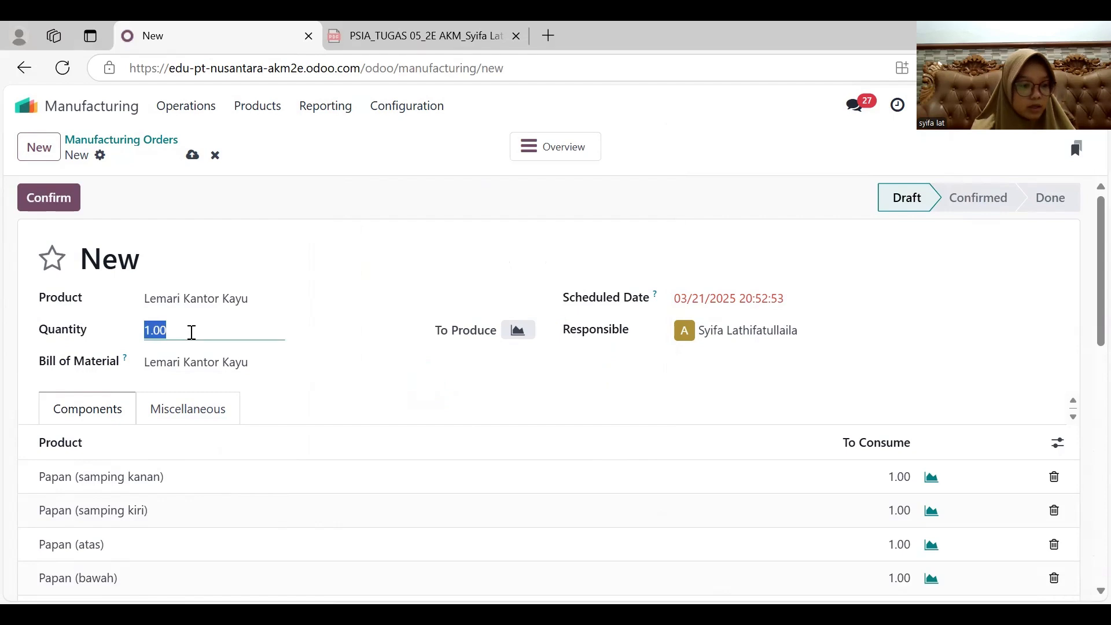
text(20)
click(346, 395)
- Review the manufacturing order's component list for required quantities and stock availability
scroll(346, 396, down, 5)
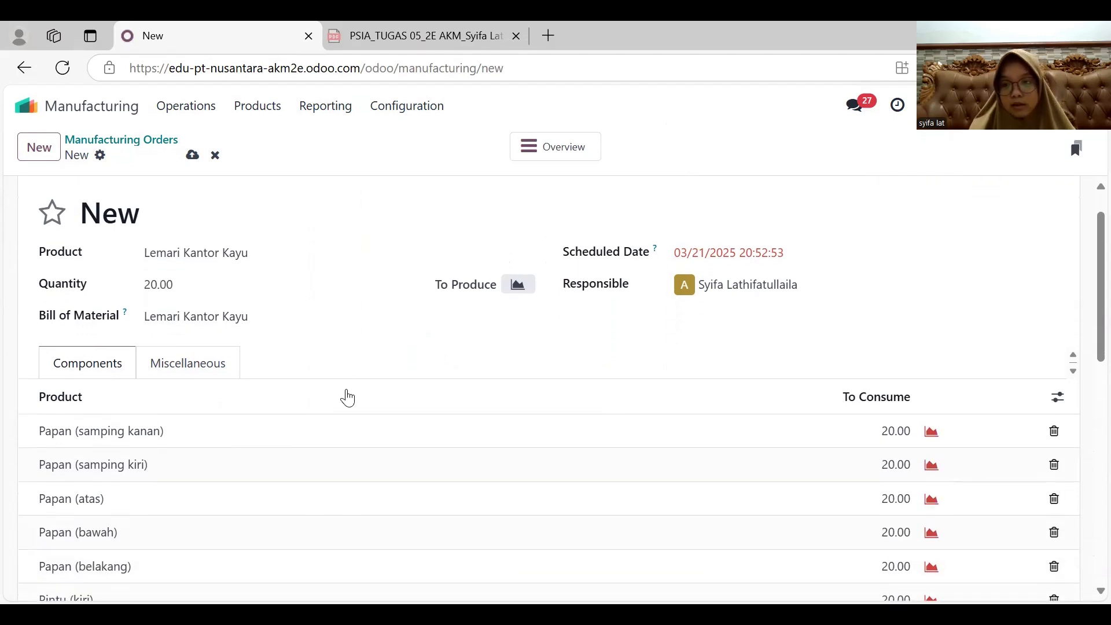
scroll(347, 398, down, 3)
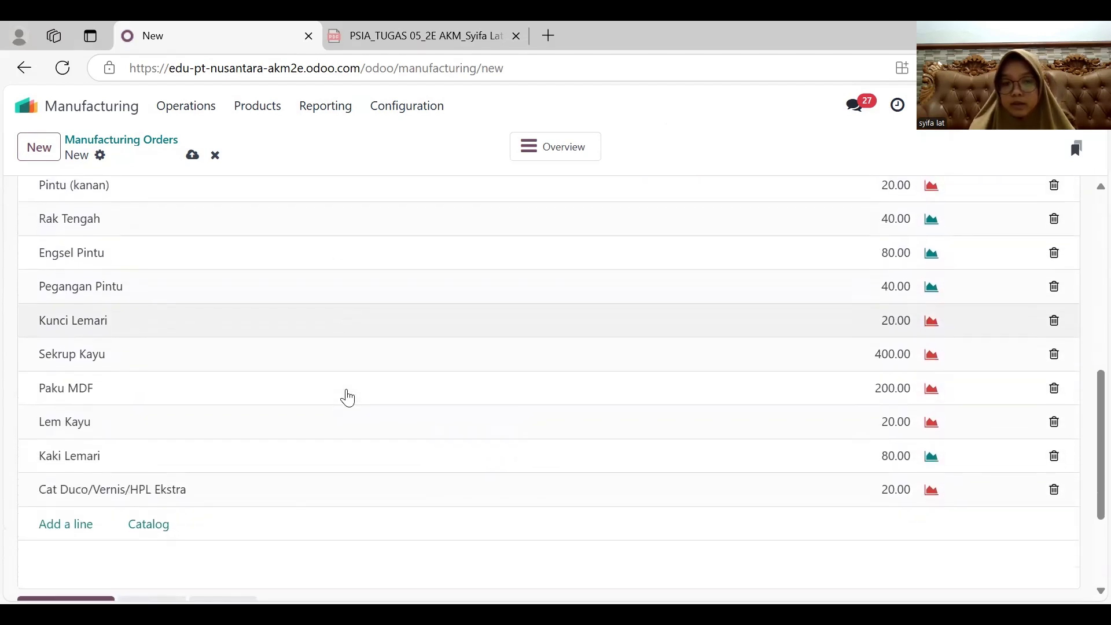
scroll(347, 398, up, 4)
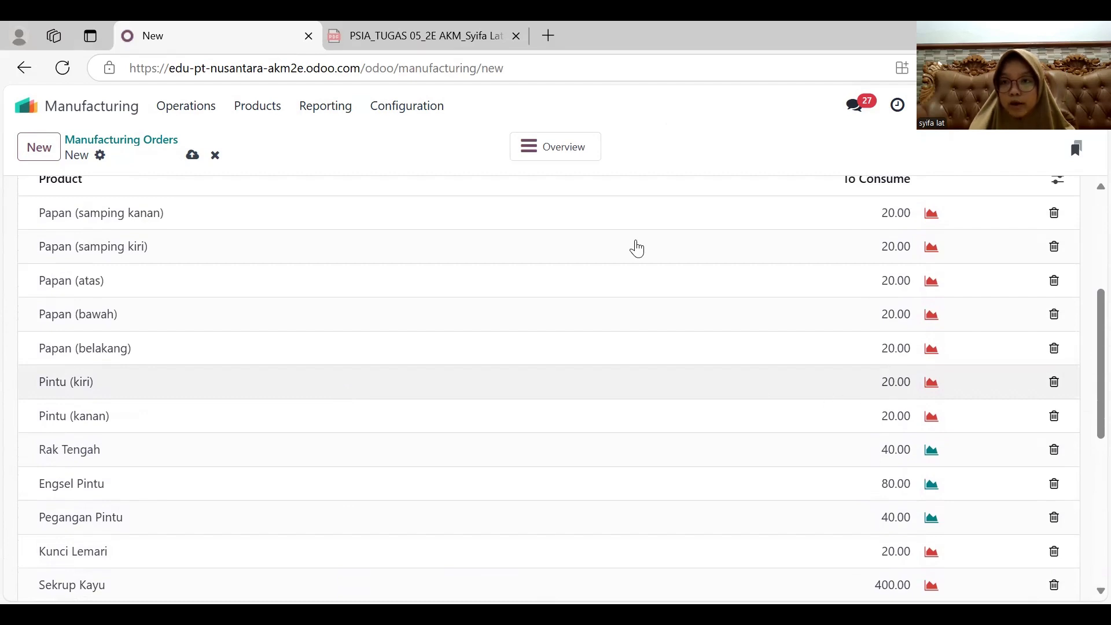
scroll(627, 252, up, 1)
scroll(620, 255, down, 1)
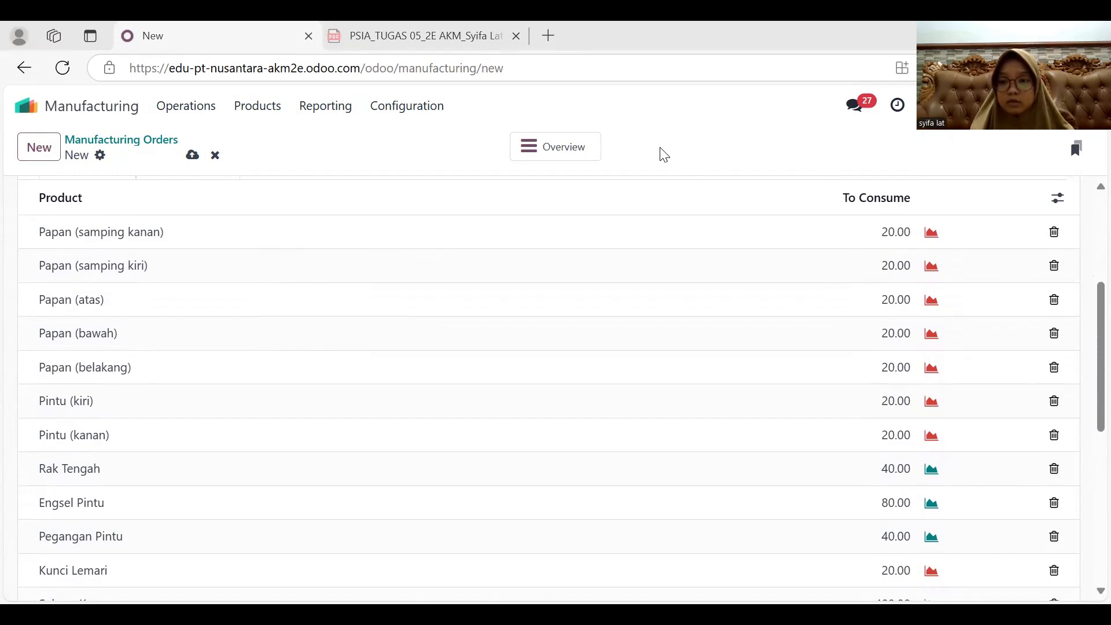
scroll(711, 317, down, 5)
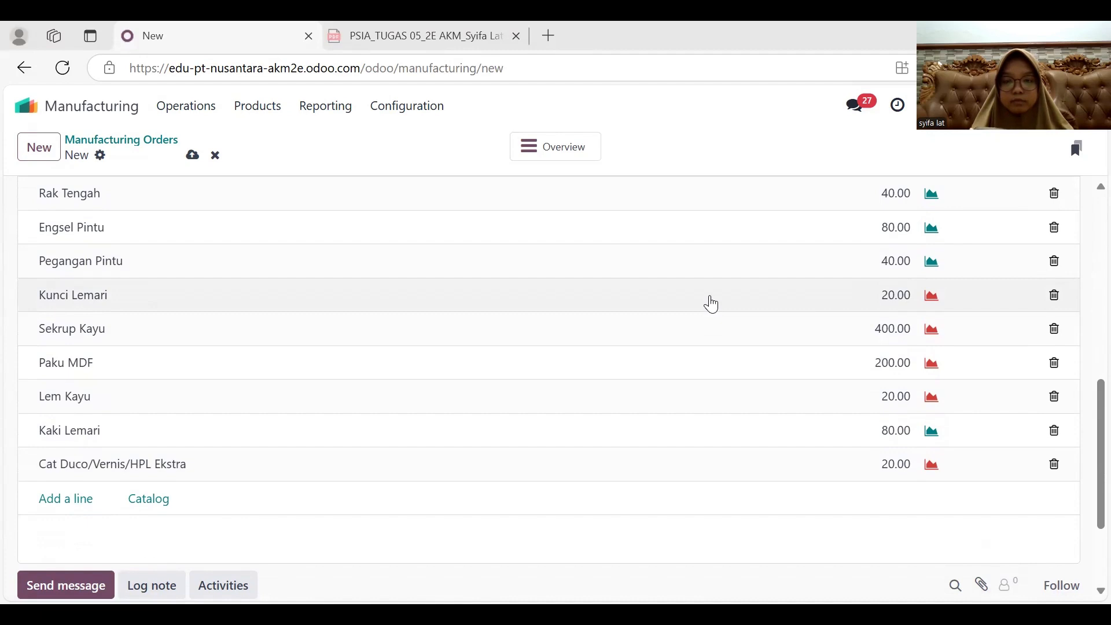
scroll(712, 304, up, 5)
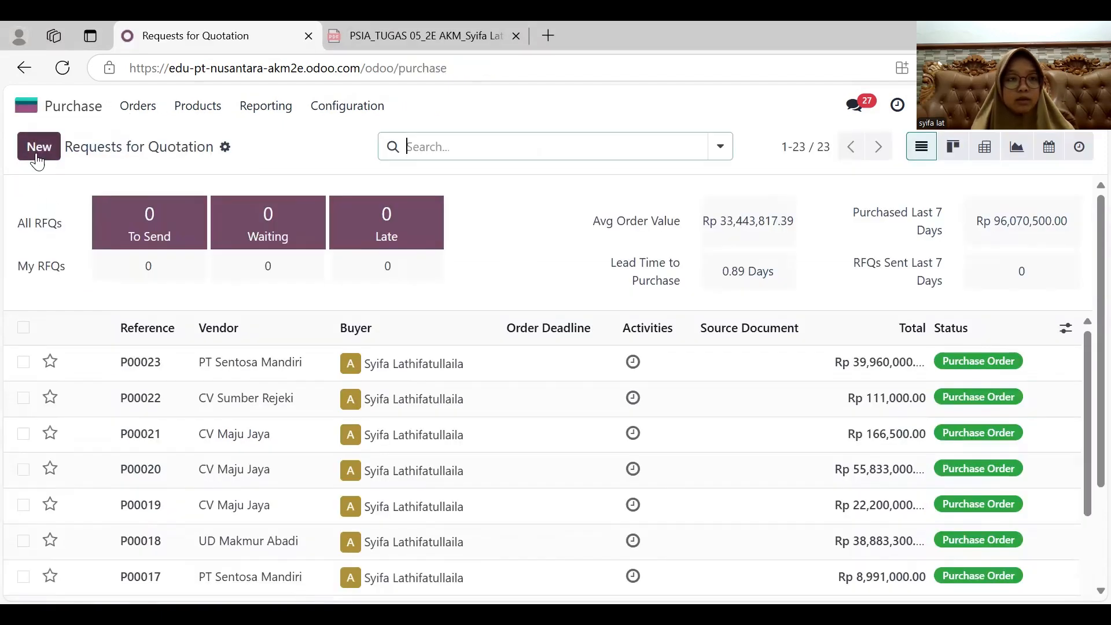
- Create a new request for quotation in Purchase with UD Makmur Abadi as the vendor
click(38, 148)
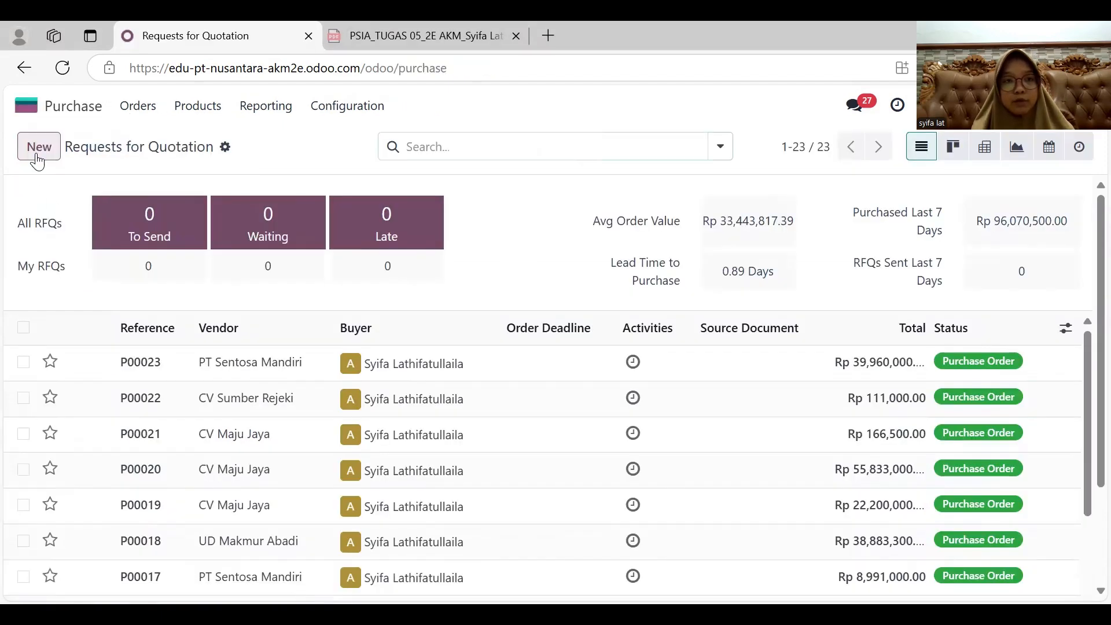
click(208, 313)
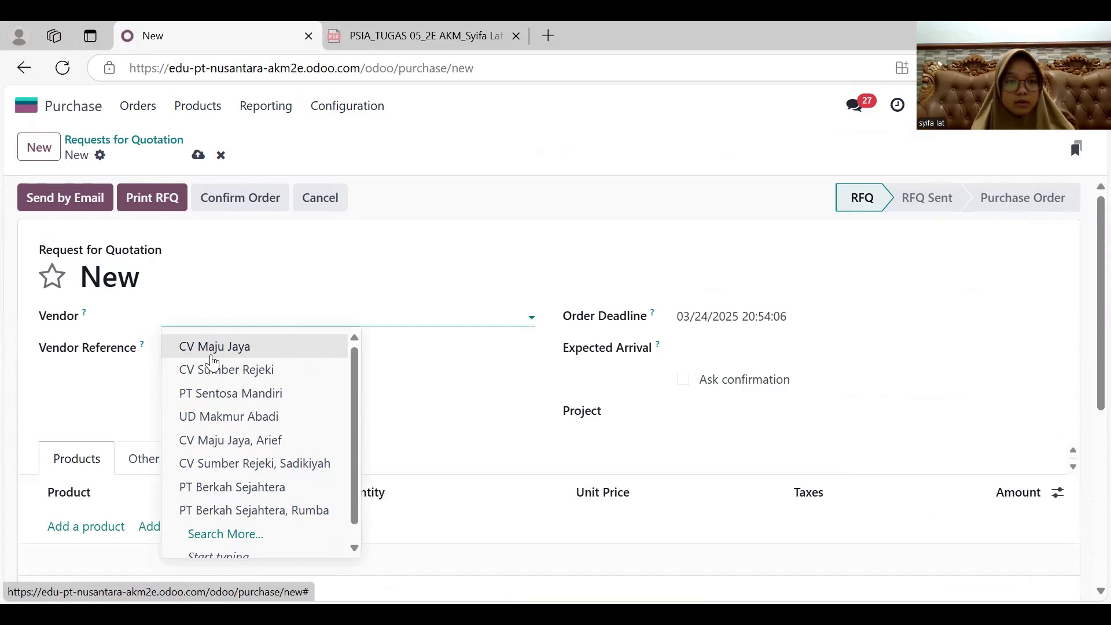
click(215, 416)
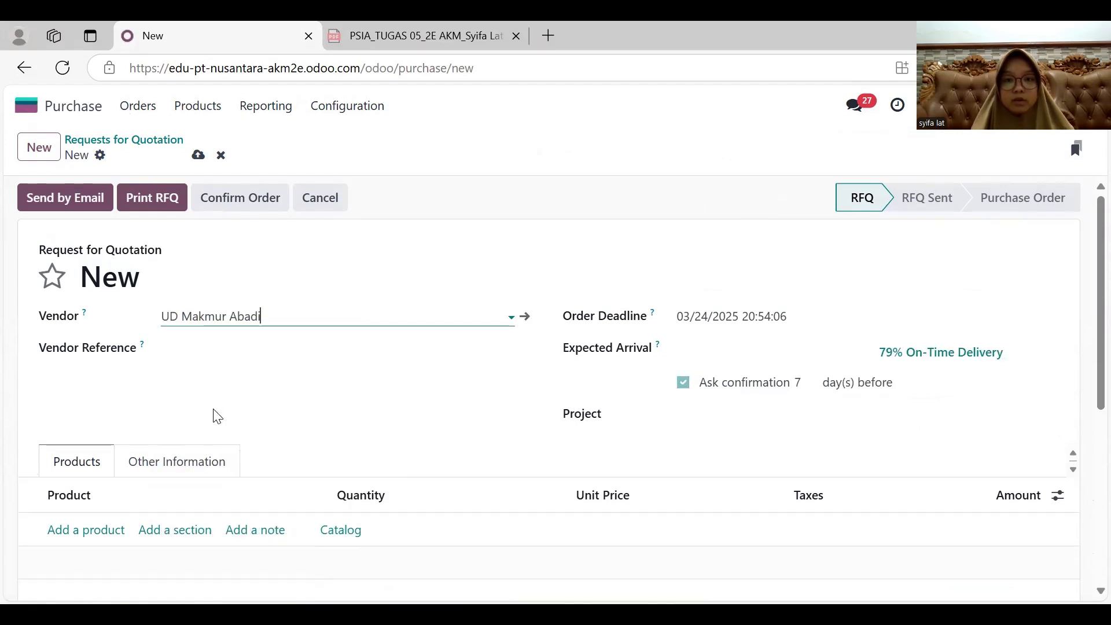
- Set both the order deadline and the expected arrival of the request for quotation to 03/21/2025
click(732, 316)
click(593, 362)
click(628, 485)
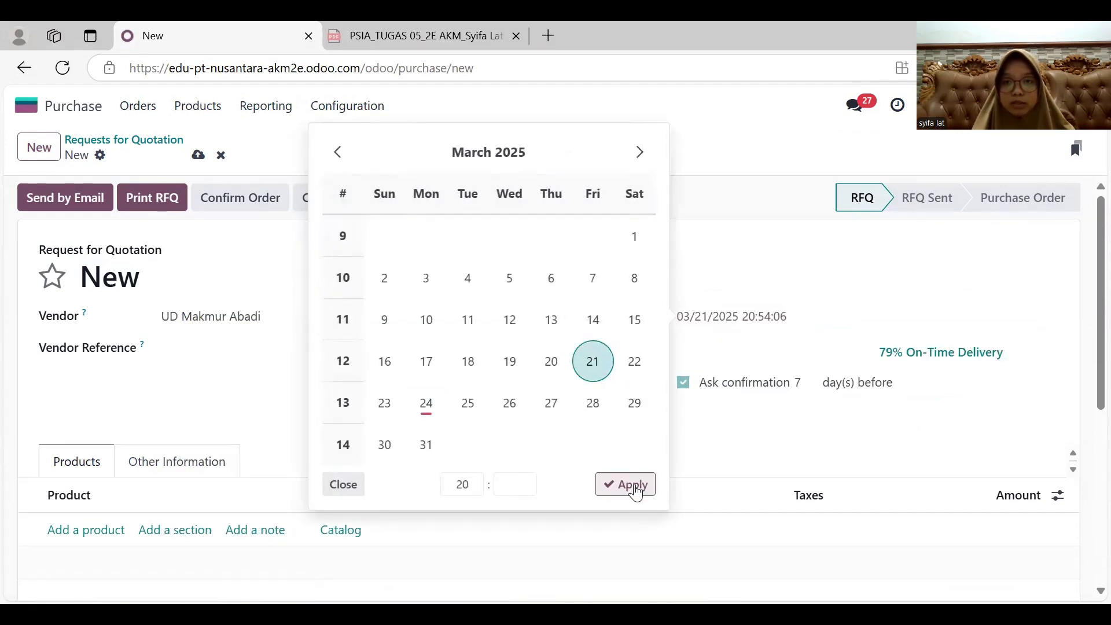
click(712, 351)
click(593, 396)
click(626, 518)
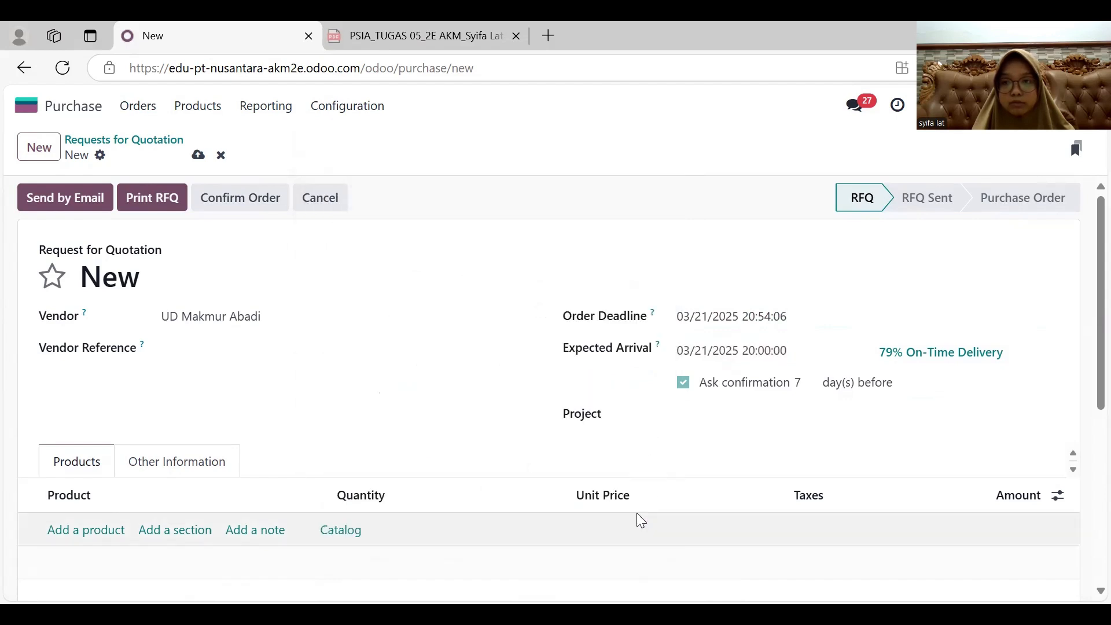
- Add a product line for Papan (samping kanan) with quantity 20
scroll(489, 446, down, 2)
click(93, 399)
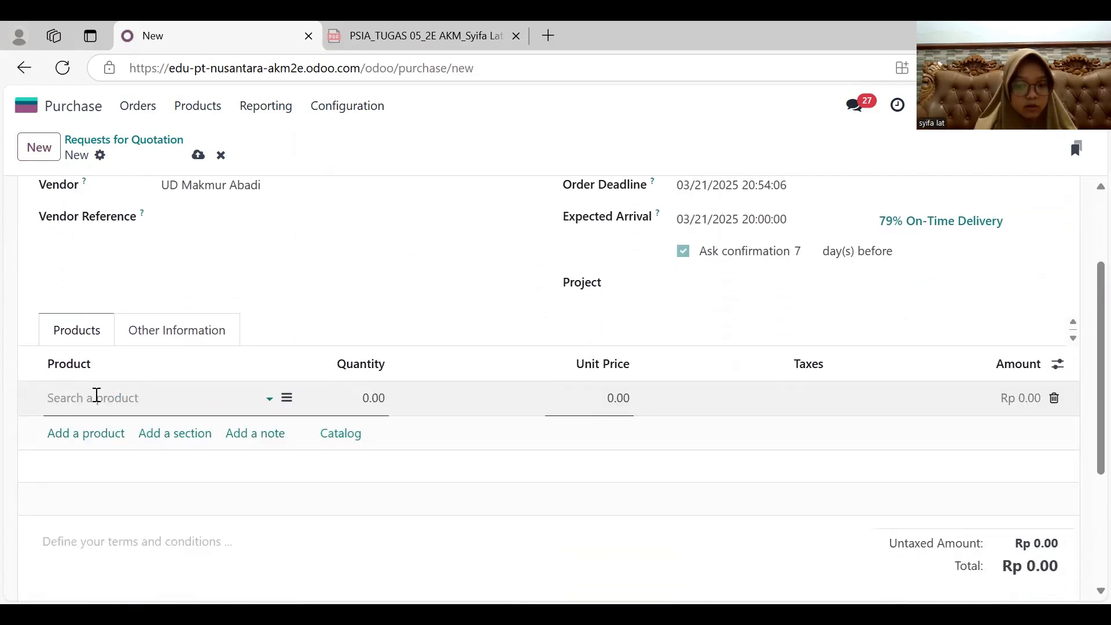
text(sam)
key(Return)
click(369, 400)
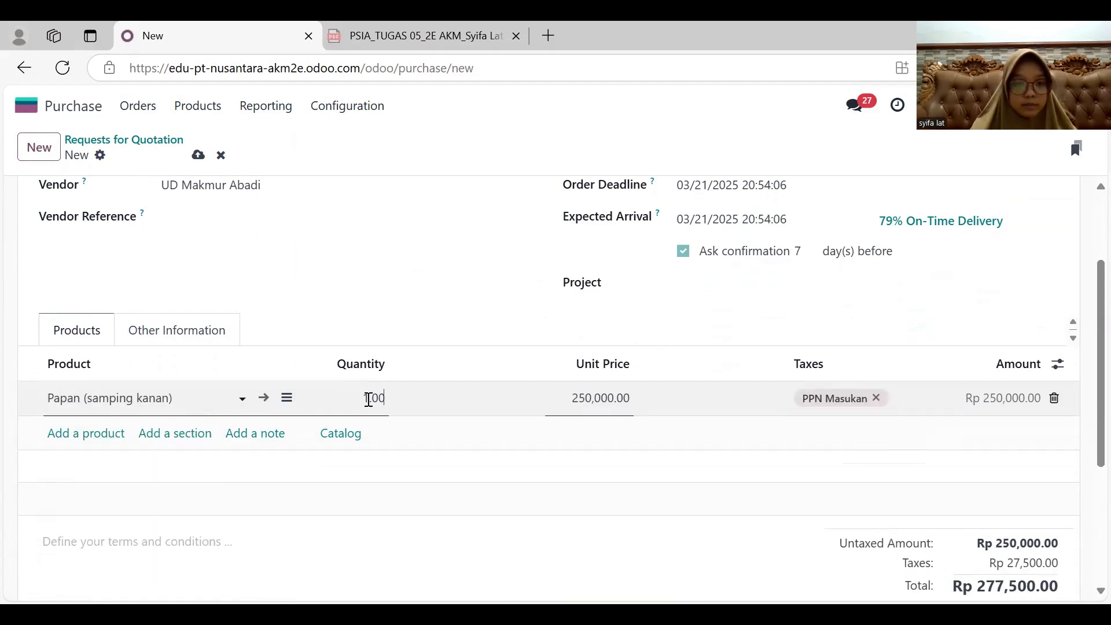
key(Return)
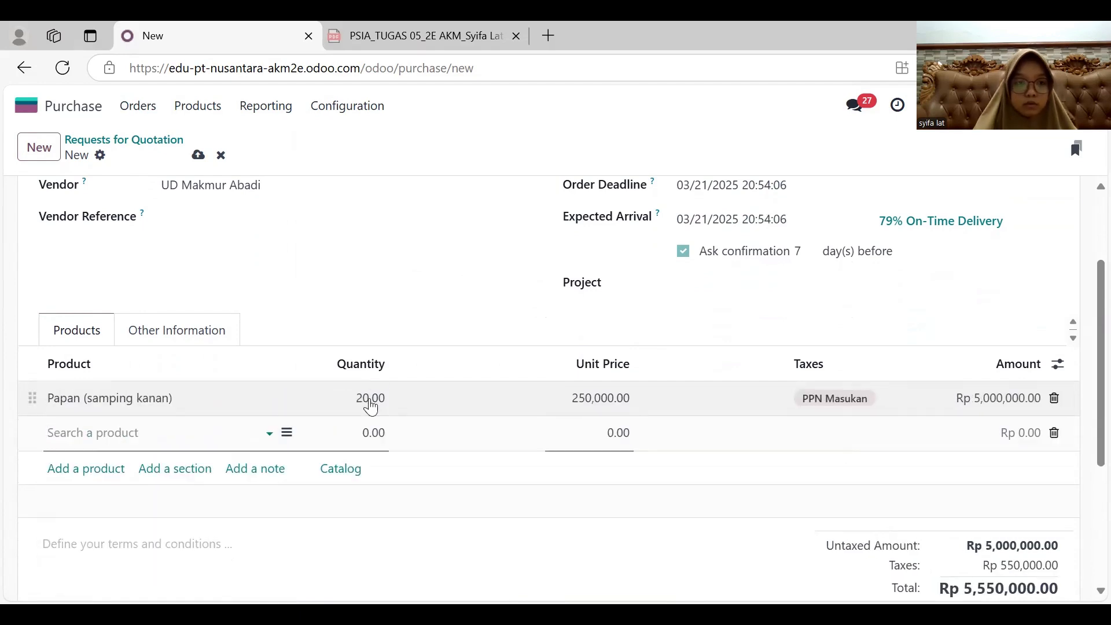
- Add a product line for Papan (samping kiri) with quantity 20
text(samp)
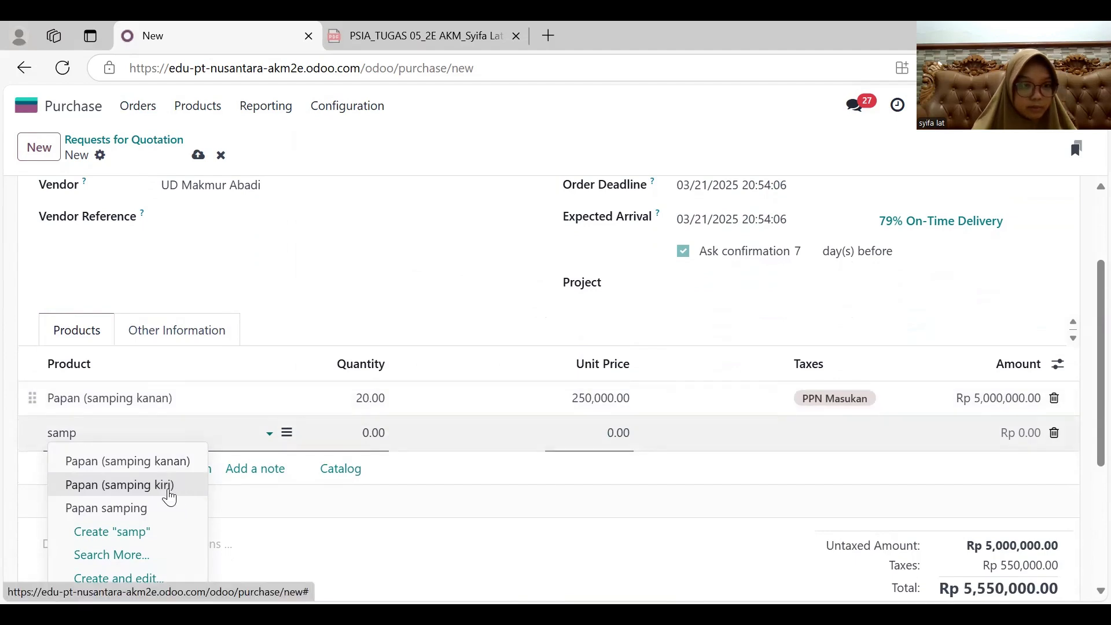
click(163, 485)
click(383, 432)
text(20)
key(Return)
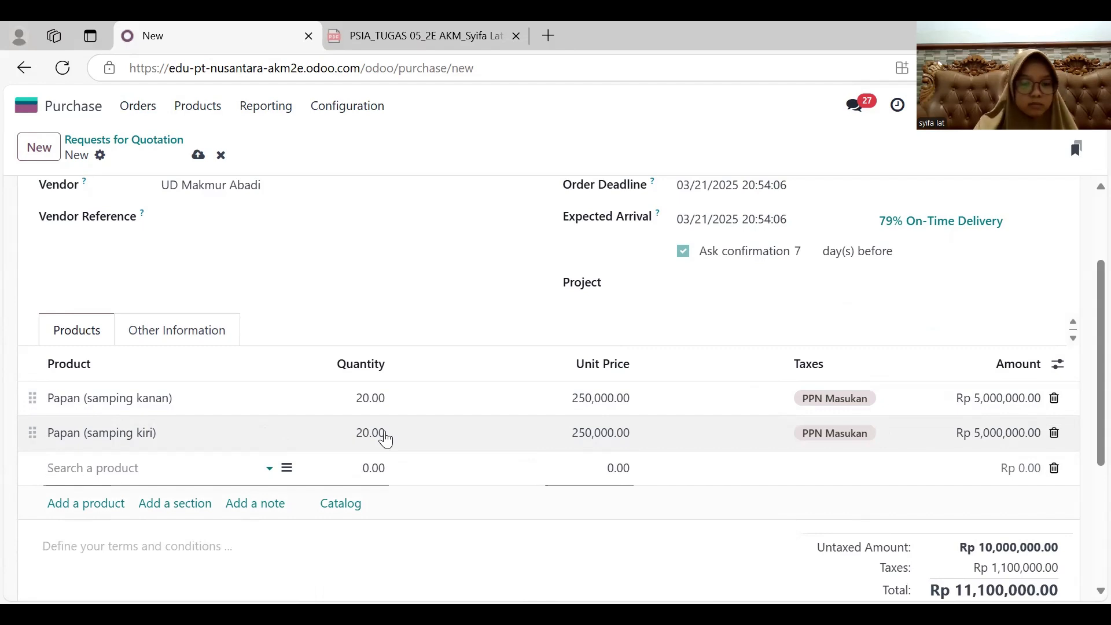
- Add a product line for Papan (atas) with quantity 20
text(atas)
key(Return)
click(377, 470)
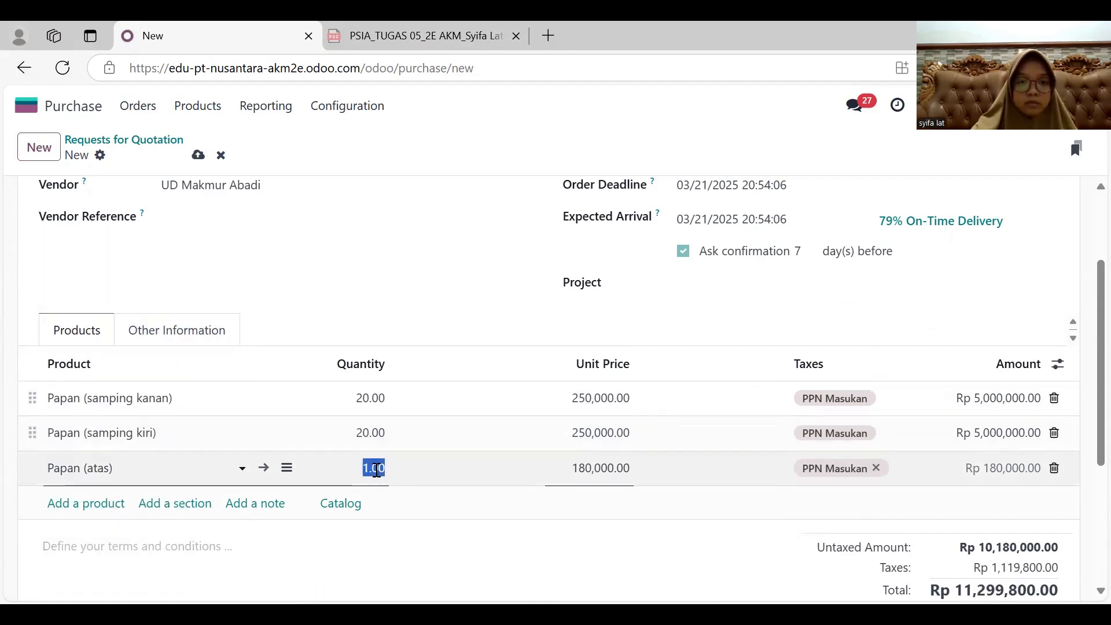
text(20)
key(Return)
- Add a product line for Papan (bawah) with quantity 20
text(bawa)
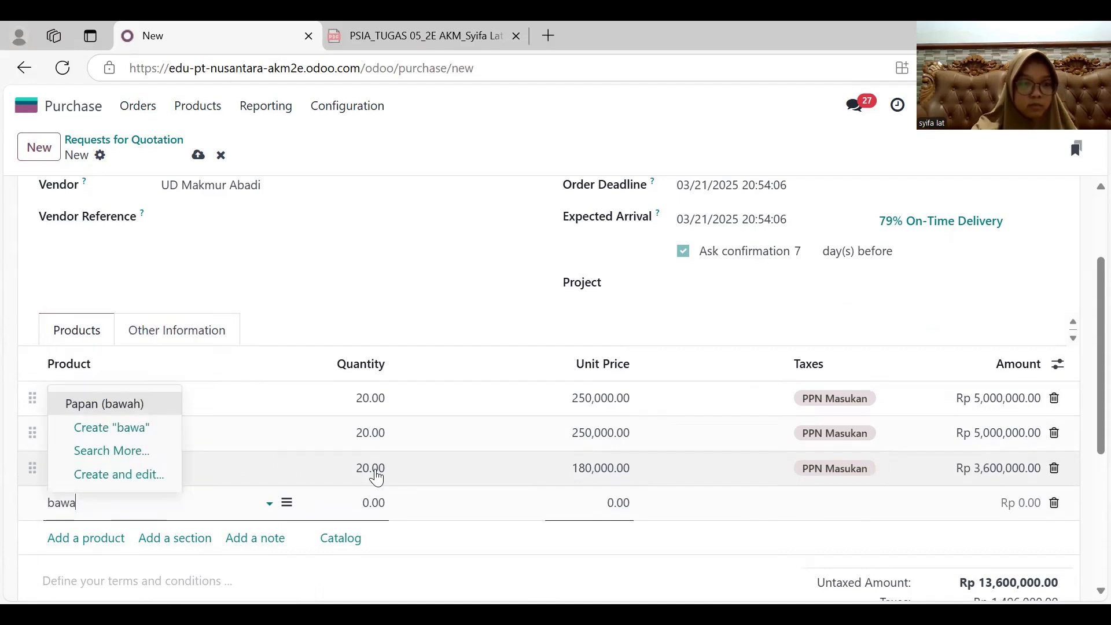
key(Return)
click(383, 496)
text(20)
key(Return)
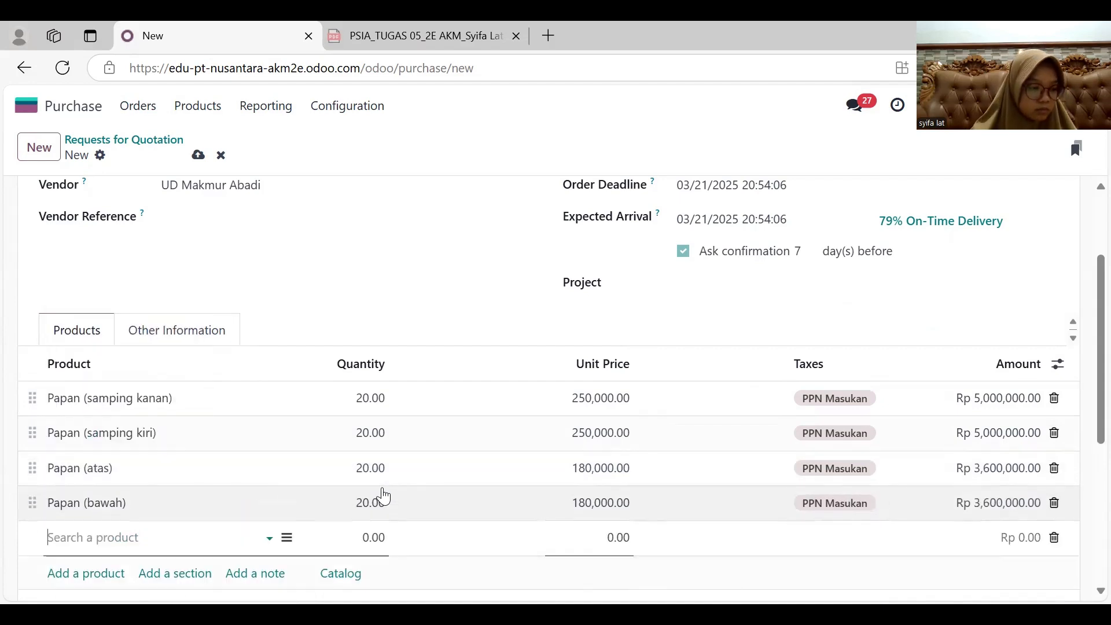
- Add a product line for Papan (belakang) with quantity 20
text(bel)
key(Down)
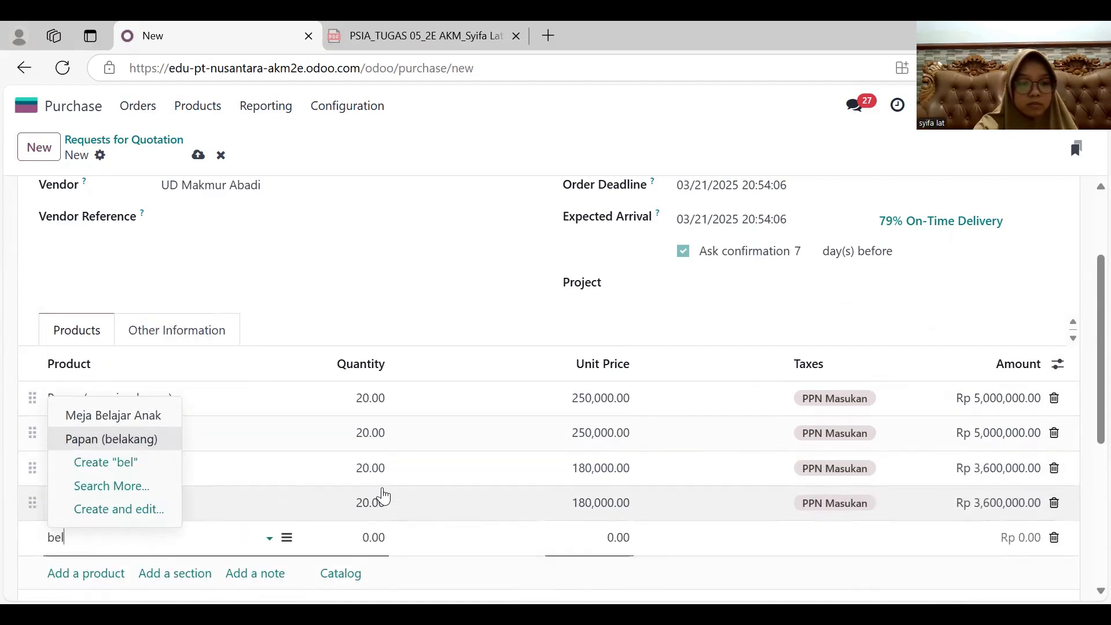
key(Return)
key(BackSpace)
key(Return)
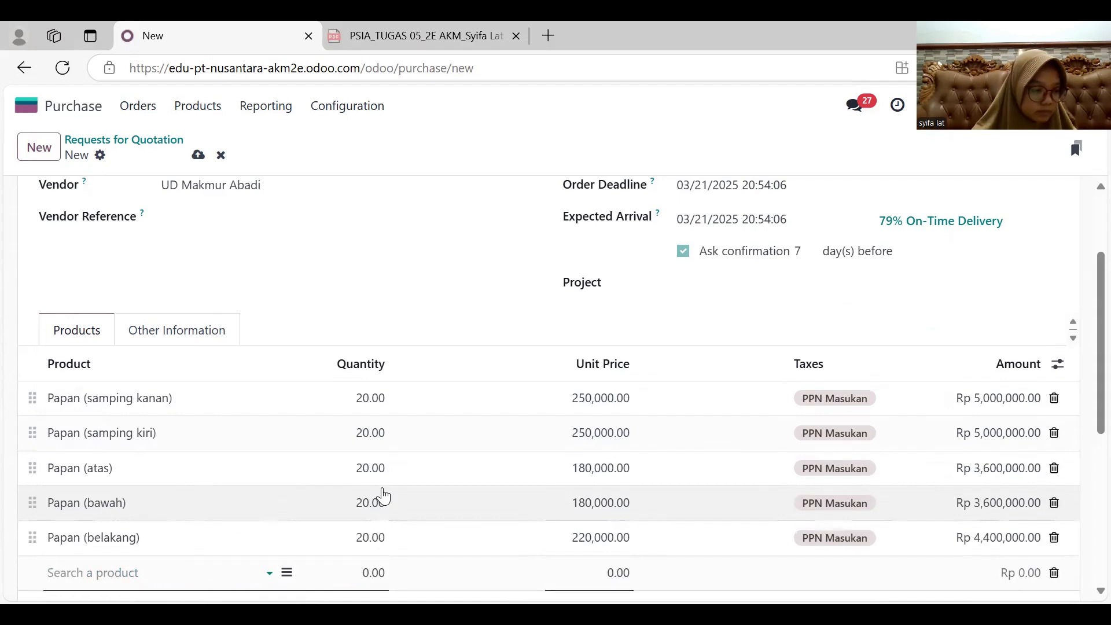
- Add a product line for Pintu (kiri) with quantity 20
text(kiri)
key(Down)
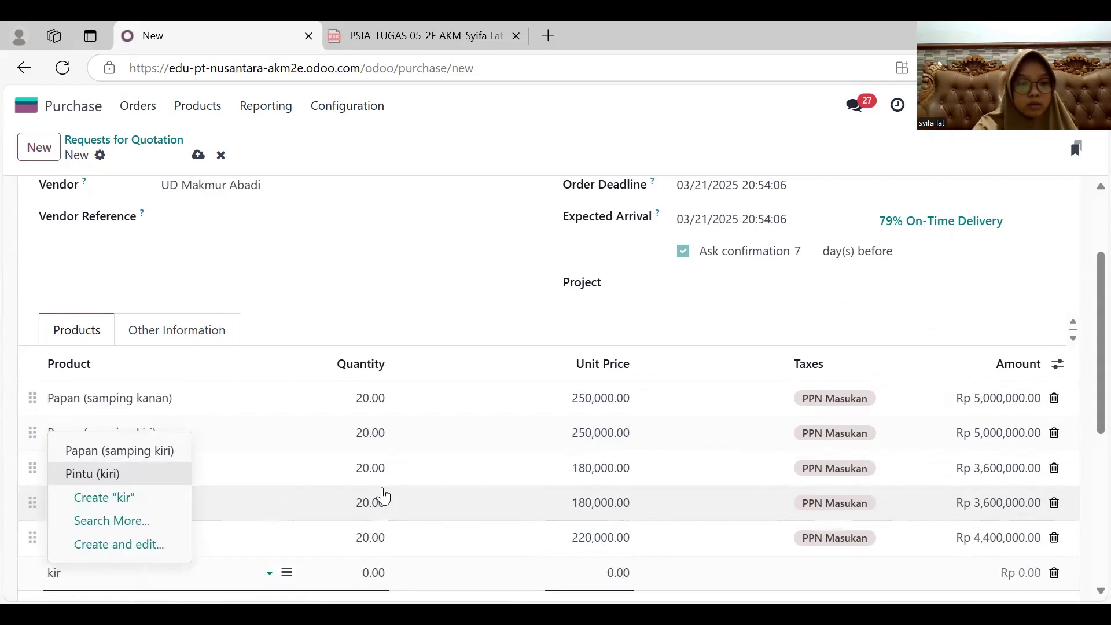
key(Return)
key(BackSpace)
text(20)
key(Return)
- Add a product line for Pintu (kanan) with quantity 20
text(ka)
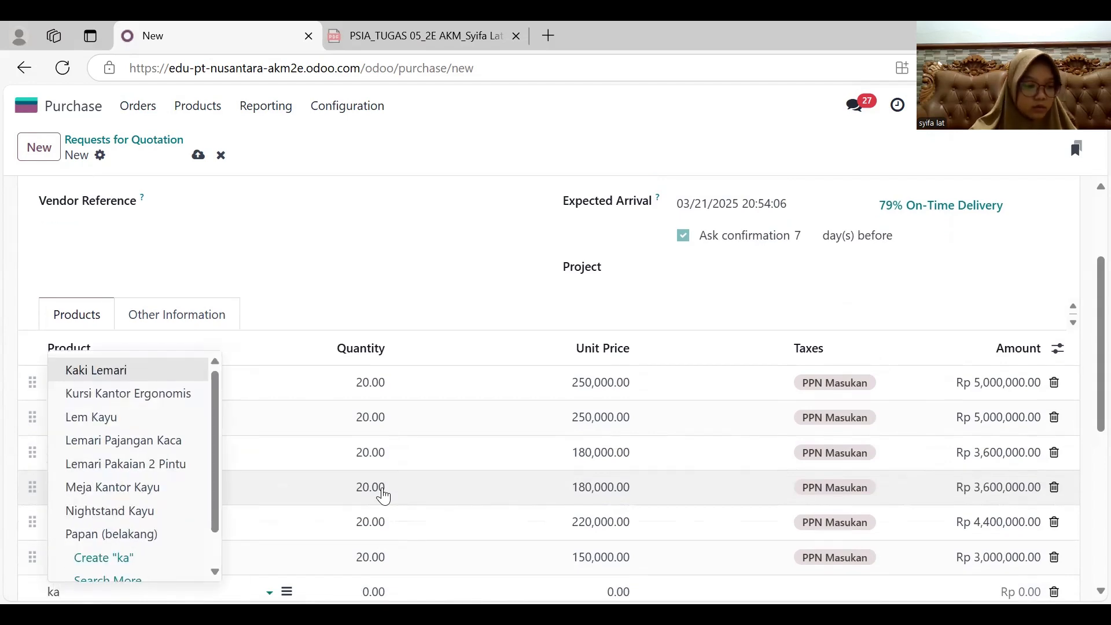
text(n)
key(Down)
key(Down)
key(Down)
key(Down)
key(Return)
key(BackSpace)
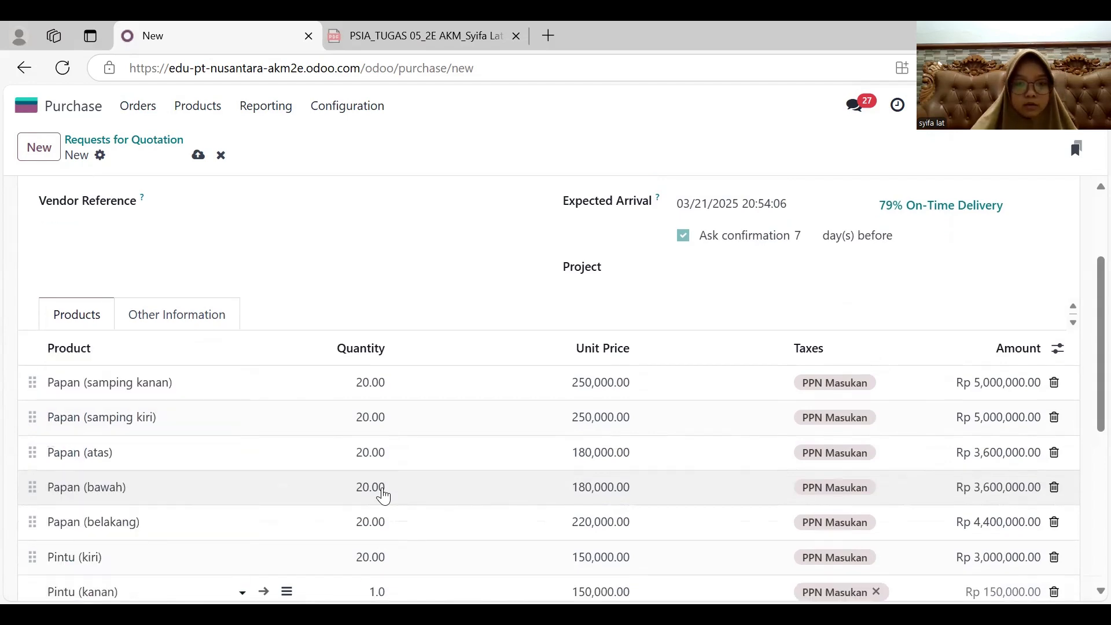
text(20)
key(Return)
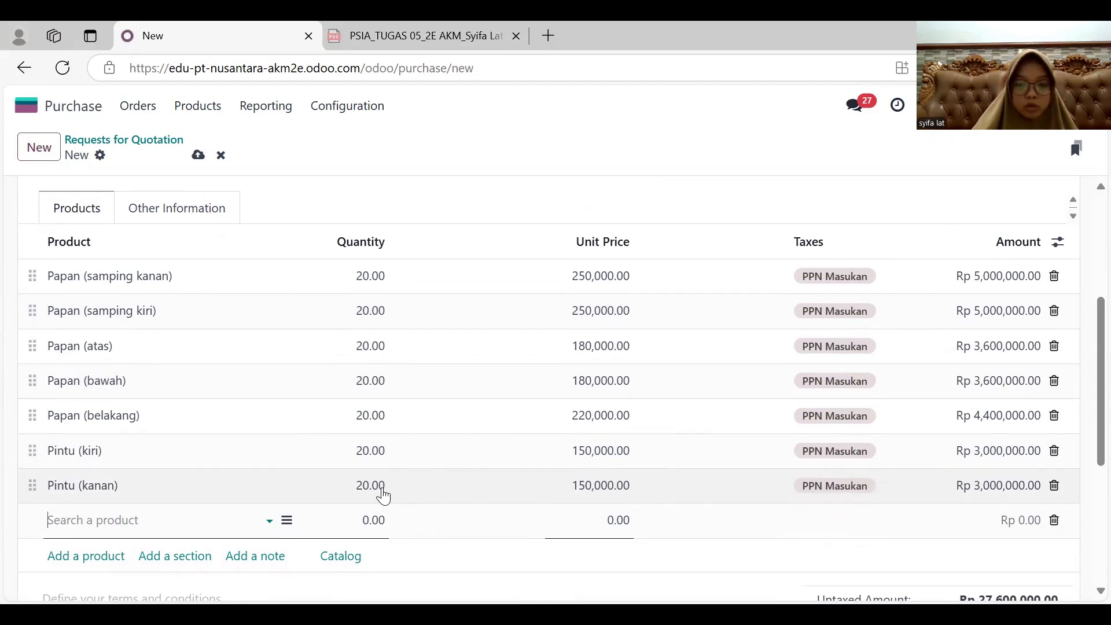
- Add a product line for Kunci Lemari with quantity 20
text(kun)
key(Return)
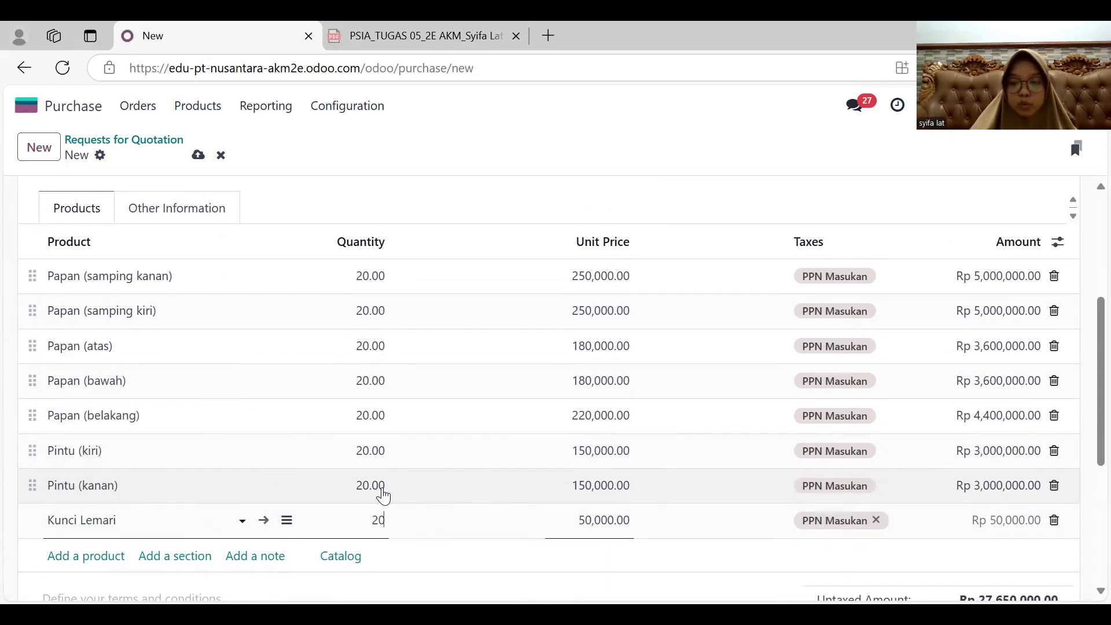
text(20)
key(Return)
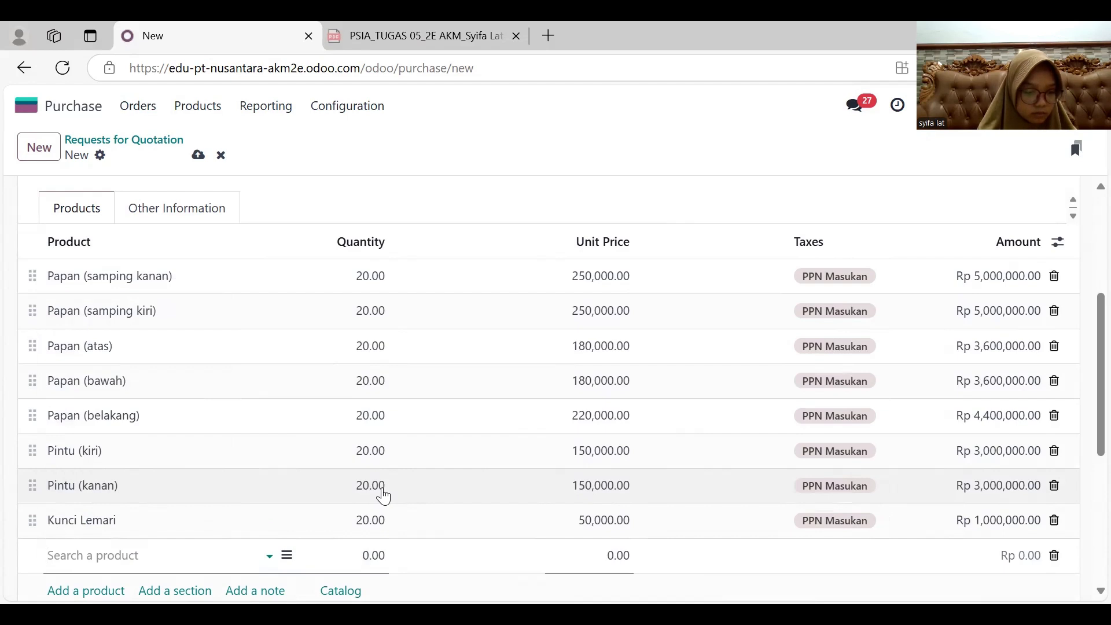
- Add a product line for Sekrup Kayu with quantity 400
text(sek)
key(Return)
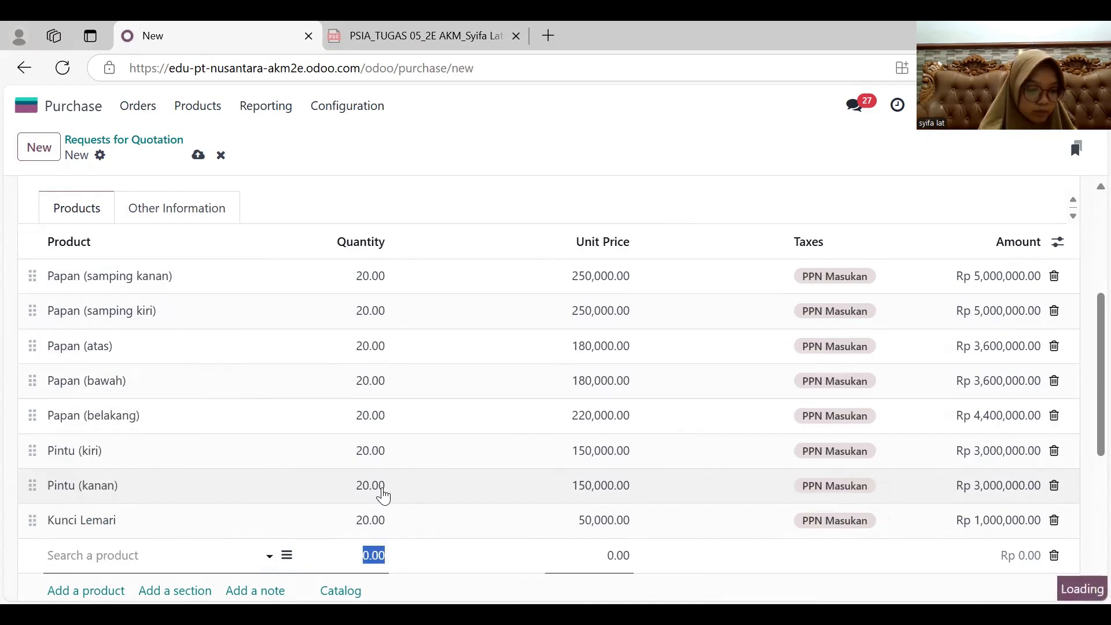
text(4)
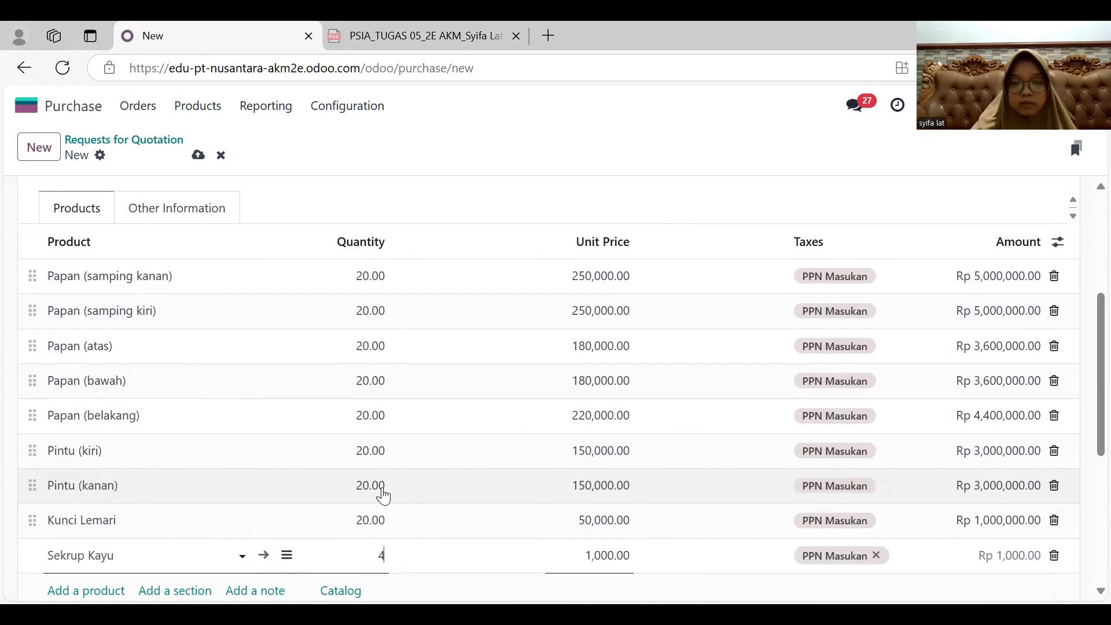
text(00)
key(Return)
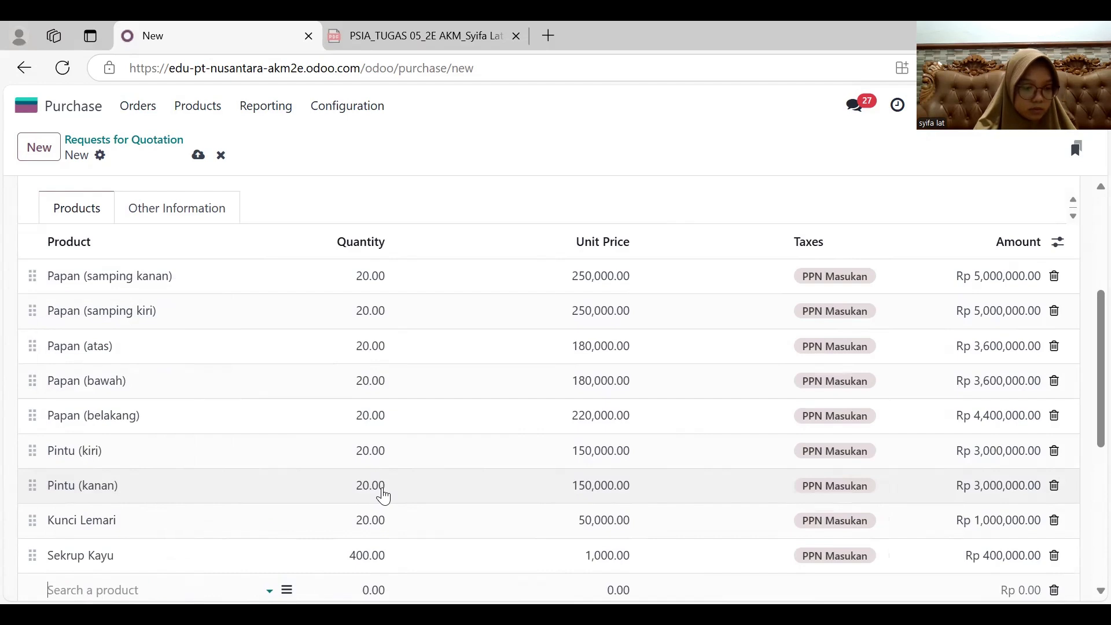
- Add a product line for Paku MDF with quantity 200
text(mdf)
scroll(382, 496, down, 2)
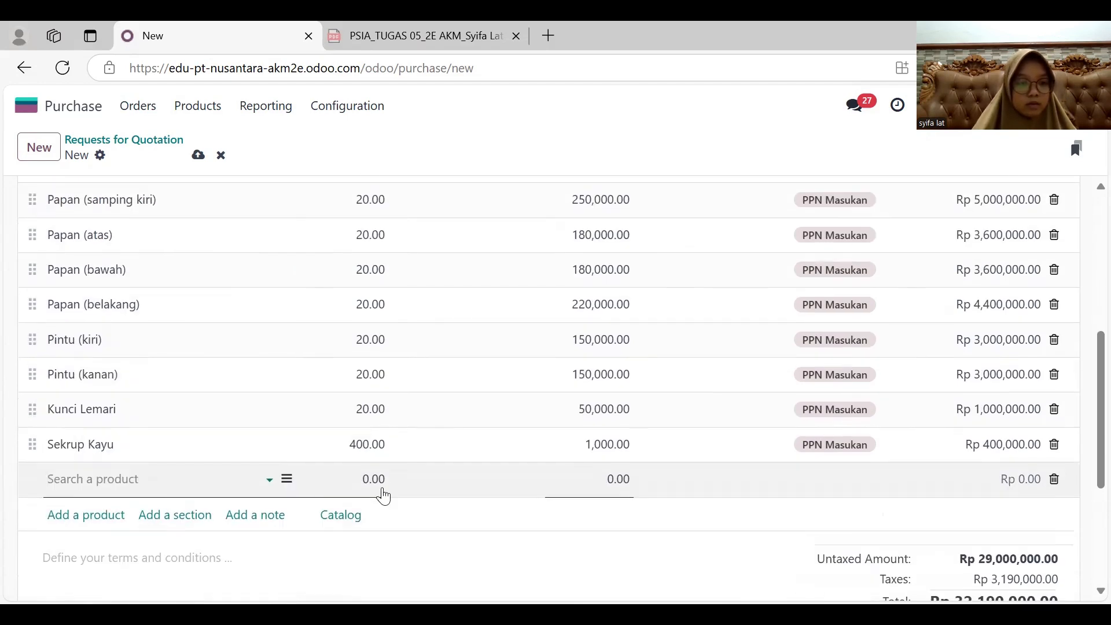
click(95, 357)
click(379, 479)
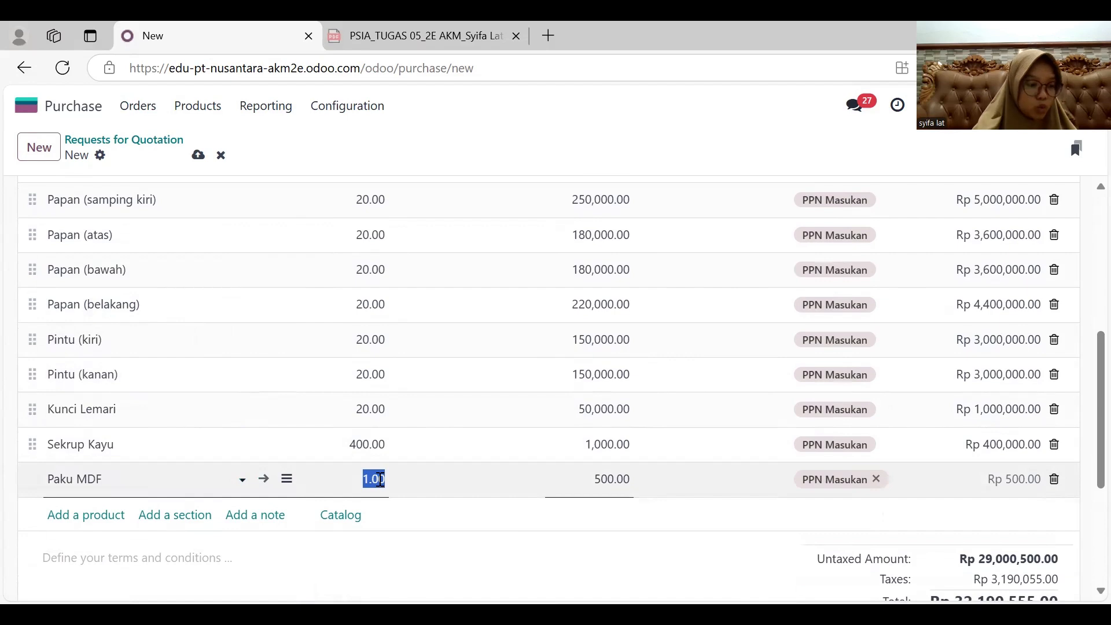
text(200)
key(Return)
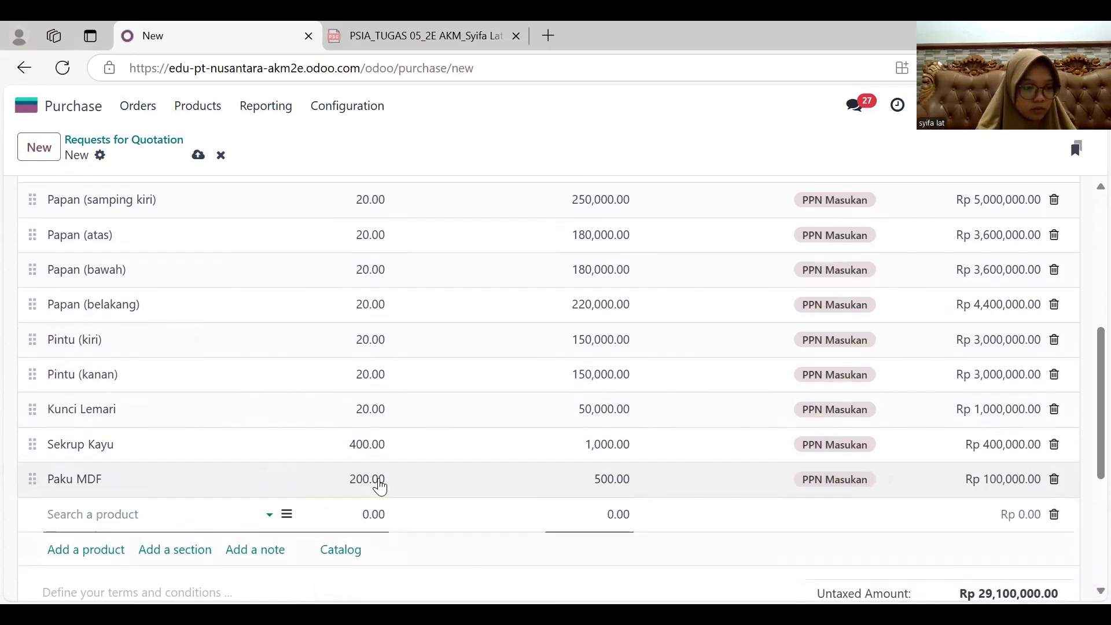
- Add a product line for Lem Kayu with quantity 20
text(le)
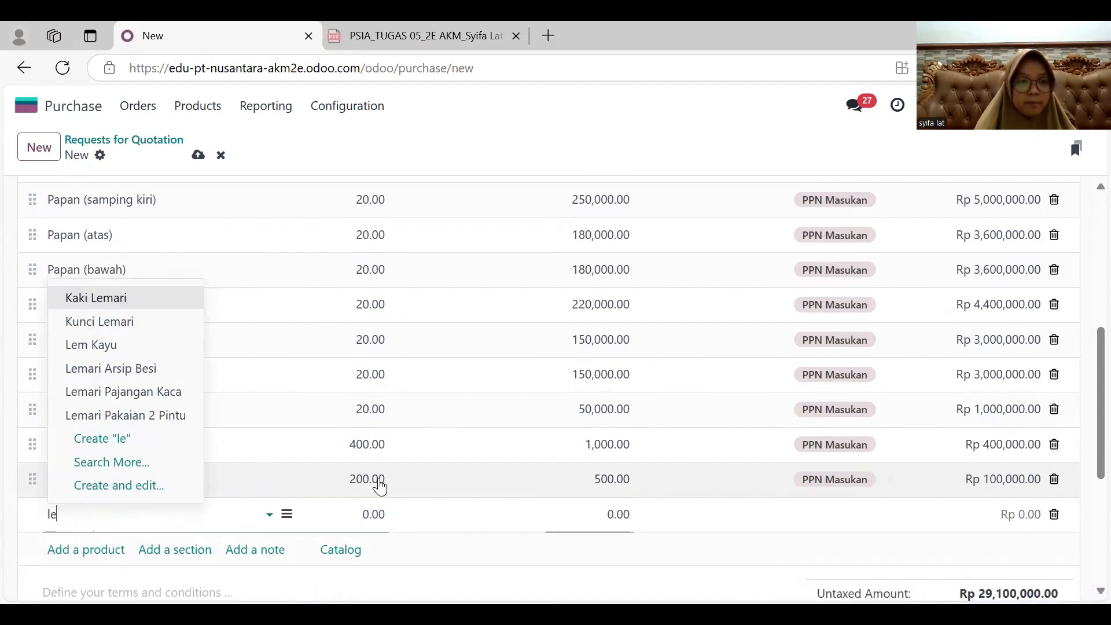
key(Down)
key(Down)
key(Tab)
key(Return)
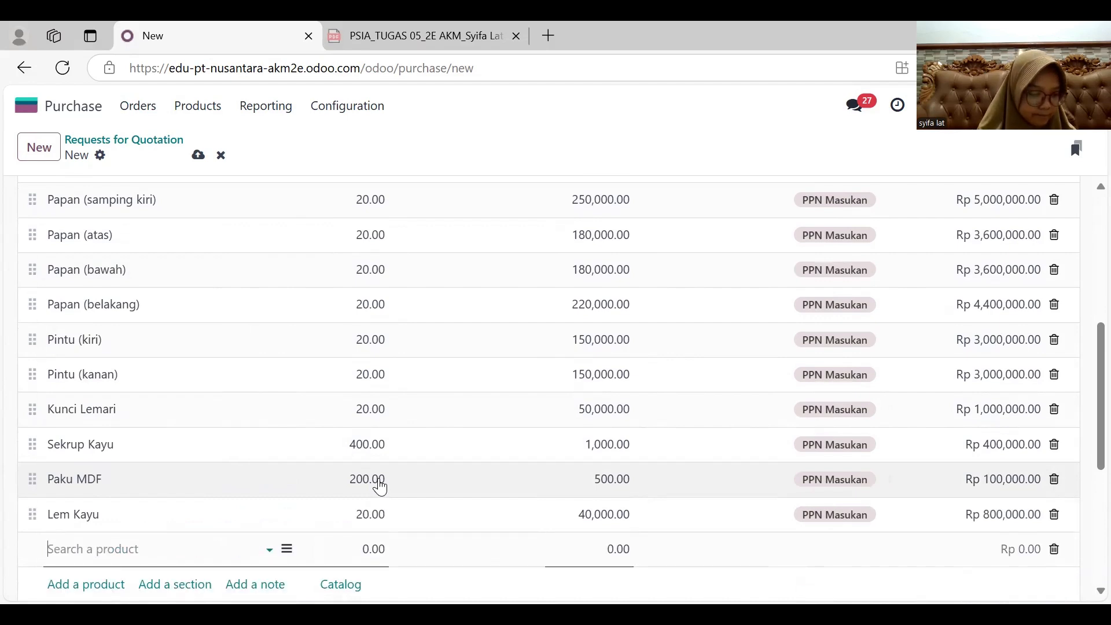
- Add a product line for Cat Duco/Vernis/HPL Ekstra with quantity 20
text(cat)
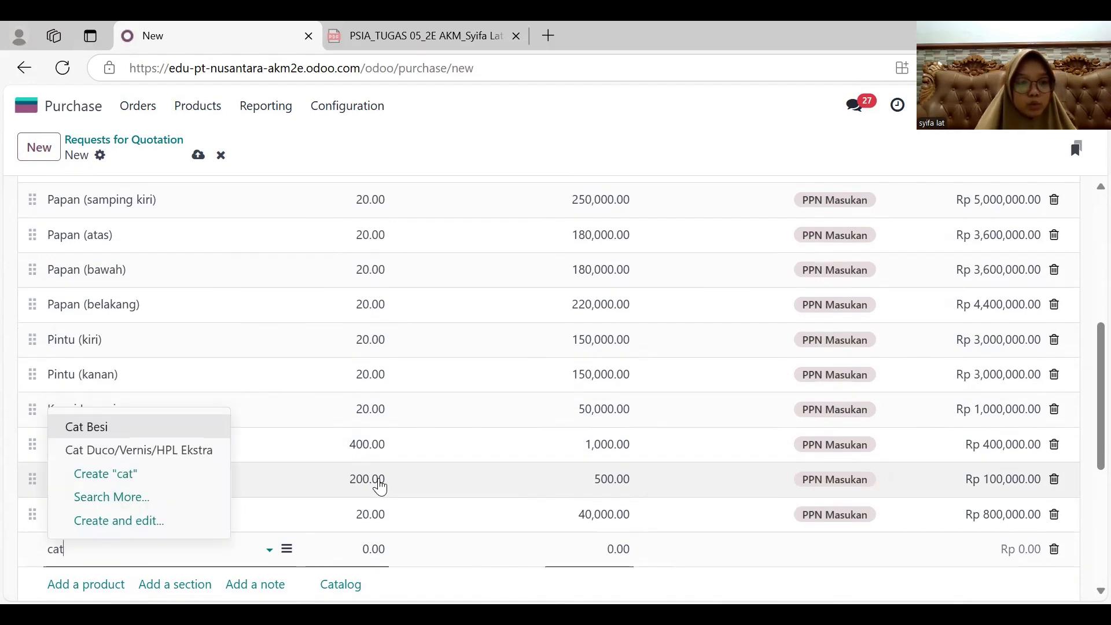
click(206, 455)
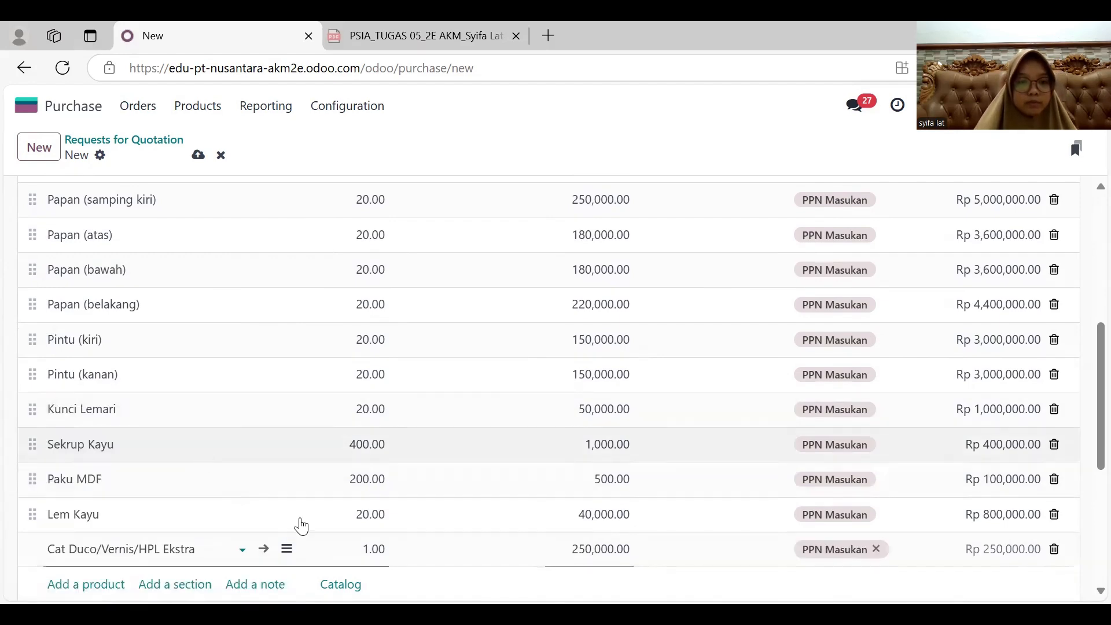
click(373, 549)
text(20)
scroll(377, 555, down, 2)
click(377, 554)
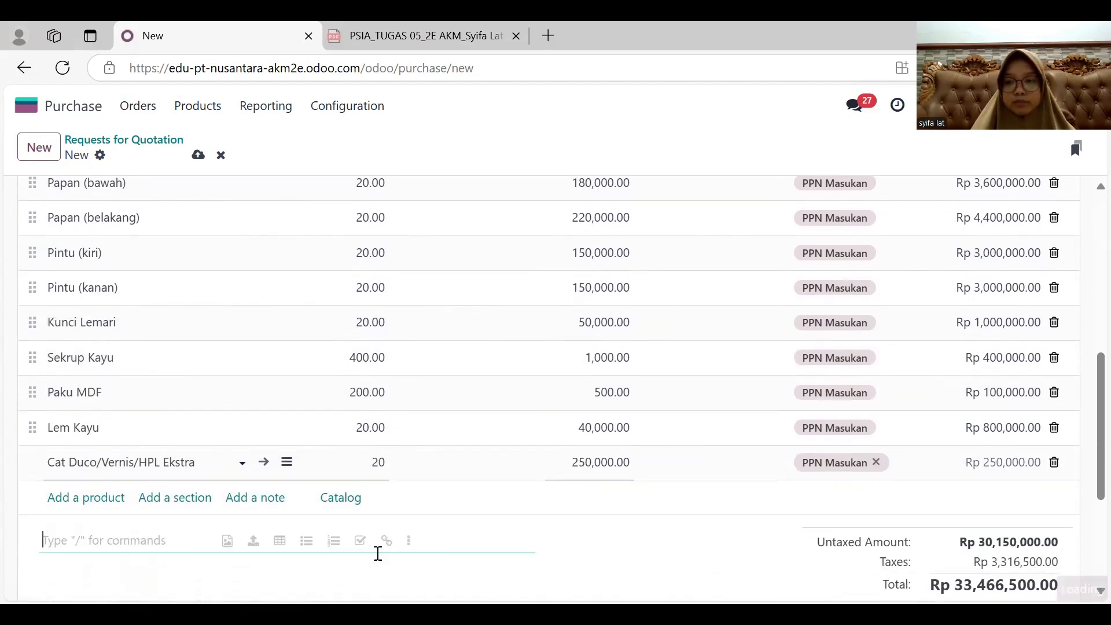
- Confirm the UD Makmur Abadi purchase order and validate the receipt of its products
scroll(378, 555, down, 1)
scroll(378, 557, up, 8)
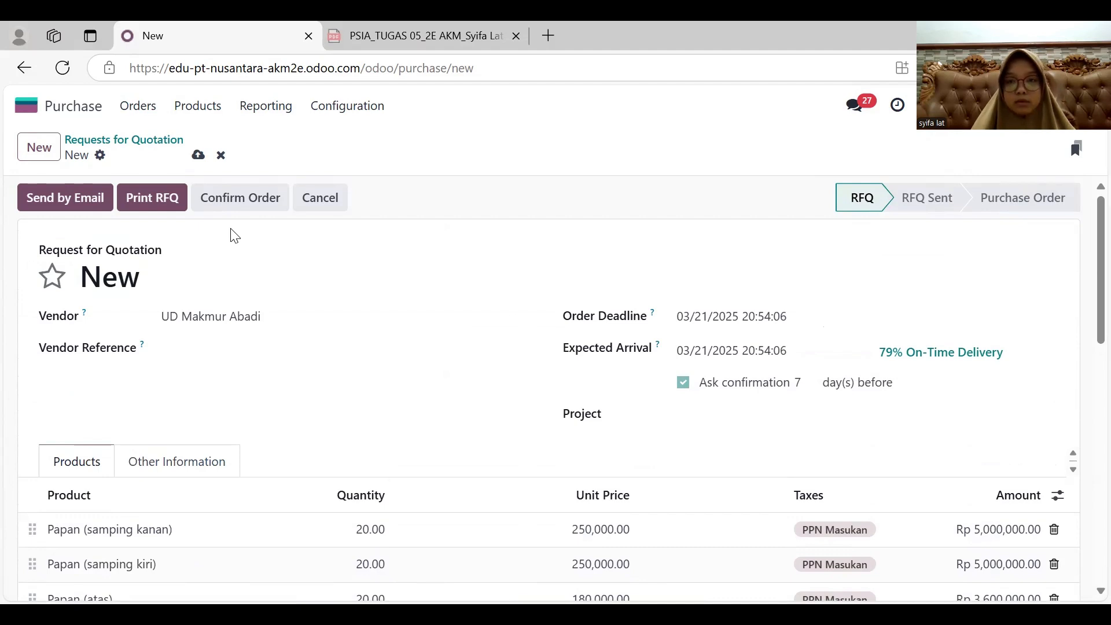
click(221, 213)
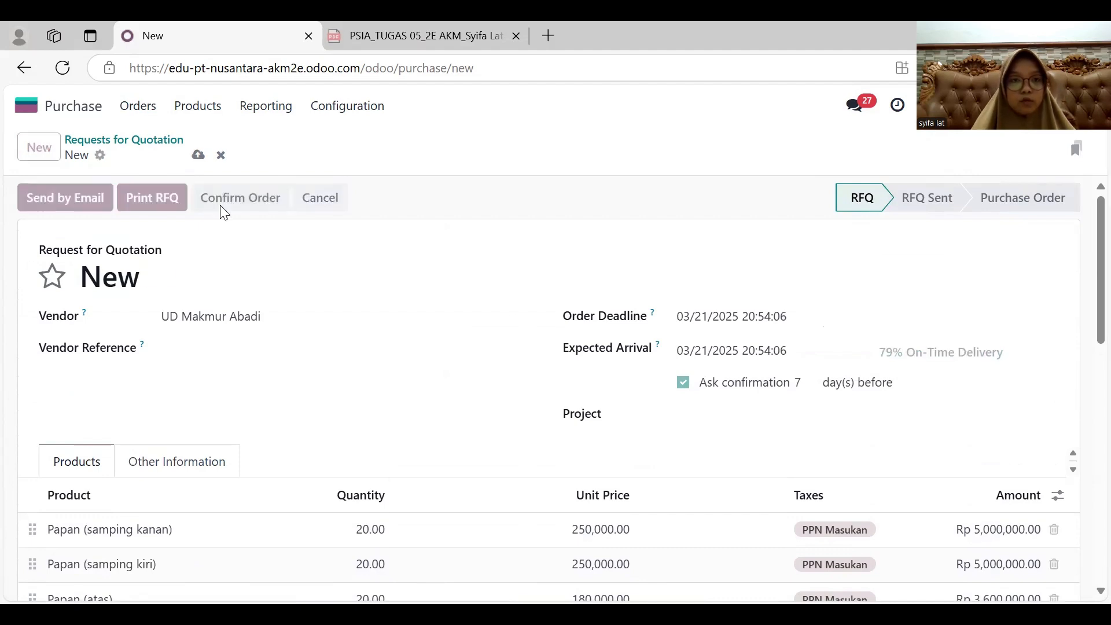
click(58, 206)
click(52, 199)
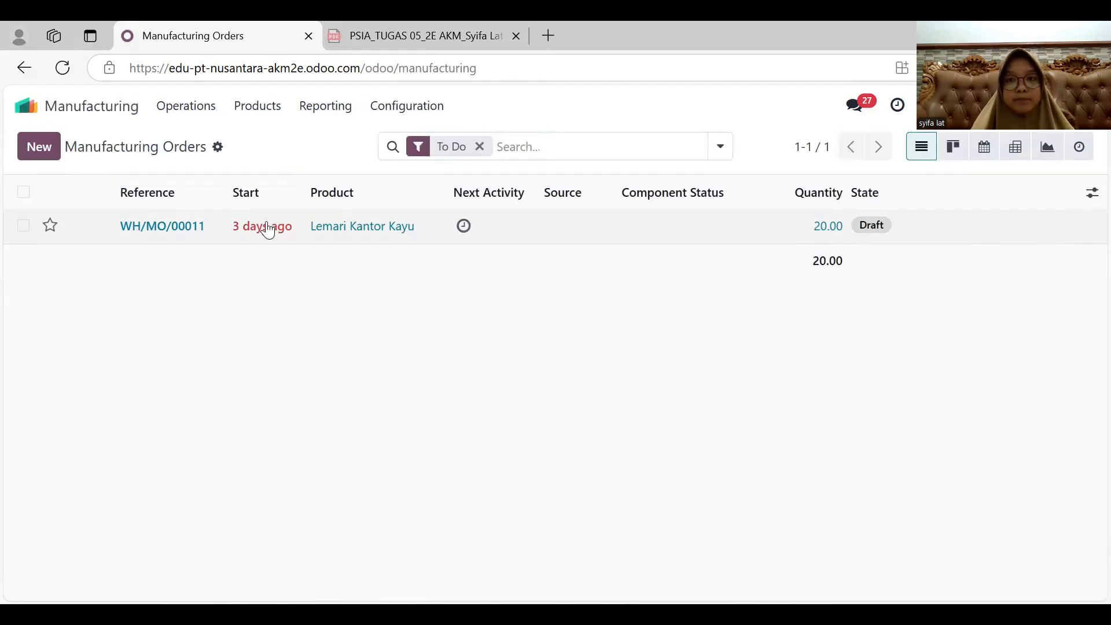
- Open the draft manufacturing order for Lemari Kantor Kayu, review its components and confirm it
click(266, 226)
scroll(395, 339, down, 2)
scroll(396, 338, down, 6)
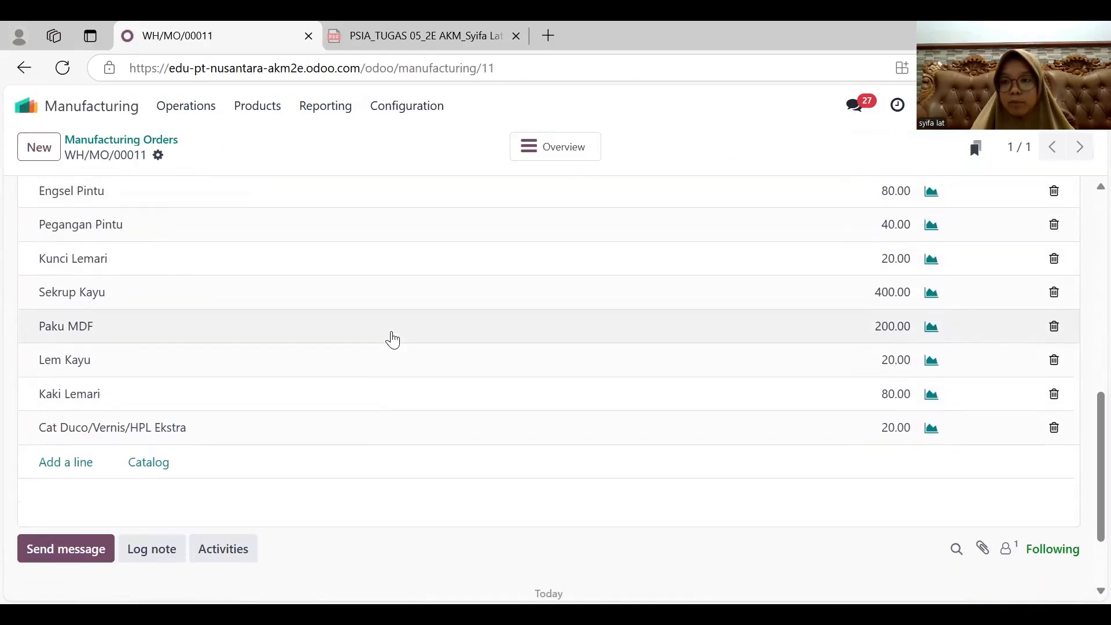
scroll(392, 337, up, 8)
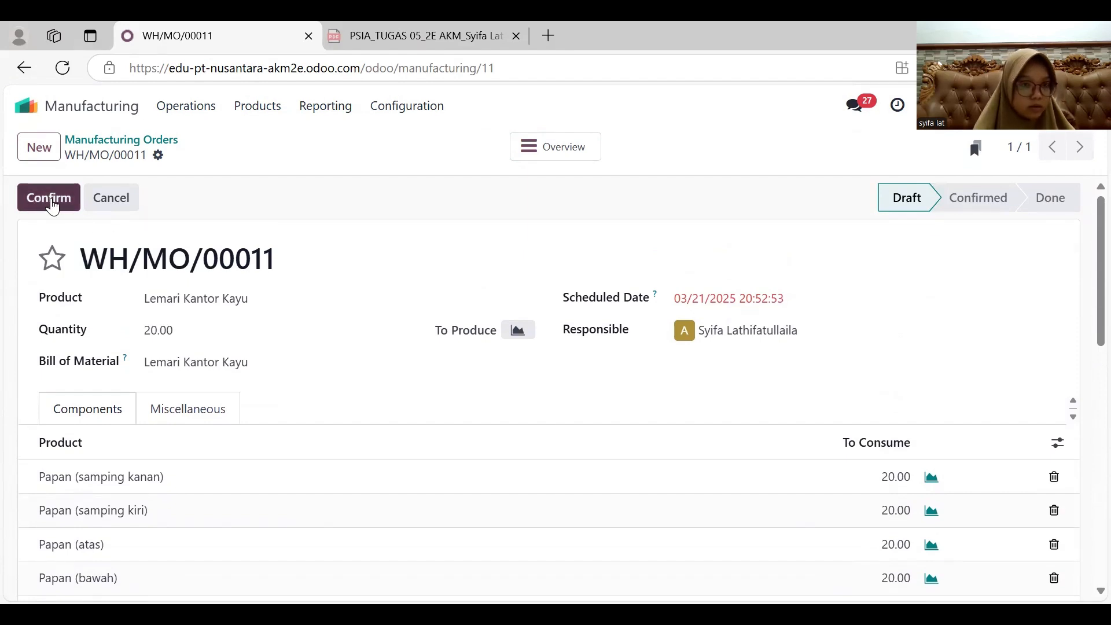
click(52, 205)
- Set the produced quantity of Lemari Kantor Kayu to 20 and complete the production
click(246, 327)
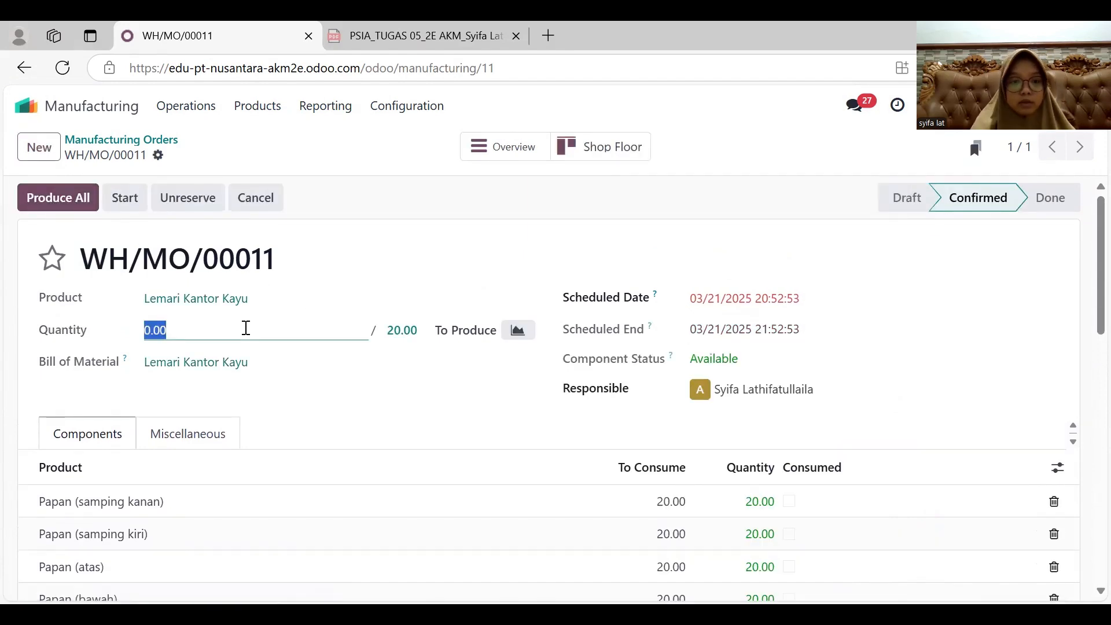
text(20)
click(334, 392)
scroll(330, 389, down, 10)
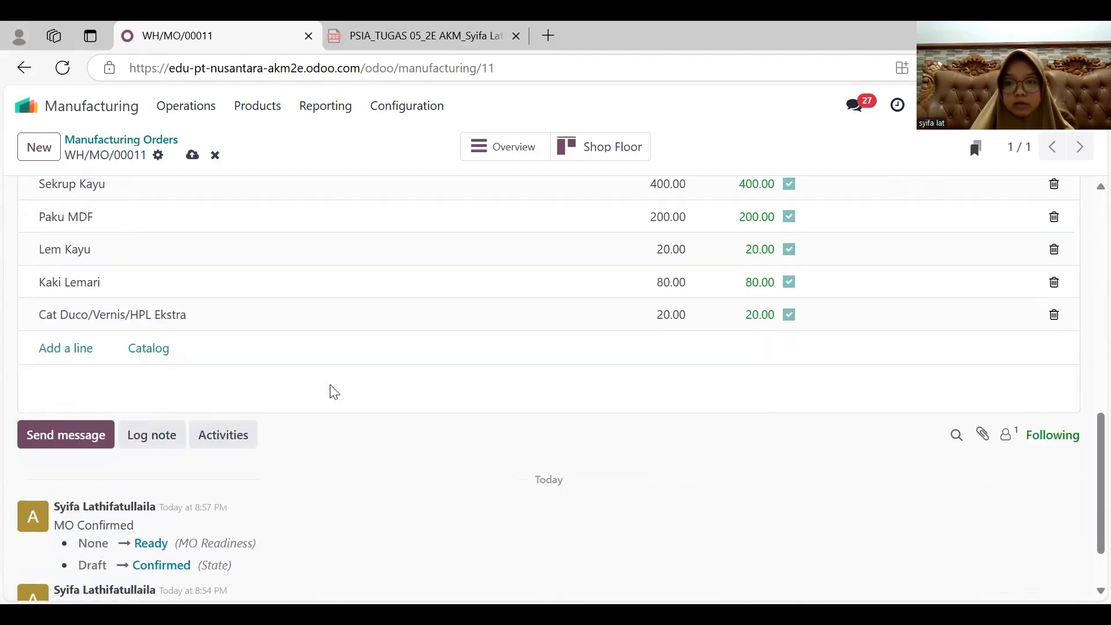
scroll(330, 389, up, 10)
click(56, 208)
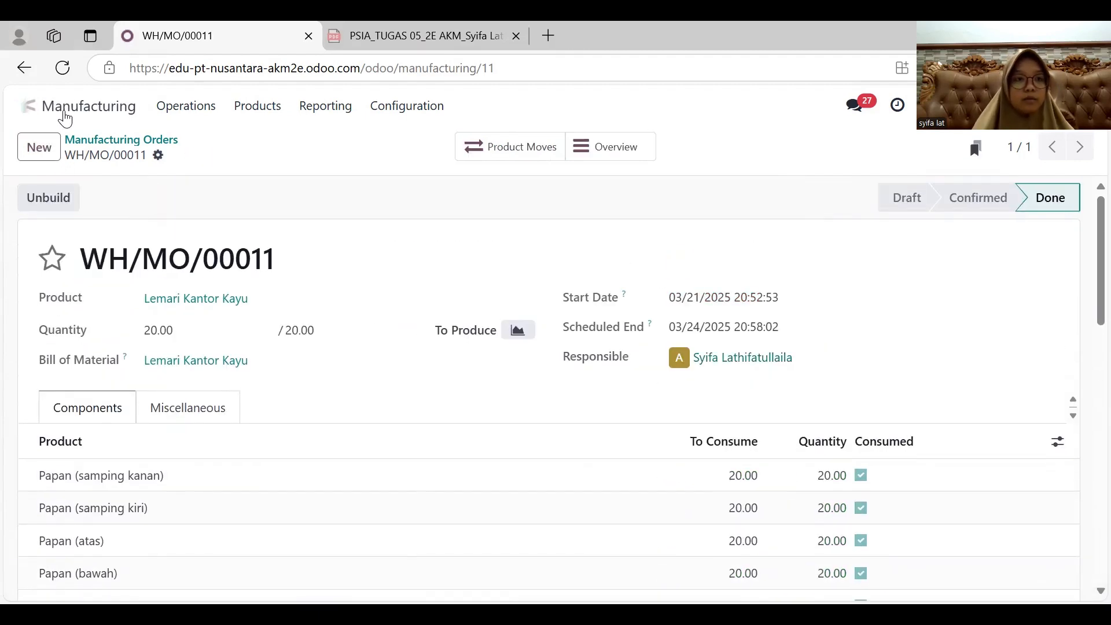
- Switch to Sales and open the delivery linked to the newest PT Jaya Perkasa sales order
click(25, 107)
click(373, 322)
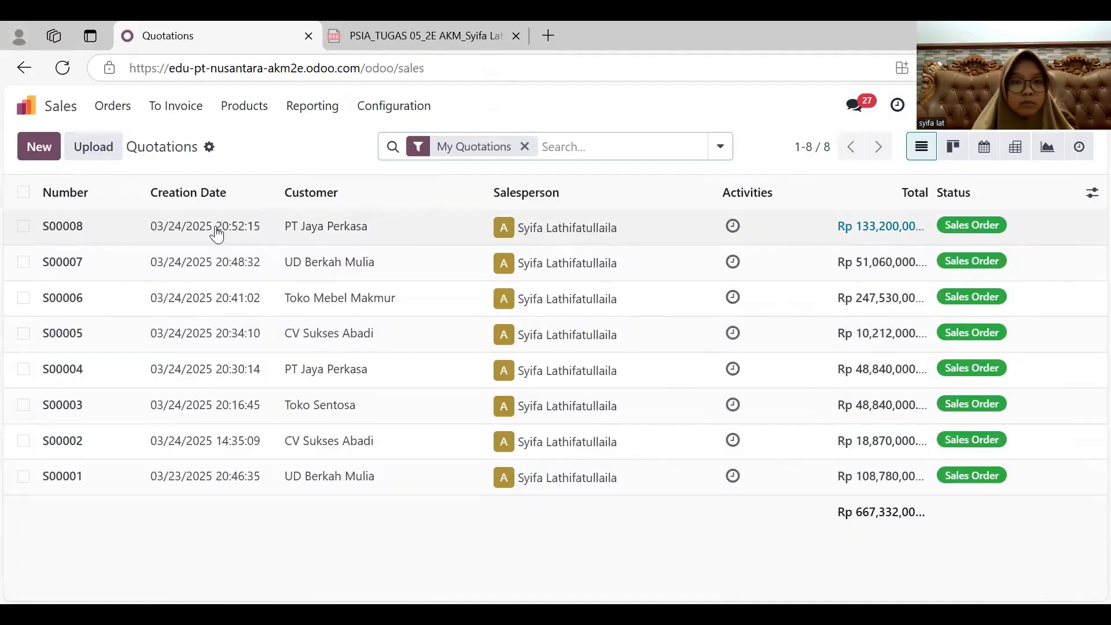
click(217, 233)
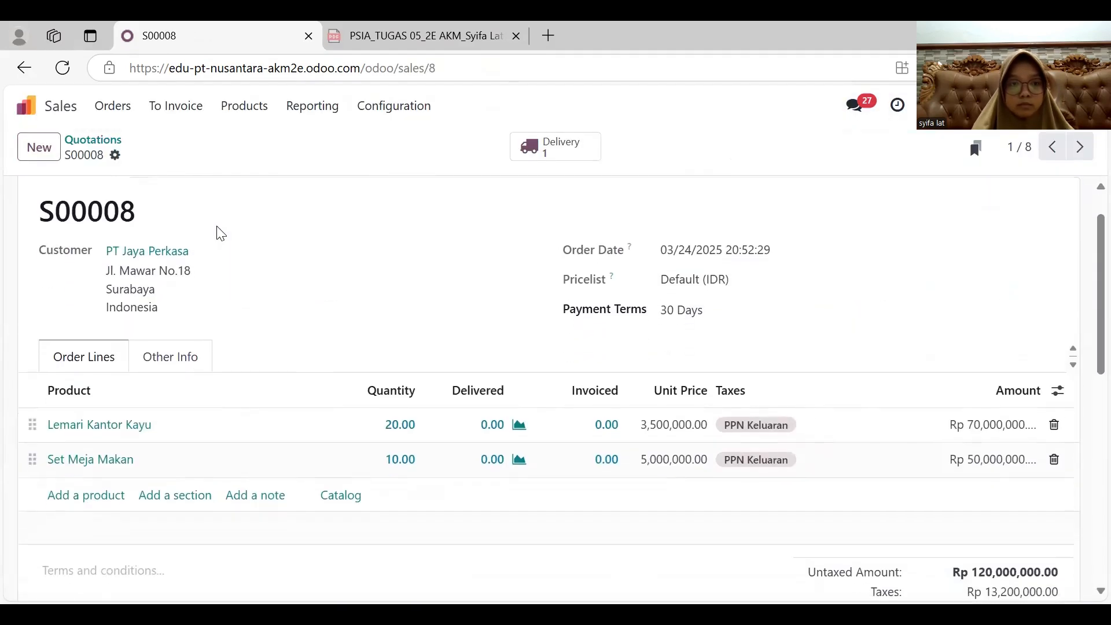
click(554, 152)
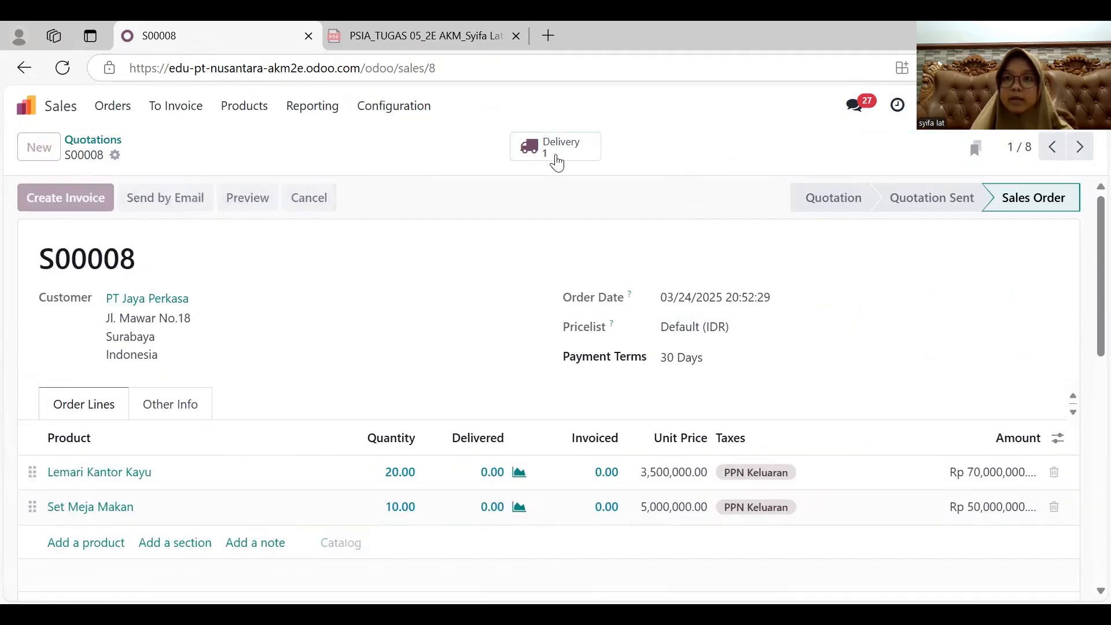
- Set the delivery's scheduled date to 03/21/2025 and validate the delivery
click(755, 301)
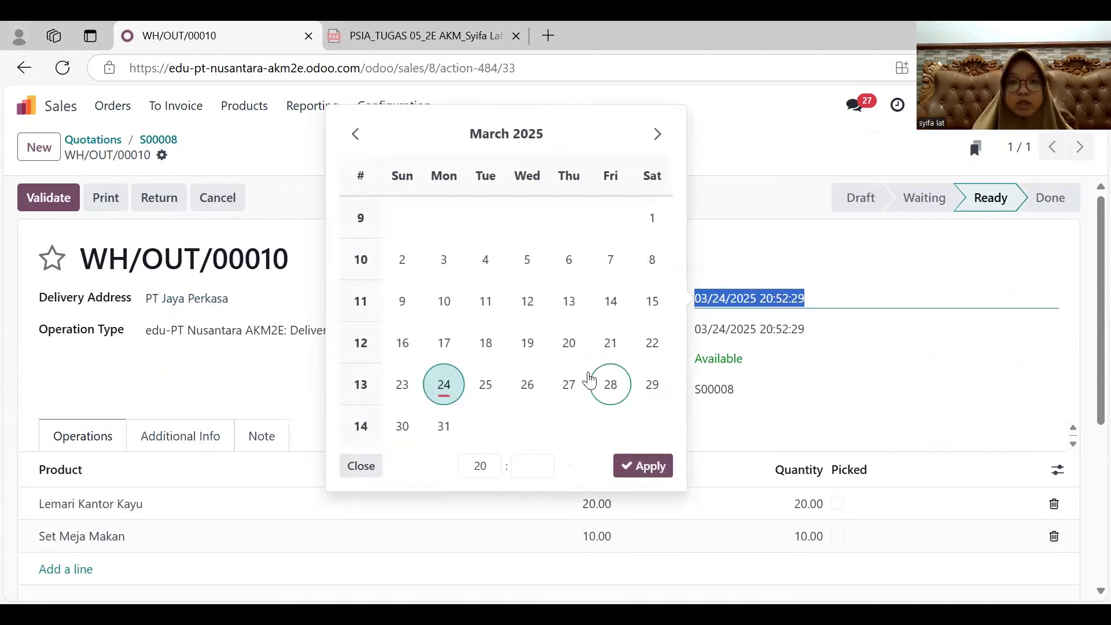
click(611, 342)
click(635, 474)
scroll(630, 471, down, 1)
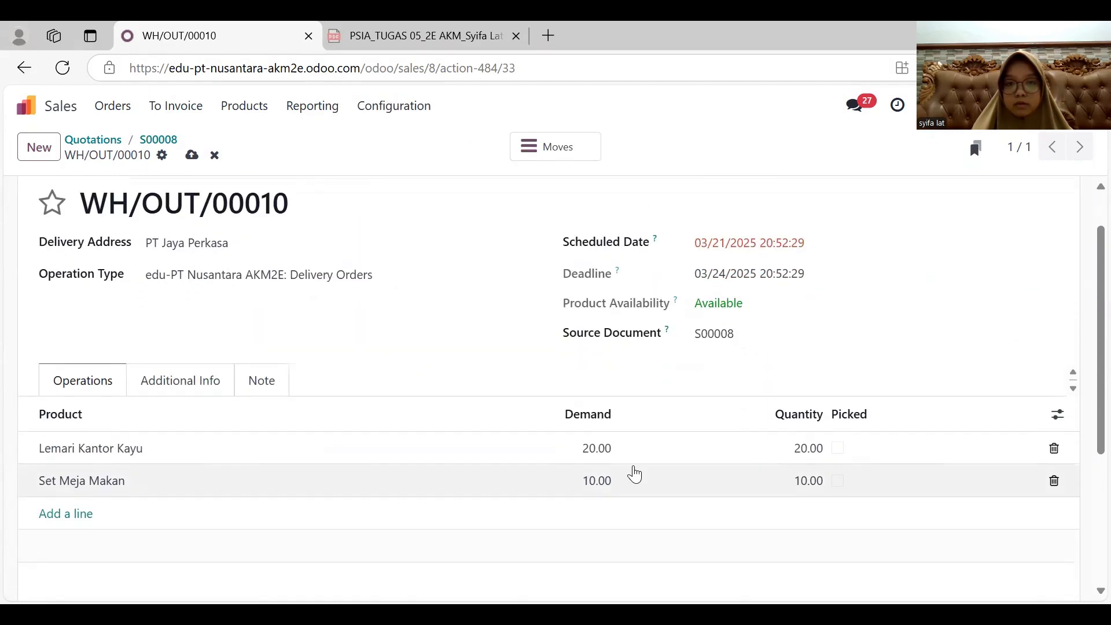
scroll(260, 273, up, 1)
click(61, 211)
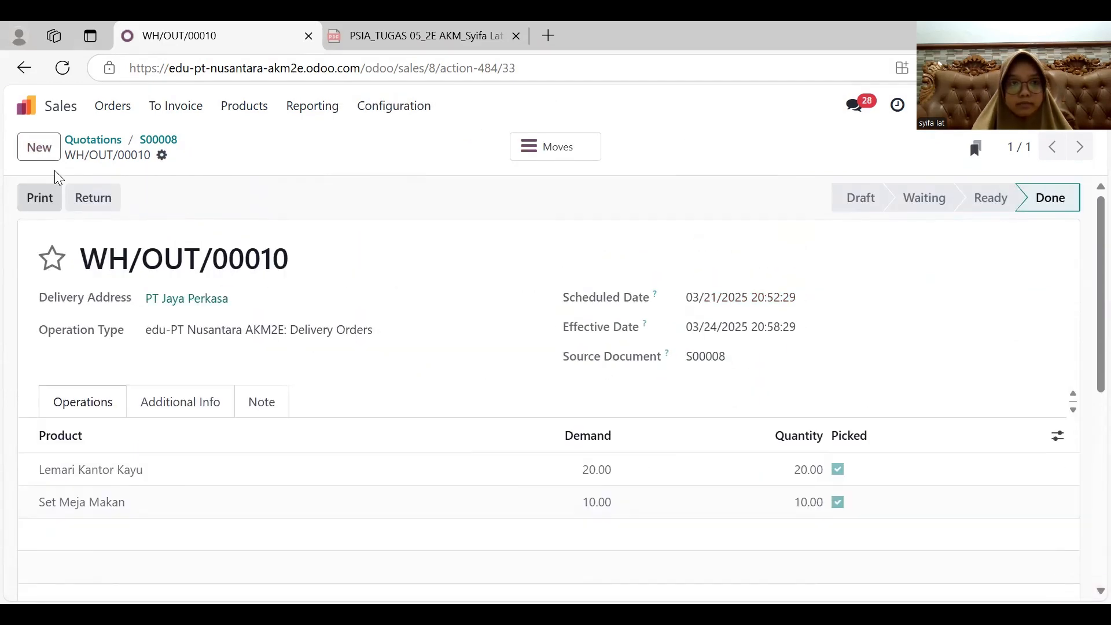
- Return to the PT Jaya Perkasa sales order and create a draft invoice from it
click(24, 68)
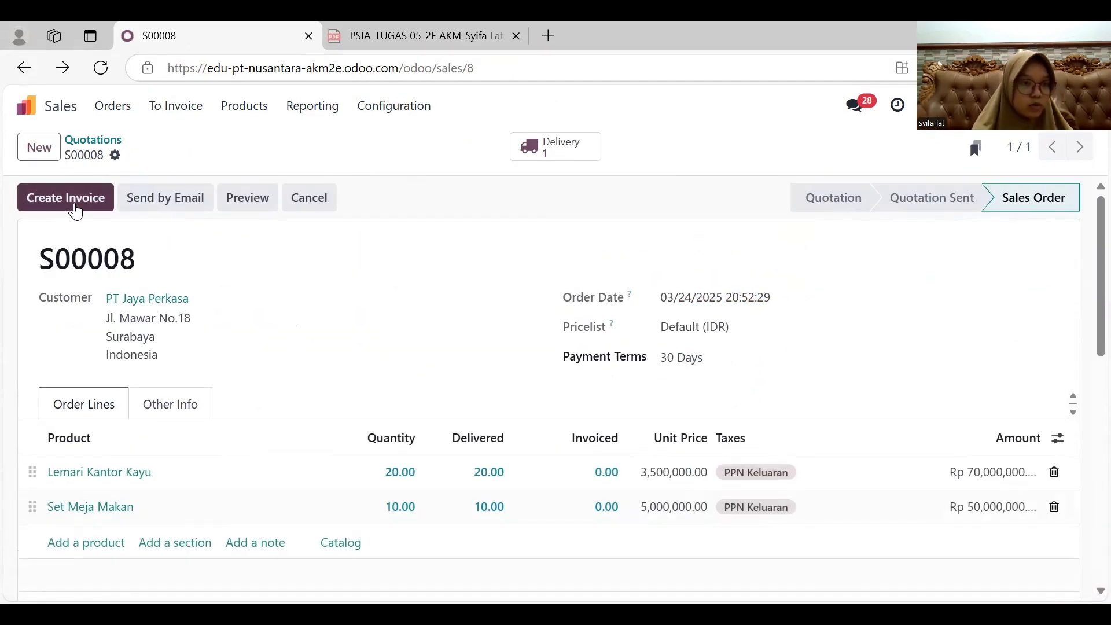
click(76, 212)
click(183, 429)
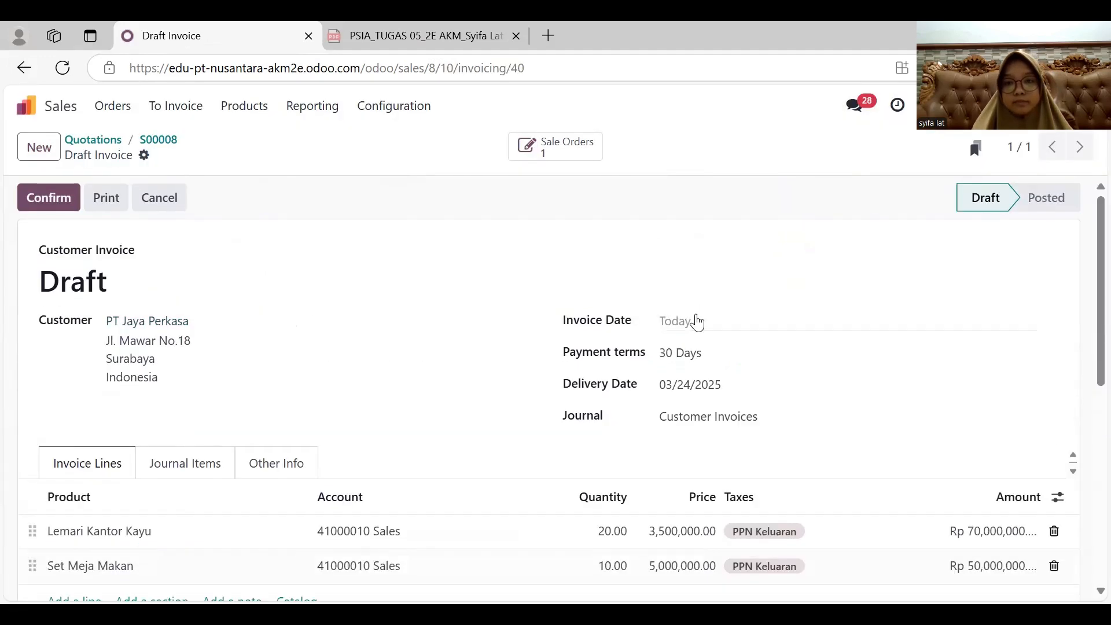
- Set both the invoice date and the delivery date to 03/21/2025 and confirm the customer invoice
click(697, 322)
click(575, 377)
click(700, 386)
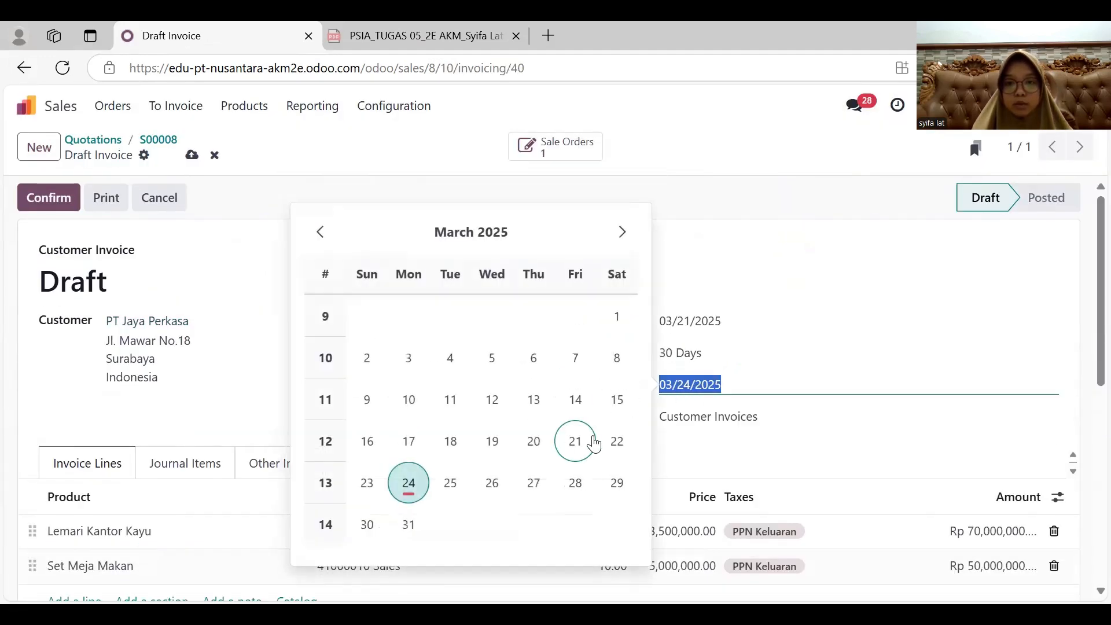
click(594, 443)
scroll(547, 443, down, 4)
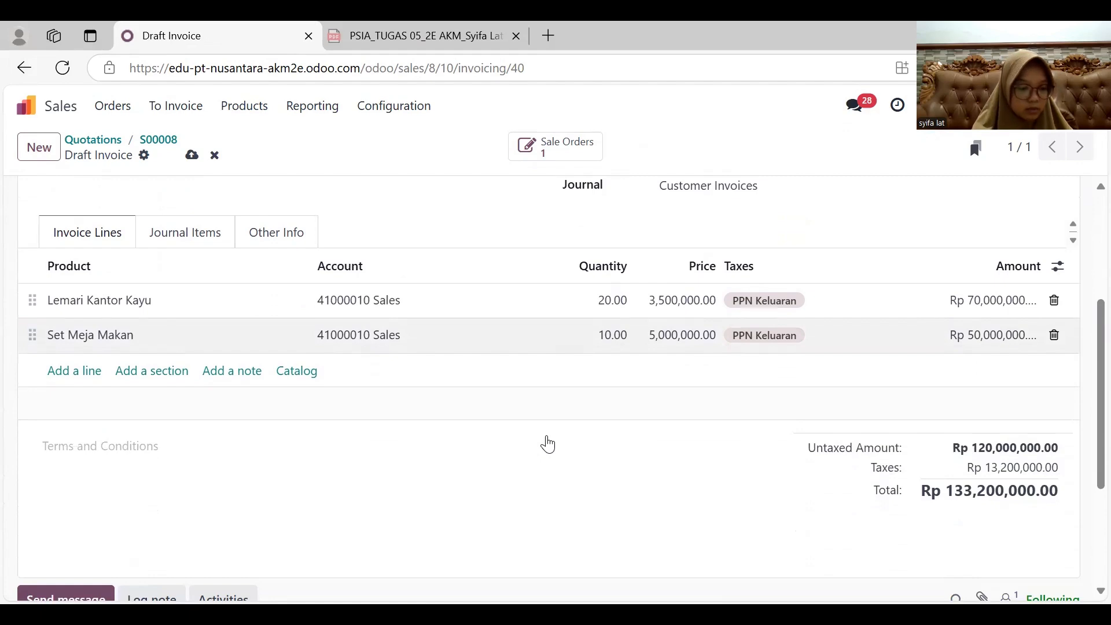
scroll(548, 443, up, 5)
click(40, 196)
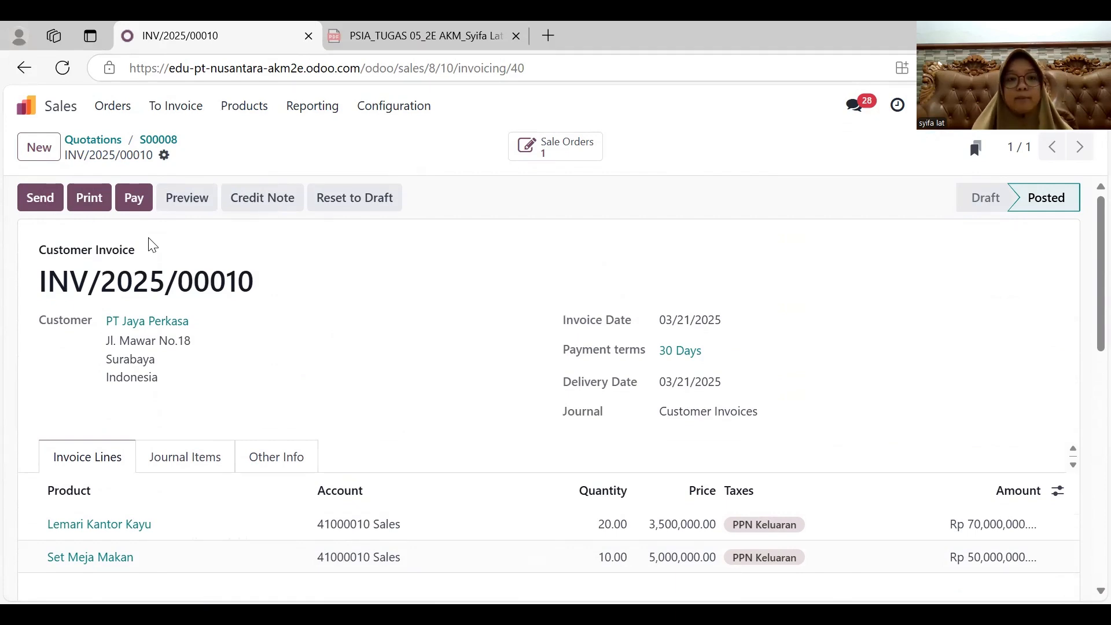
- Register a Cash payment dated 03/28/2025 for the PT Jaya Perkasa invoice and validate that payment
click(142, 209)
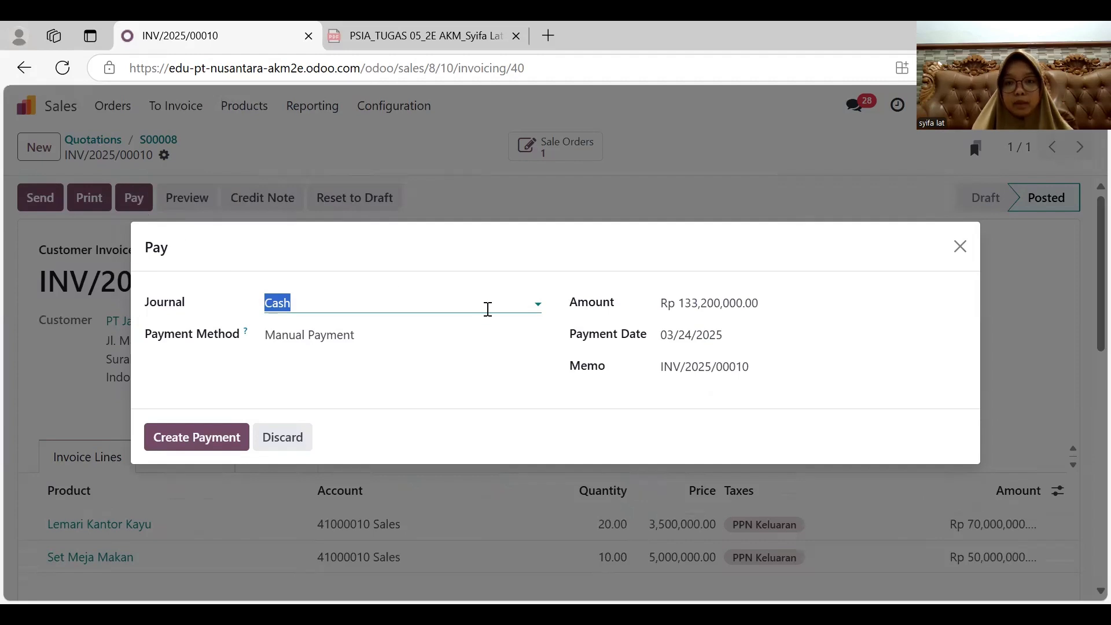
click(713, 341)
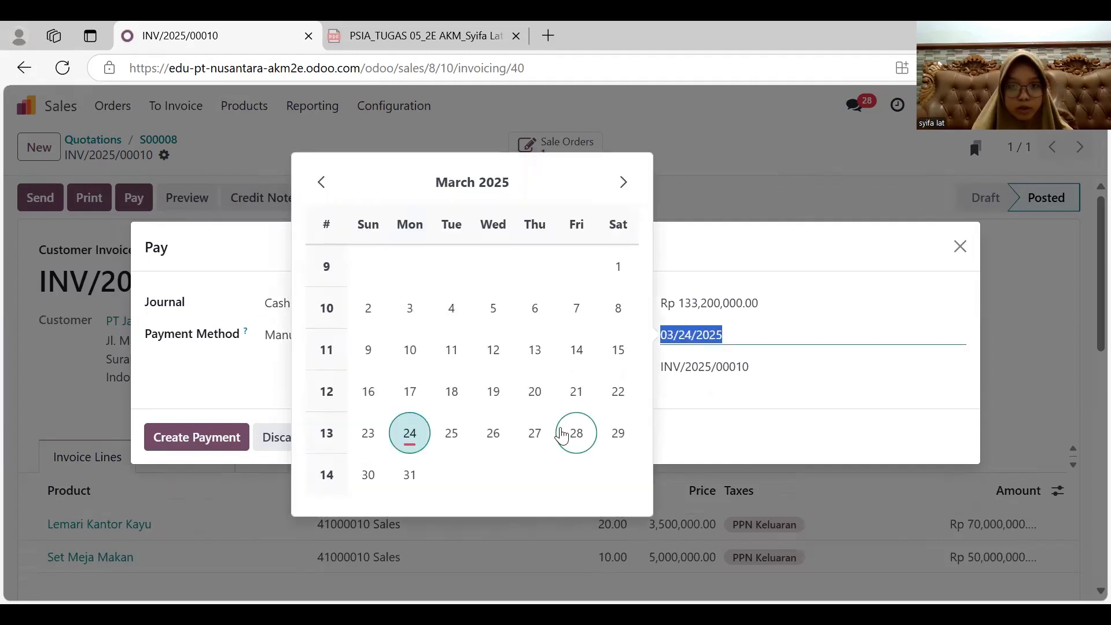
click(576, 432)
click(204, 449)
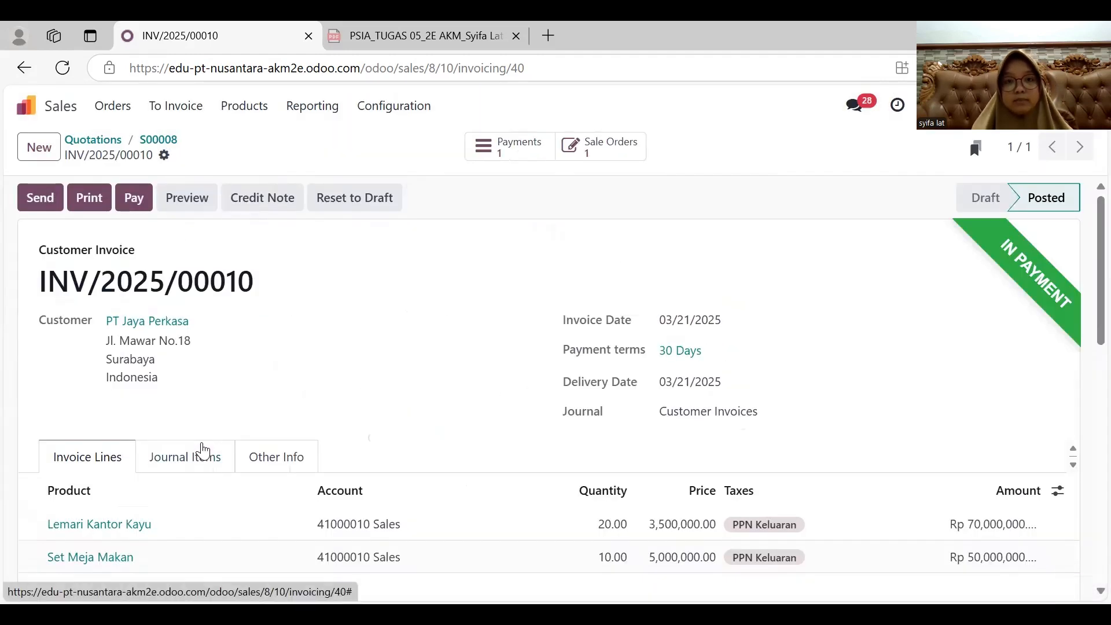
click(517, 154)
click(62, 219)
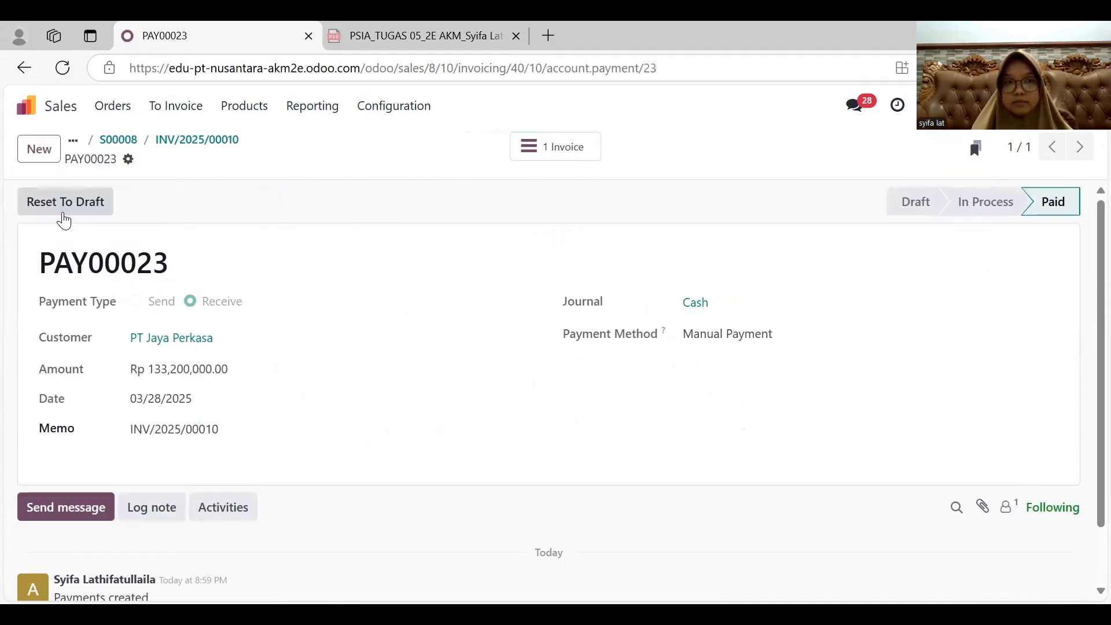
- Open the journal items in Accounting and filter them to show only unreconciled entries instead of posted ones
click(56, 113)
click(631, 359)
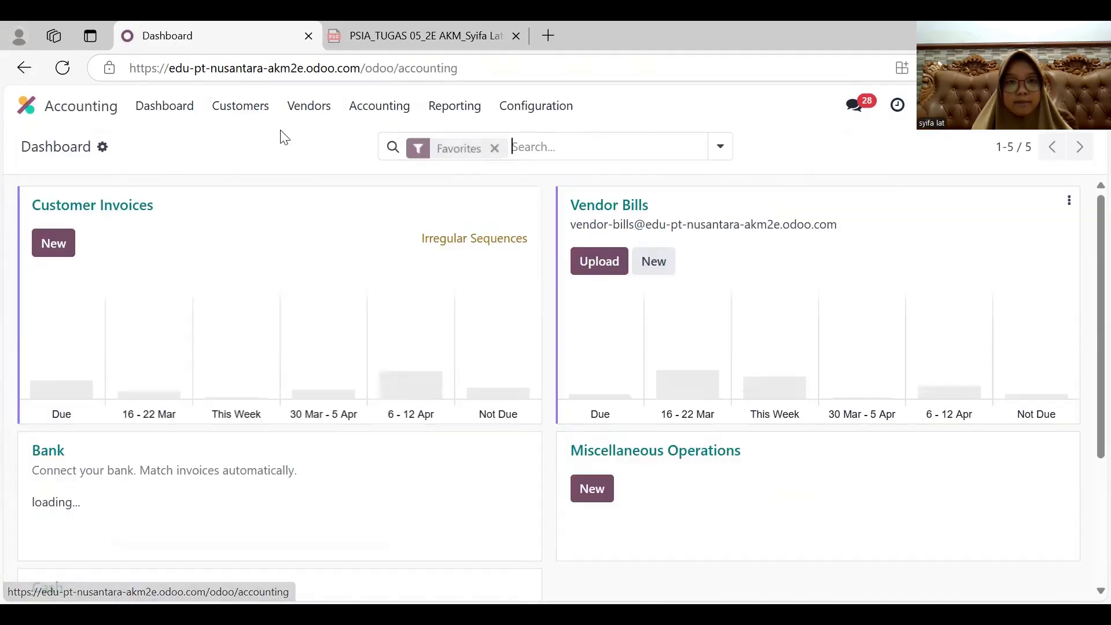
click(379, 107)
click(390, 163)
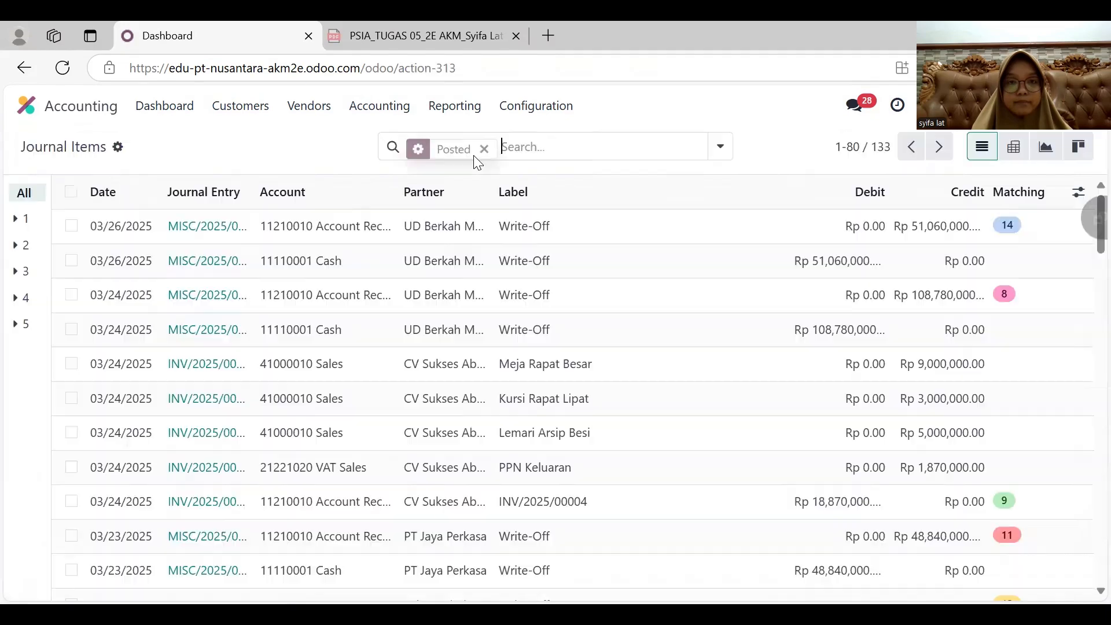
click(487, 153)
click(293, 321)
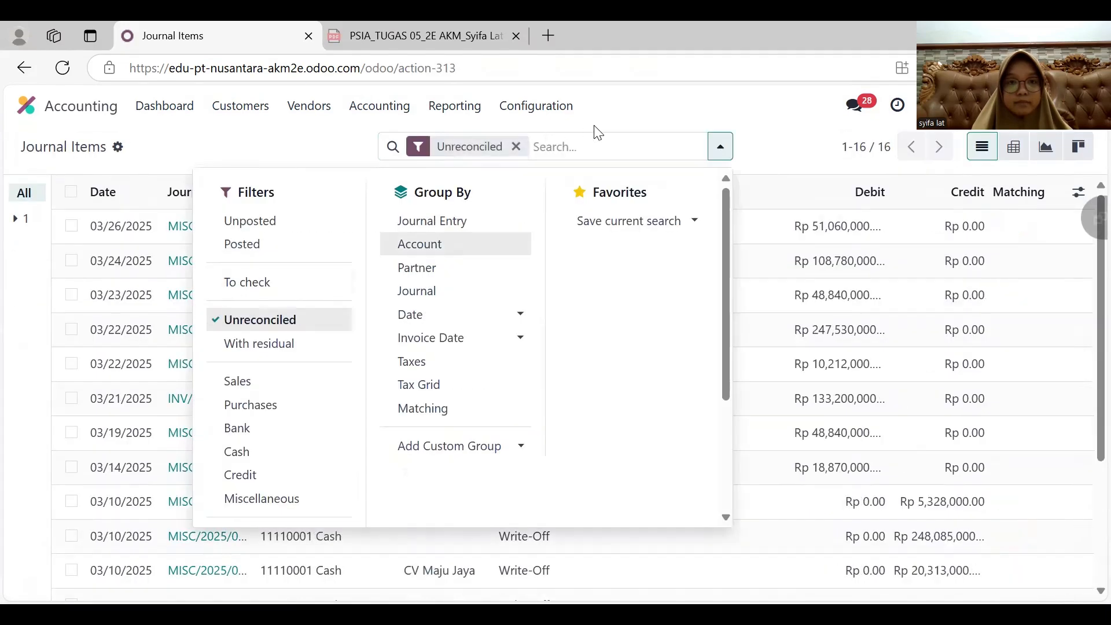
click(608, 134)
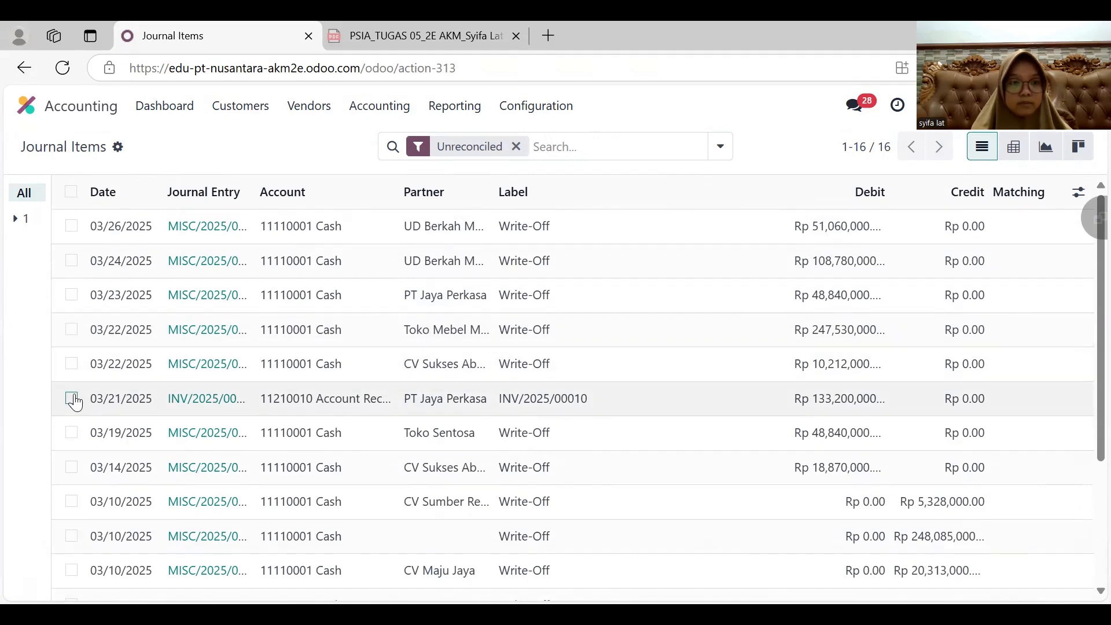
- Reconcile the 03/21/2025 PT Jaya Perkasa receivable item with a write-off entry dated 03/28/2025 to account 11110001 Cash
click(71, 398)
click(523, 148)
click(674, 346)
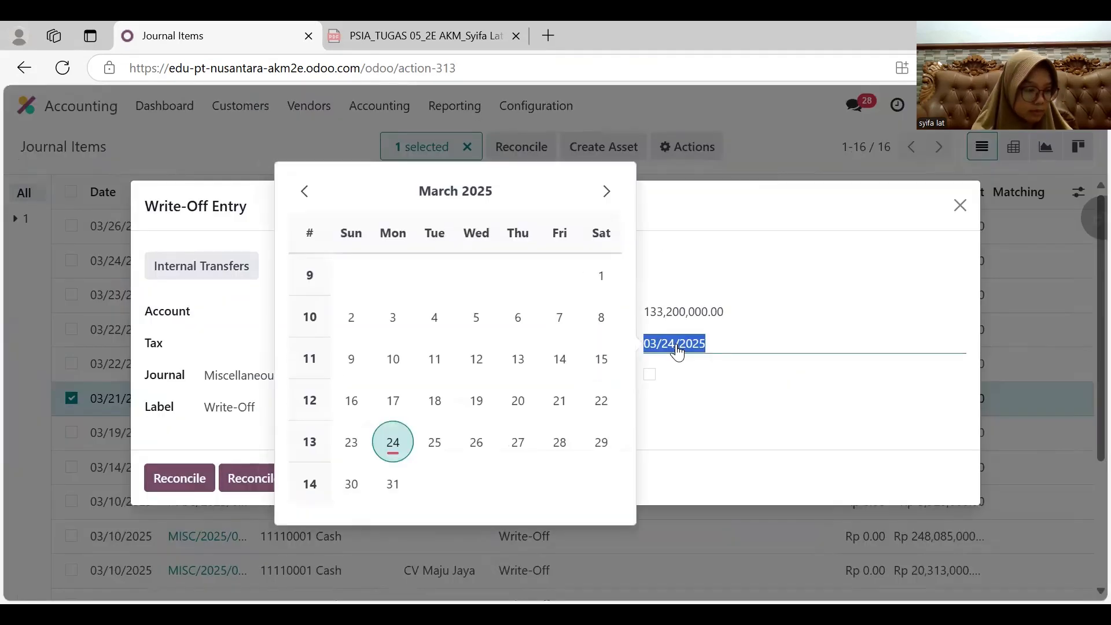
click(559, 451)
click(347, 312)
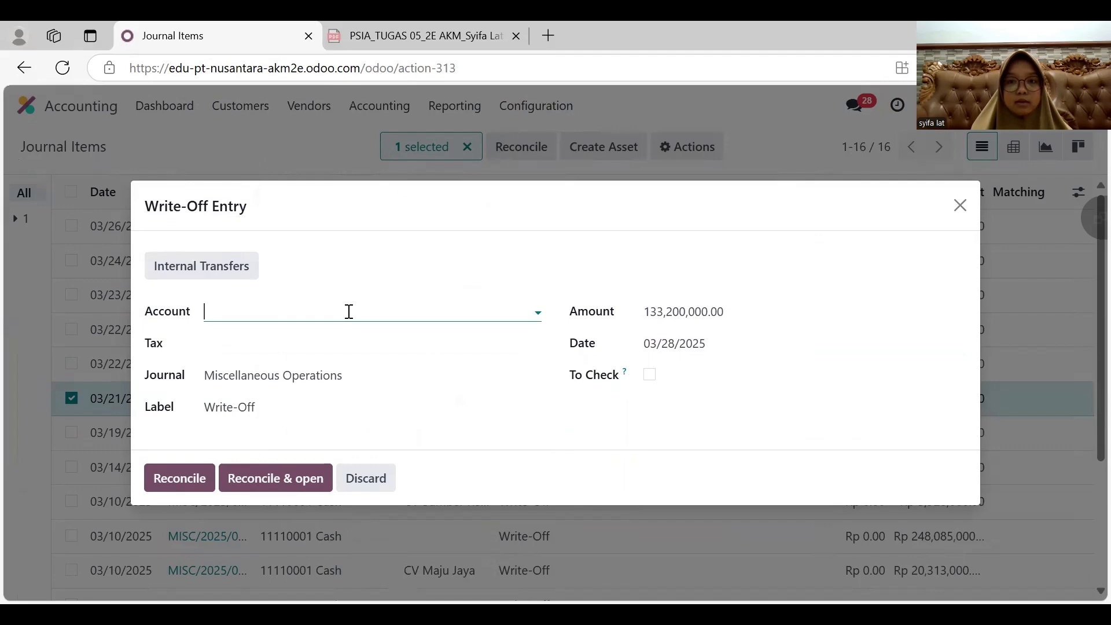
click(329, 354)
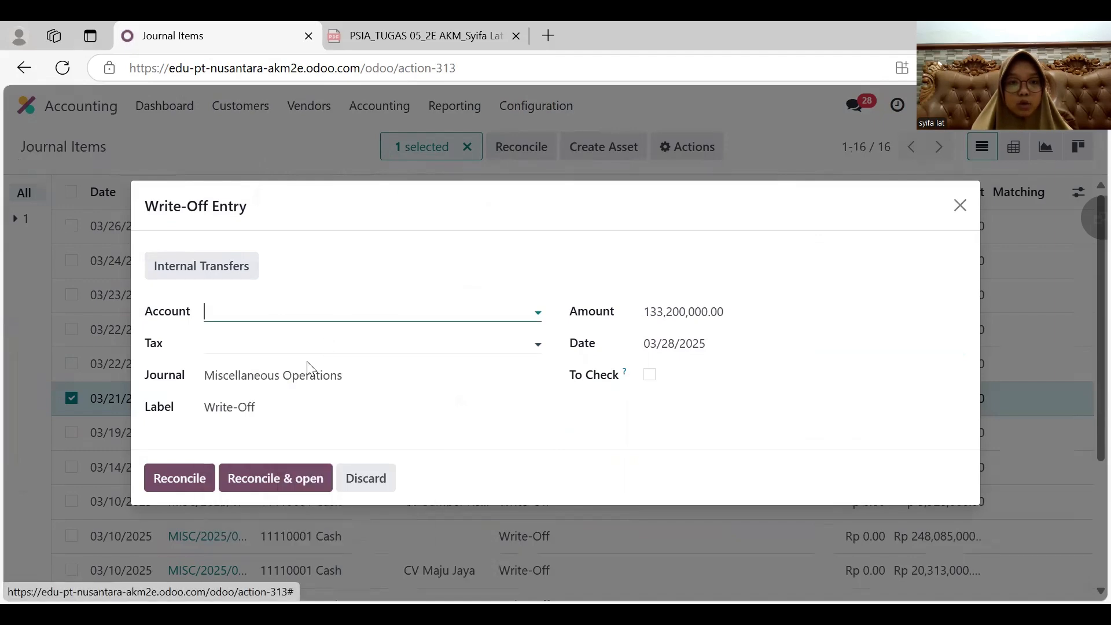
click(184, 478)
- Create a new quotation in Sales for customer Toko Mebel Makmur with expiration date 03/20/2025
click(26, 105)
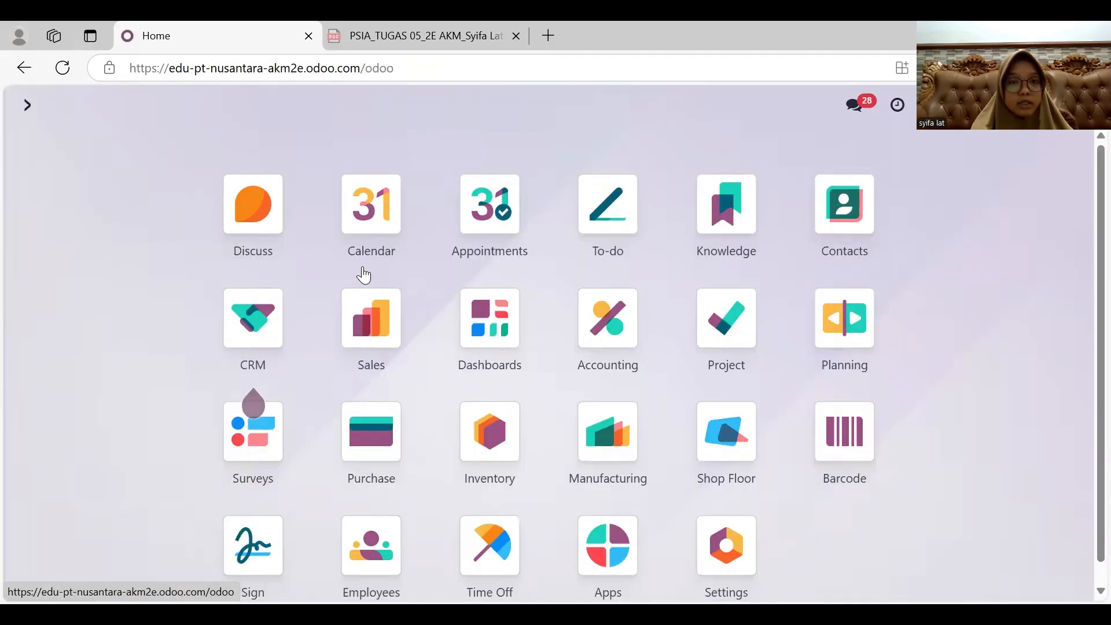
click(382, 309)
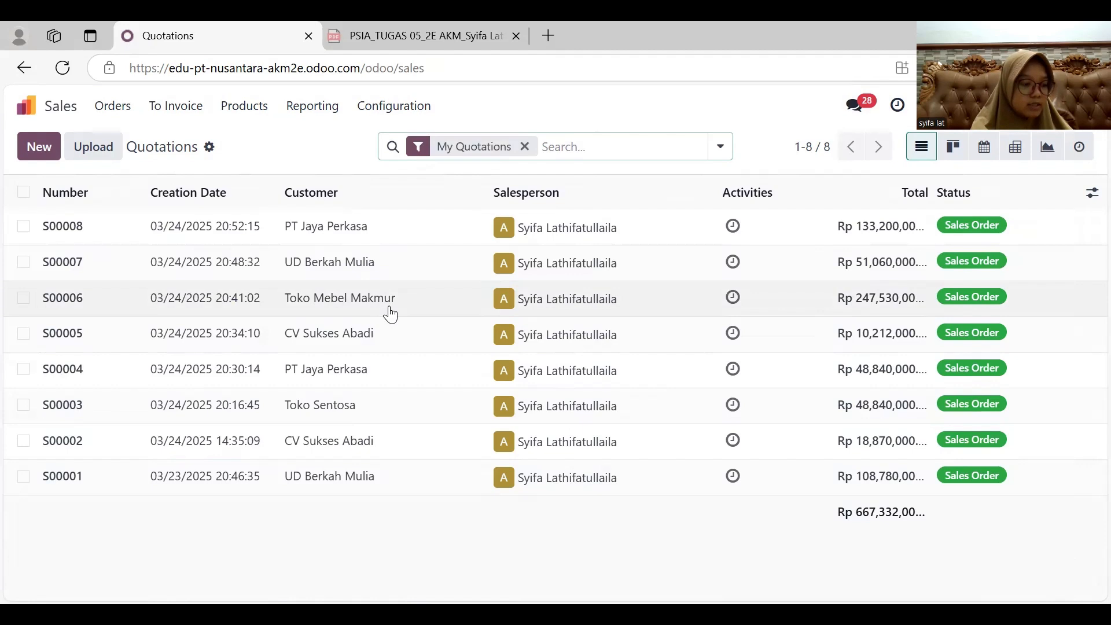
click(36, 147)
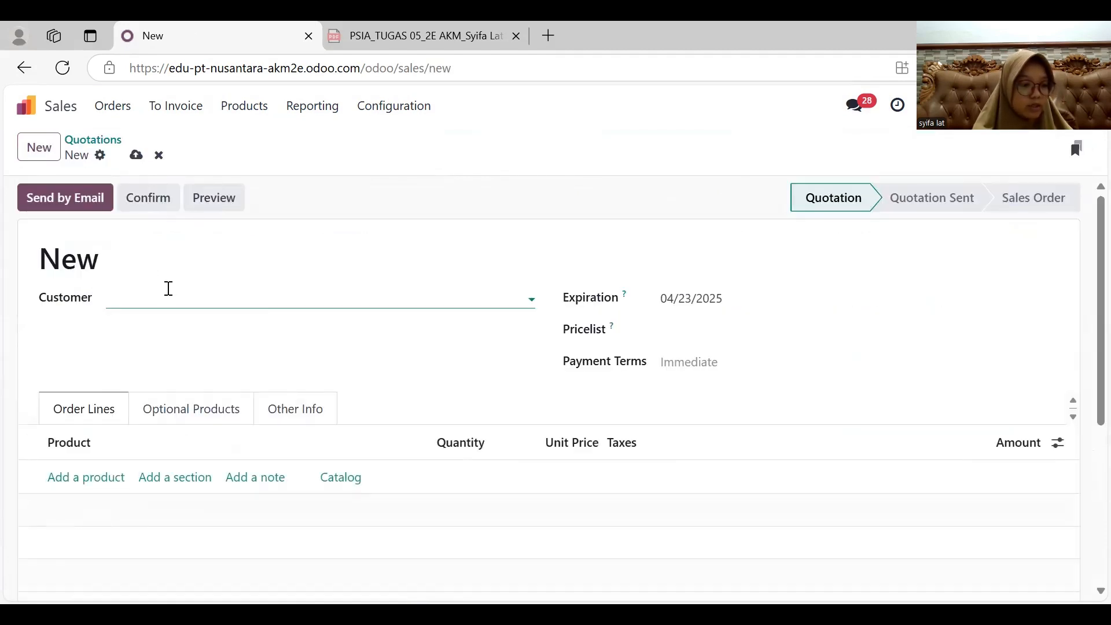
click(168, 290)
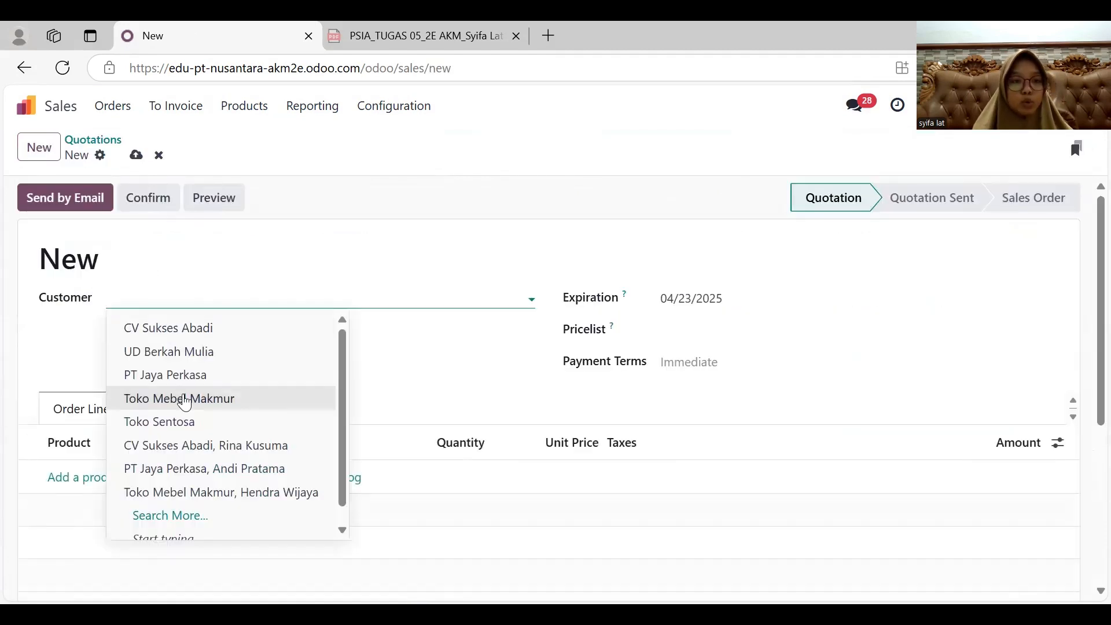
click(186, 397)
click(712, 299)
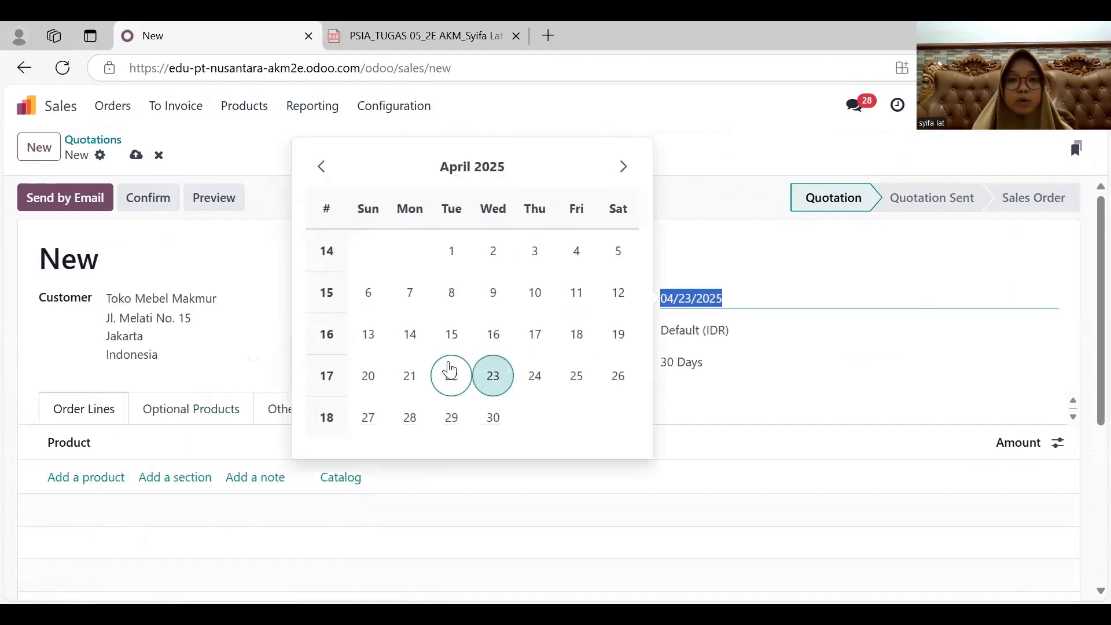
click(322, 168)
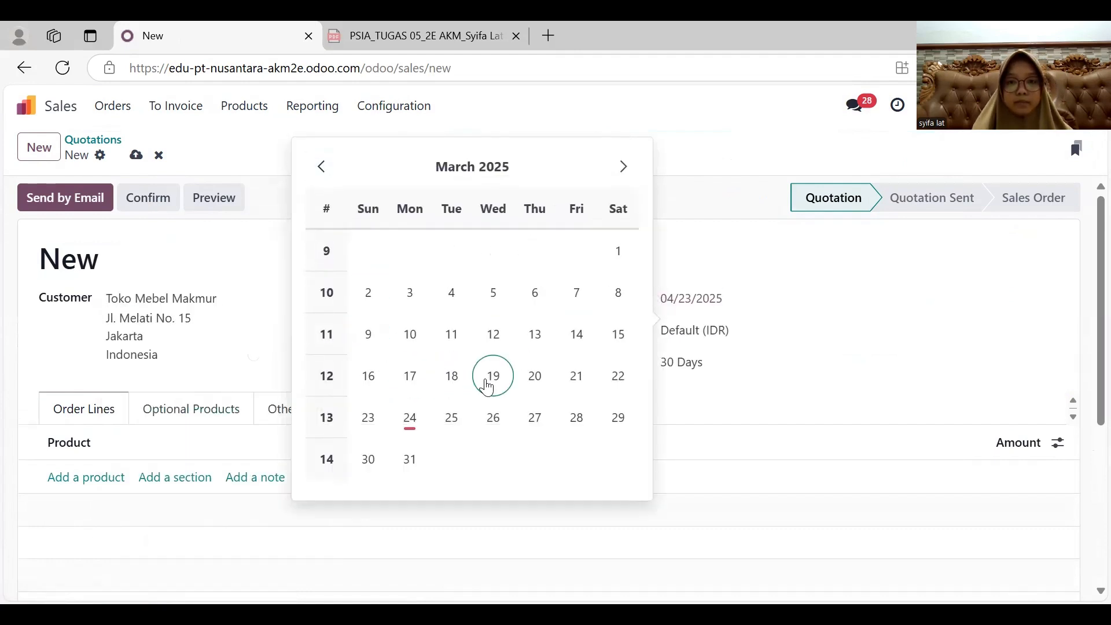
click(531, 386)
- Add Sofa Ruang Tamu to the order lines with quantity 5 and unit price 3,500,000
click(104, 479)
text(sof)
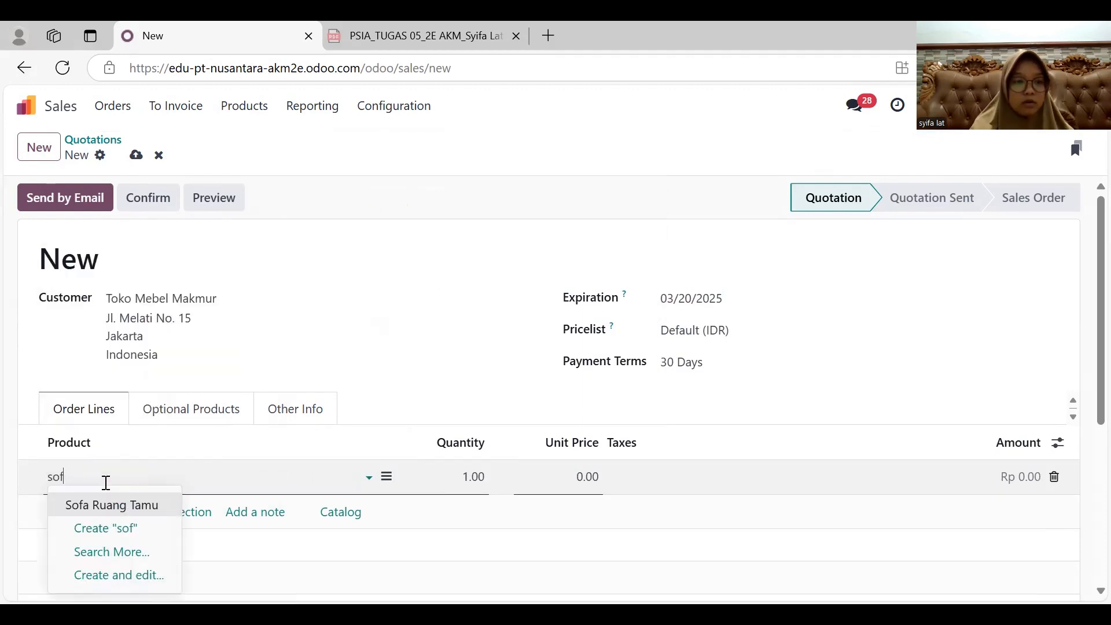
key(Return)
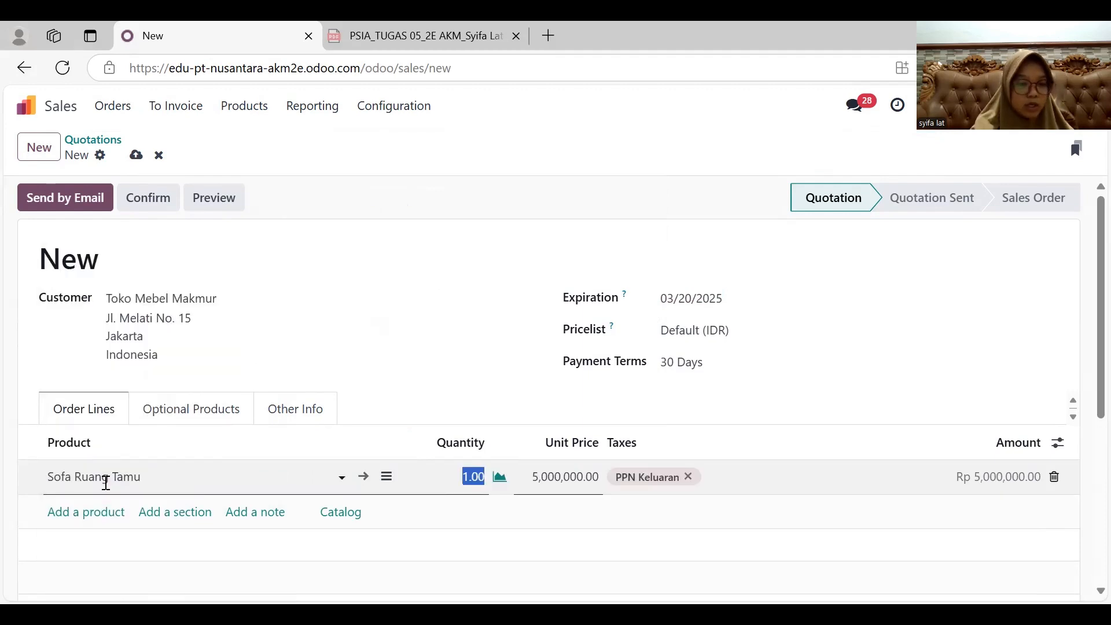
text(5)
key(Tab)
text(3,5)
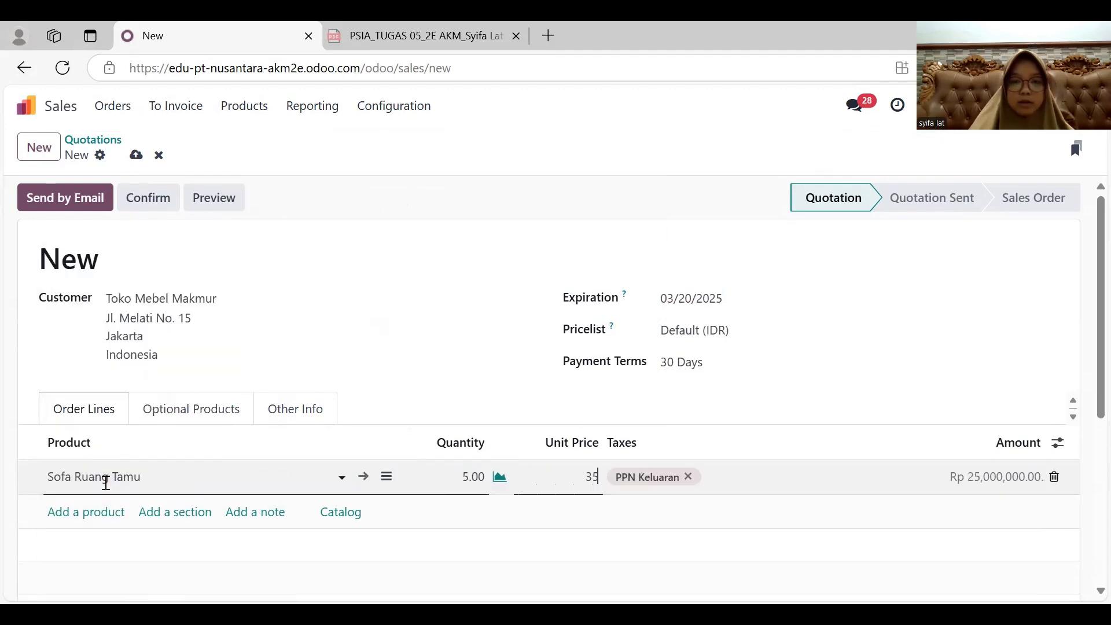
text(00,000)
key(Return)
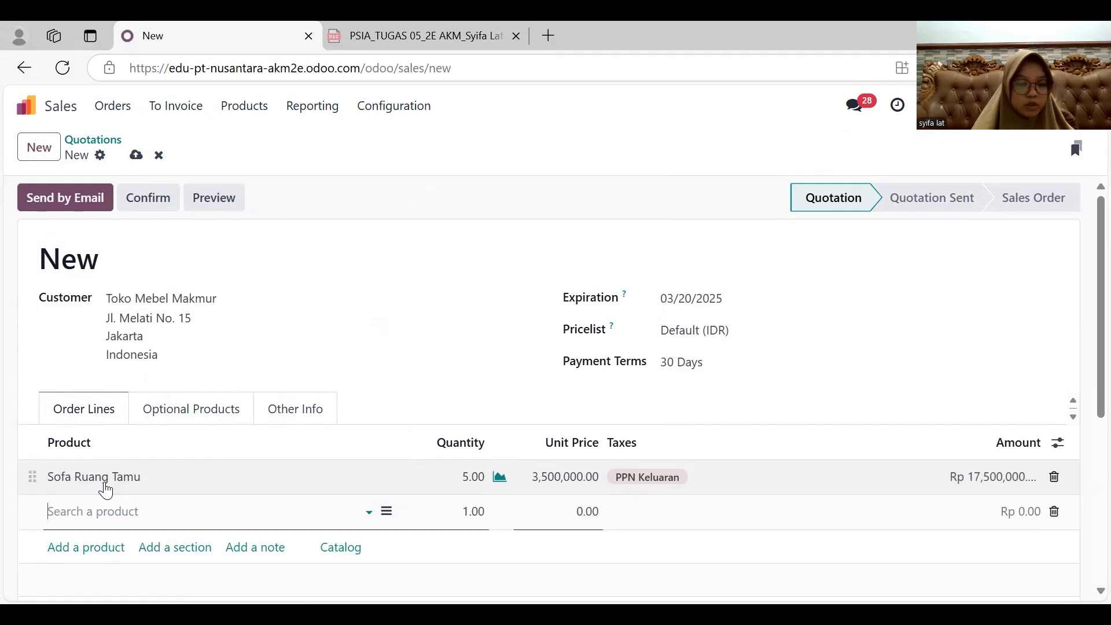
- Add Meja Belajar Anak to the order lines with quantity 5 and unit price 1,200,000
text(anak)
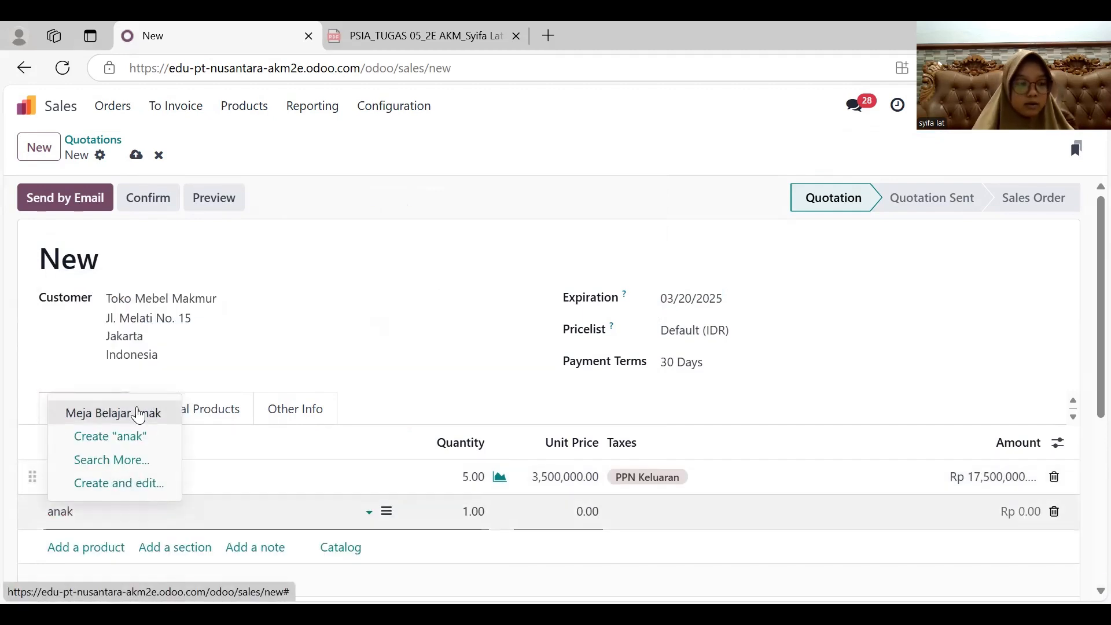
click(139, 415)
click(471, 513)
text(5)
click(554, 512)
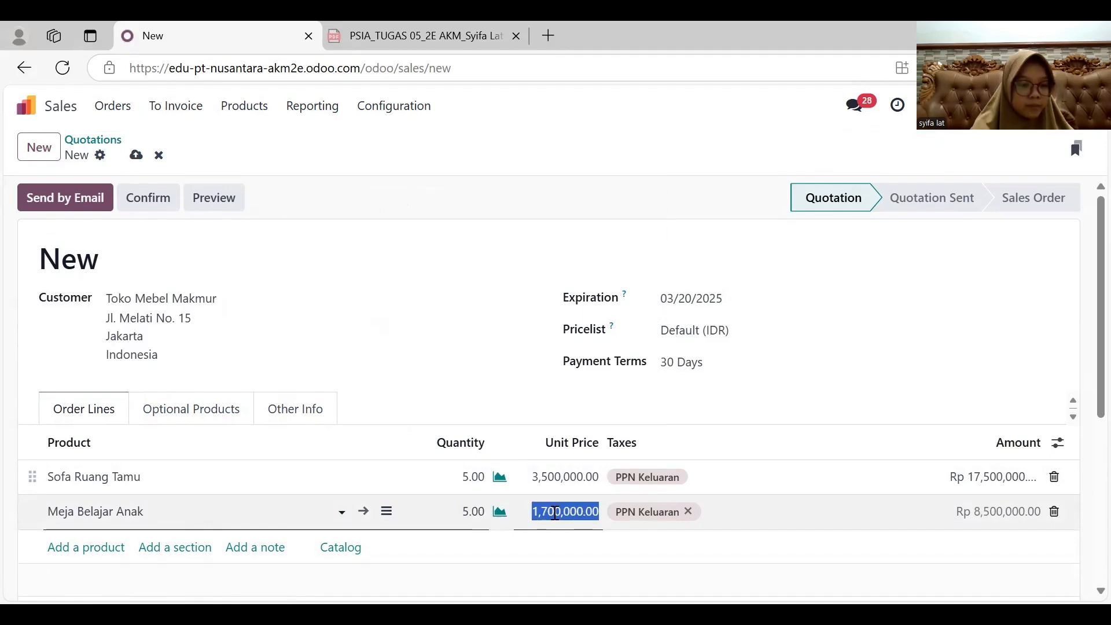
text(1,200,000)
key(Return)
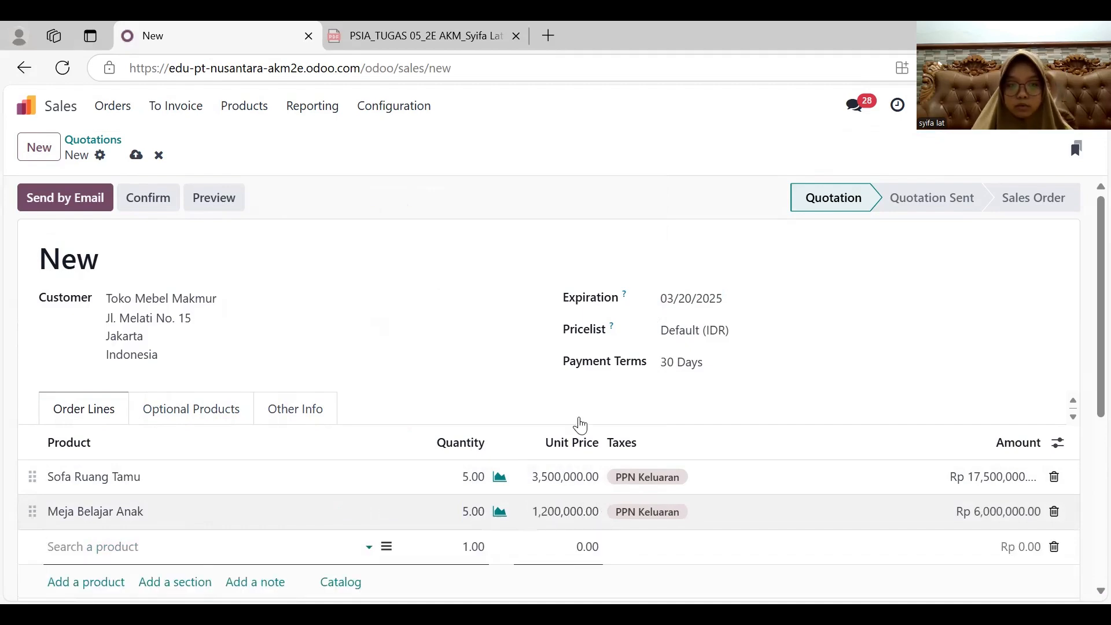
click(645, 390)
scroll(648, 391, down, 3)
scroll(648, 391, up, 3)
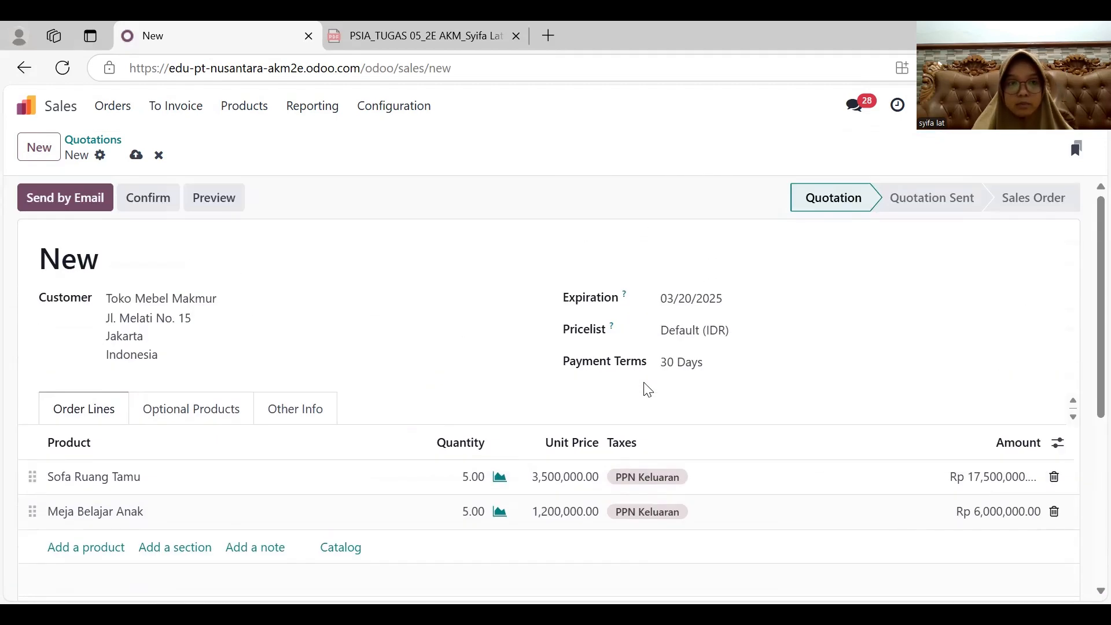
- Send the Toko Mebel Makmur quotation by email and confirm it as a sales order
click(85, 208)
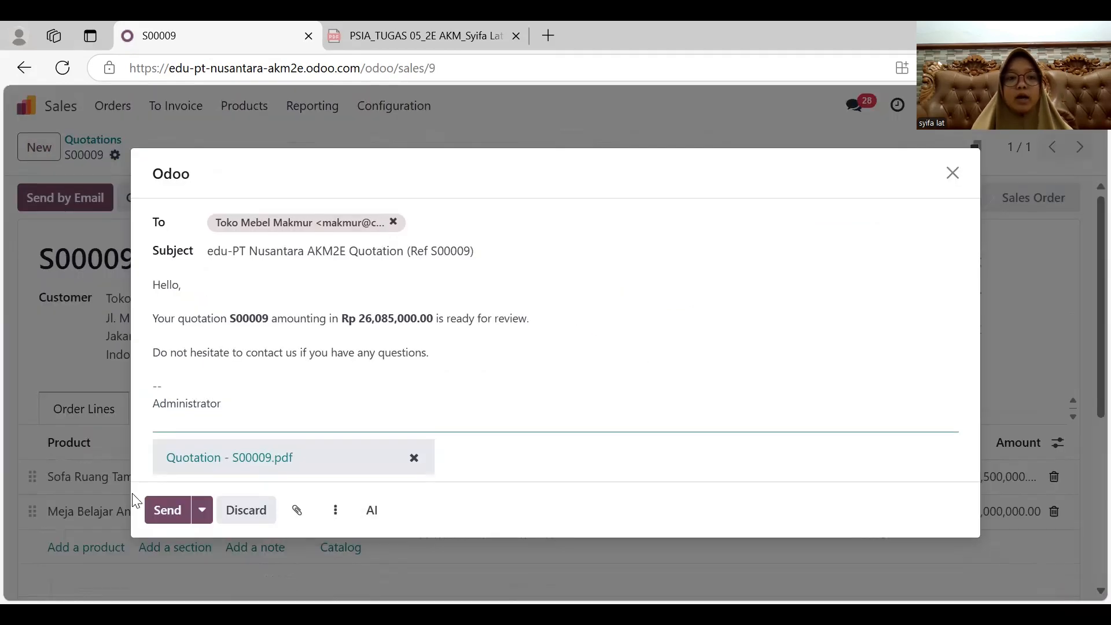
click(159, 511)
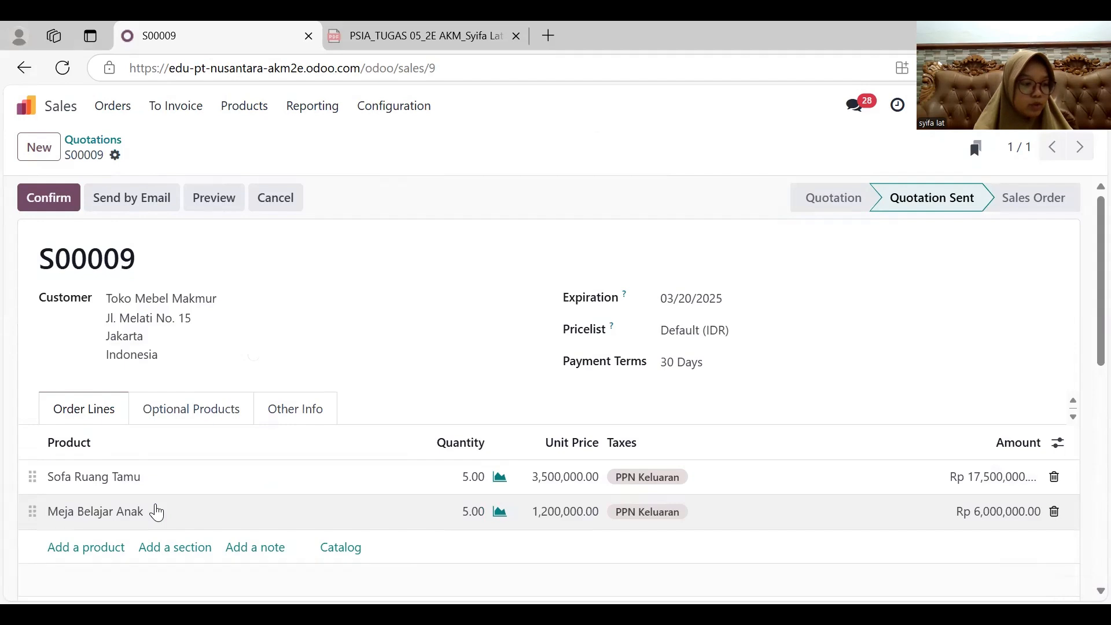
click(49, 200)
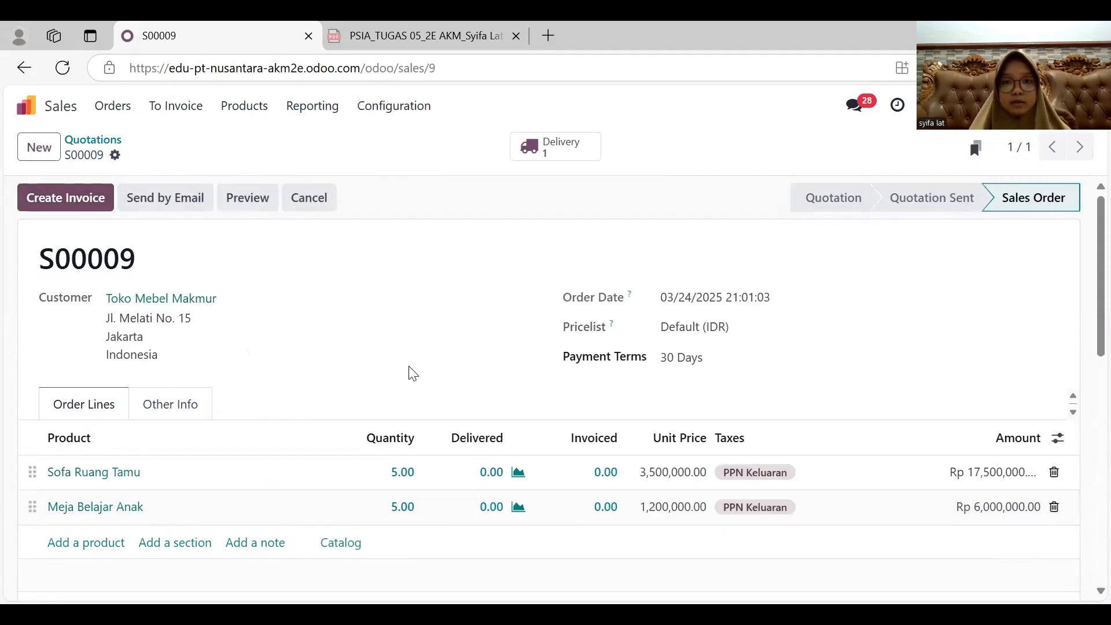
- Open the delivery of the Toko Mebel Makmur order, set its scheduled date to 03/21/2025 and validate it
scroll(413, 373, down, 1)
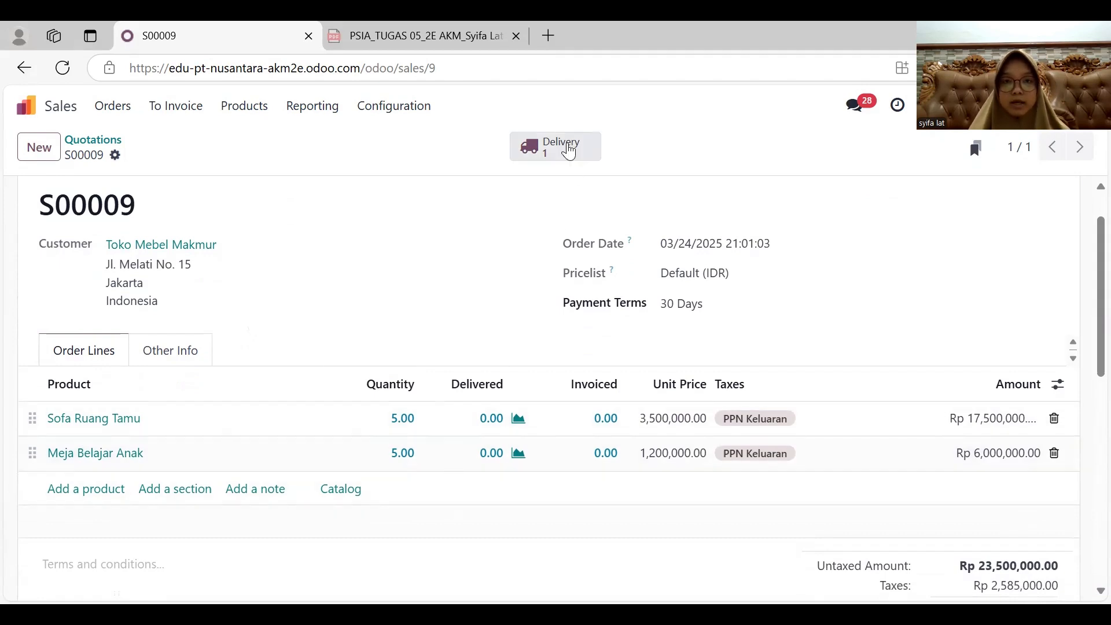
click(569, 152)
click(787, 299)
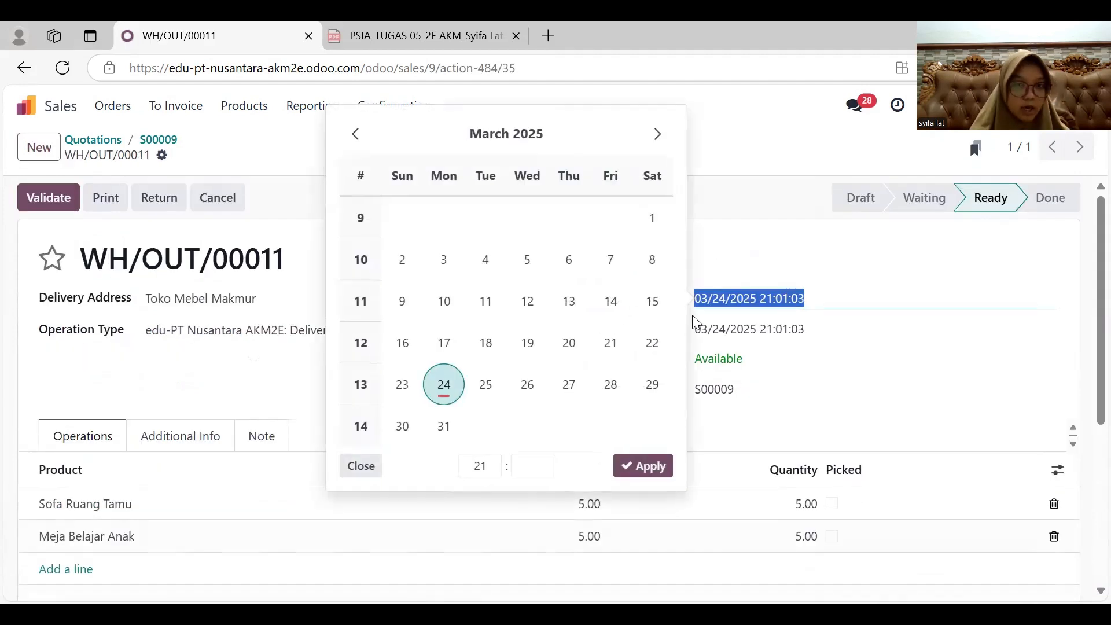
click(612, 345)
click(644, 466)
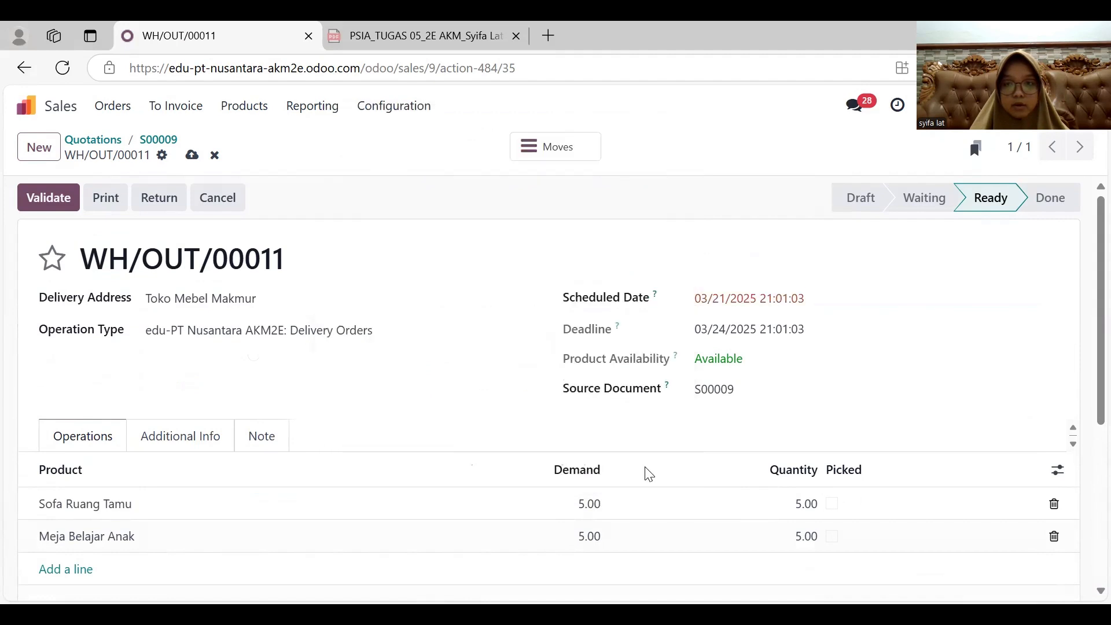
click(50, 196)
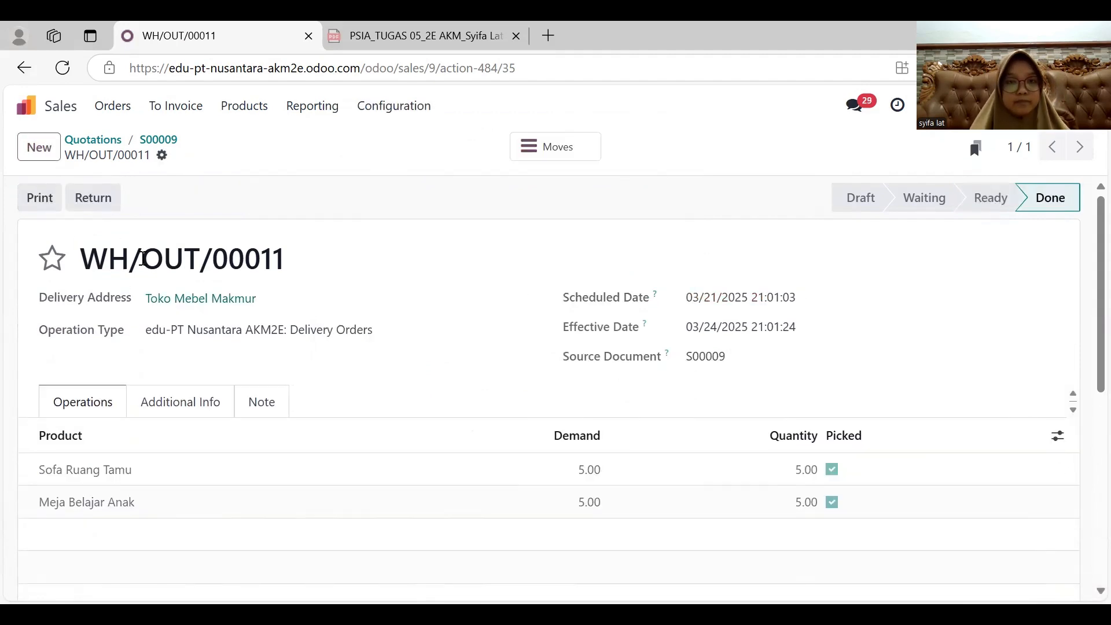
- Return to the Toko Mebel Makmur sales order and create a regular draft invoice from it
click(25, 68)
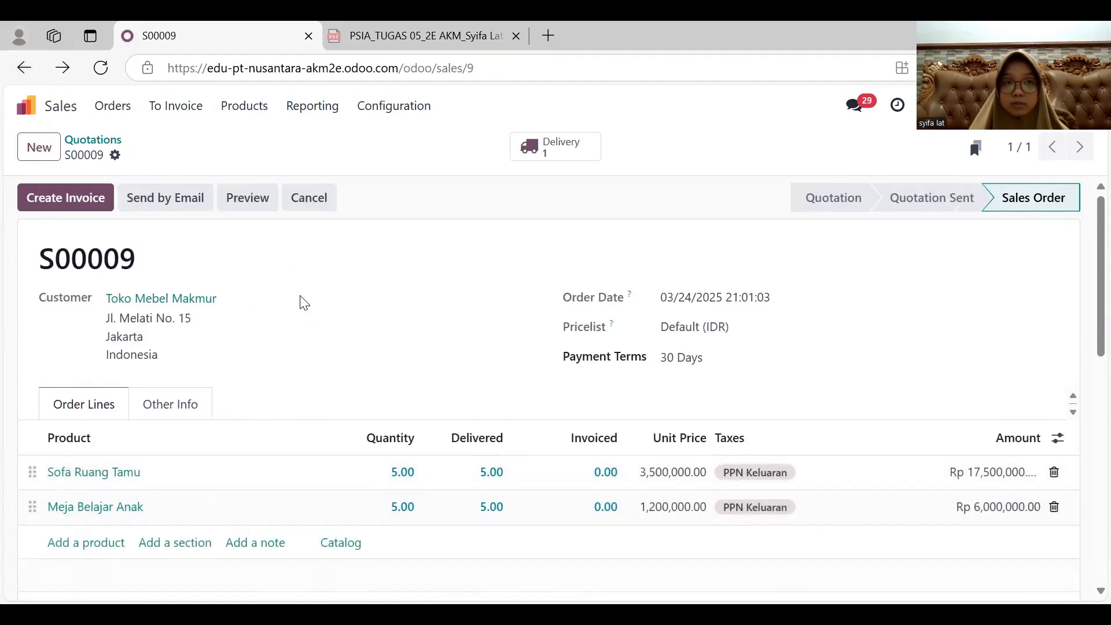
click(85, 202)
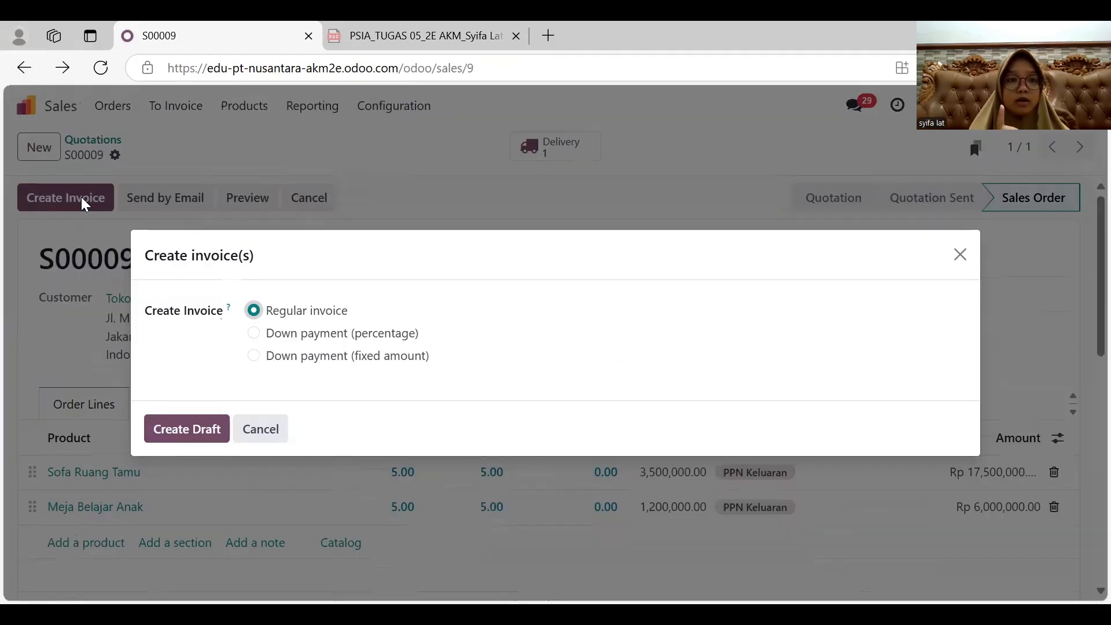
click(181, 428)
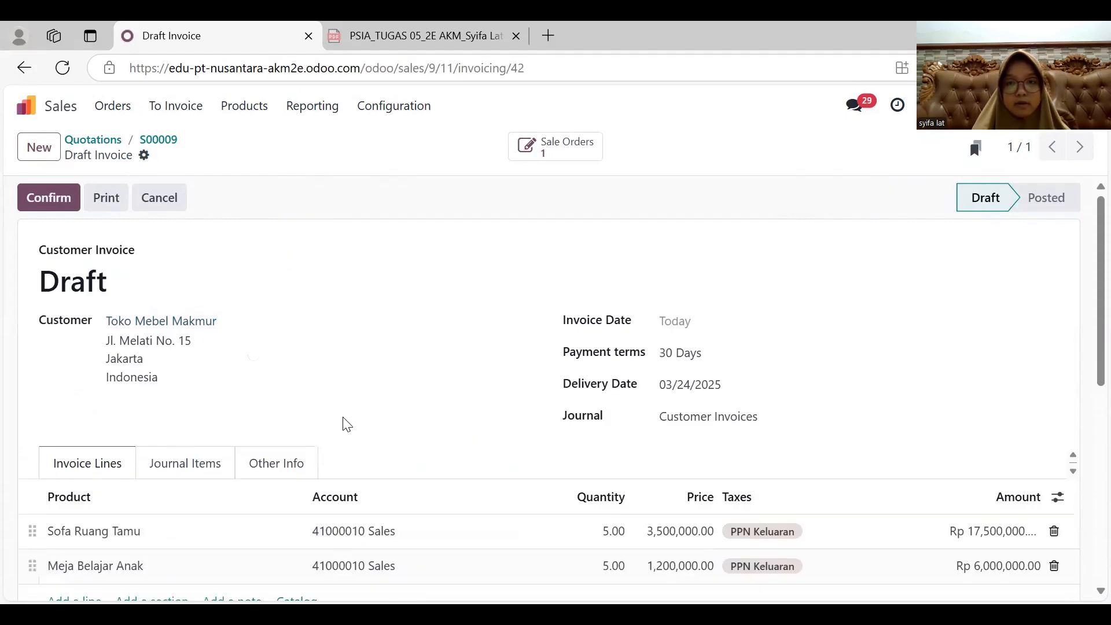
- Set the invoice date and delivery date of the Toko Mebel Makmur invoice to 03/21/2025 and confirm it
click(698, 326)
click(575, 376)
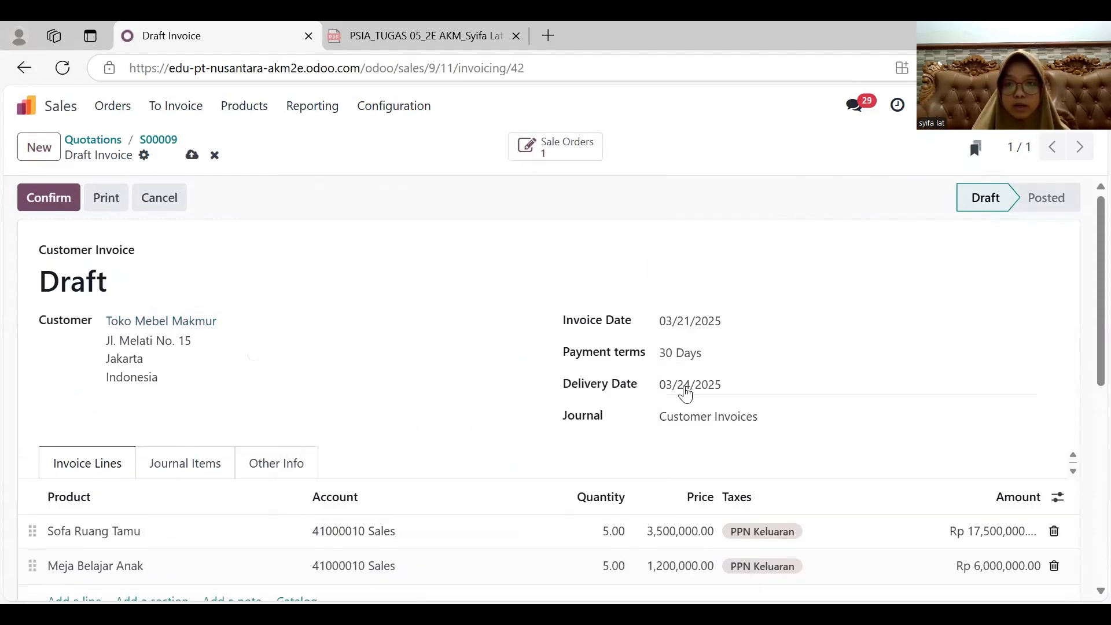
click(689, 385)
click(567, 442)
scroll(559, 446, down, 3)
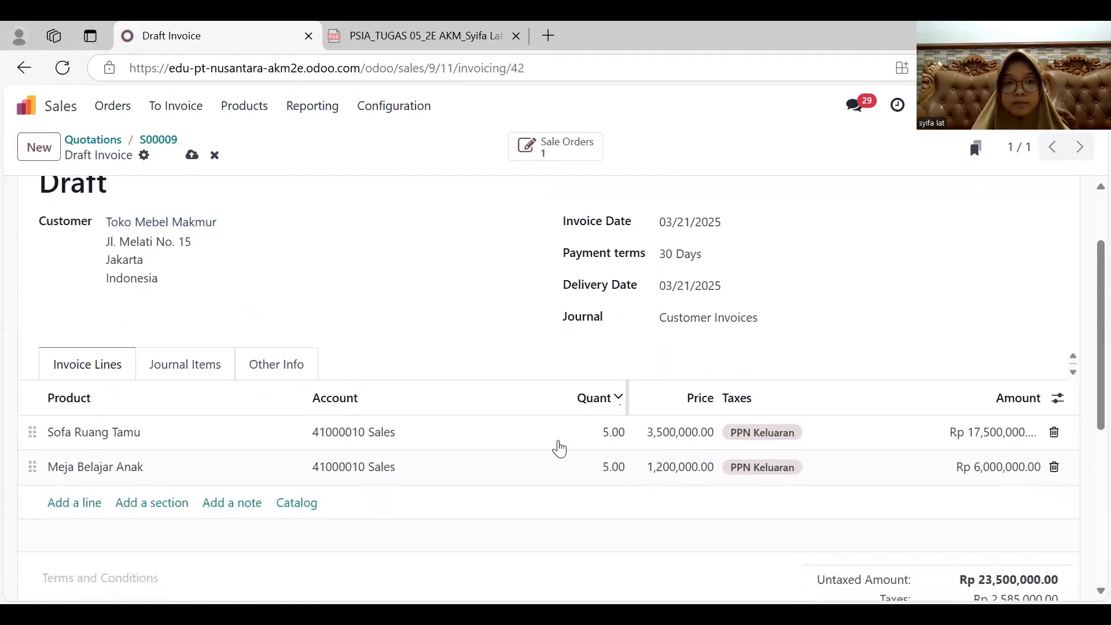
scroll(560, 448, up, 5)
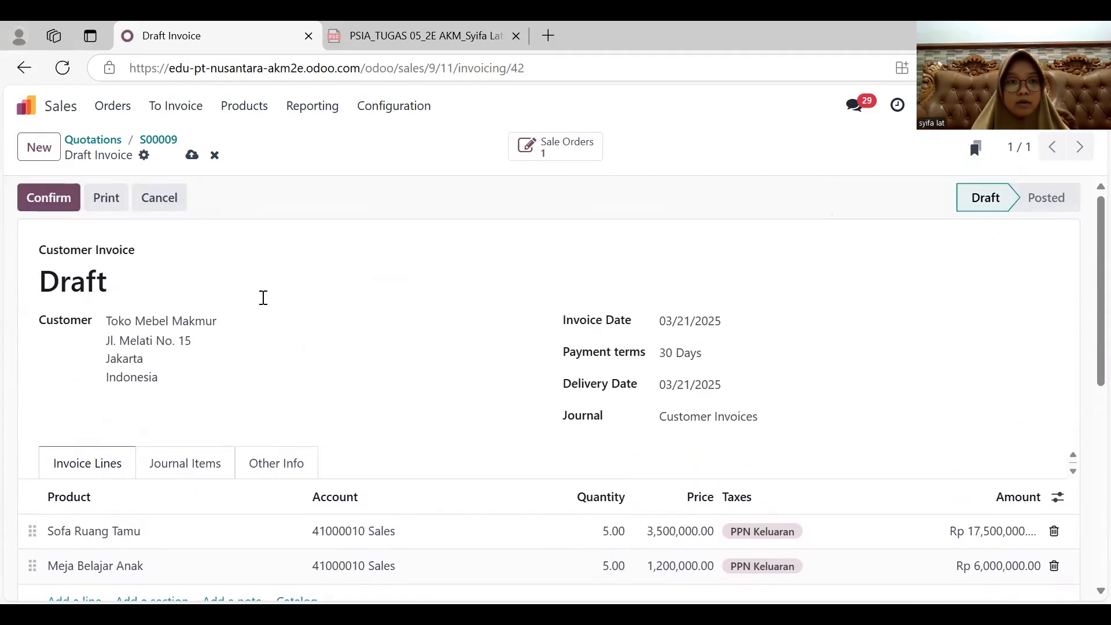
click(39, 198)
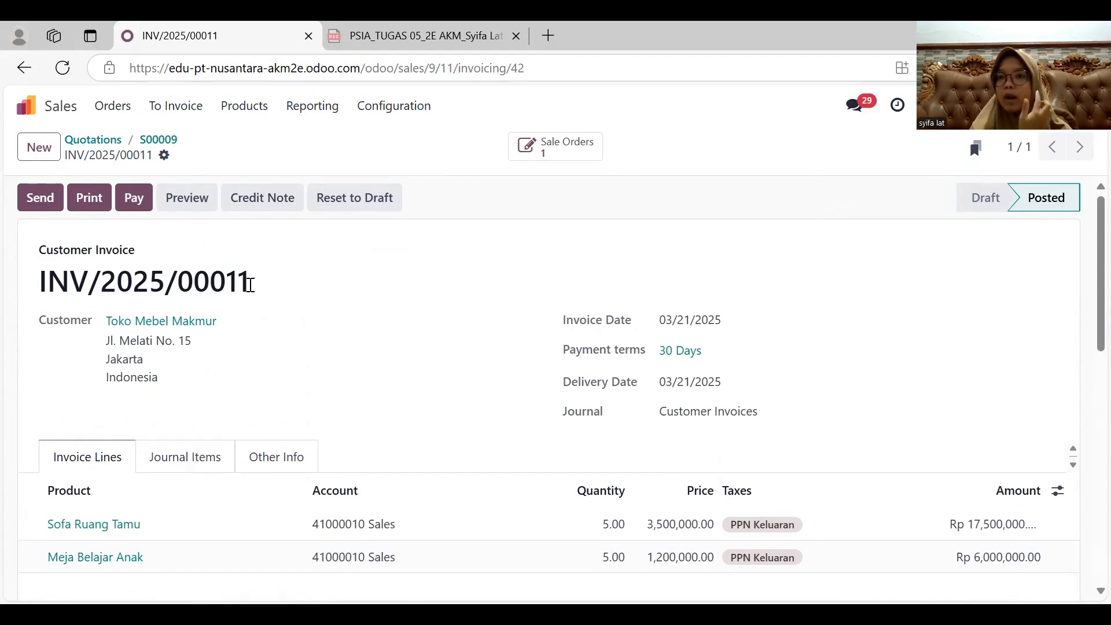
- Register a Cash payment dated 03/28/2025 for the Toko Mebel Makmur invoice, and view the payment record before returning to the invoice
click(134, 197)
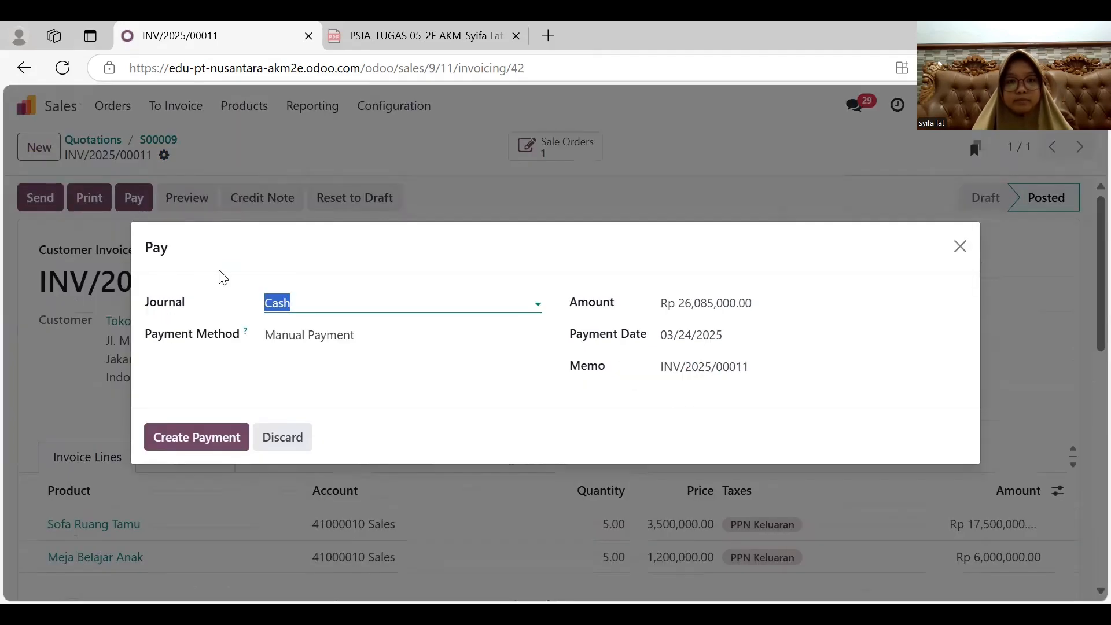
click(730, 345)
click(569, 433)
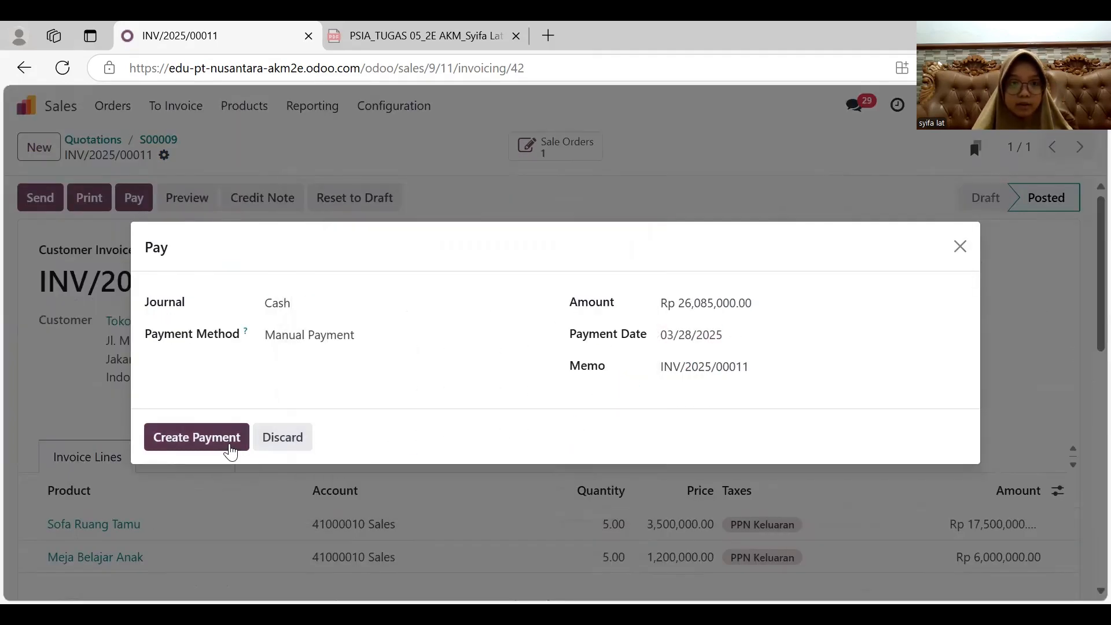
click(215, 435)
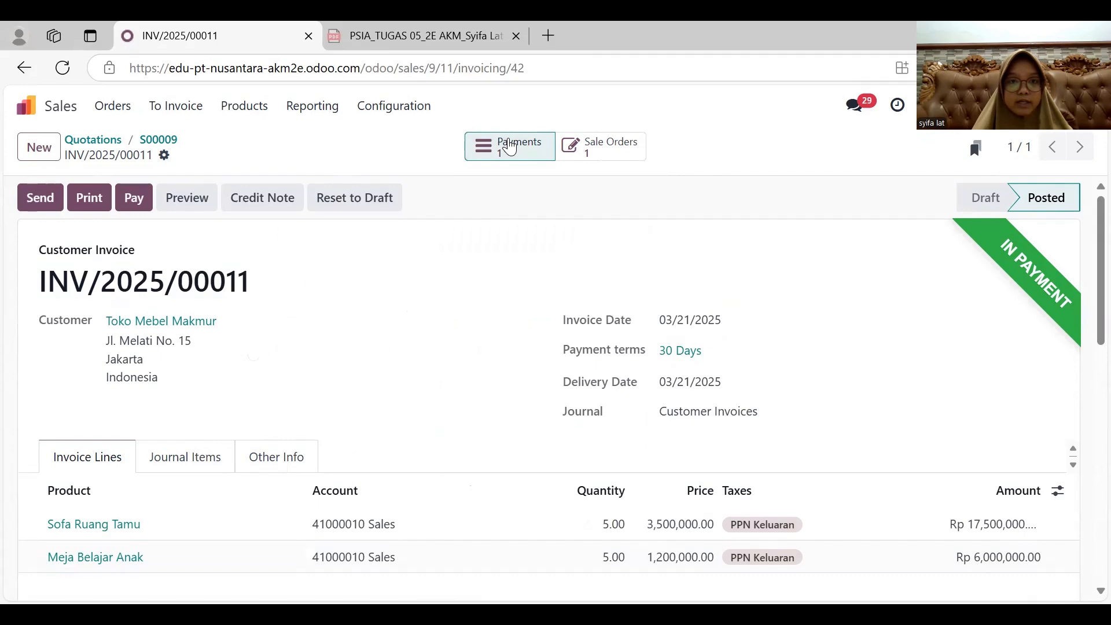
click(509, 147)
click(55, 199)
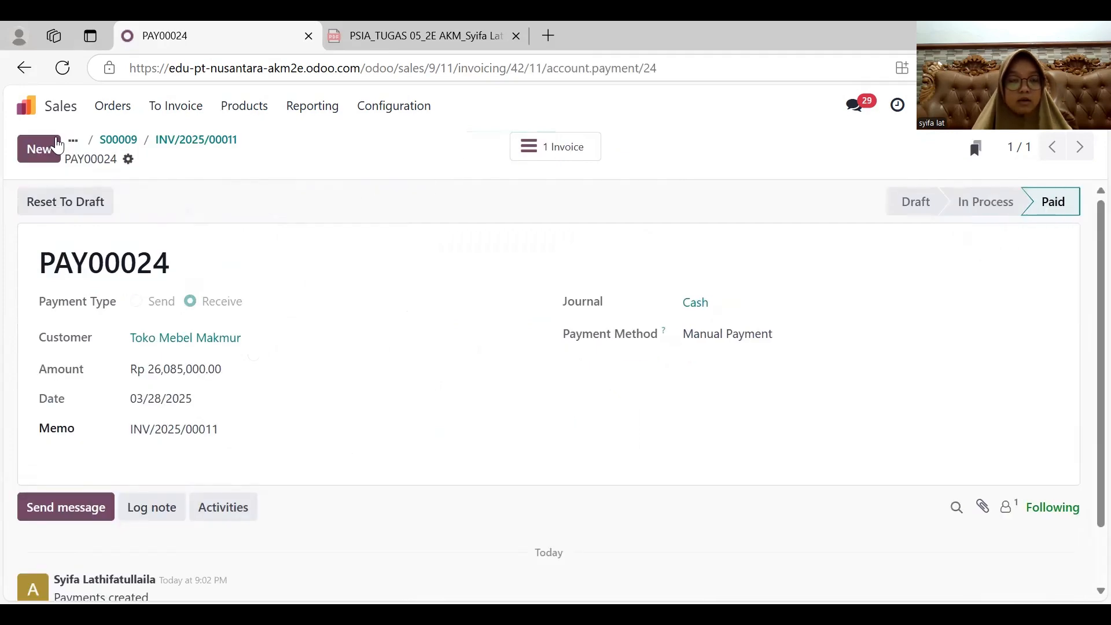
click(25, 73)
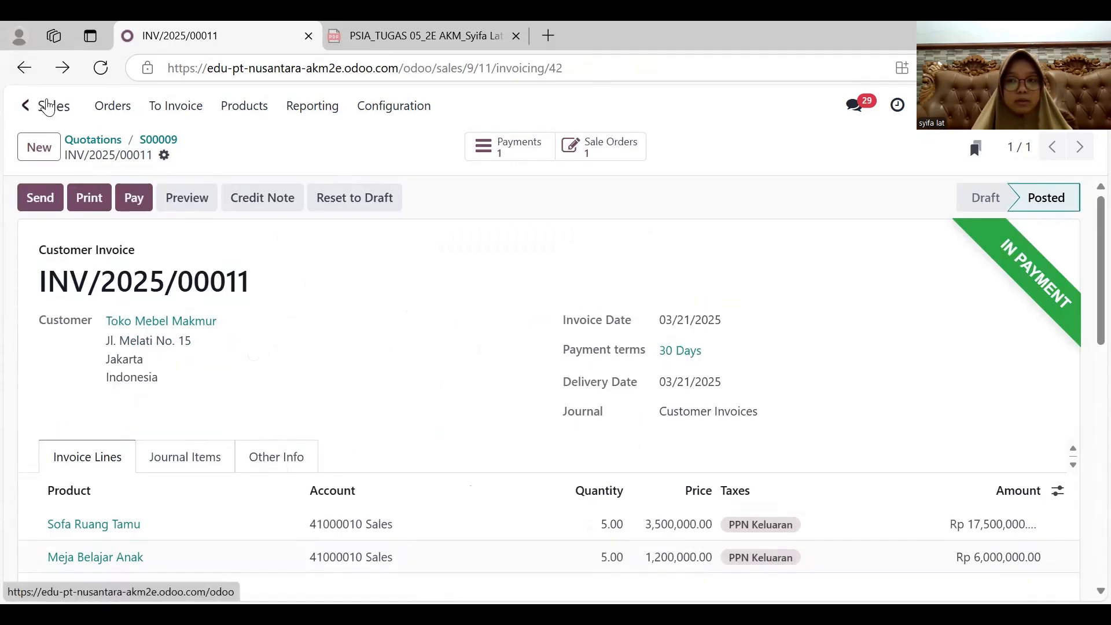
- Open the journal items in Accounting and filter them to the unreconciled ones
click(38, 106)
click(601, 323)
click(391, 106)
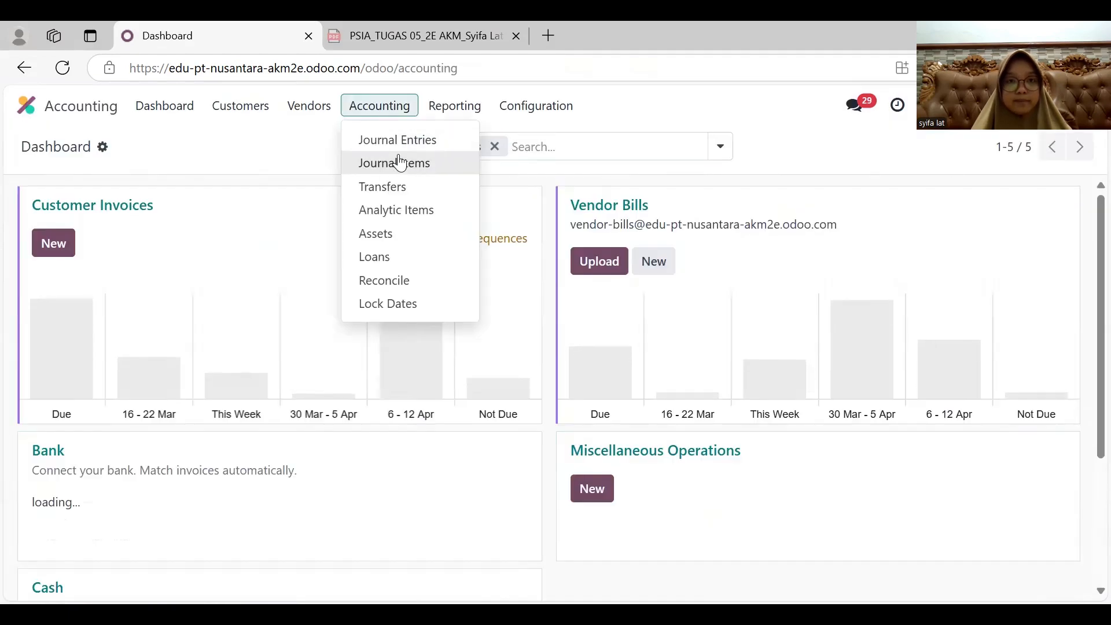
click(397, 160)
click(484, 149)
click(484, 149)
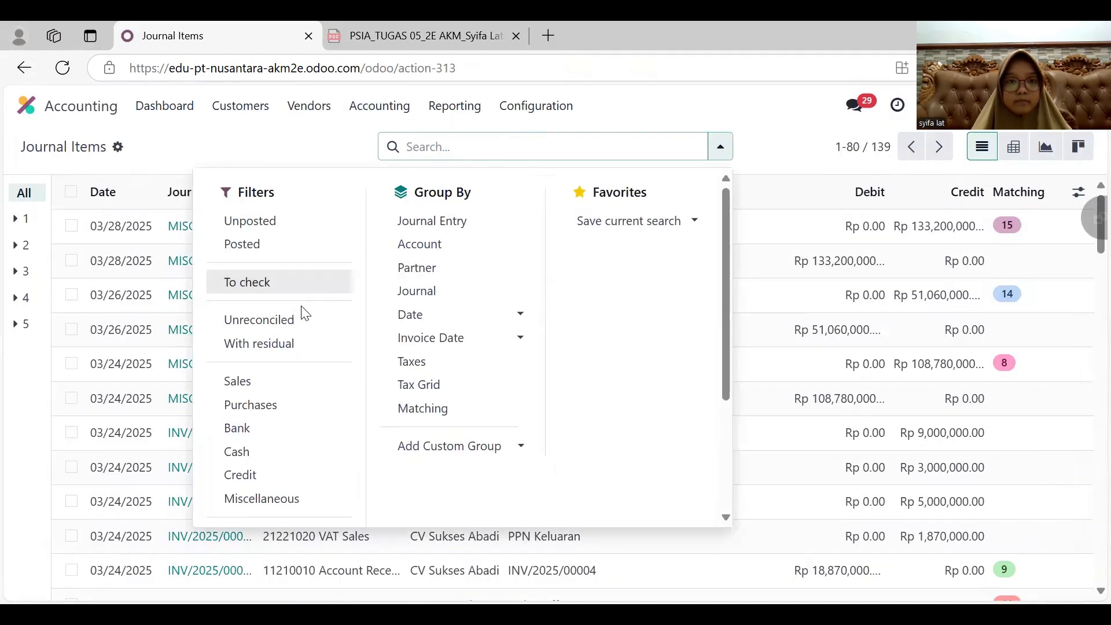
click(303, 319)
click(279, 136)
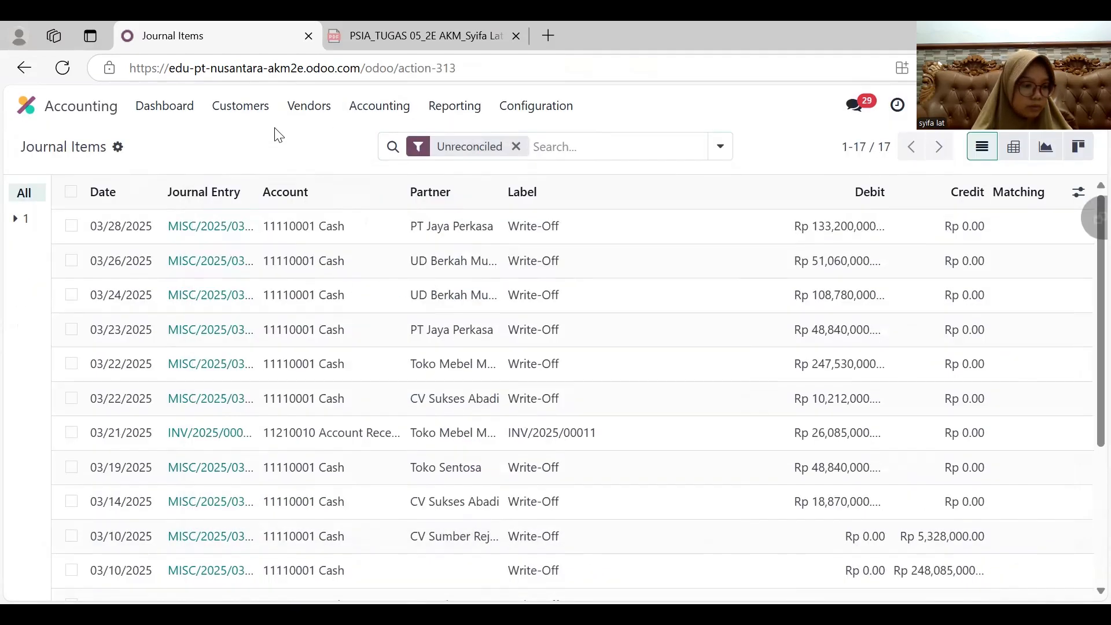
- Reconcile the Toko Mebel Makmur receivable line of INV/2025/00011 with a write-off dated 03/28/2025, choosing its write-off account
click(71, 432)
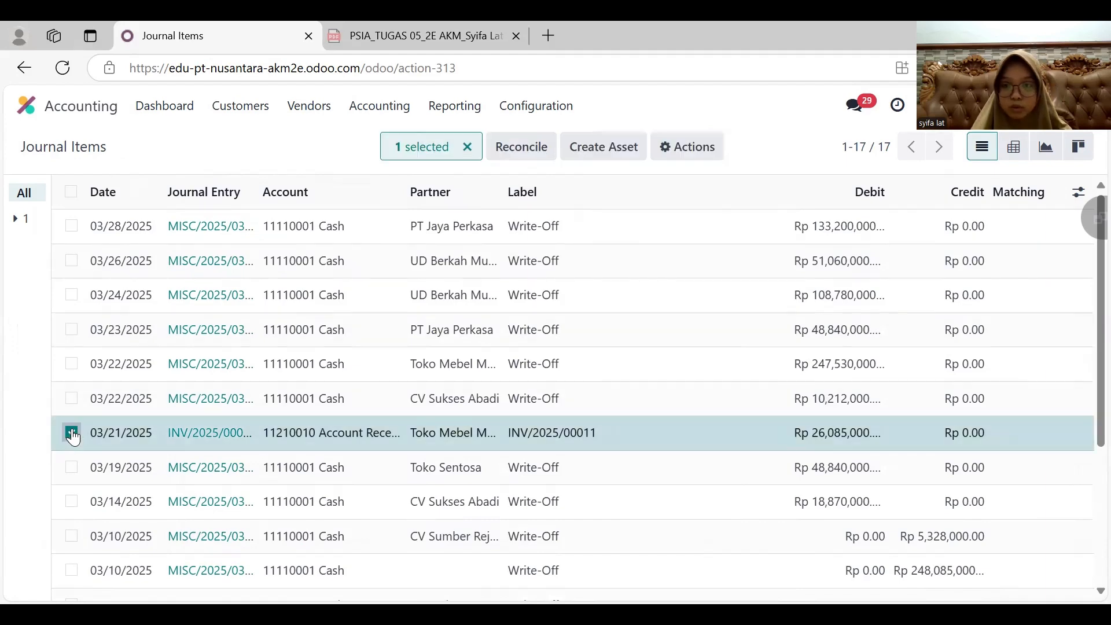
click(521, 148)
click(689, 343)
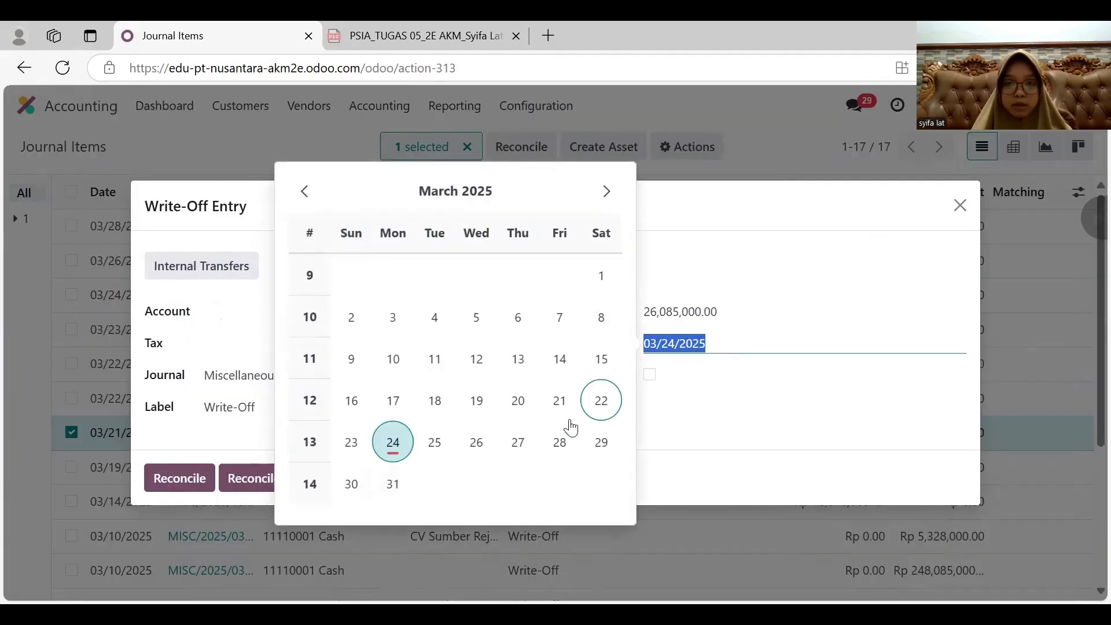
click(559, 441)
click(262, 313)
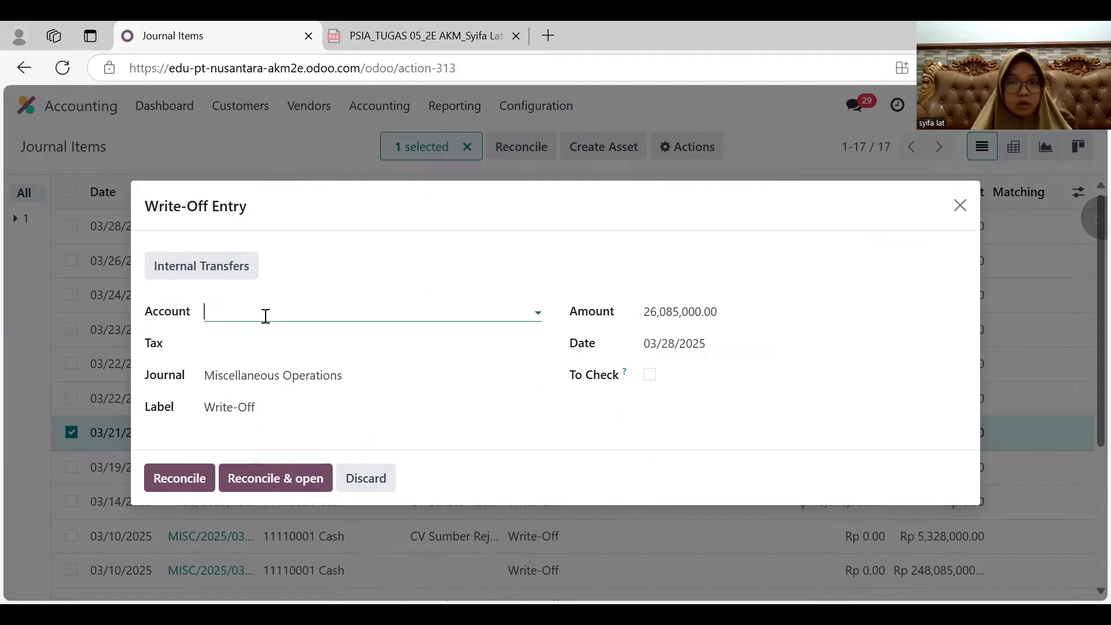
click(246, 346)
click(180, 479)
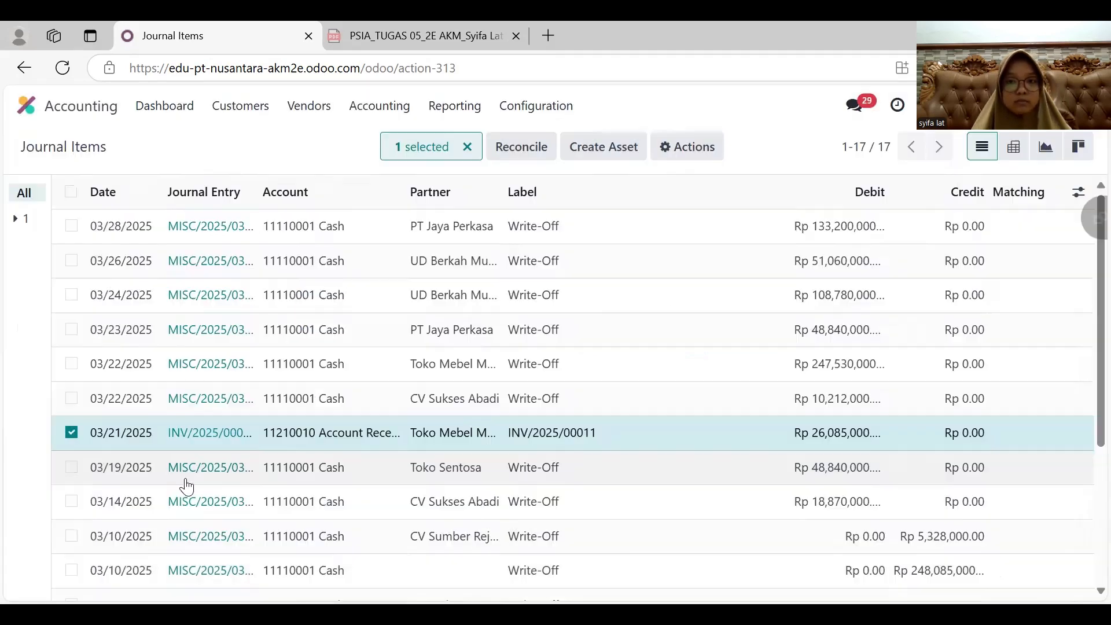
- Create a new sales quotation for Toko Sentosa with the expiration date 03/22/2025
click(101, 115)
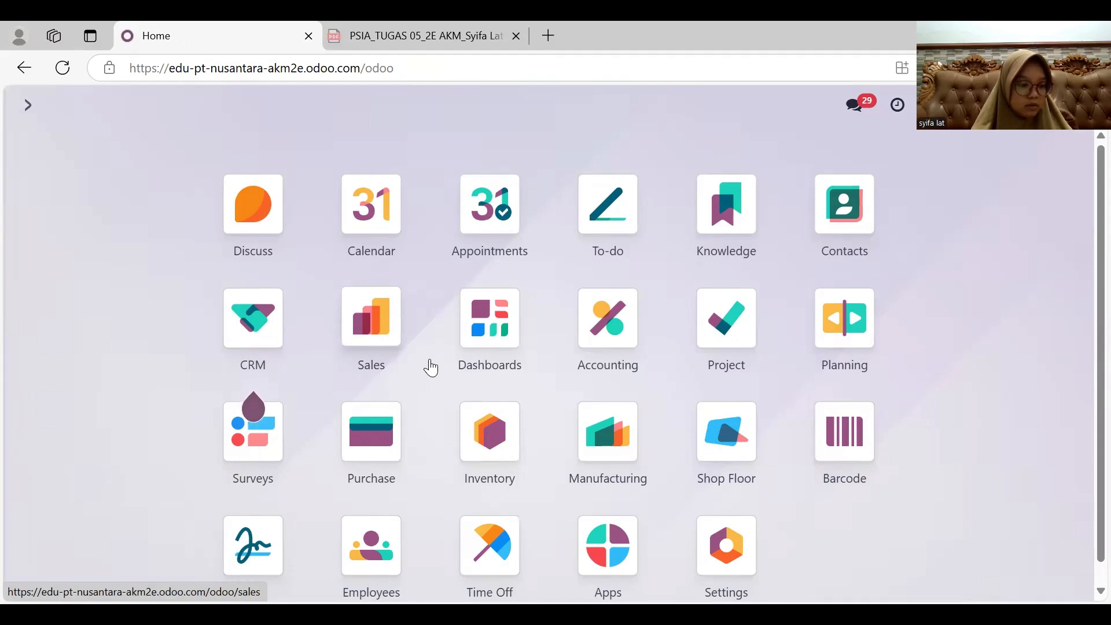
click(382, 354)
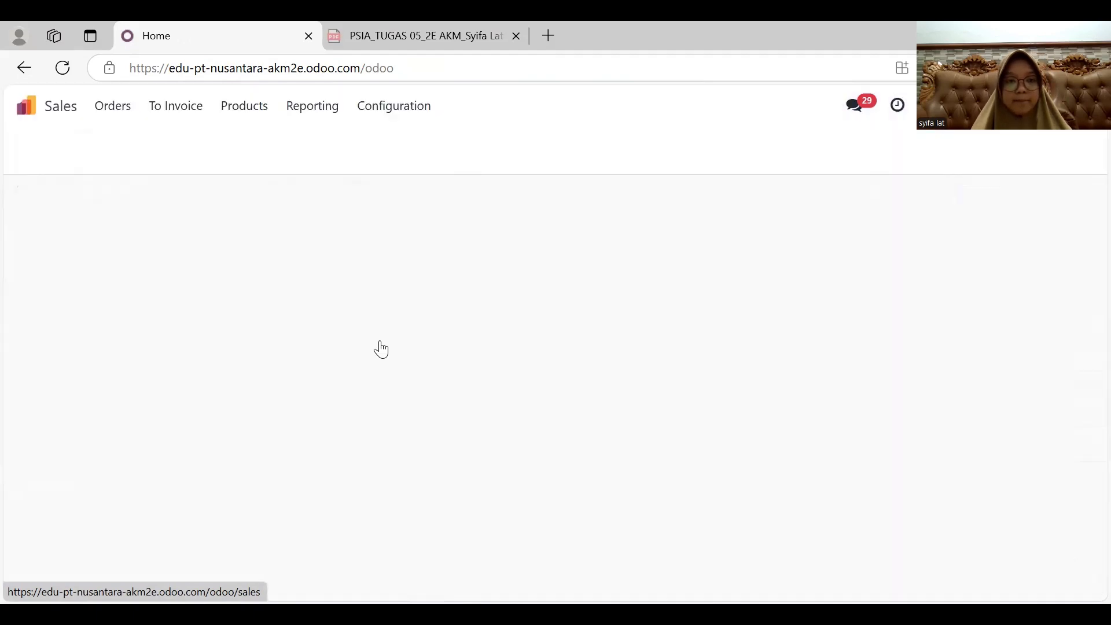
click(32, 159)
click(186, 296)
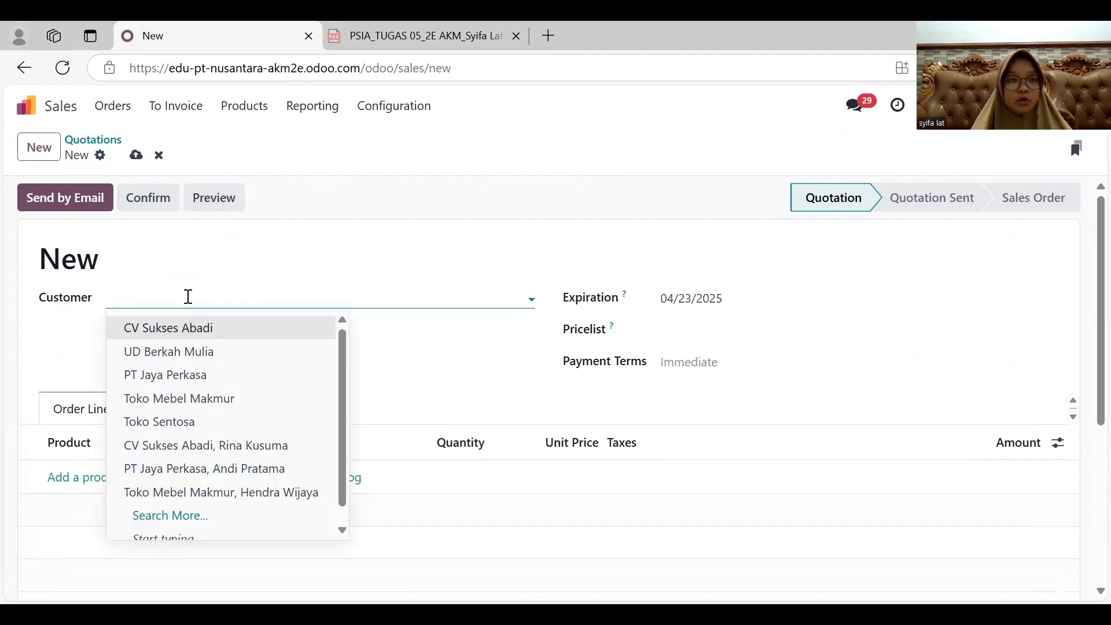
click(190, 420)
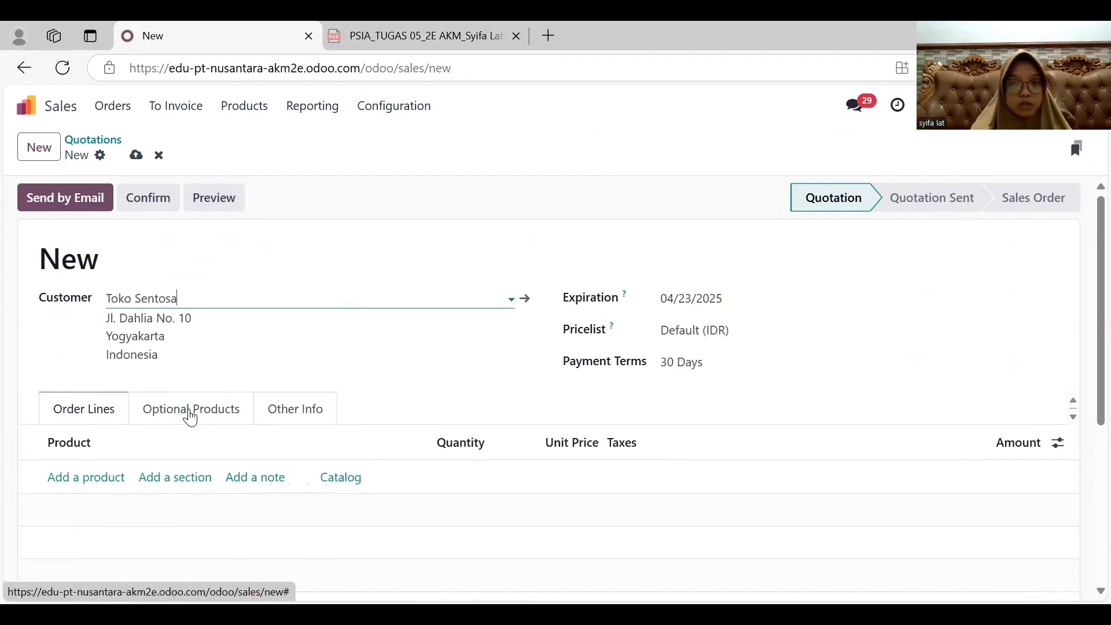
click(731, 303)
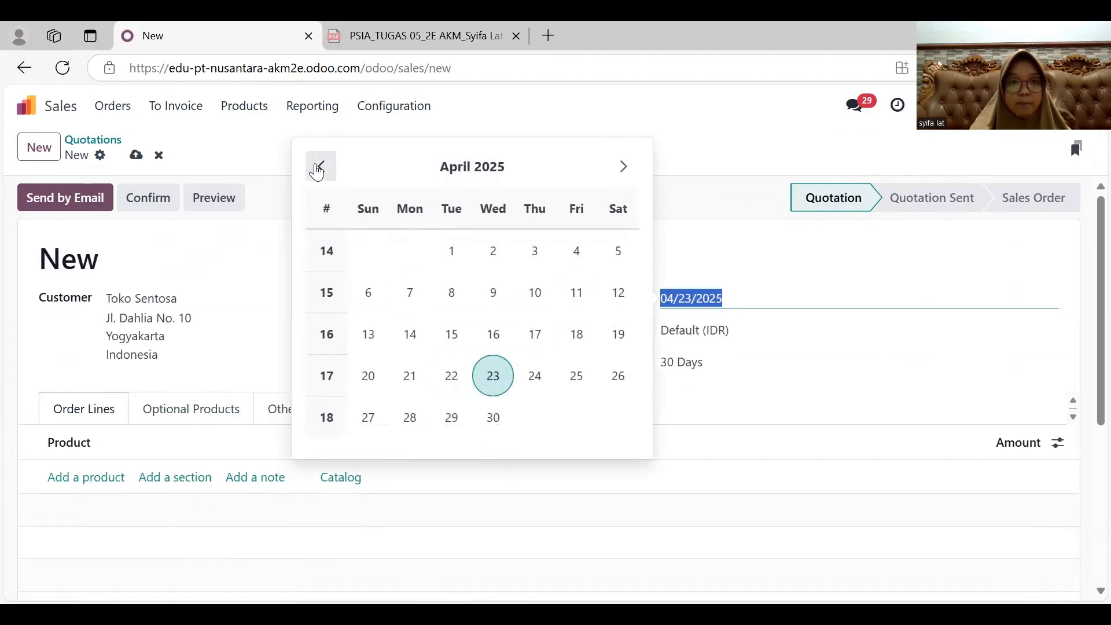
click(322, 167)
click(618, 375)
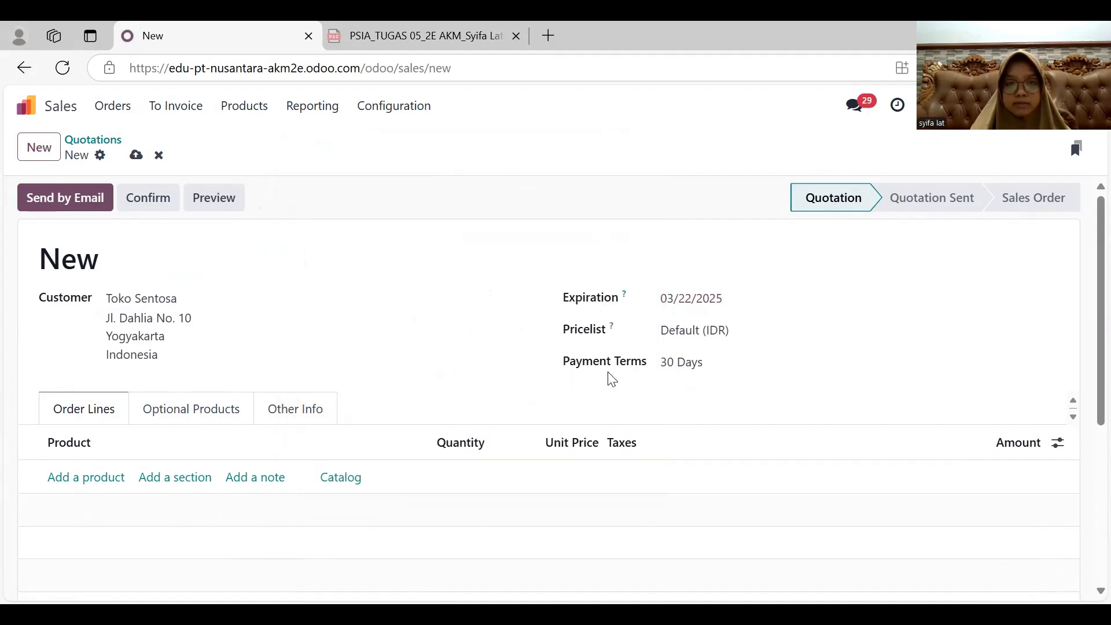
- Add an order line for 10 Kursi Kantor Ergonomis at a unit price of 1,000,000
click(74, 477)
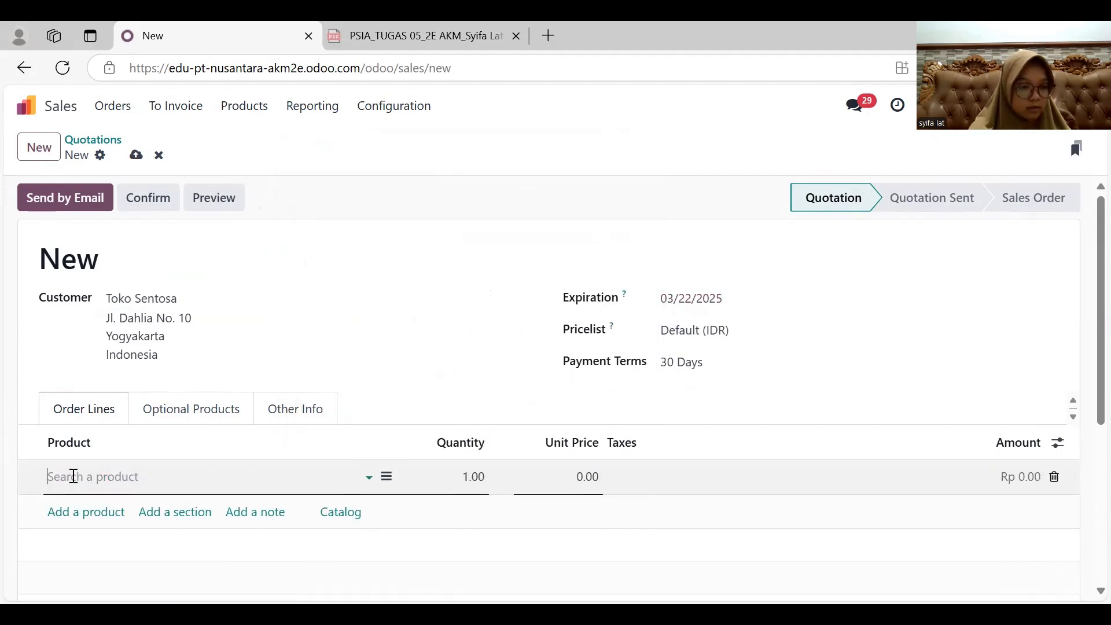
text(ku)
key(Return)
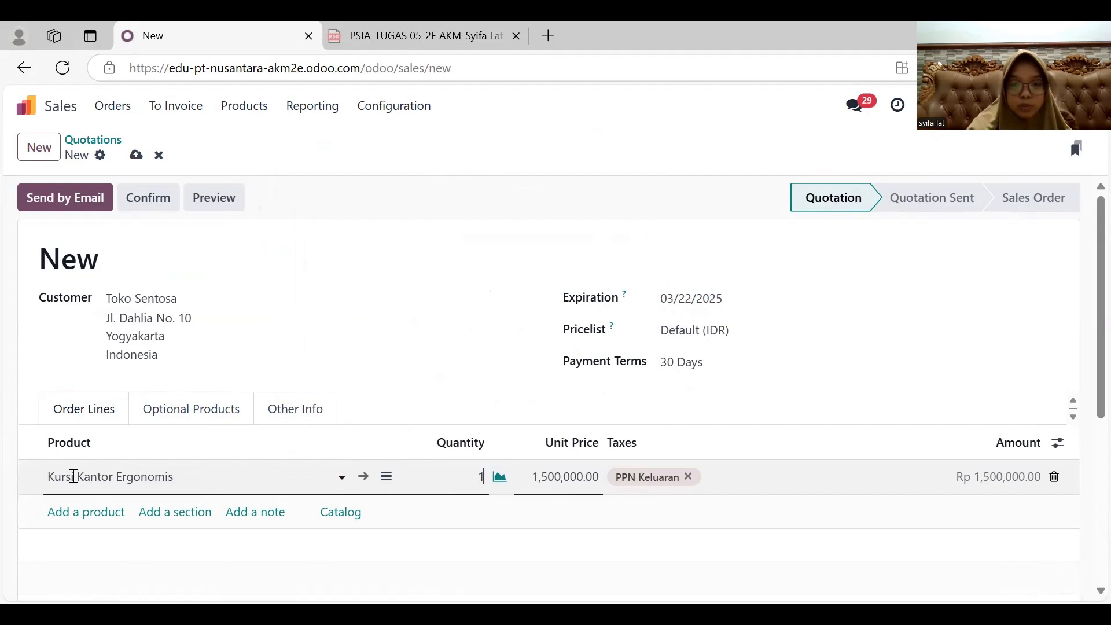
text(10)
key(Tab)
text(1,000,00)
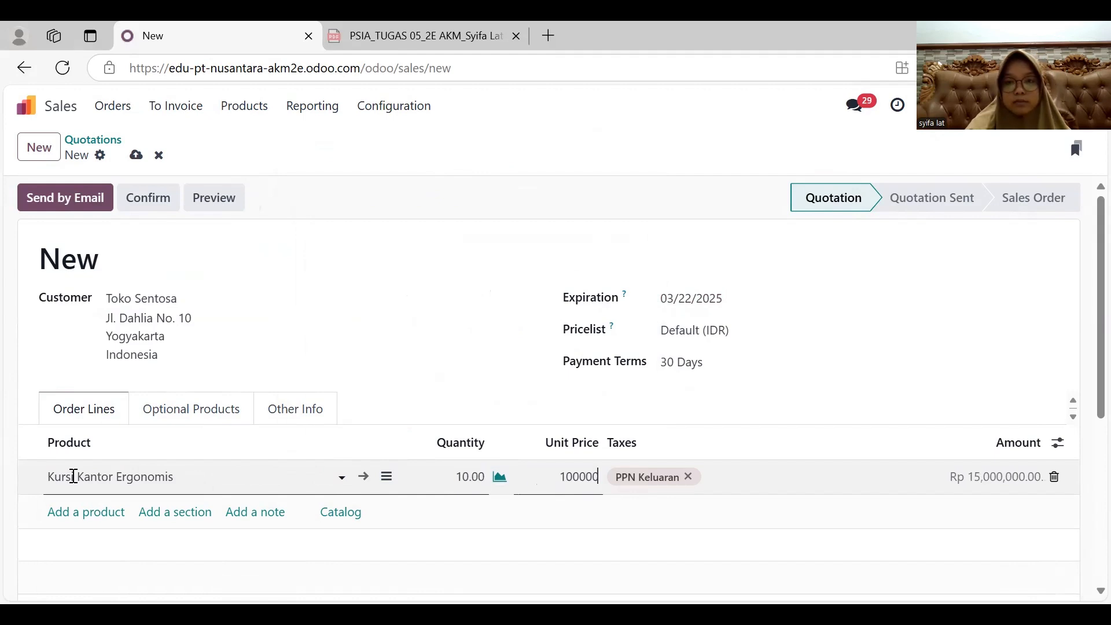
text(0)
key(Return)
- Add an order line for 20 Kursi Rapat Lipat at a unit price of 500,000
text(ku)
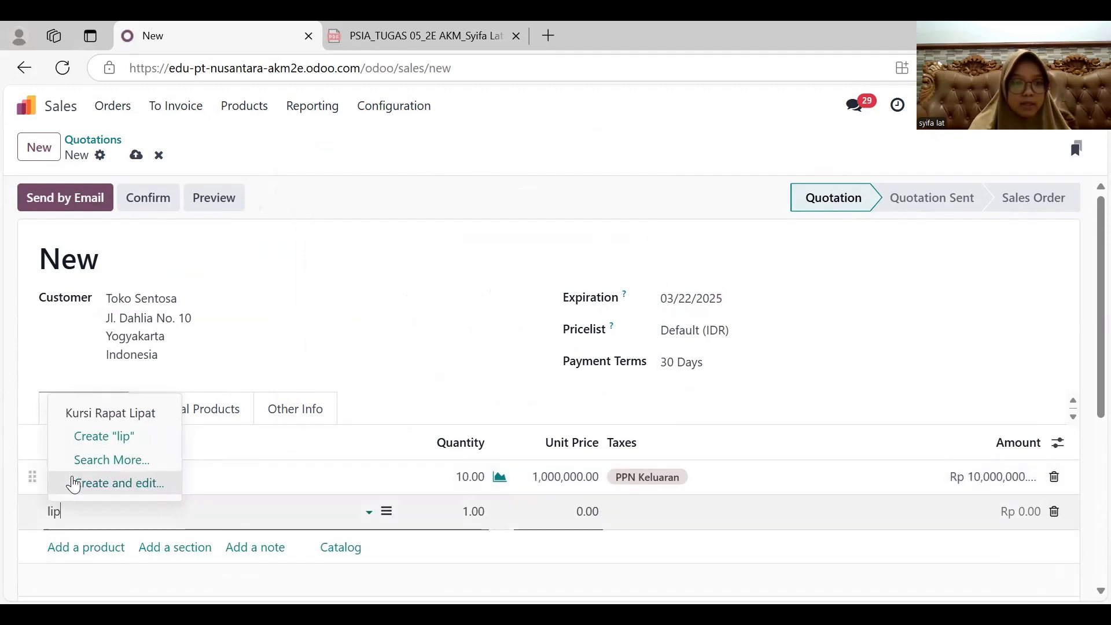
click(129, 410)
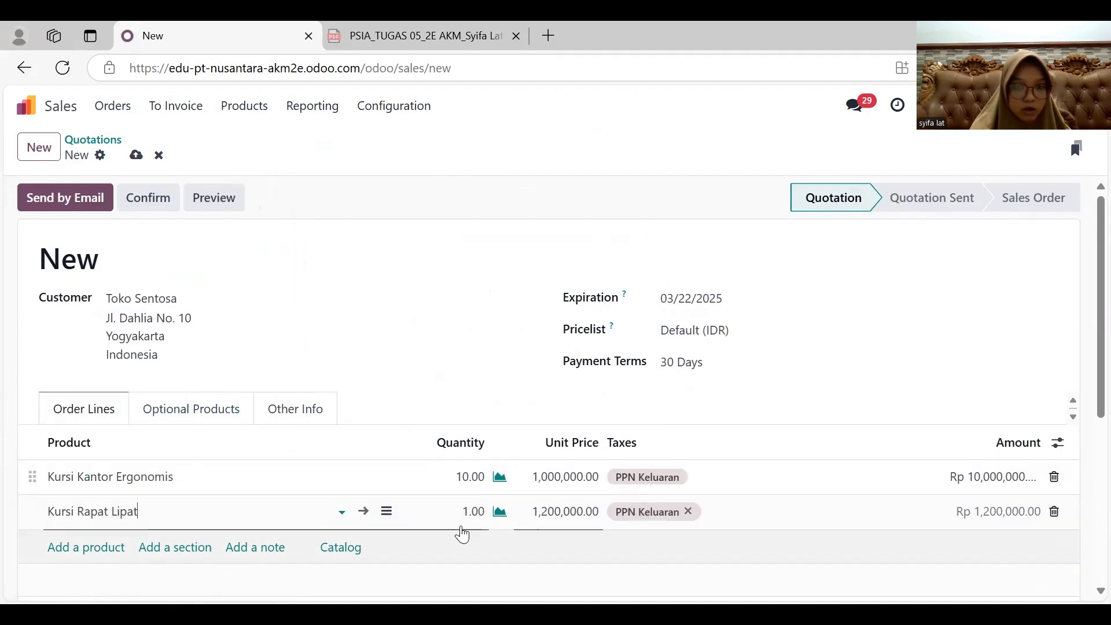
click(480, 513)
text(20)
key(Tab)
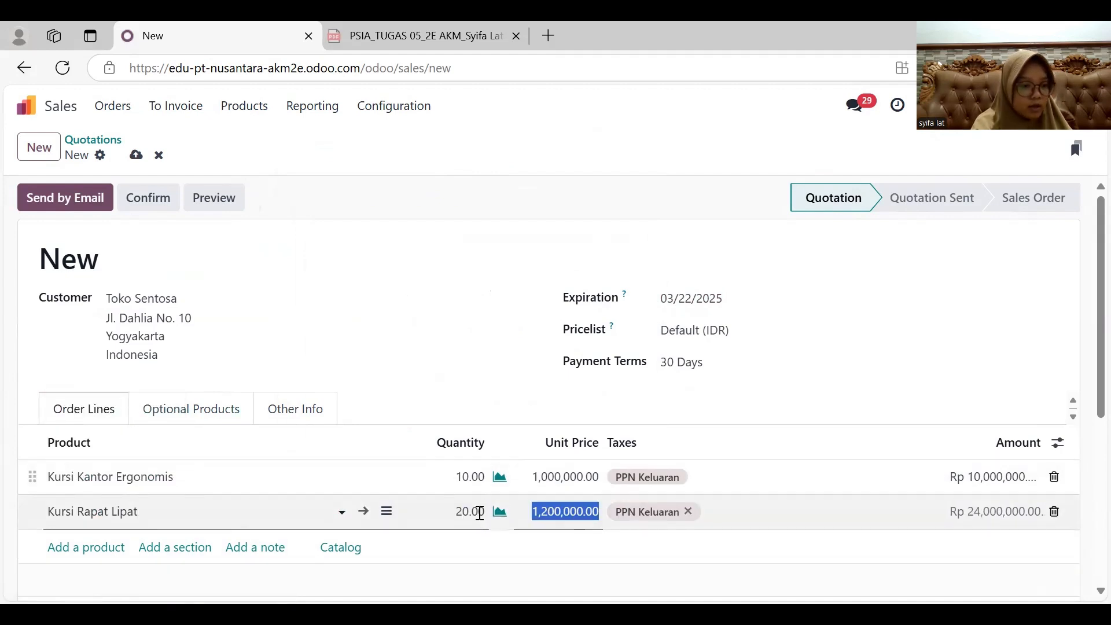
text(500000)
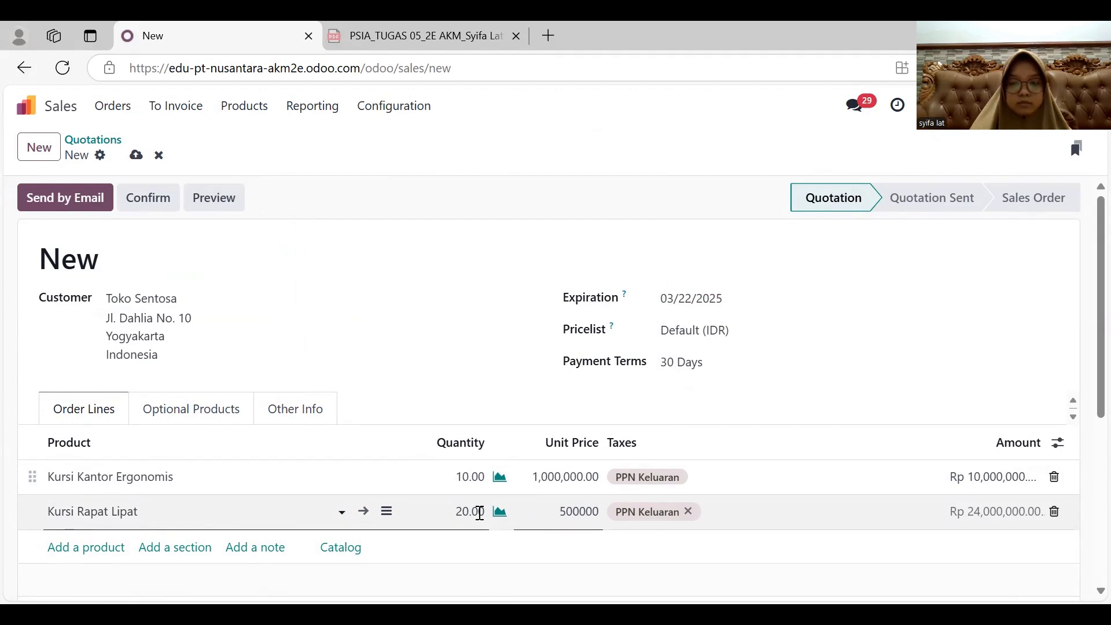
key(Return)
- Add an order line for 20 Meja Kantor Kayu at a unit price of 2,000,000 and review the quotation
text(kayu)
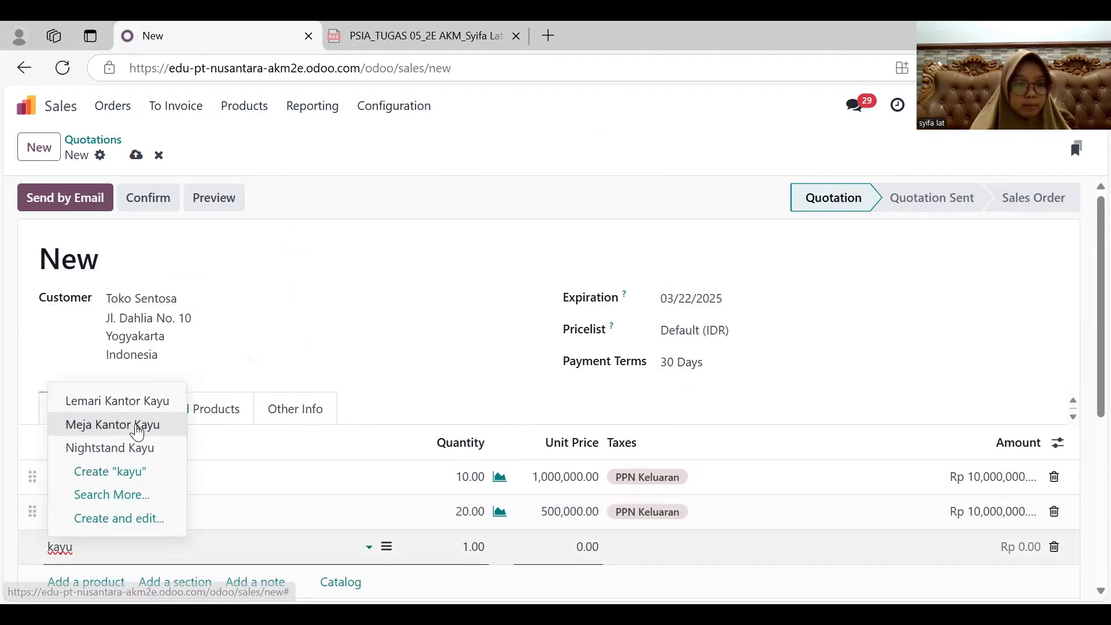
click(137, 426)
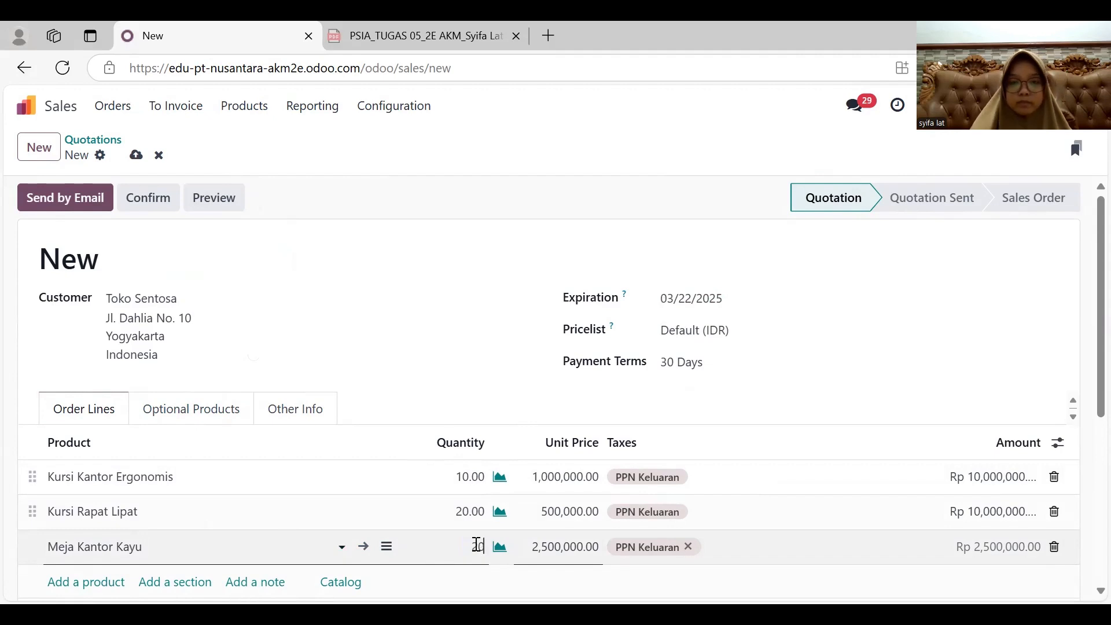
click(507, 384)
click(560, 550)
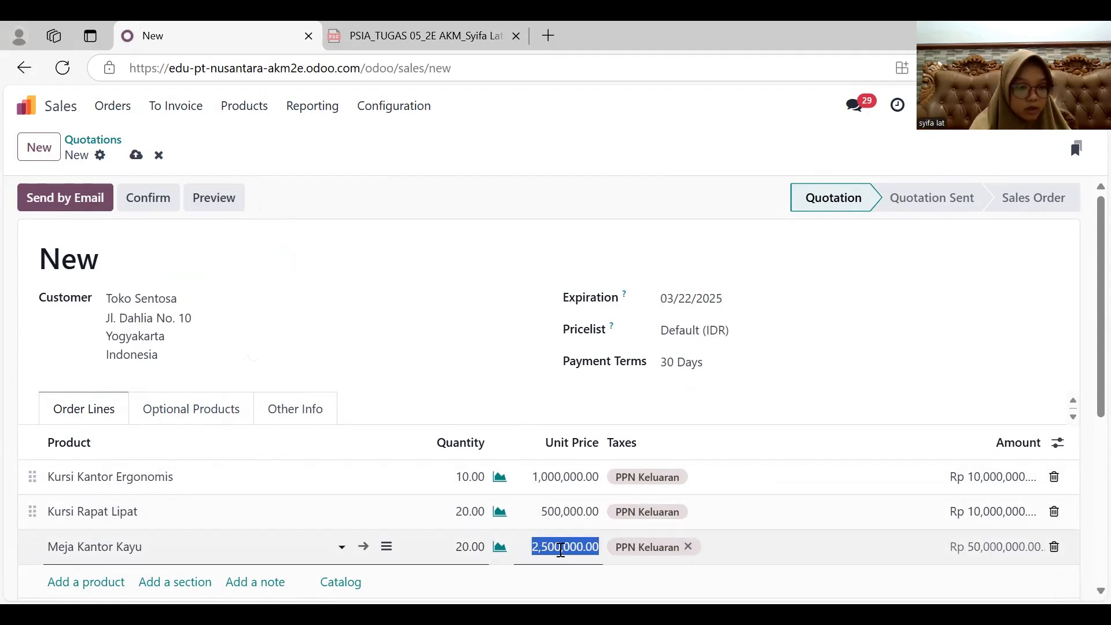
text(2,000,000)
click(528, 375)
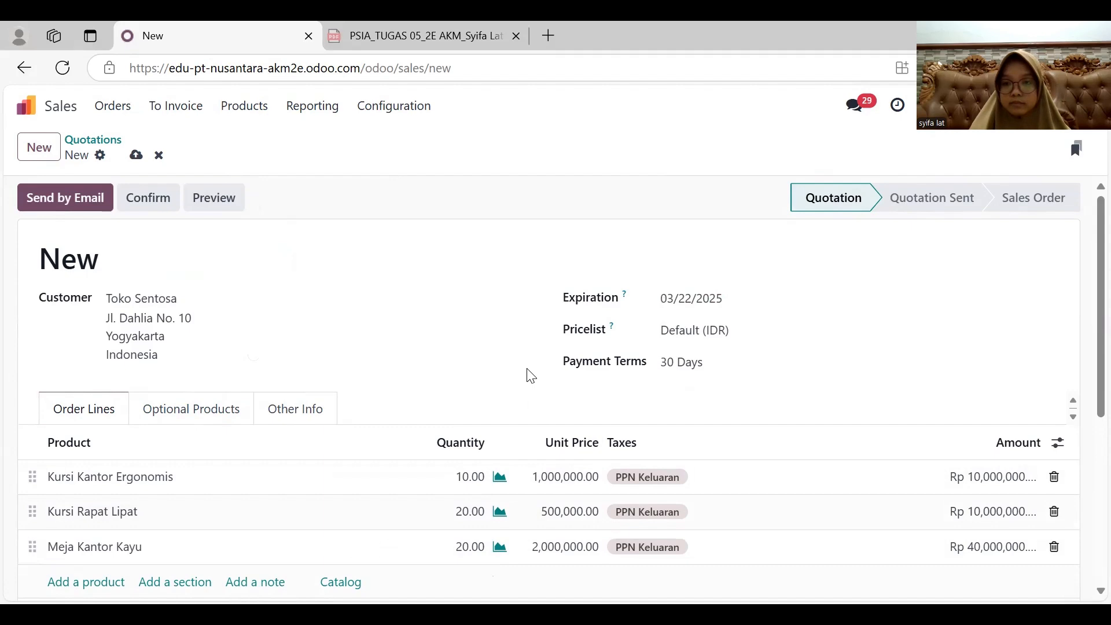
scroll(531, 376, down, 3)
scroll(529, 375, up, 3)
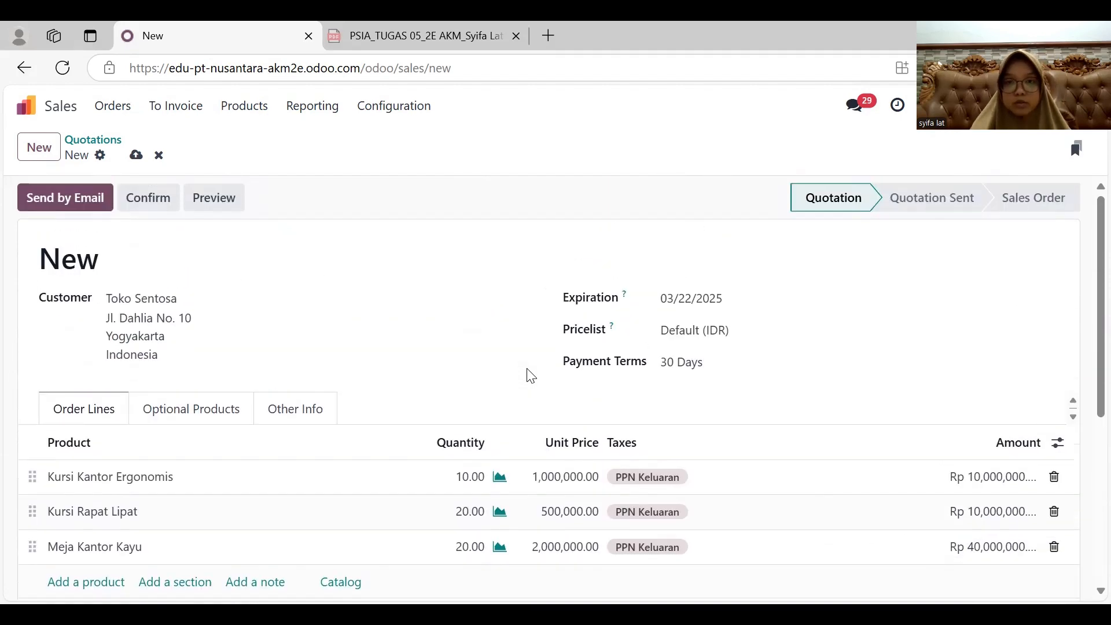
- Send the Toko Sentosa quotation by email and confirm it as a sales order
click(63, 199)
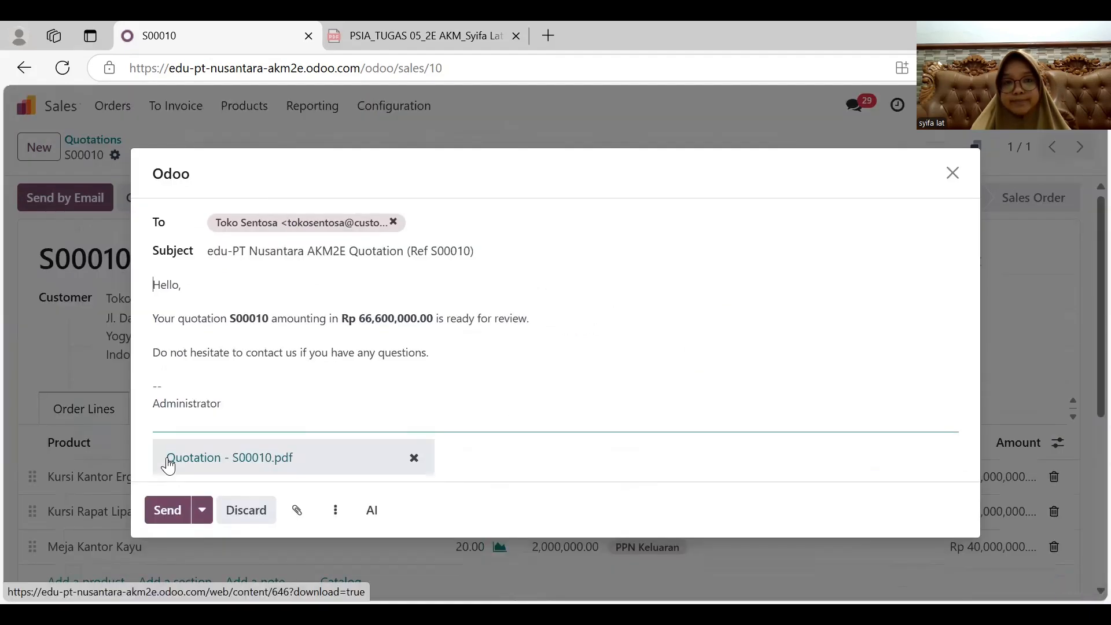
click(165, 509)
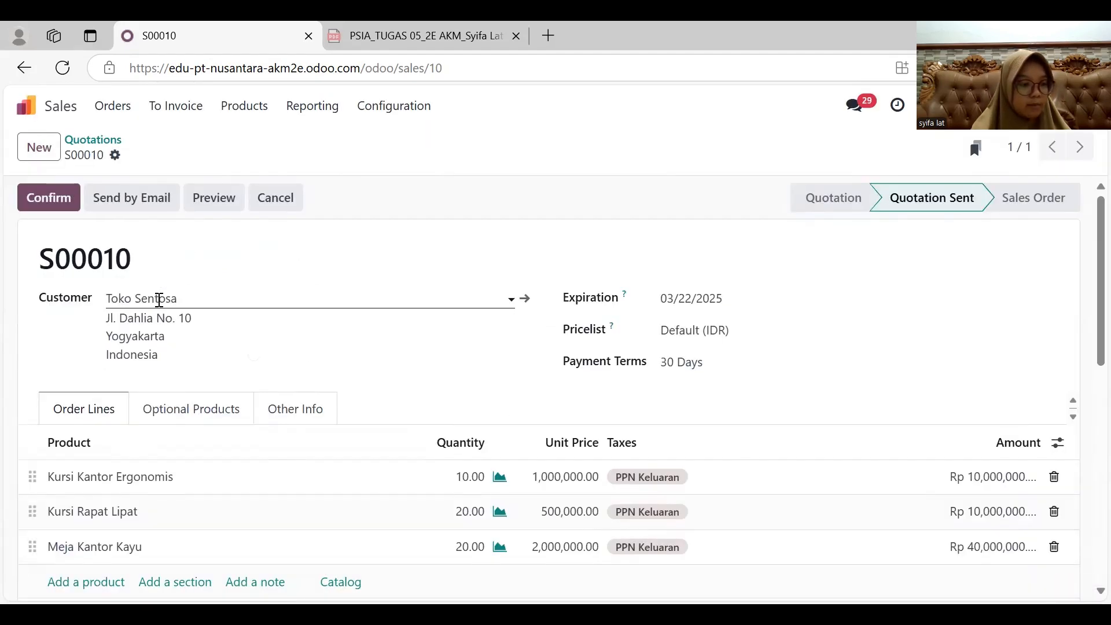
click(61, 196)
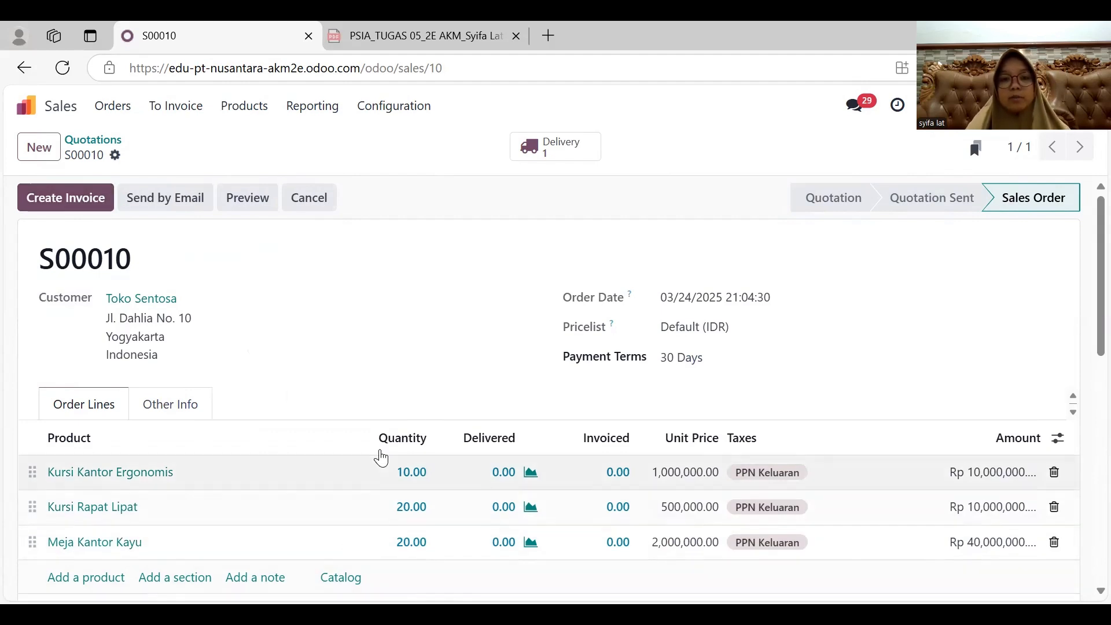
- Set the scheduled date of the Toko Sentosa delivery to 03/23/2025 and validate the delivery
click(569, 156)
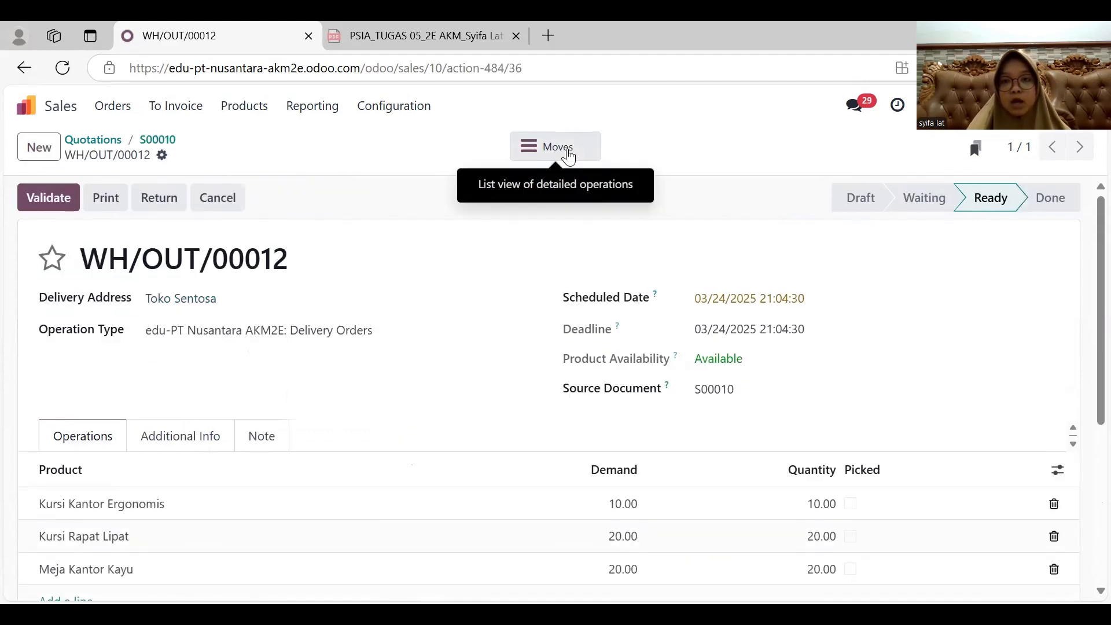
click(758, 302)
click(402, 384)
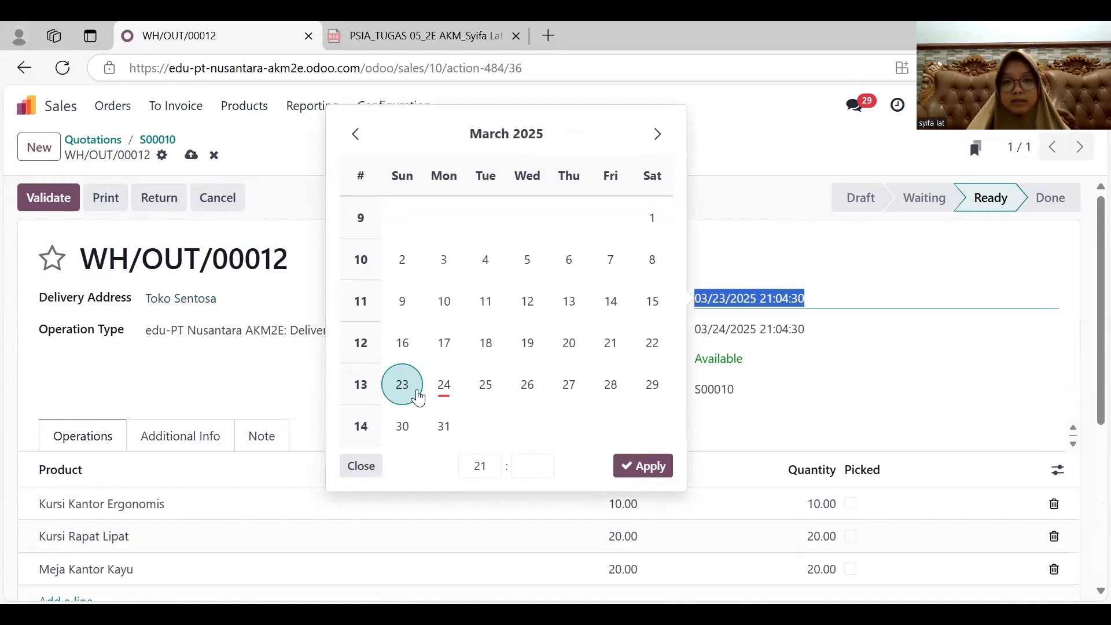
click(640, 464)
scroll(635, 468, down, 2)
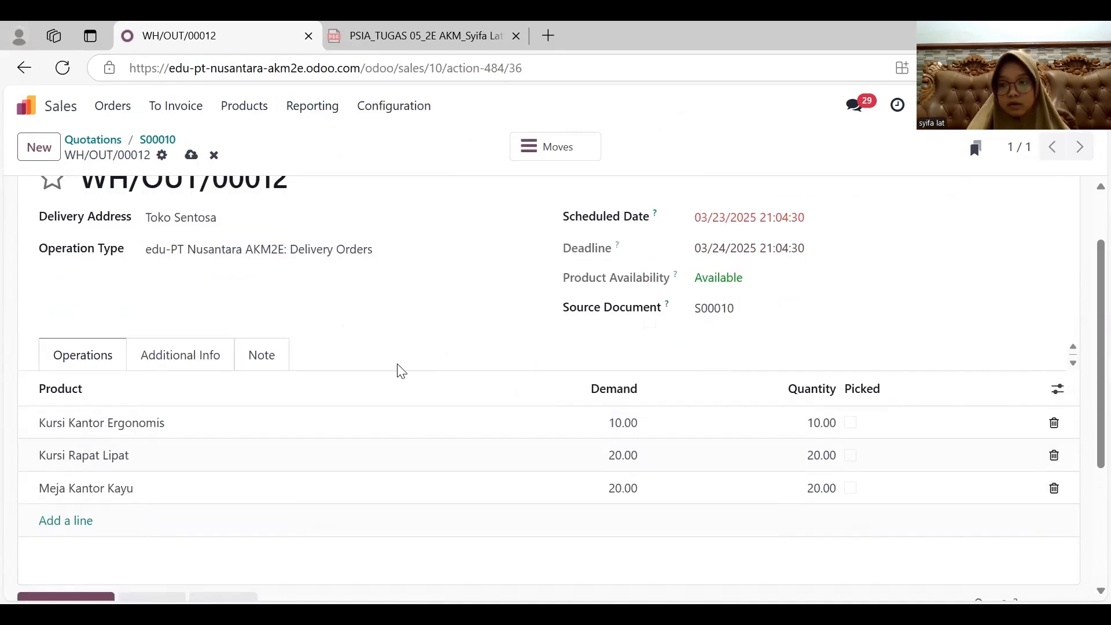
scroll(75, 168, up, 2)
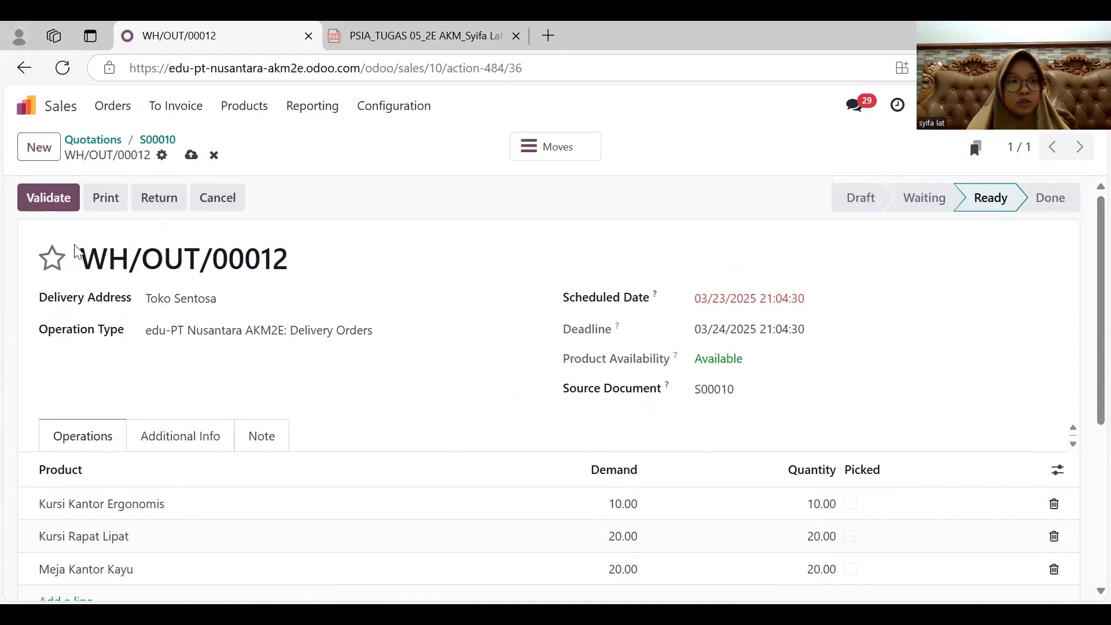
click(53, 195)
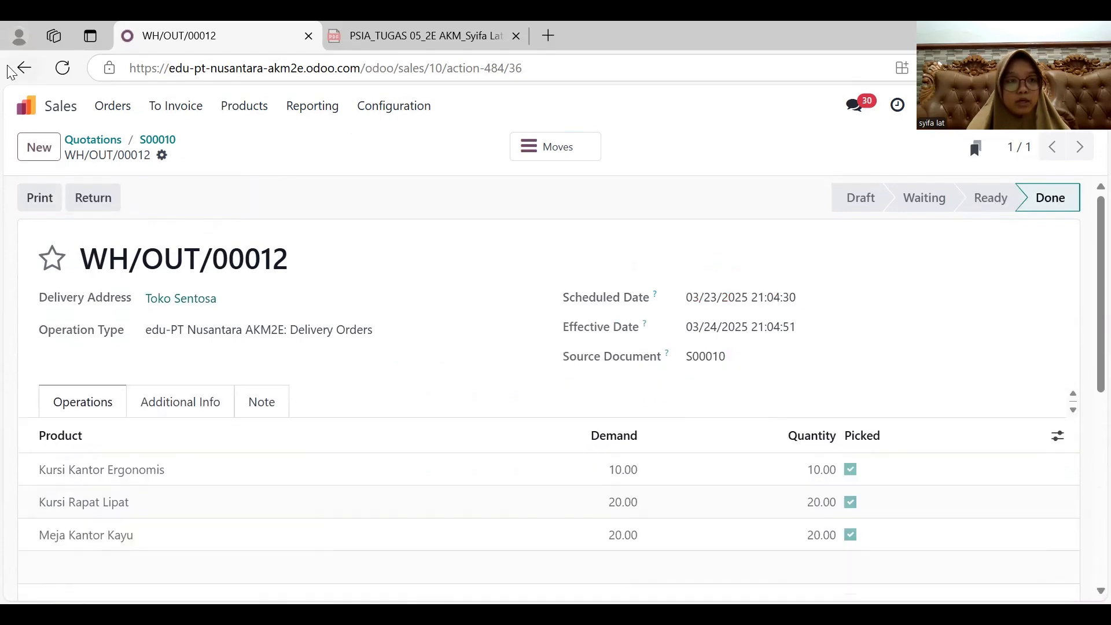
- Return to the Toko Sentosa sales order and create a draft invoice from it
click(13, 69)
click(65, 199)
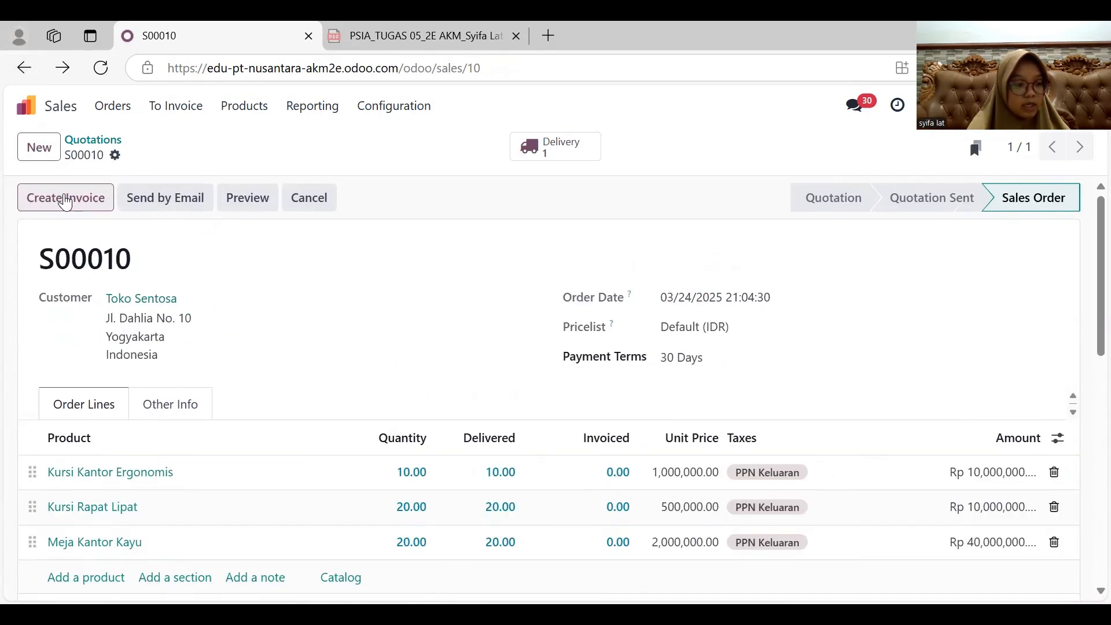
click(199, 429)
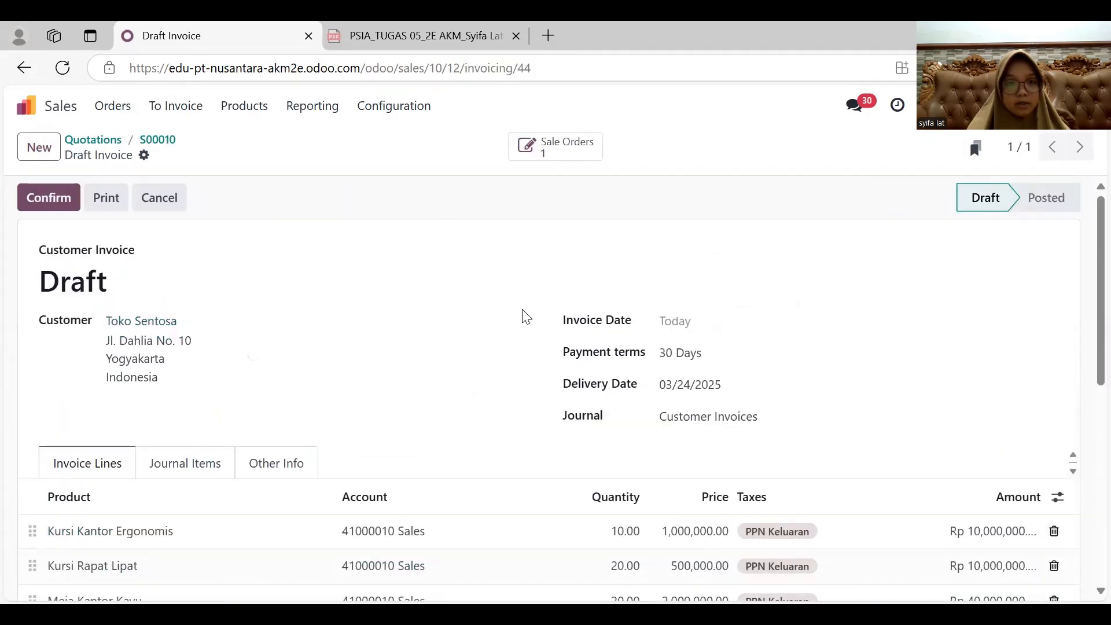
- Set the draft invoice's invoice date and delivery date to 03/23/2025 and confirm the invoice
click(684, 326)
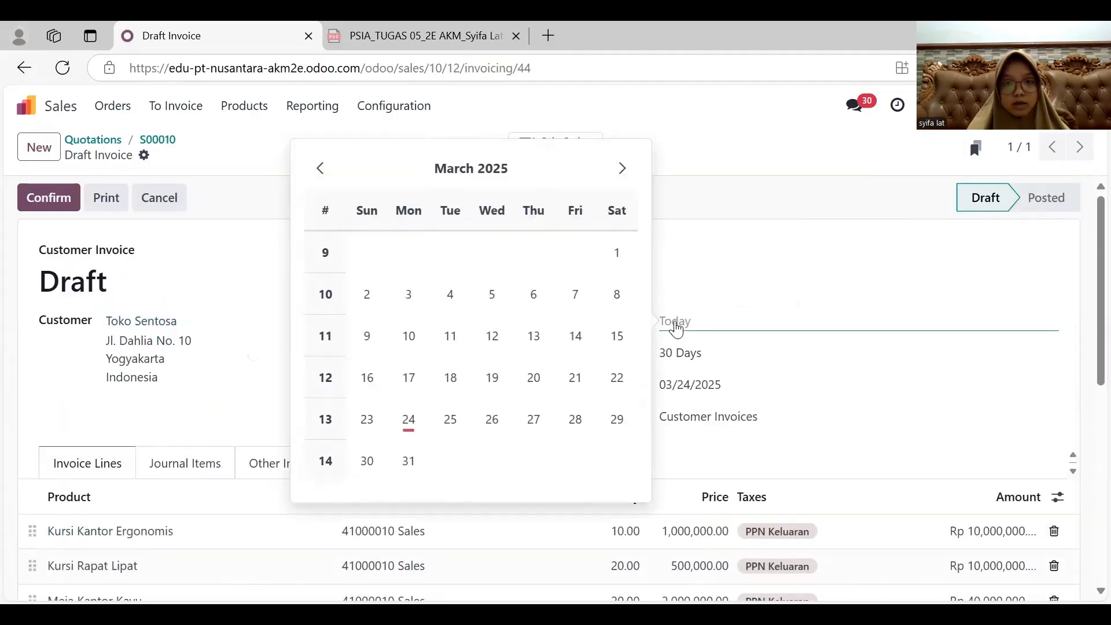
click(369, 421)
click(694, 352)
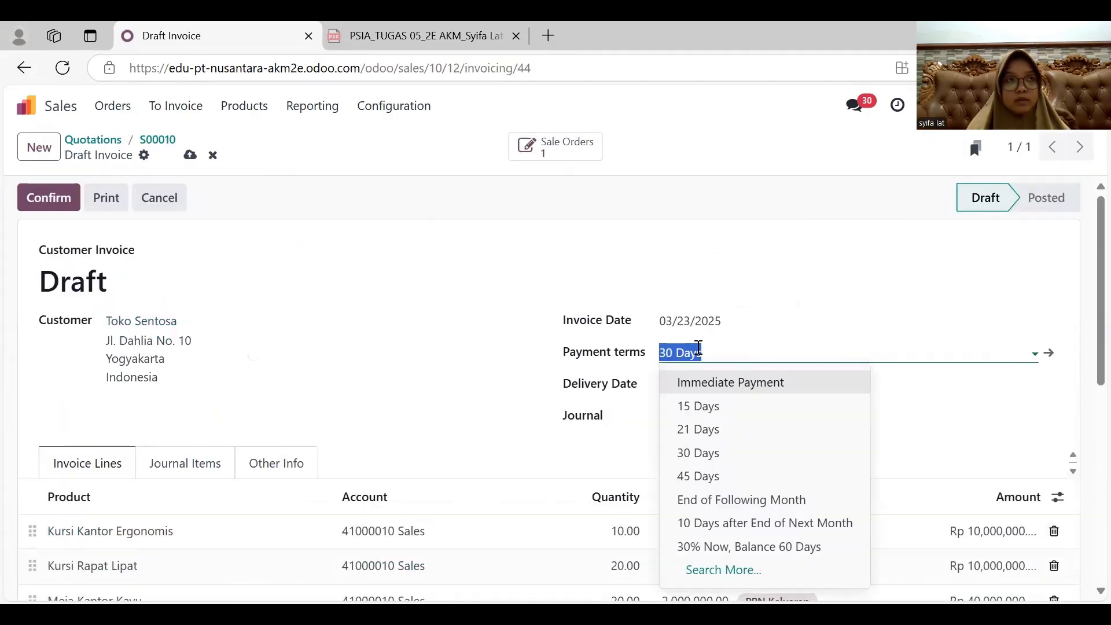
click(476, 443)
click(694, 384)
click(364, 482)
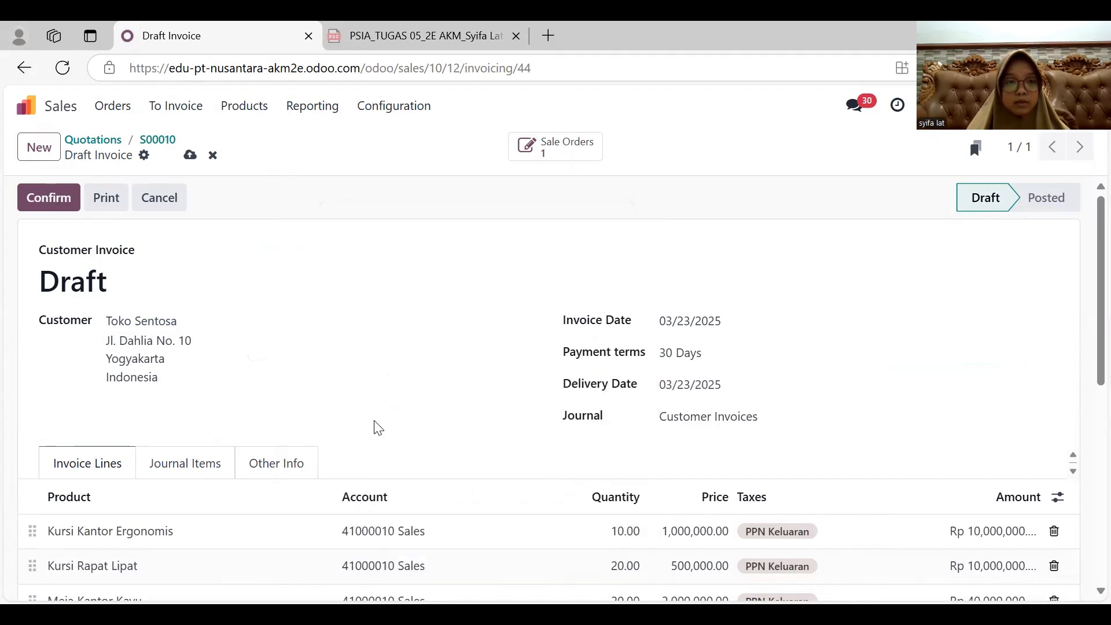
scroll(372, 426, down, 3)
scroll(372, 427, up, 3)
click(58, 202)
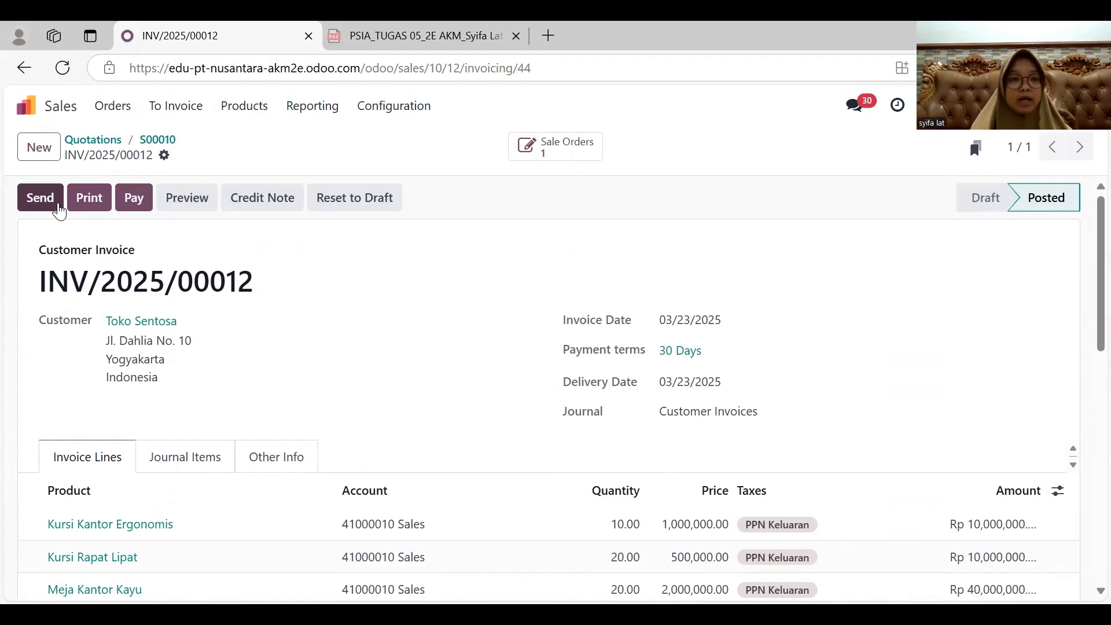
- Register a cash payment for the full Toko Sentosa invoice dated 03/30/2025
click(137, 195)
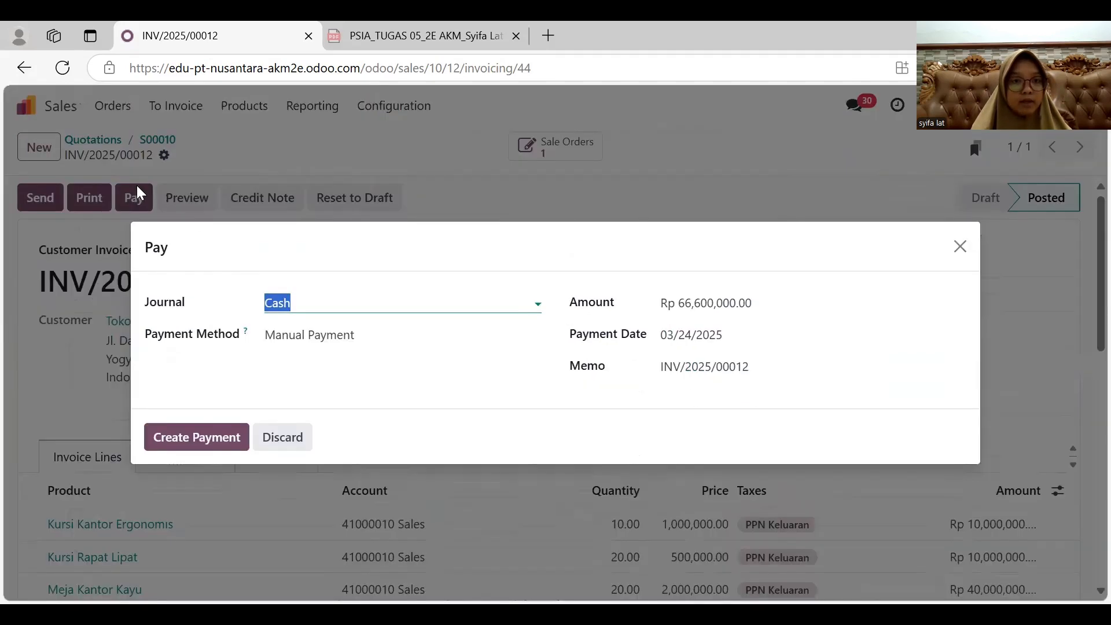
click(702, 346)
click(366, 491)
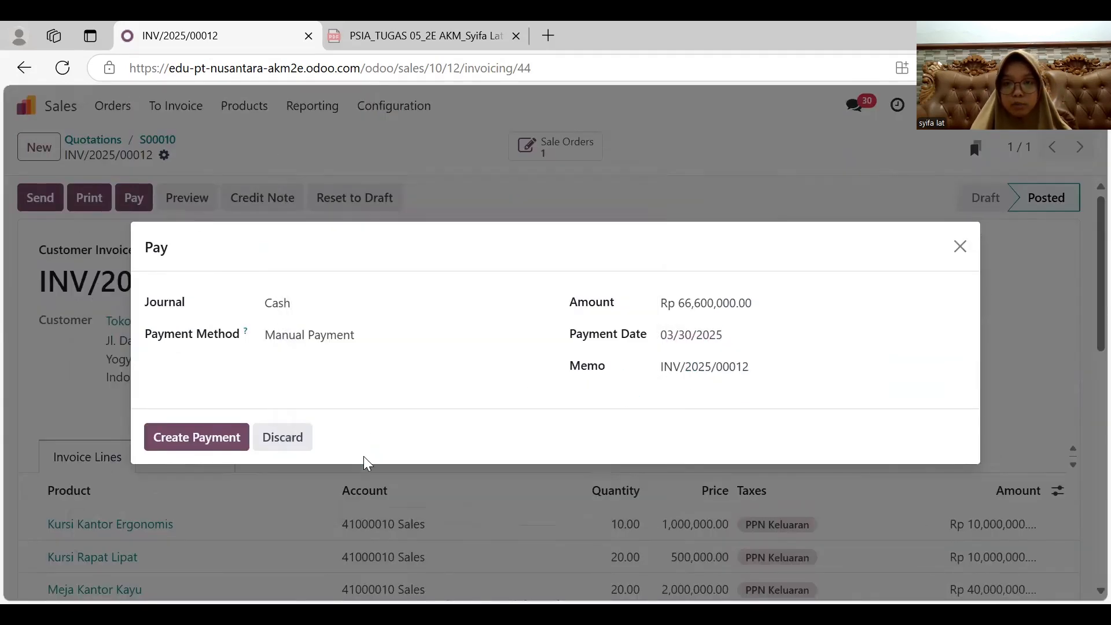
click(212, 447)
- Open the payment linked to the Toko Sentosa invoice, validate it, and return to the invoice
click(509, 157)
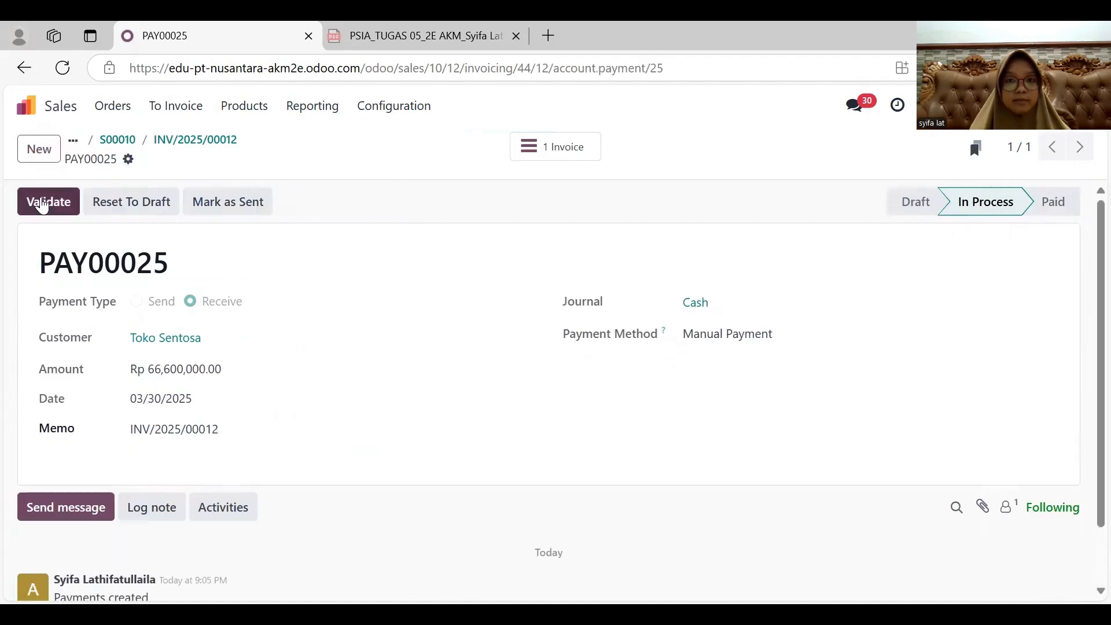
click(41, 201)
click(24, 68)
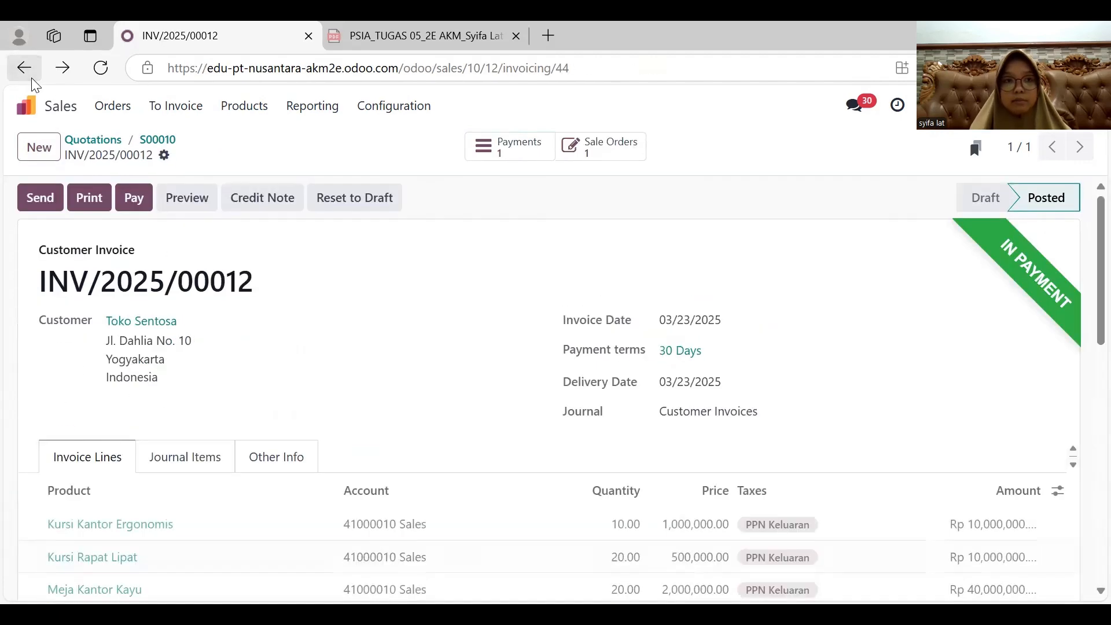
- Open the journal items in Accounting and filter them to show only unreconciled entries
click(26, 105)
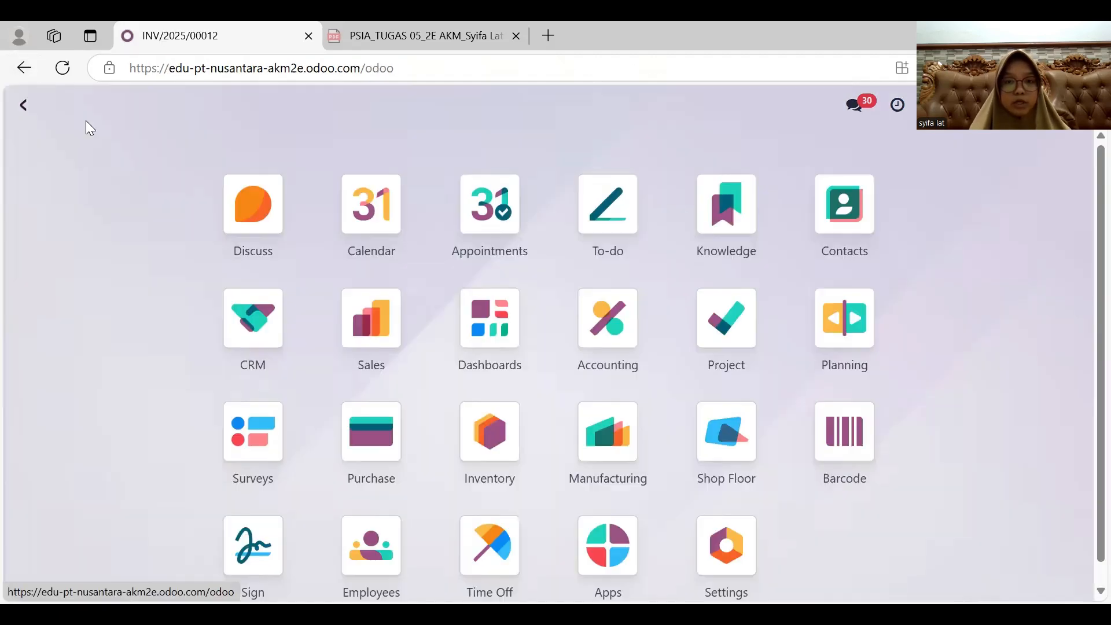
click(609, 346)
click(379, 105)
click(382, 164)
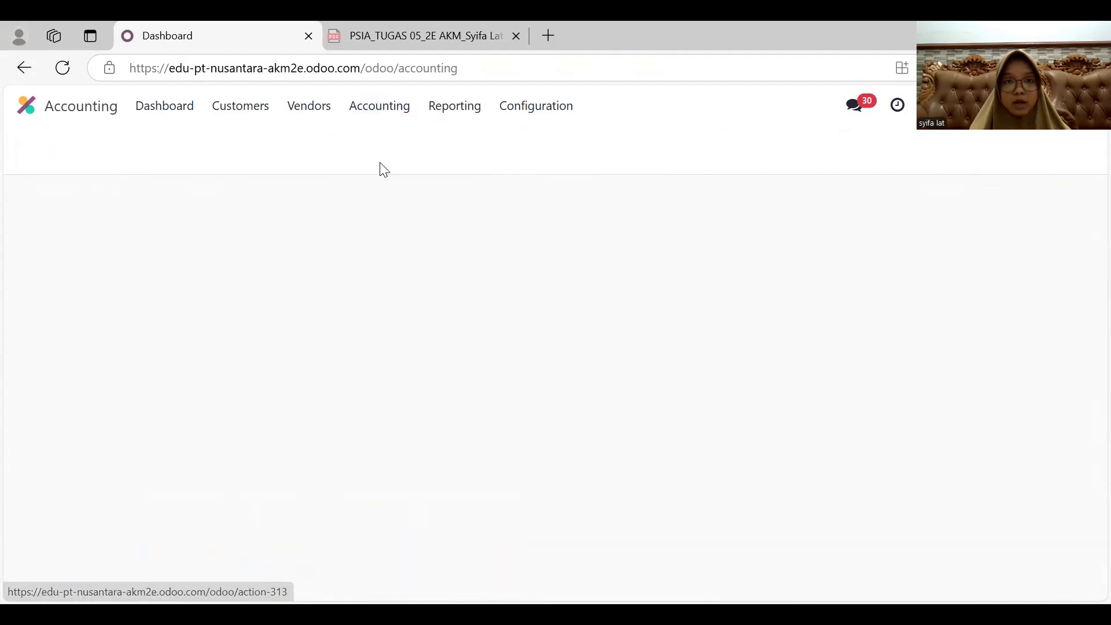
click(486, 147)
click(720, 146)
click(285, 320)
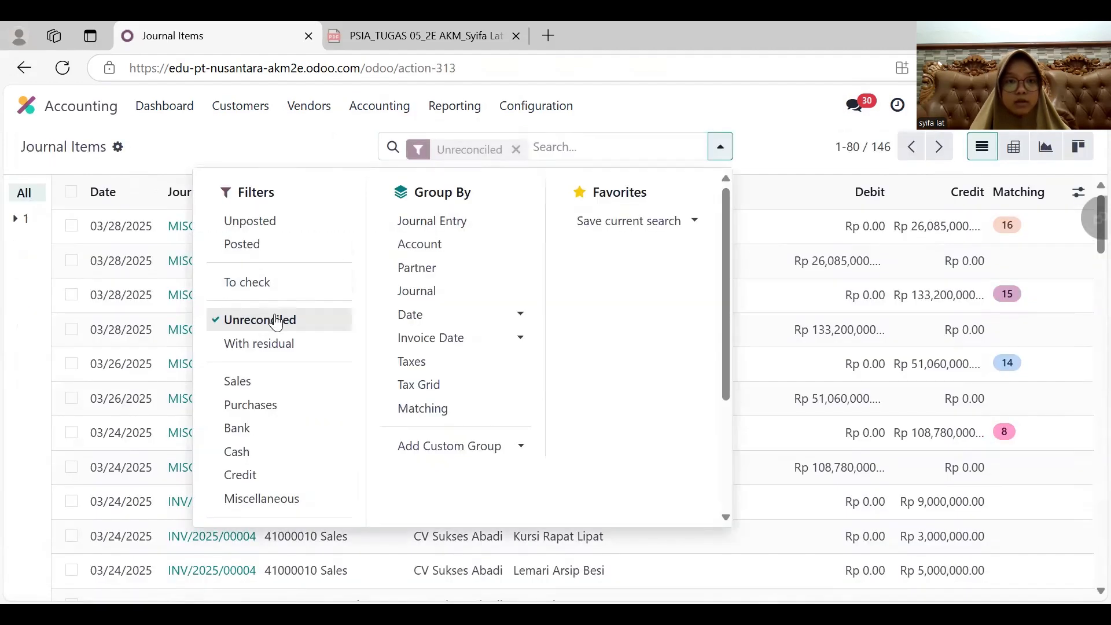
click(300, 151)
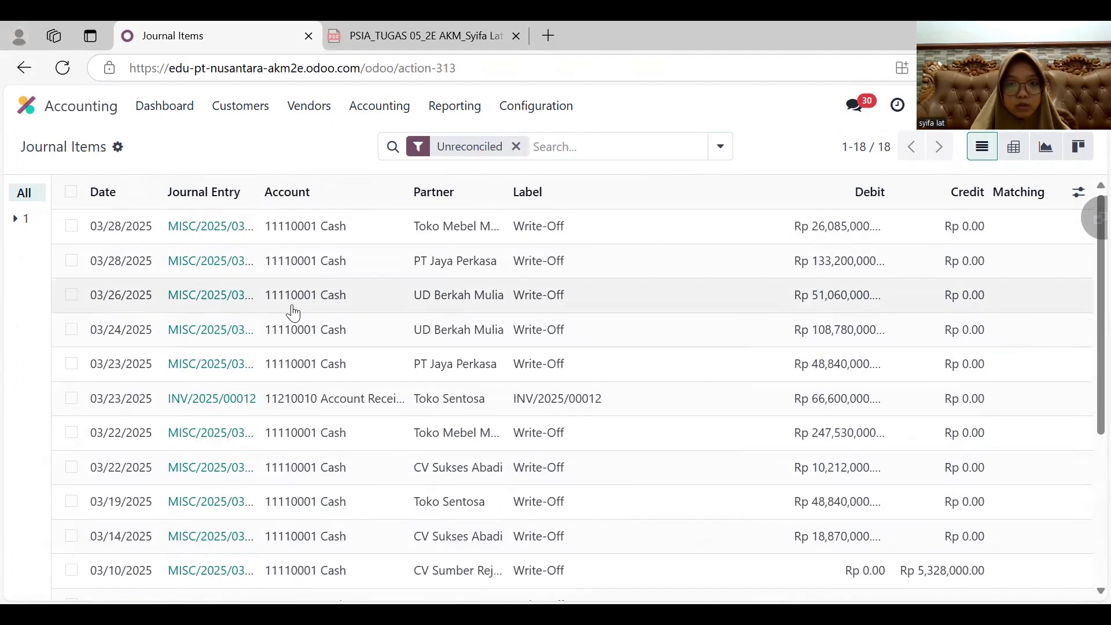
- Reconcile the Toko Sentosa receivable for INV/2025/00012 with a write-off to account 11110001 Cash dated 03/30/2025
click(71, 398)
click(502, 152)
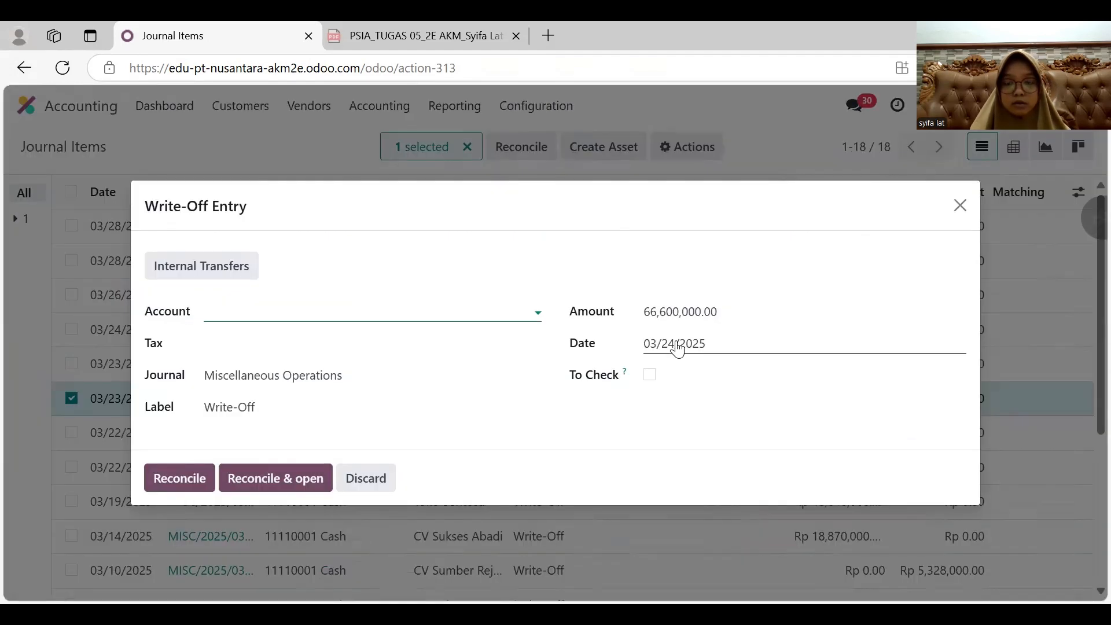
click(675, 346)
click(351, 482)
click(288, 303)
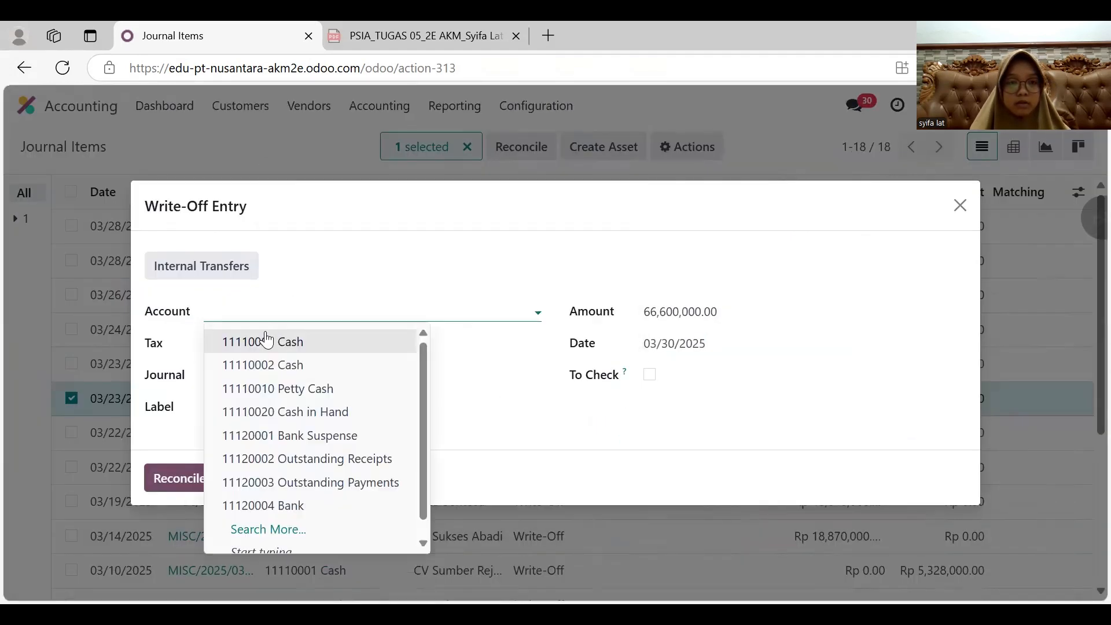
click(266, 339)
click(172, 475)
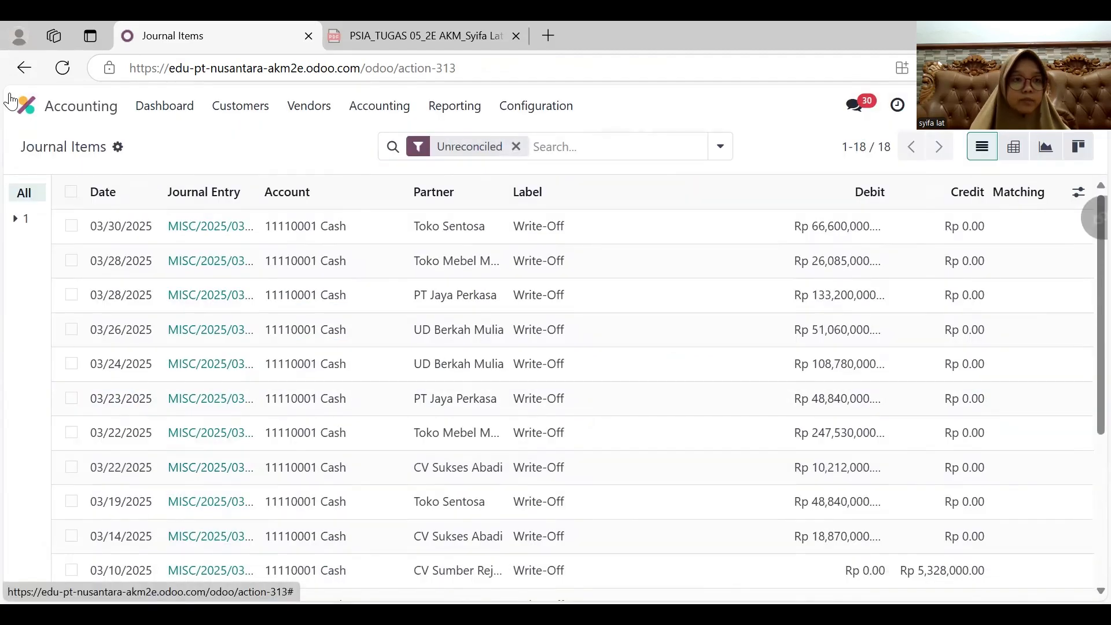
- Create a new sales quotation for UD Berkah Mulia with the expiration date 03/23/2025
click(51, 104)
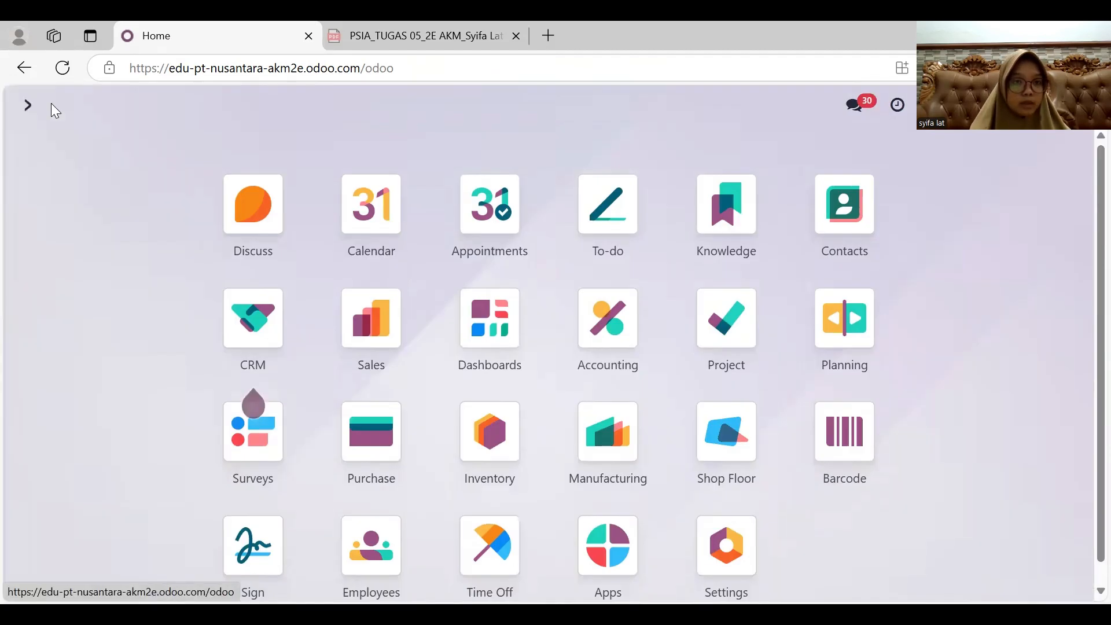
click(368, 352)
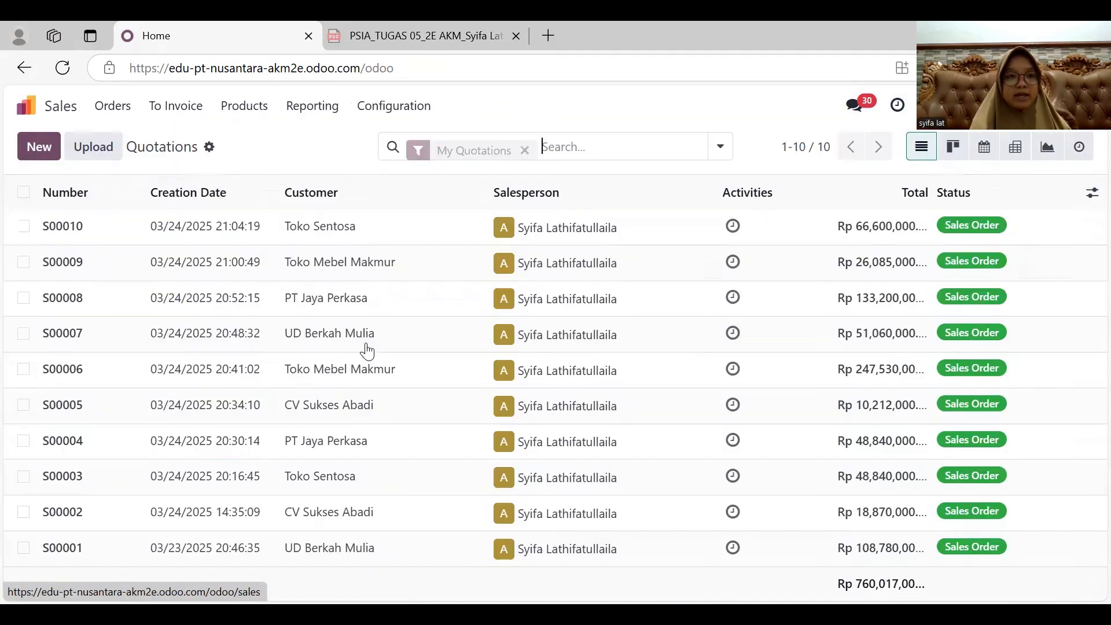
click(42, 151)
click(202, 302)
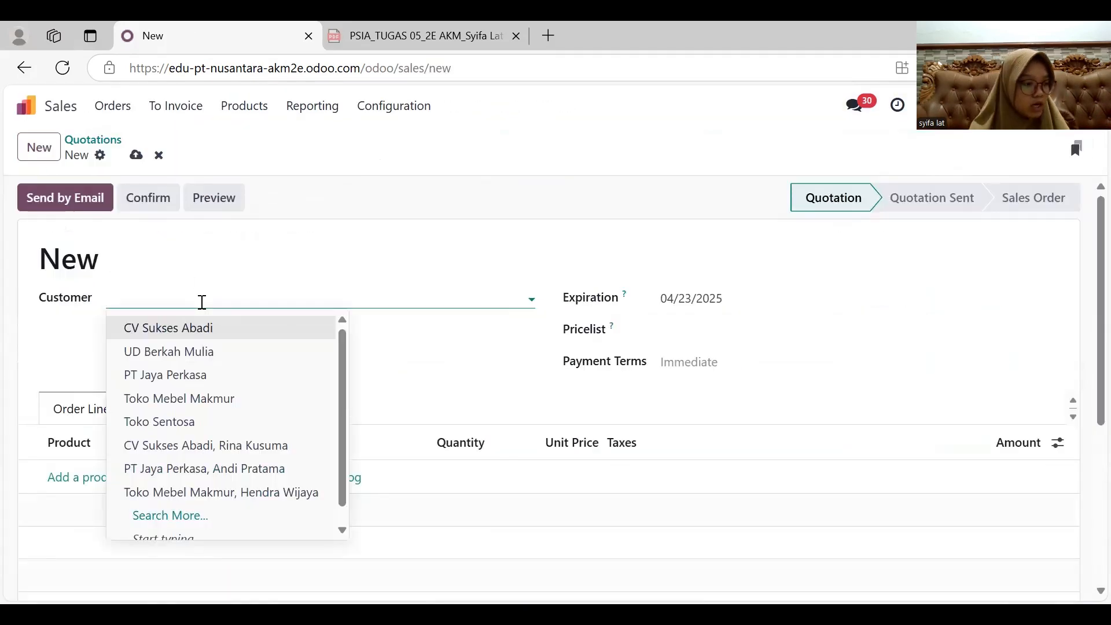
click(201, 345)
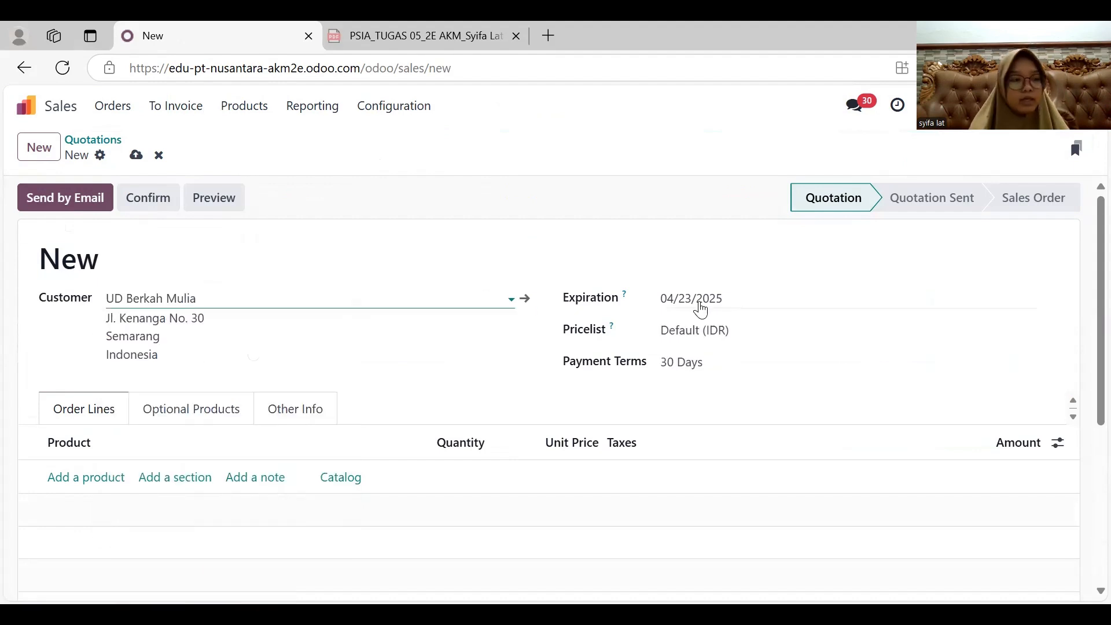
click(699, 305)
click(320, 166)
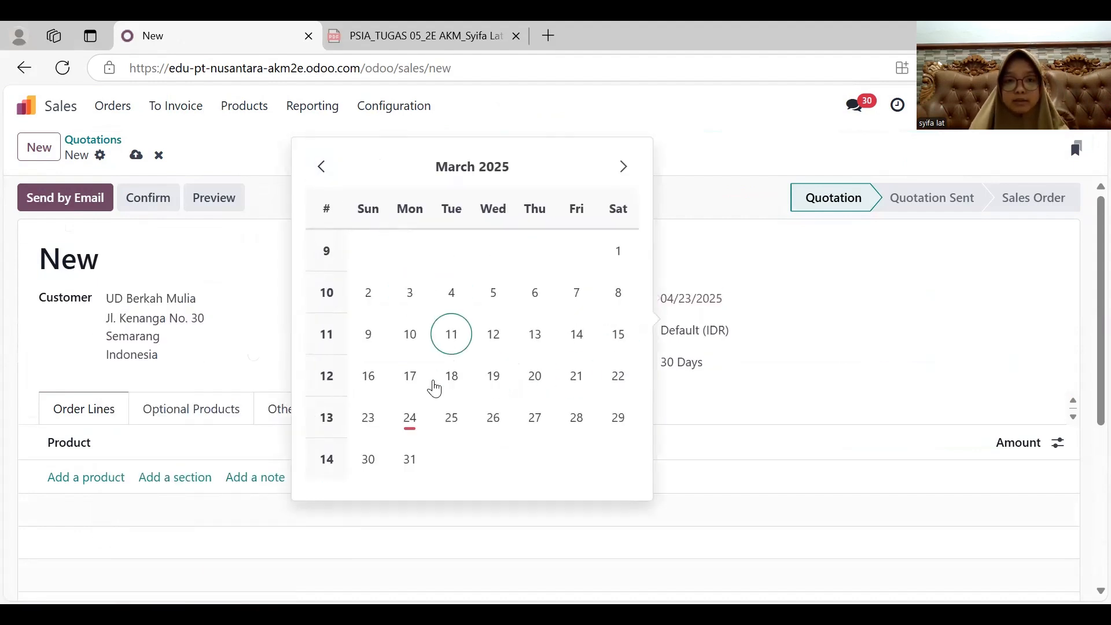
click(368, 417)
- Add an order line for 10 Lemari Pakaian 2 Pintu at a unit price of 3,200,000
click(108, 476)
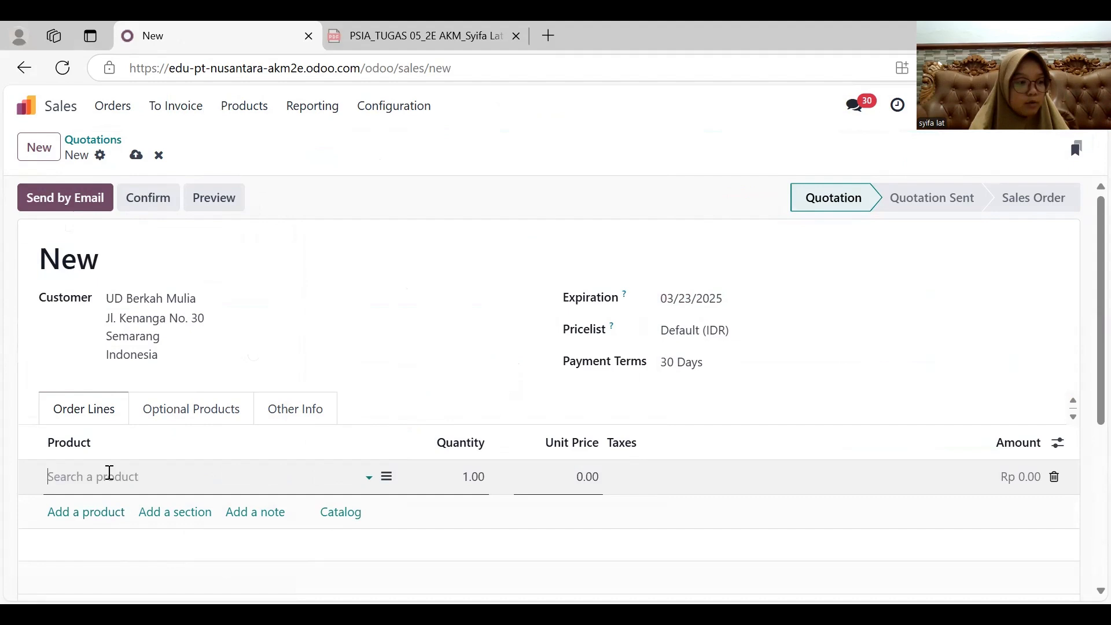
text(2)
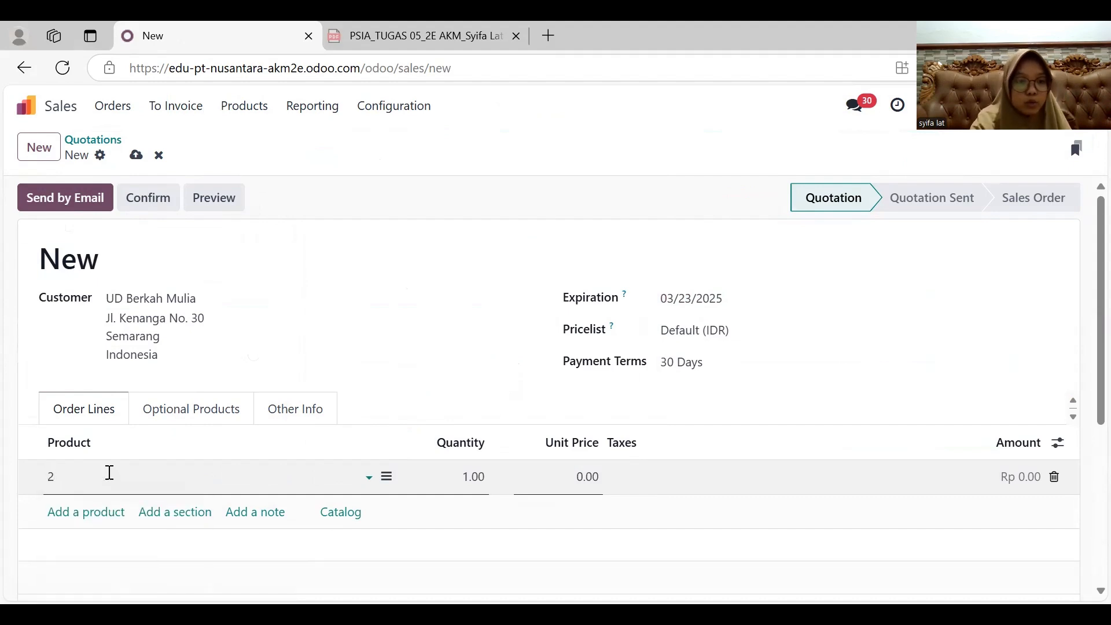
key(Tab)
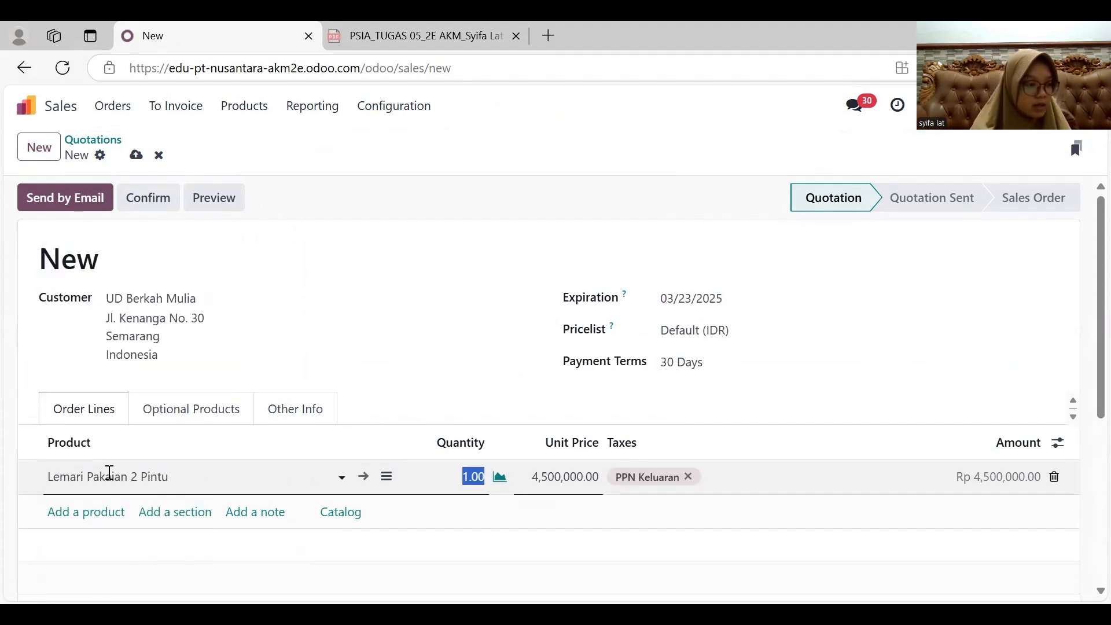
text(10)
key(Tab)
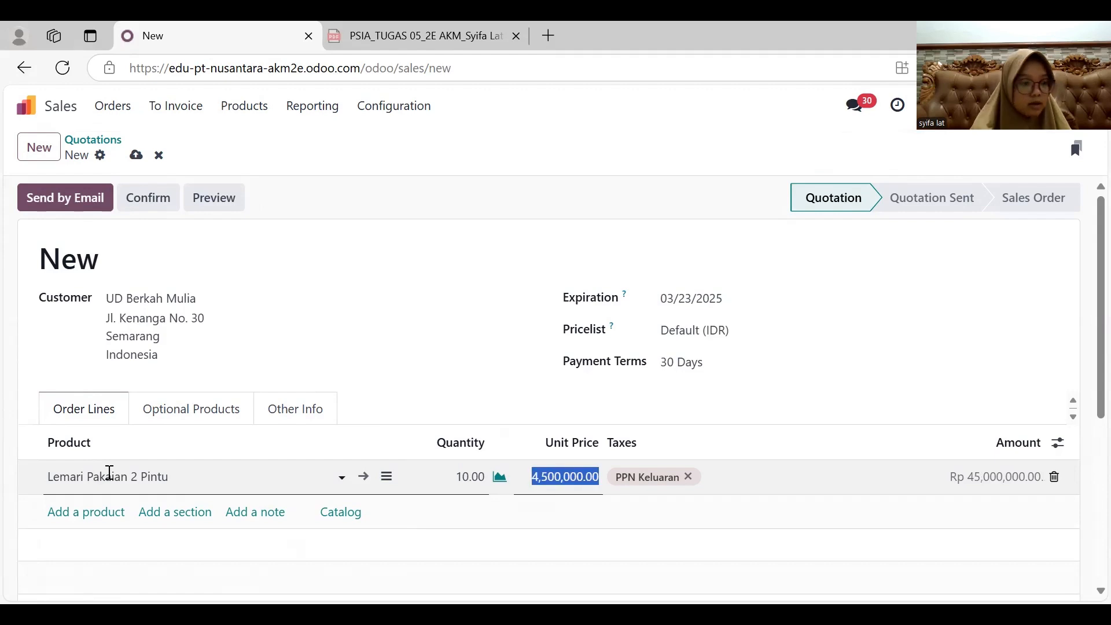
text(3,)
text(200,00)
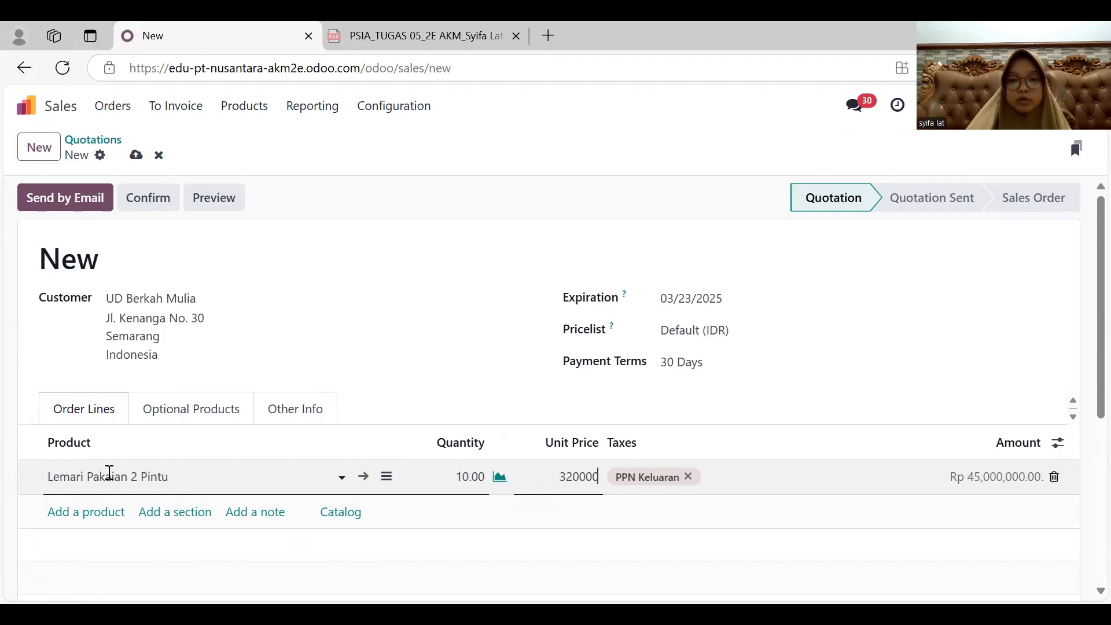
text(0)
key(Return)
- Add a second order line for 5 Rak Buku Minimalis at a unit price of 1,200,000
text(rak)
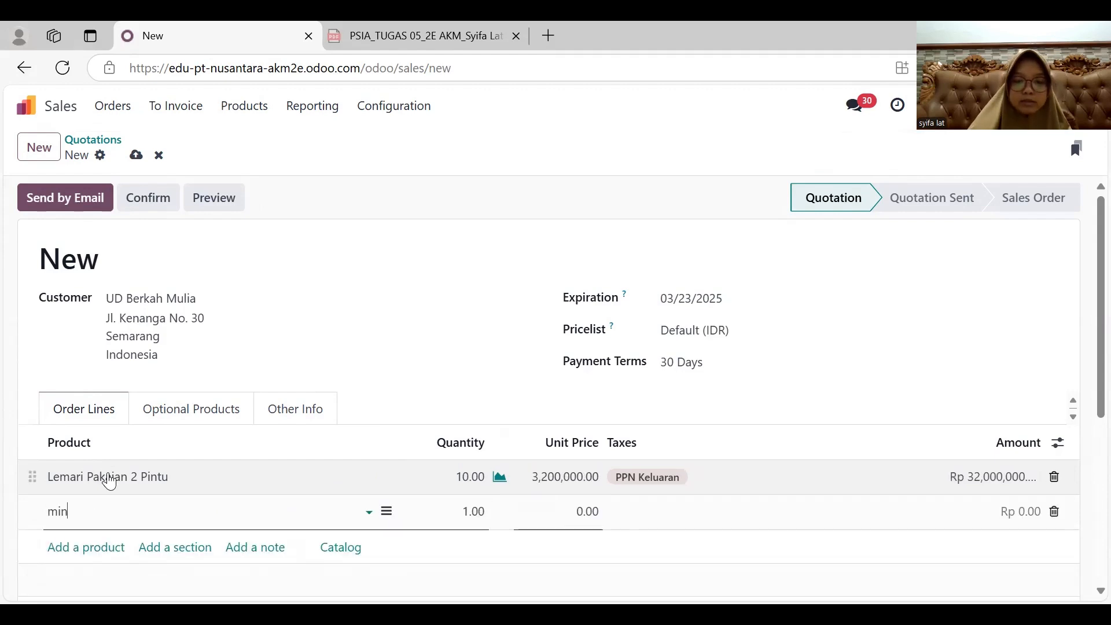
click(145, 413)
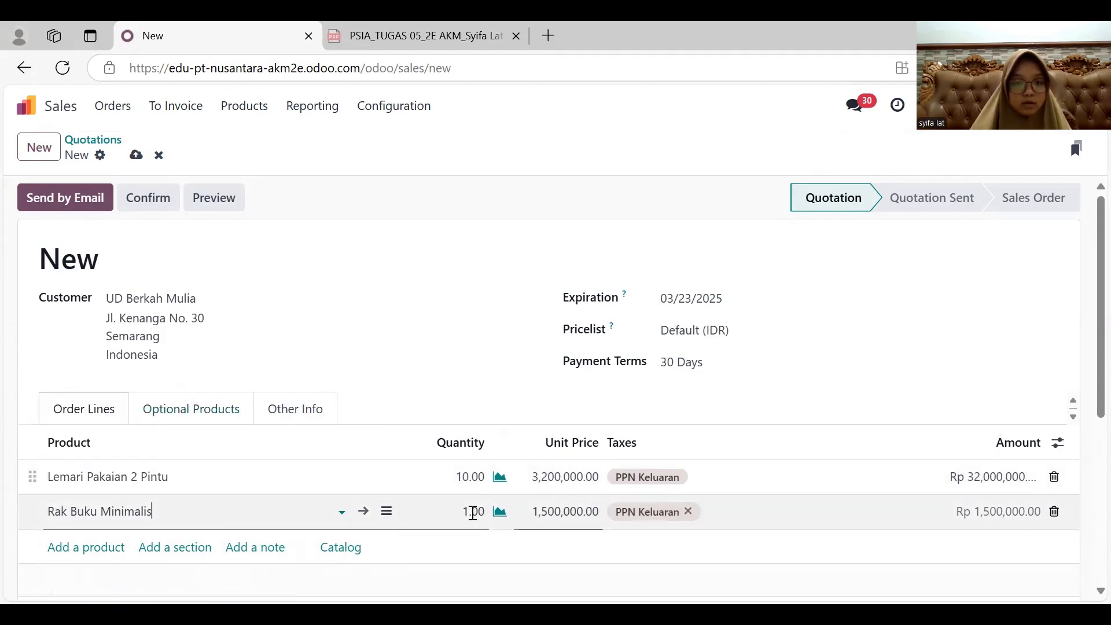
click(472, 513)
text(5)
key(Tab)
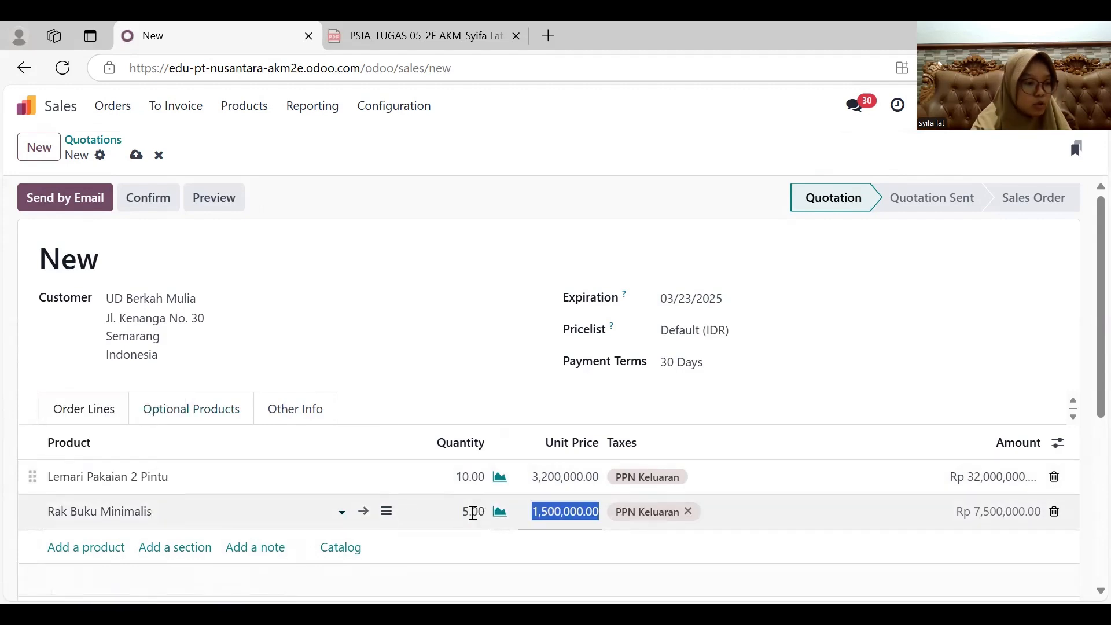
text(1,2)
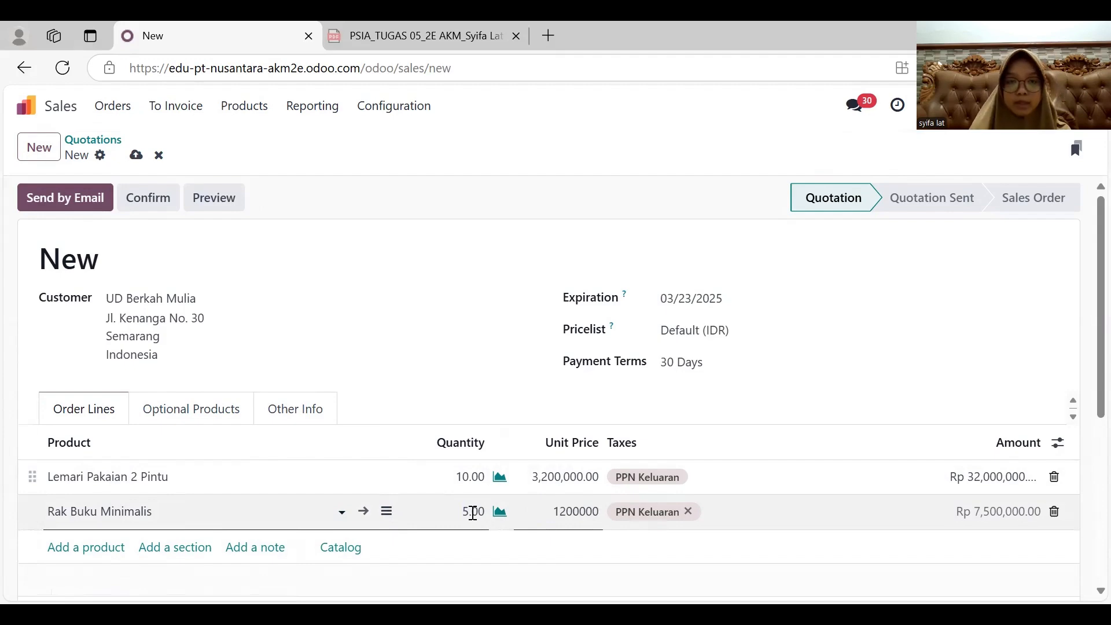
text(00,000)
click(484, 390)
scroll(483, 393, down, 3)
scroll(484, 393, up, 3)
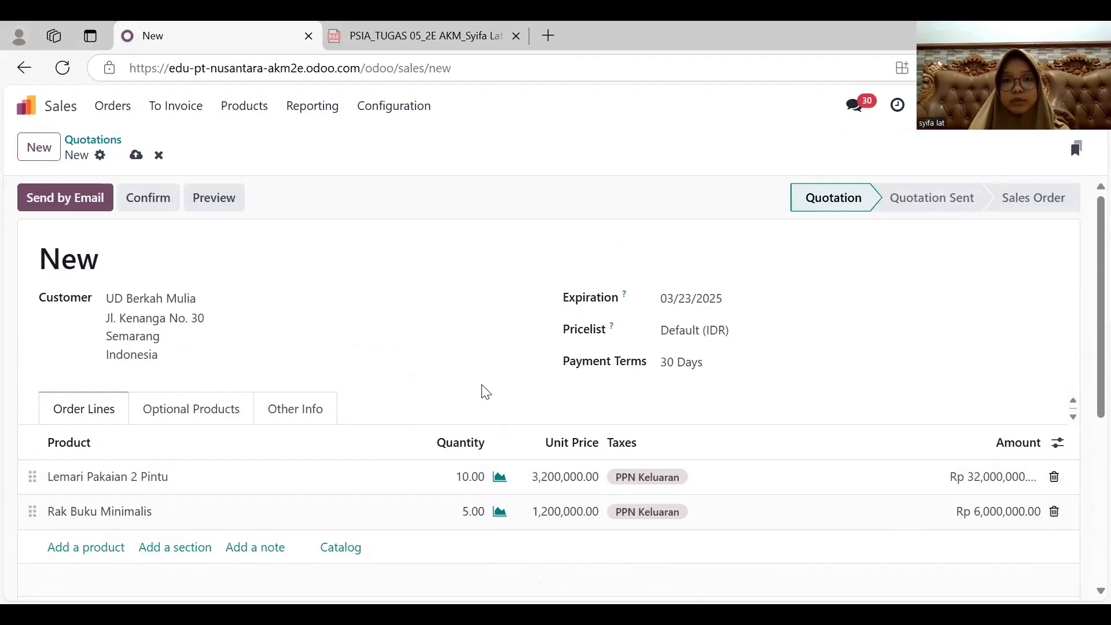
- Send the UD Berkah Mulia quotation by email and confirm it as a sales order
click(66, 201)
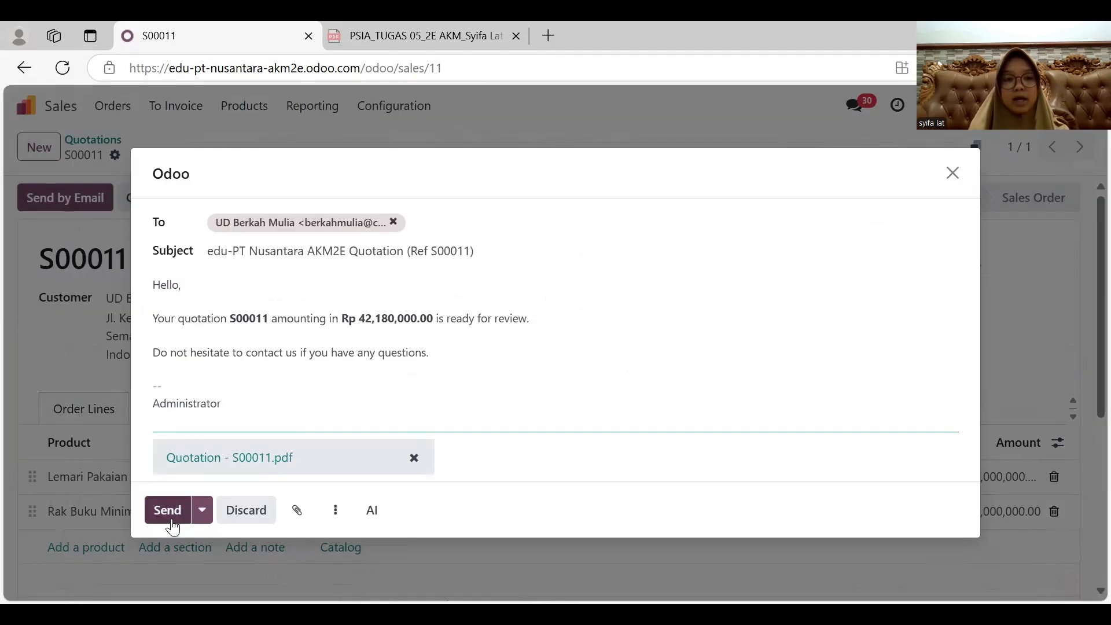
click(171, 518)
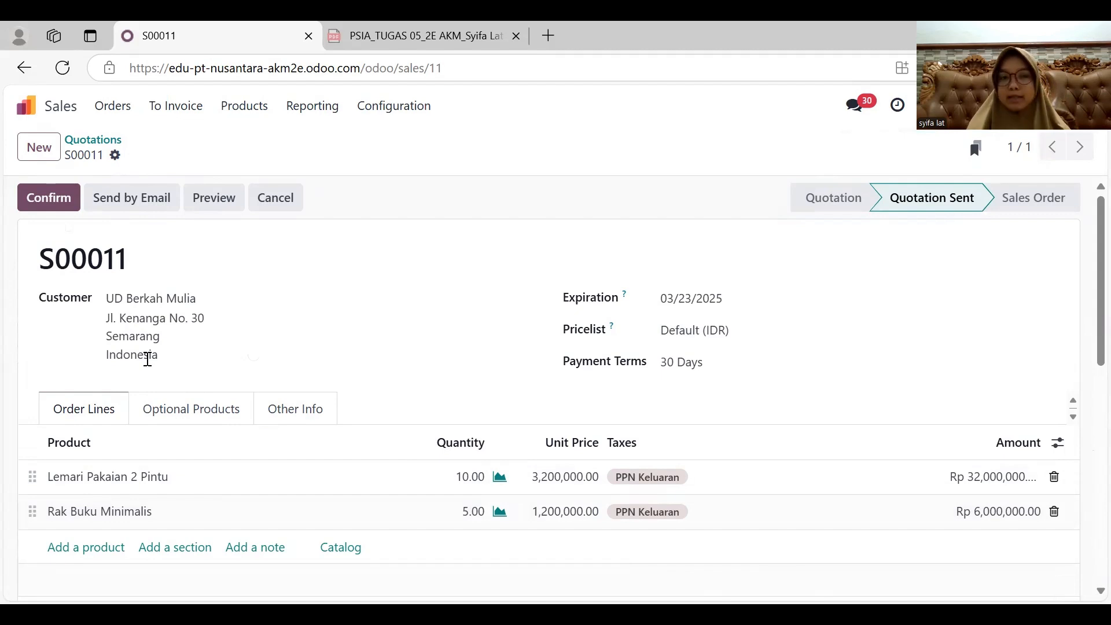
click(58, 204)
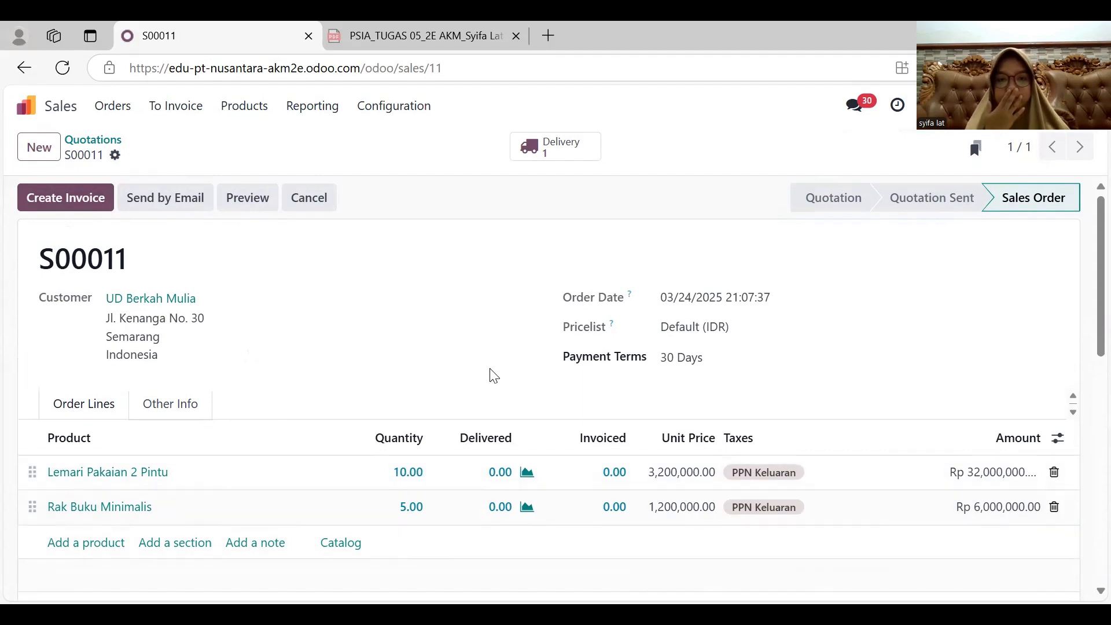
- Set the scheduled date of the UD Berkah Mulia delivery to 03/24/2025 and validate the delivery
click(565, 154)
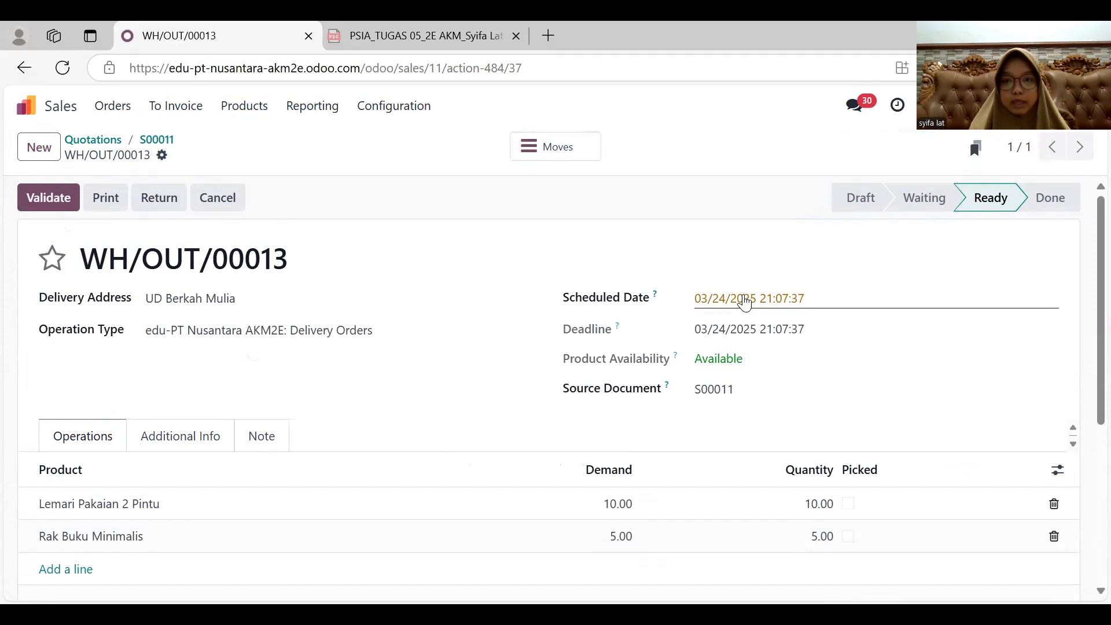
click(746, 301)
click(443, 386)
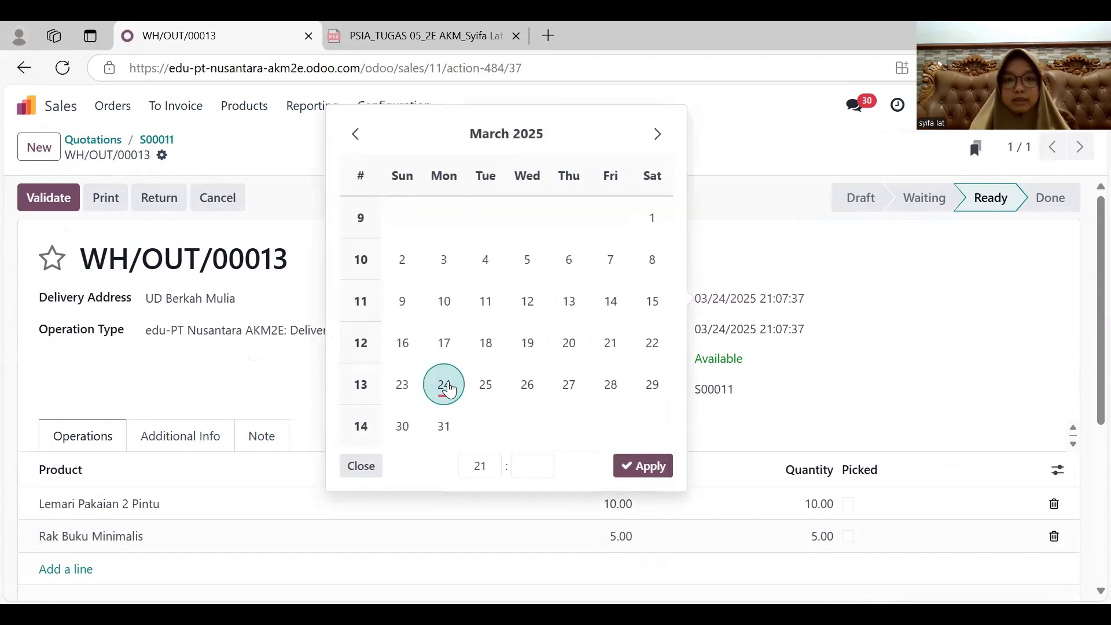
click(647, 467)
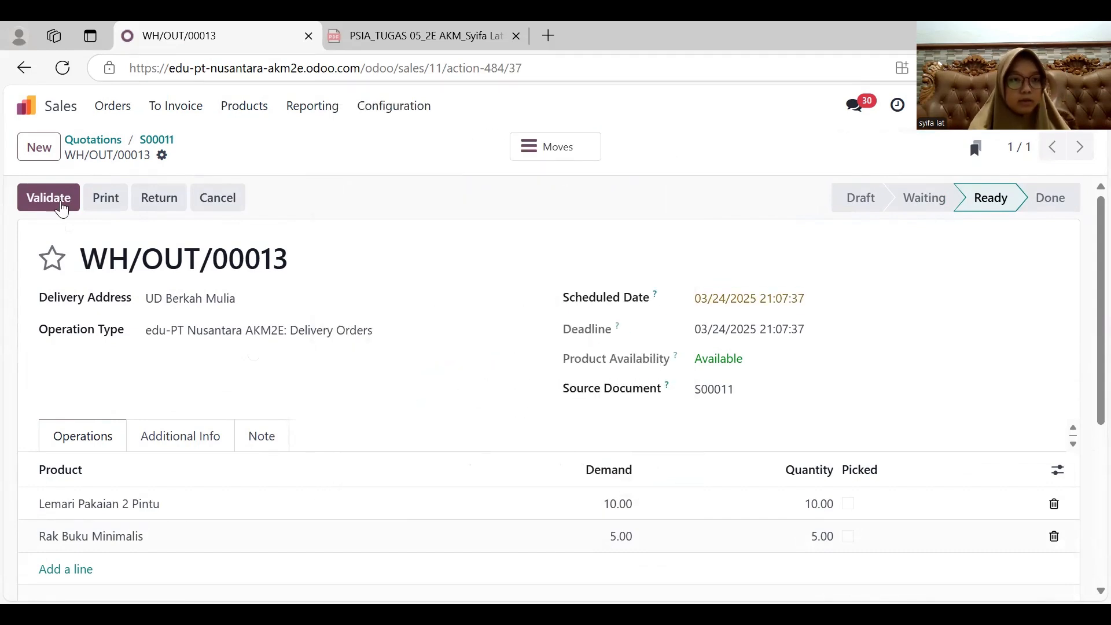
click(57, 202)
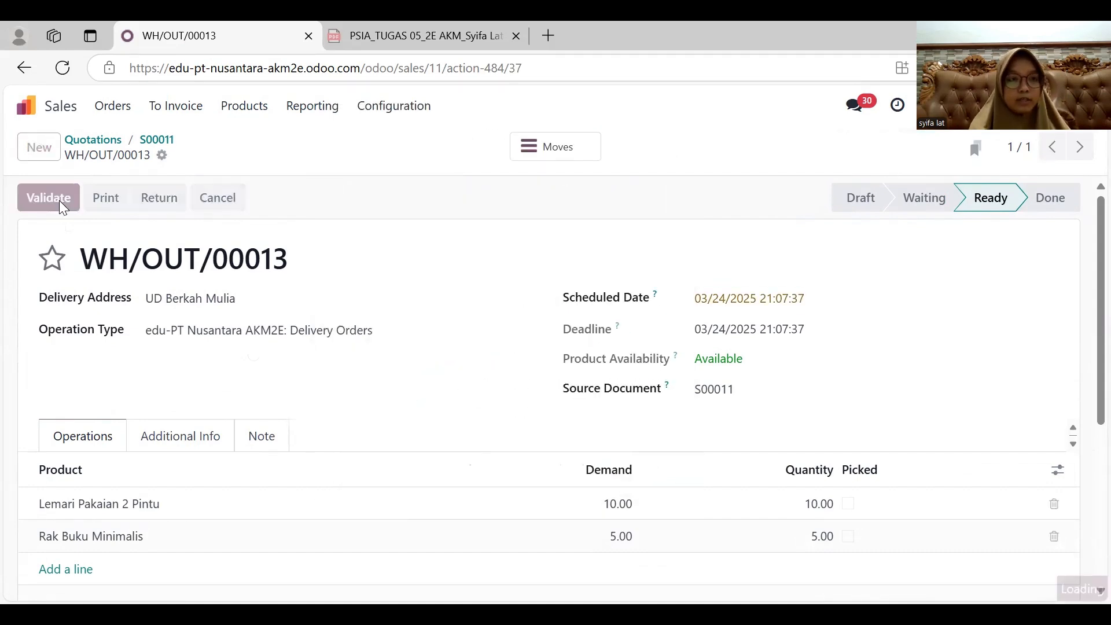
- Create a regular invoice from the UD Berkah Mulia order with the invoice date 03/24/2025 and confirm it
click(25, 77)
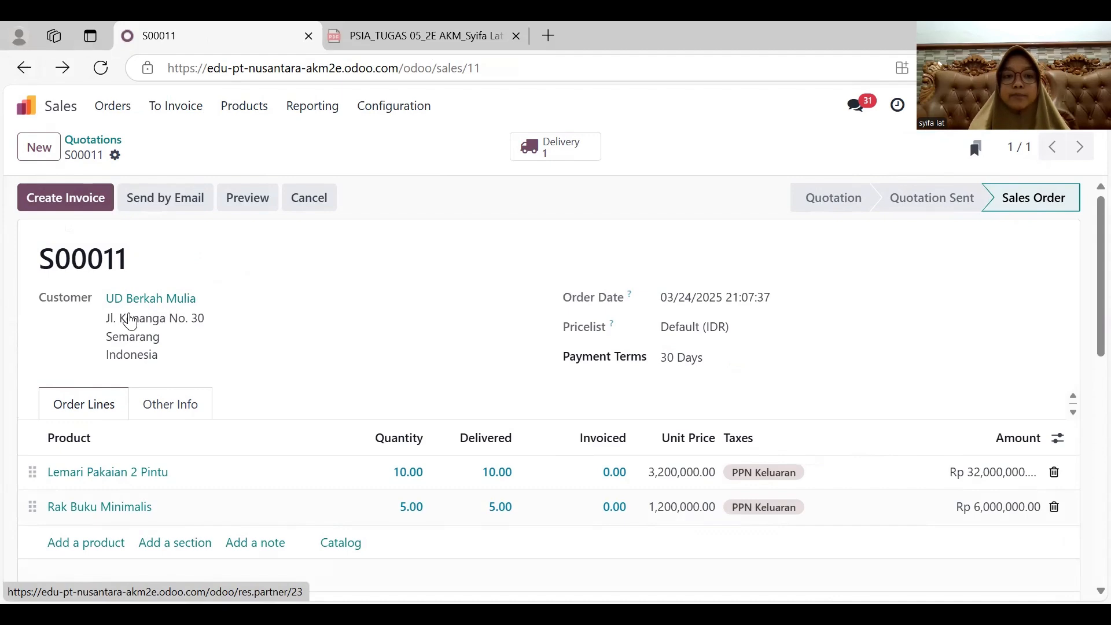
click(74, 206)
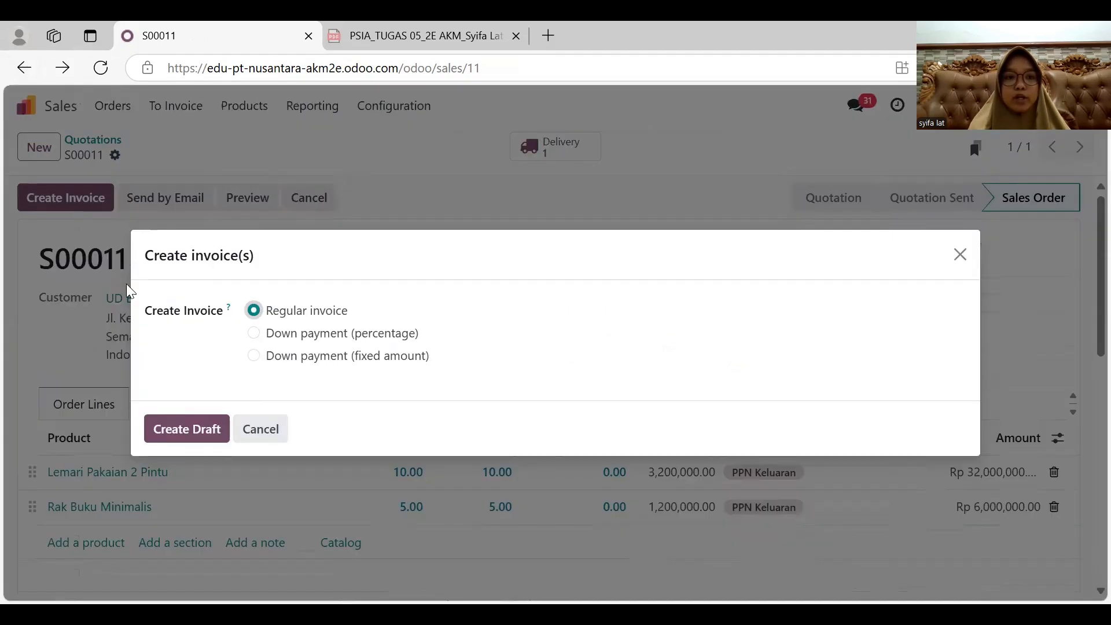
click(186, 429)
click(674, 321)
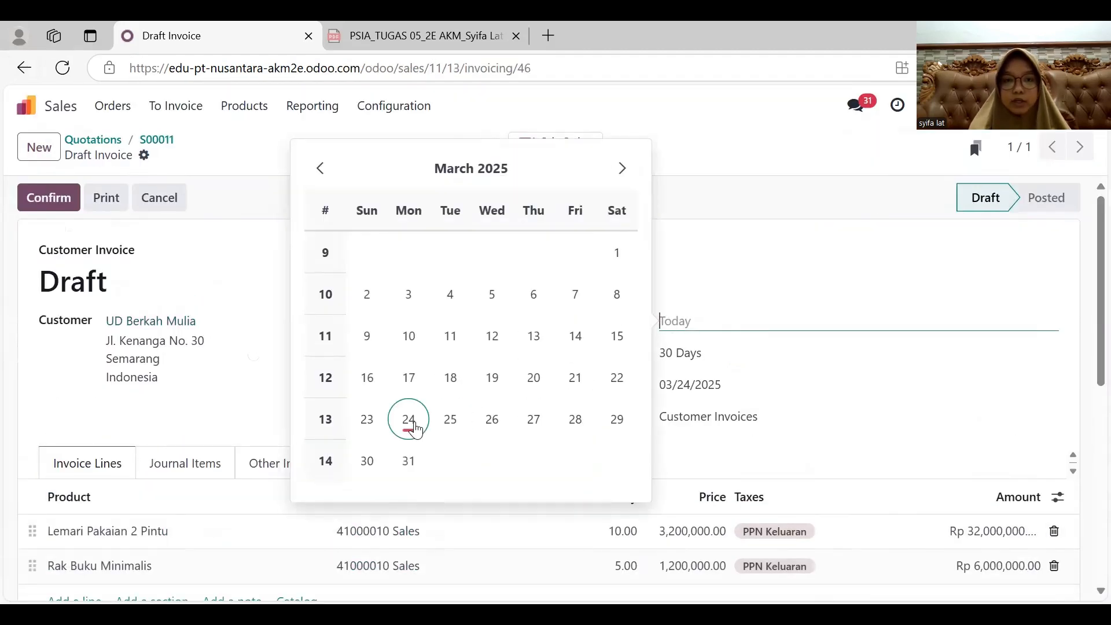
click(409, 420)
scroll(729, 390, down, 1)
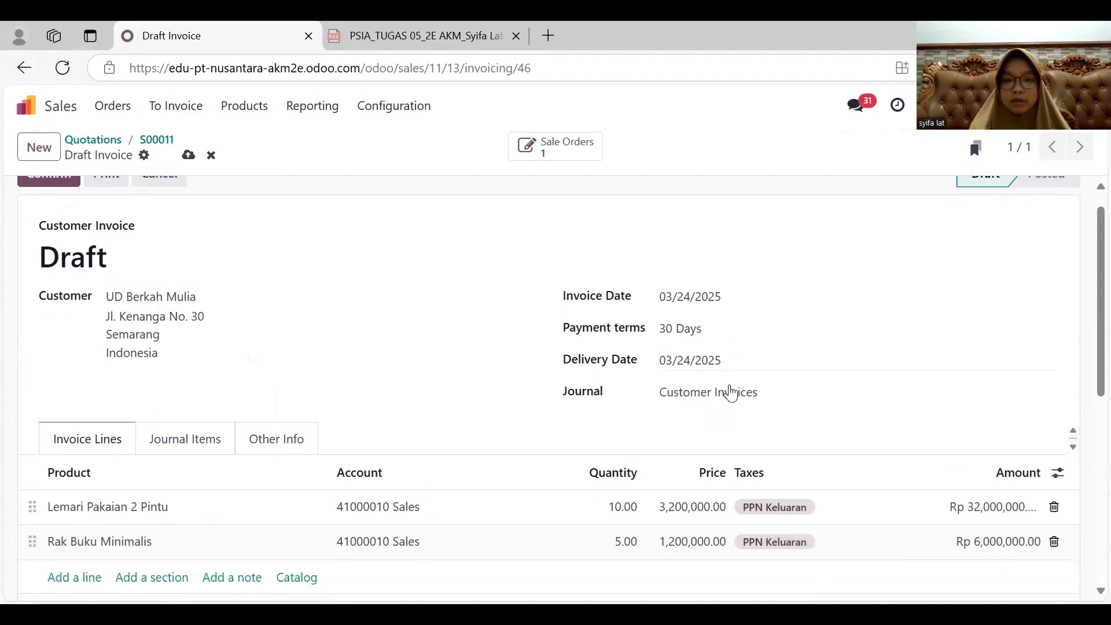
scroll(390, 280, down, 3)
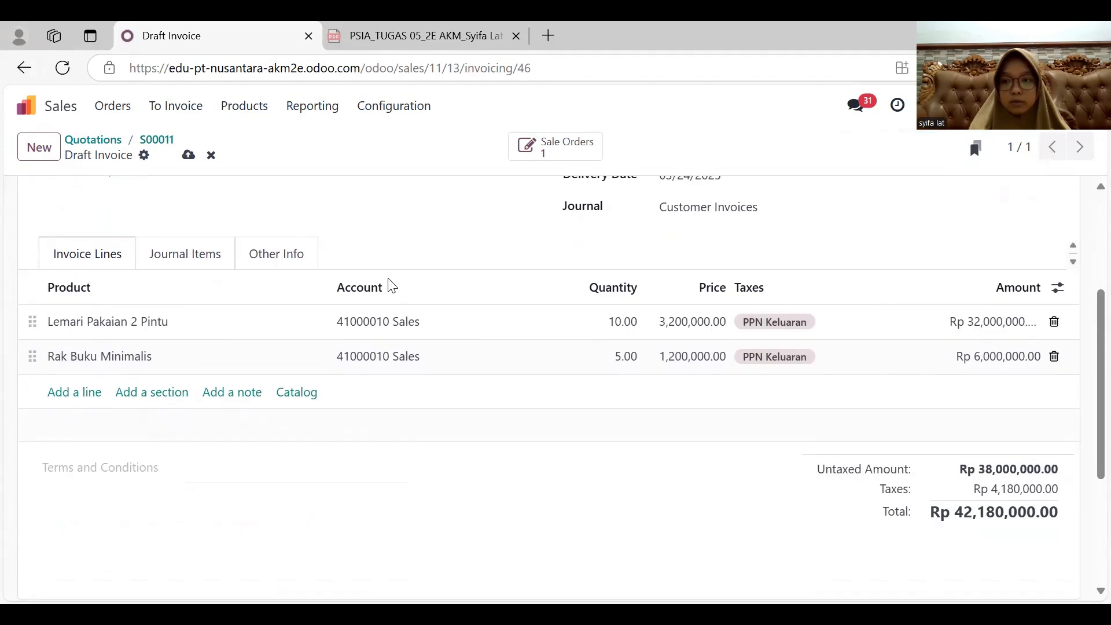
scroll(390, 279, up, 4)
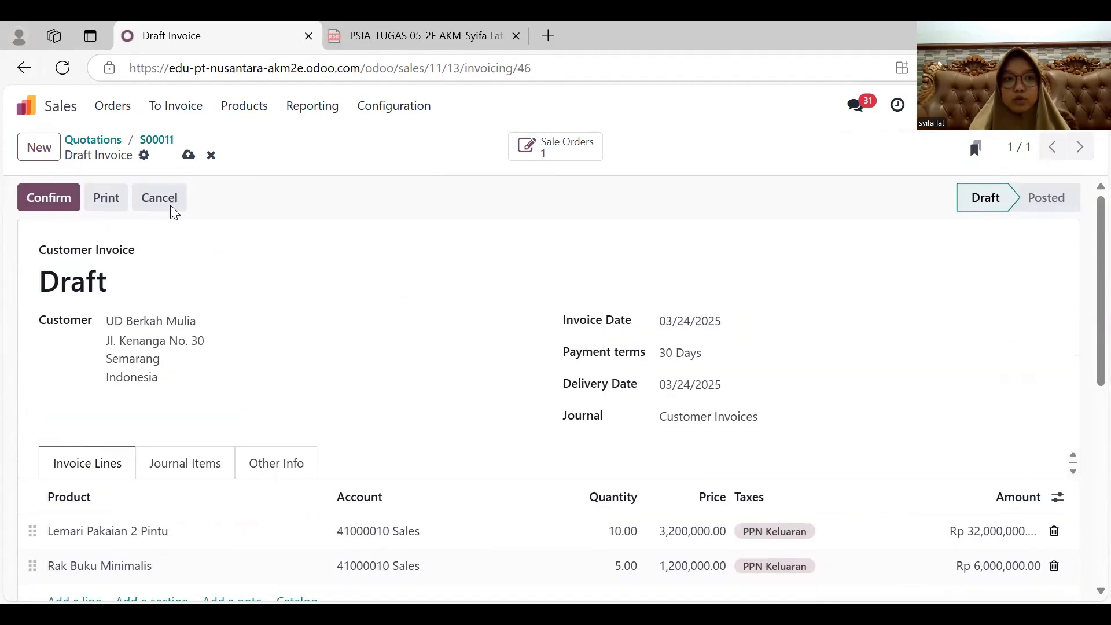
click(40, 198)
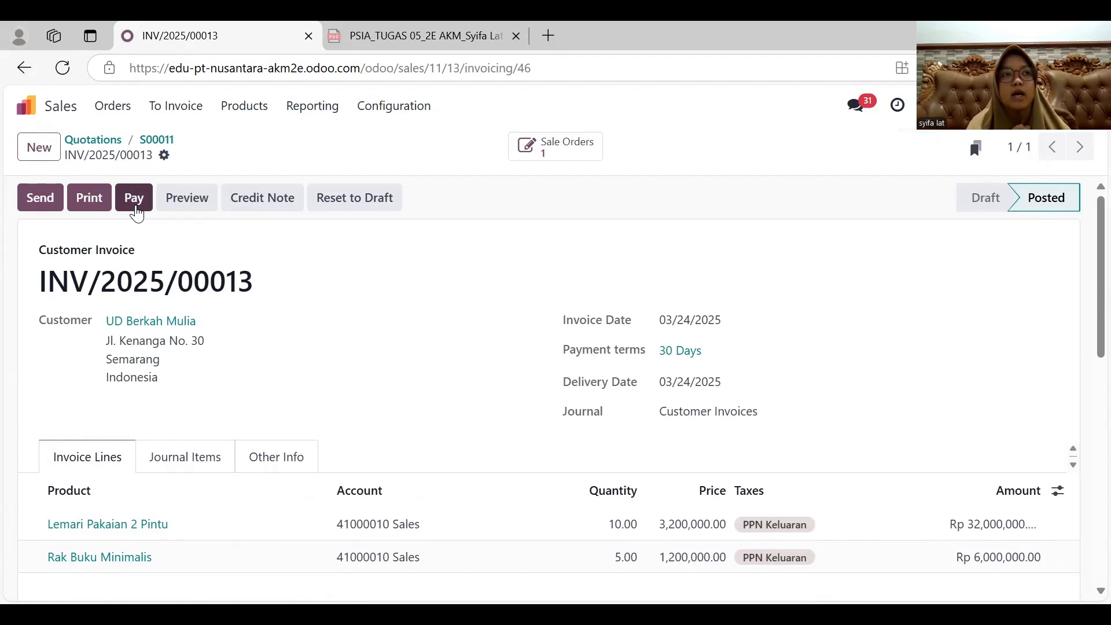
- Register a Cash payment dated 03/31/2025 for the UD Berkah Mulia invoice and validate the payment
click(136, 199)
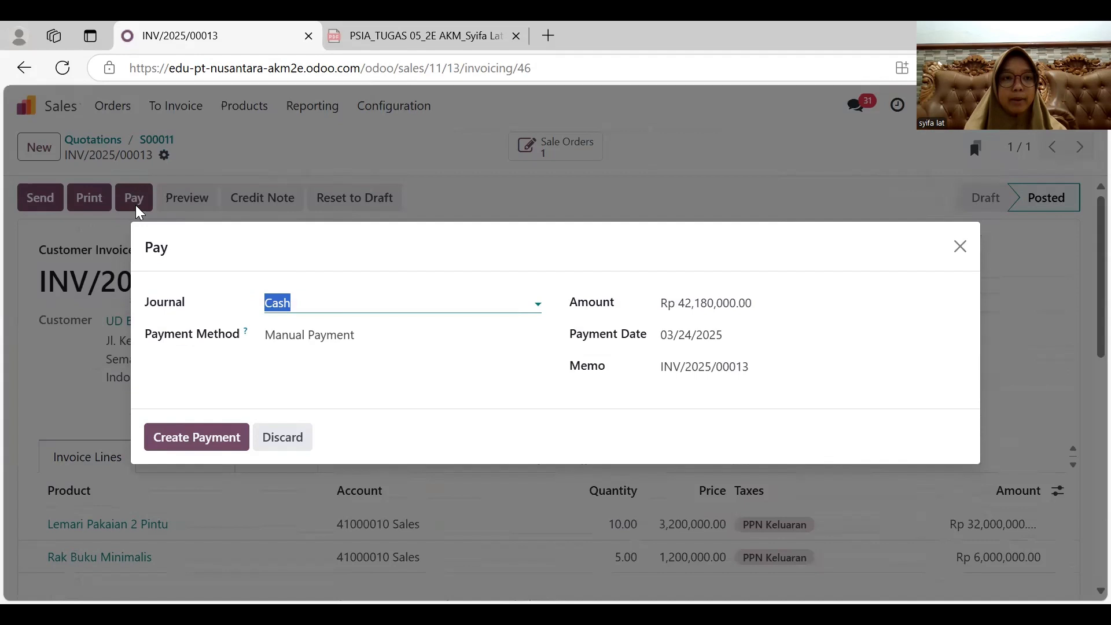
click(725, 338)
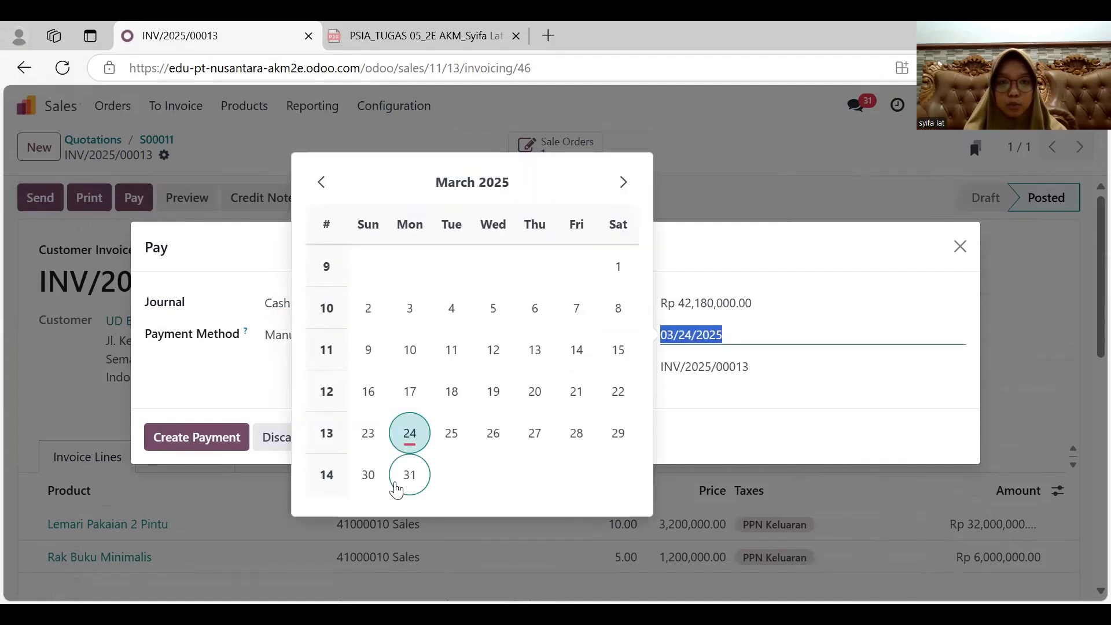
click(405, 479)
click(227, 451)
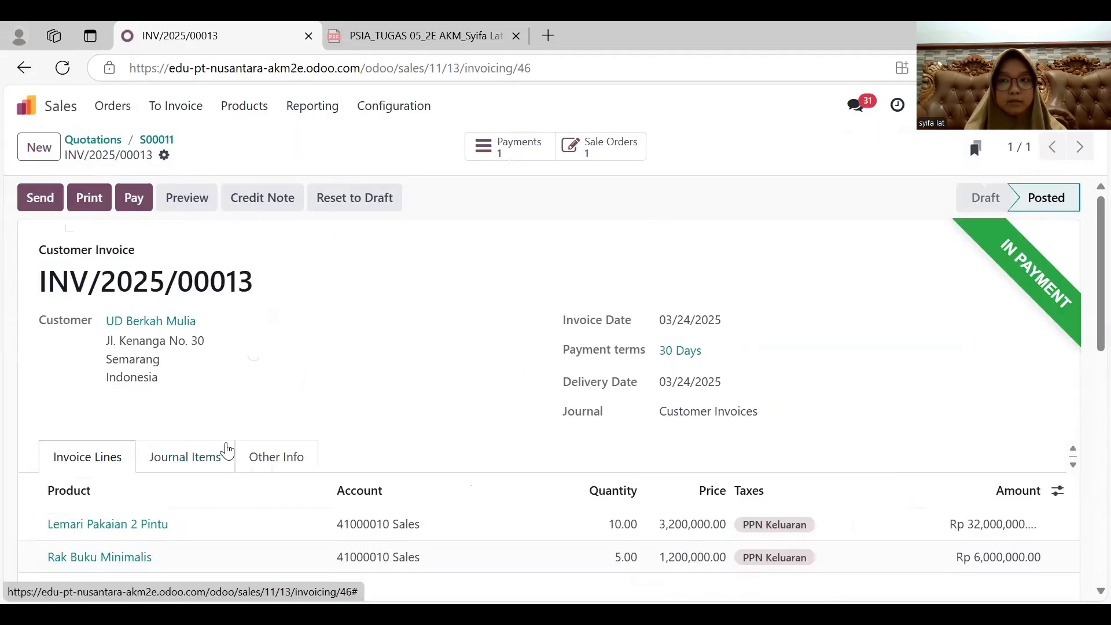
click(513, 155)
click(61, 207)
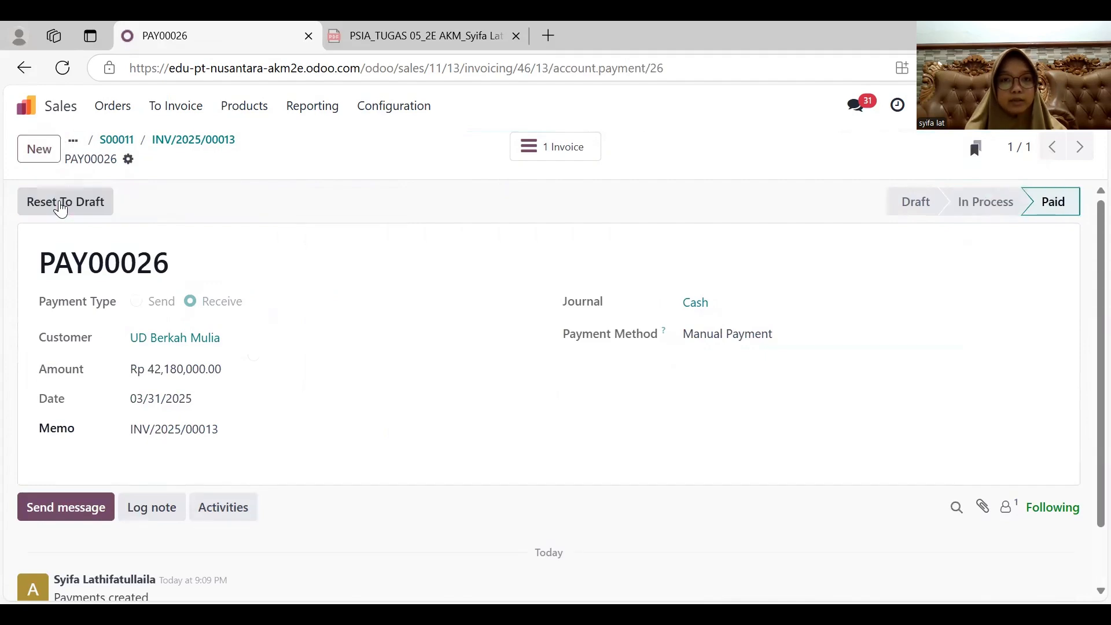
click(24, 68)
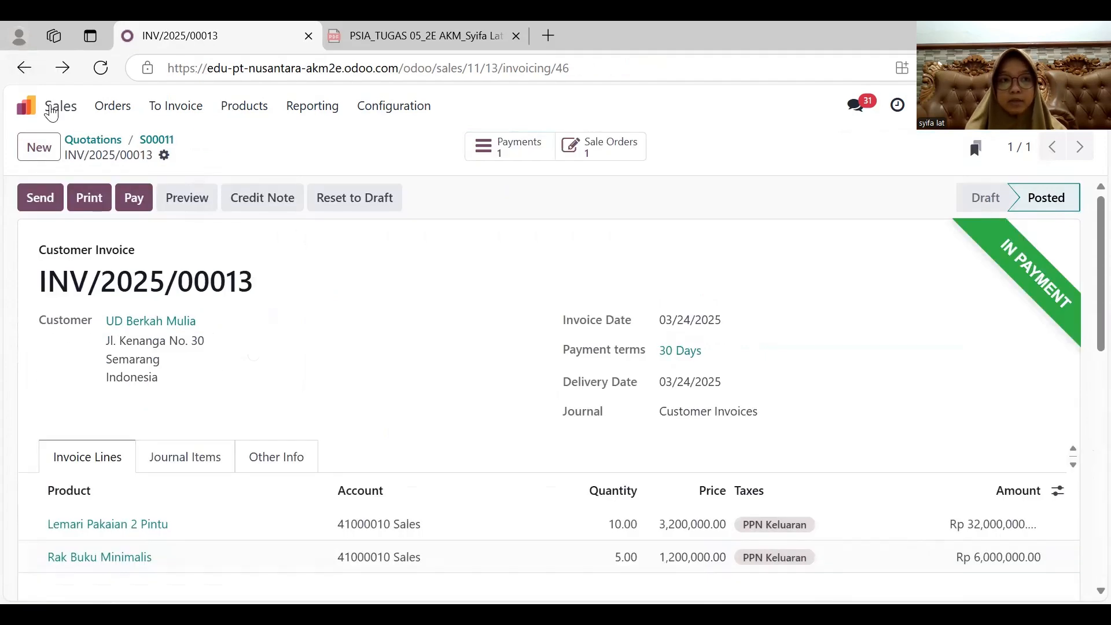
- Open the journal items in Accounting and replace the Posted filter with the Unreconciled filter
click(28, 106)
click(607, 321)
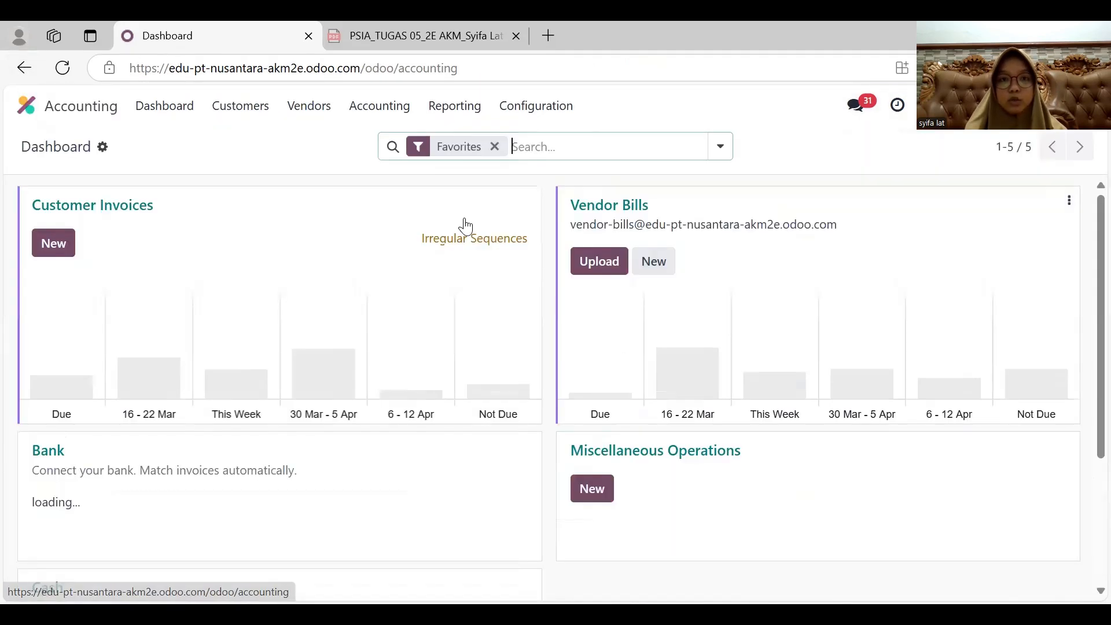
click(396, 109)
click(397, 163)
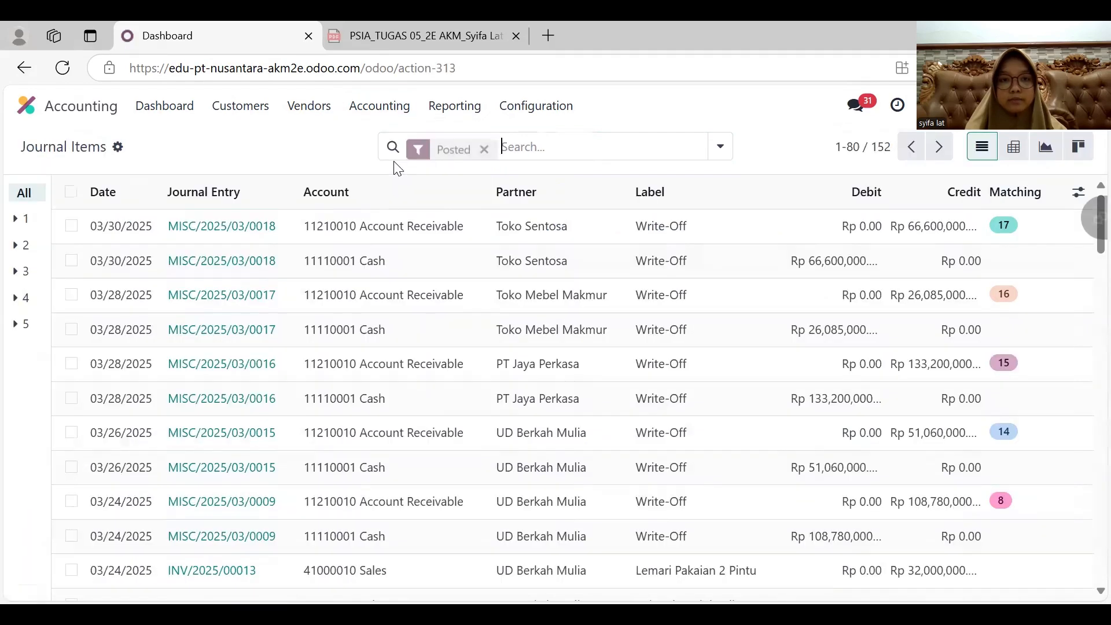
click(482, 151)
click(287, 318)
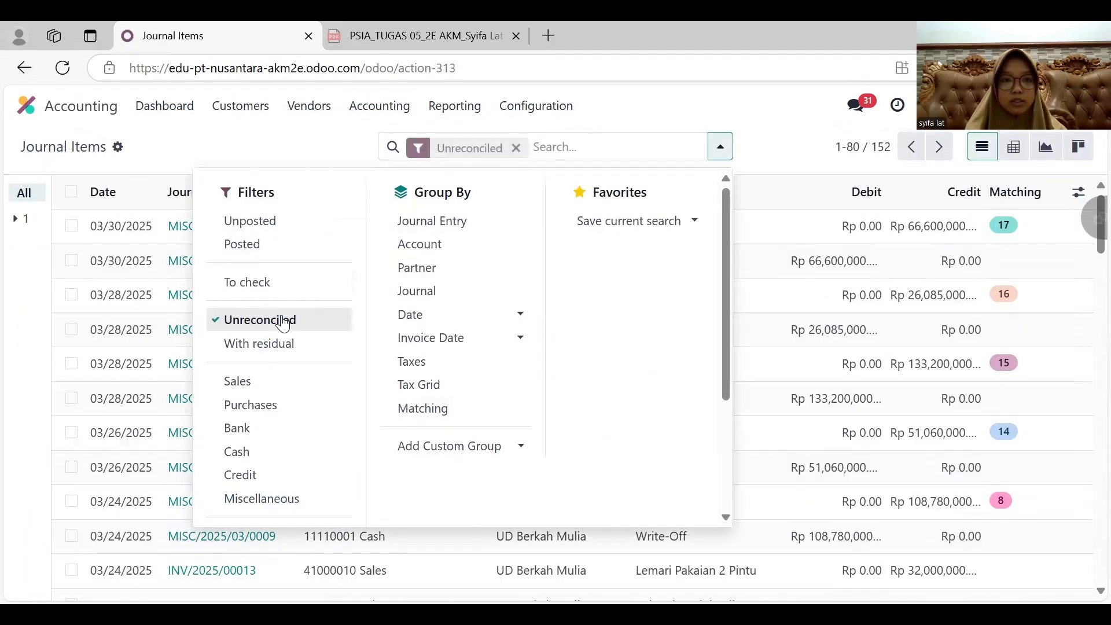
click(314, 166)
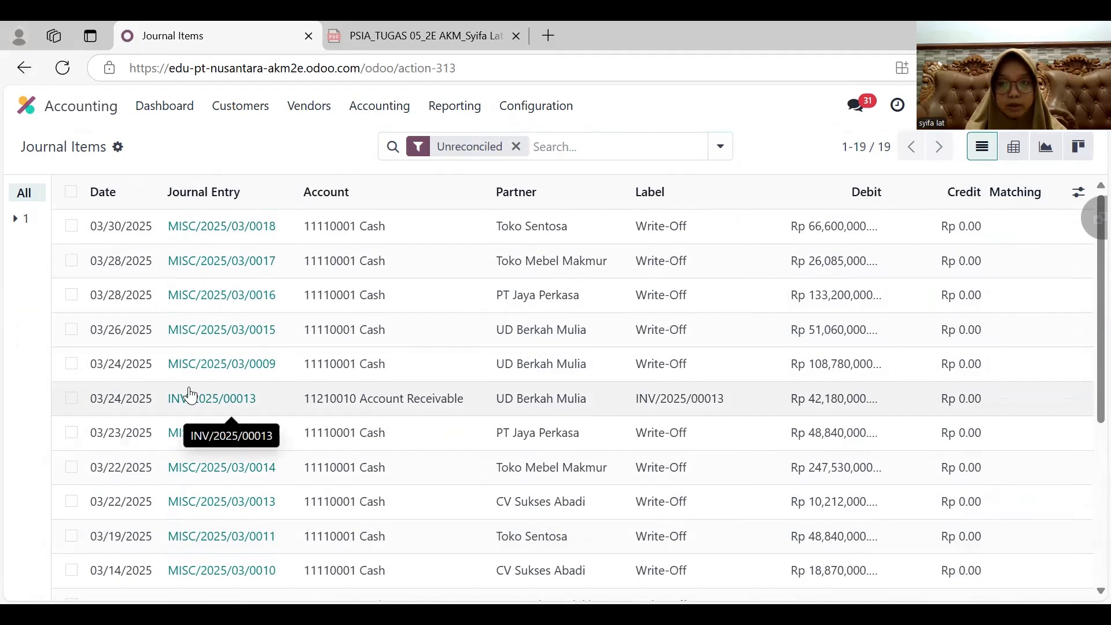
- Reconcile the UD Berkah Mulia receivable for INV/2025/00013 with a write-off to account 11110001 Cash dated 03/31/2025
click(71, 398)
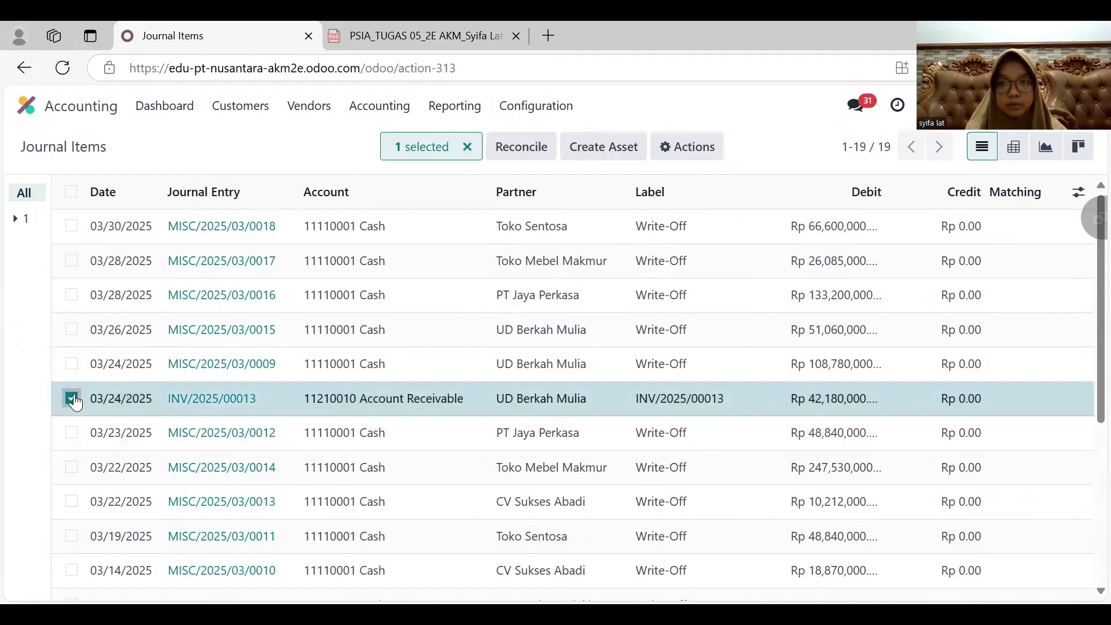
click(518, 148)
click(686, 347)
click(393, 484)
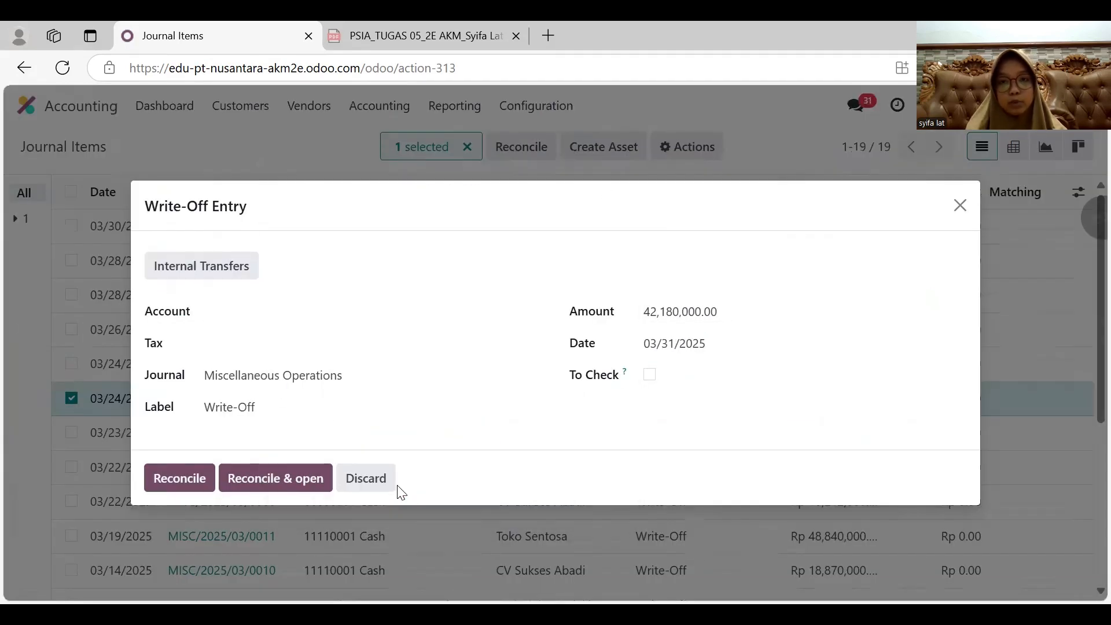
click(330, 313)
click(301, 339)
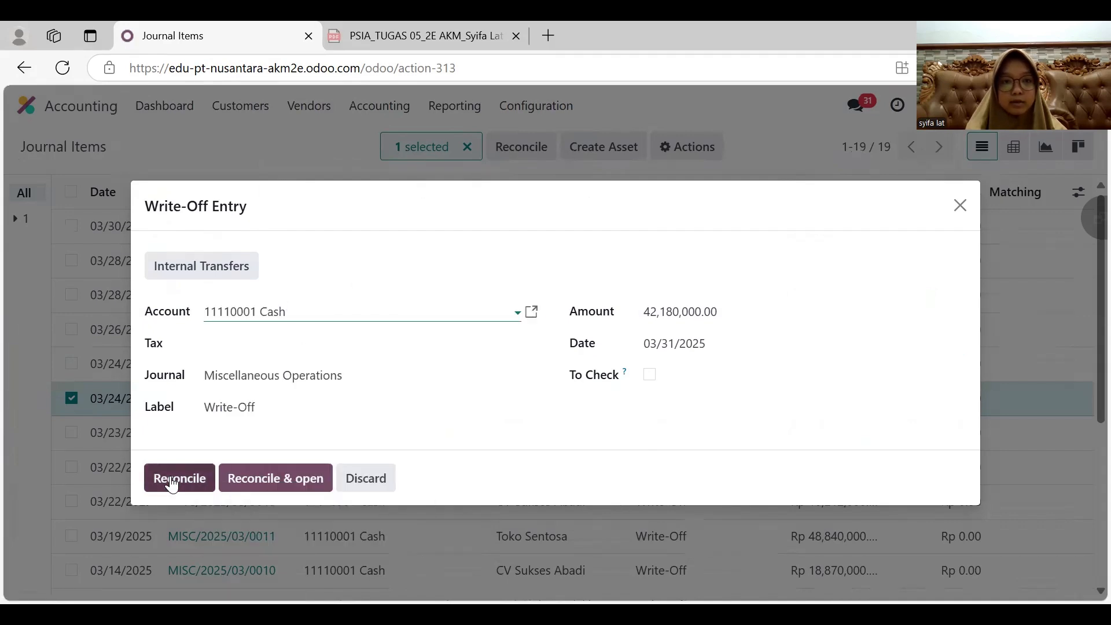
click(171, 483)
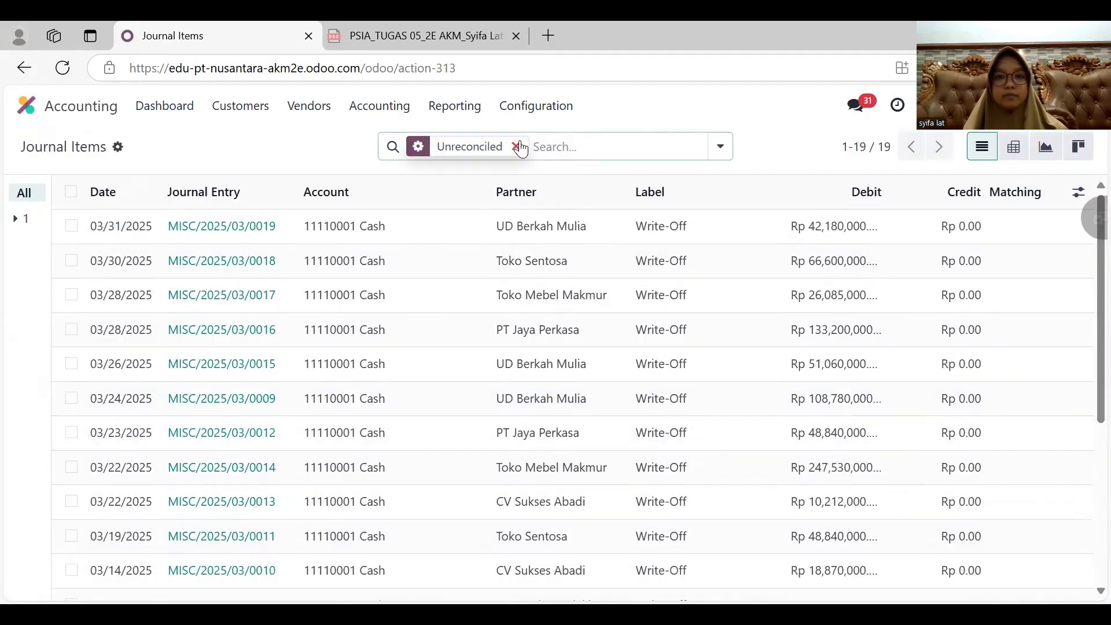
- Clear the journal items filter and open the UD Berkah Mulia sales order S00011 in Sales
click(518, 147)
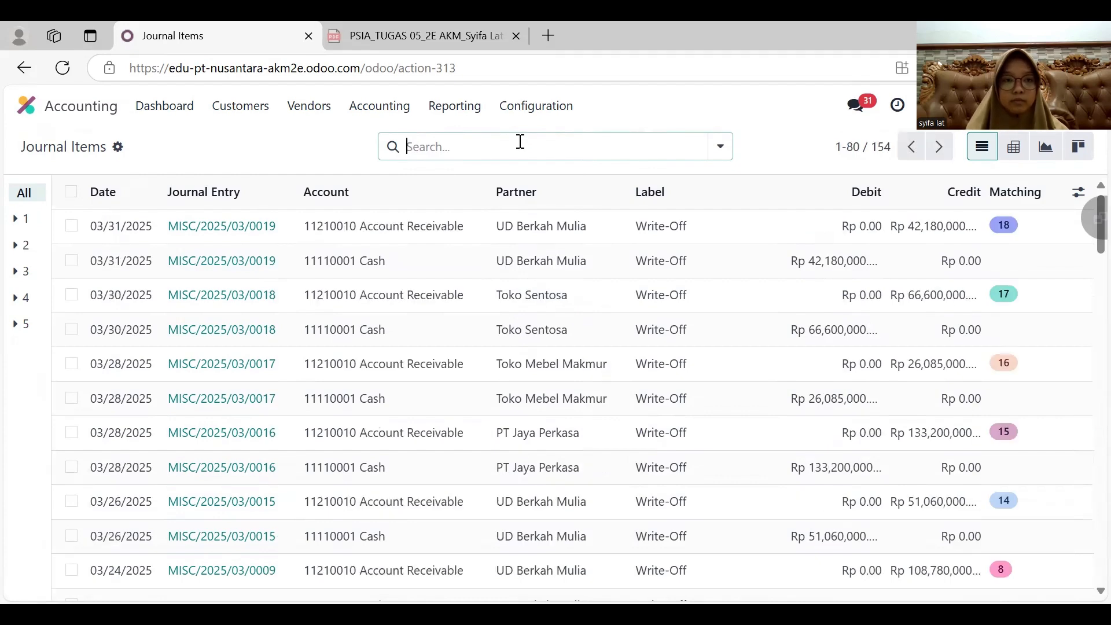
click(91, 112)
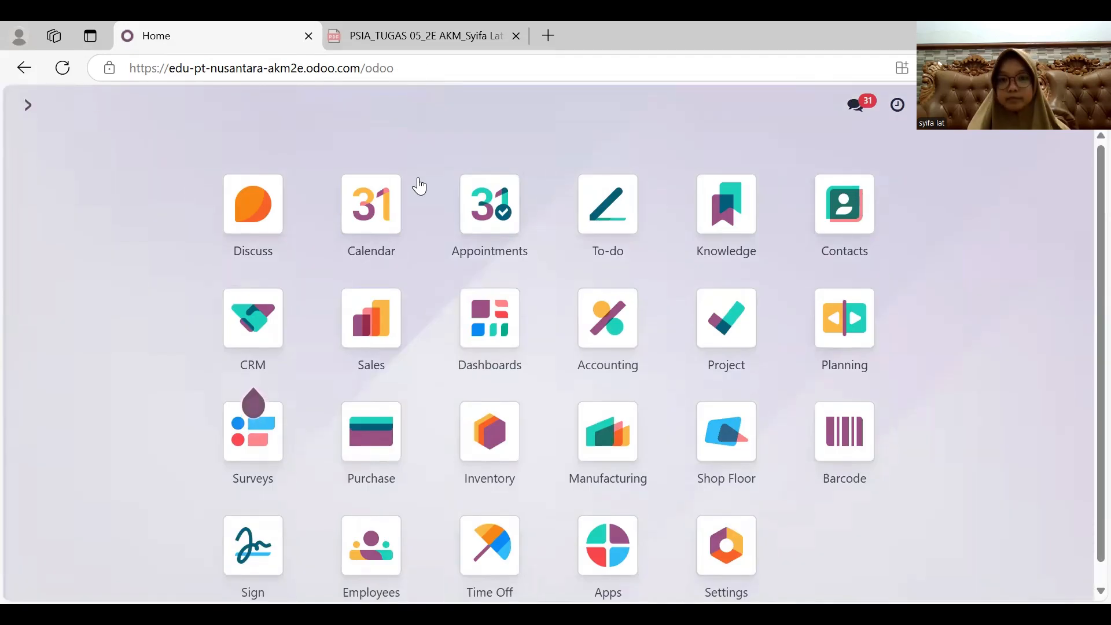
click(380, 321)
click(310, 241)
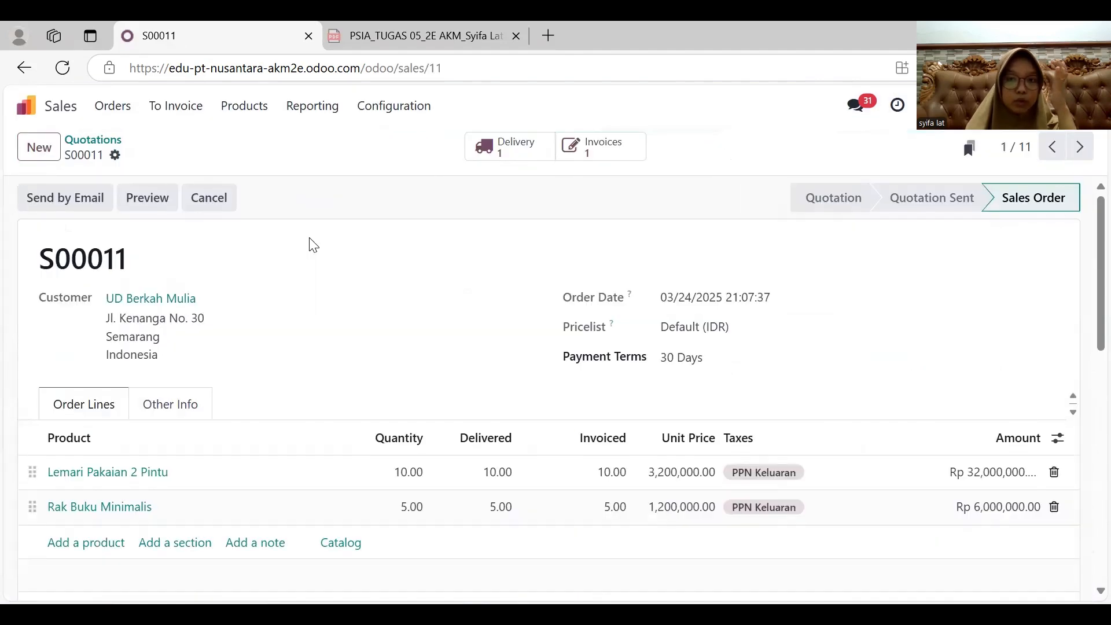
- Check the payment status on the invoice linked to sales order S00011 and return to the Odoo home screen
click(591, 151)
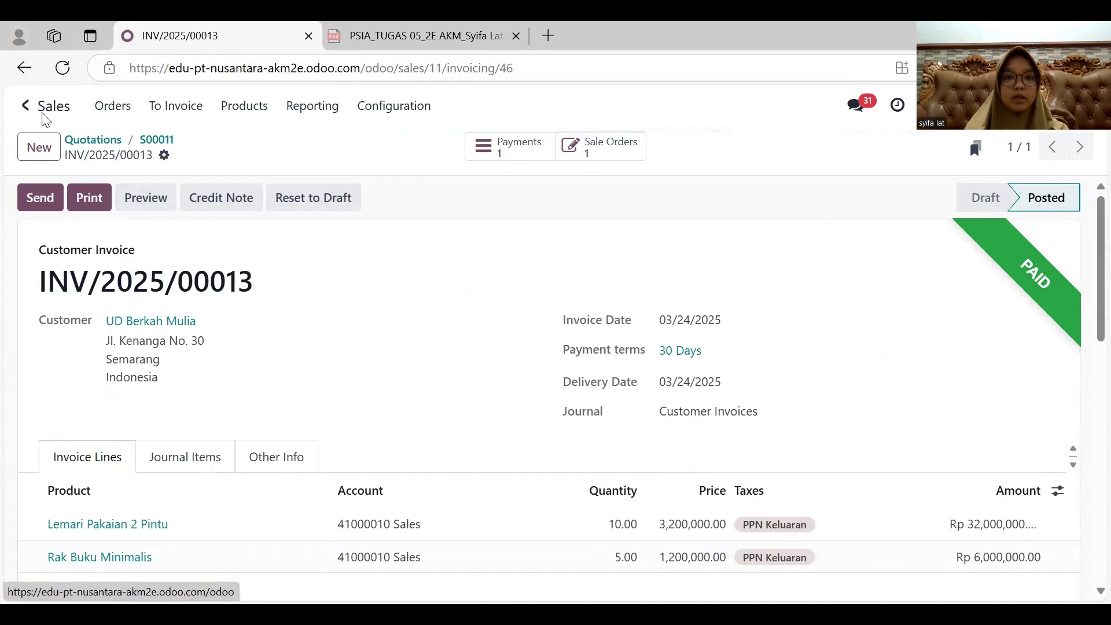
click(28, 108)
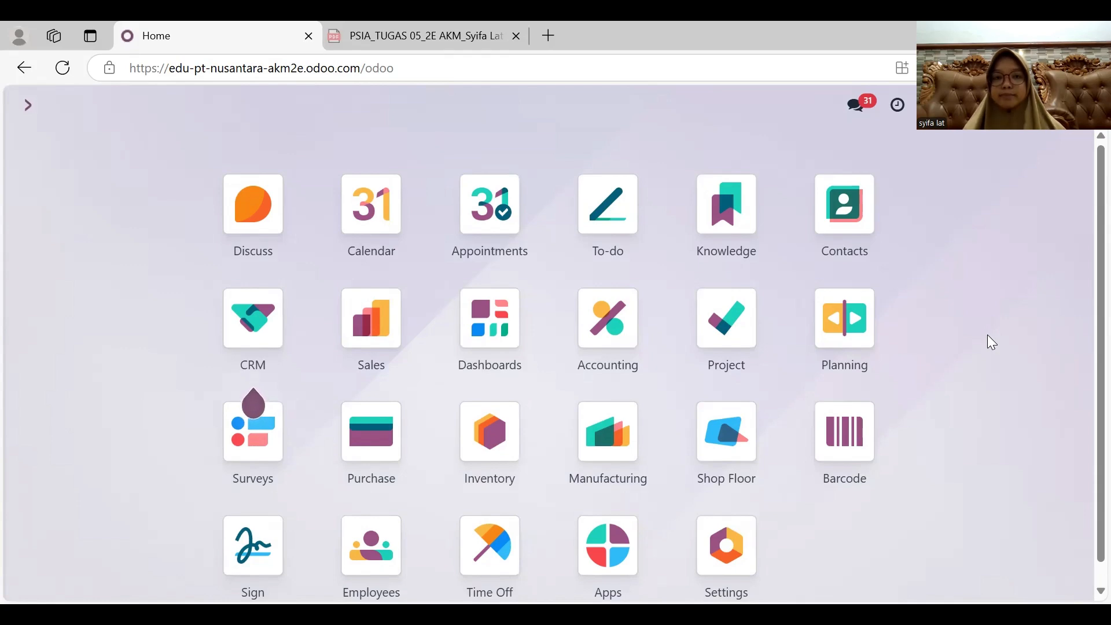
- Switch to the assignment PDF and review the sales transactions through to the UD Berkah Mulia case on page 7
click(415, 36)
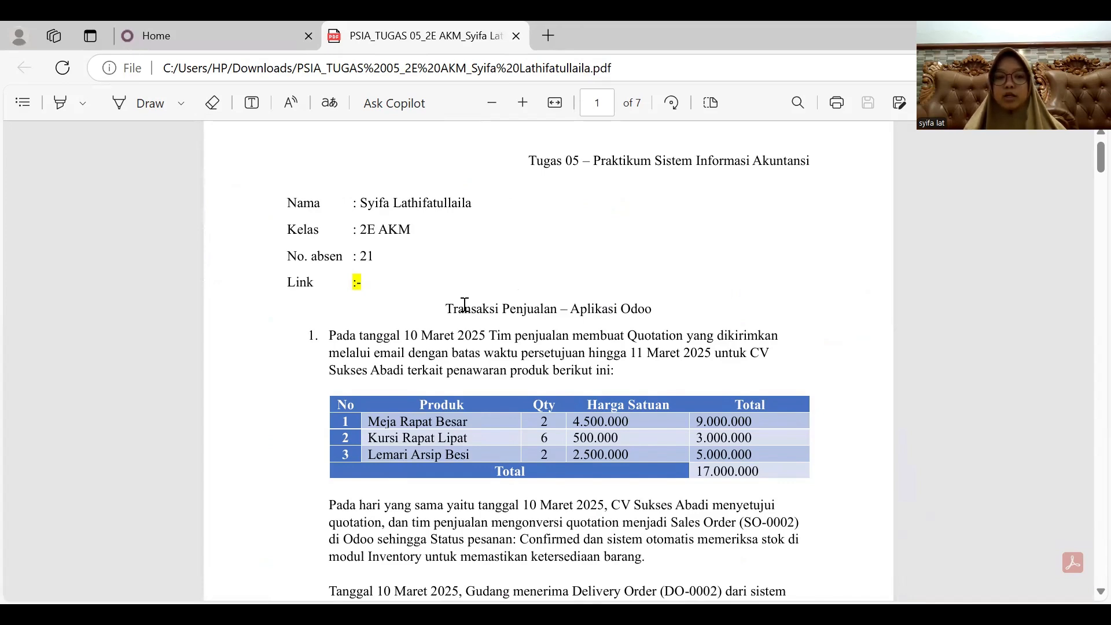
scroll(464, 305, down, 20)
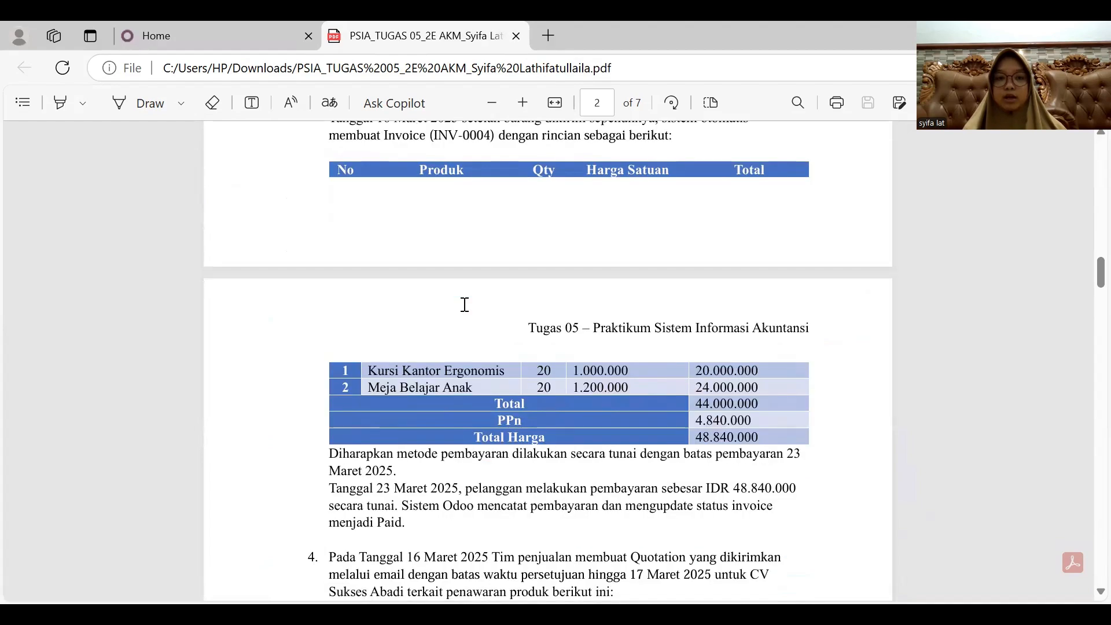
scroll(465, 305, down, 18)
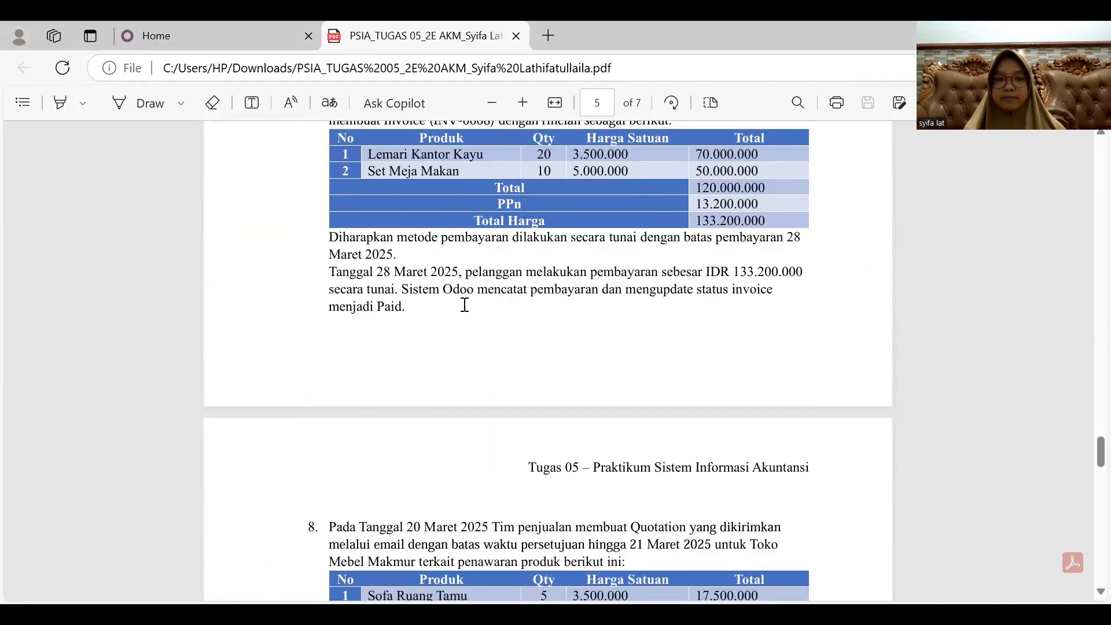
scroll(465, 305, down, 20)
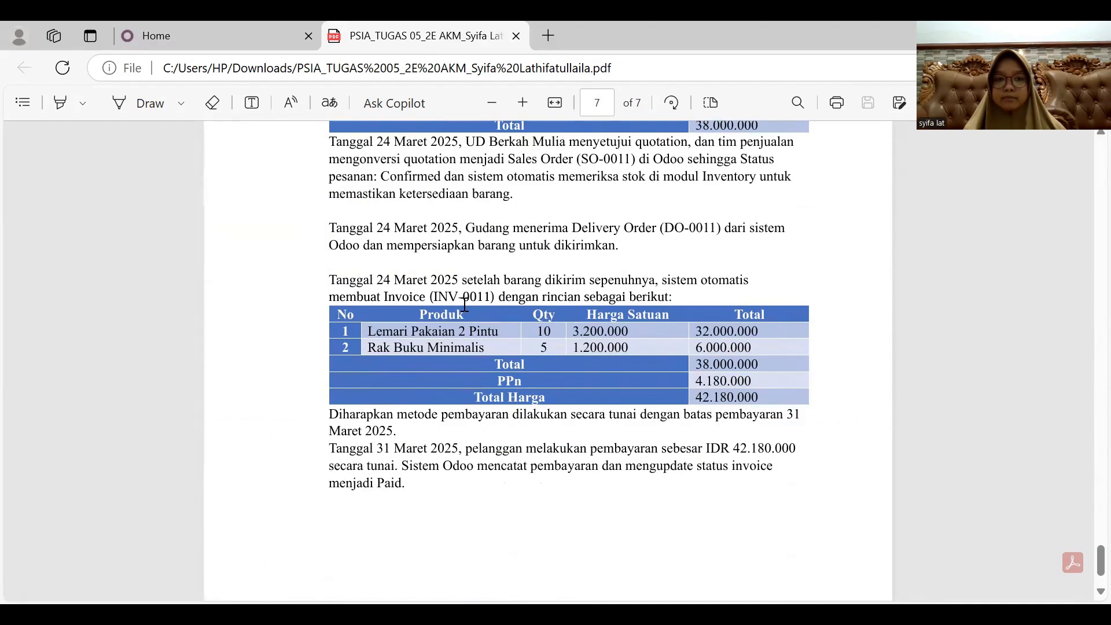
scroll(465, 305, up, 1)
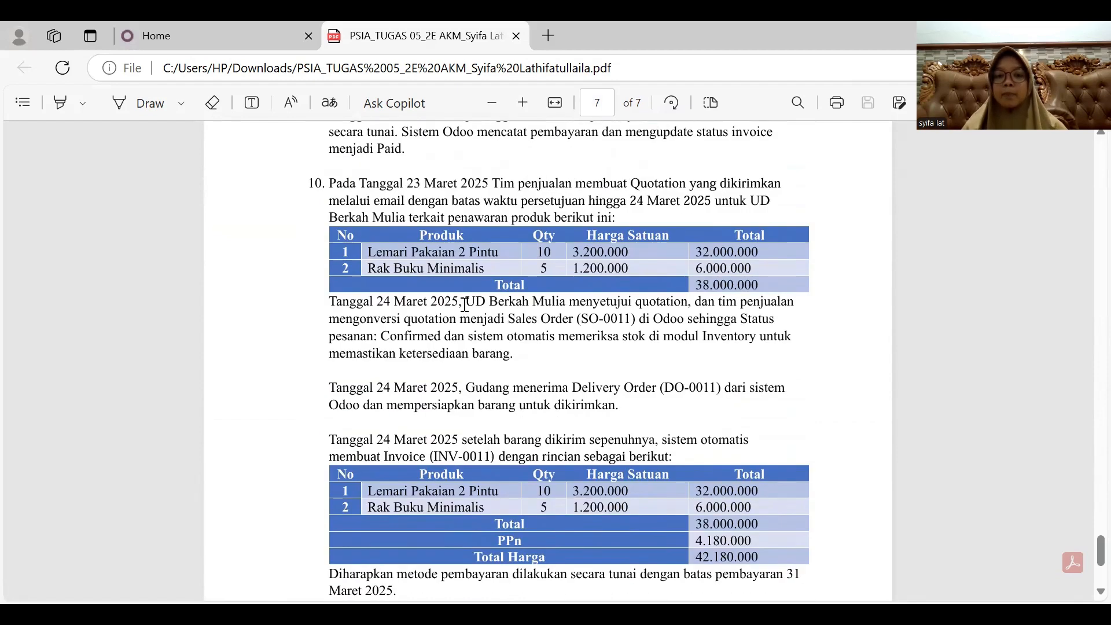